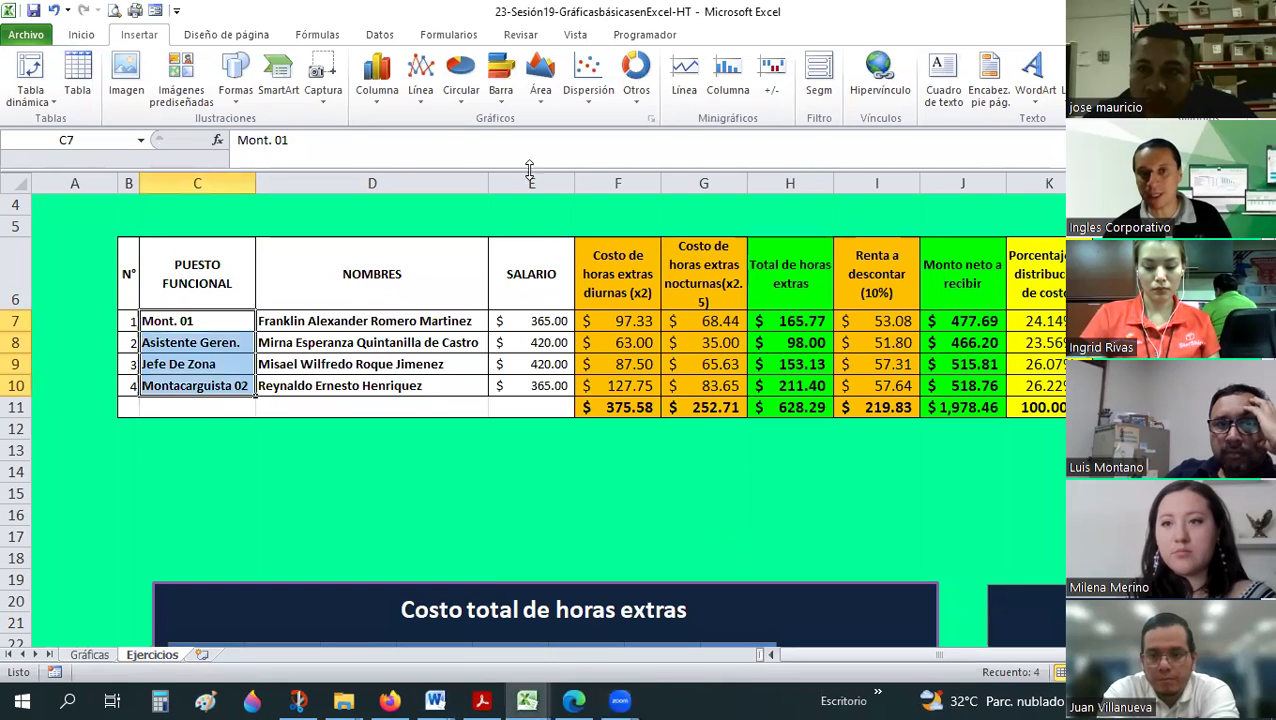
Step: Select the job titles in C7:C10 together with the day and night overtime costs in F7:G10
click(377, 75)
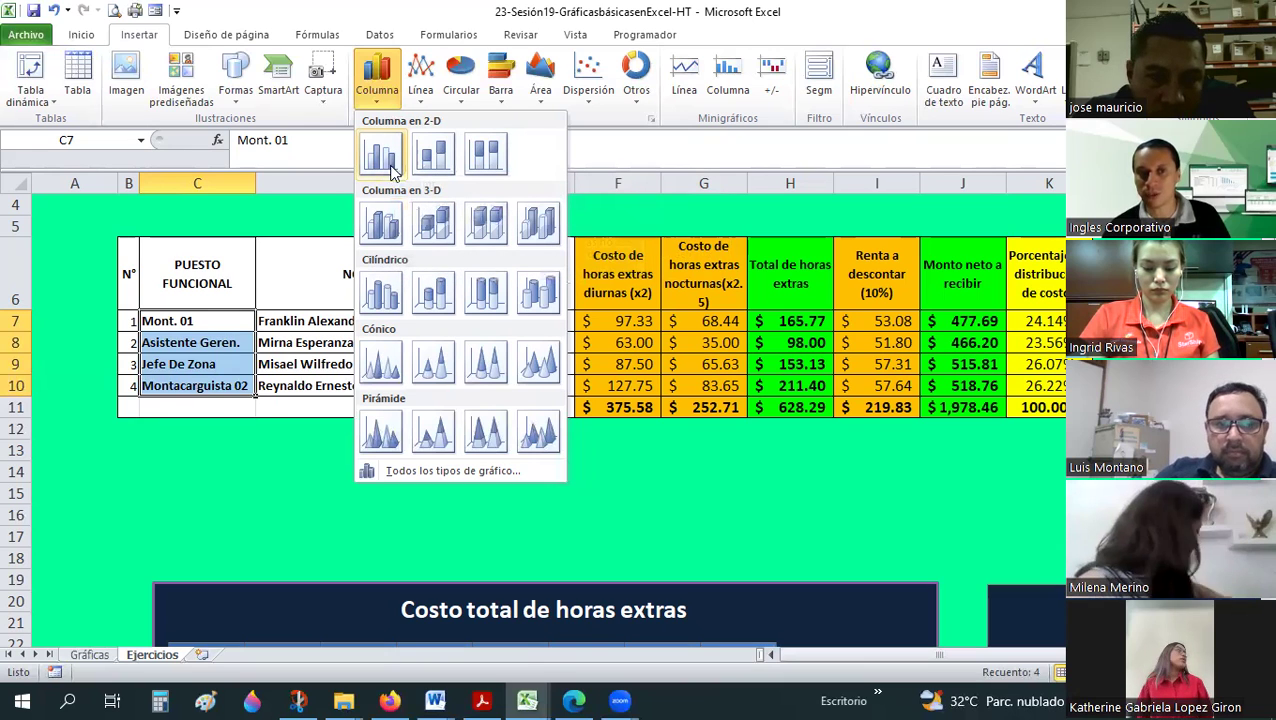
click(796, 513)
drag(226, 320, 228, 386)
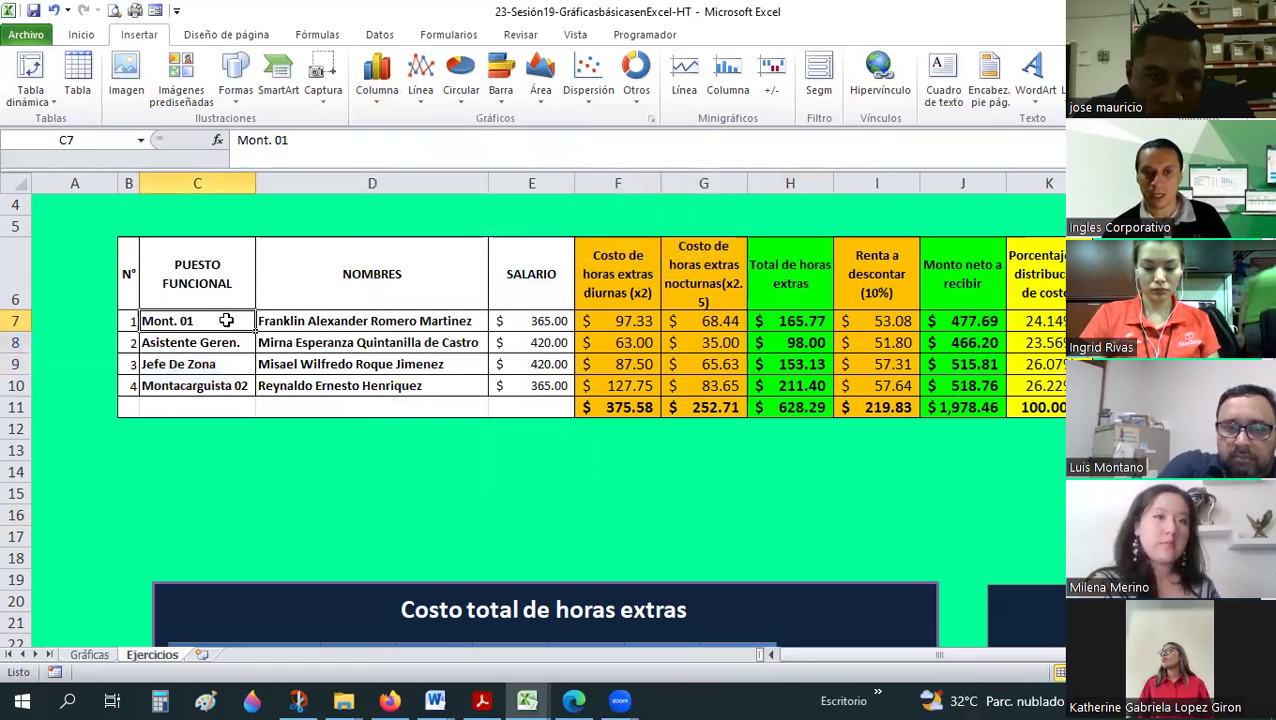
drag(633, 322, 705, 385)
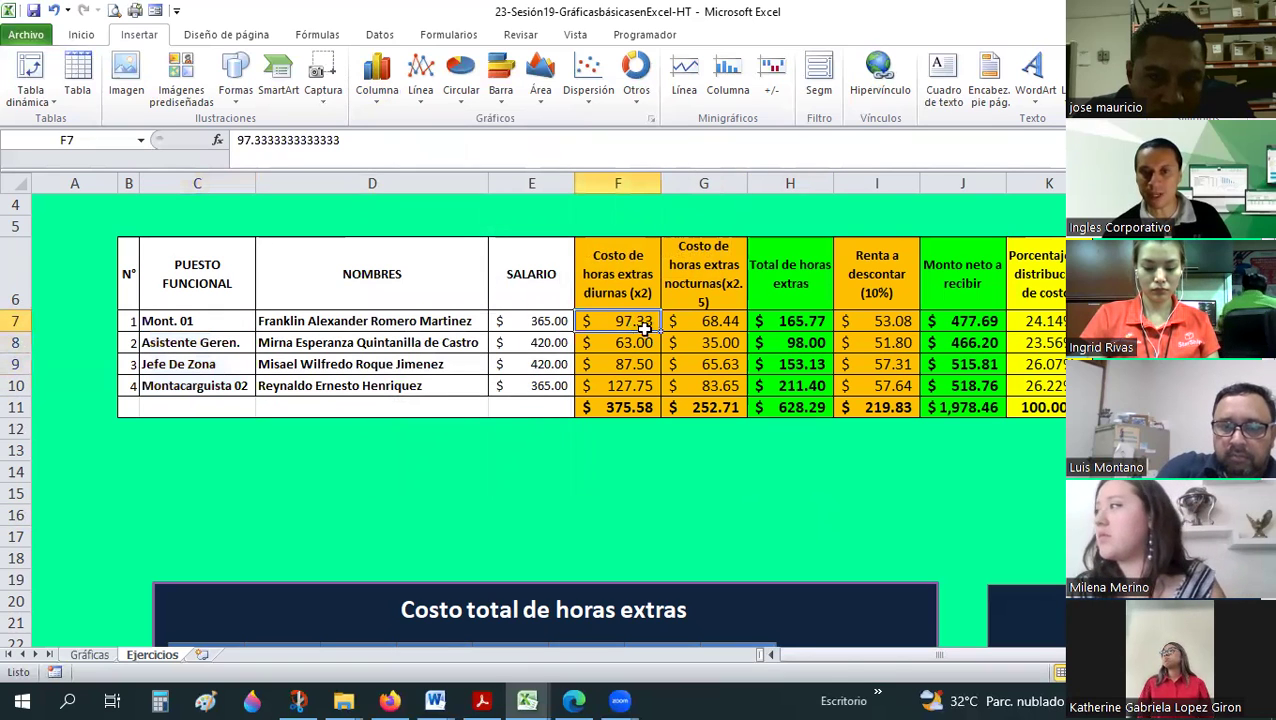
click(628, 320)
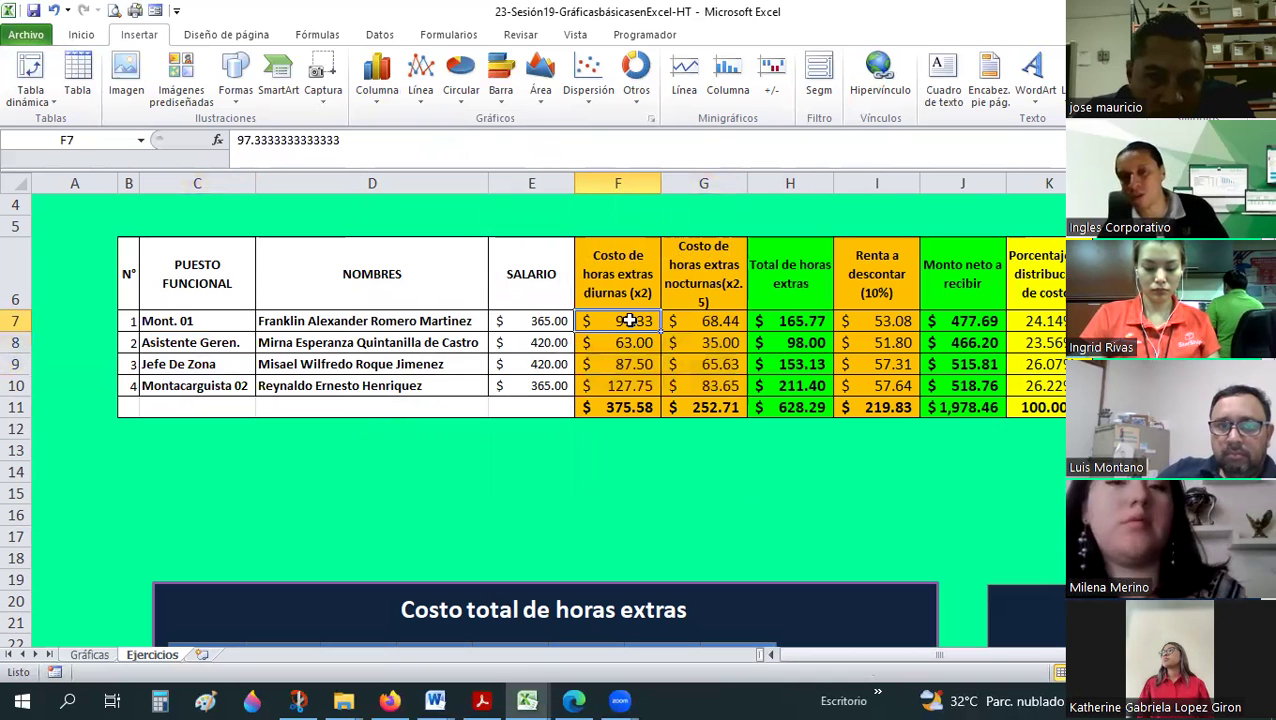
click(717, 328)
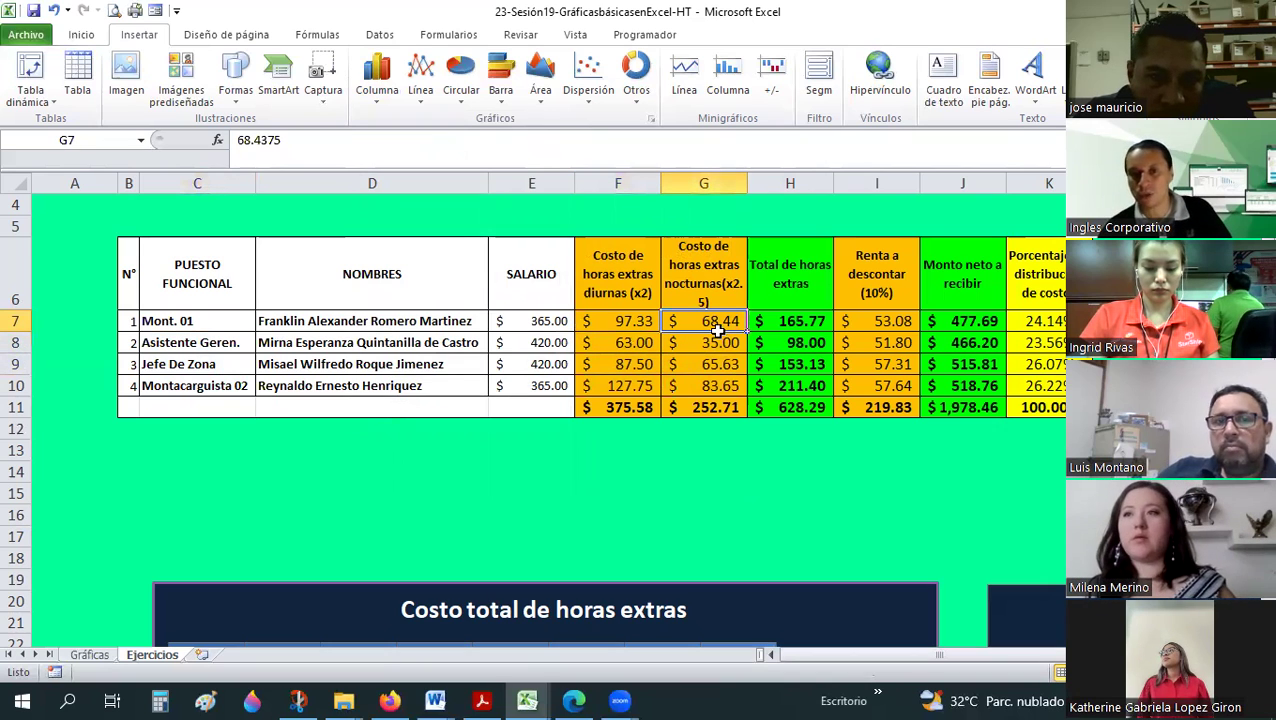
click(183, 320)
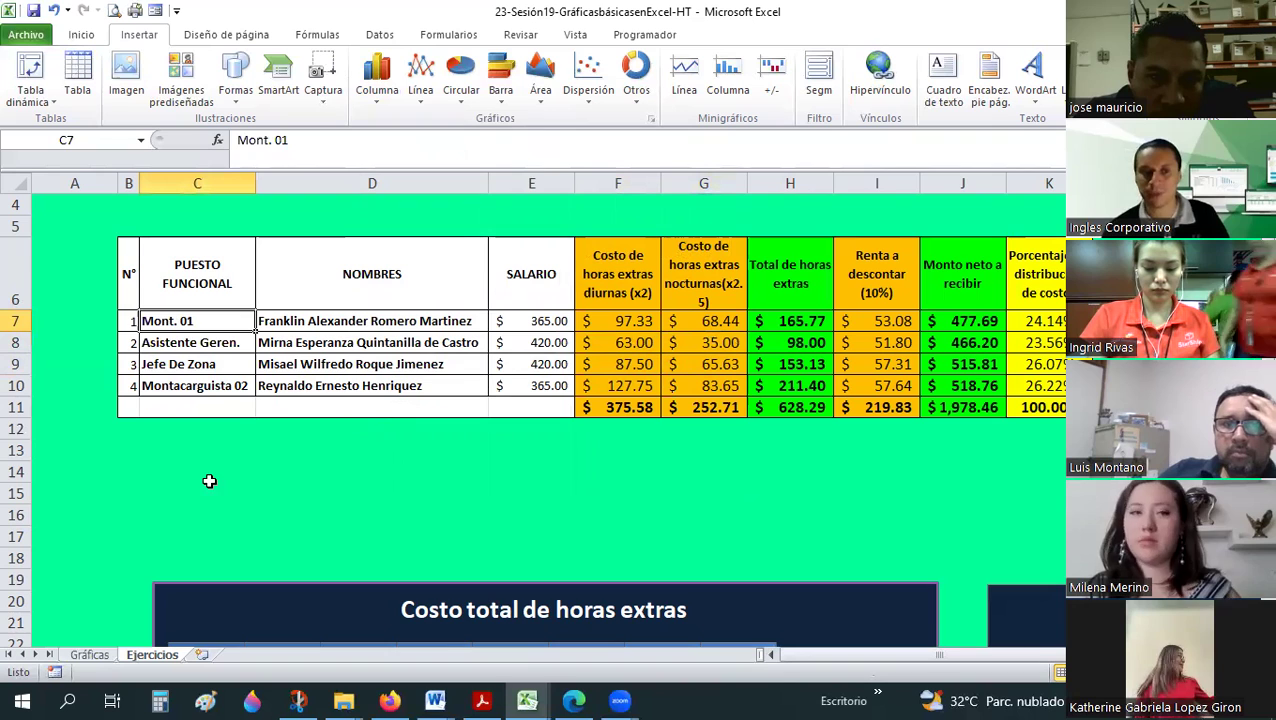
click(208, 476)
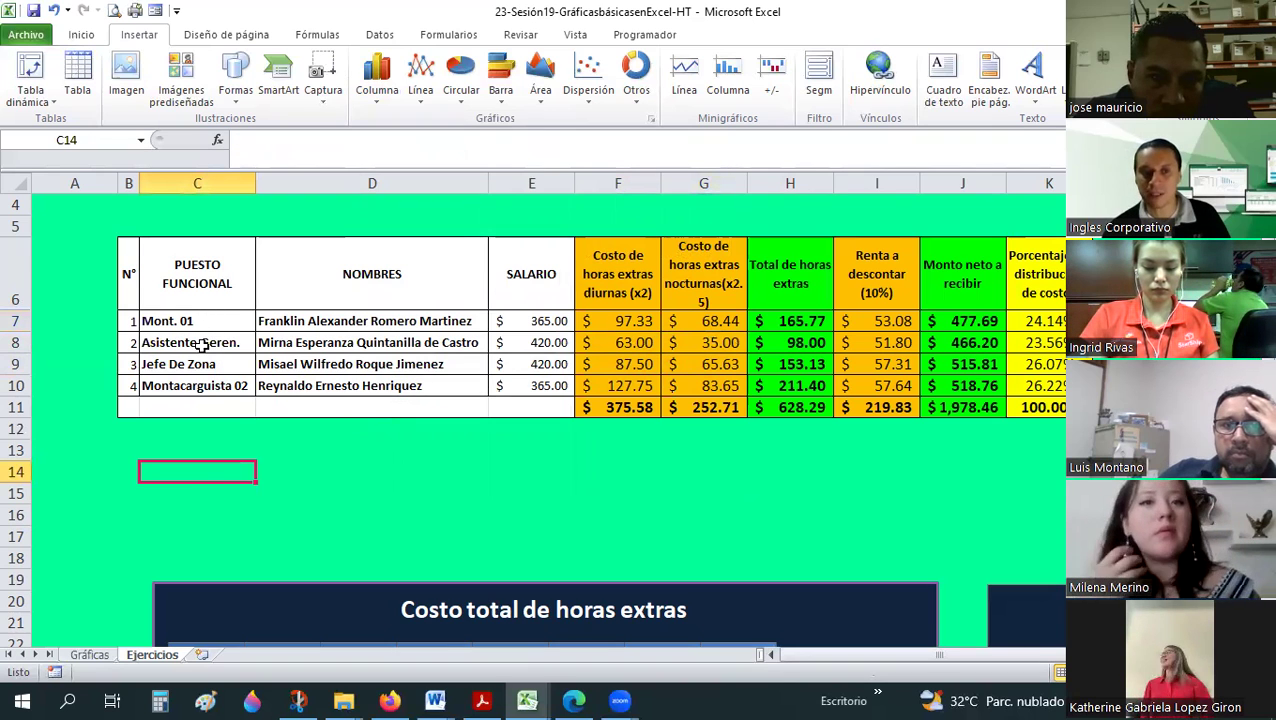
drag(183, 320, 200, 386)
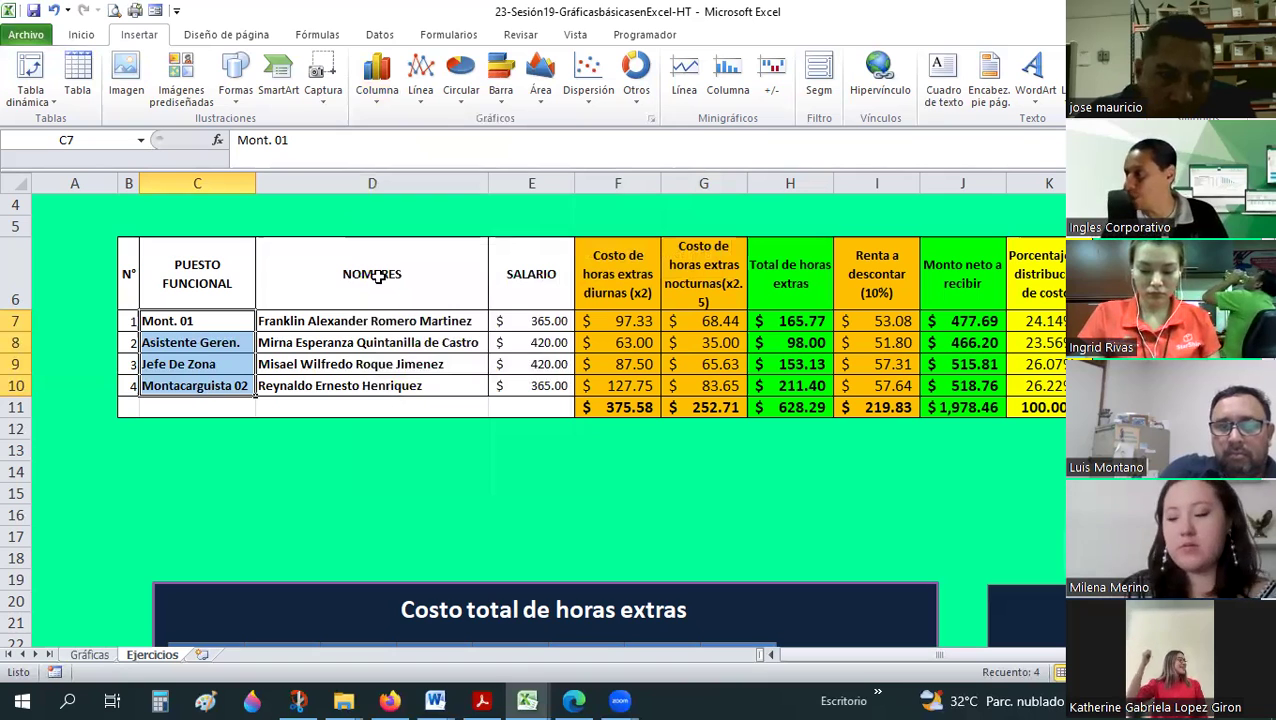
ctrl+click(632, 320)
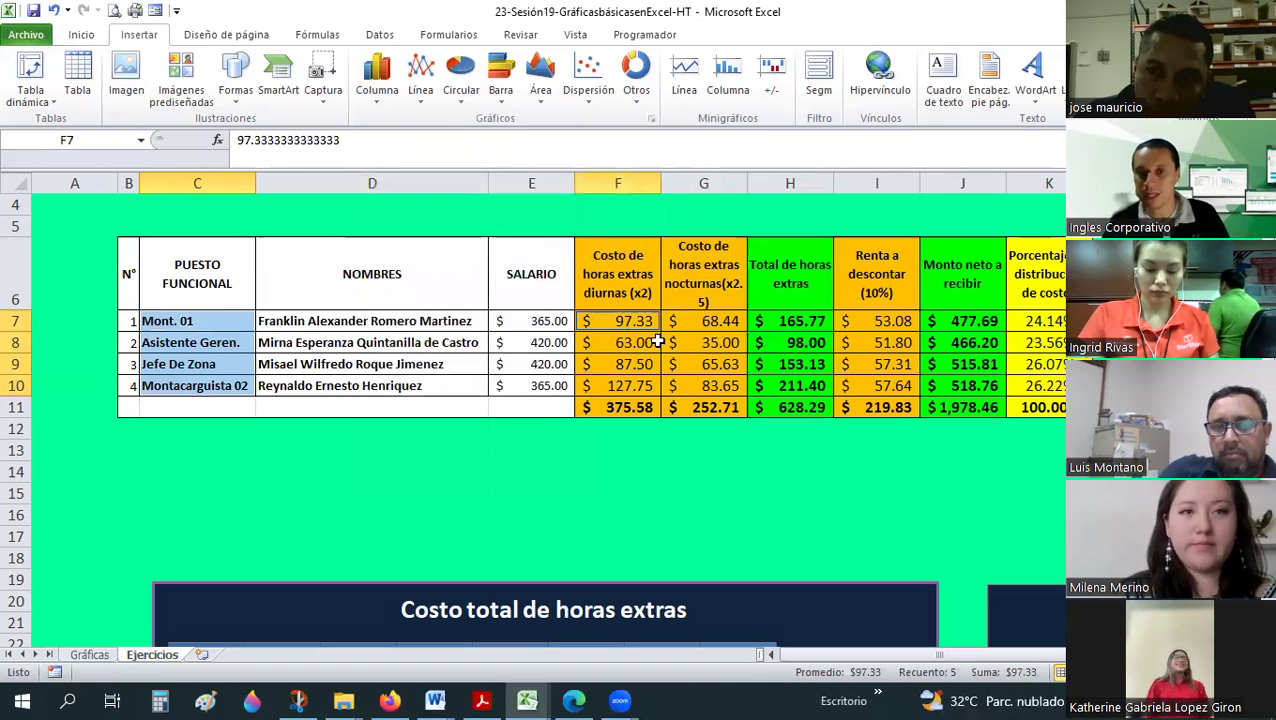
drag(690, 383, 690, 383)
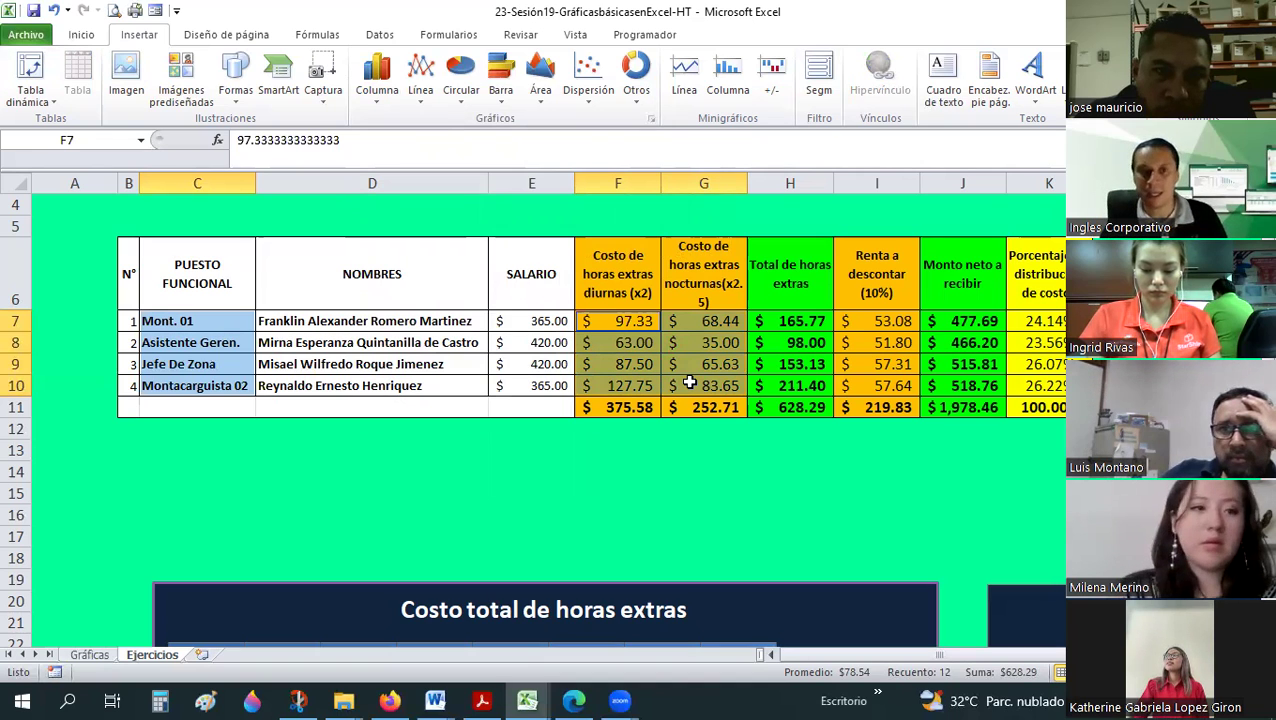
Step: Insert a 2-D stacked column chart from the selected job titles and overtime costs
click(386, 106)
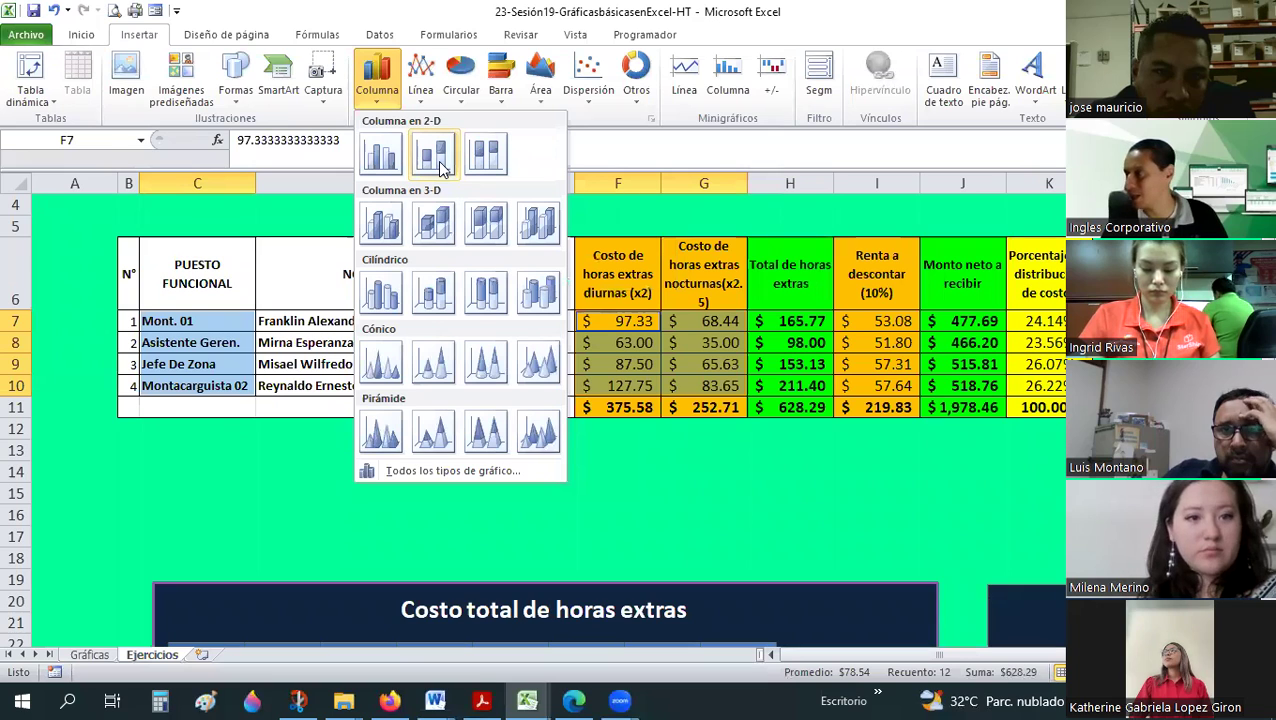
click(440, 160)
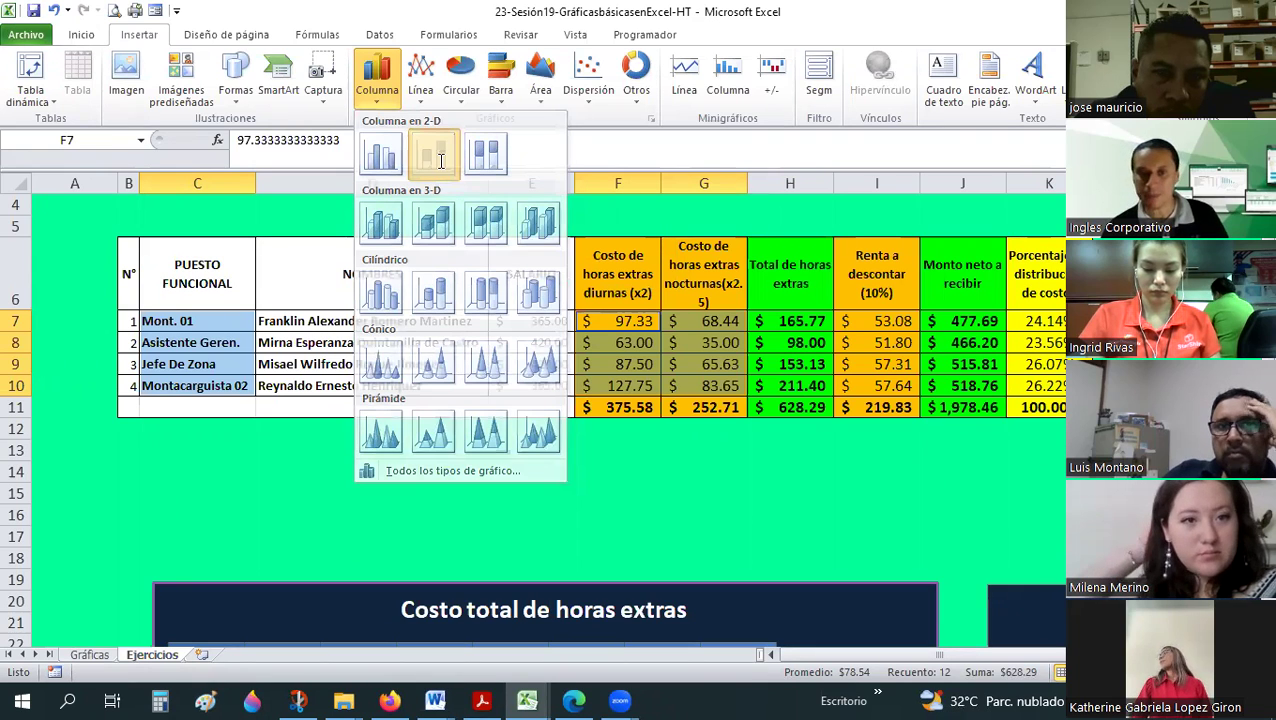
scroll(800, 287, down, 3)
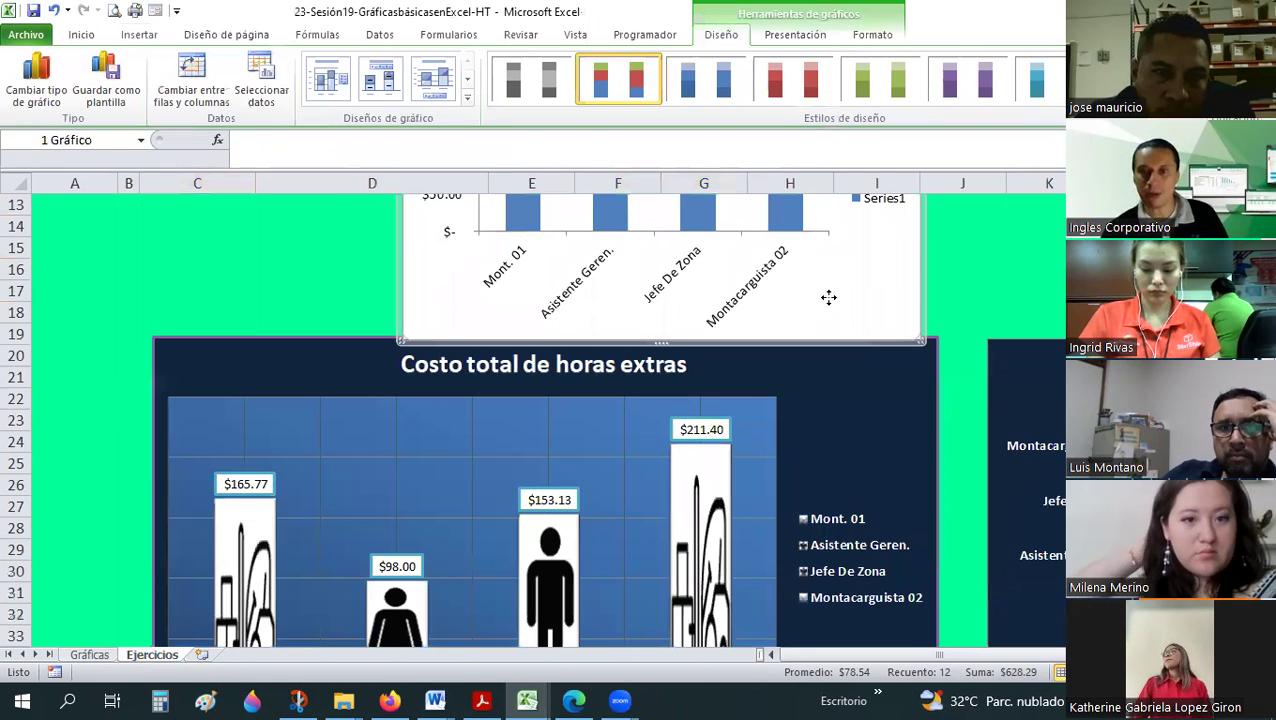
Step: Move the new stacked chart down to rows 40–54, below the existing chart
drag(804, 456, 810, 253)
drag(742, 476, 746, 407)
scroll(746, 407, down, 7)
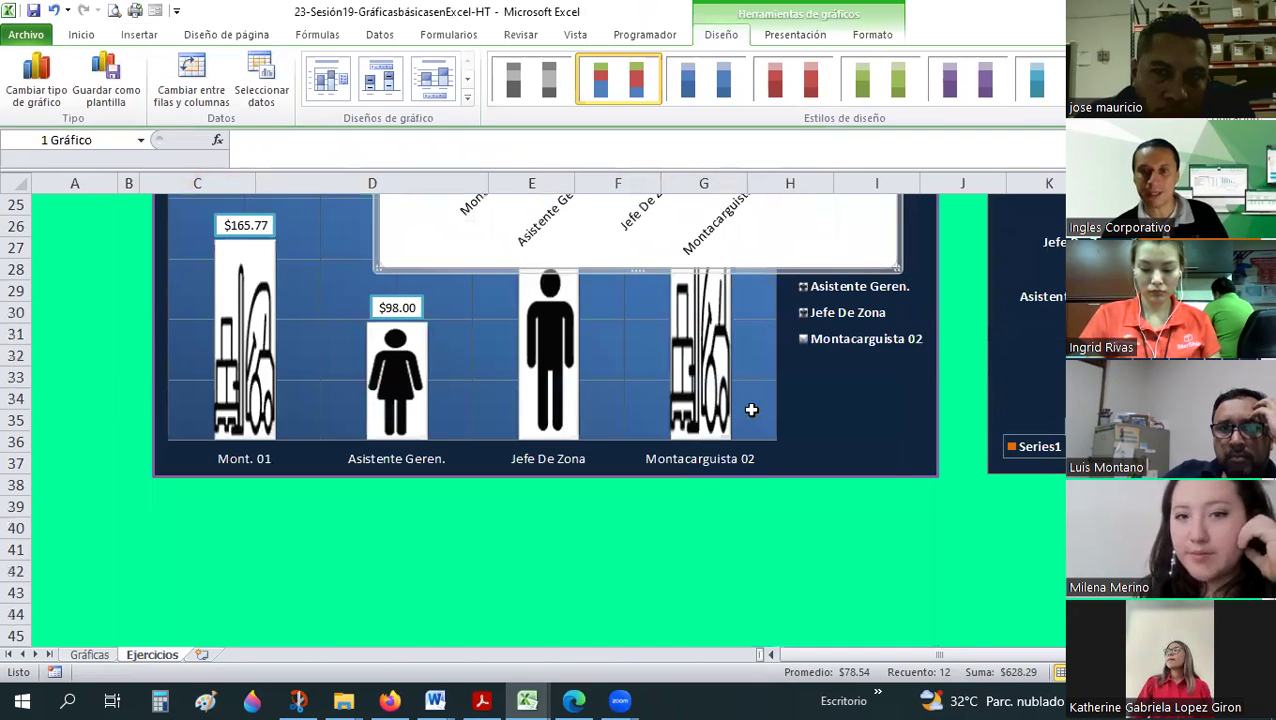
scroll(750, 235, down, 1)
drag(607, 609, 691, 415)
scroll(676, 367, down, 3)
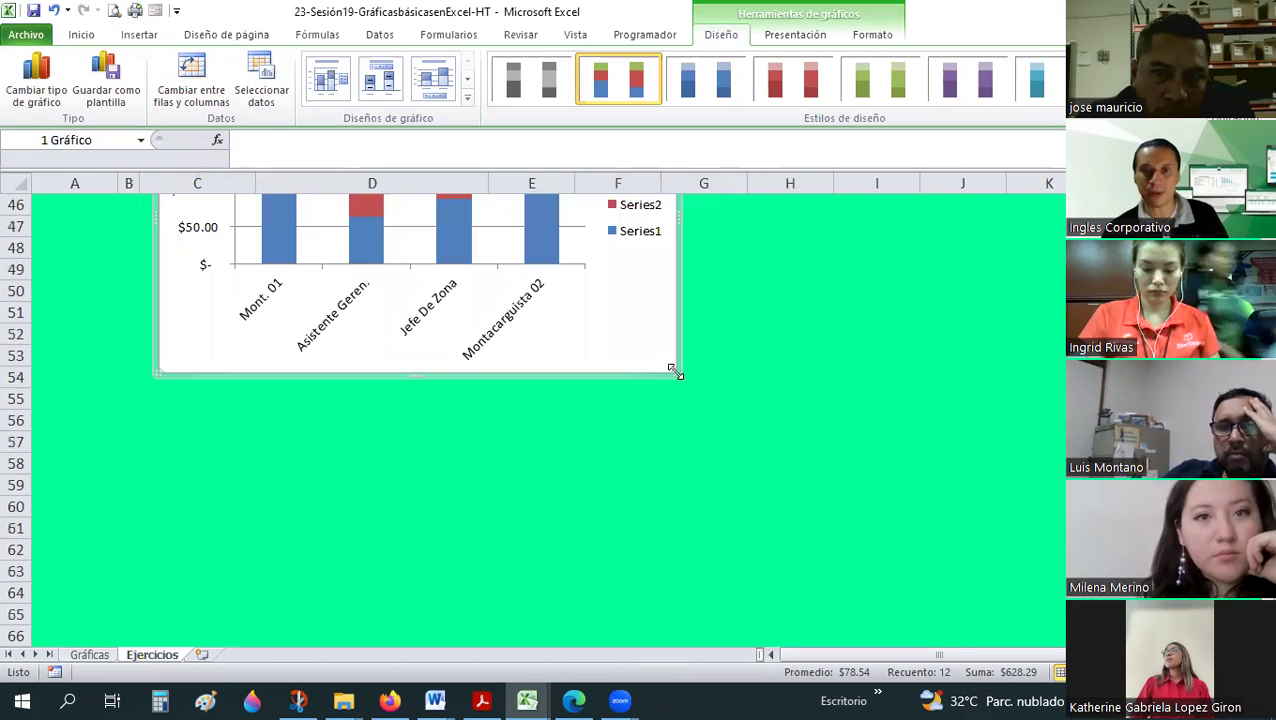
Step: Resize the stacked chart from its corner and edges so it is wider and taller
drag(920, 548, 920, 549)
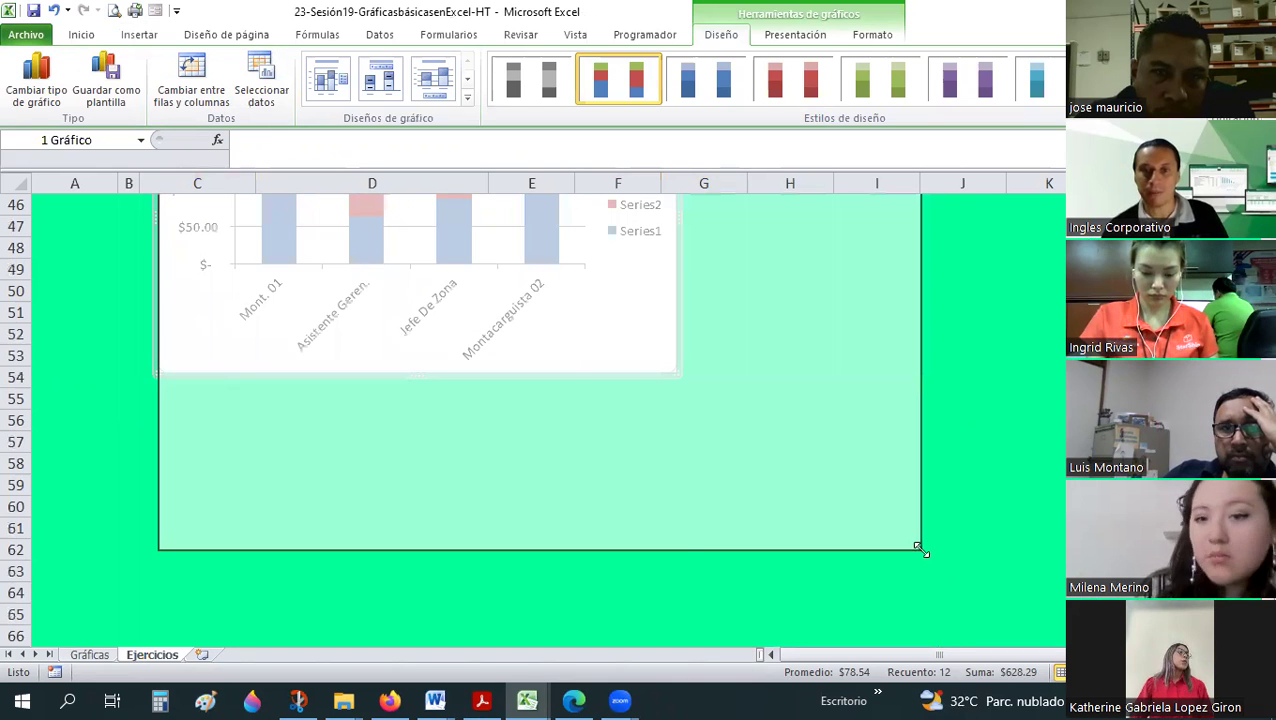
drag(678, 541, 678, 541)
scroll(415, 535, up, 1)
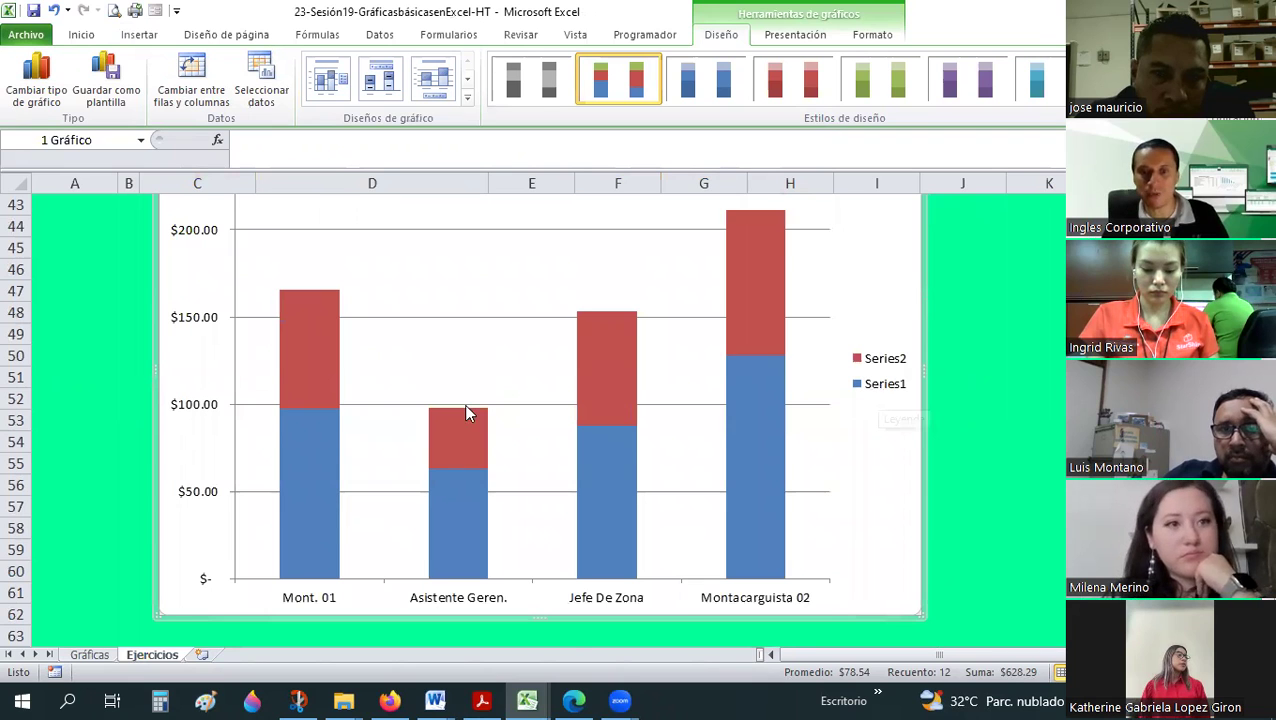
scroll(464, 404, up, 1)
scroll(464, 404, up, 13)
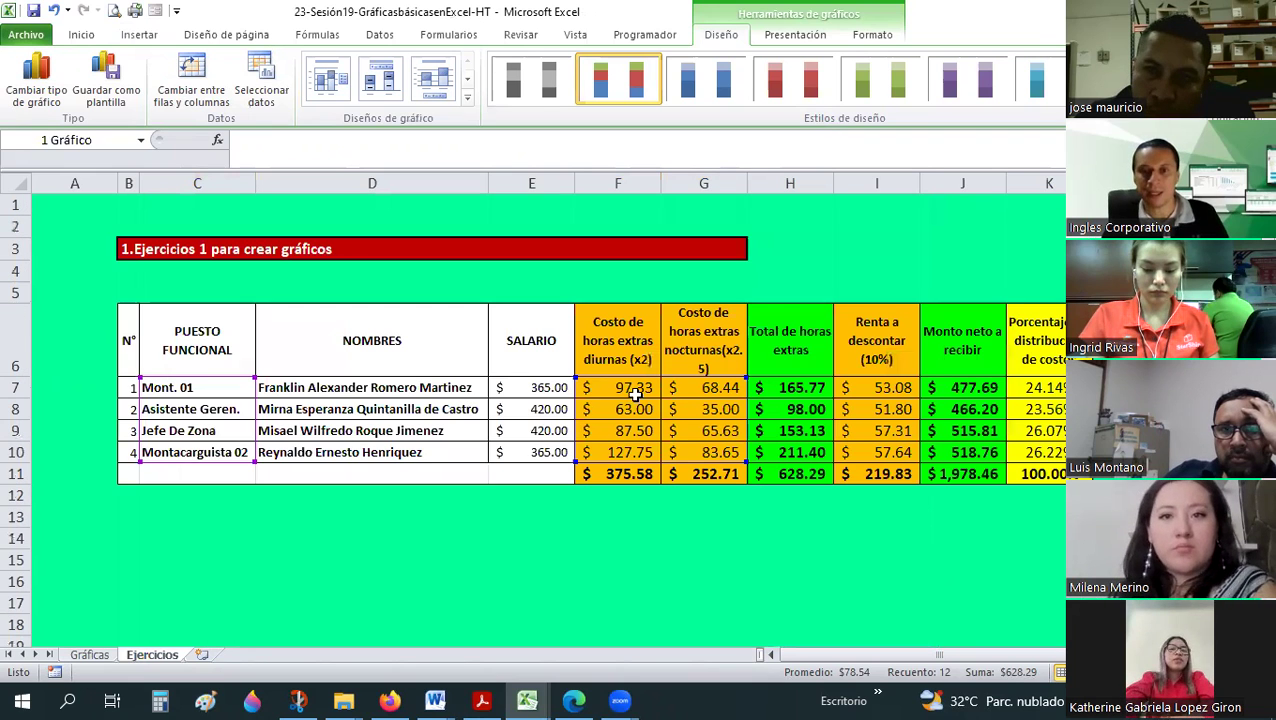
scroll(578, 477, down, 2)
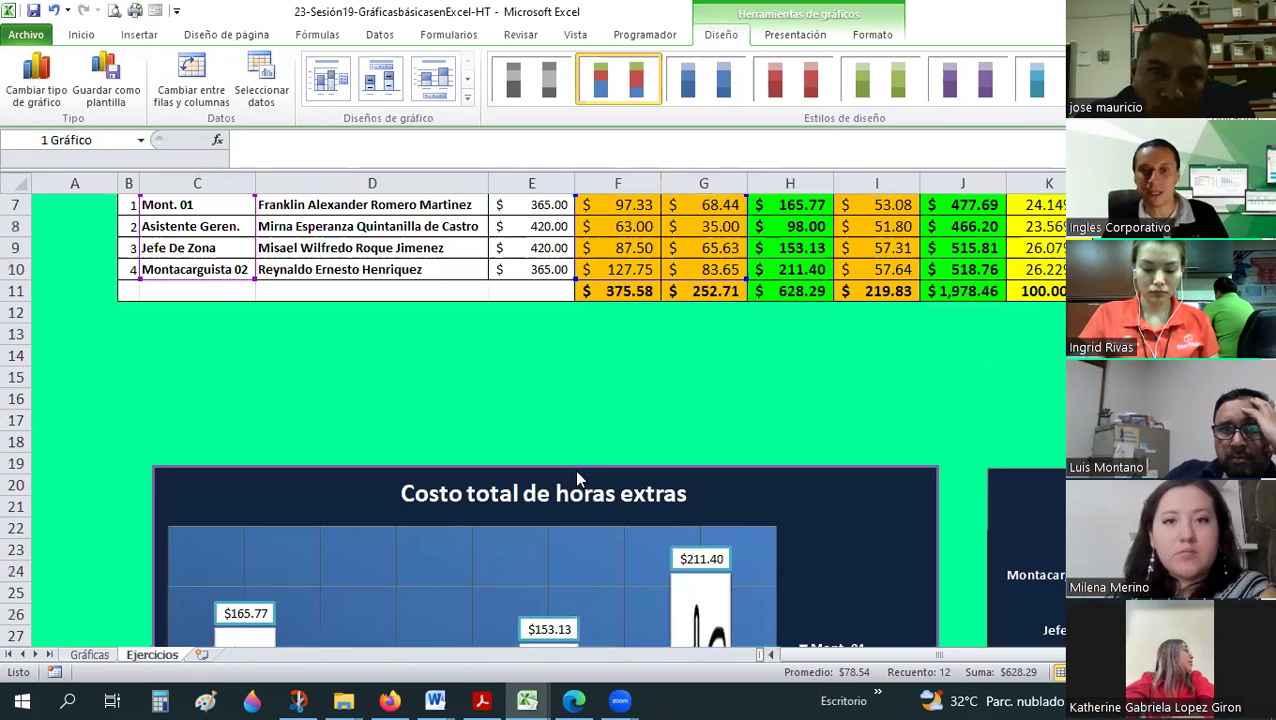
scroll(286, 362, down, 12)
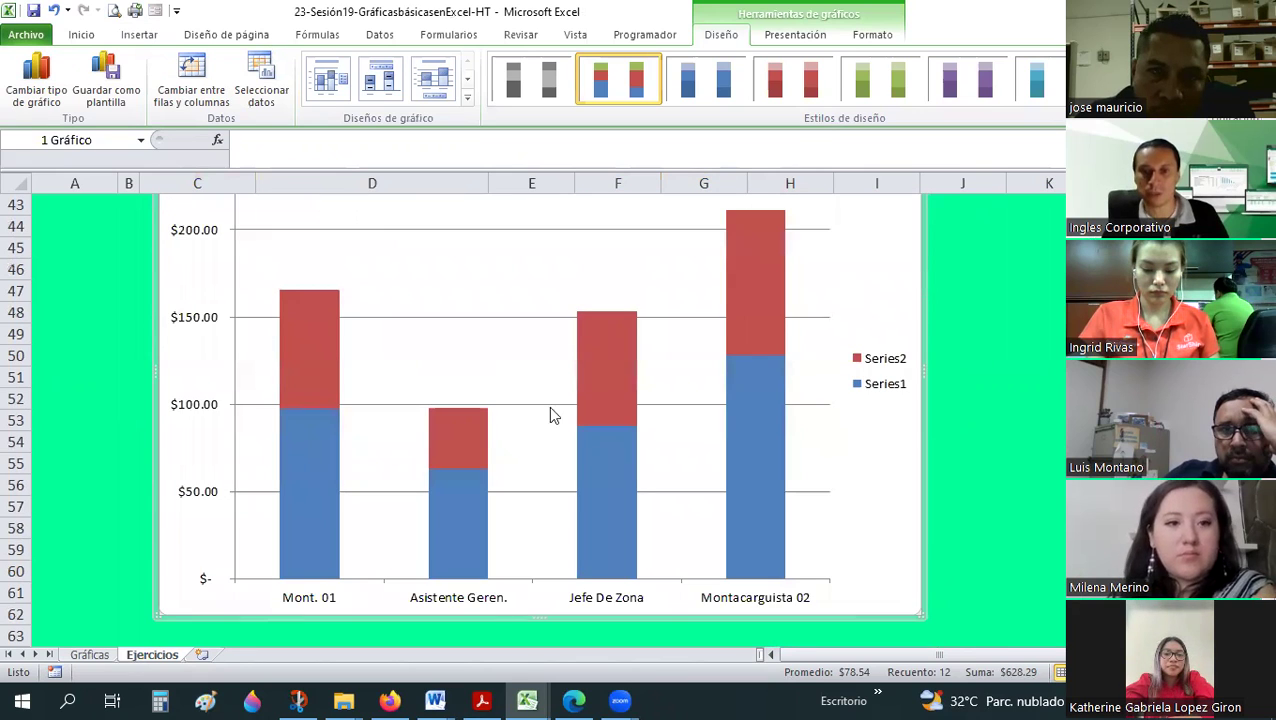
scroll(744, 430, down, 1)
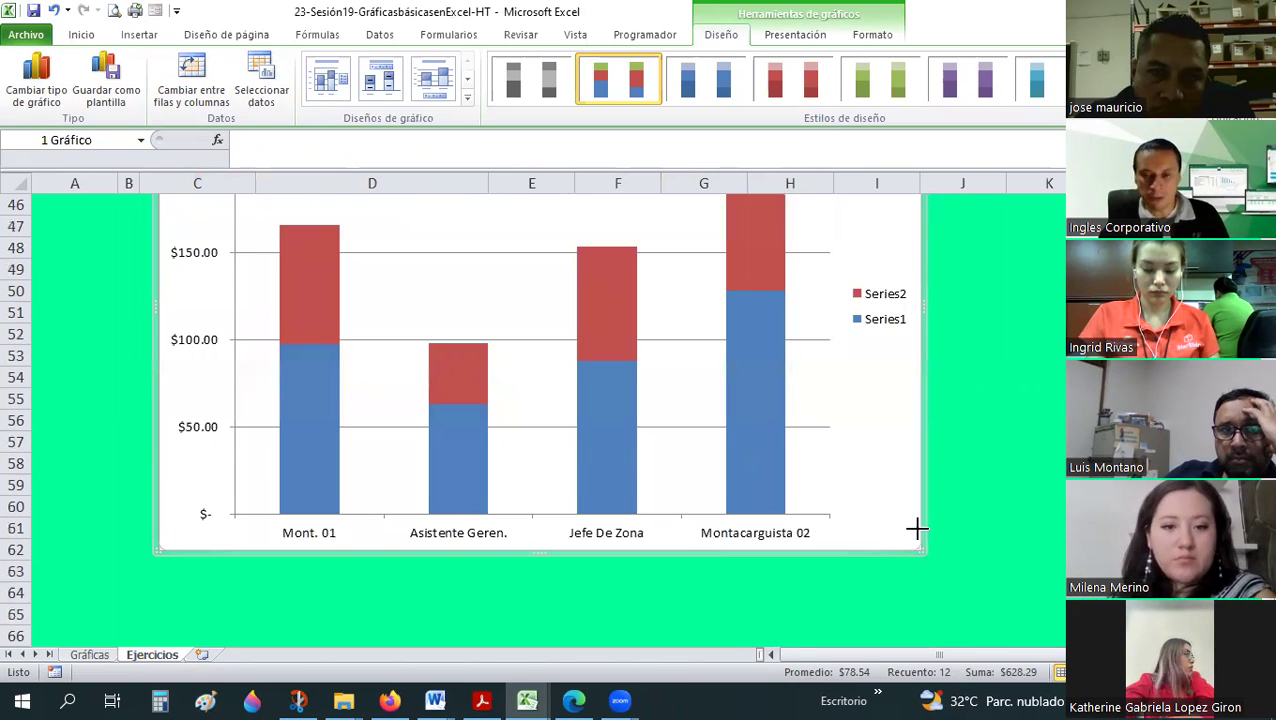
drag(820, 367, 819, 365)
scroll(819, 365, up, 4)
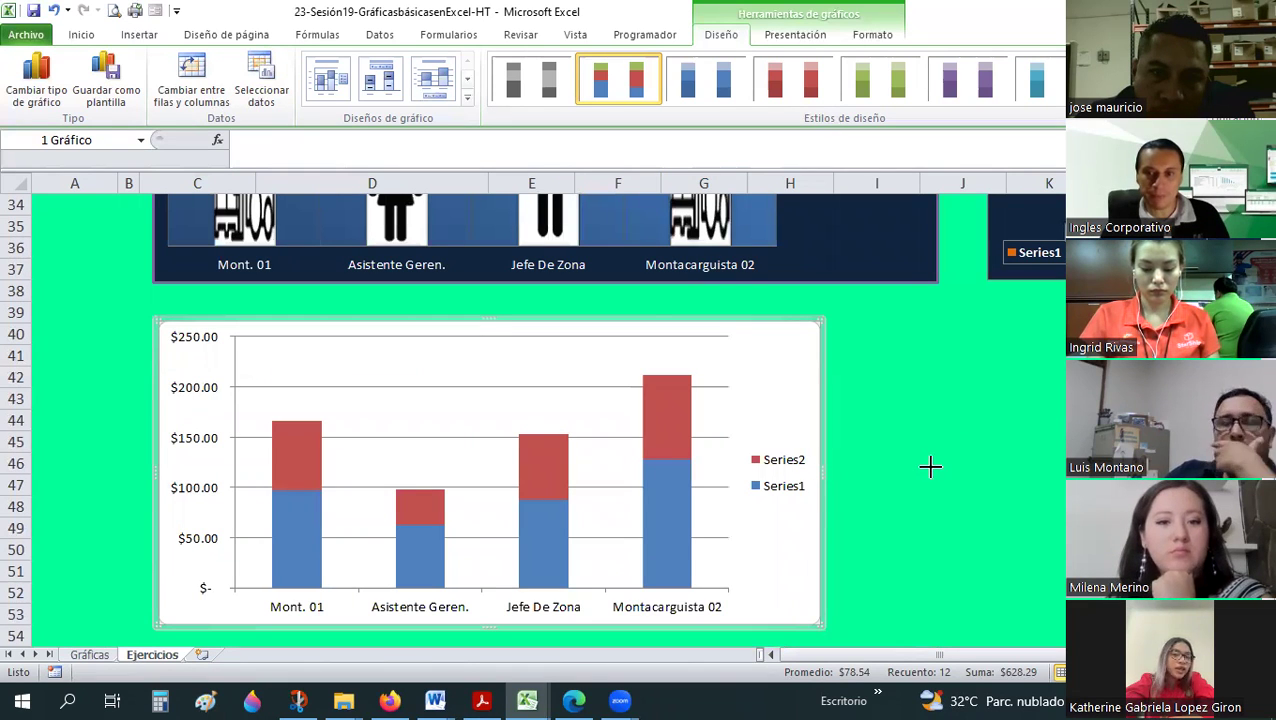
drag(937, 466, 937, 466)
scroll(578, 547, down, 1)
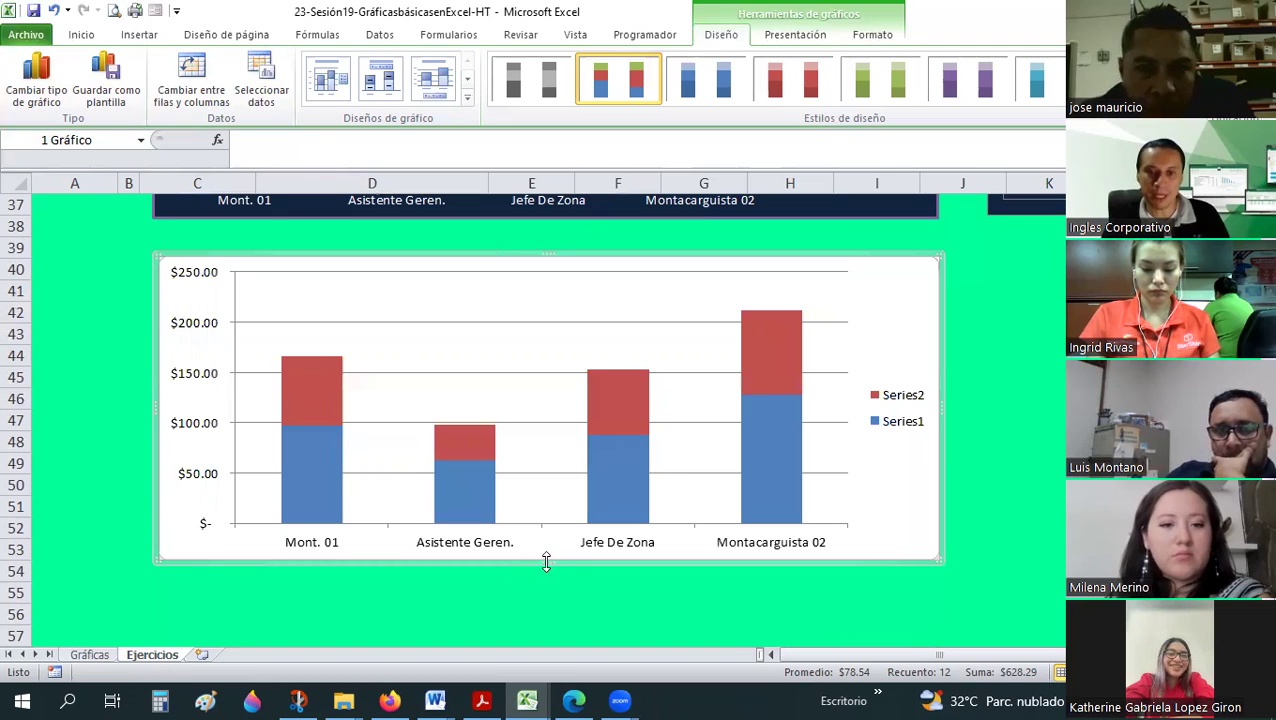
drag(545, 561, 542, 622)
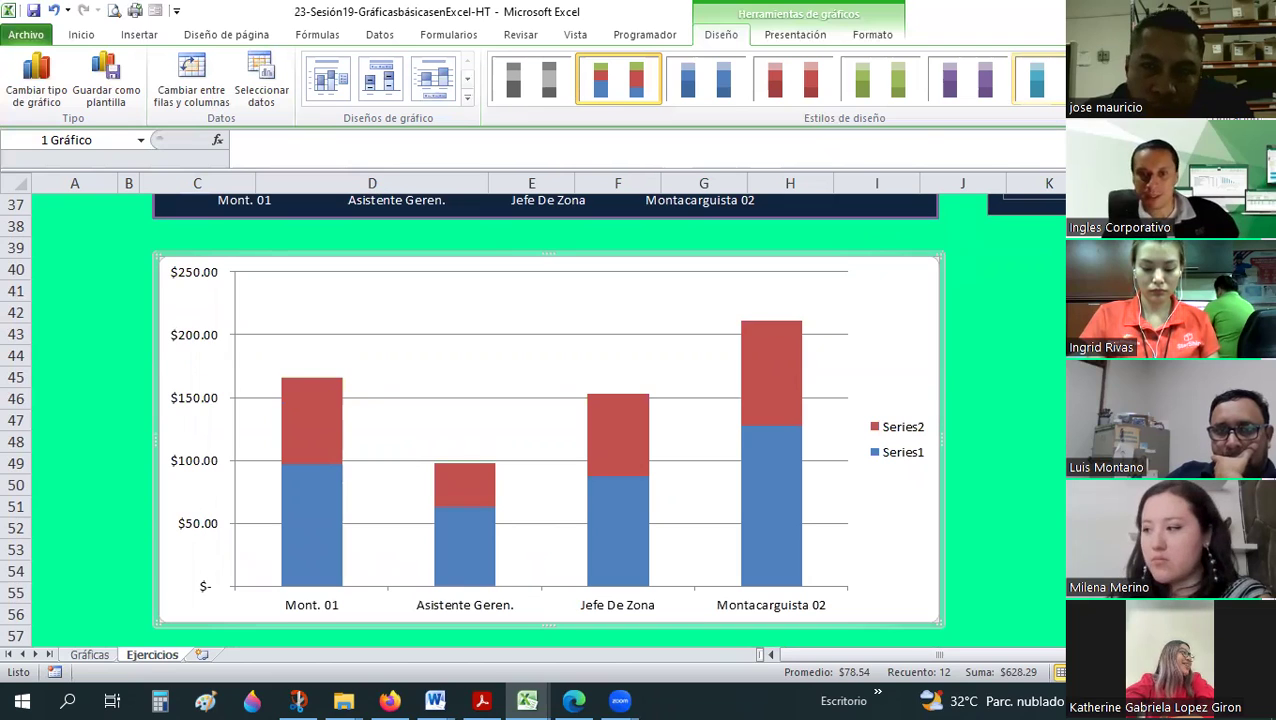
Step: Apply the dark chart style with a black background and blue and red bars
click(1038, 80)
click(955, 95)
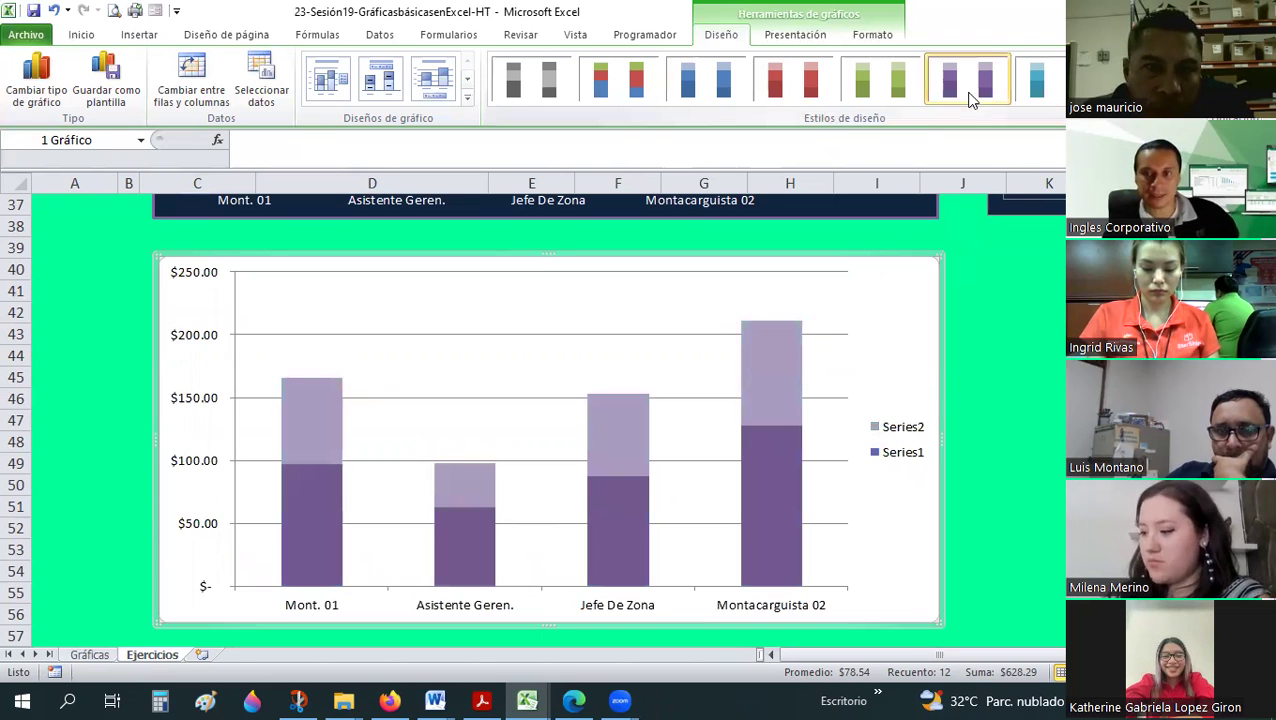
click(1062, 102)
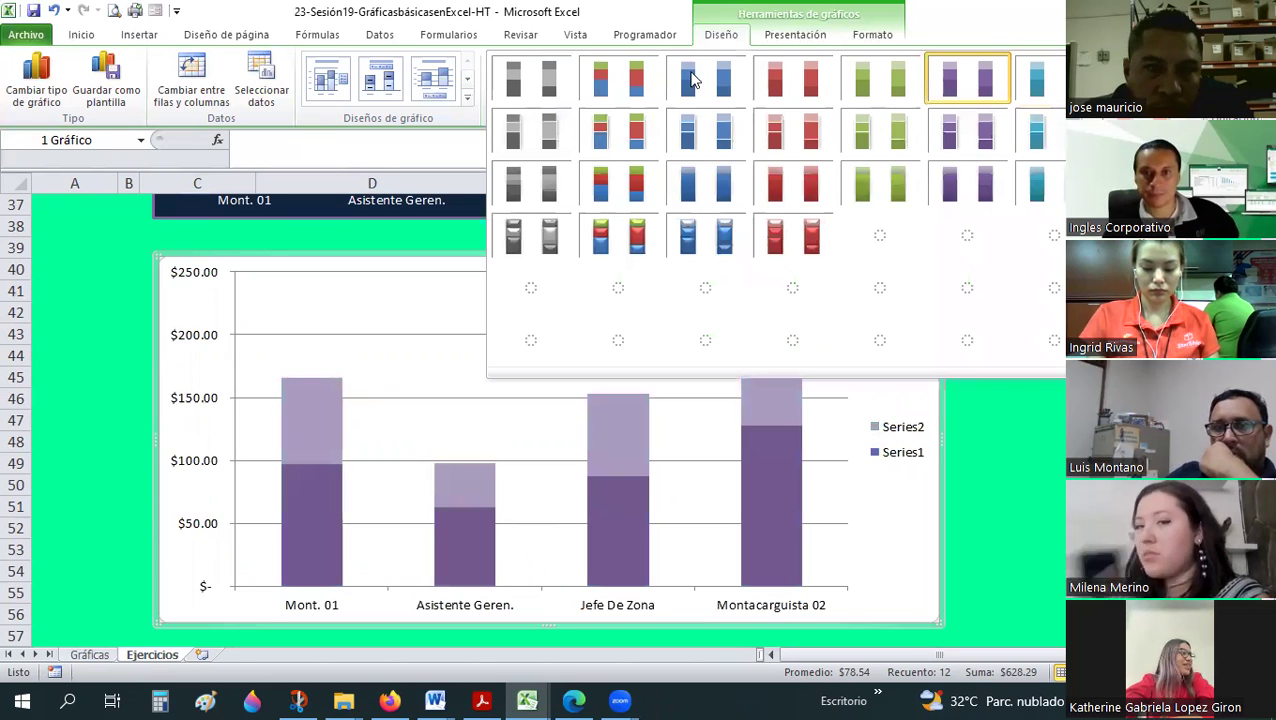
click(618, 80)
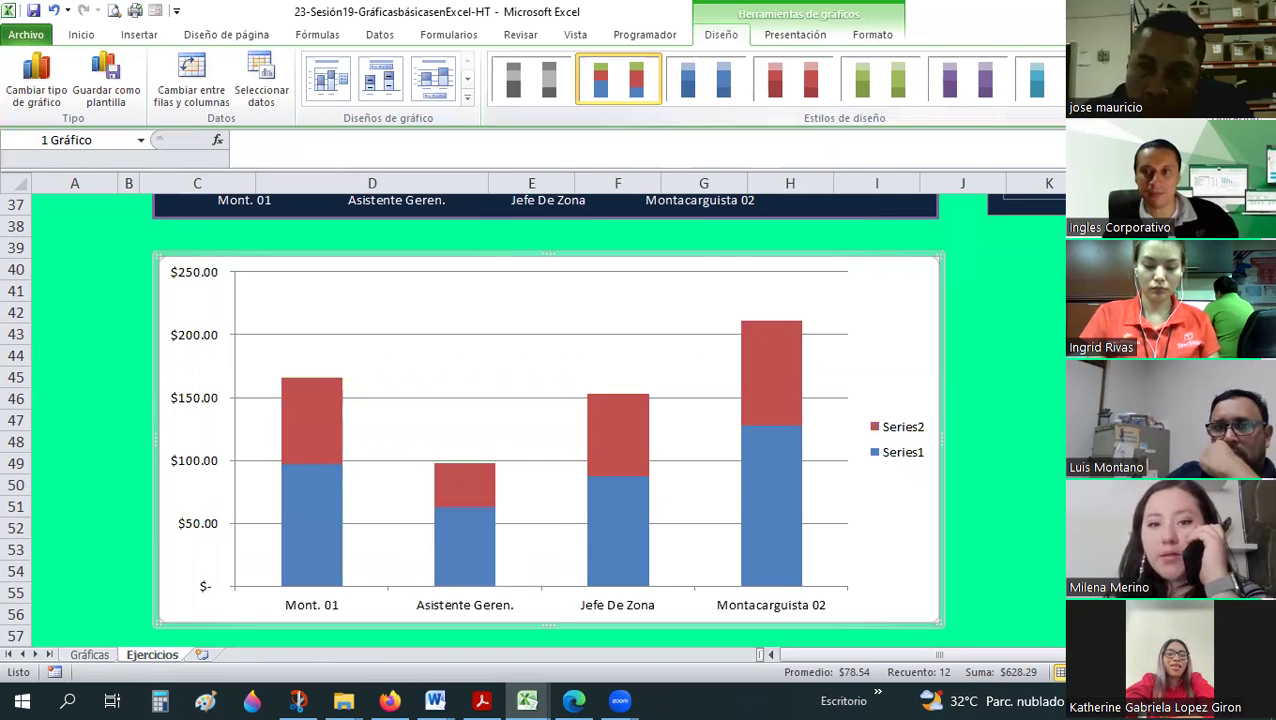
click(1062, 102)
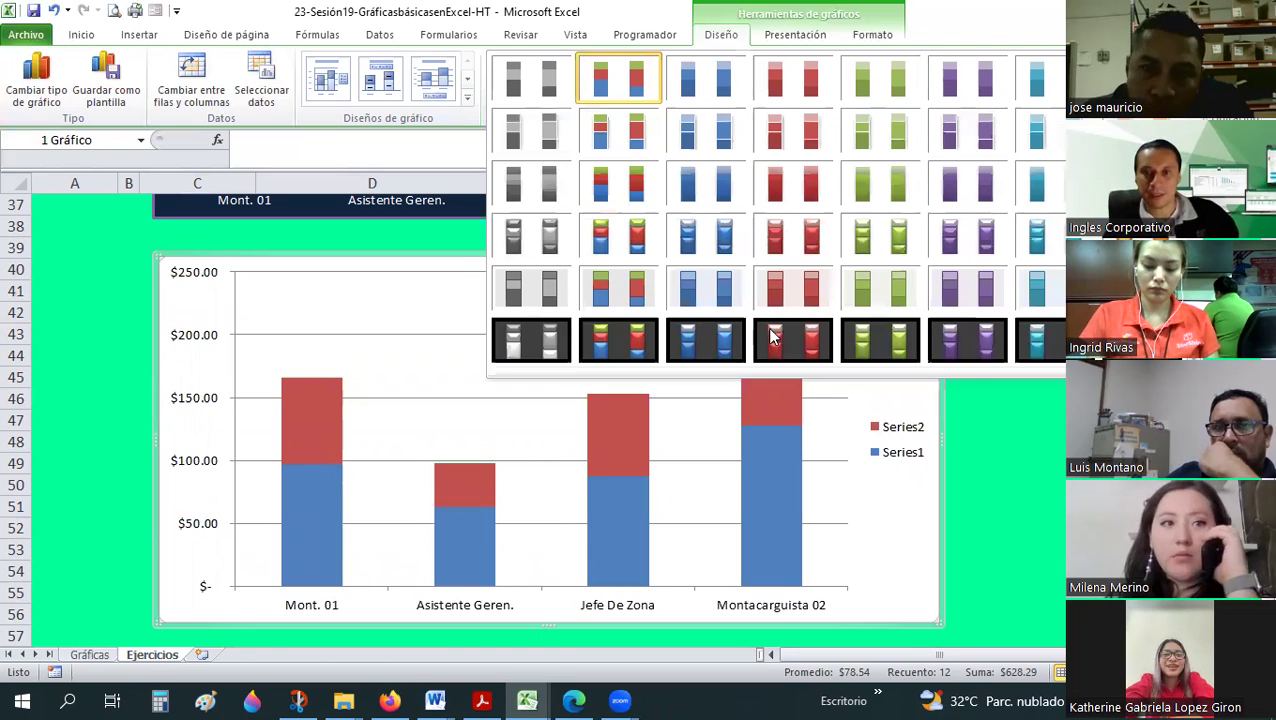
click(632, 347)
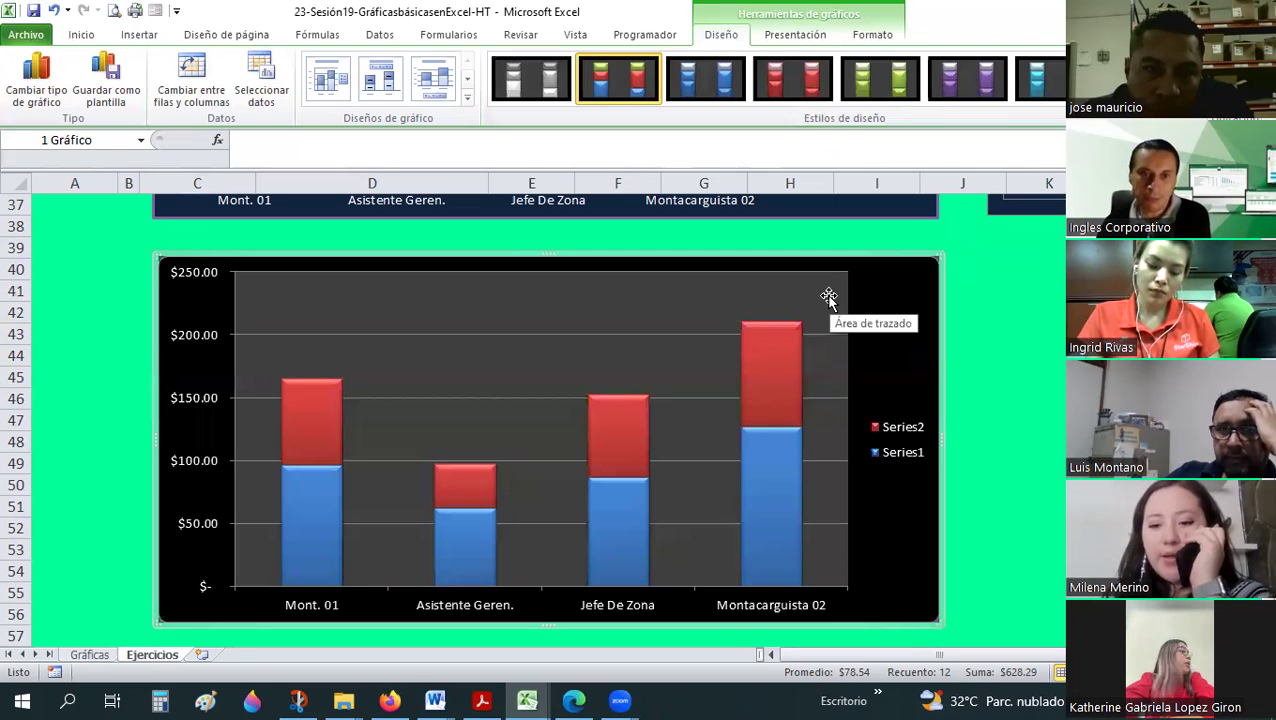
Step: Replace the chart's title text with 'Costo por tipo de hora extas por empleado'
click(519, 287)
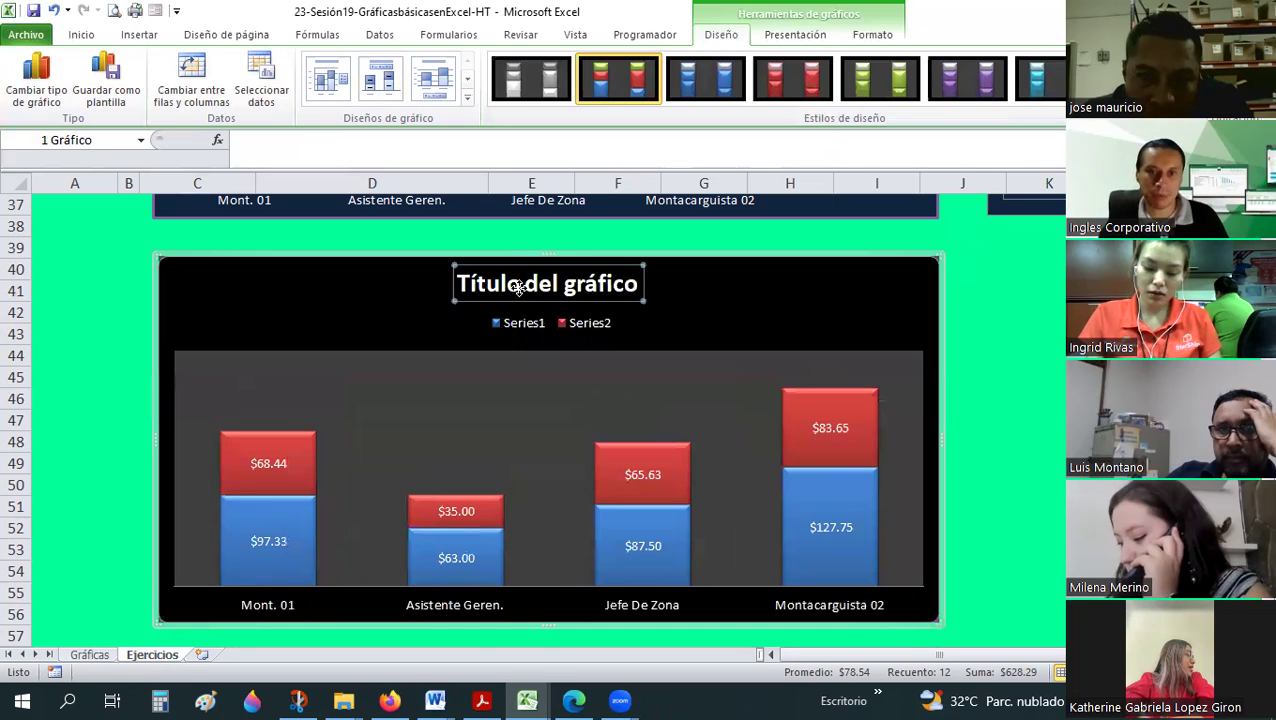
double_click(477, 275)
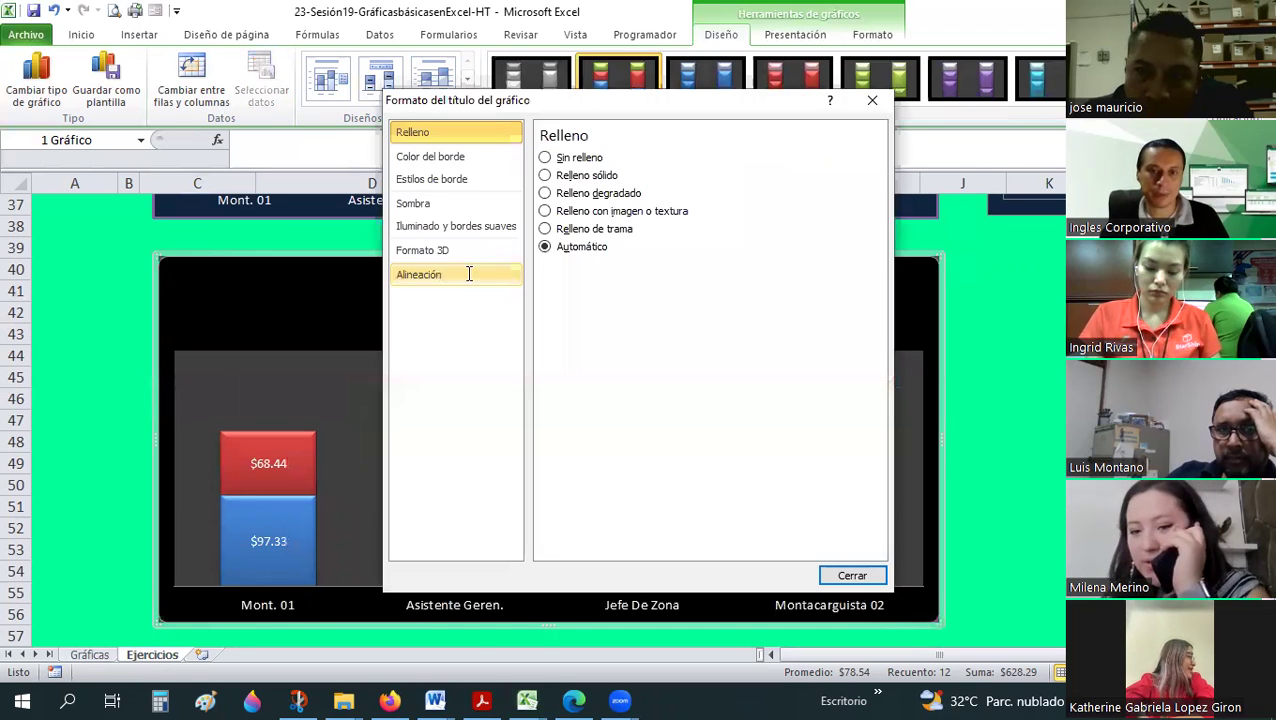
key(Escape)
triple_click(623, 304)
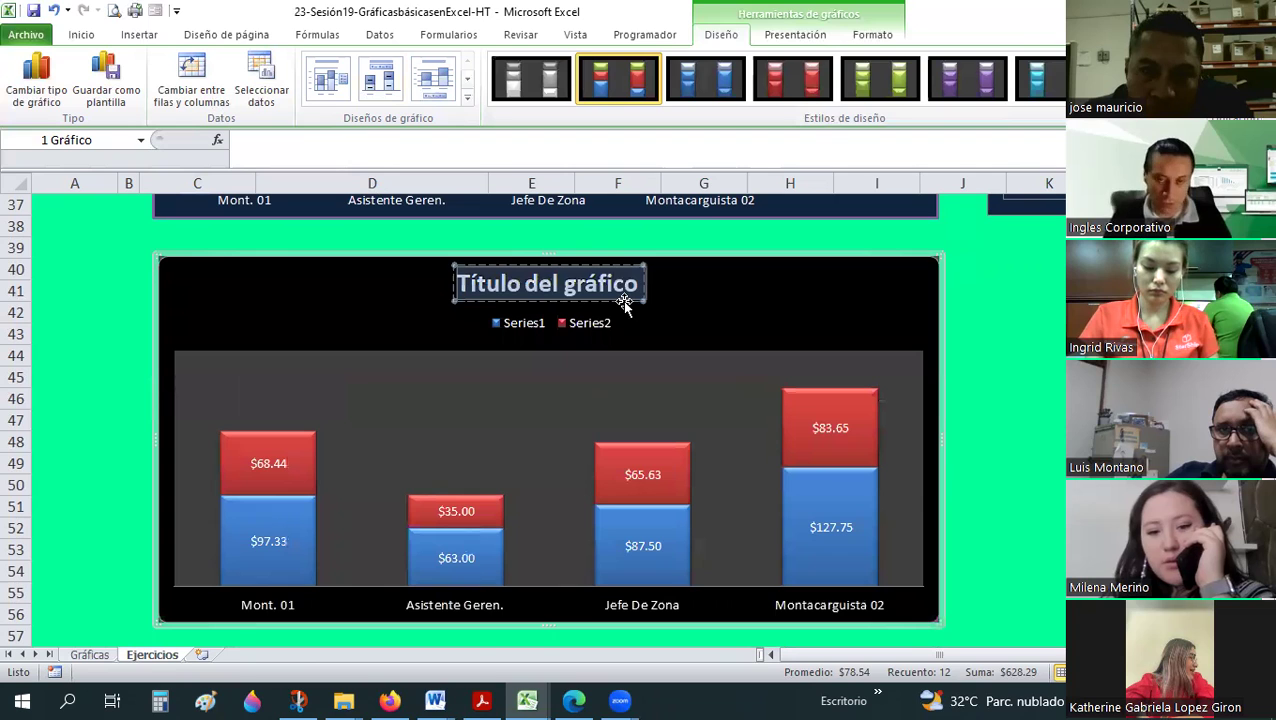
text(cOSTO POR T)
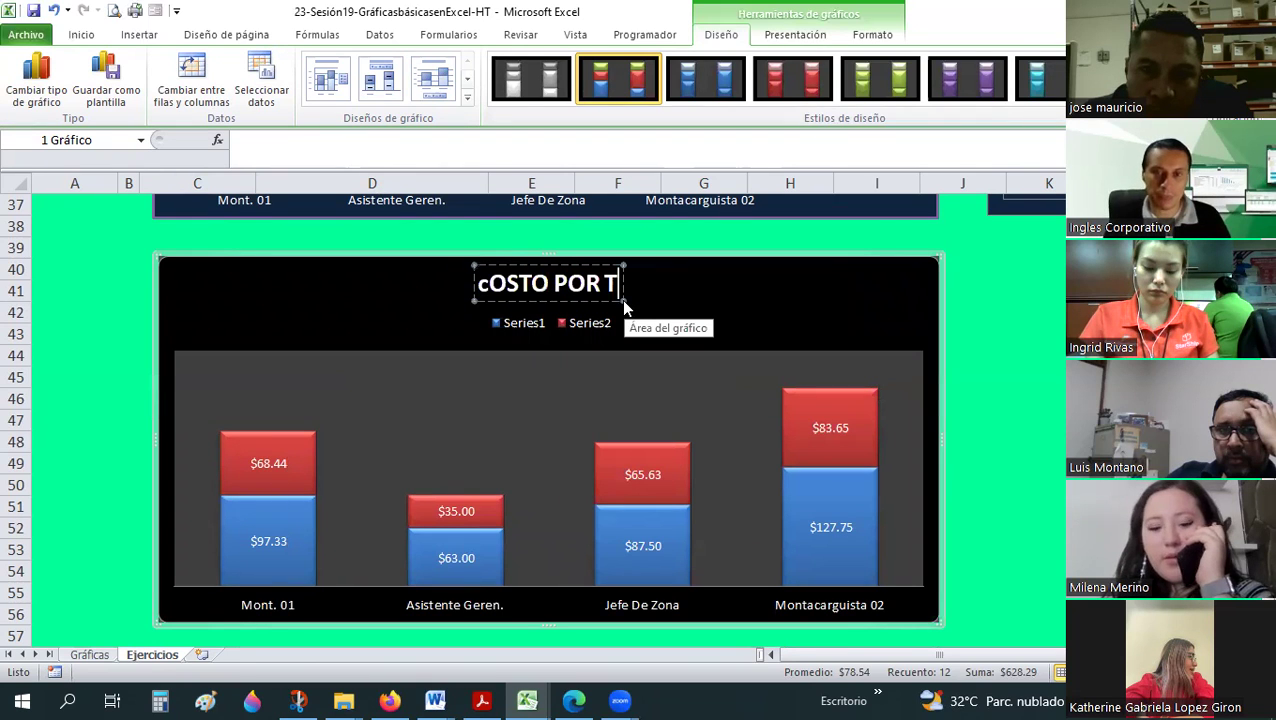
key(BackSpace)
key(BackSpace)
key(BackSpace)
key(BackSpace)
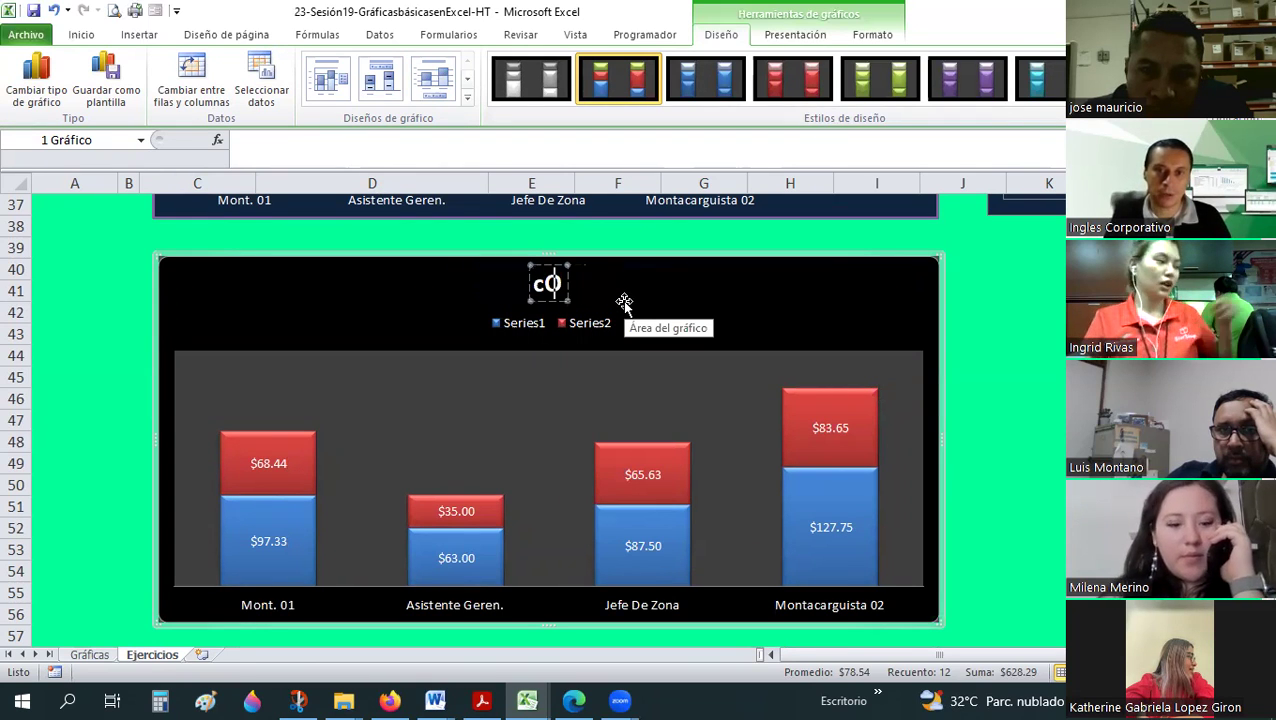
key(BackSpace)
key(BackSpace)
text(Costo por tip)
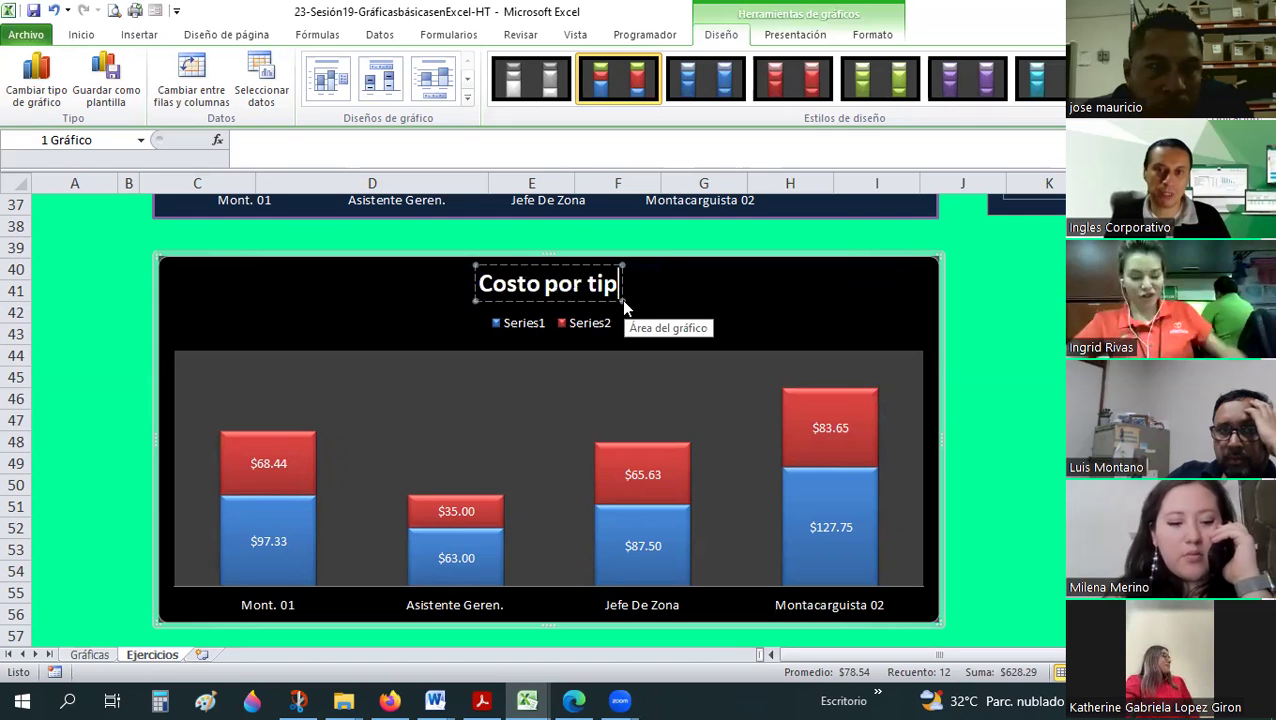
text(o de hora)
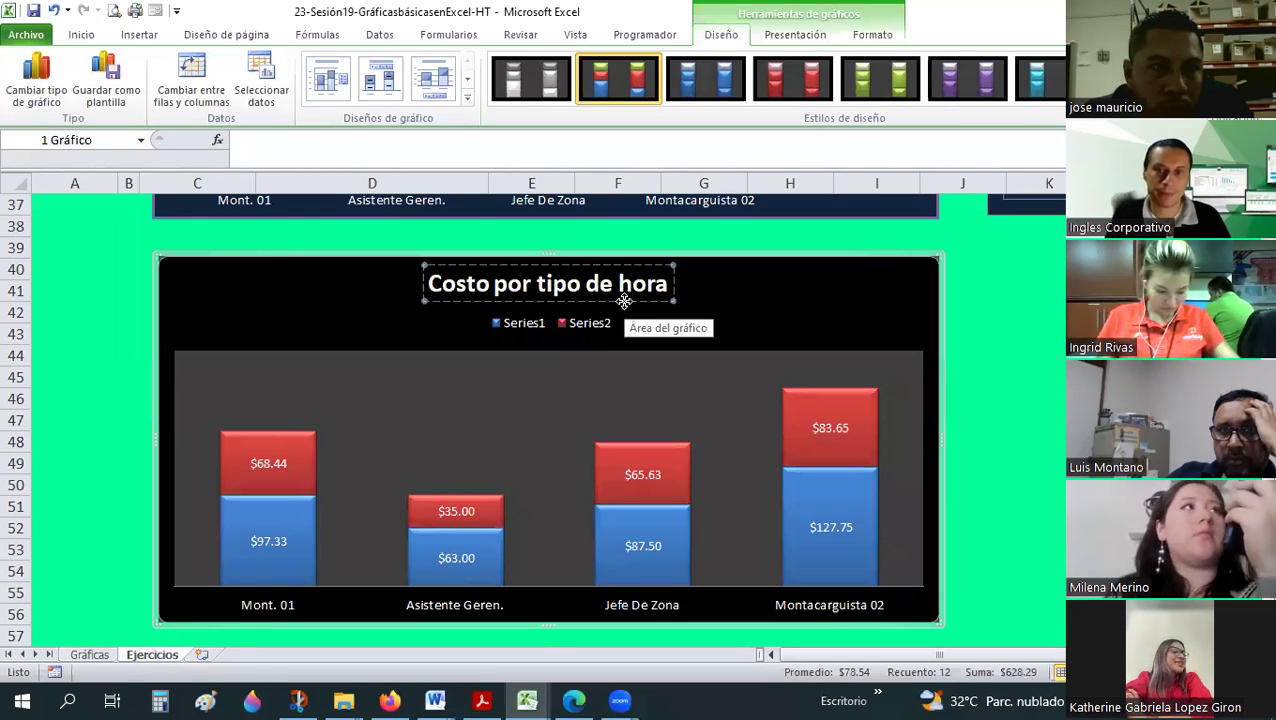
text( extas p)
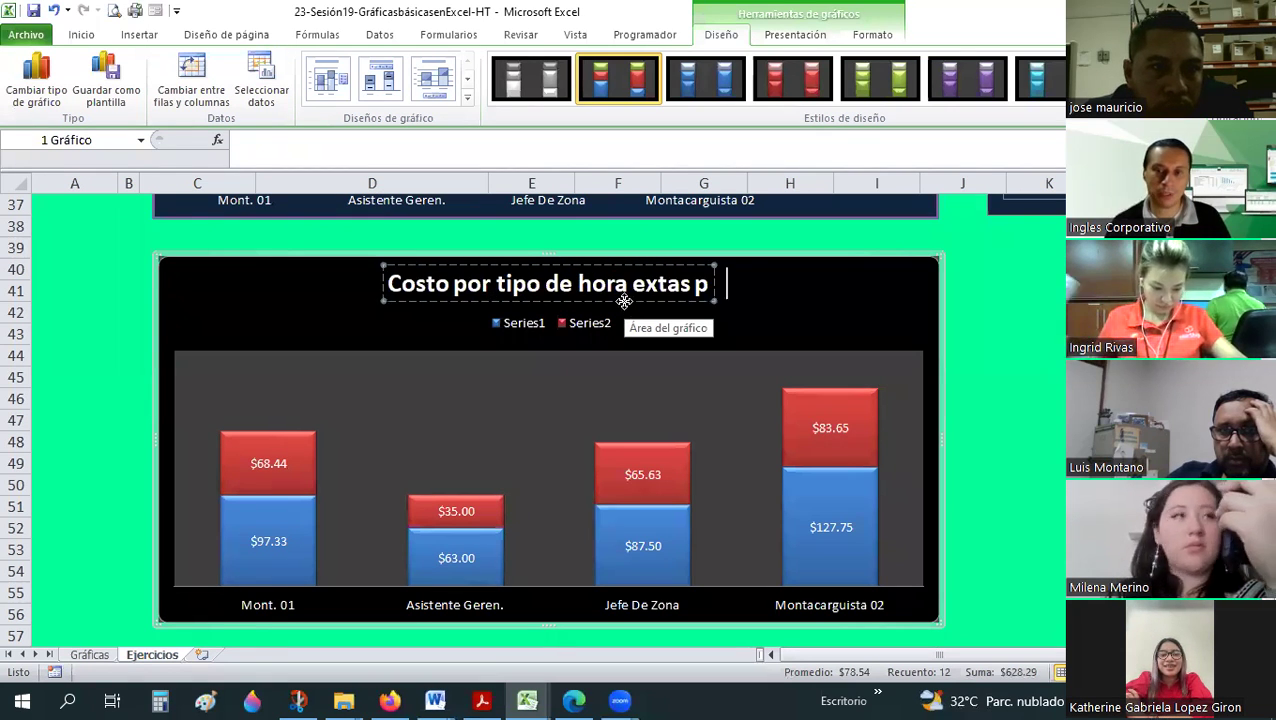
text(or emp)
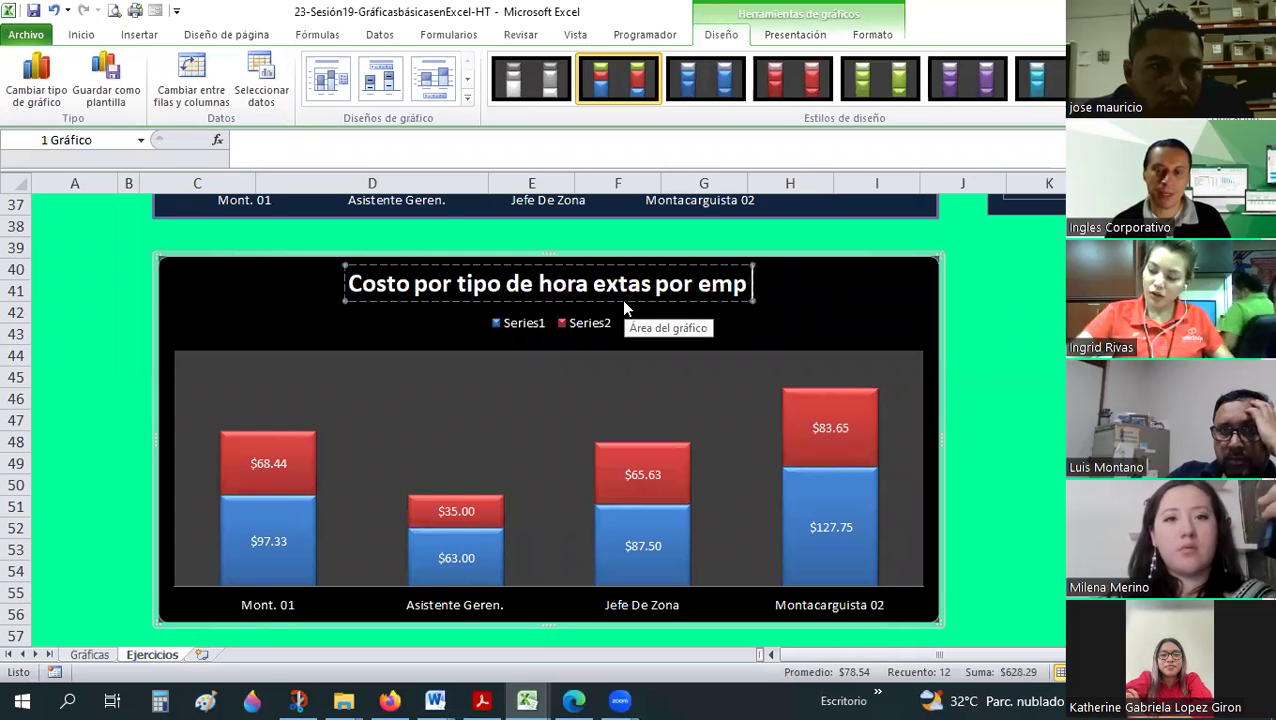
text(leado)
click(1035, 337)
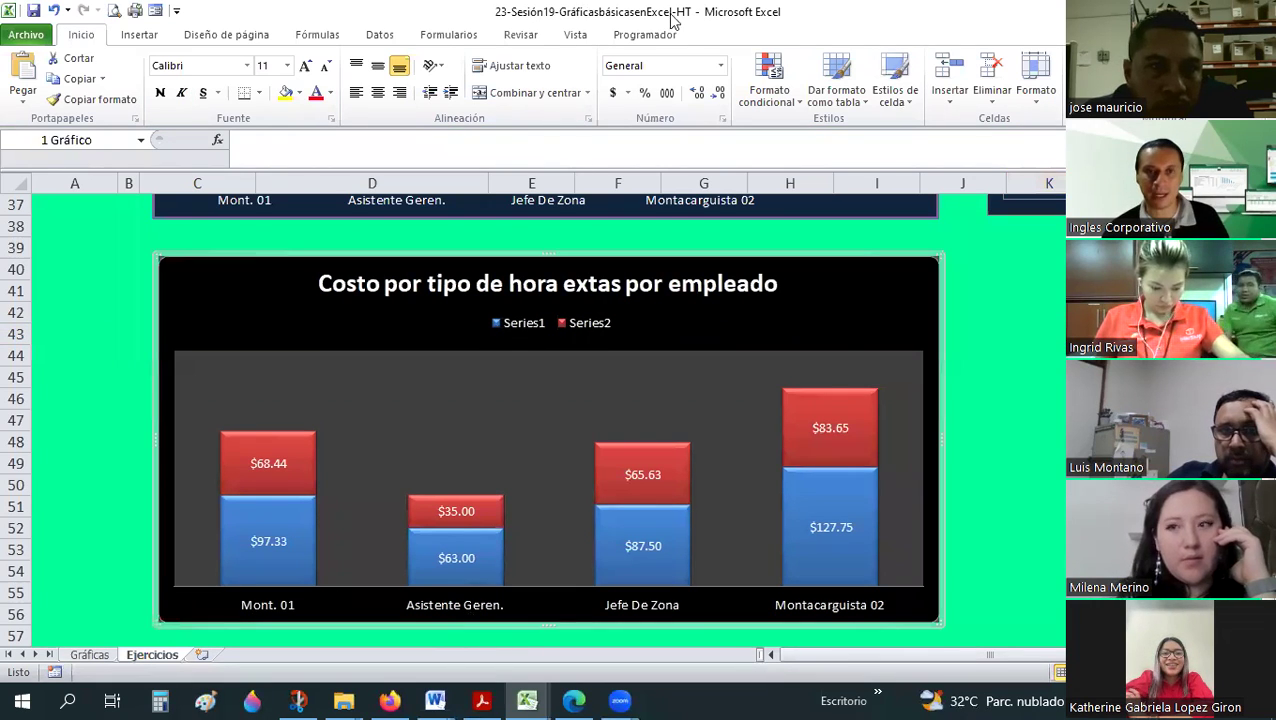
Step: In Select Data, name Series1 from cell F6 and Series2 from cell G6
click(275, 106)
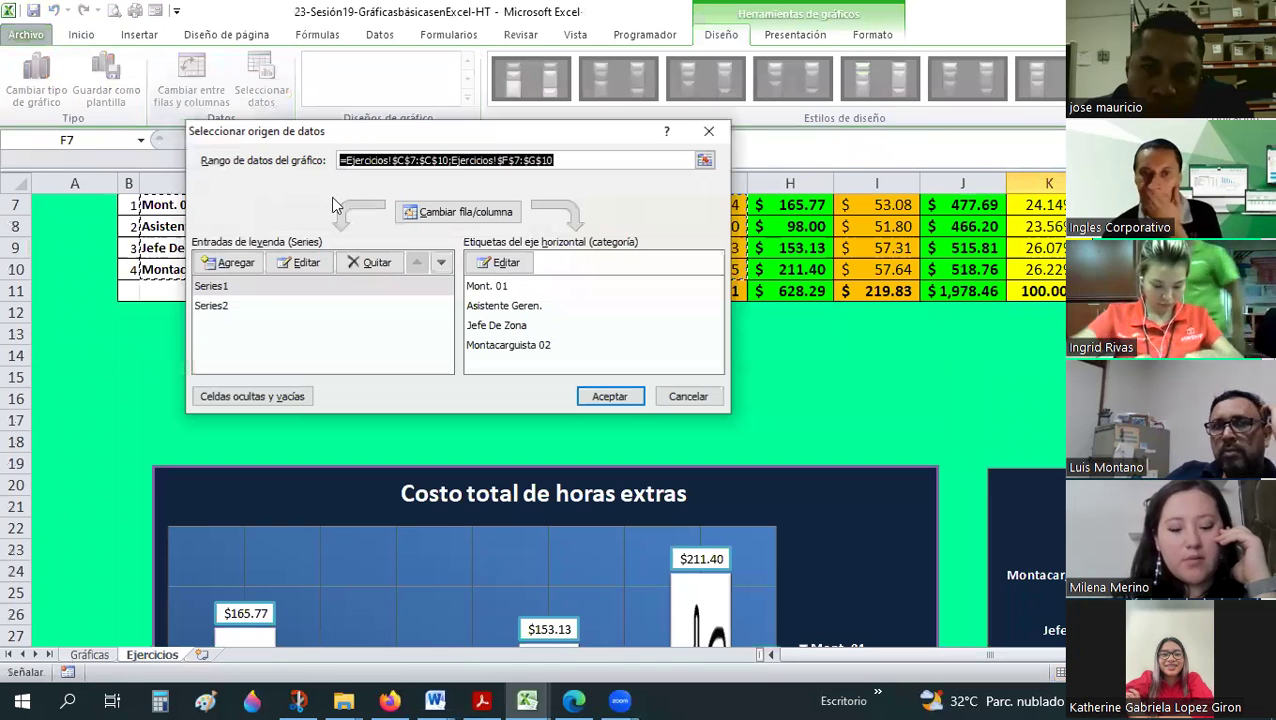
click(283, 262)
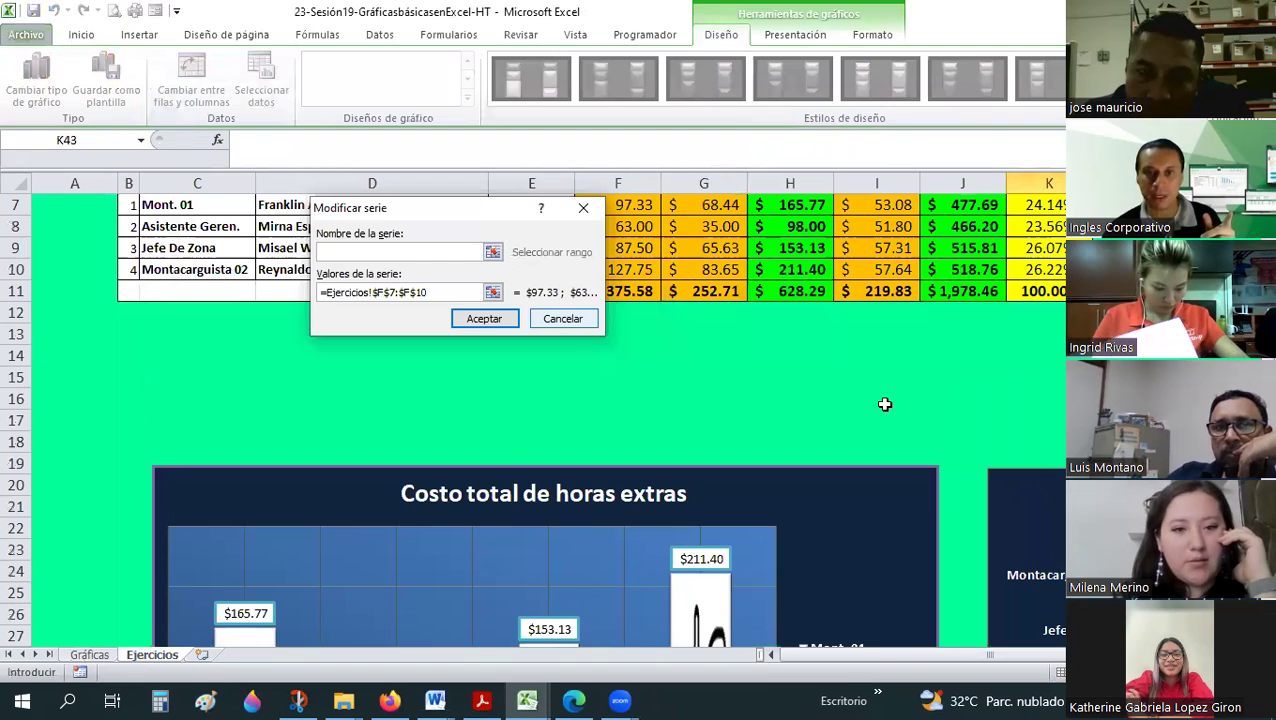
scroll(884, 404, up, 2)
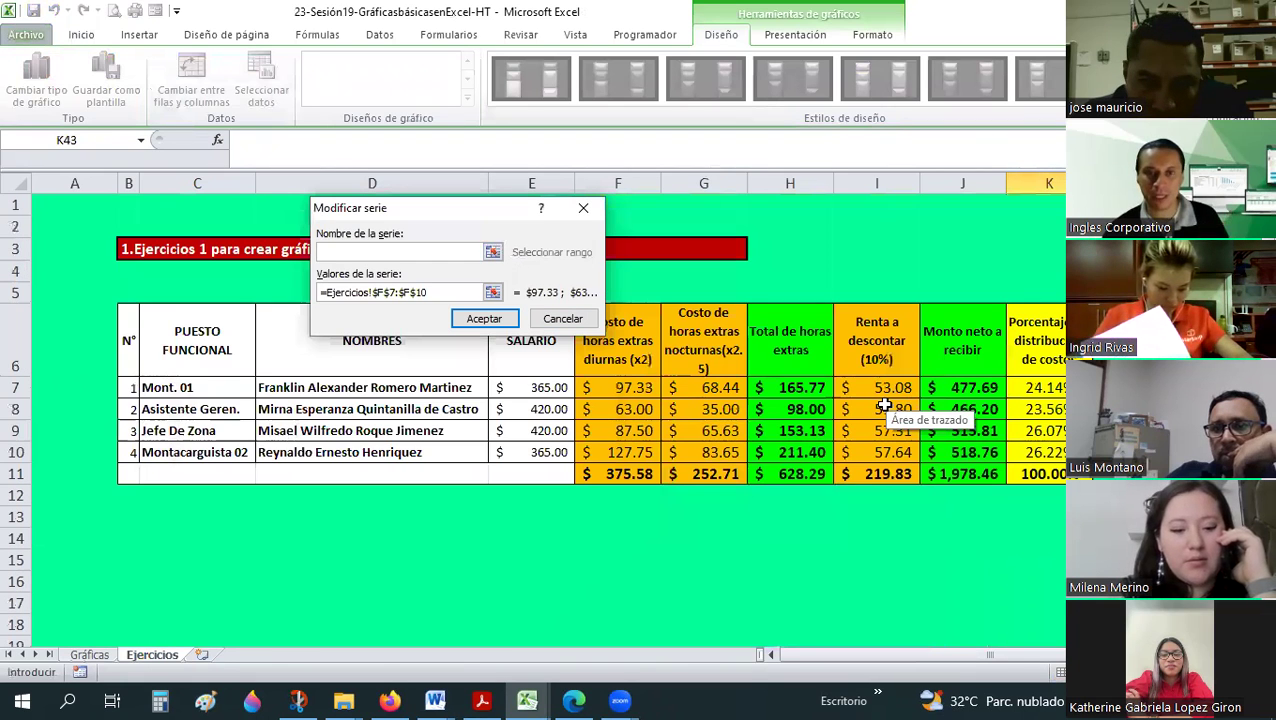
click(630, 345)
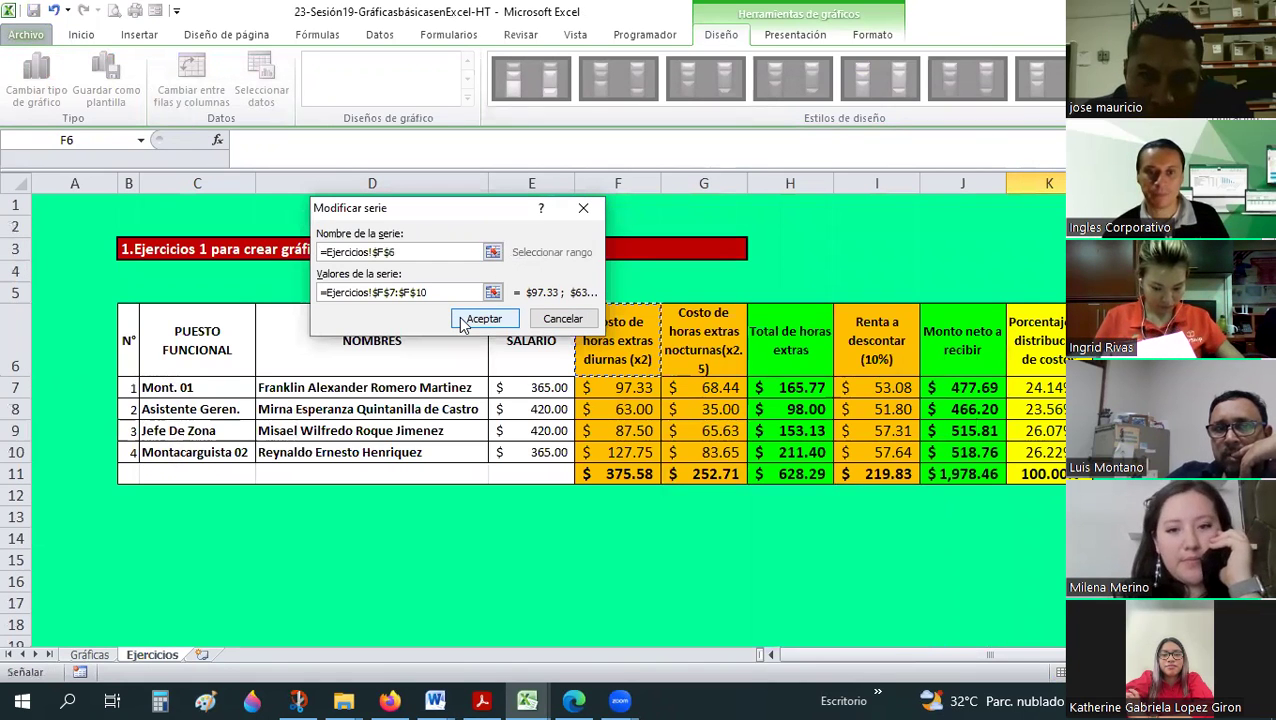
click(480, 319)
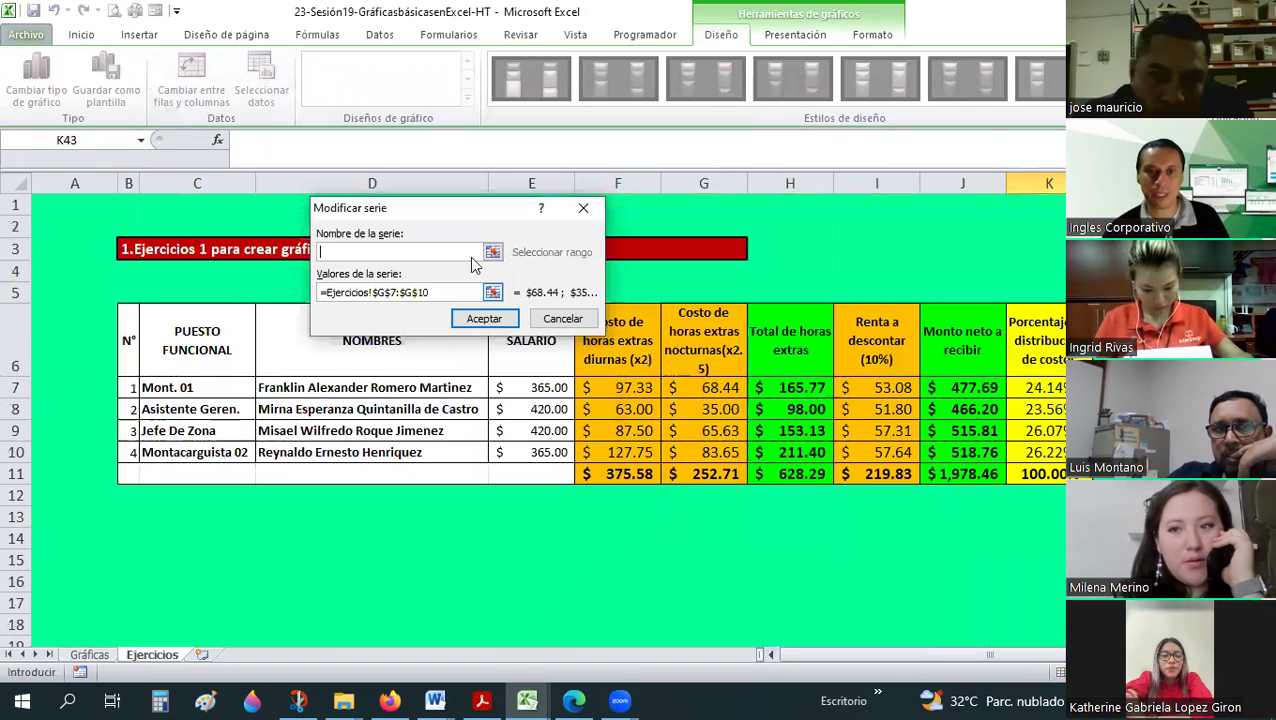
click(703, 340)
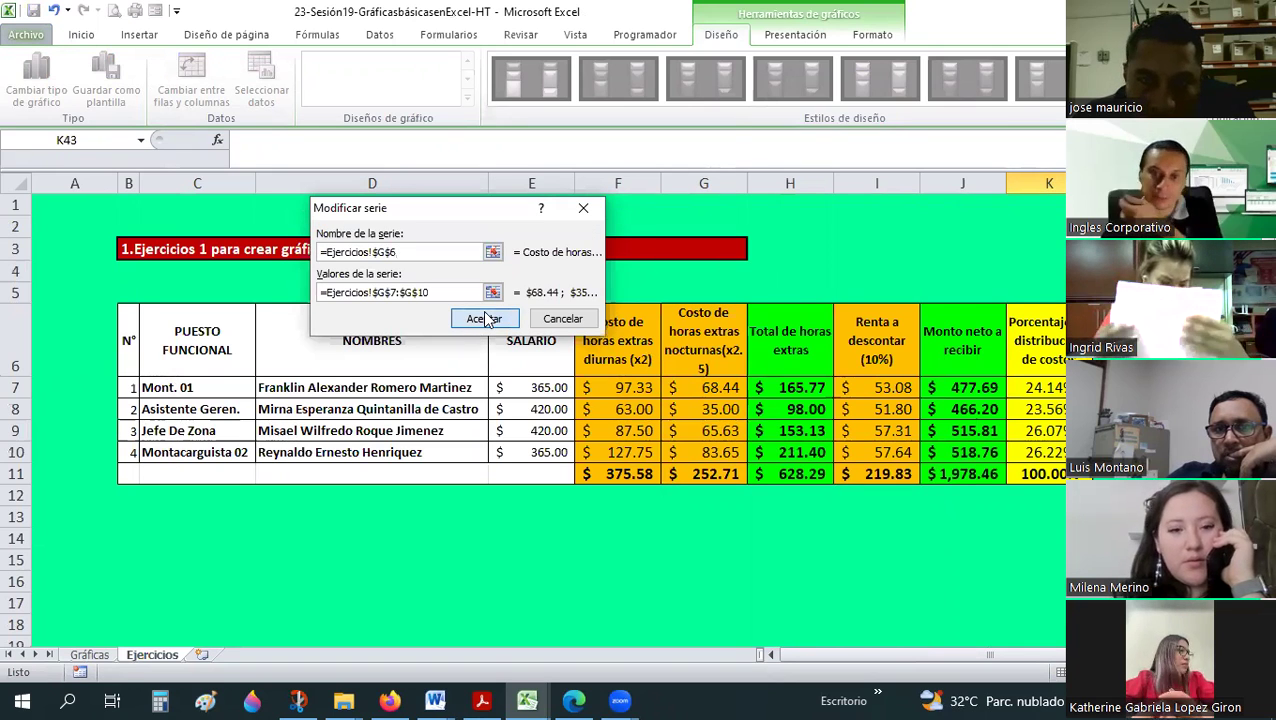
click(484, 318)
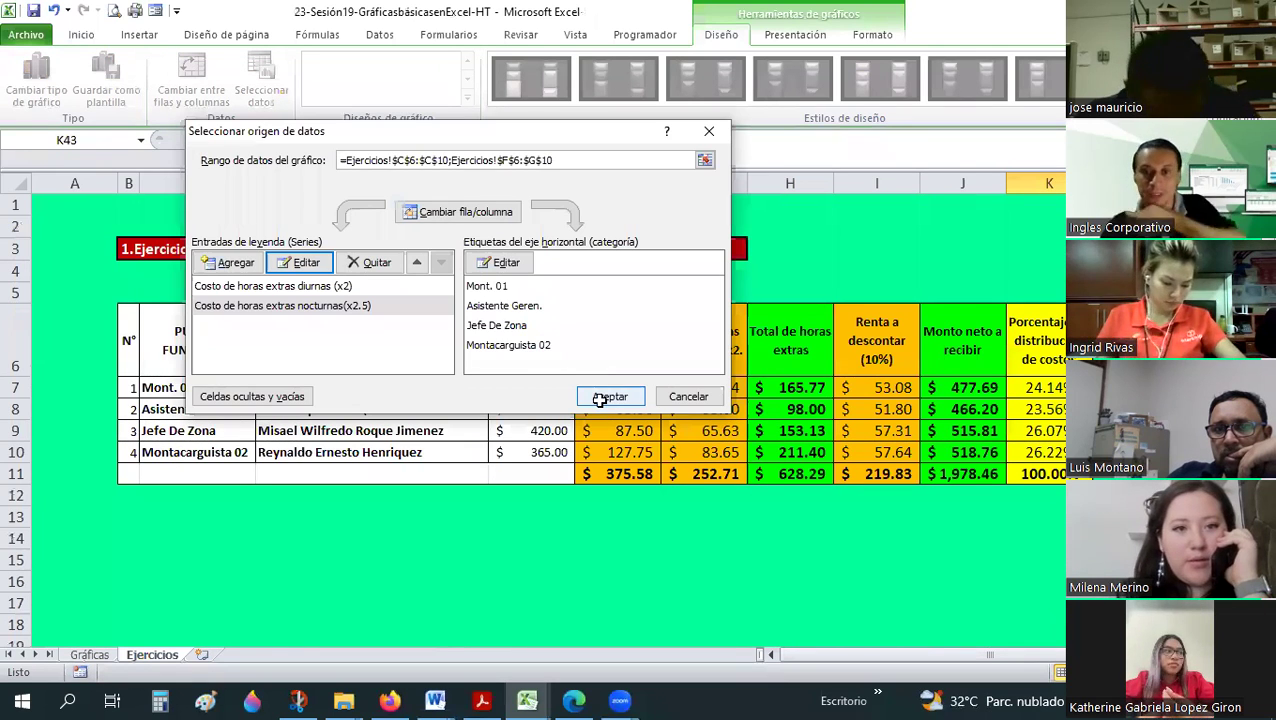
click(599, 399)
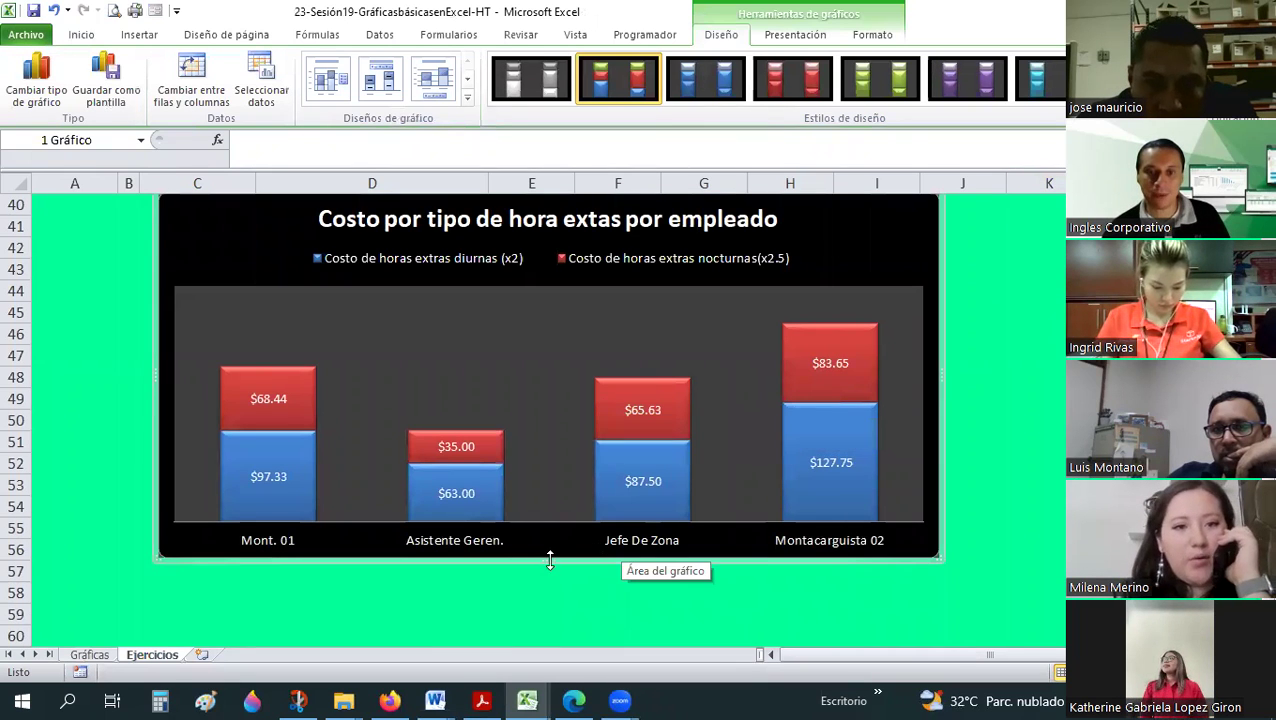
Step: Stretch the stacked overtime chart's bottom edge downward so the chart is taller
drag(548, 560, 541, 613)
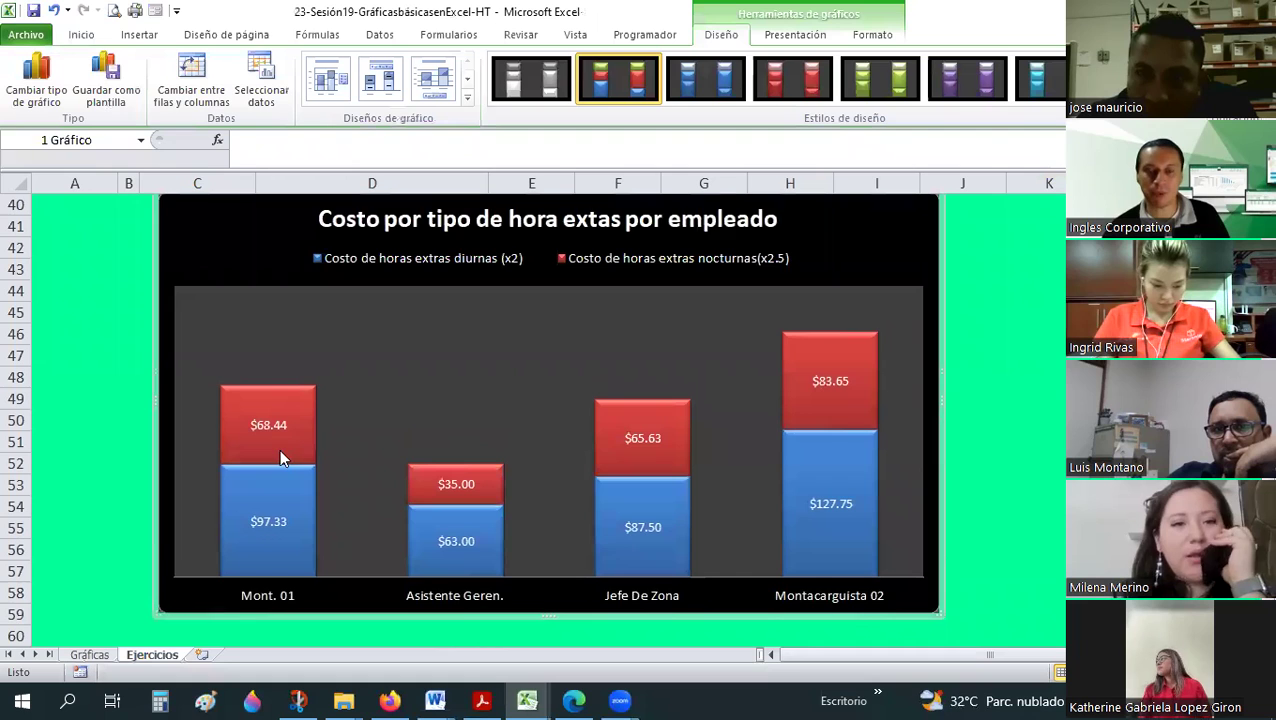
scroll(278, 410, down, 1)
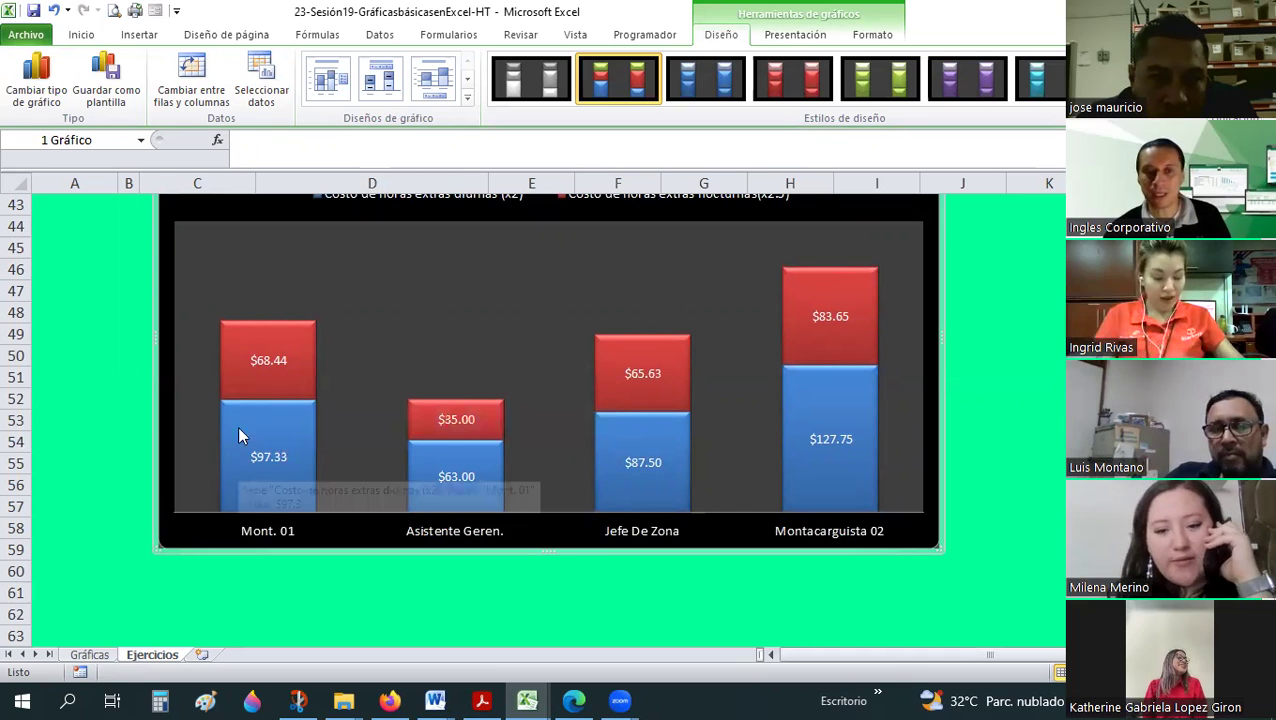
mouse_move(268, 515)
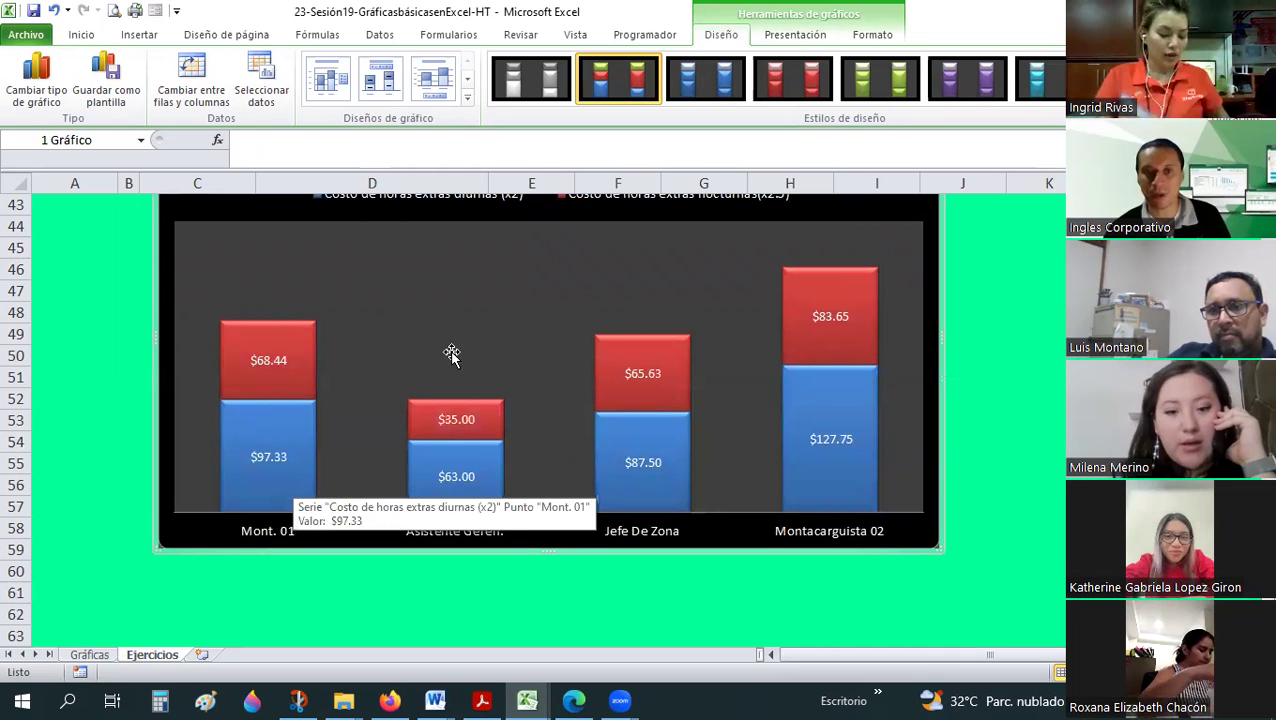
scroll(368, 420, up, 1)
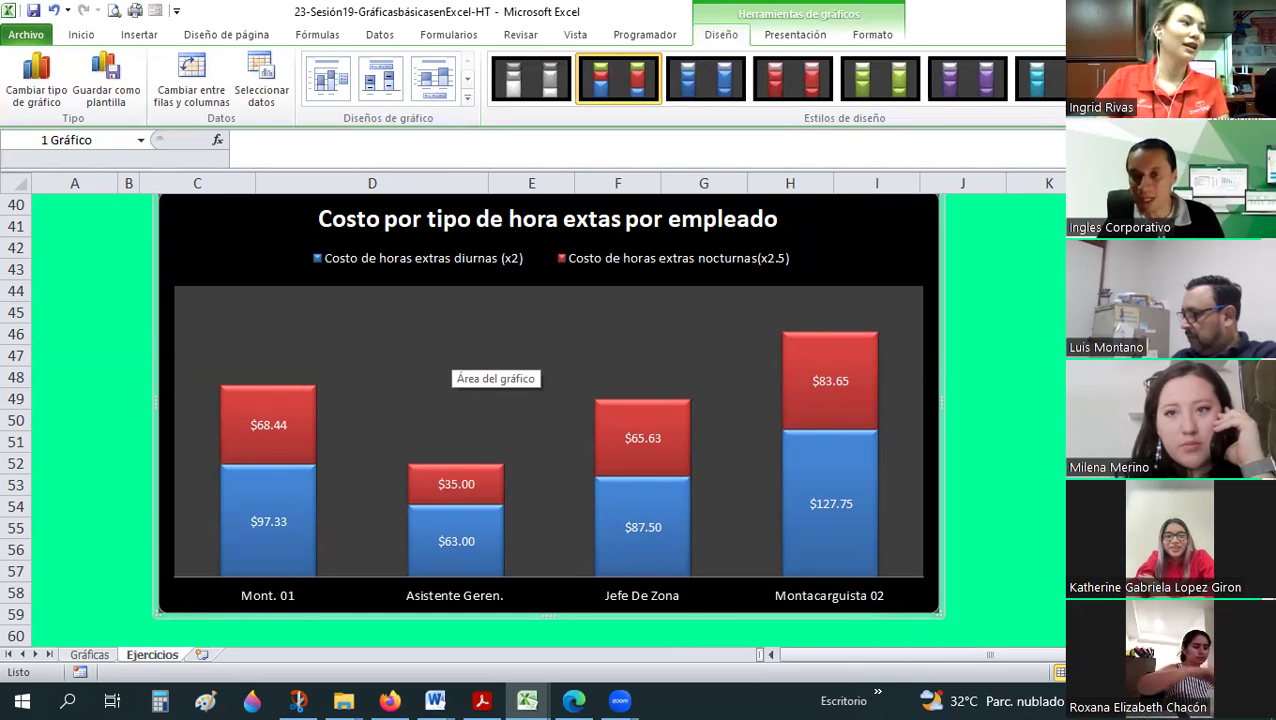
Step: Select C7:C10 plus the F7:G10 overtime costs and insert a clustered column chart
click(703, 378)
scroll(703, 378, up, 1)
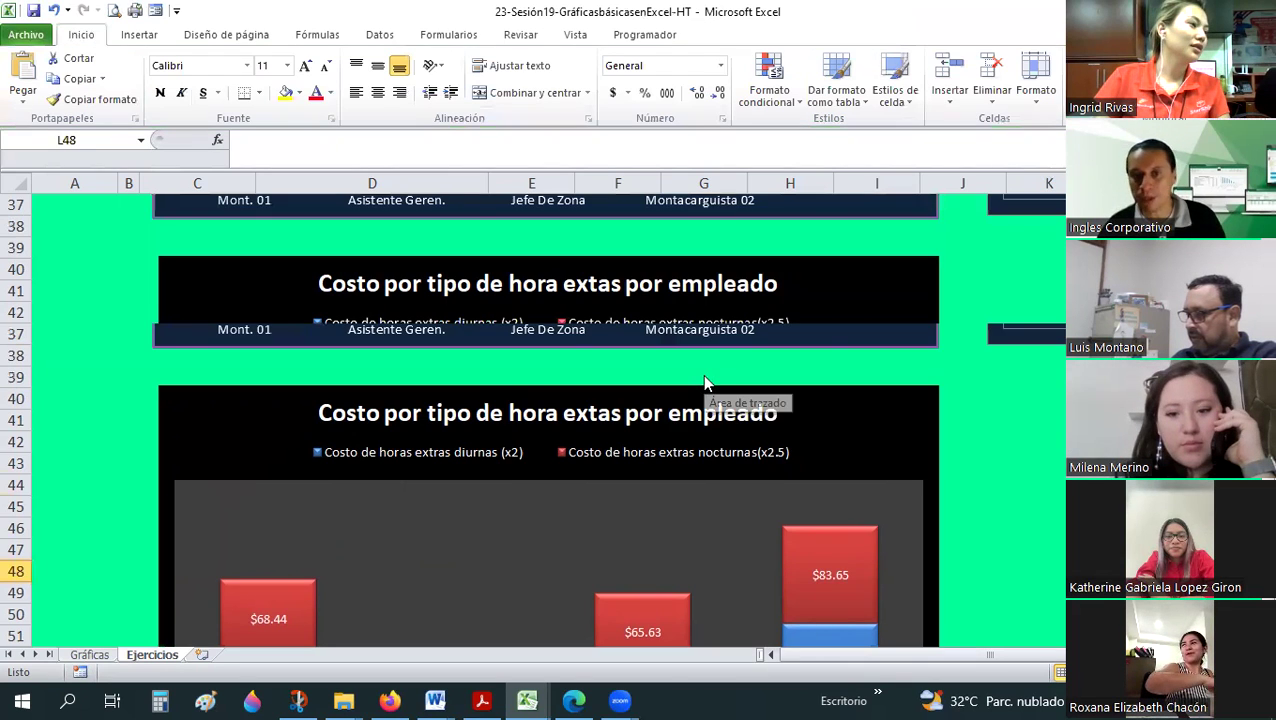
scroll(600, 400, up, 12)
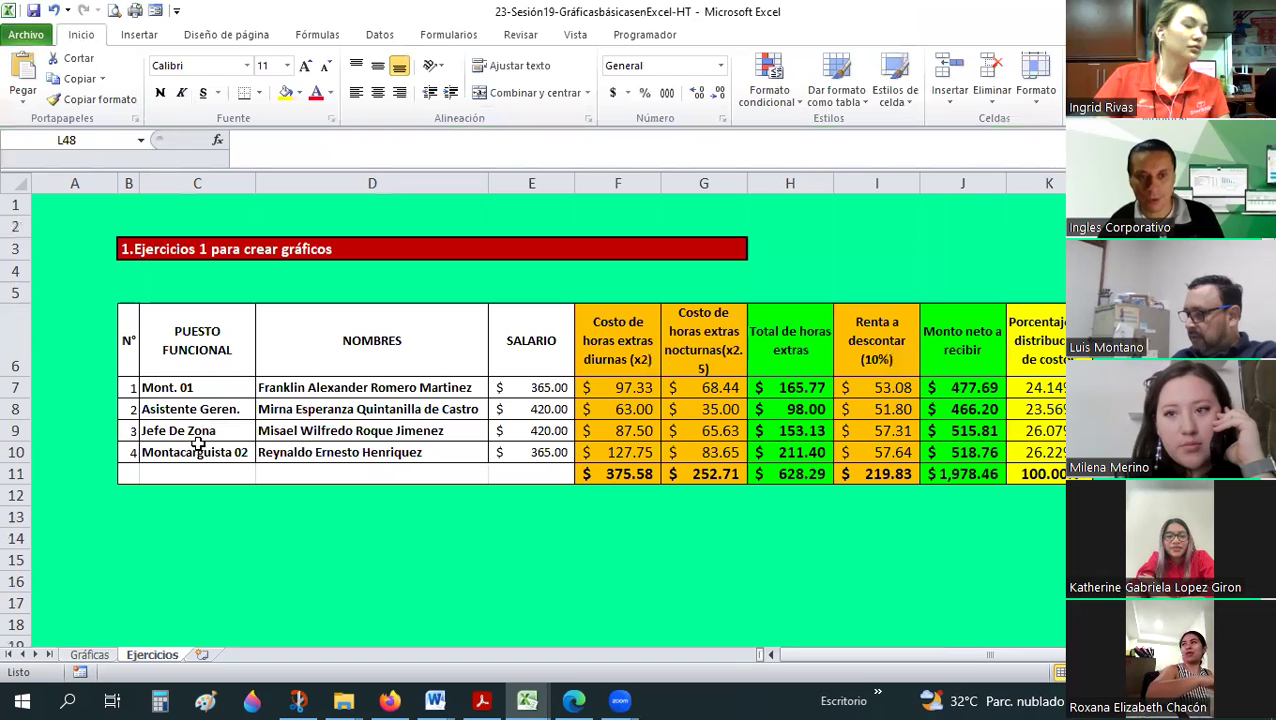
drag(197, 387, 197, 452)
drag(618, 387, 704, 430)
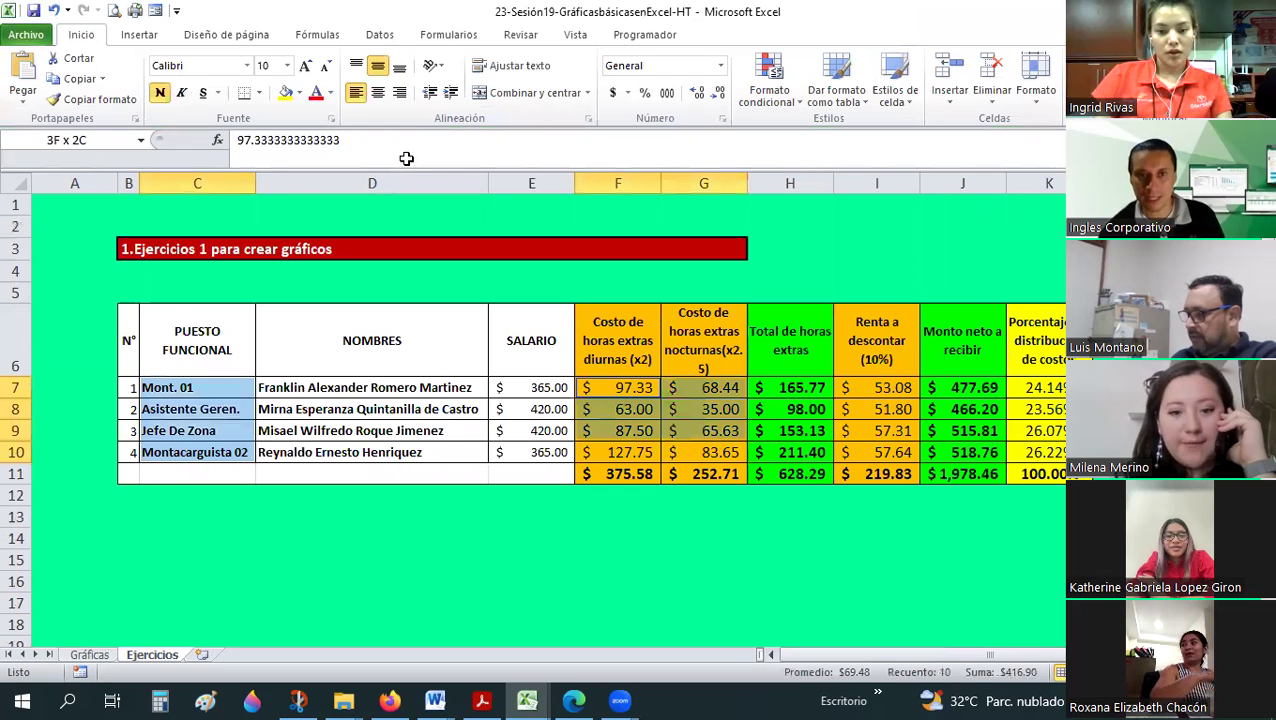
key(shift+Down)
scroll(392, 107, down, 1)
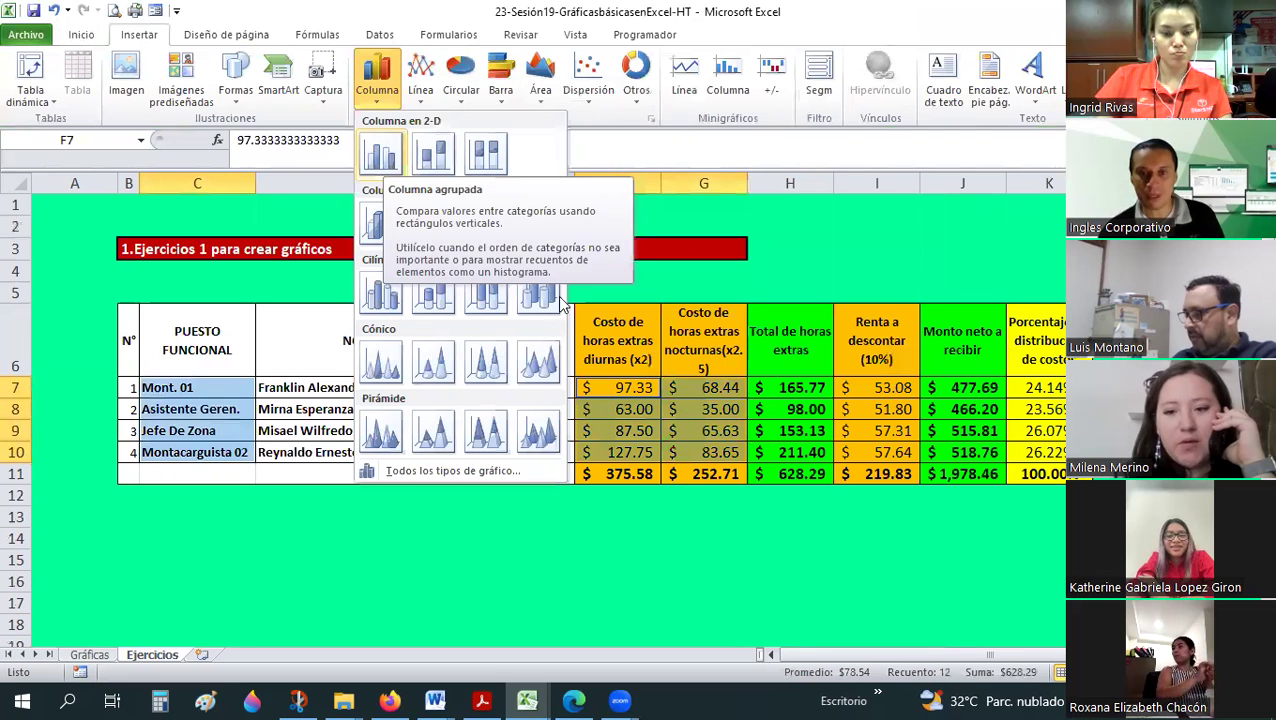
click(381, 155)
Step: Move the new clustered column chart down beside the stacked chart
scroll(840, 464, down, 3)
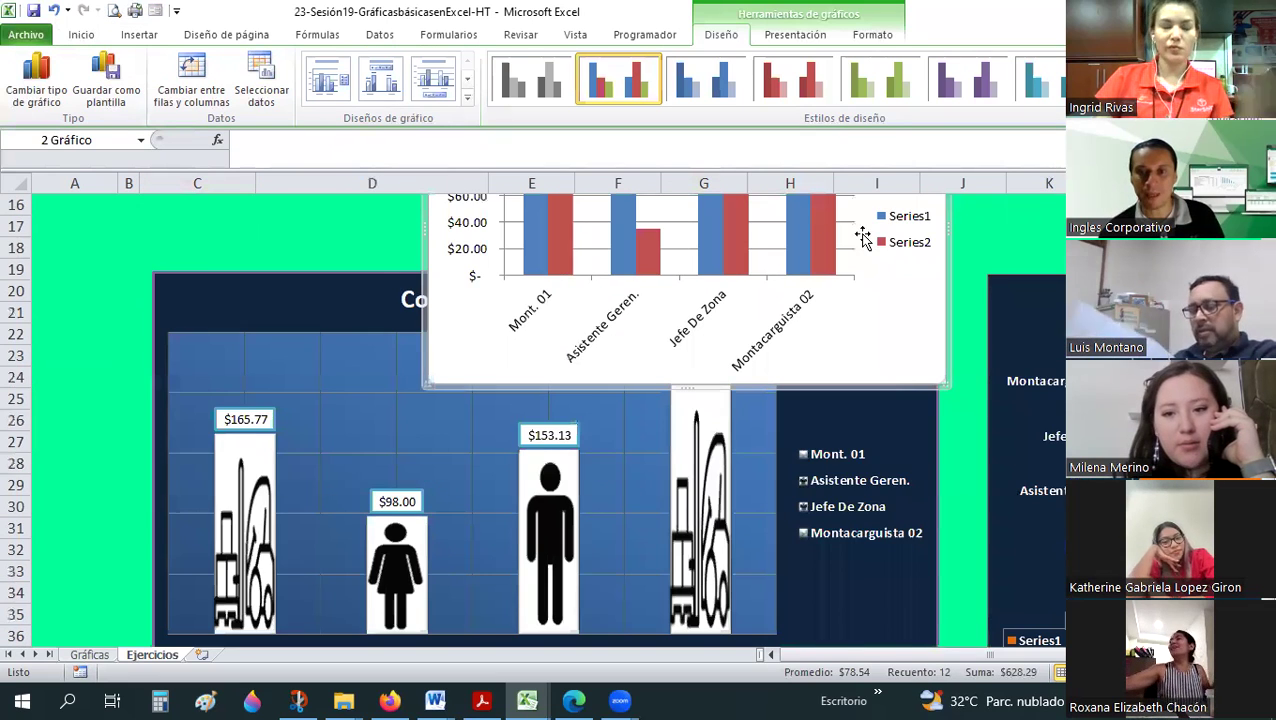
drag(869, 242, 883, 555)
scroll(883, 555, down, 4)
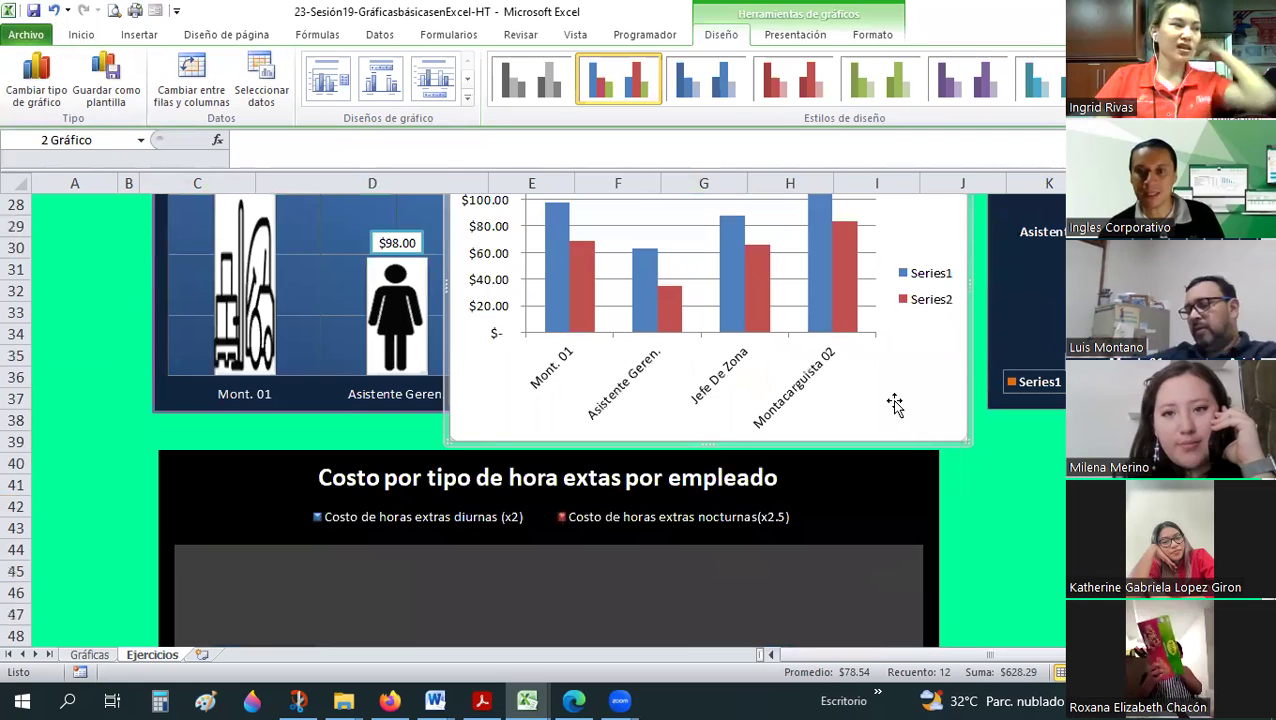
scroll(937, 527, down, 1)
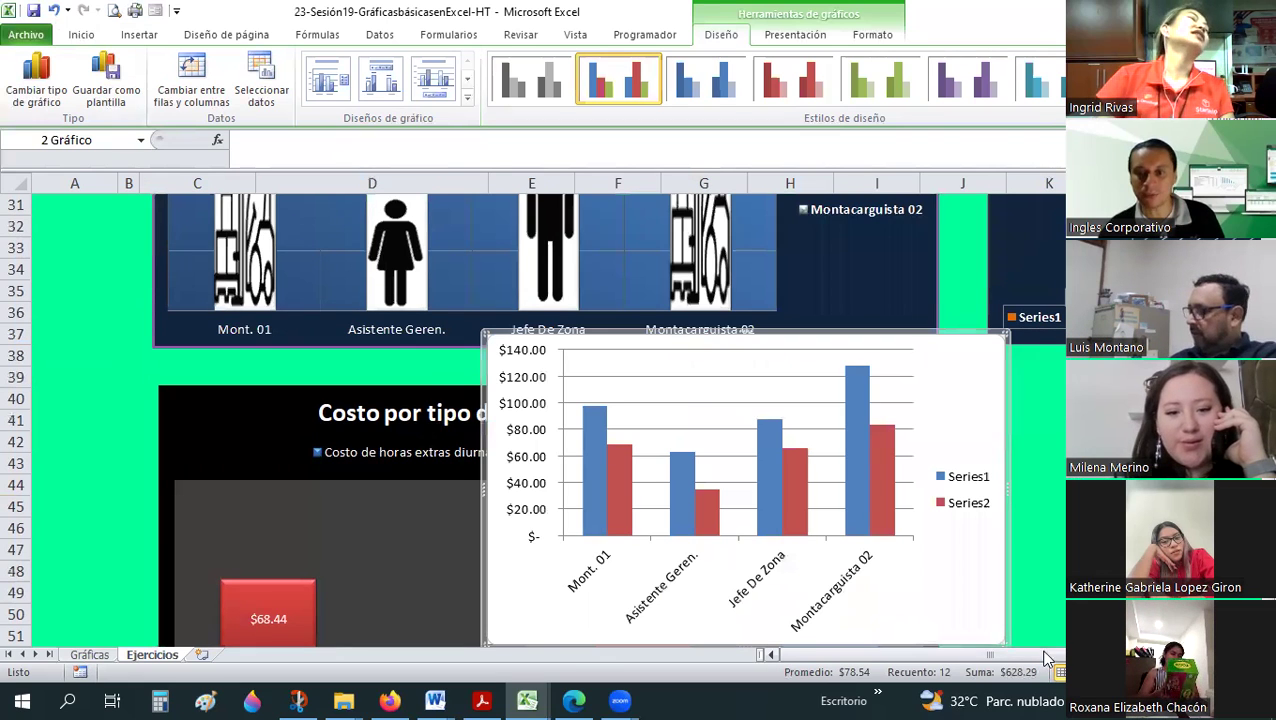
scroll(875, 463, right, 1)
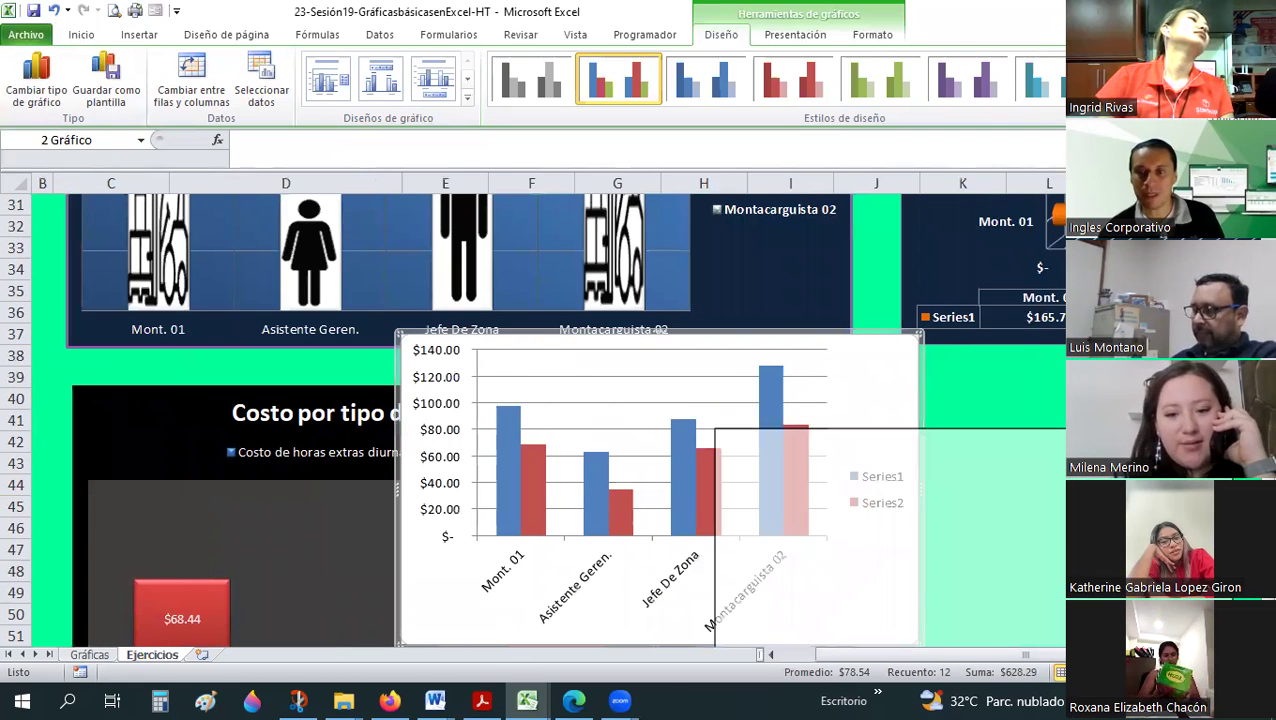
drag(600, 450, 918, 545)
scroll(560, 420, down, 3)
scroll(967, 522, right, 3)
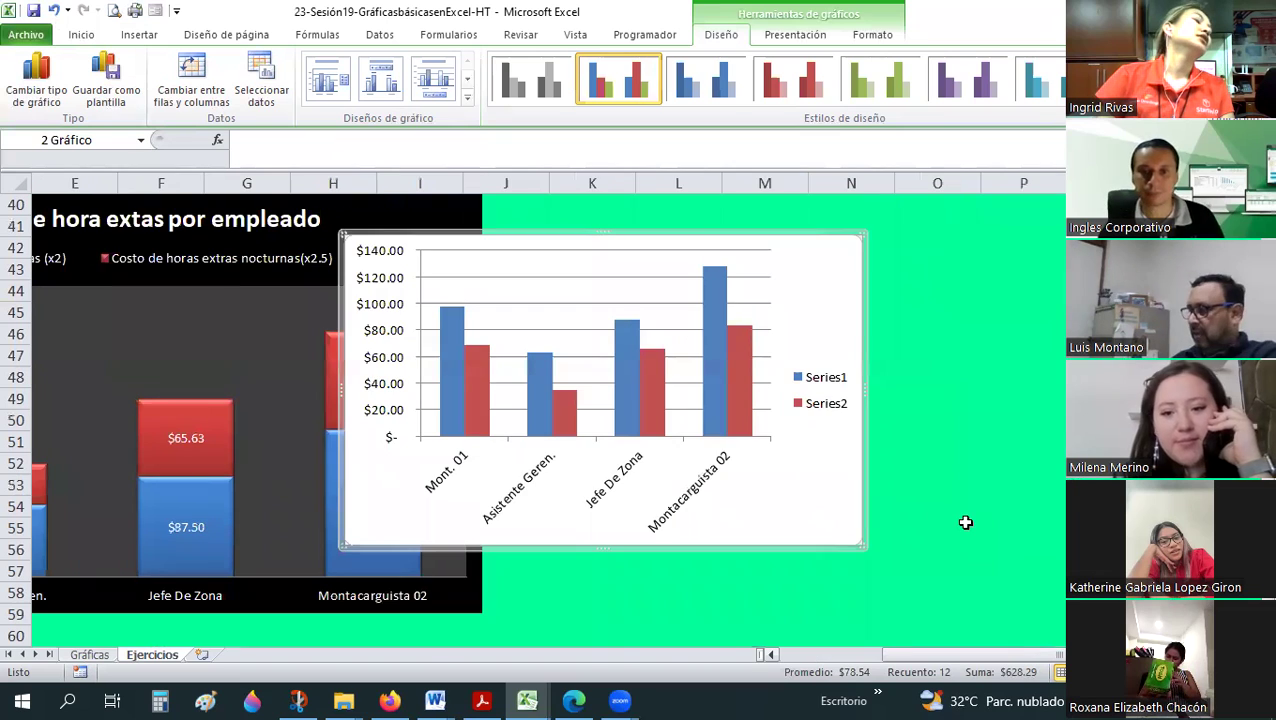
scroll(965, 522, up, 2)
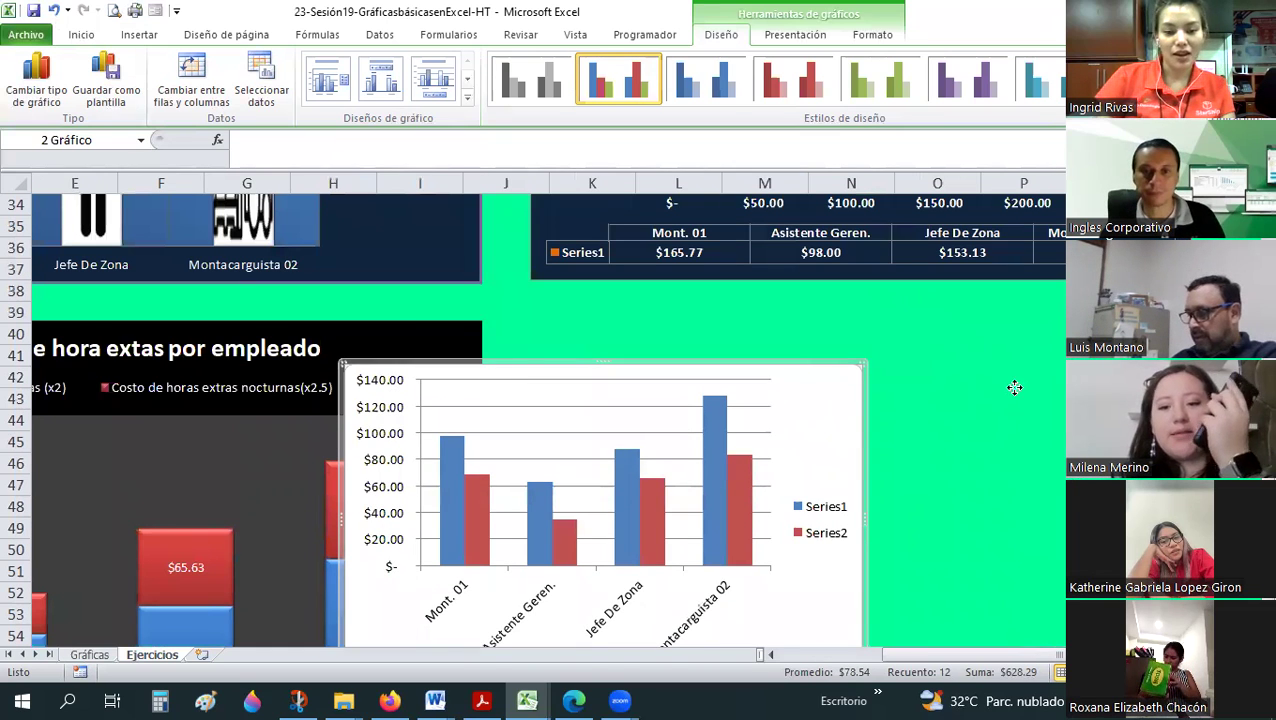
drag(801, 405, 988, 364)
scroll(1050, 390, down, 4)
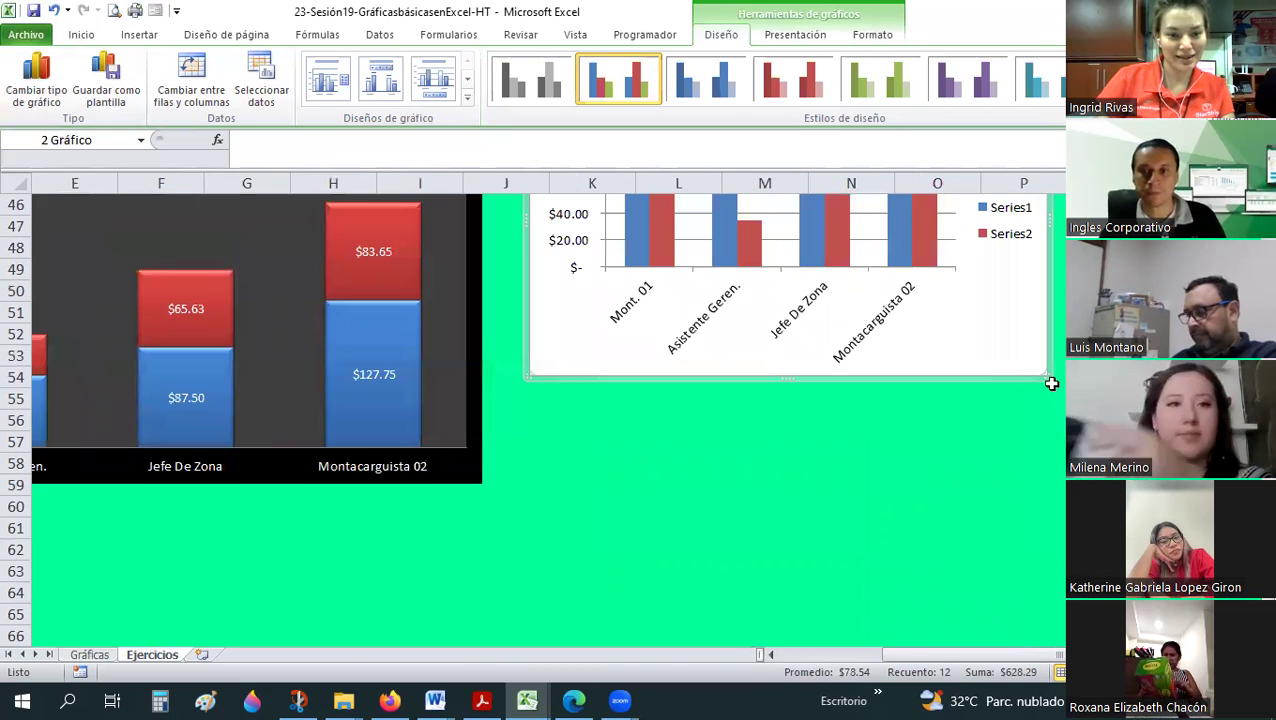
Step: Enlarge the clustered chart down to about row 58 and nudge it slightly lower
drag(1055, 382, 1034, 445)
scroll(1034, 441, up, 2)
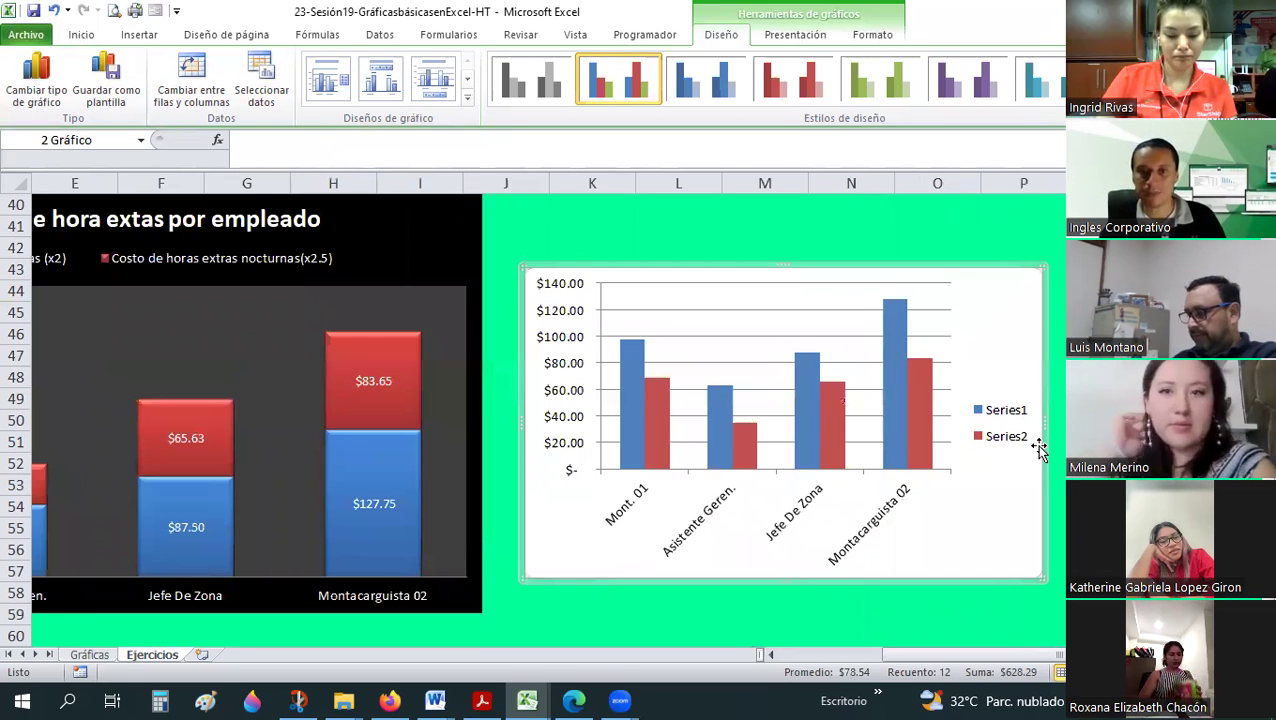
scroll(983, 385, up, 2)
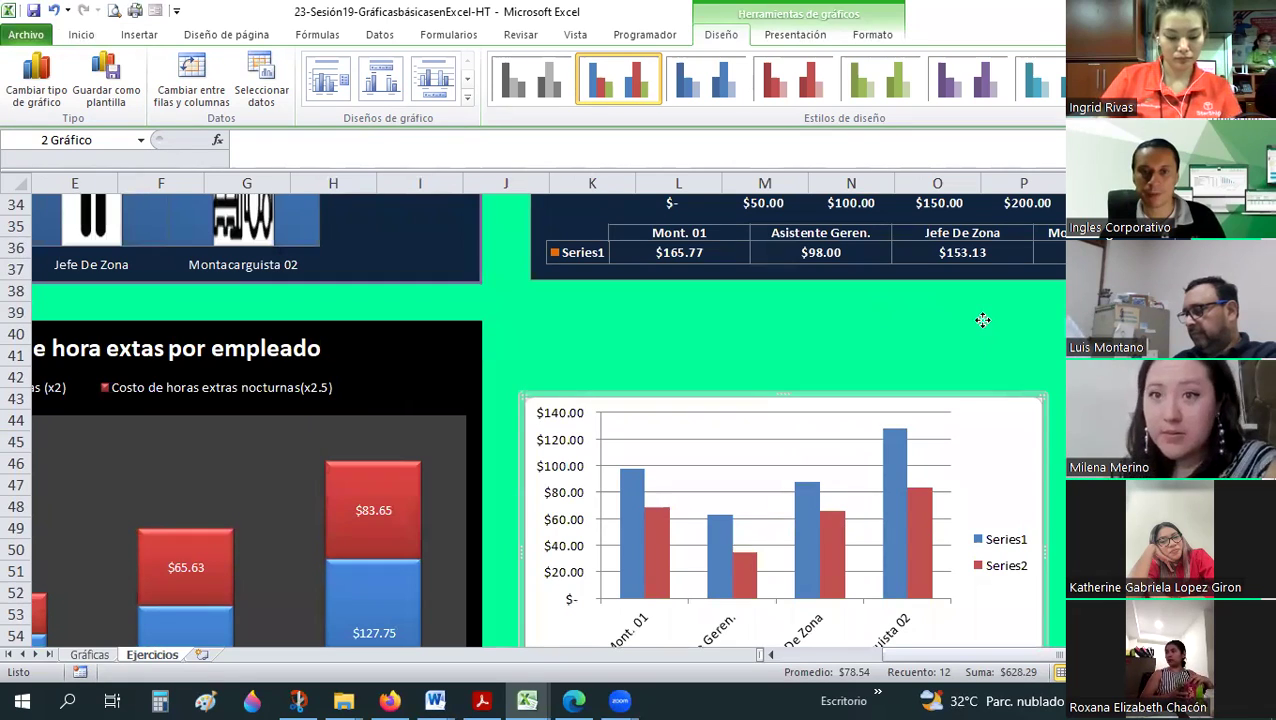
scroll(981, 323, down, 5)
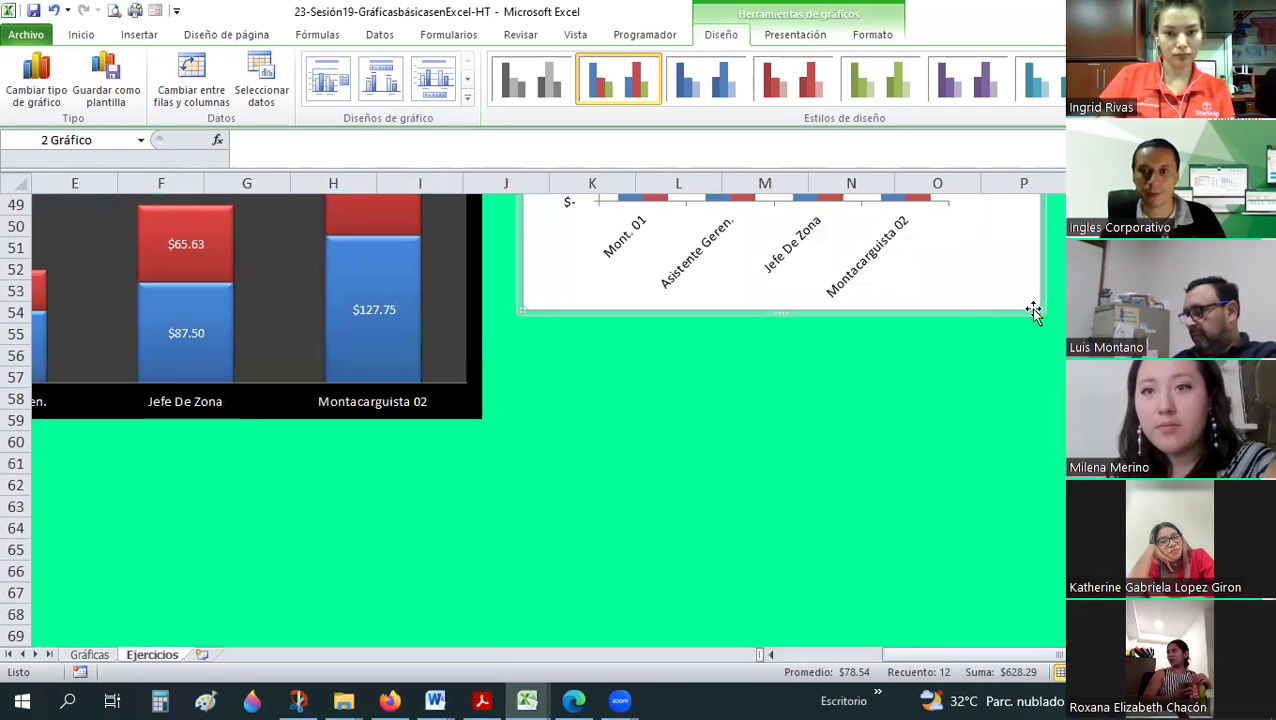
drag(924, 289, 928, 384)
scroll(928, 384, up, 3)
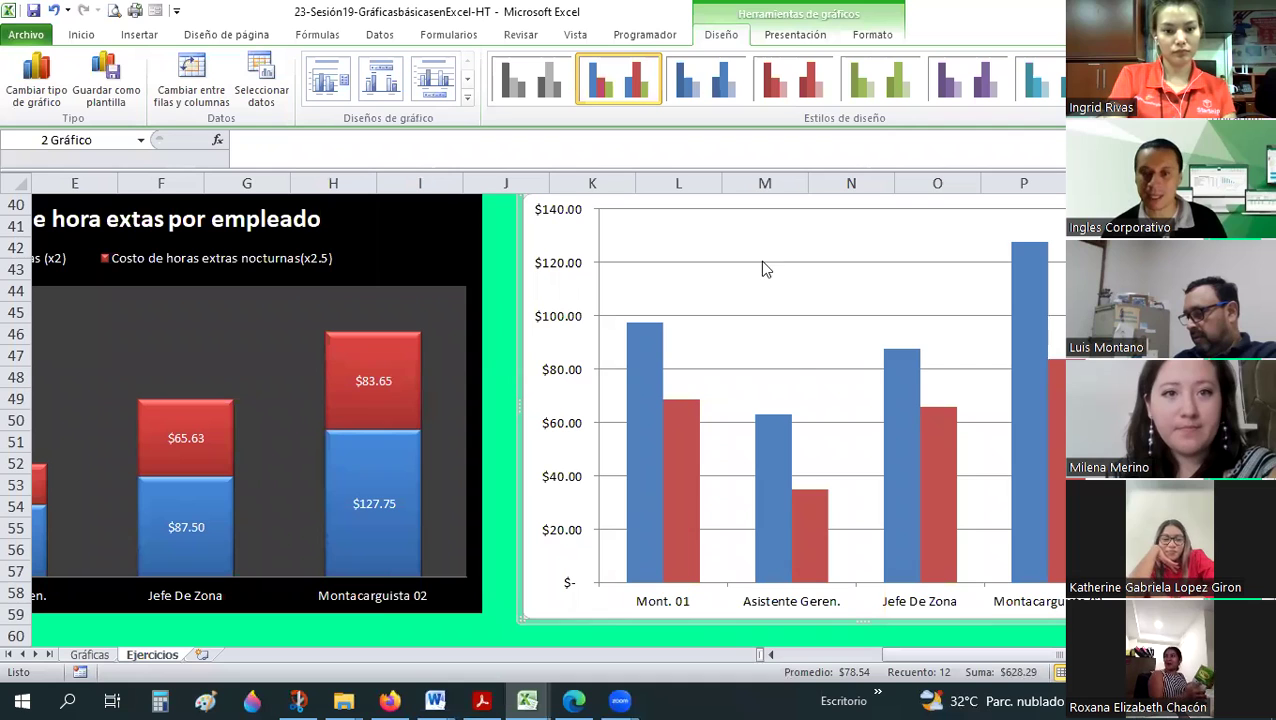
scroll(803, 360, up, 2)
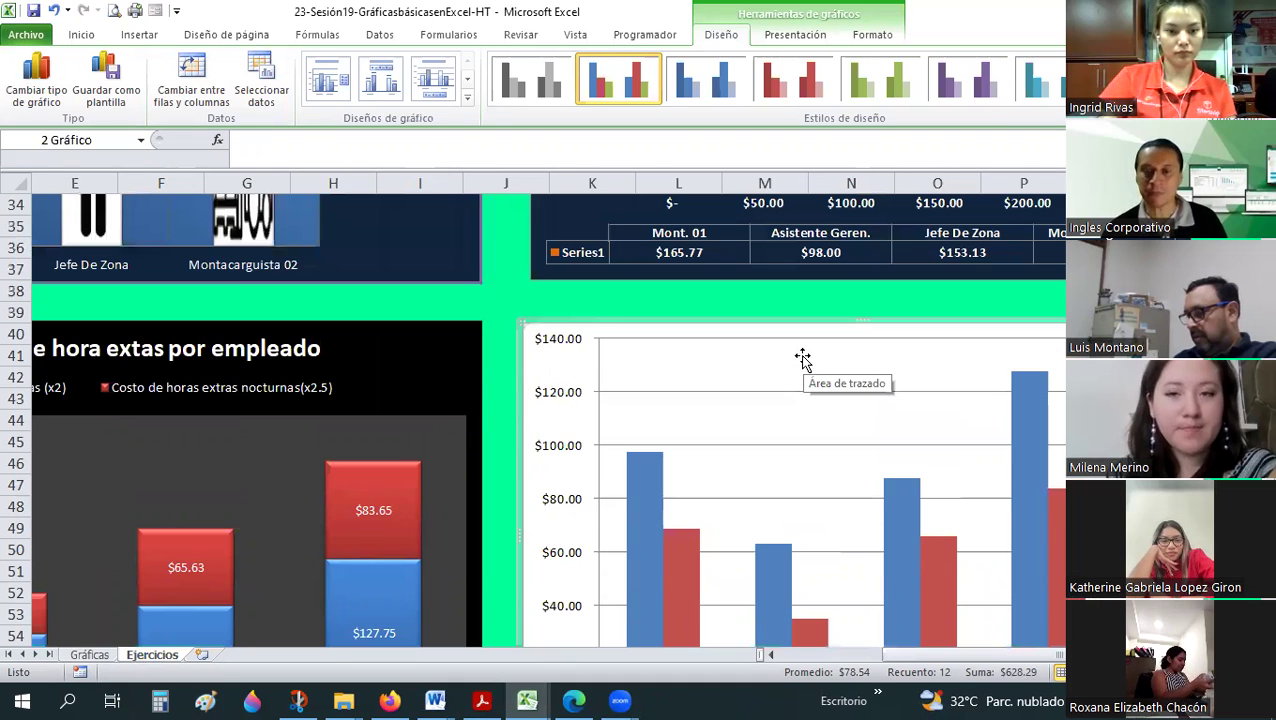
scroll(803, 360, down, 2)
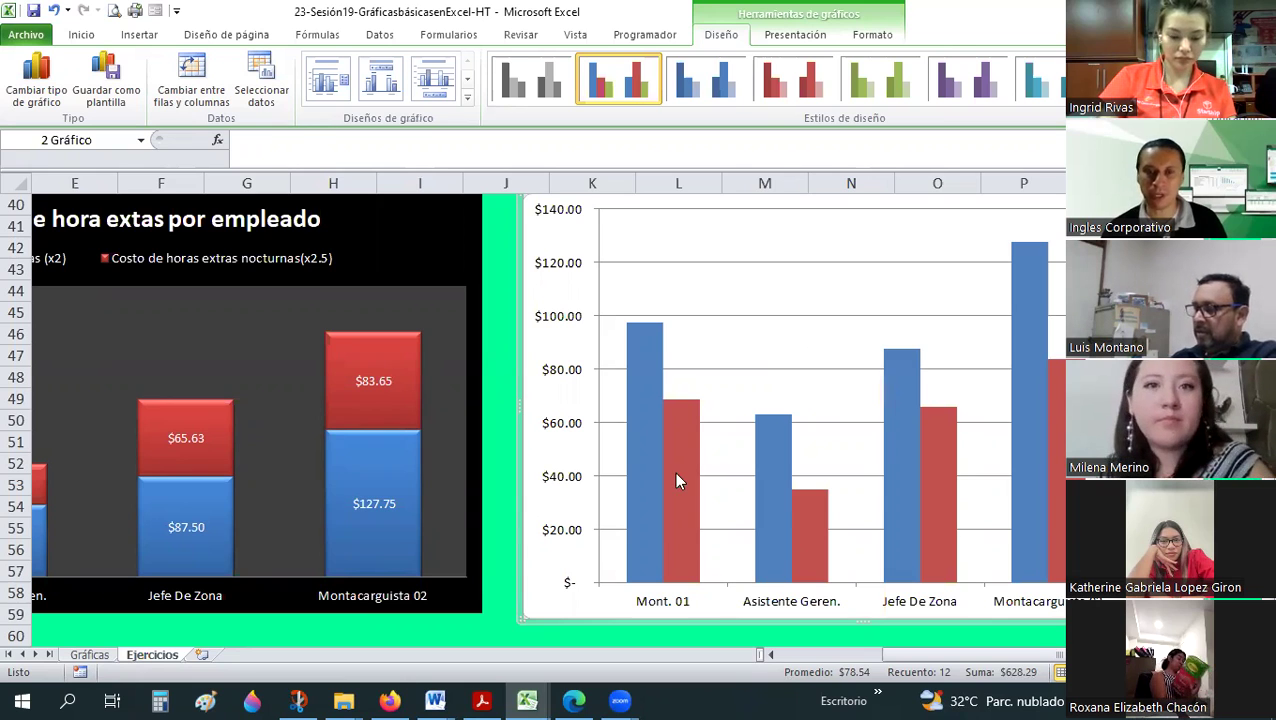
Step: Give the column chart a title, top legend and data labels, and copy the stacked chart's title
click(391, 93)
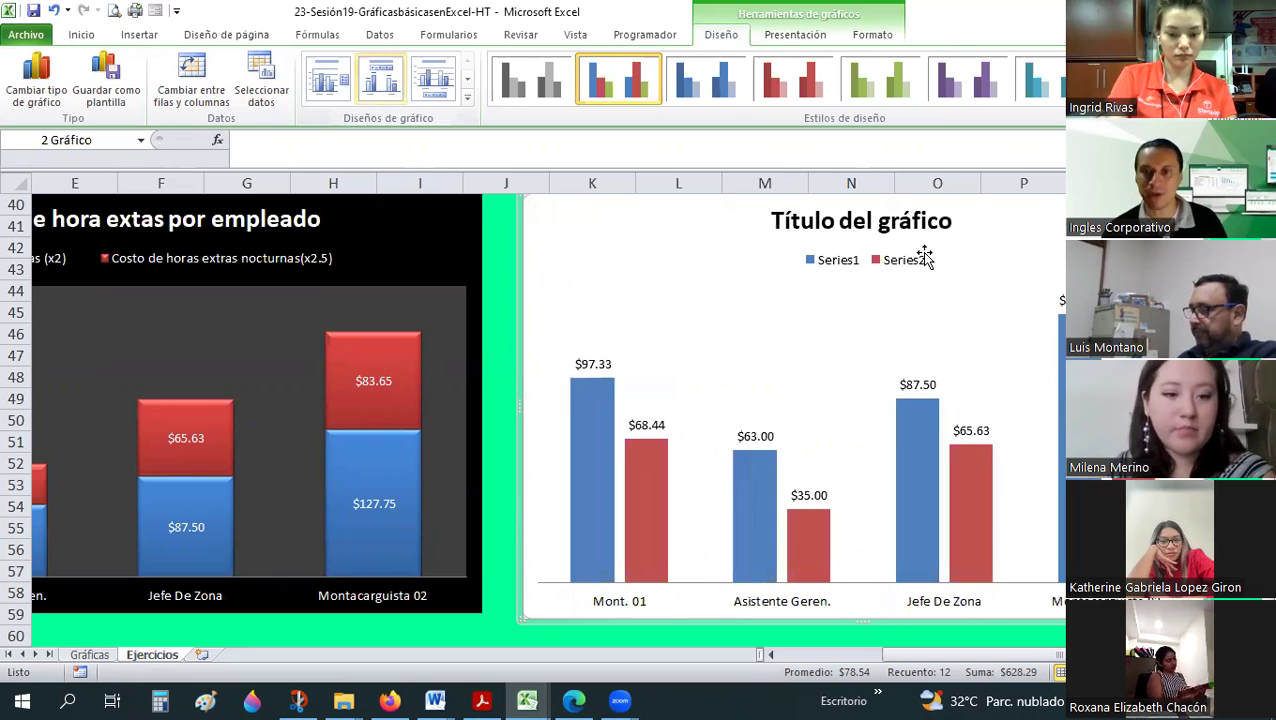
click(292, 218)
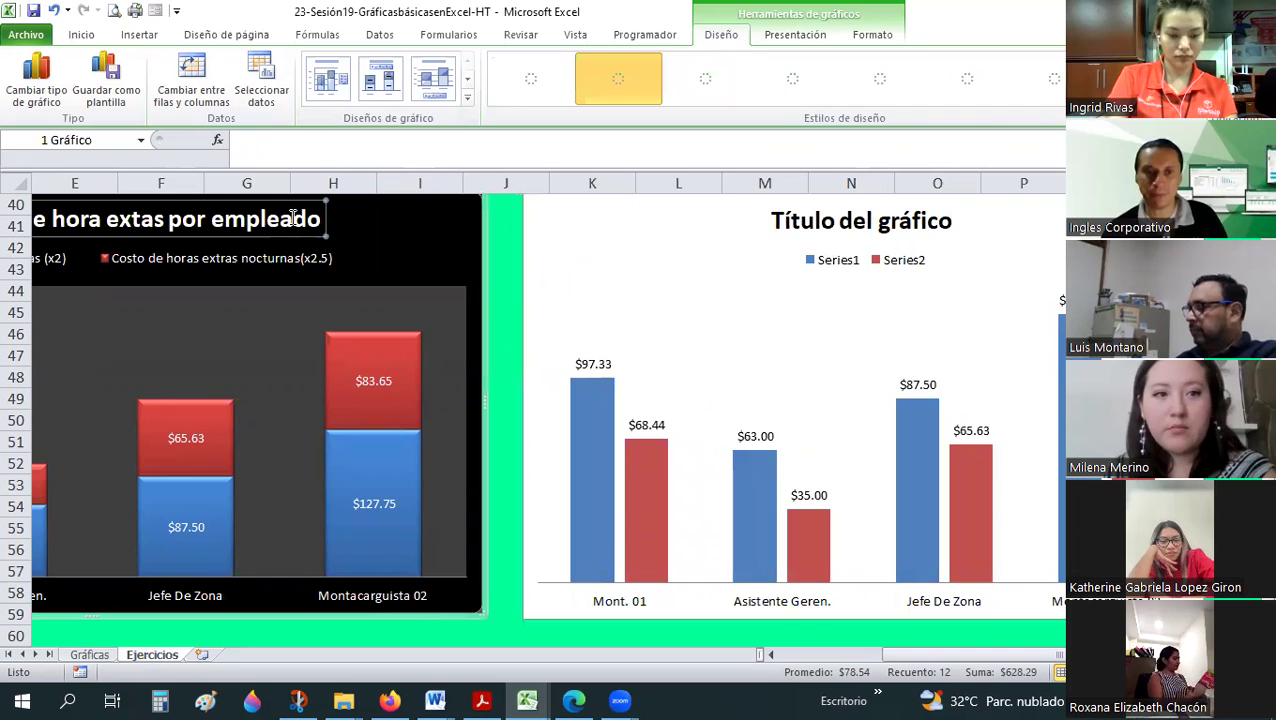
double_click(314, 222)
key(Escape)
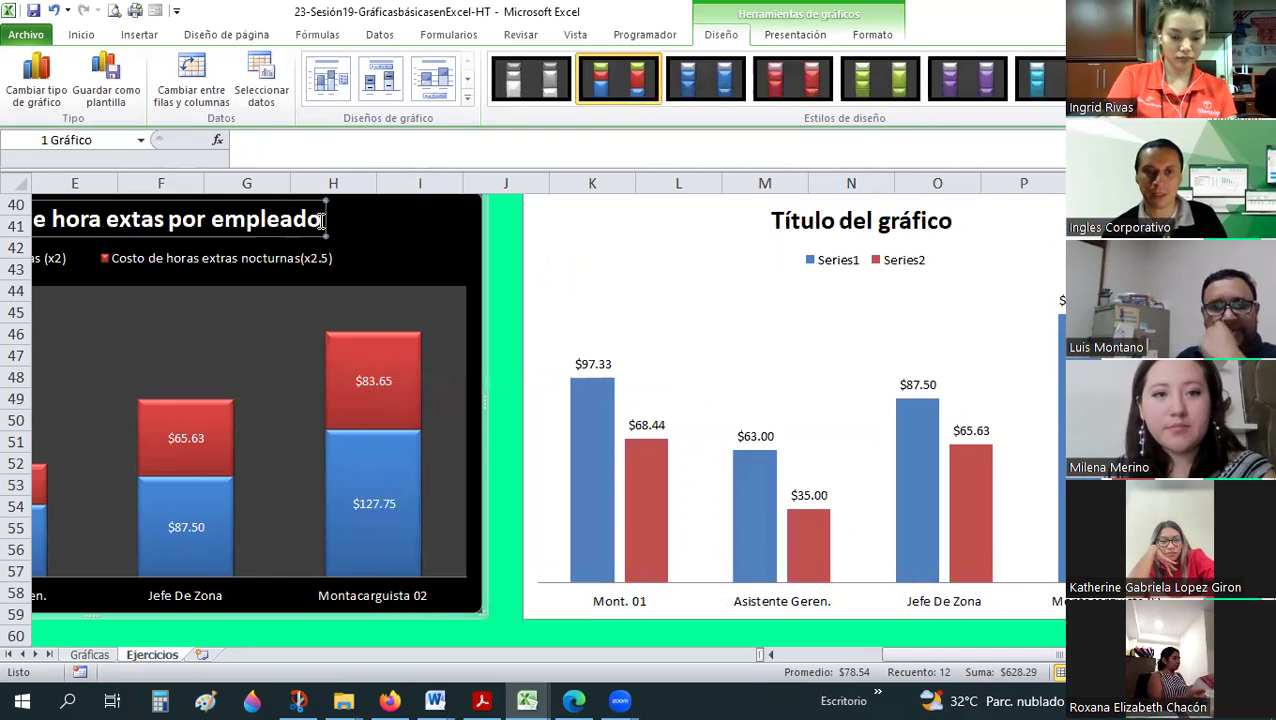
key(Escape)
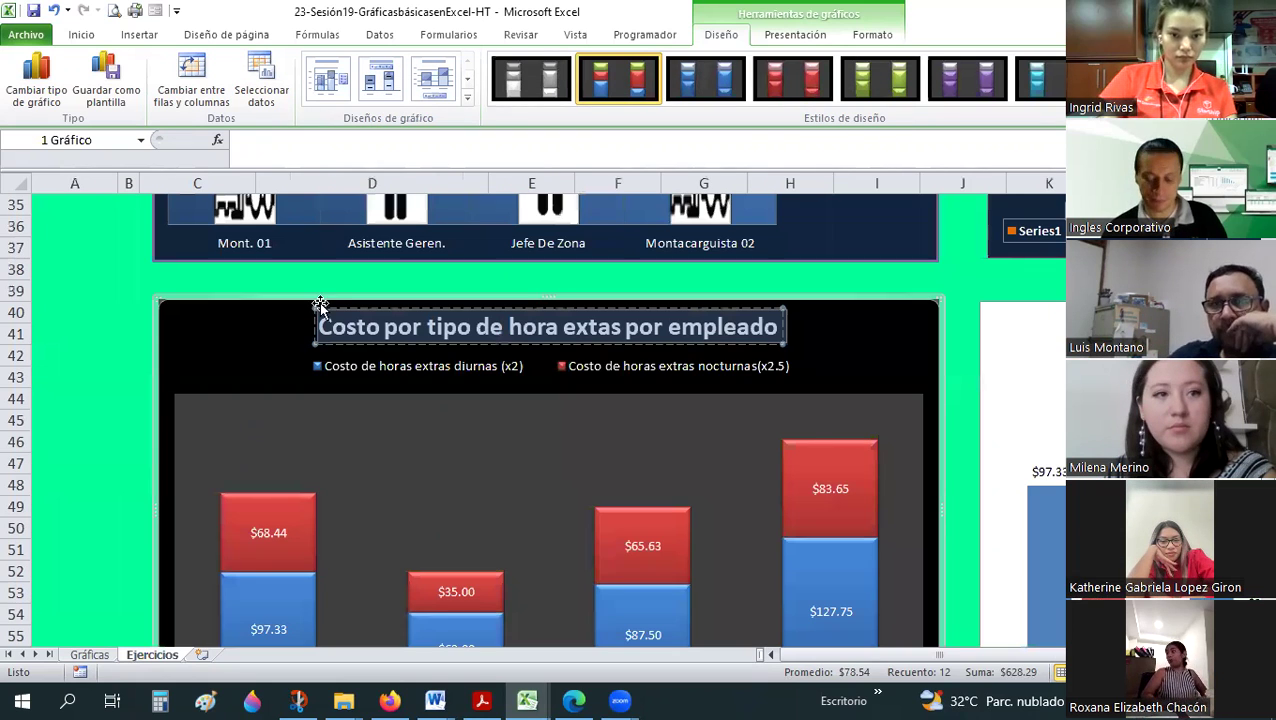
Step: Set the column chart's title to 'Costo por tipo de hora extas por empleado'
click(1020, 400)
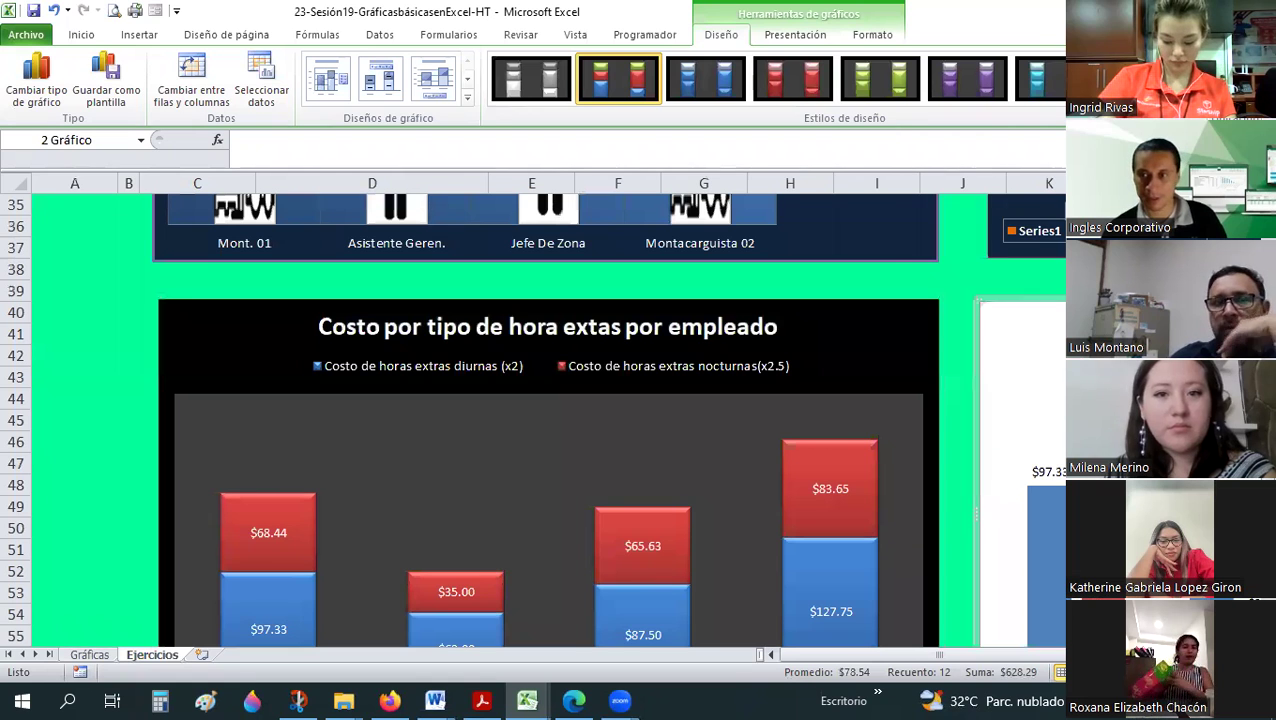
key(ctrl+1)
key(Escape)
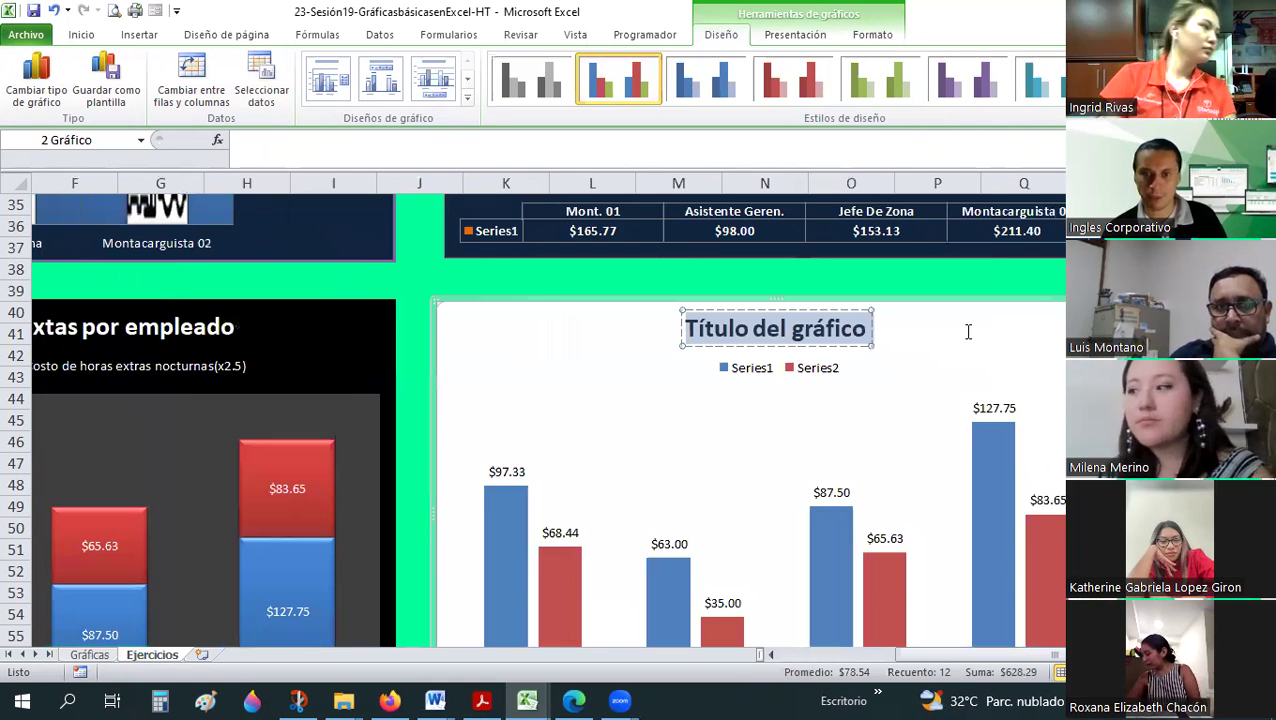
scroll(523, 302, right, 4)
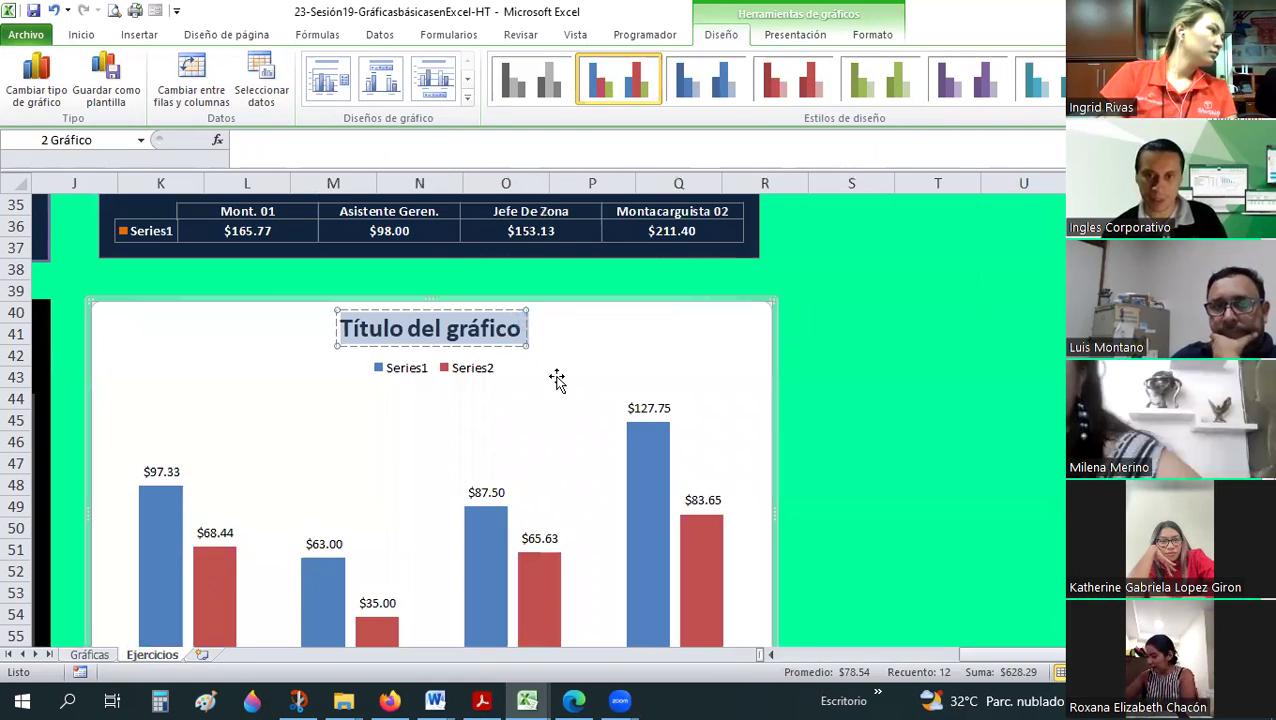
click(911, 421)
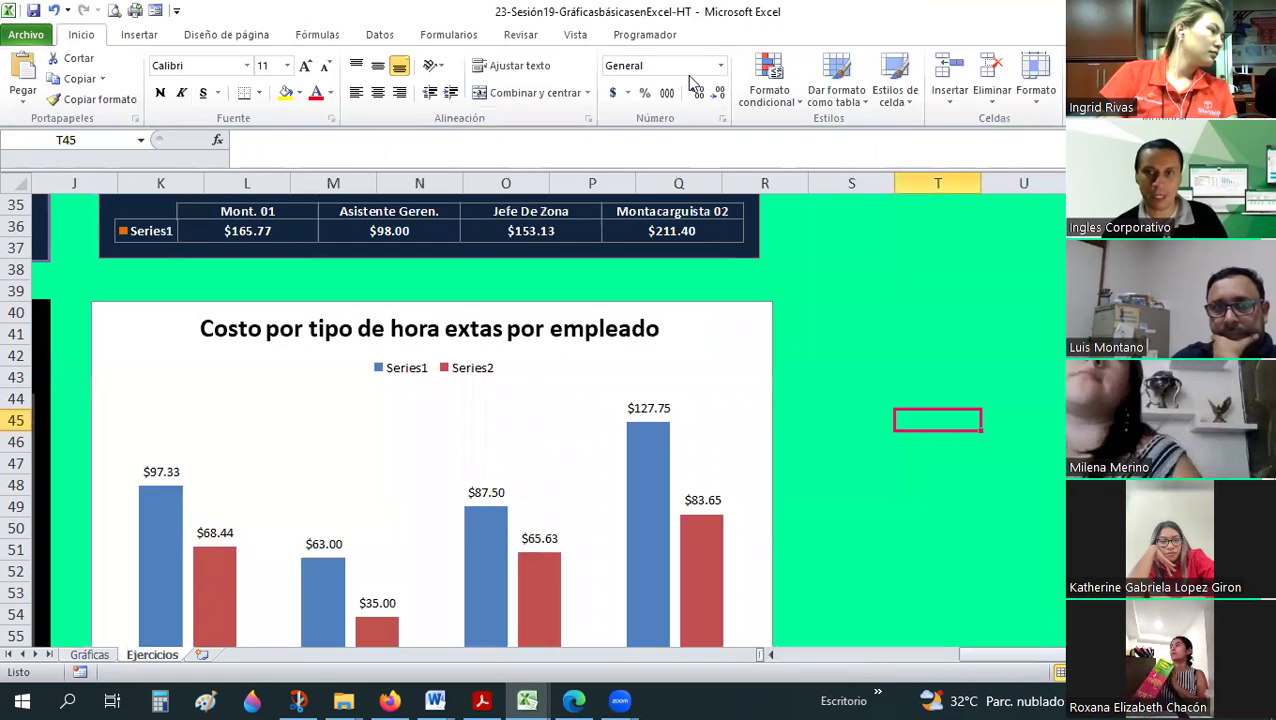
key(ctrl+z)
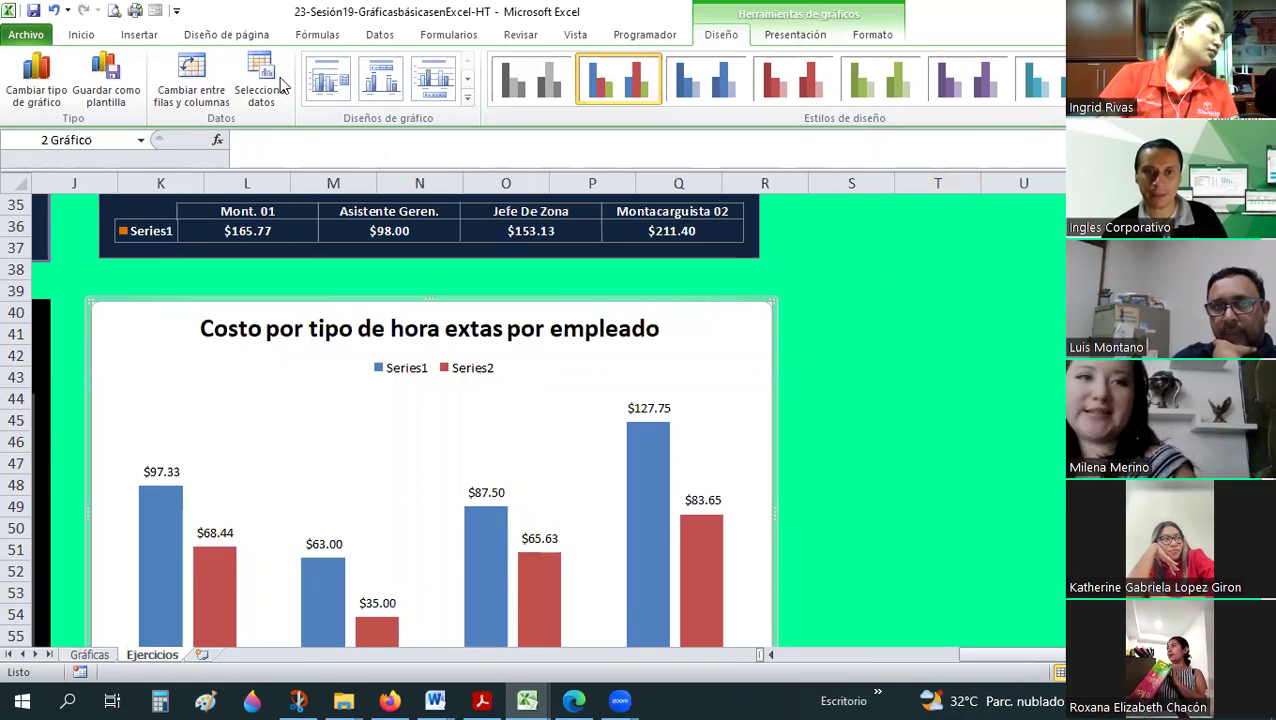
Step: In Select Data, name the column chart's two series from header cells F6 and G6
click(279, 84)
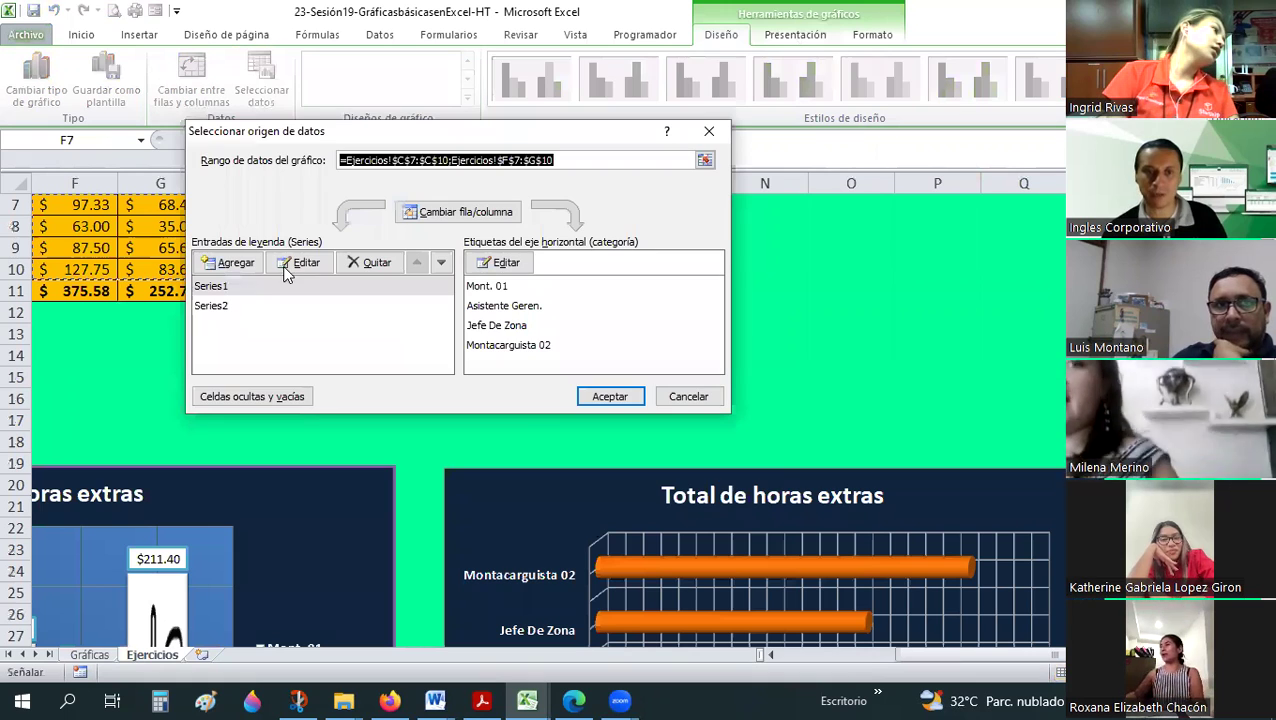
click(291, 262)
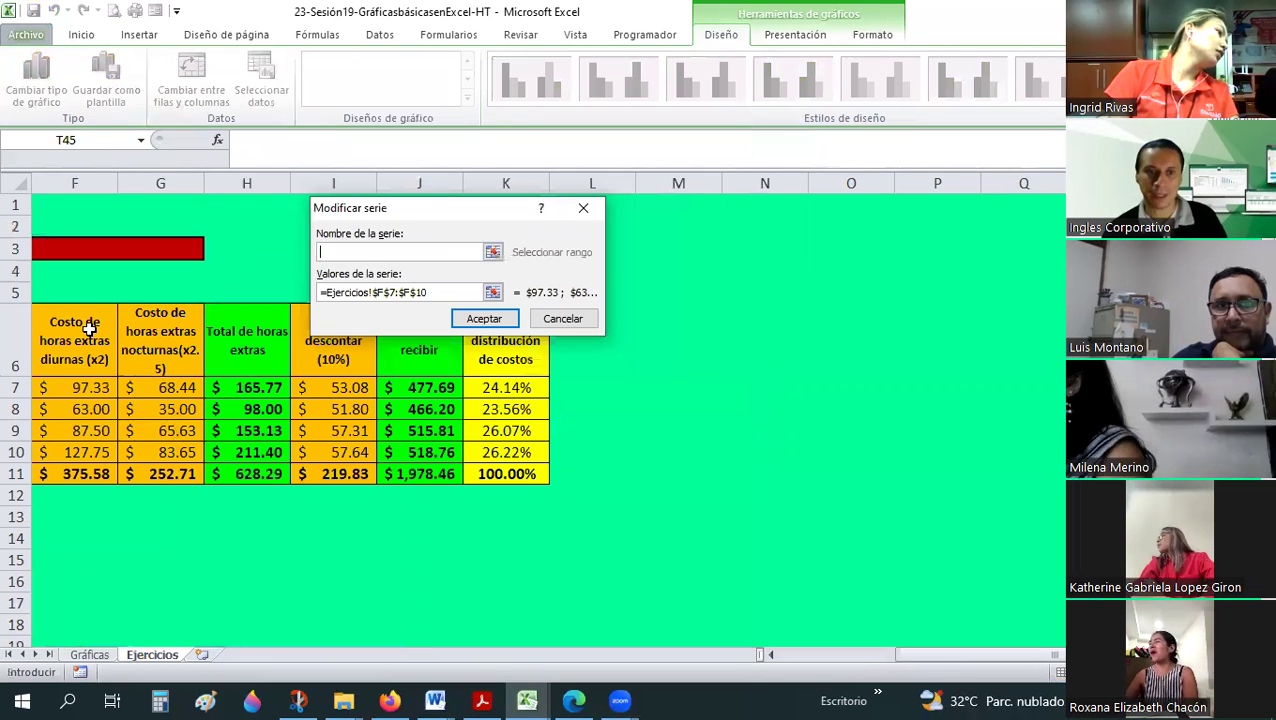
key(Up)
click(470, 325)
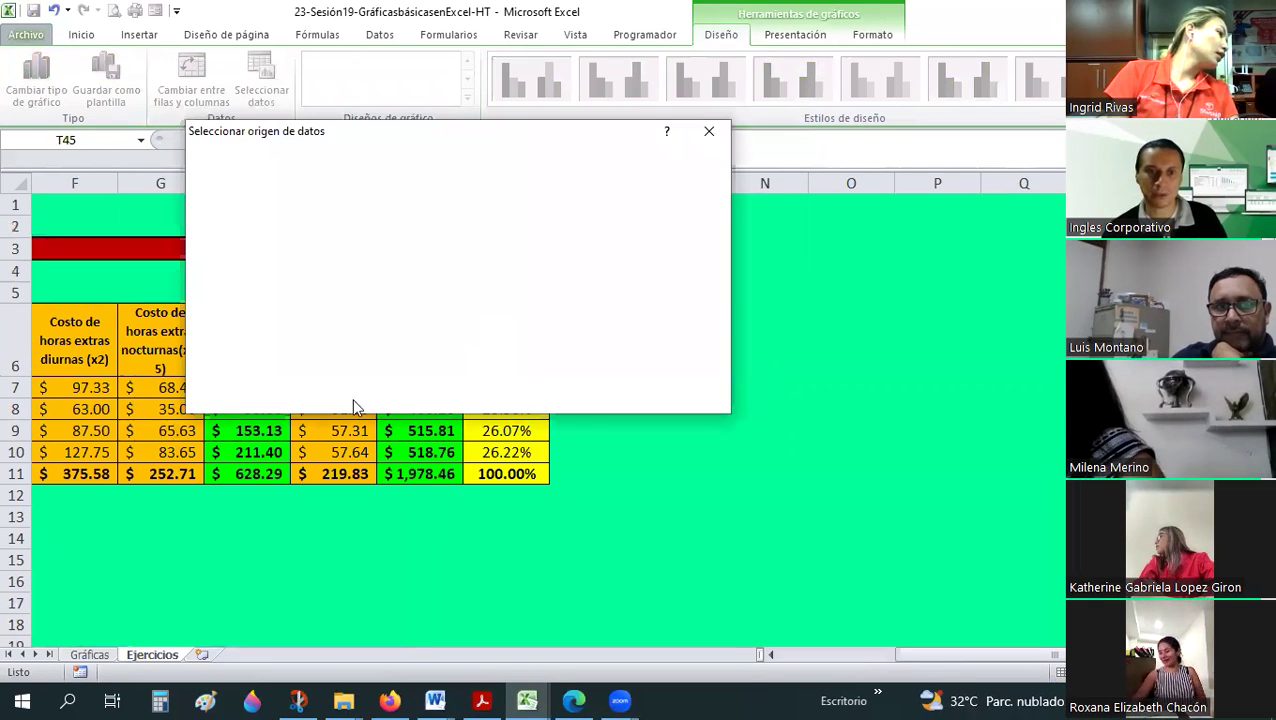
key(Down)
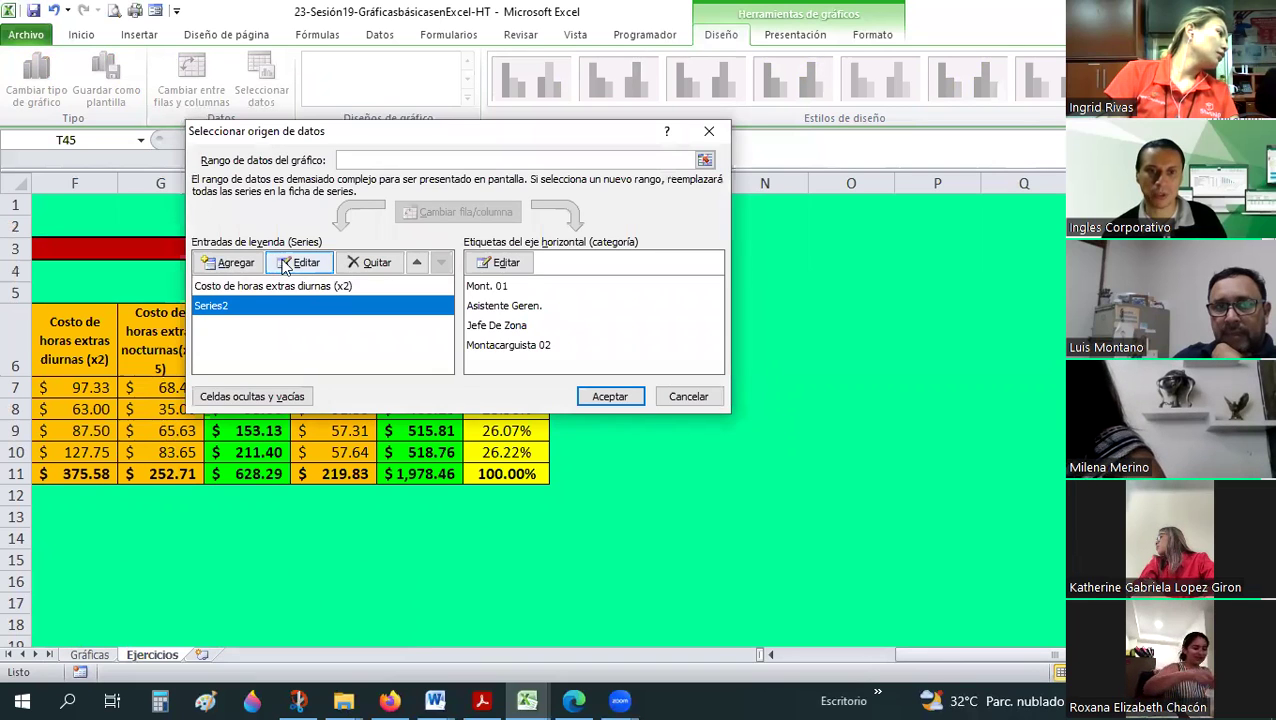
key(Return)
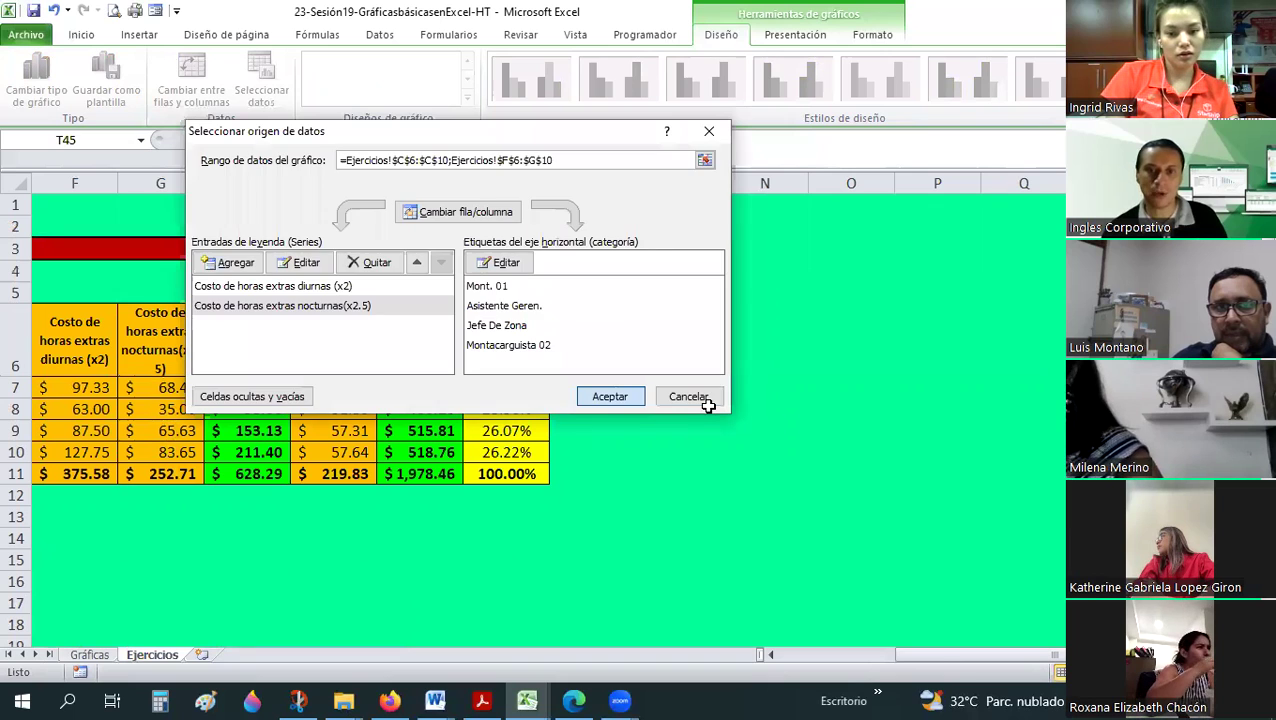
click(707, 404)
scroll(708, 408, down, 4)
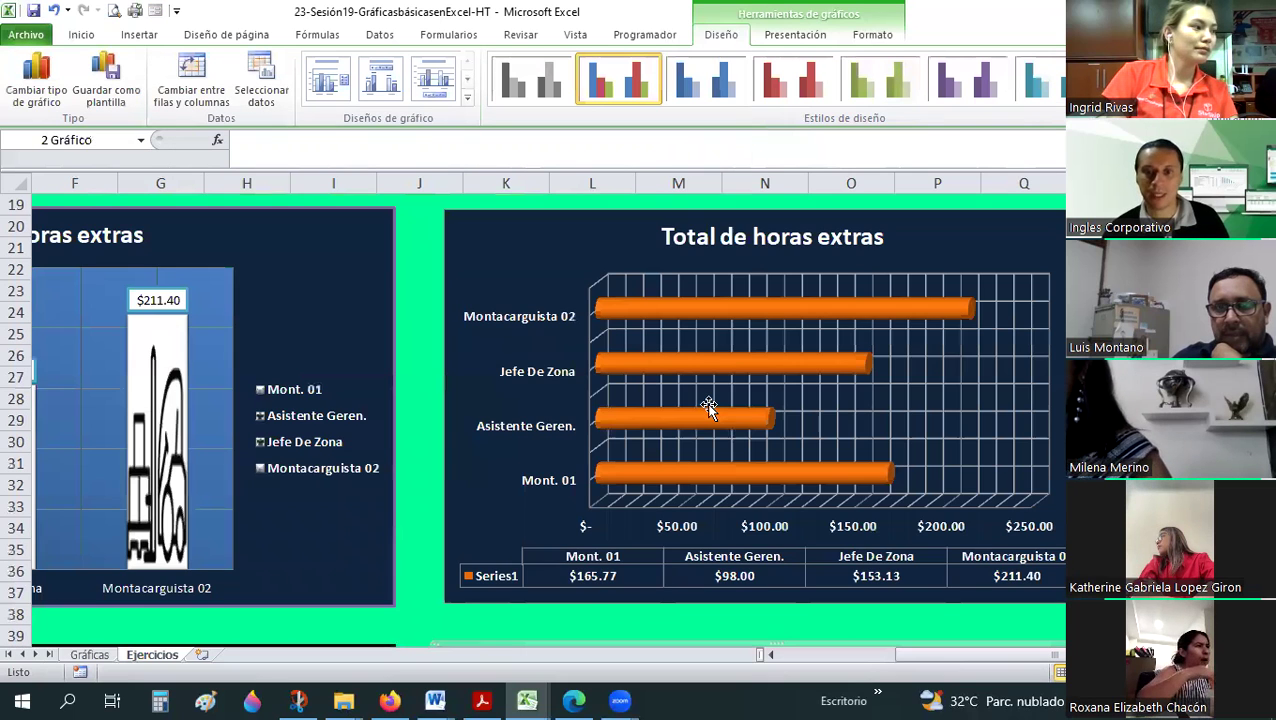
scroll(720, 404, down, 8)
scroll(720, 404, up, 1)
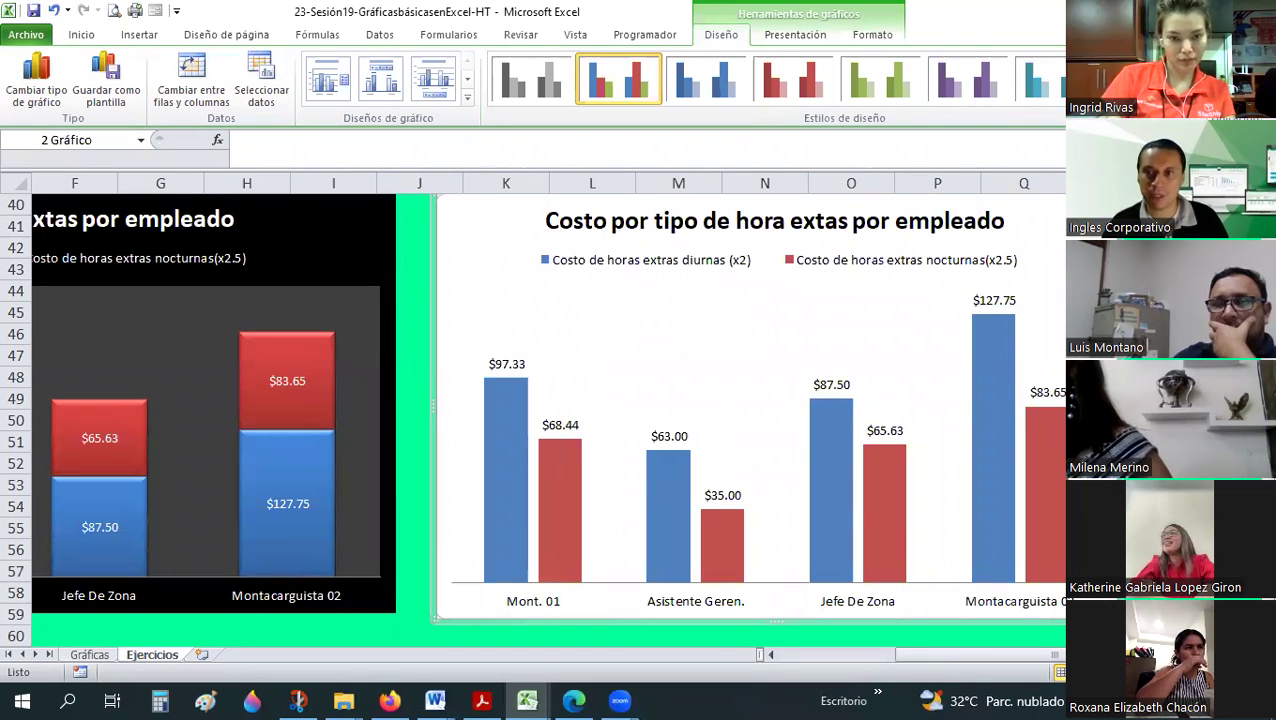
Step: Apply a dark style from the chart styles gallery and give the chart area a dark navy shape fill
click(1062, 96)
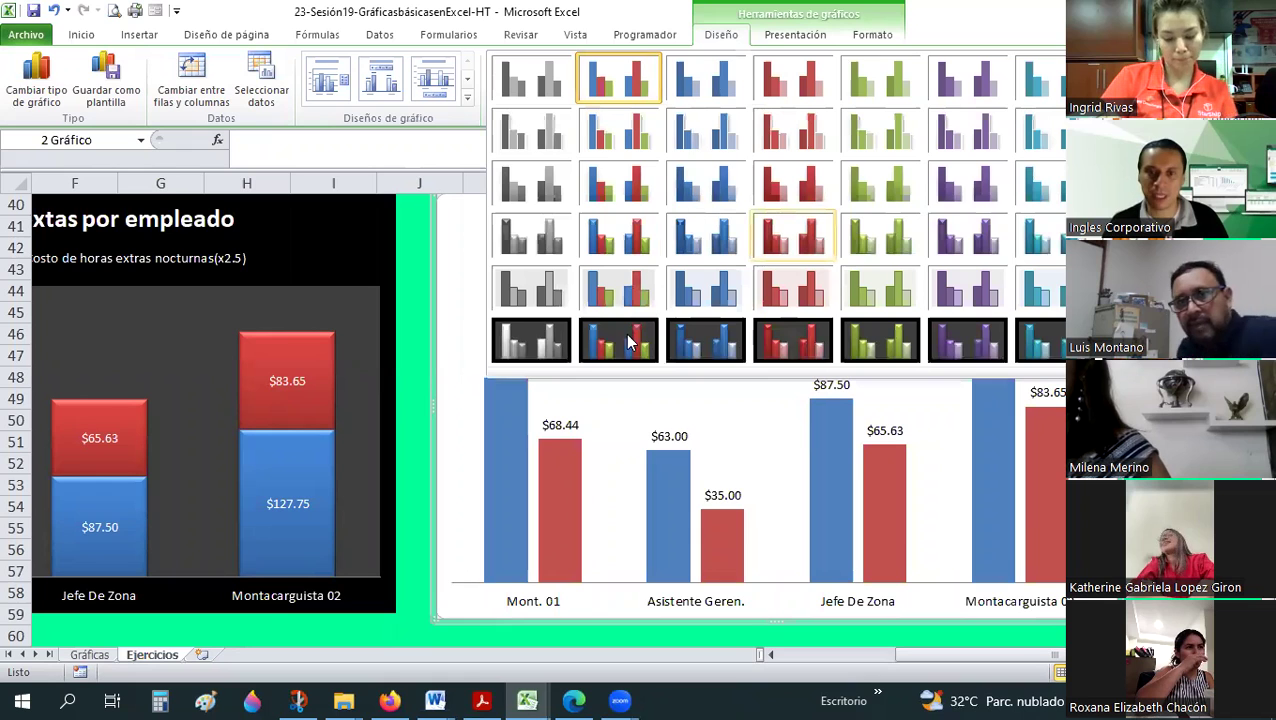
click(471, 226)
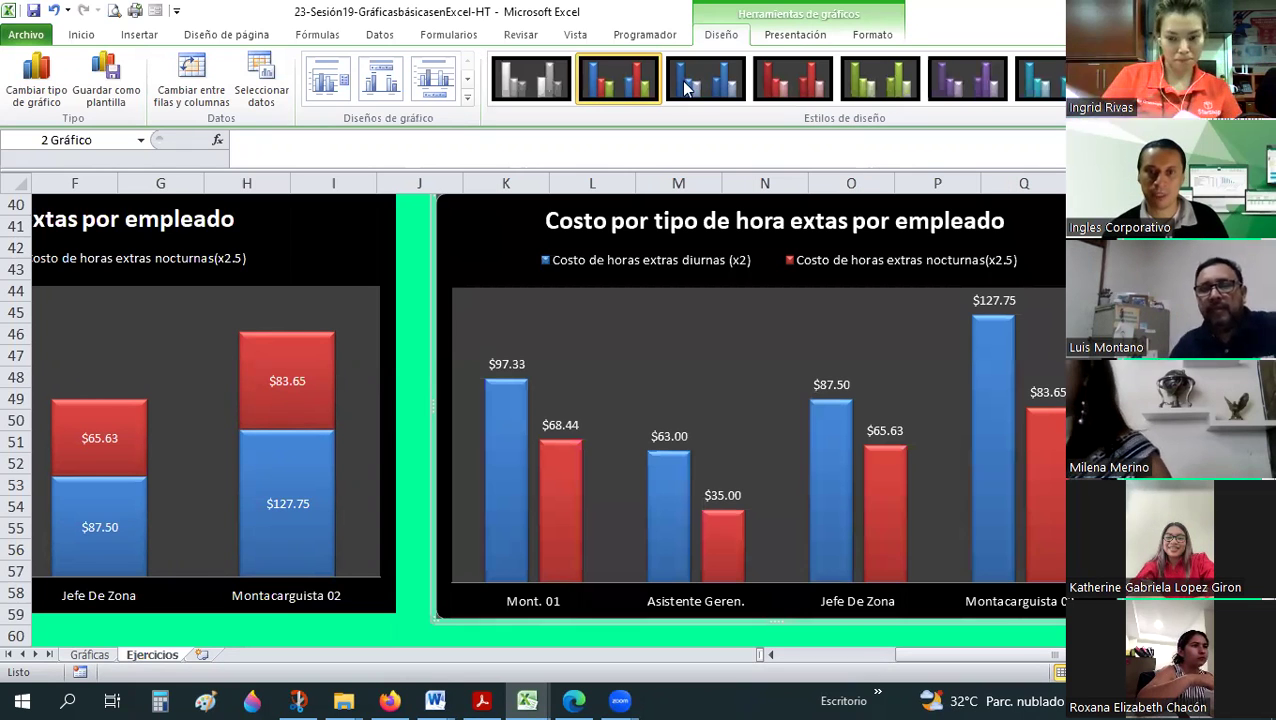
click(795, 34)
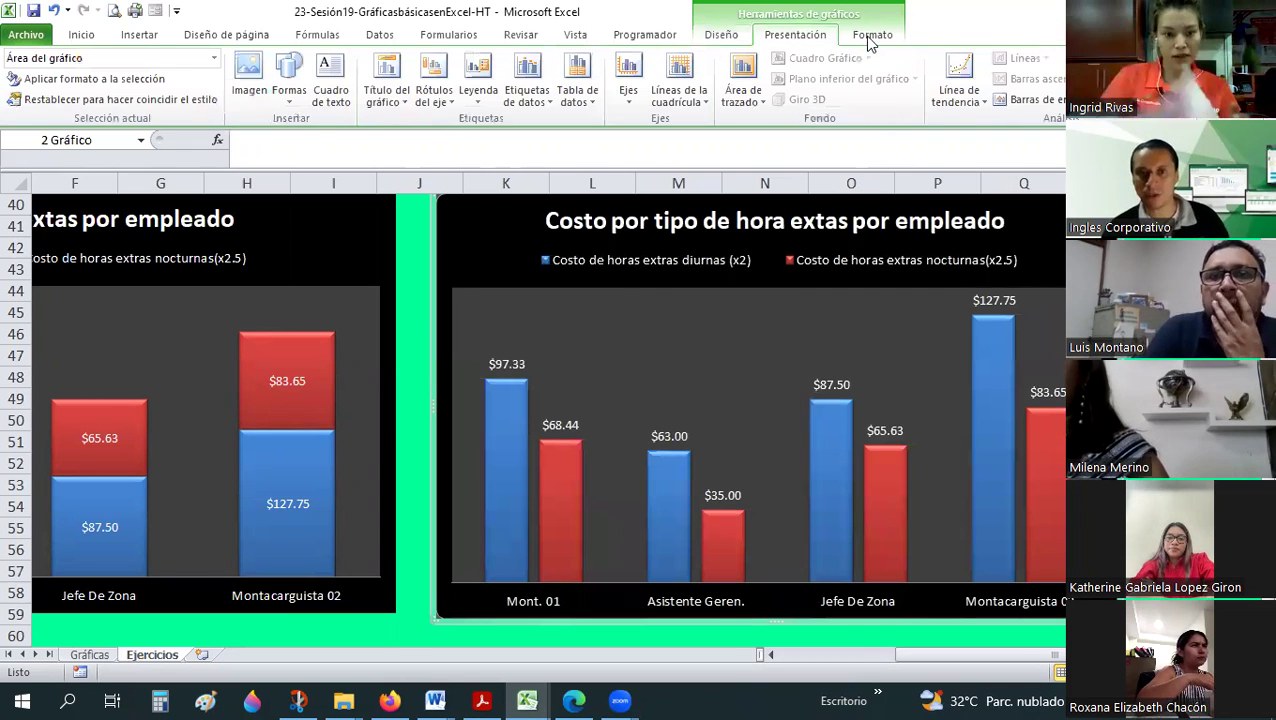
click(870, 36)
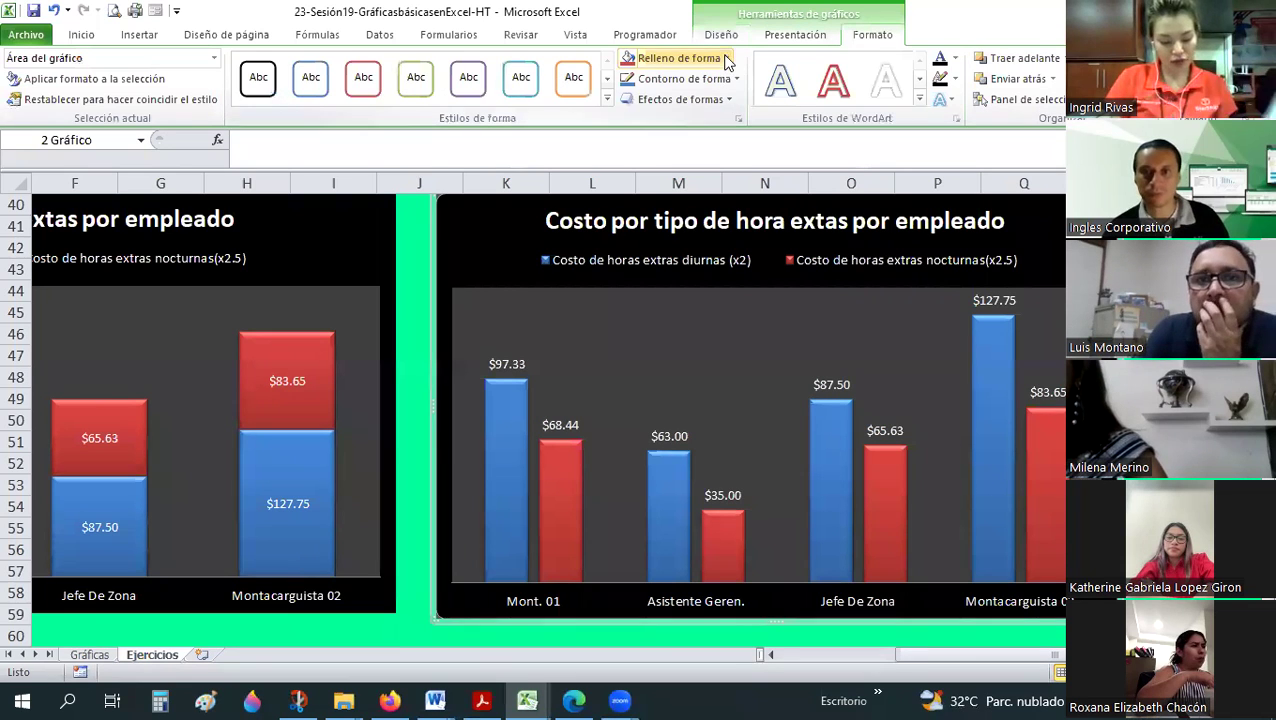
click(722, 58)
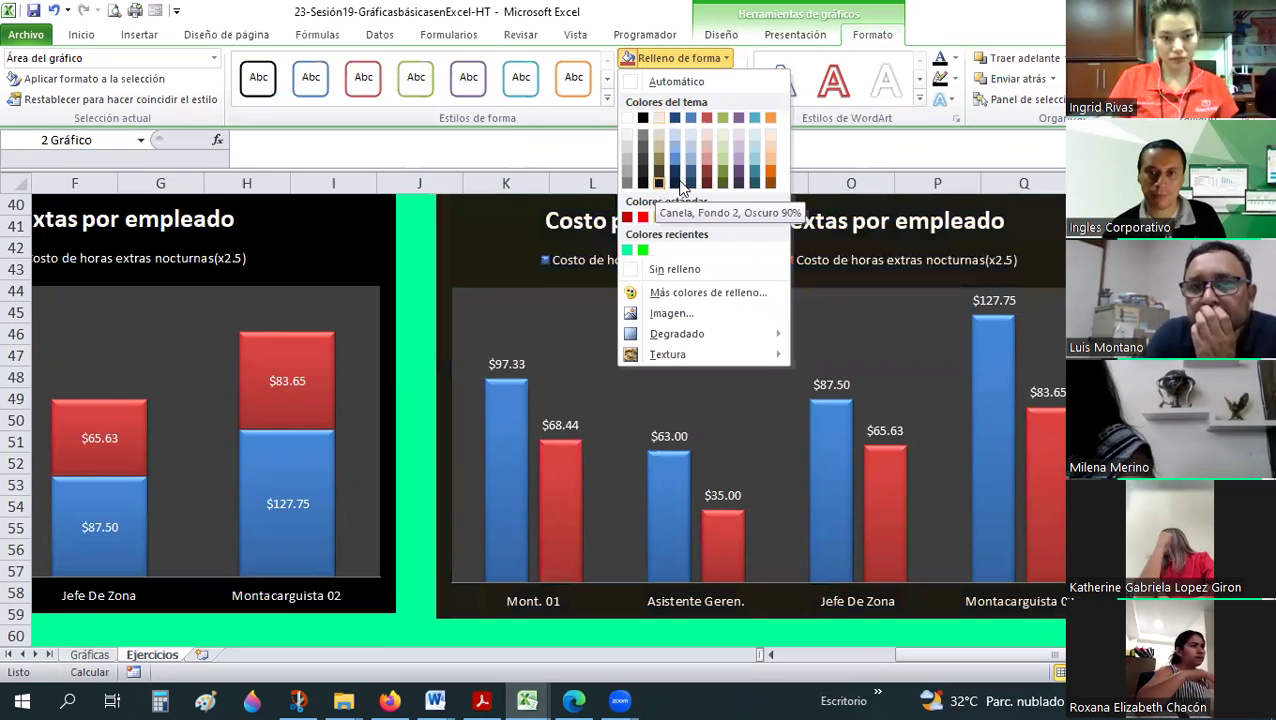
click(598, 324)
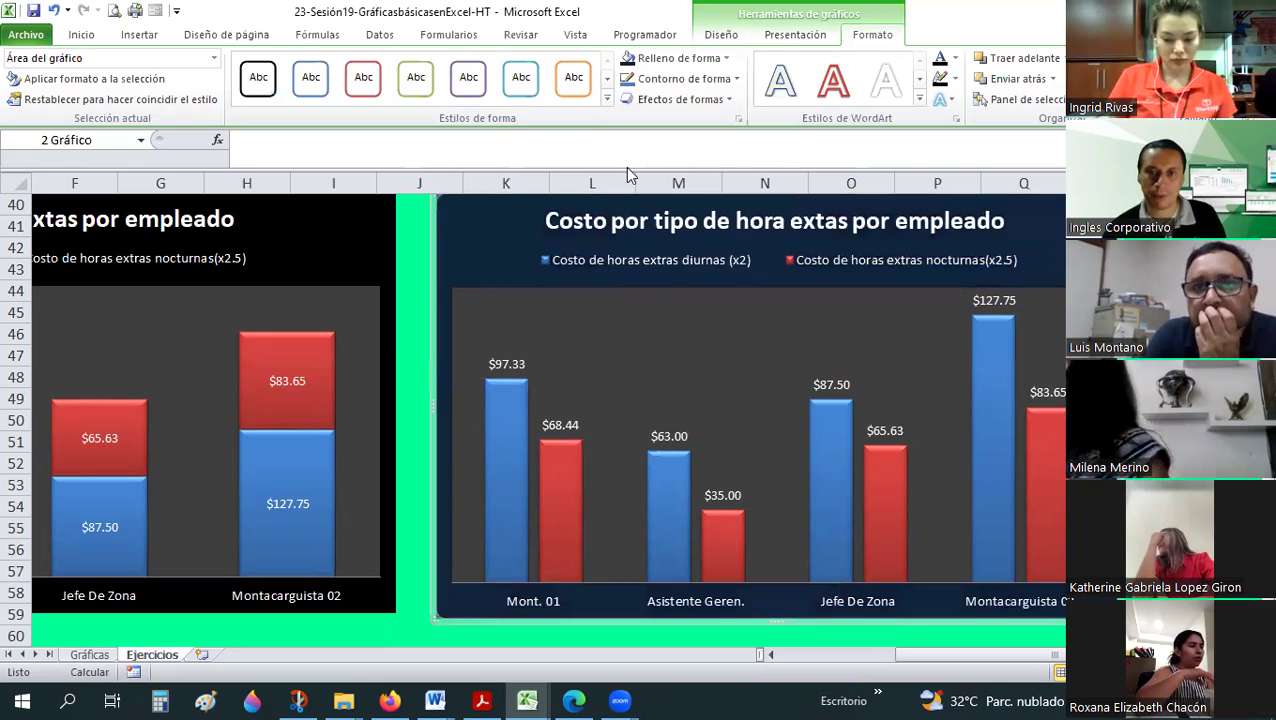
Step: Select the chart's horizontal employee axis and make its labels bold
click(675, 58)
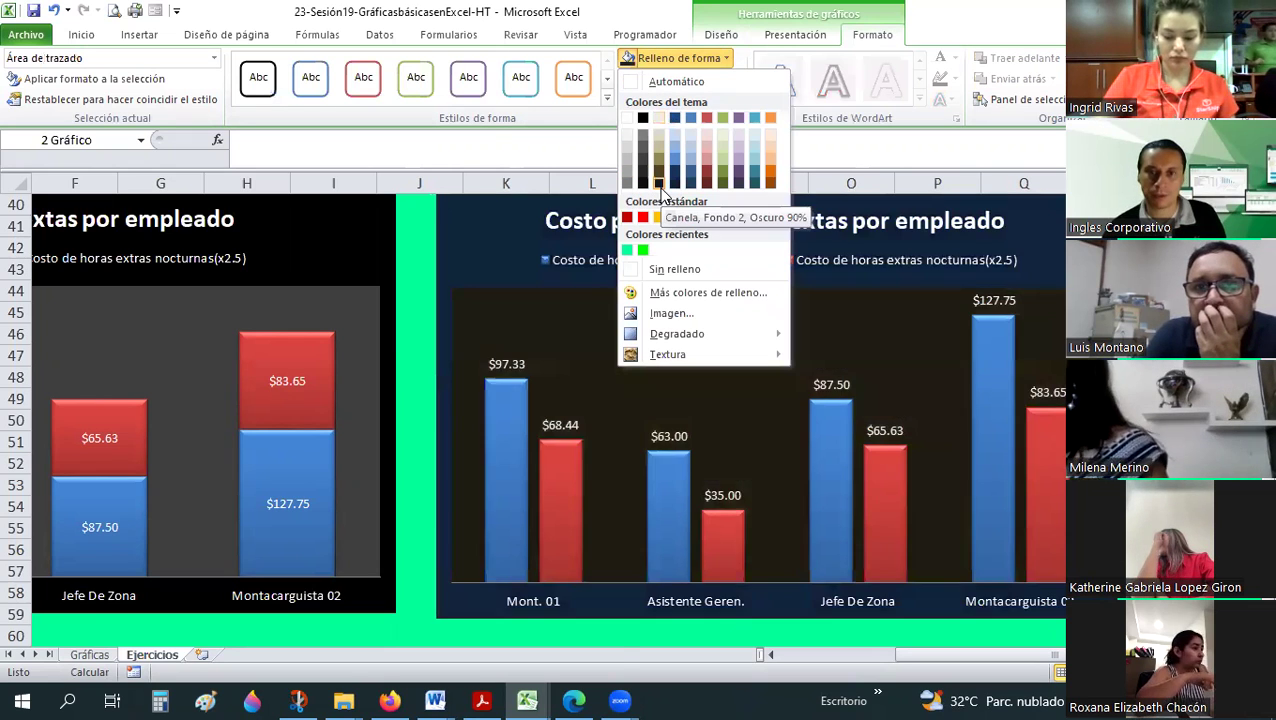
click(554, 607)
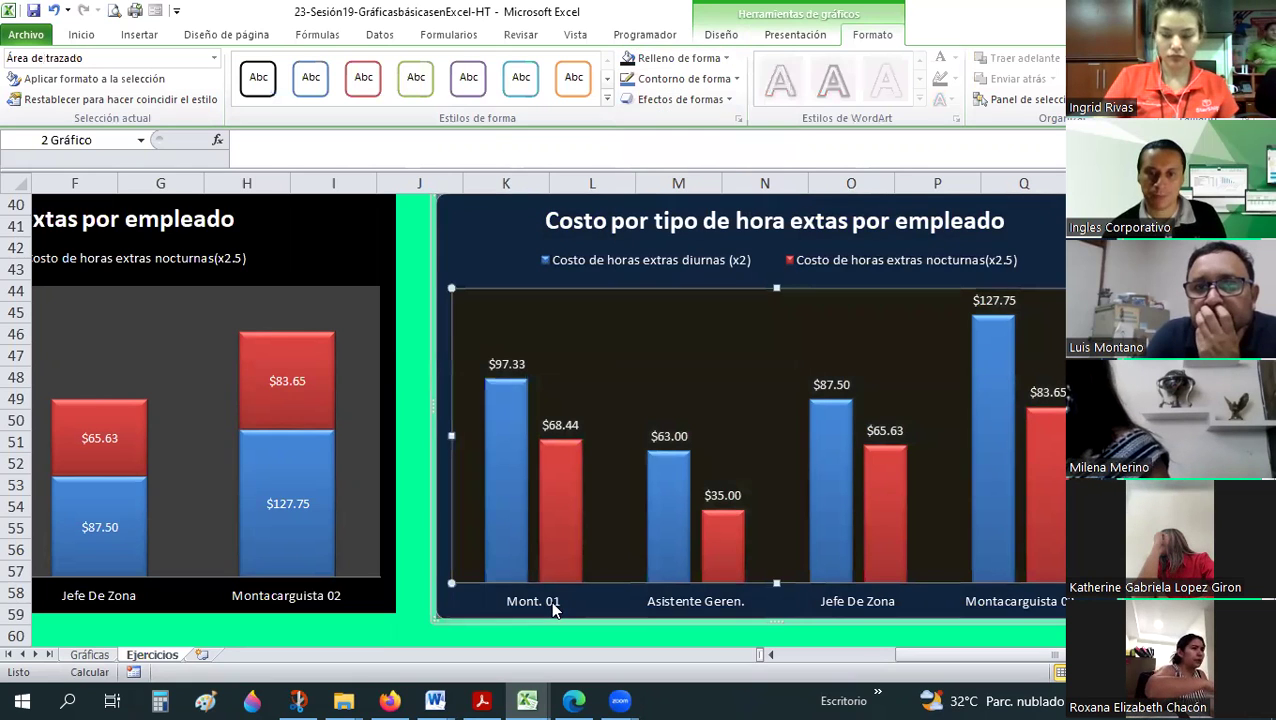
key(Down)
scroll(168, 94, up, 11)
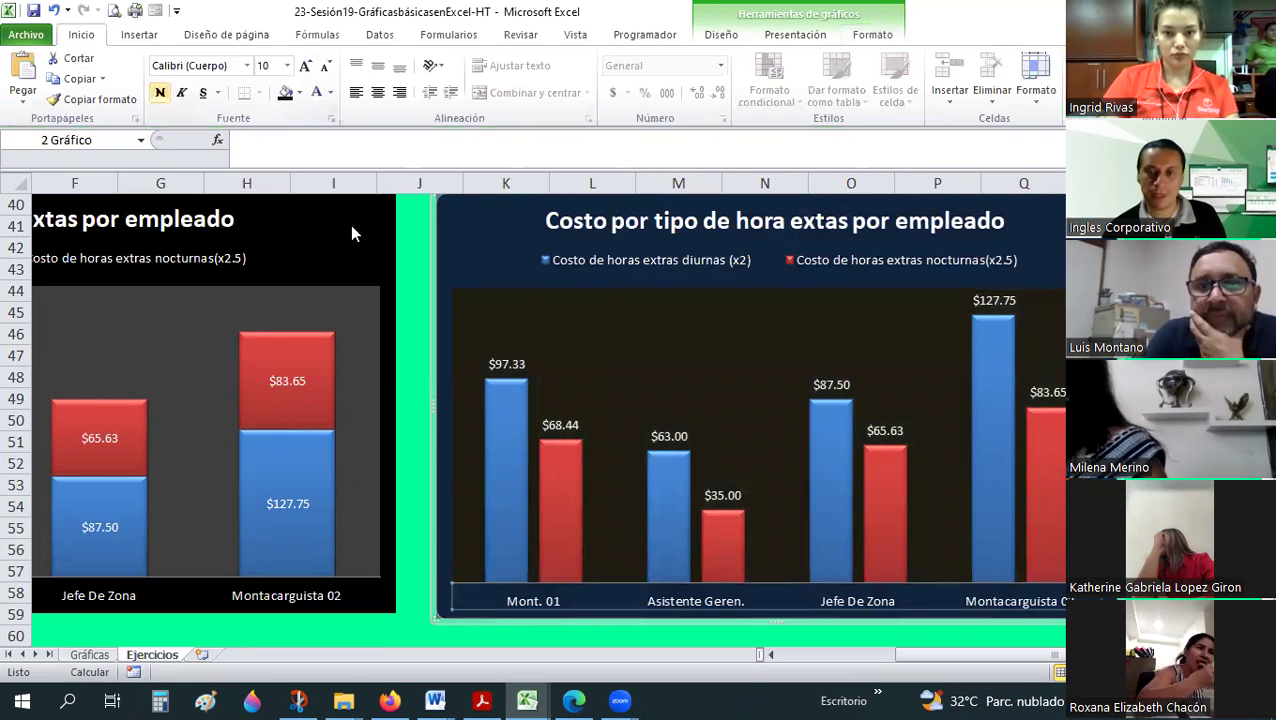
key(Escape)
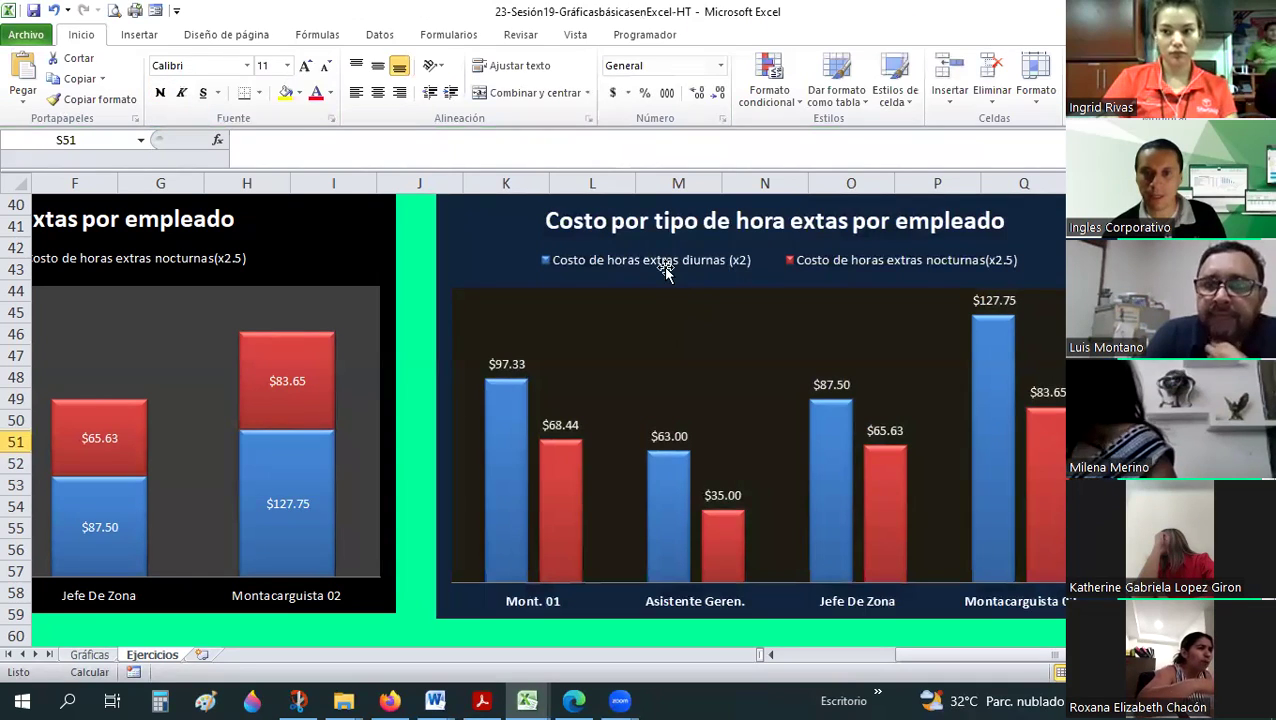
Step: Make the right-hand chart's legend text bold
click(650, 260)
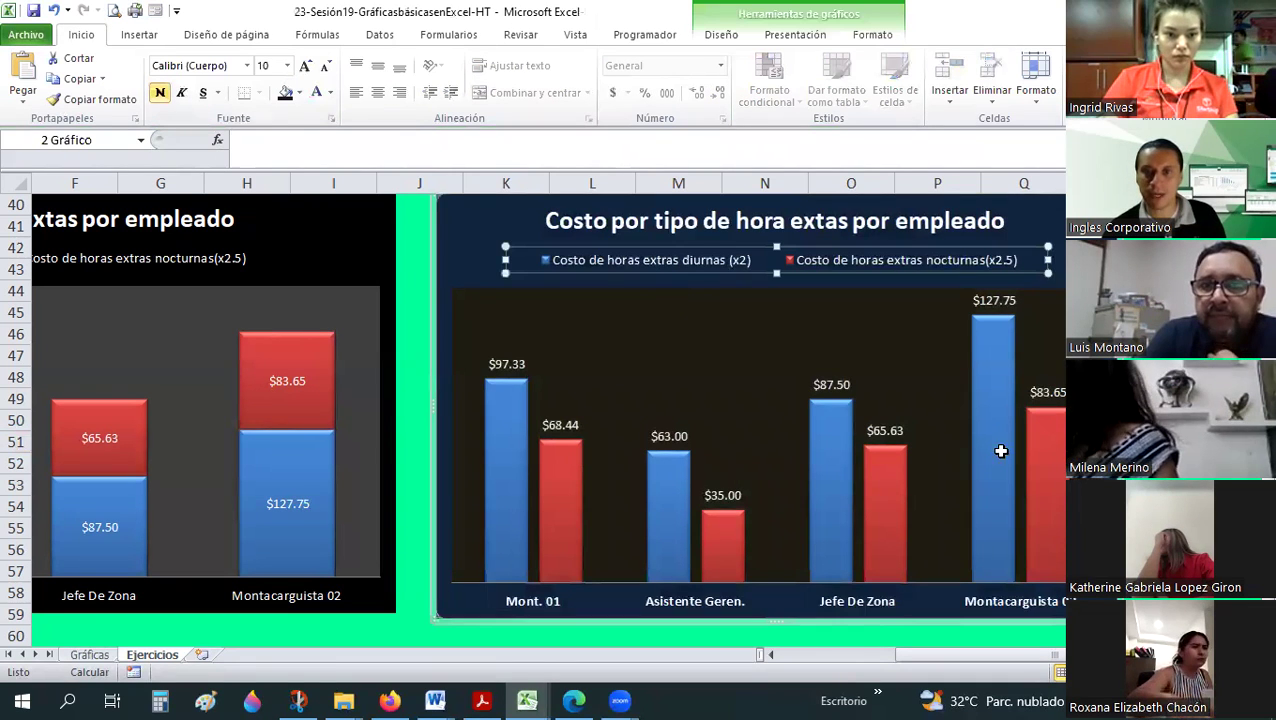
key(Escape)
key(Escape)
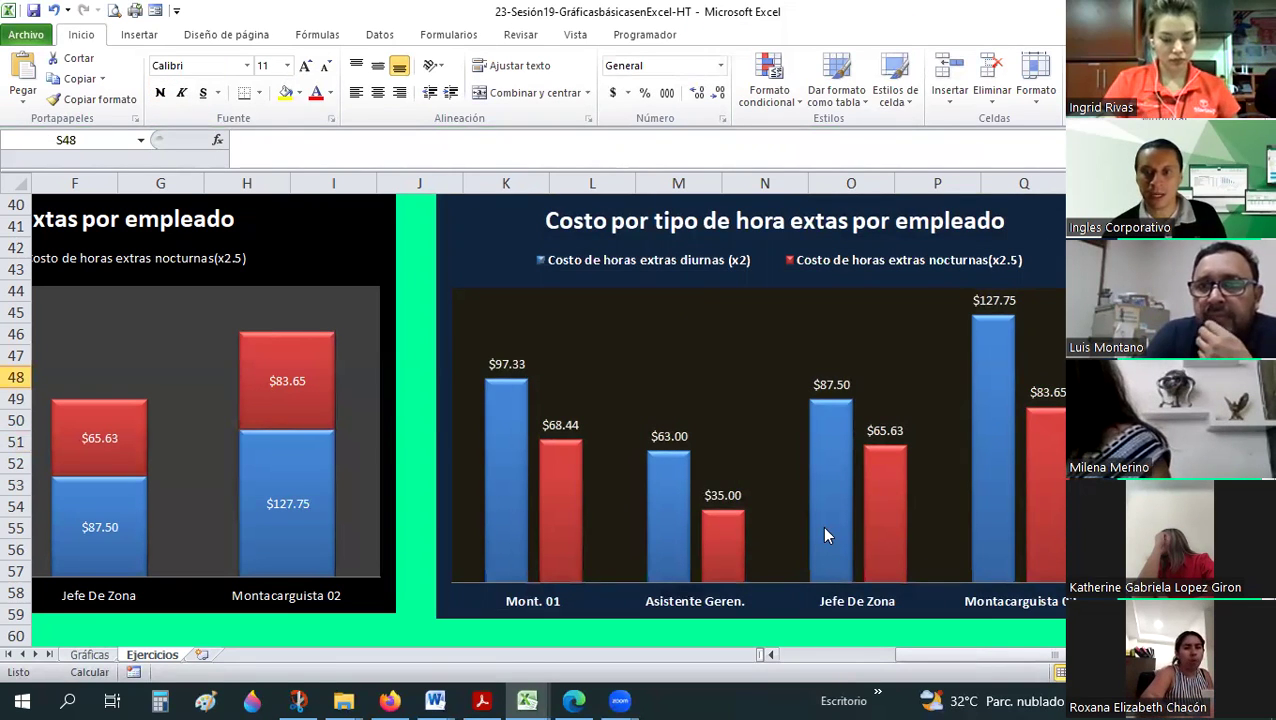
scroll(825, 535, up, 4)
scroll(825, 535, down, 5)
drag(988, 660, 890, 658)
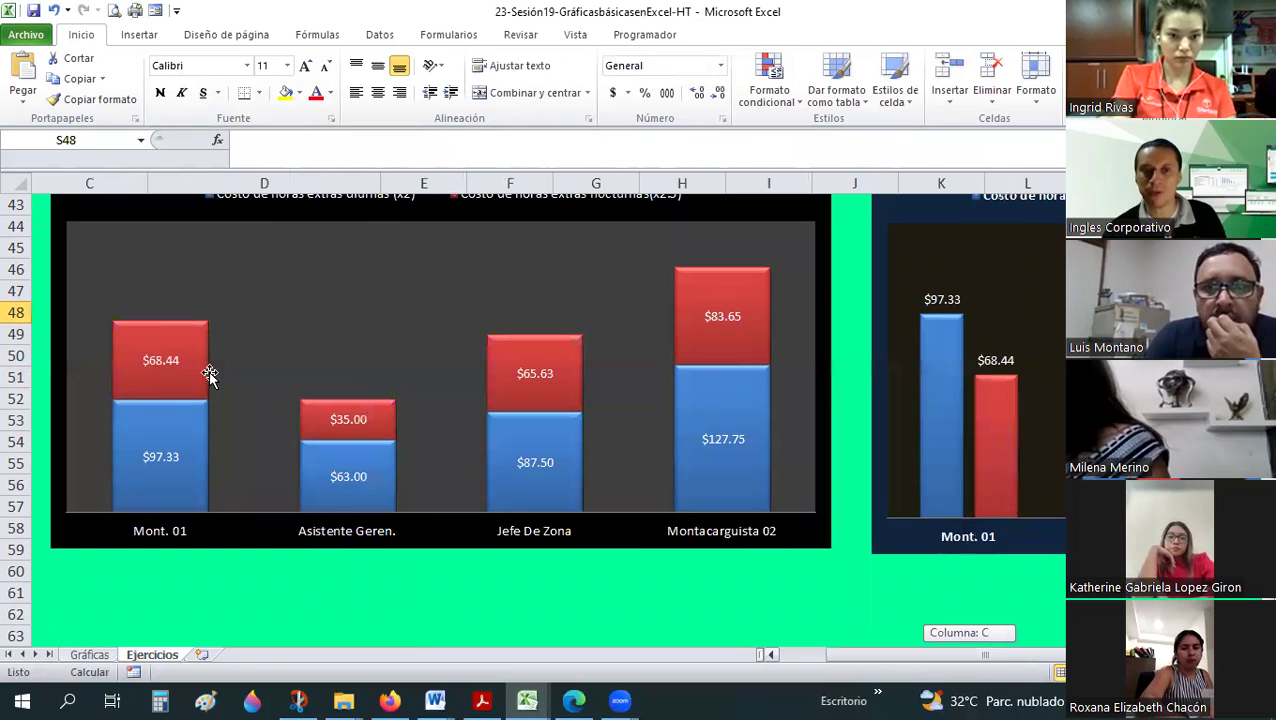
Step: Make the red and blue value labels on the stacked overtime chart bold
click(151, 352)
click(160, 92)
click(165, 457)
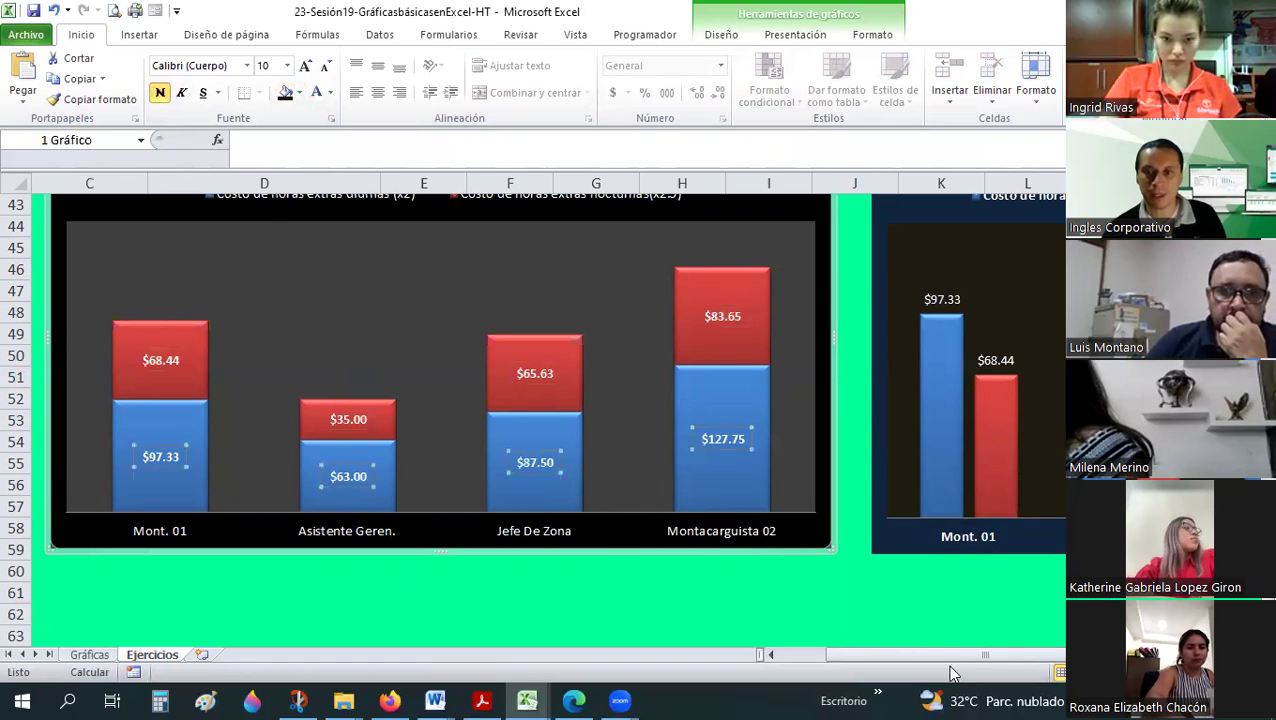
drag(953, 665, 1027, 663)
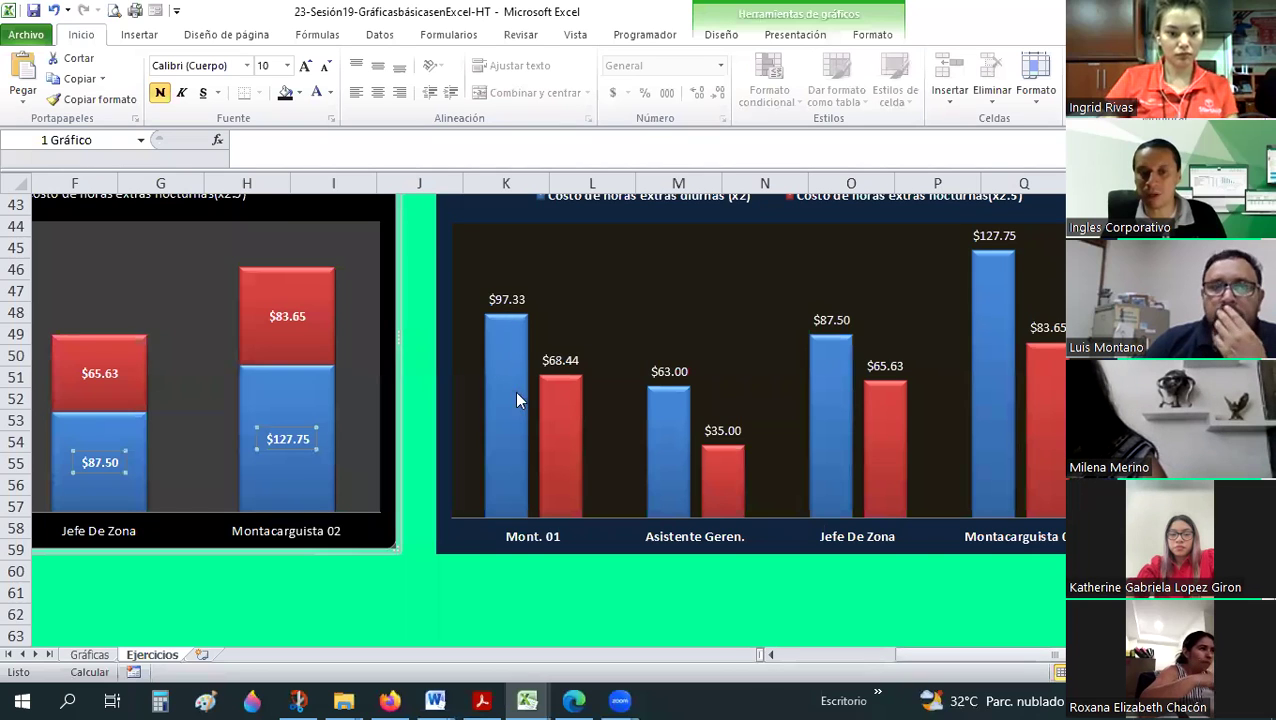
Step: Select the cost-by-hour-type column chart on the right
scroll(570, 514, up, 1)
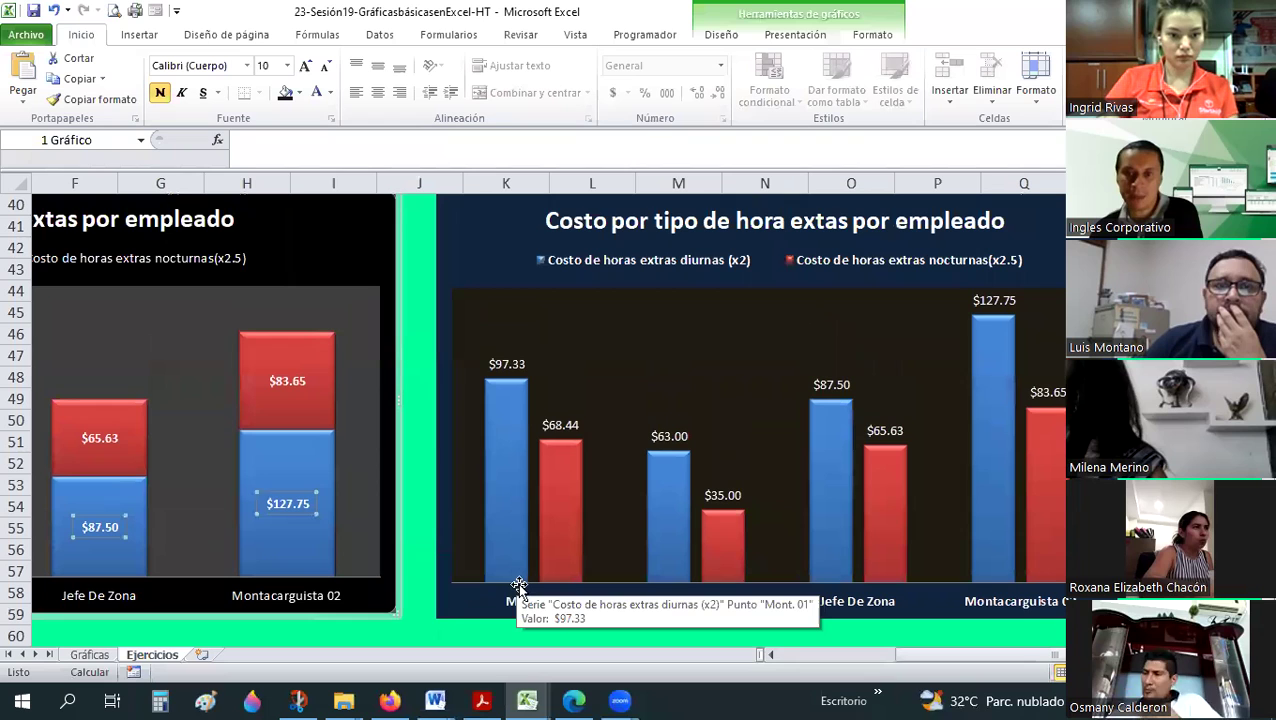
scroll(576, 434, up, 1)
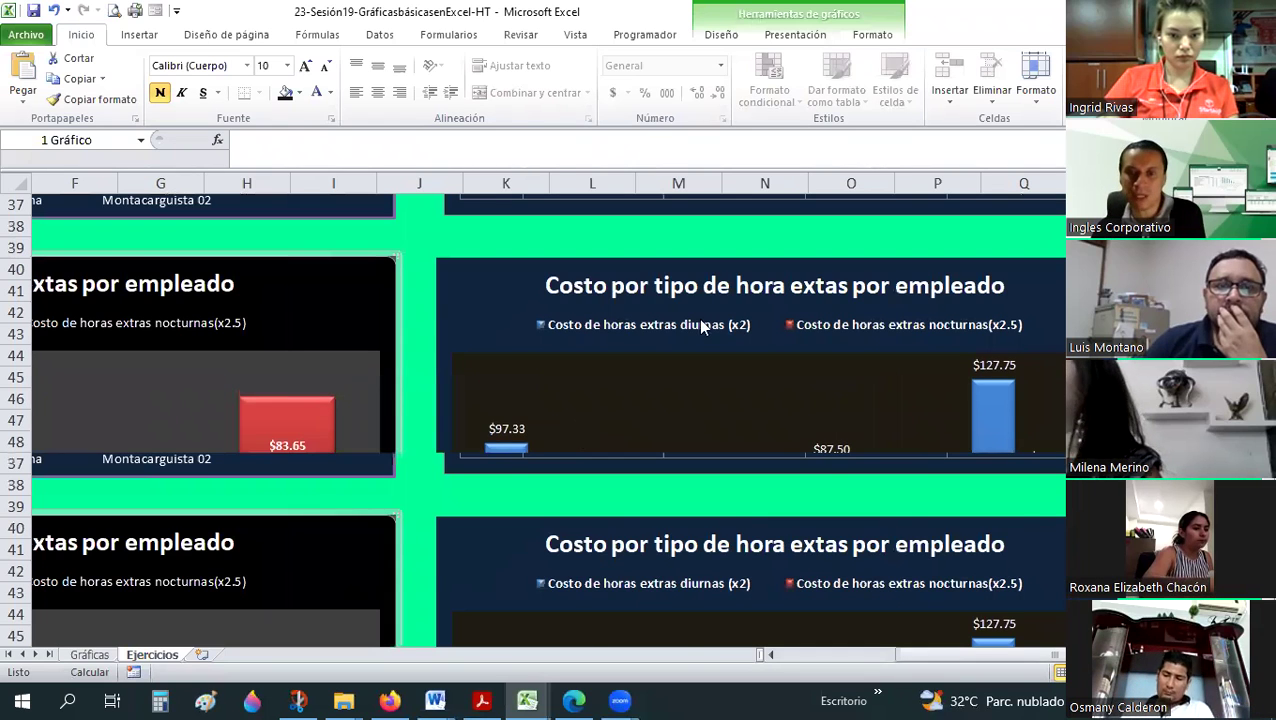
scroll(657, 342, up, 5)
scroll(657, 342, up, 1)
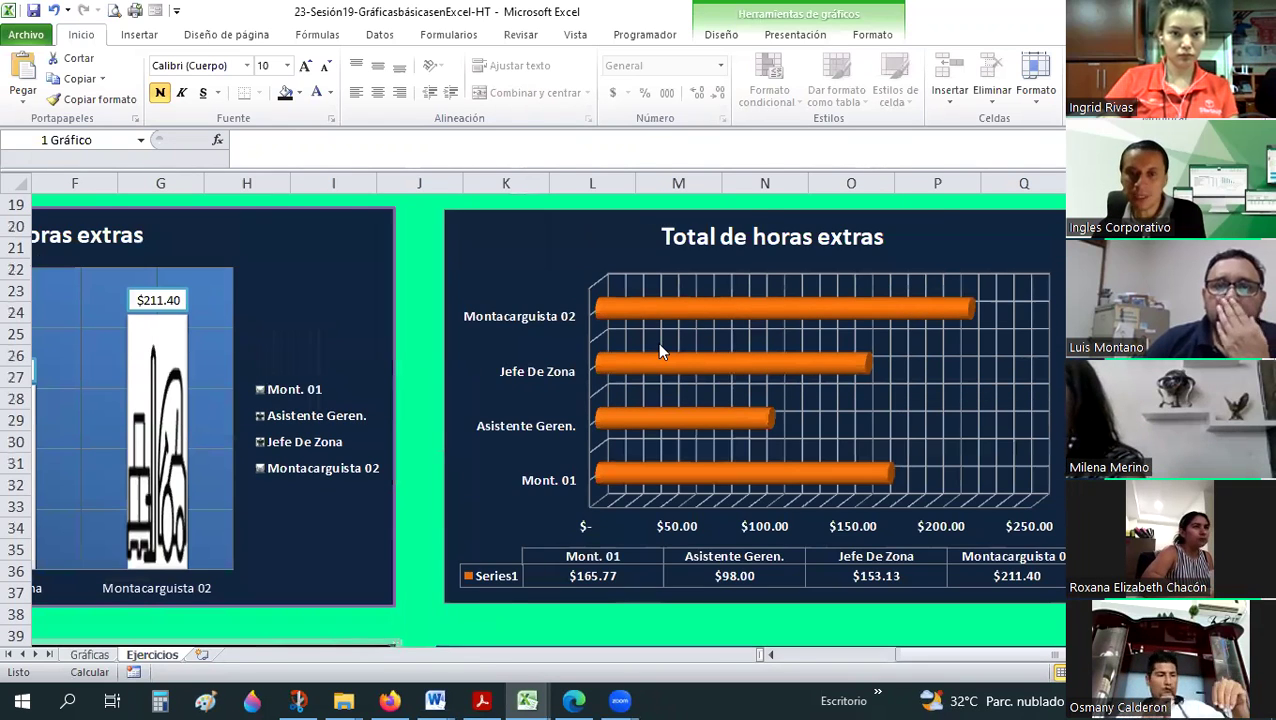
scroll(657, 345, down, 3)
scroll(1058, 258, down, 4)
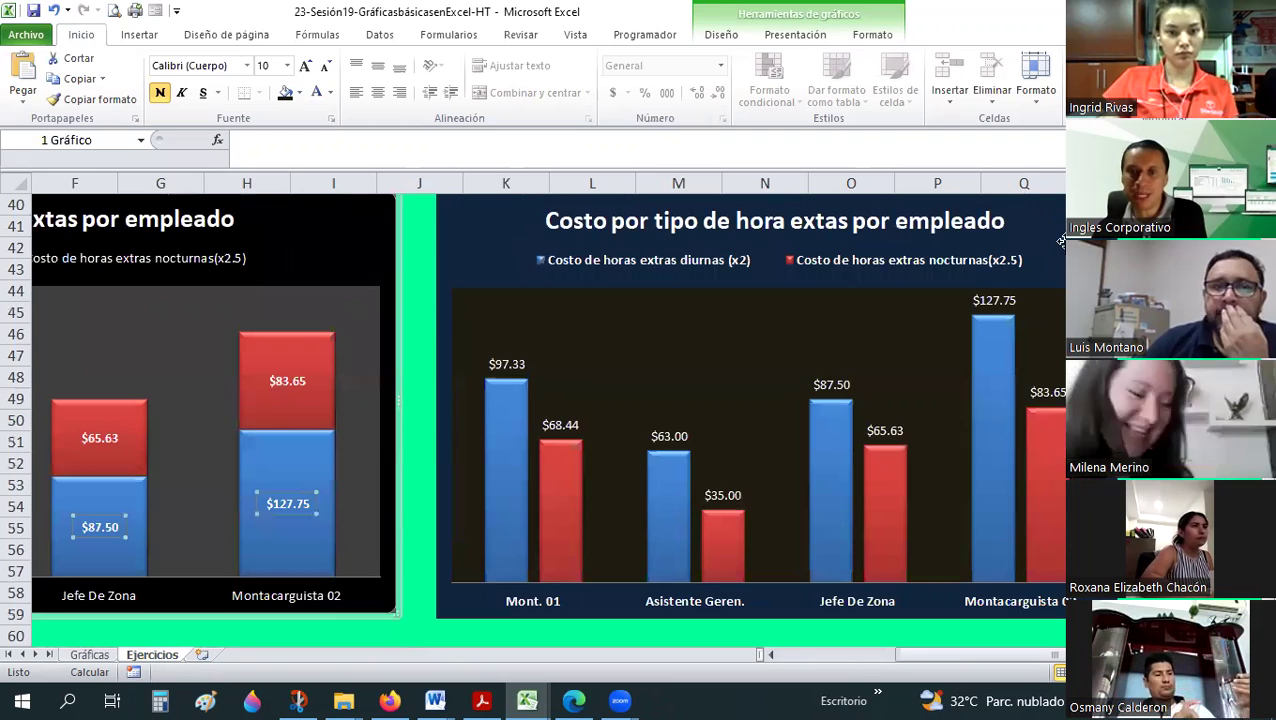
click(561, 381)
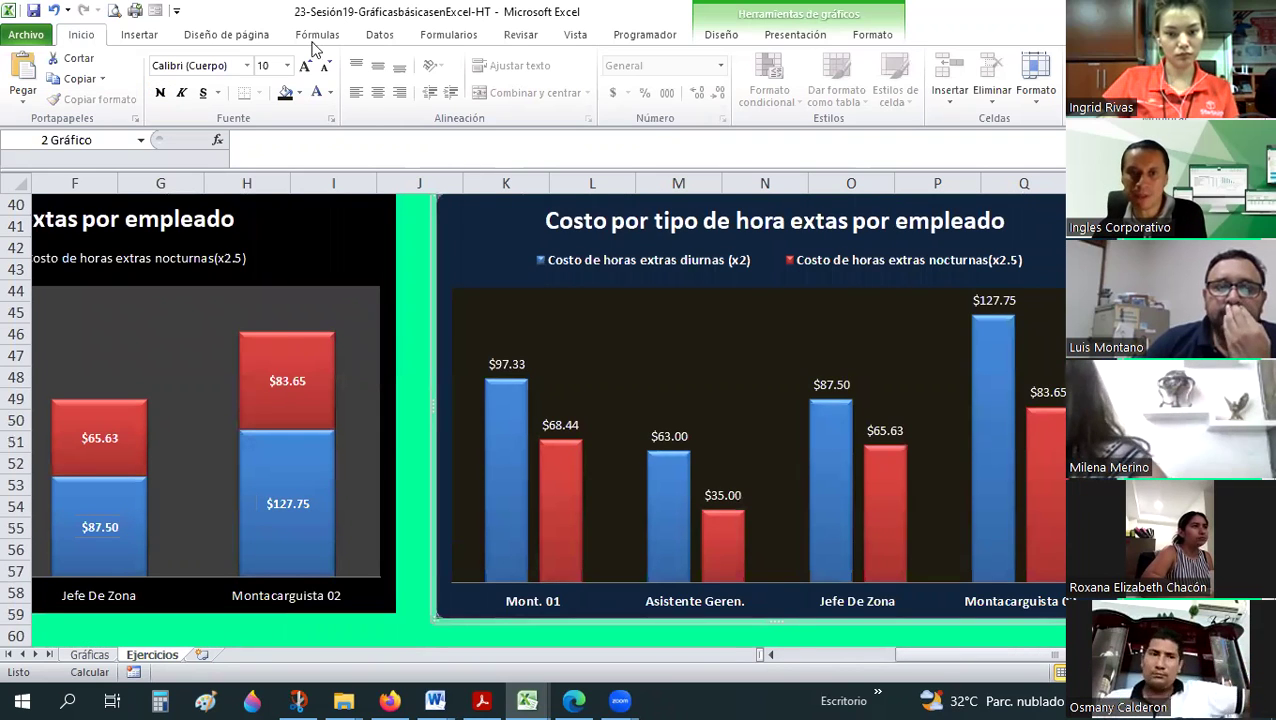
Step: Add a 'Total de horas extras' series named from H6 with values H7:H10
click(760, 40)
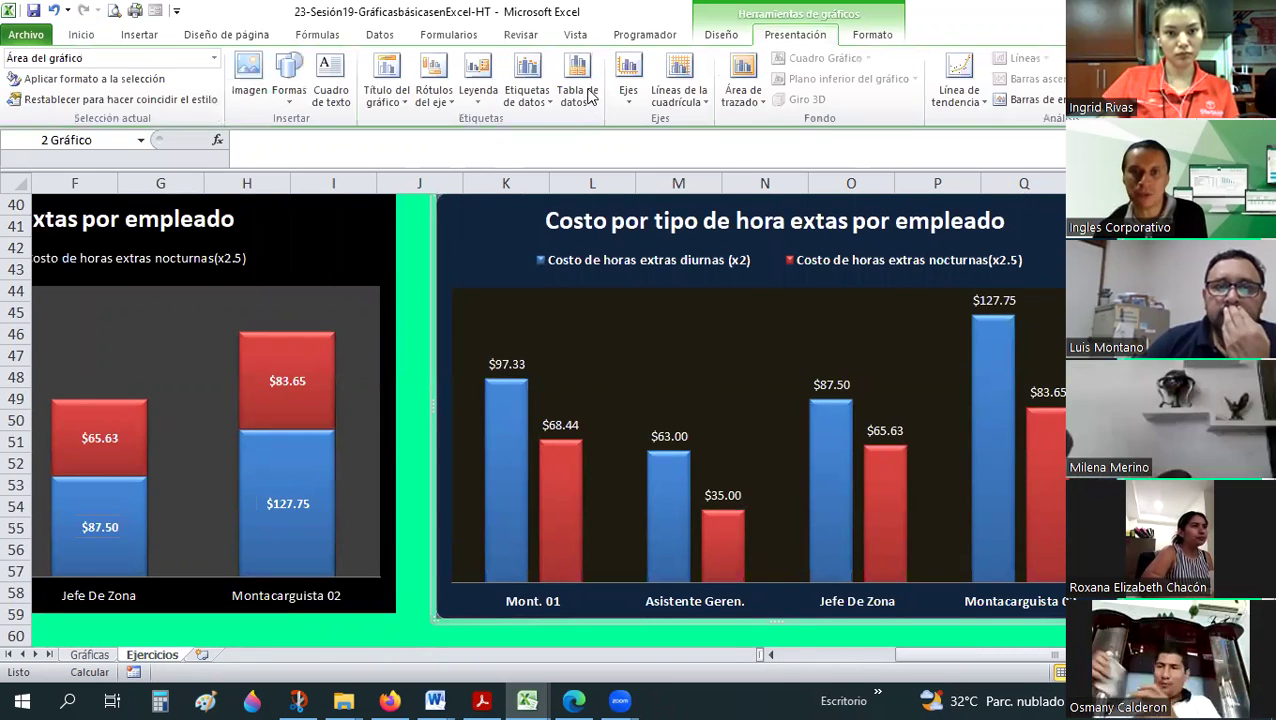
click(724, 36)
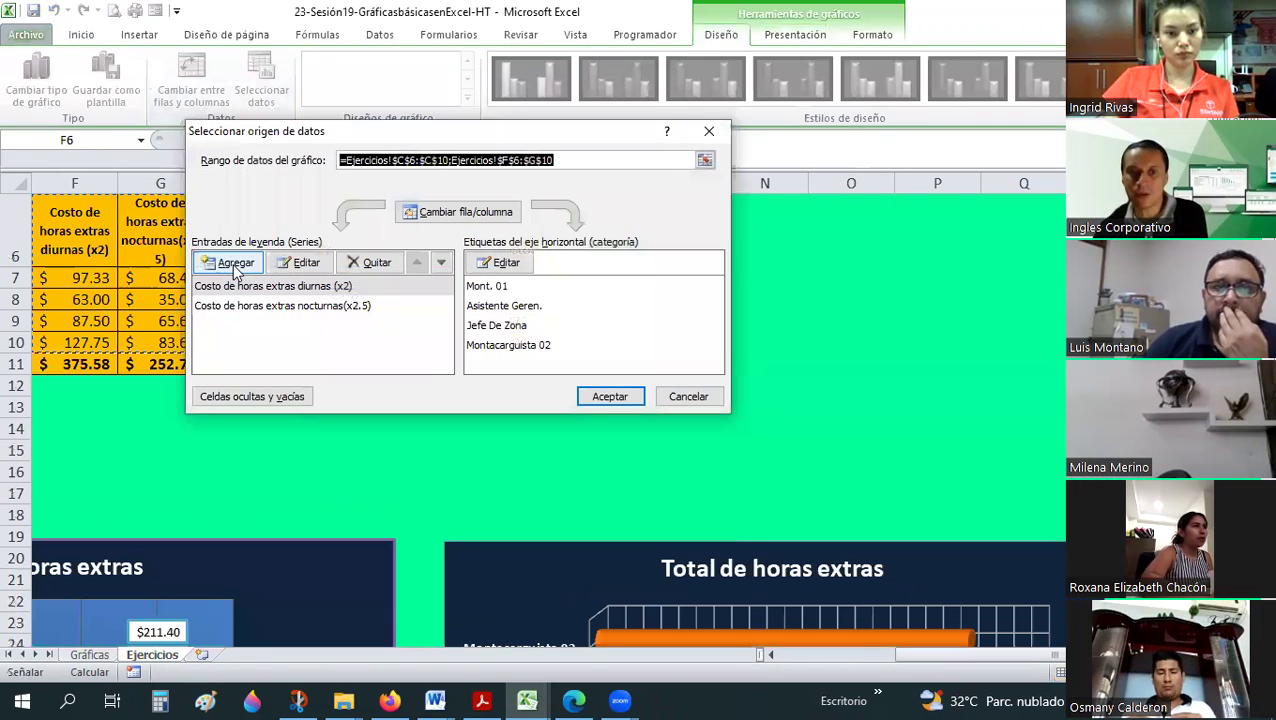
click(236, 270)
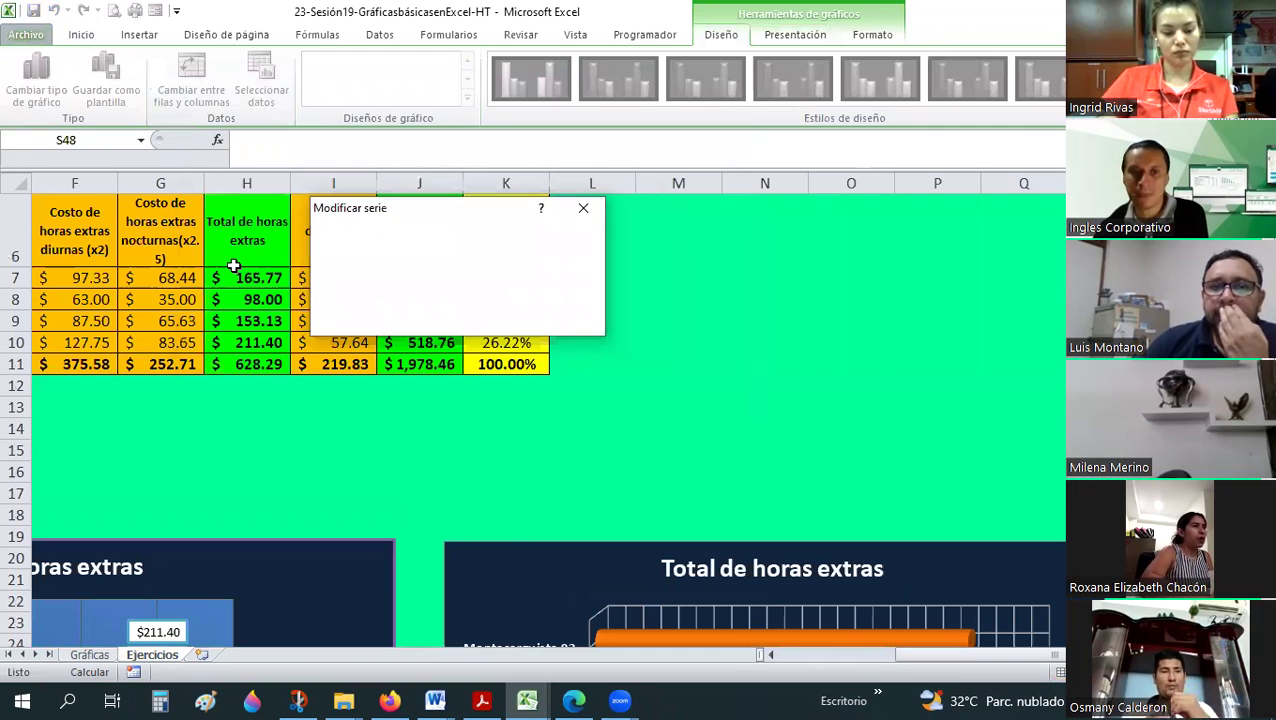
click(246, 221)
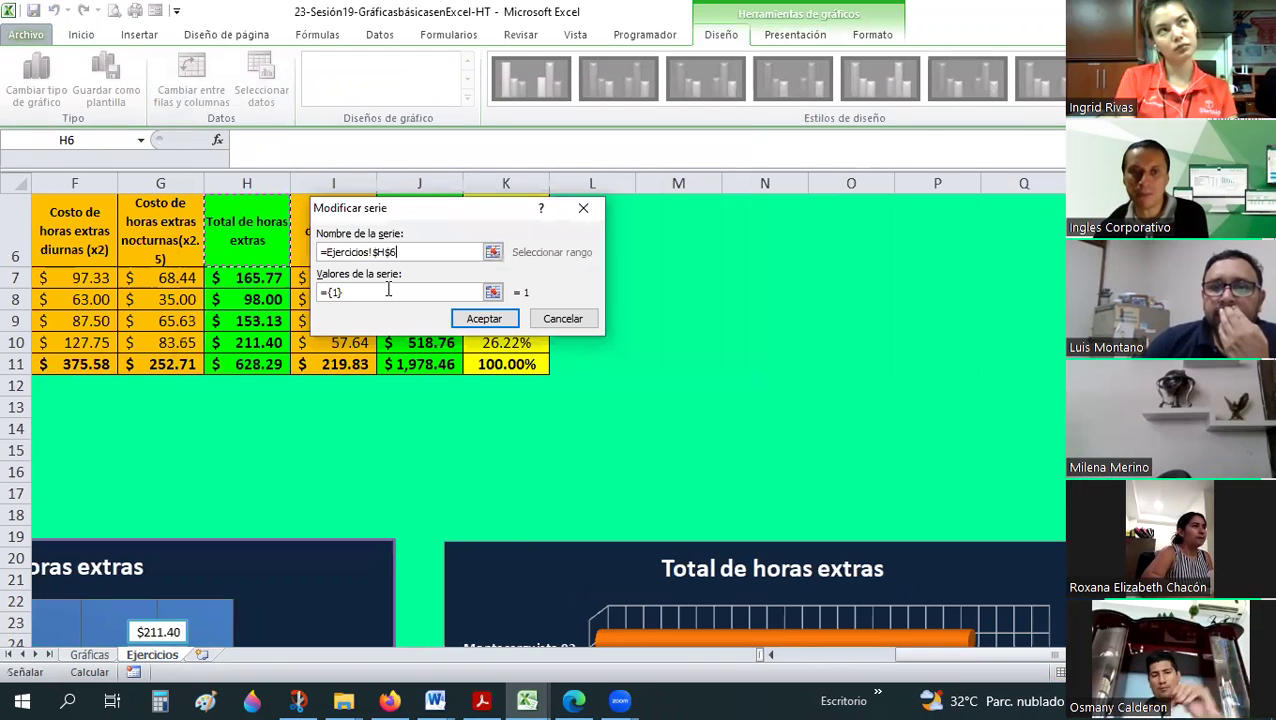
click(354, 290)
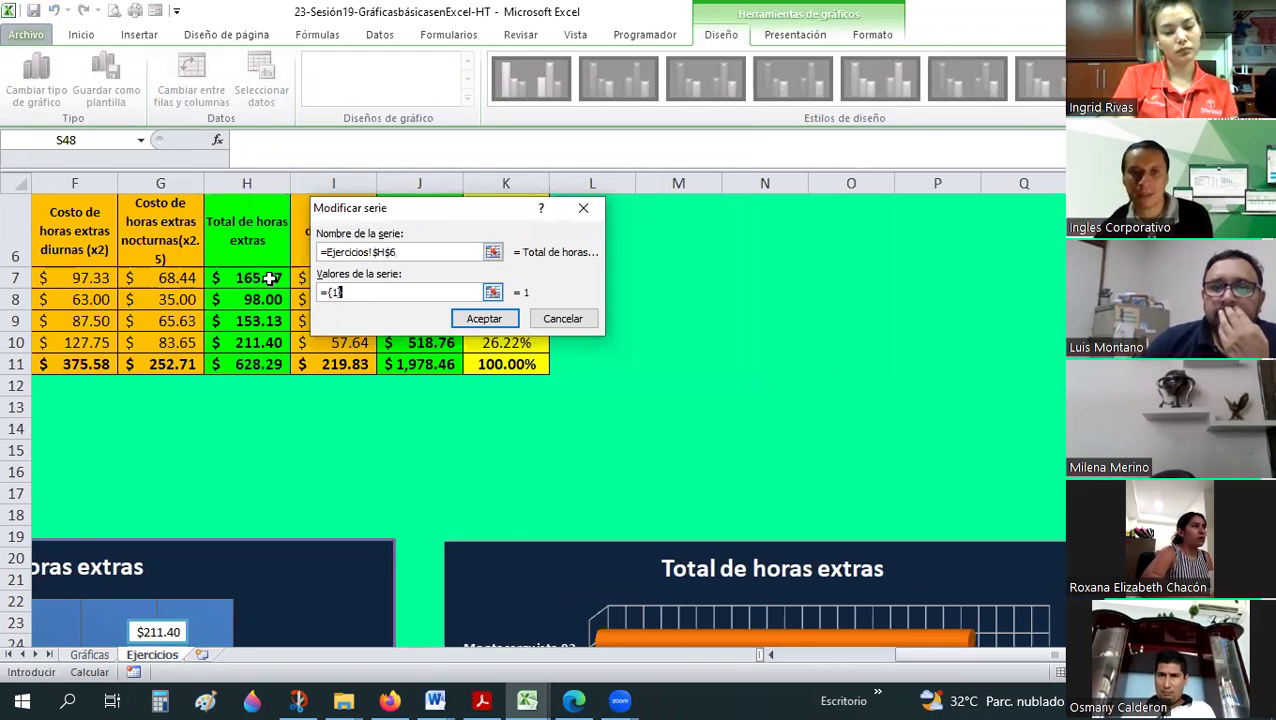
key(BackSpace)
key(BackSpace)
key(BackSpace)
drag(258, 278, 262, 364)
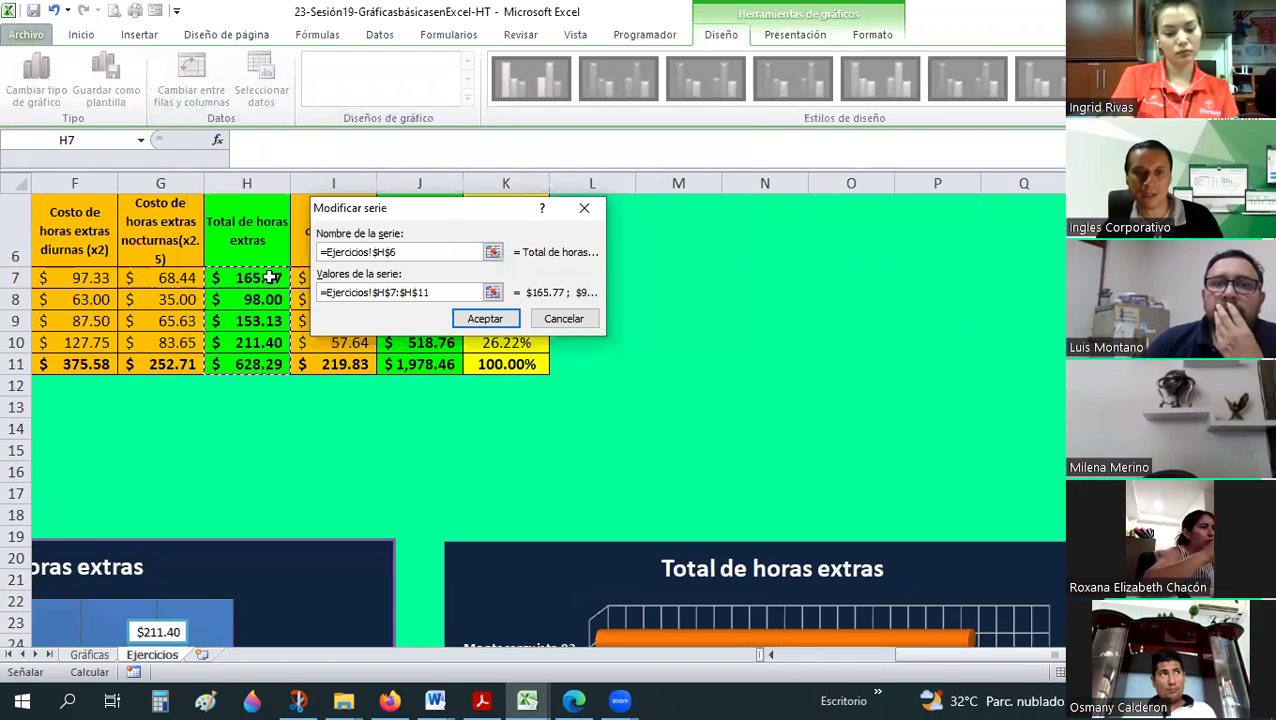
drag(258, 278, 262, 342)
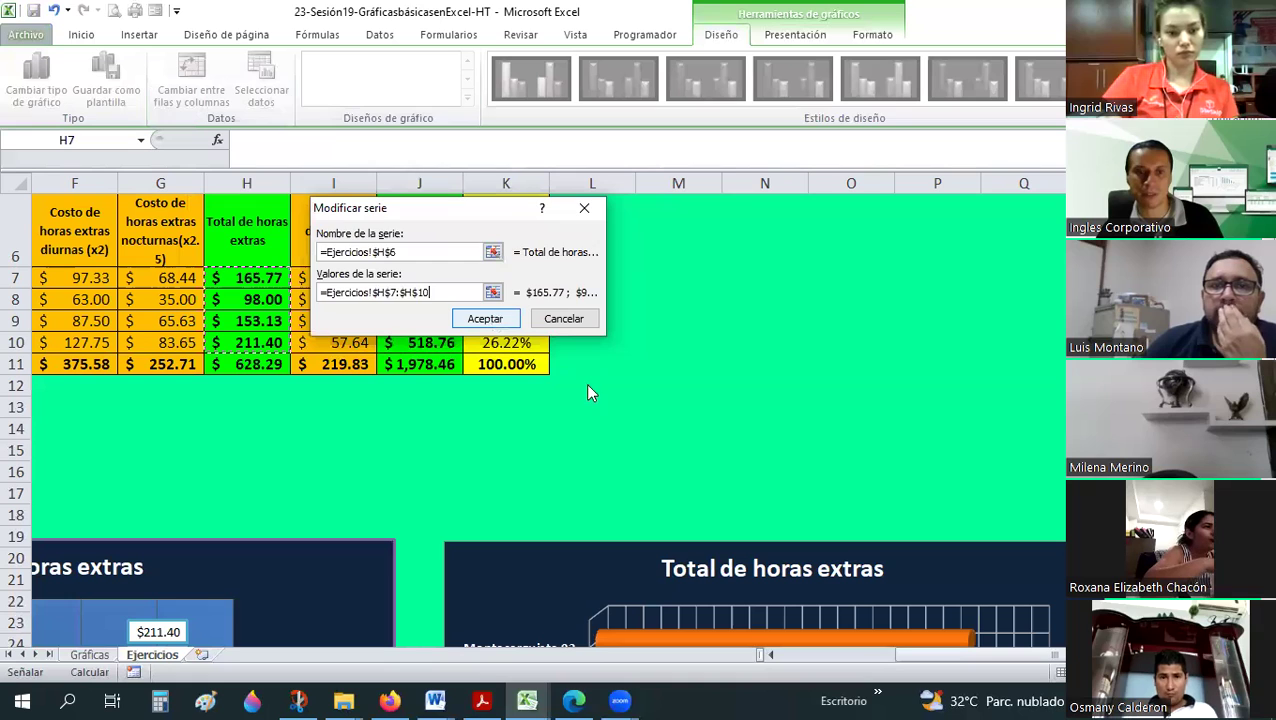
key(Return)
Step: Set the horizontal axis labels to the positions in C7:C10 and apply the data changes
click(490, 258)
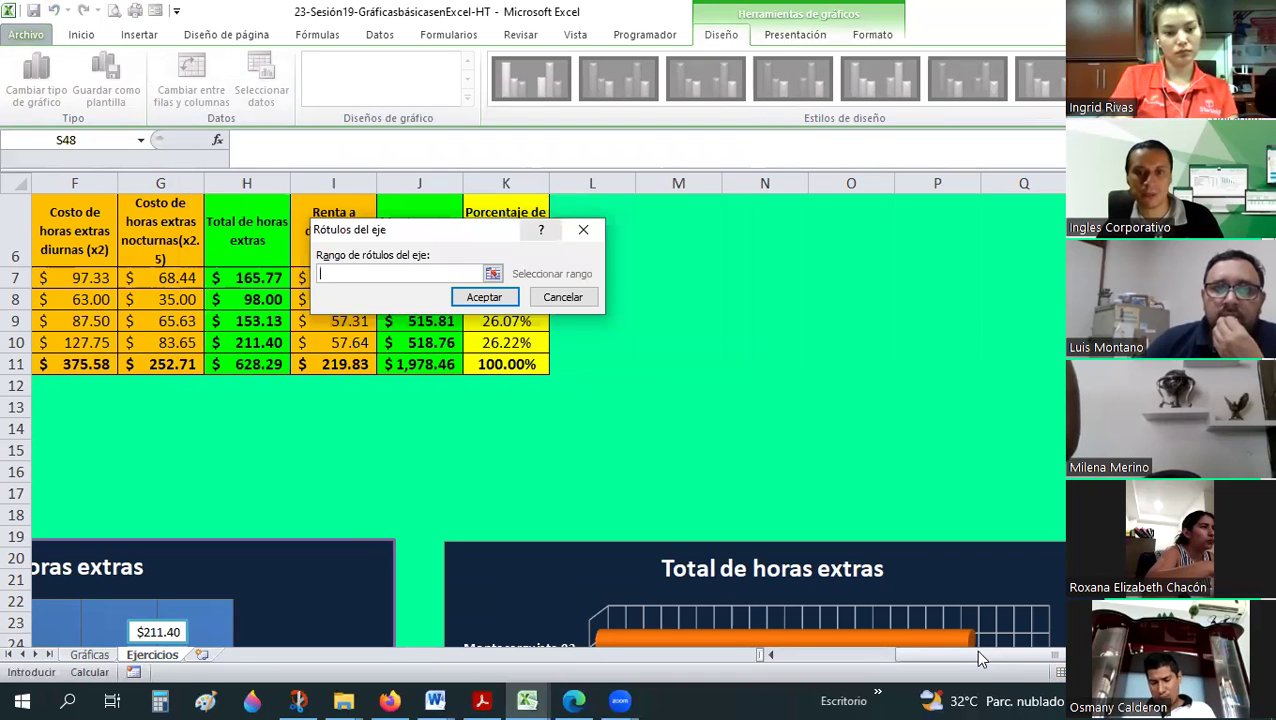
drag(975, 654, 940, 654)
drag(197, 278, 220, 342)
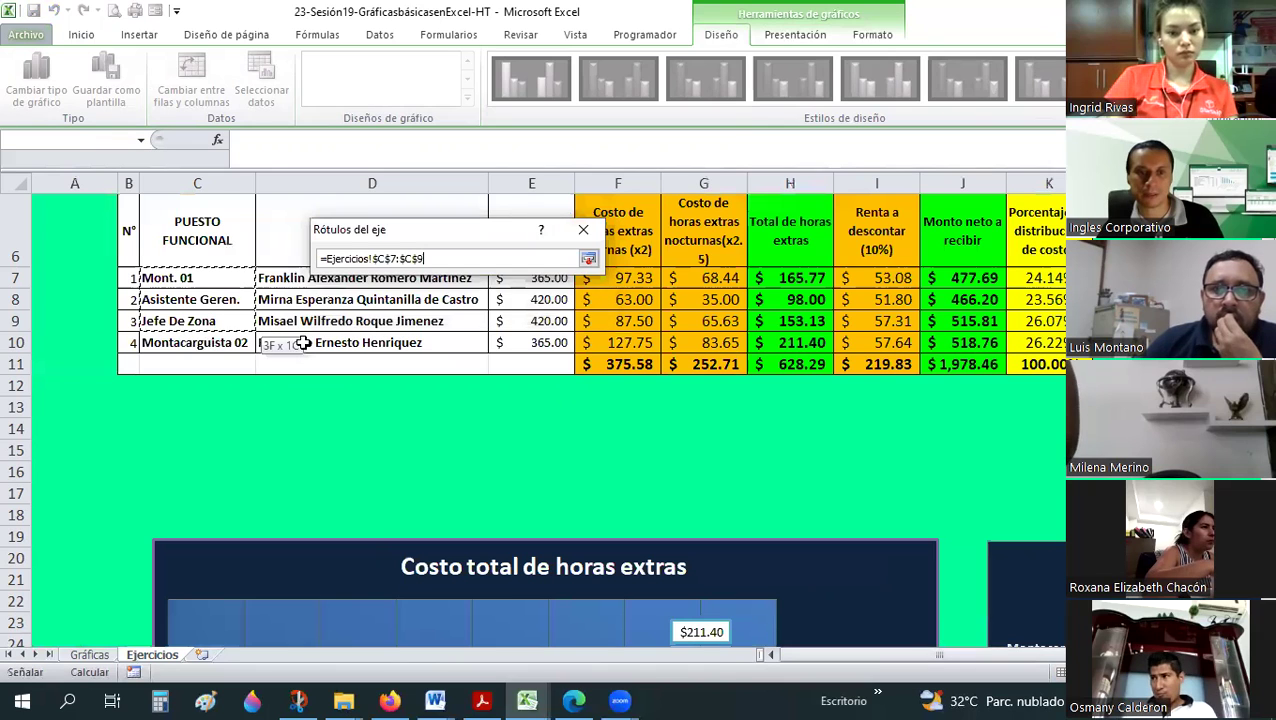
click(483, 298)
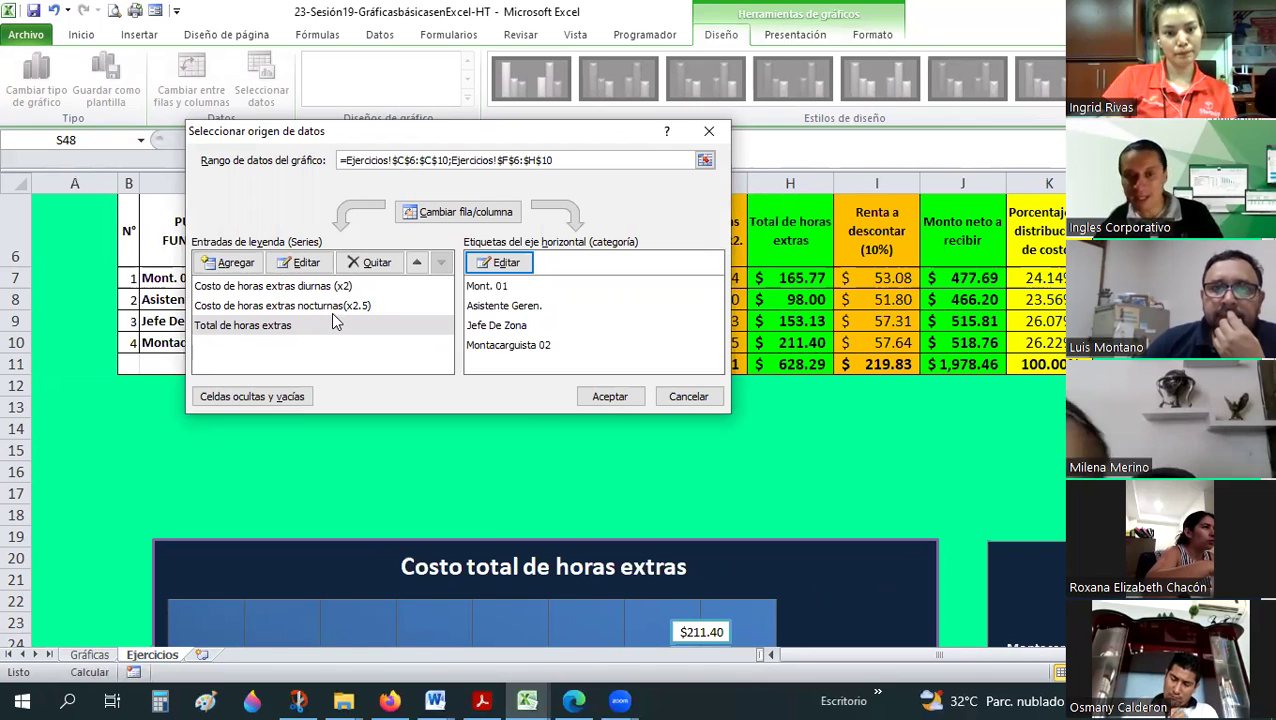
click(609, 397)
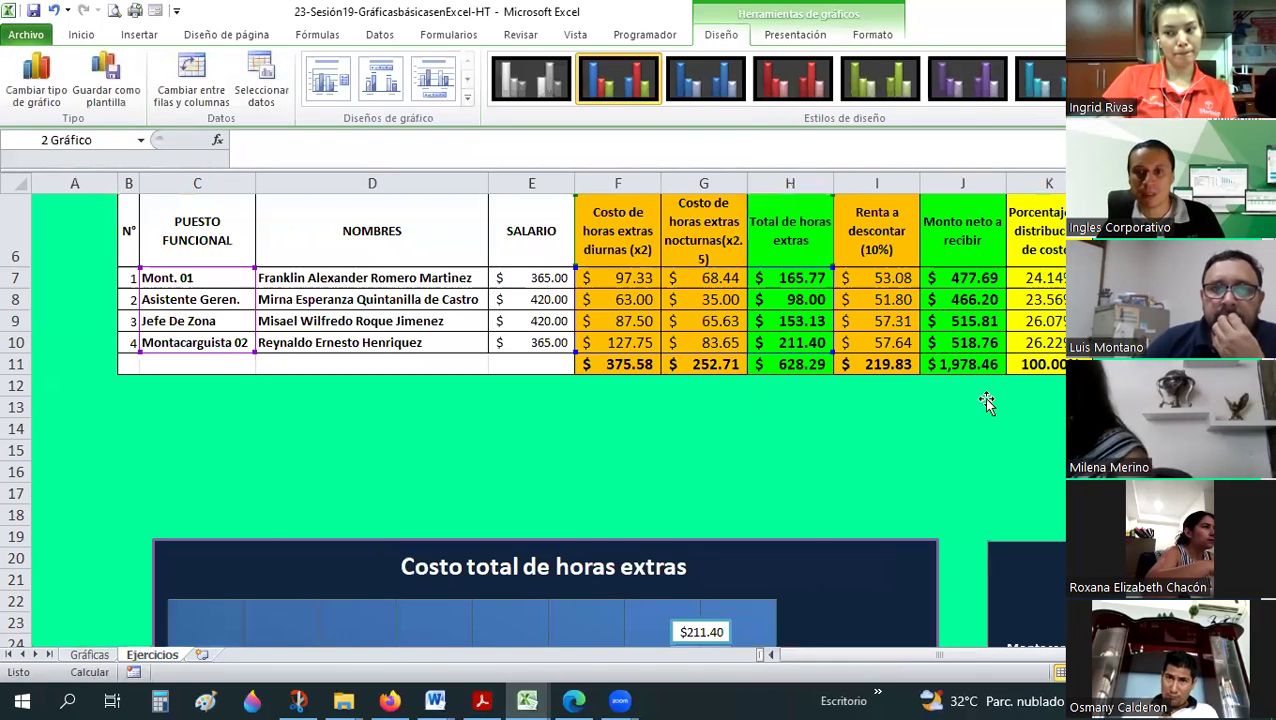
scroll(975, 505, down, 4)
scroll(971, 521, down, 7)
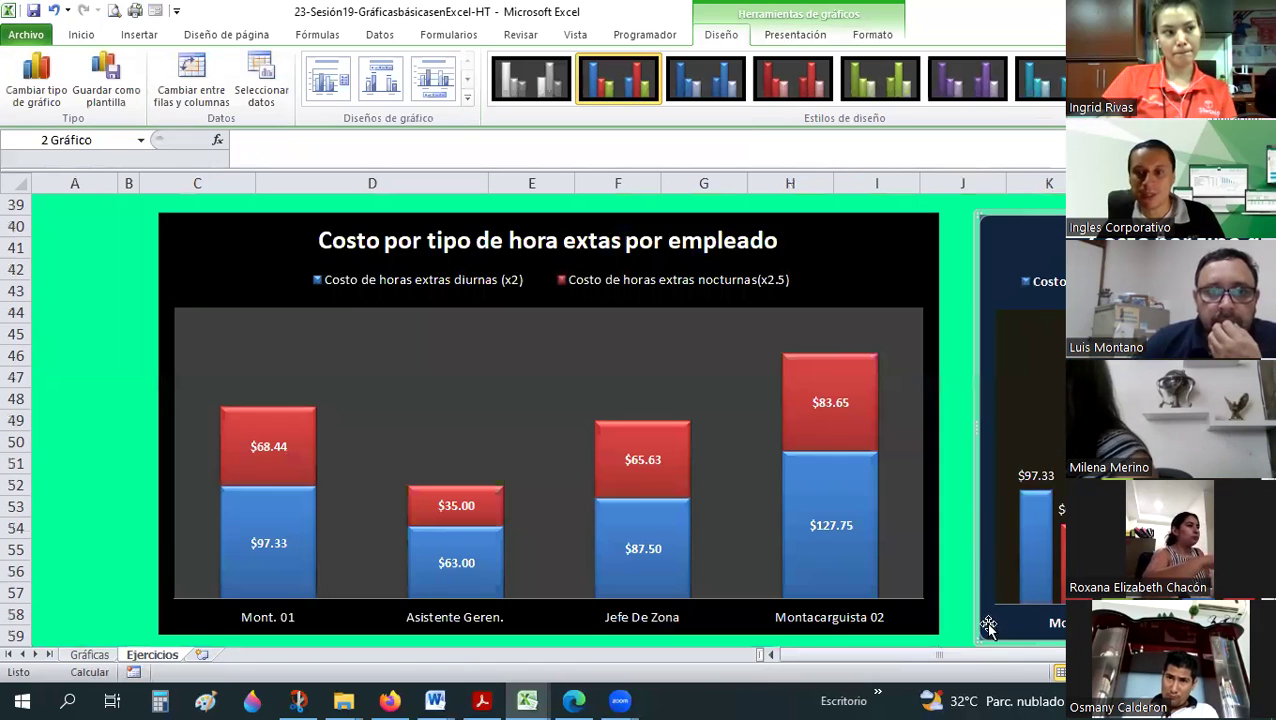
scroll(941, 497, down, 2)
scroll(941, 497, right, 2)
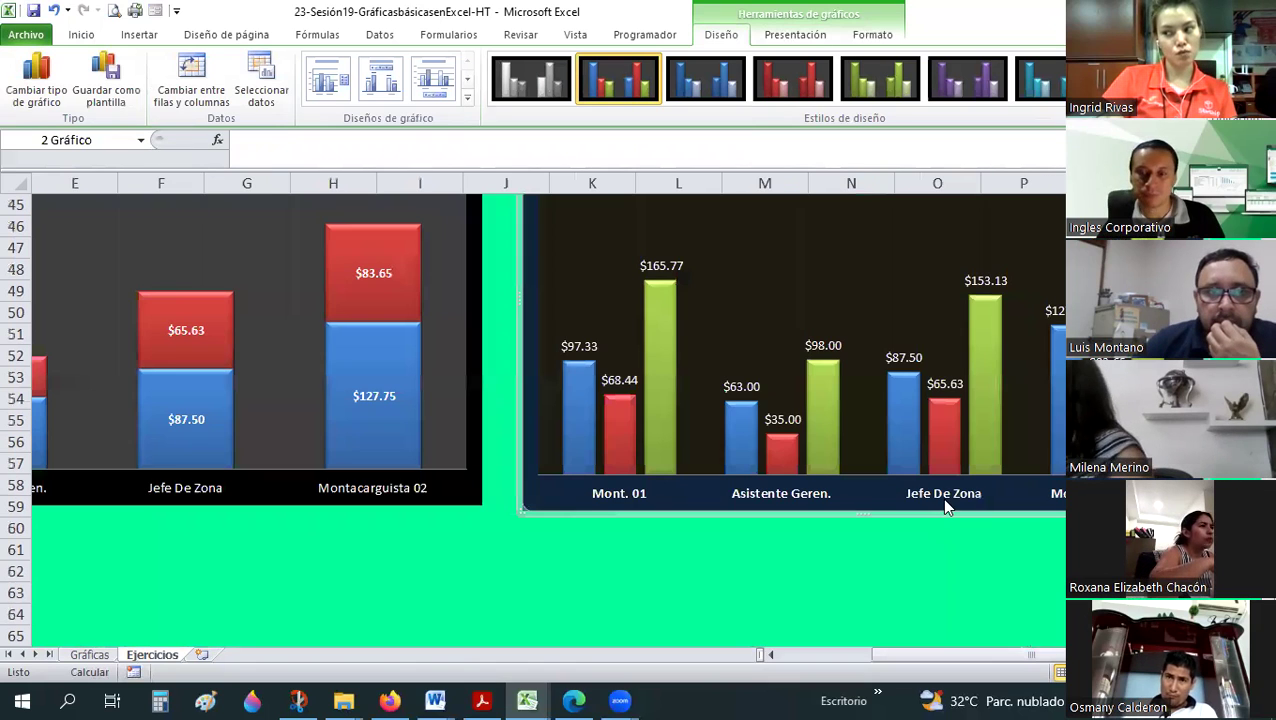
click(686, 582)
scroll(686, 582, up, 2)
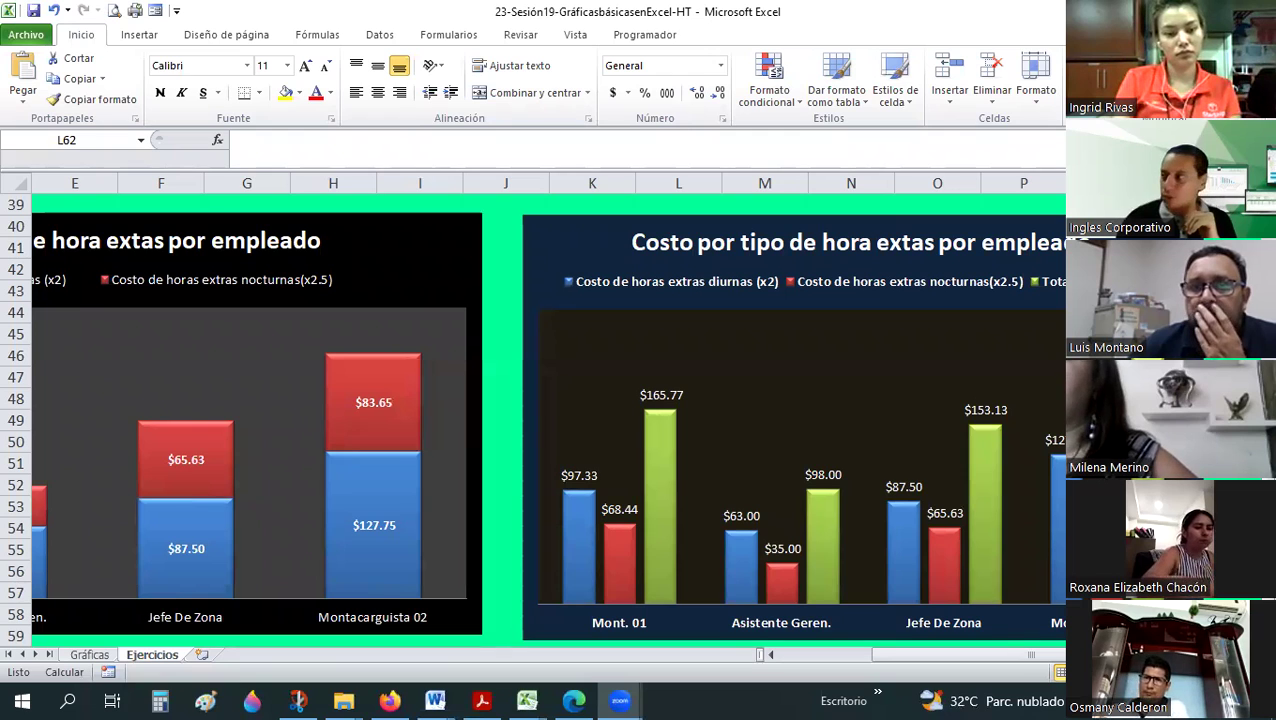
Step: Return focus to the Excel worksheet holding the two overtime charts
click(500, 274)
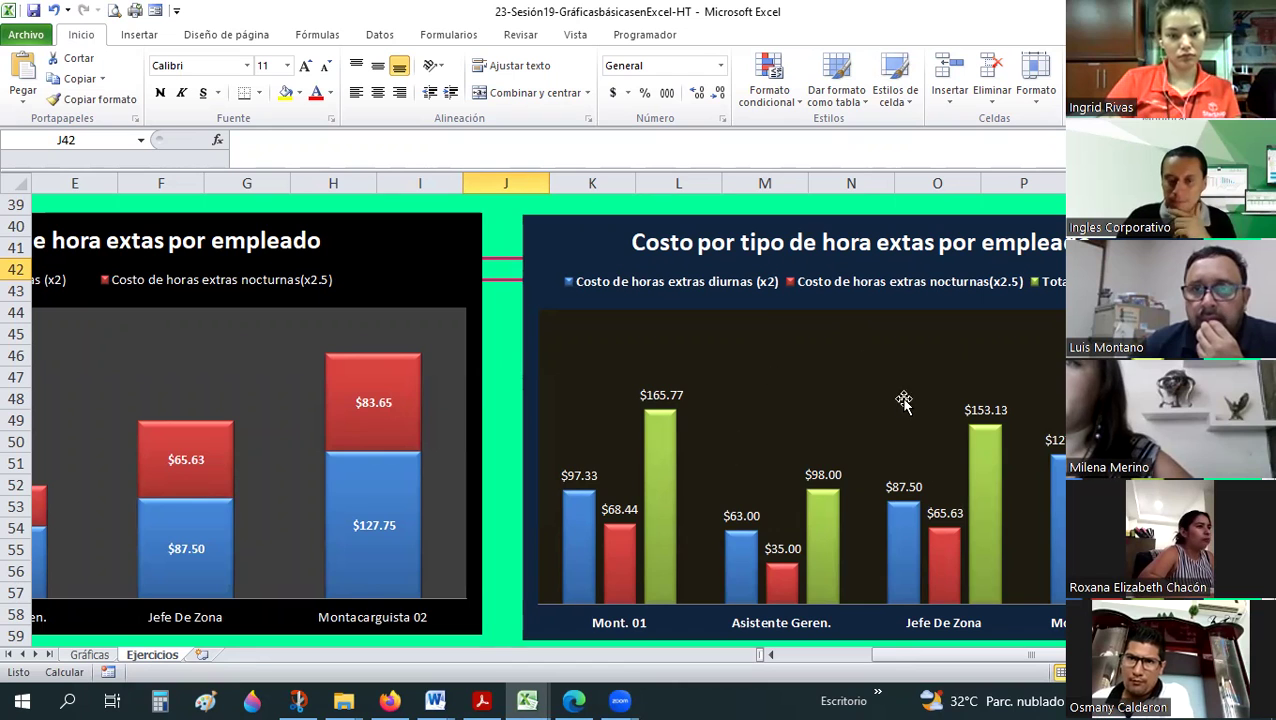
mouse_move(944, 565)
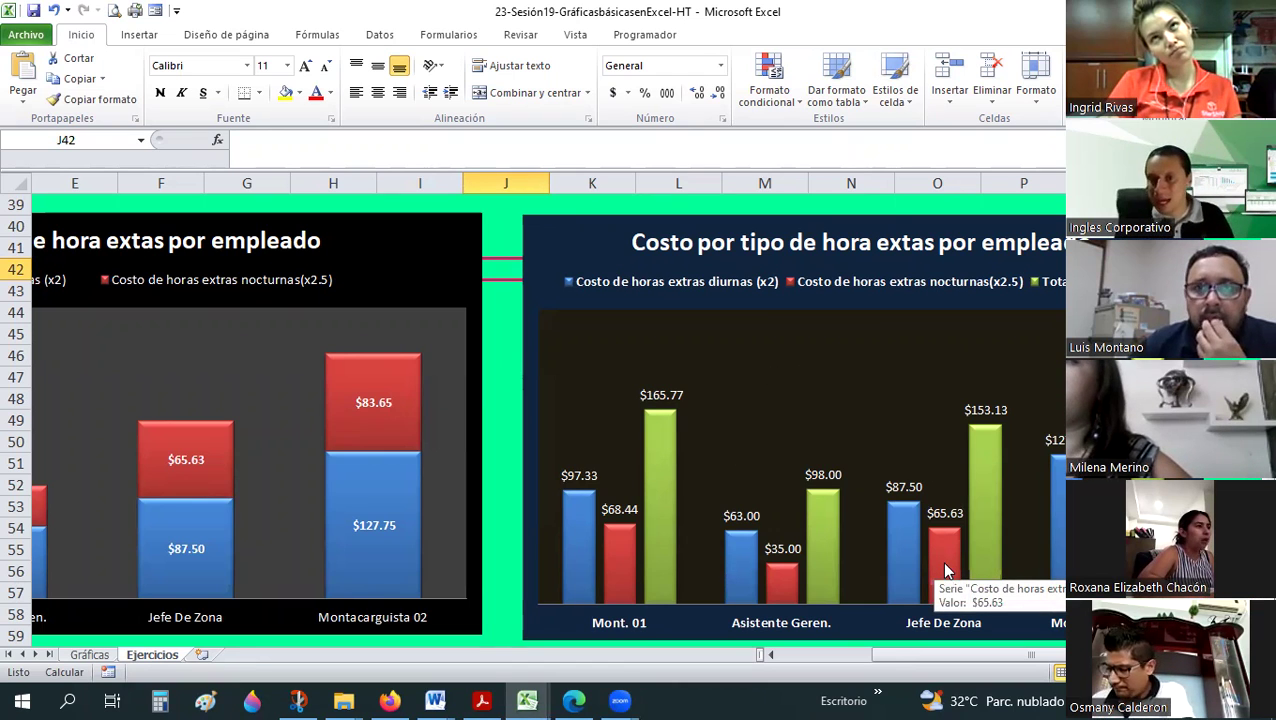
click(506, 350)
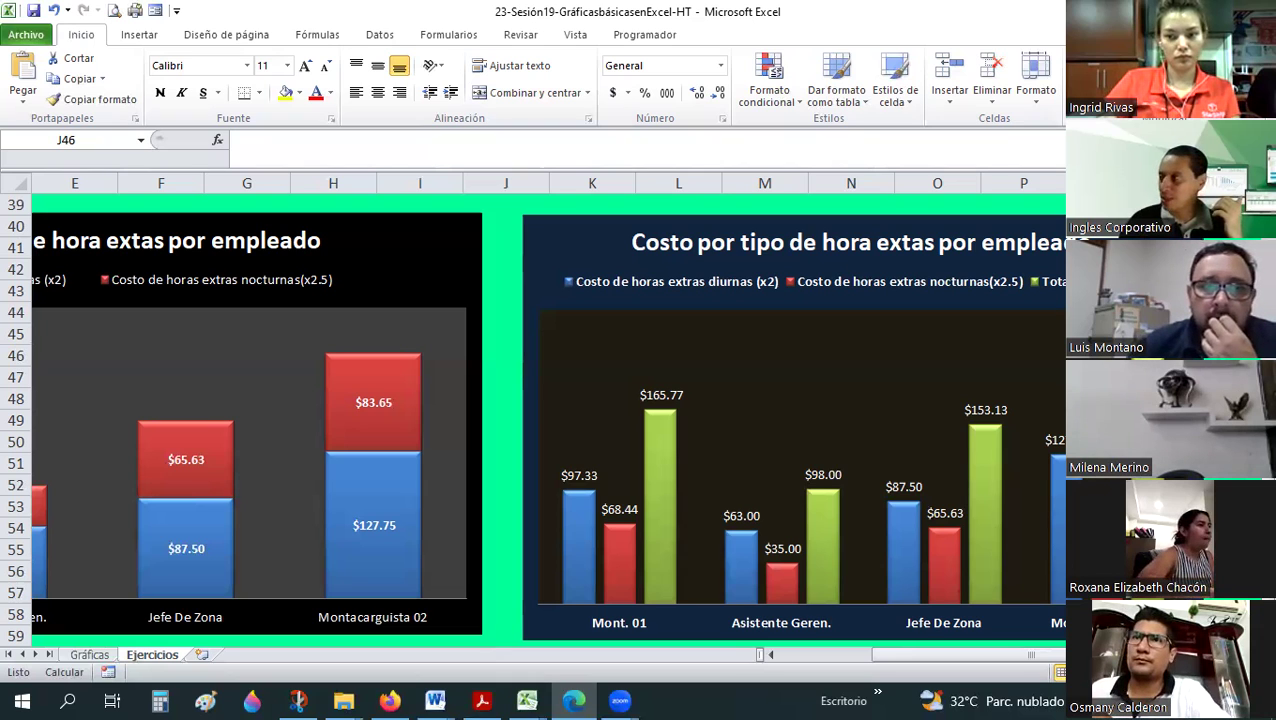
click(499, 300)
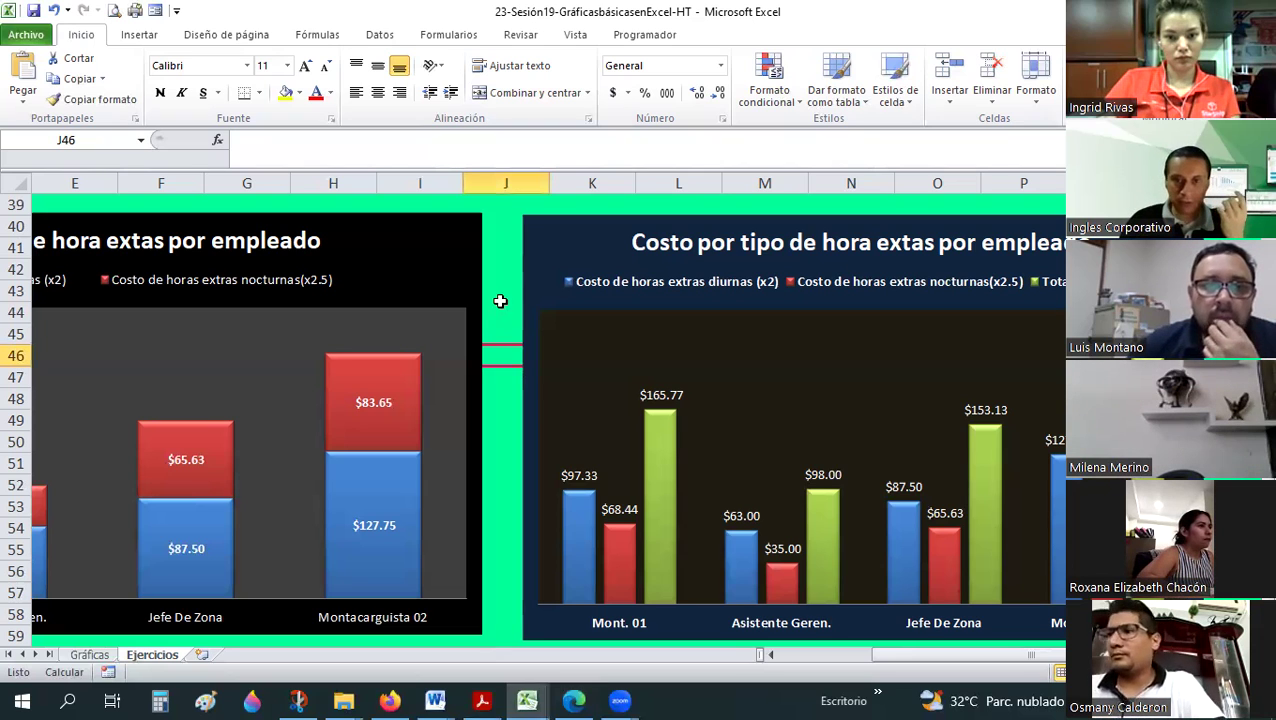
click(497, 297)
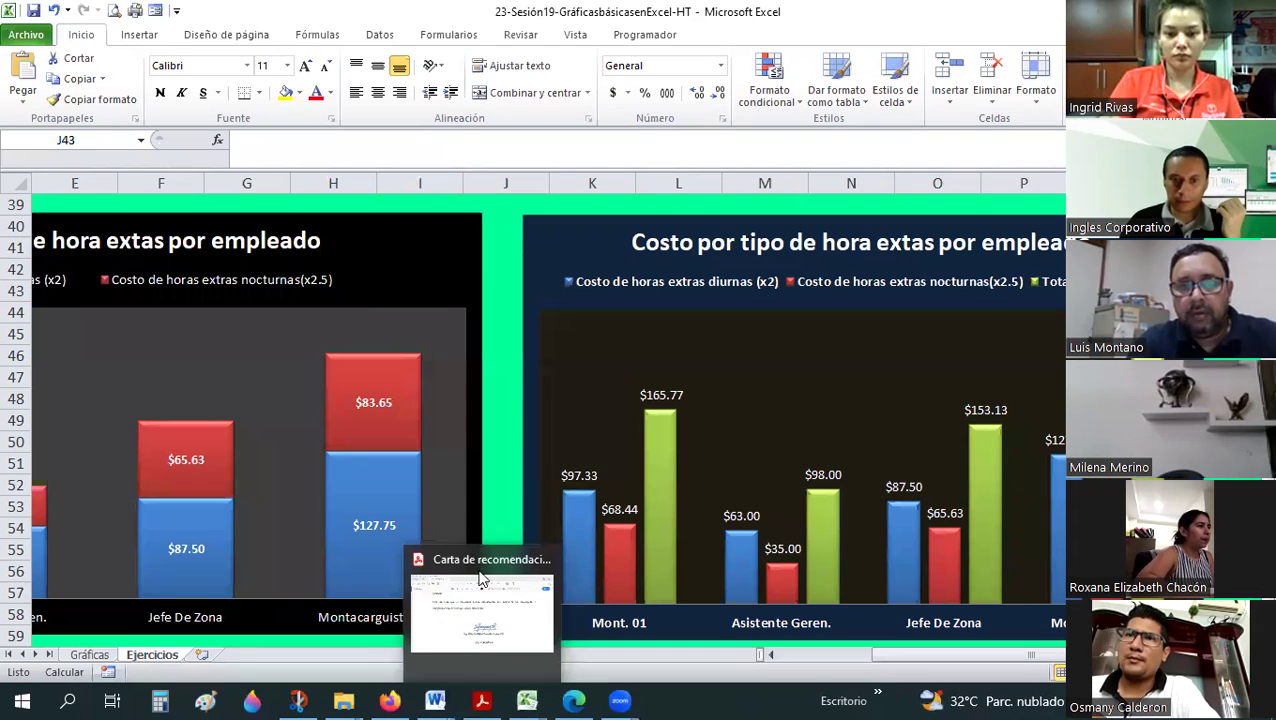
mouse_move(344, 701)
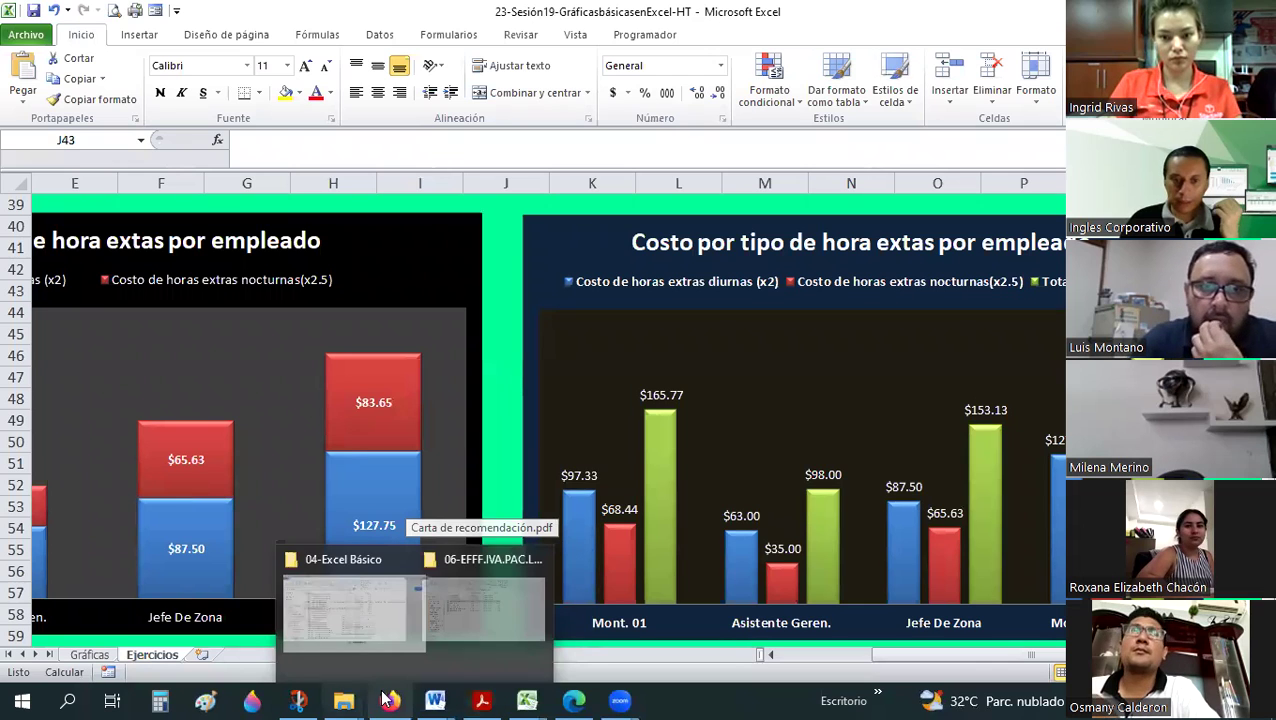
Step: Switch to the browser's FCO CONTROL spreadsheet and scroll across to the VIERNES 21 column (BY)
click(388, 700)
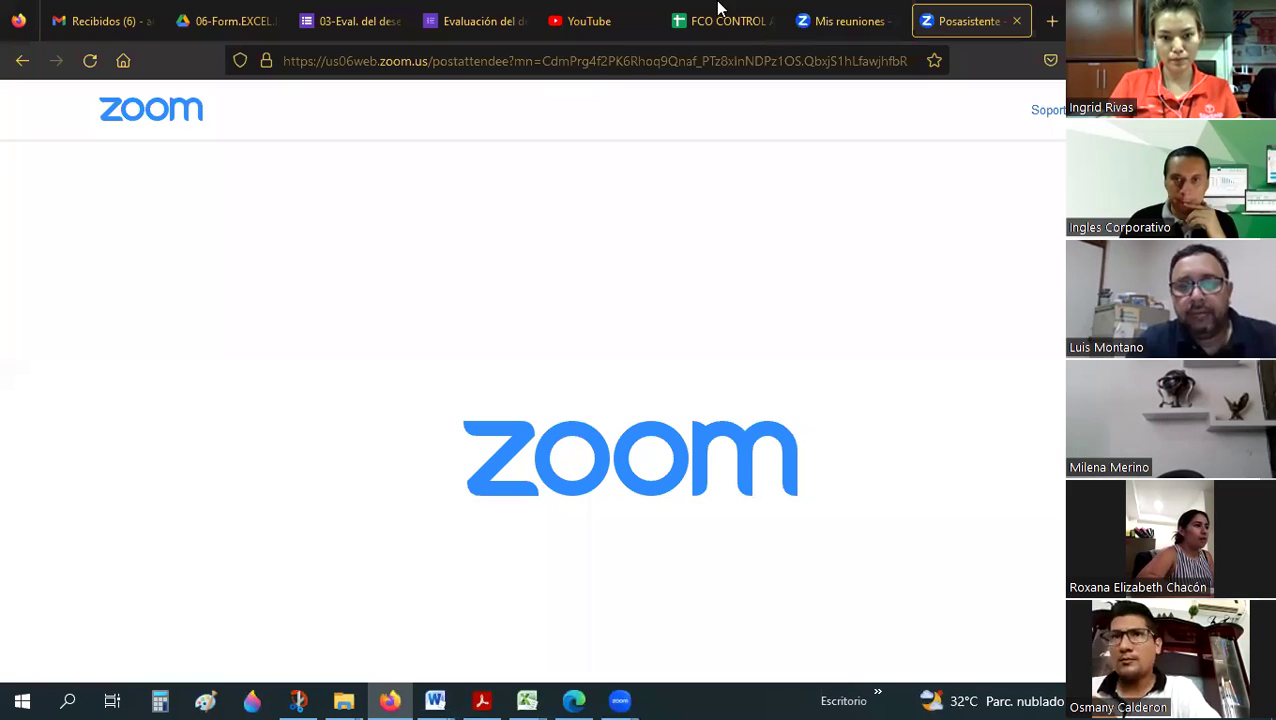
click(718, 10)
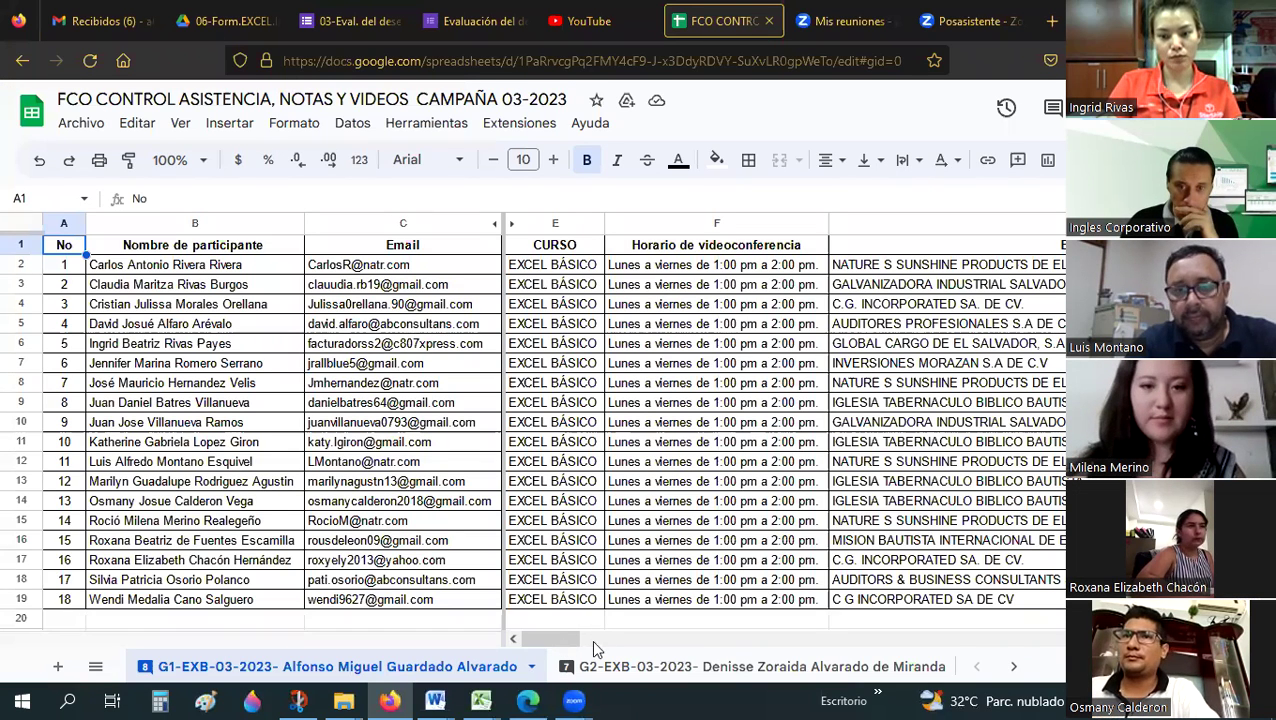
click(652, 641)
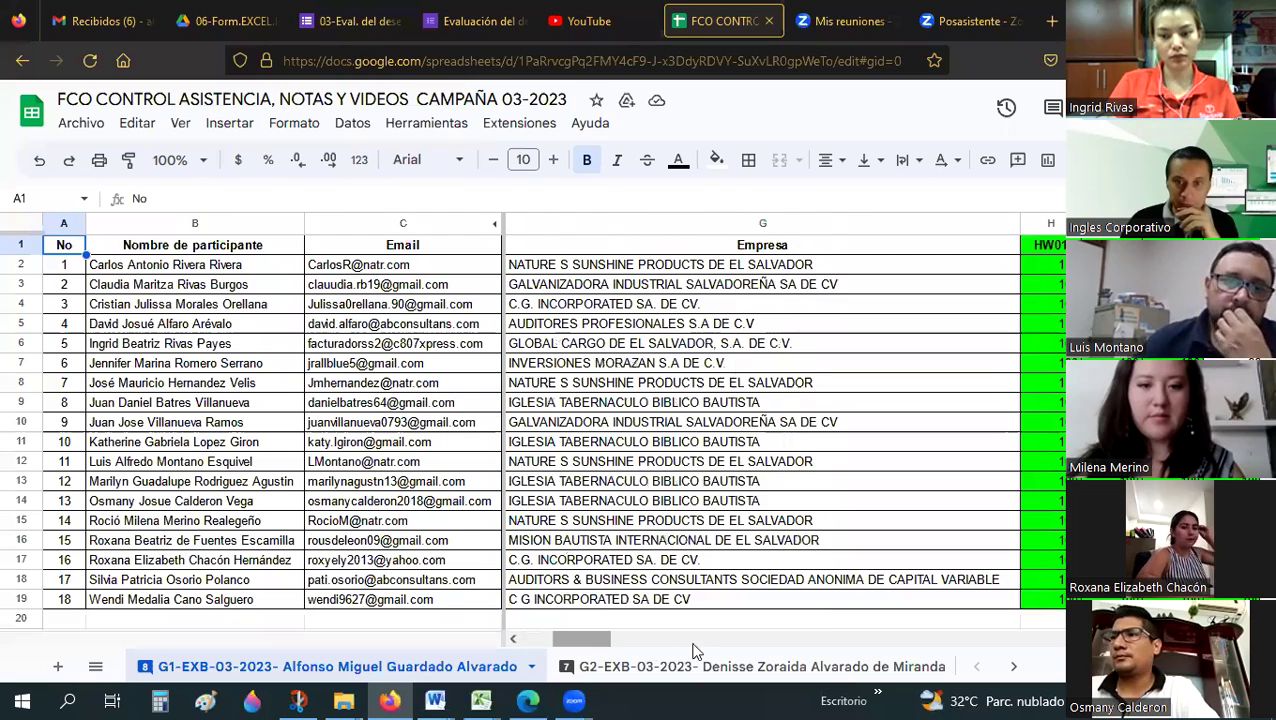
click(683, 636)
click(786, 641)
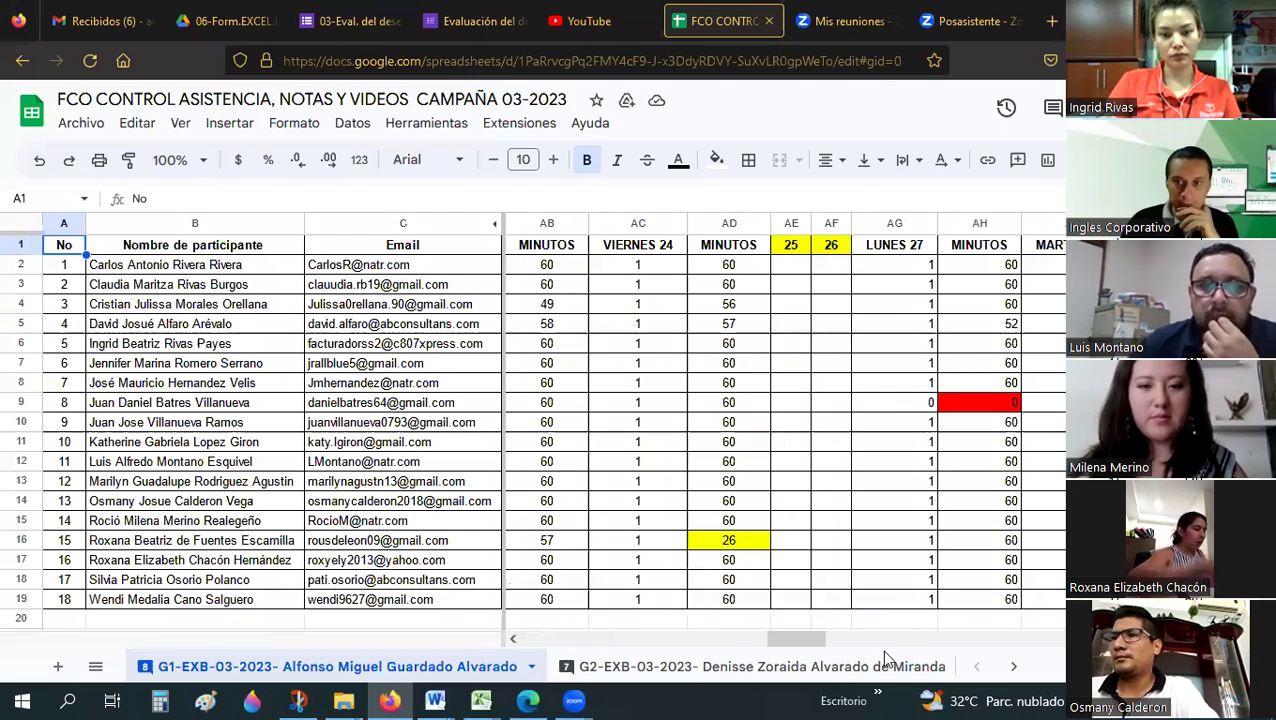
click(892, 641)
click(1030, 641)
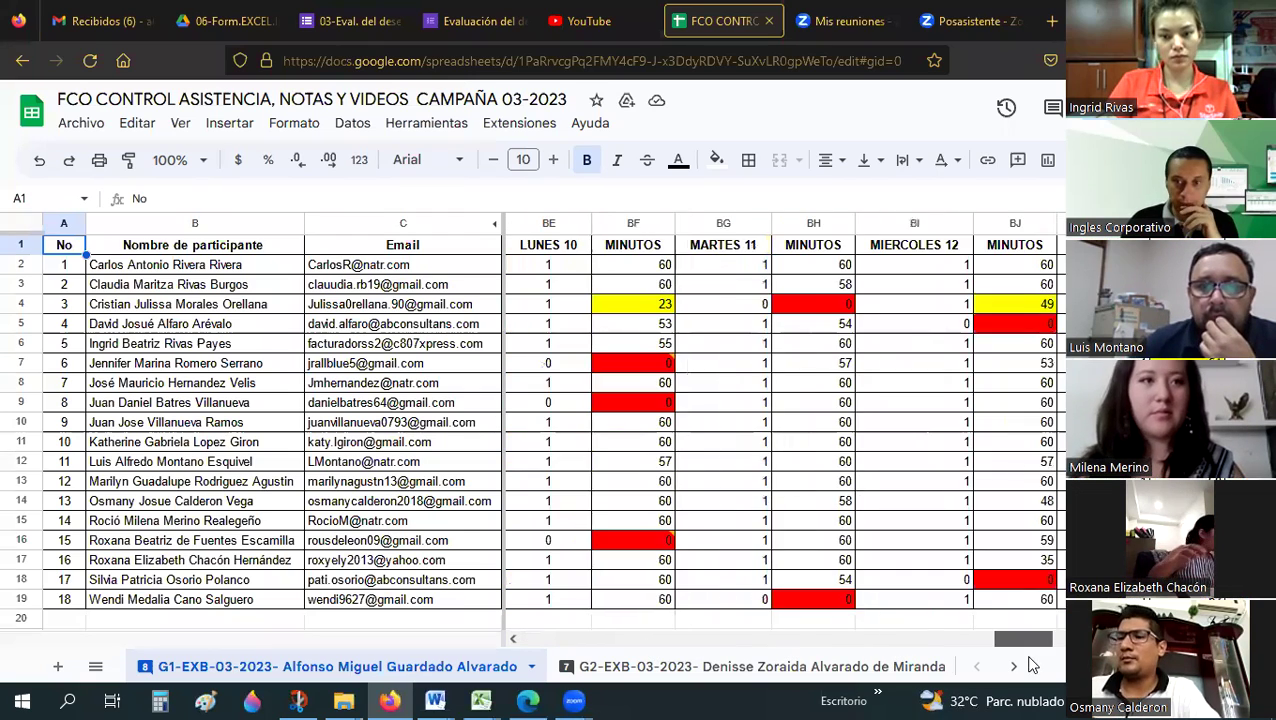
drag(1034, 642, 1062, 642)
scroll(785, 420, right, 5)
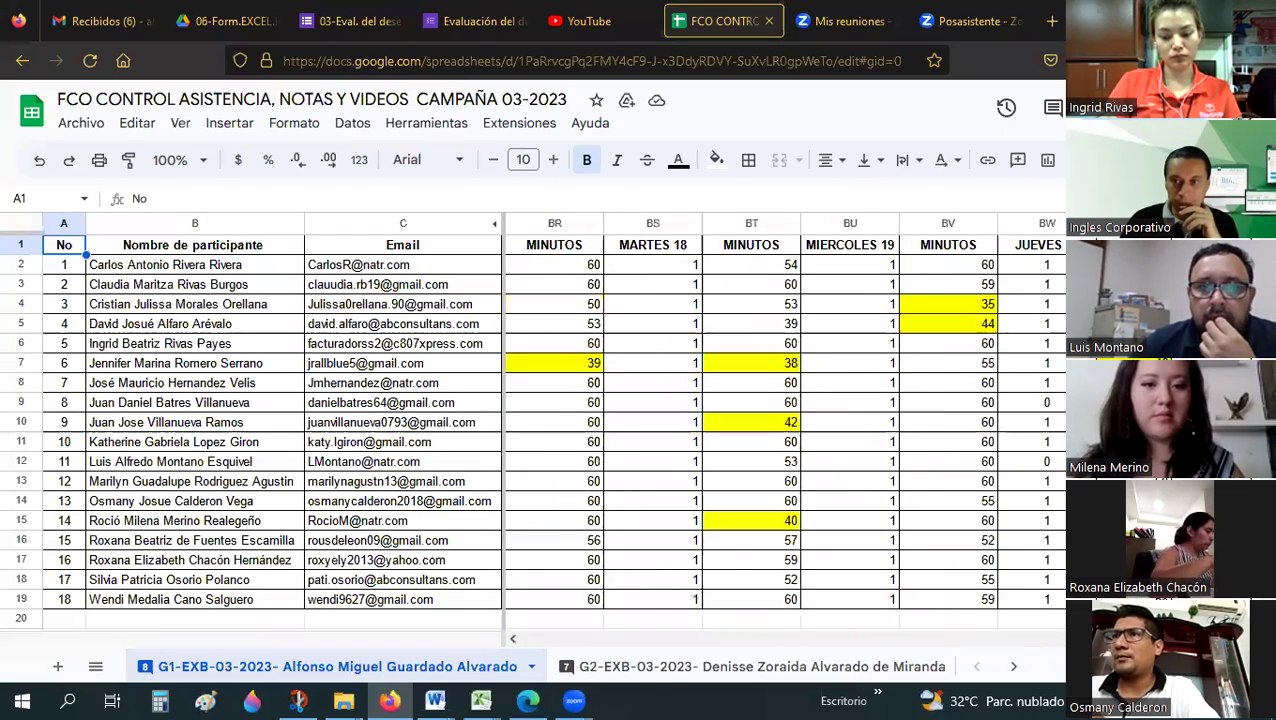
scroll(797, 343, right, 4)
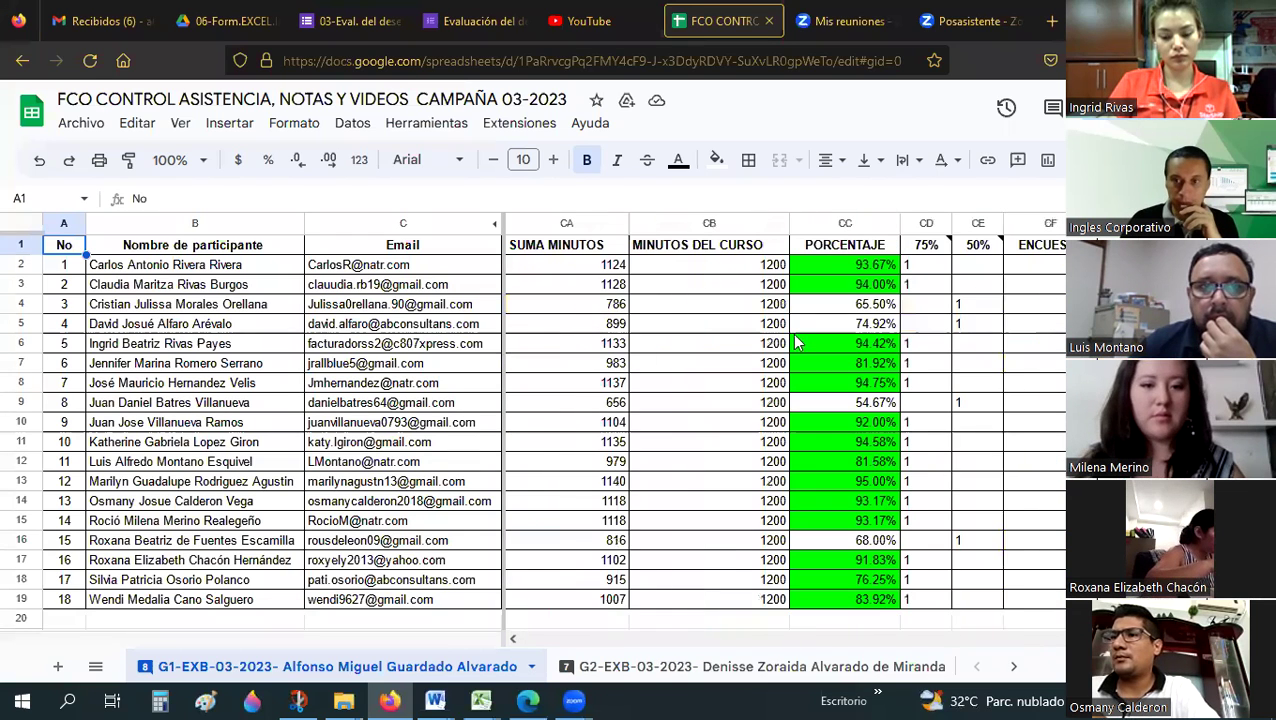
click(515, 642)
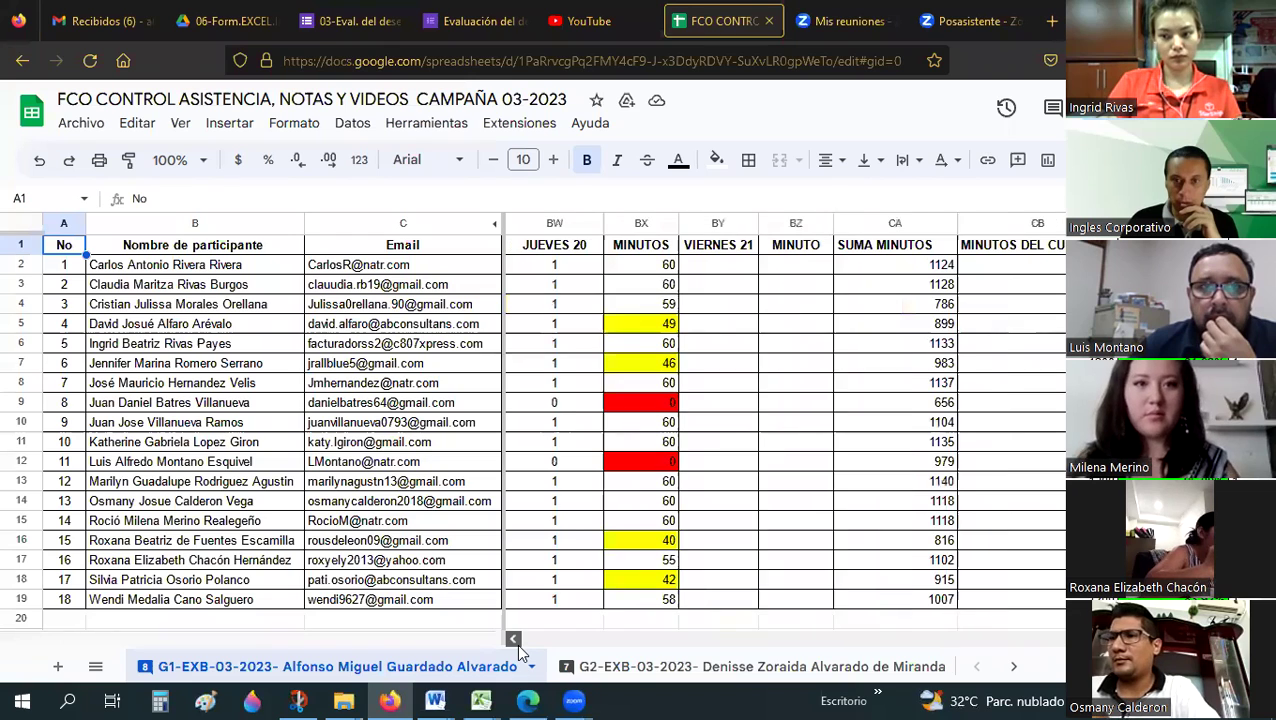
Step: Enter VIERNES 21 attendance 1, 0, 1, 0, 1, 1, 1, 1, 1 down from BY2 for participants 1–9
click(719, 268)
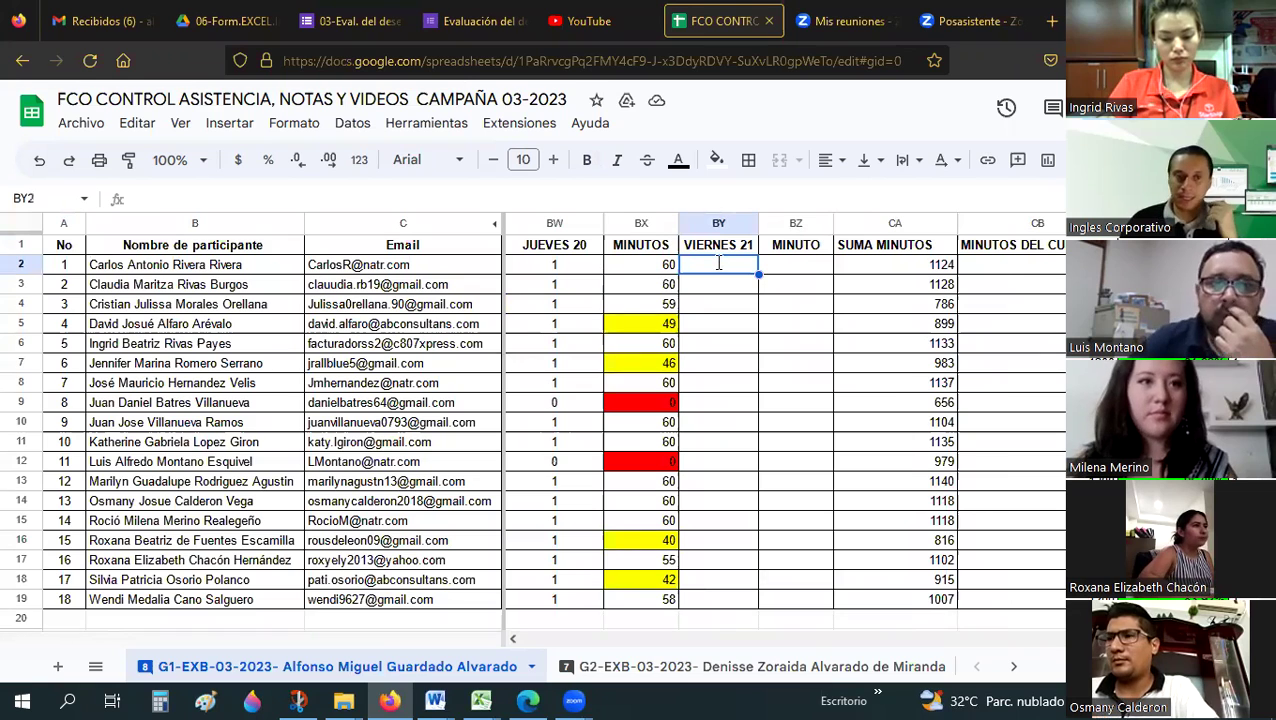
text(1)
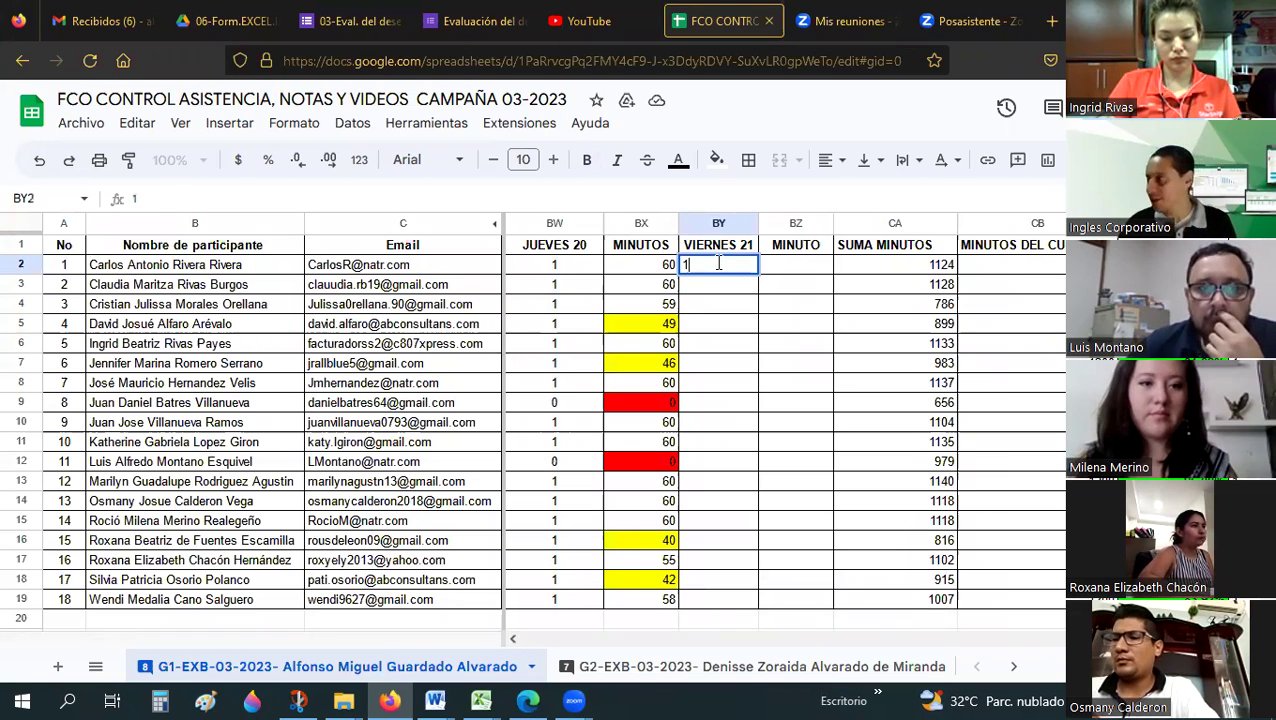
key(Return)
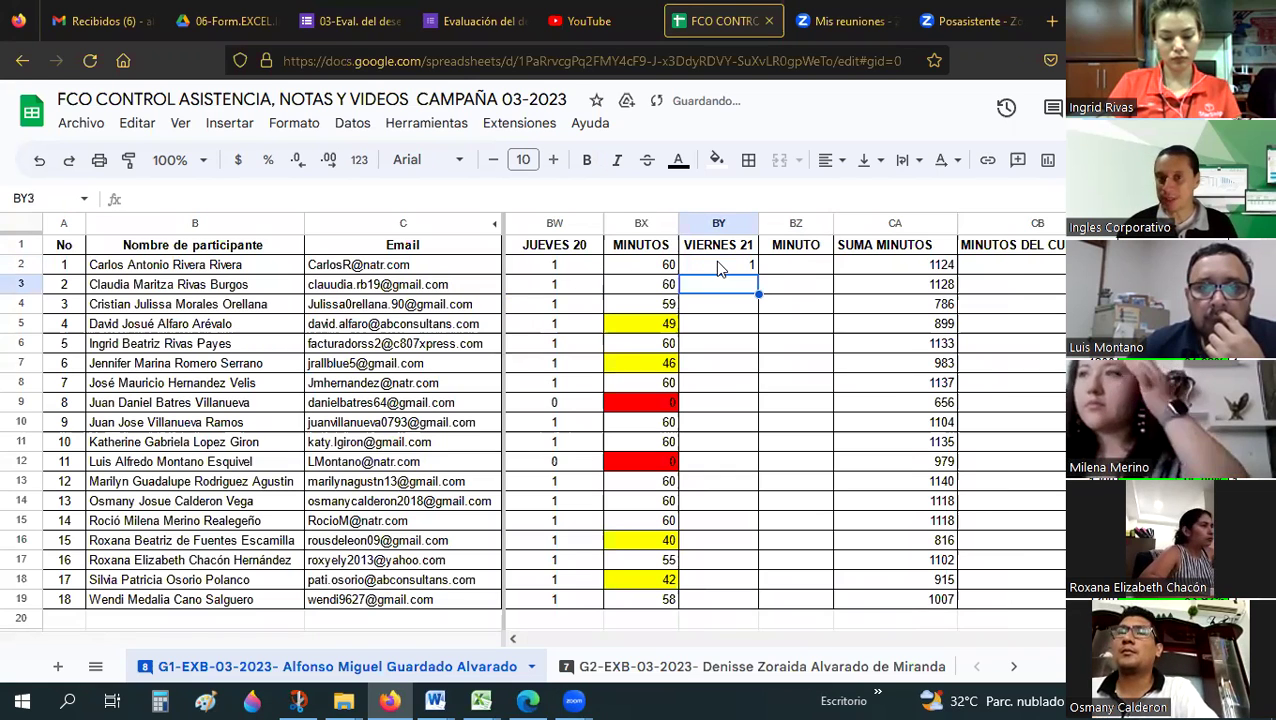
text(0)
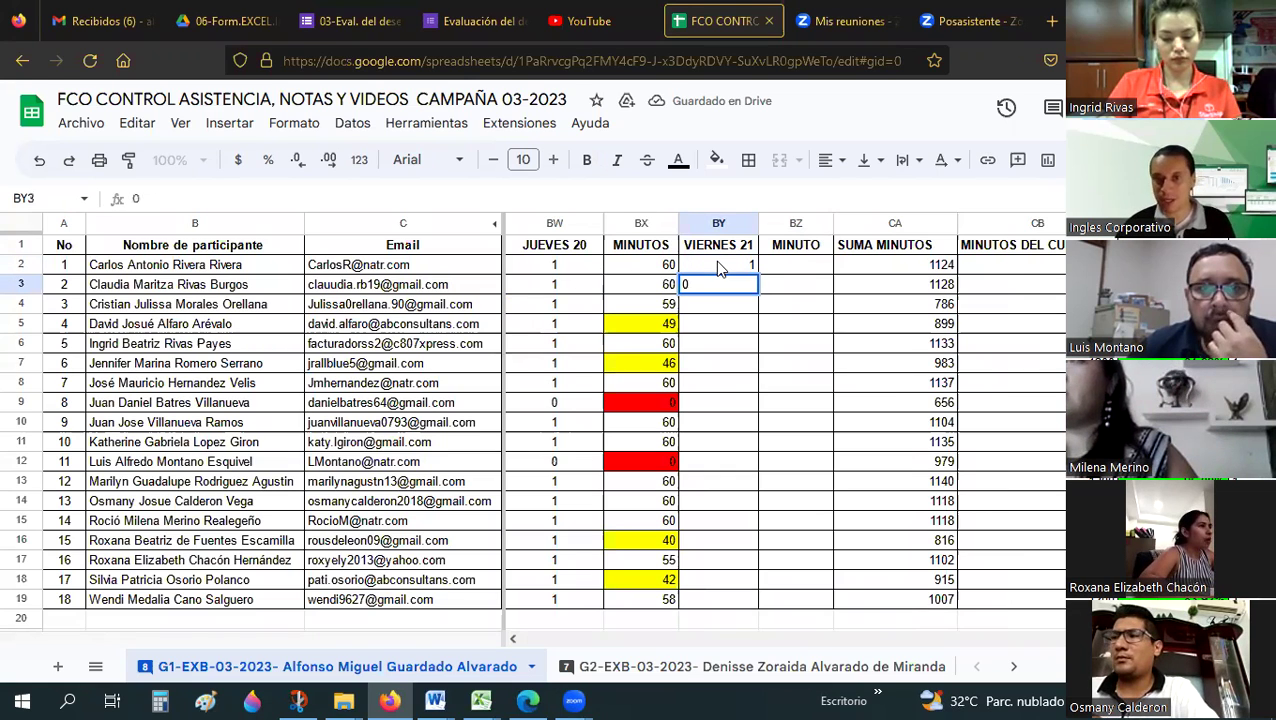
key(Return)
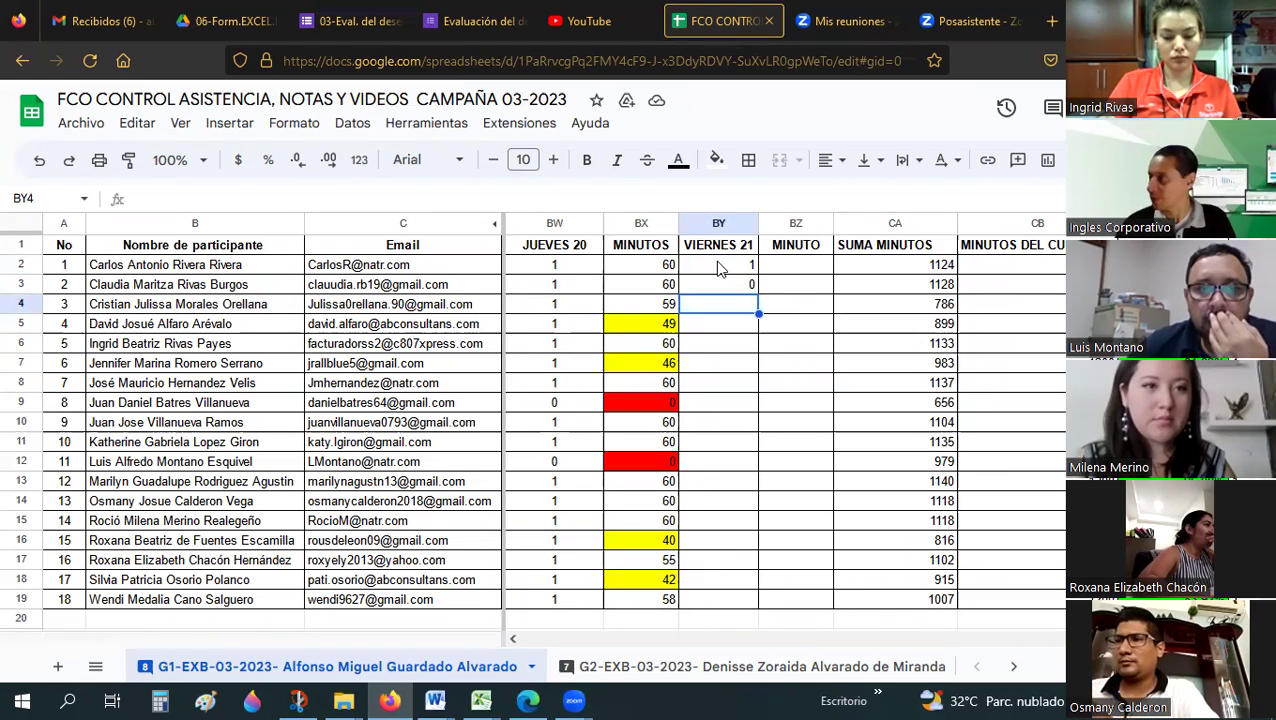
text(1)
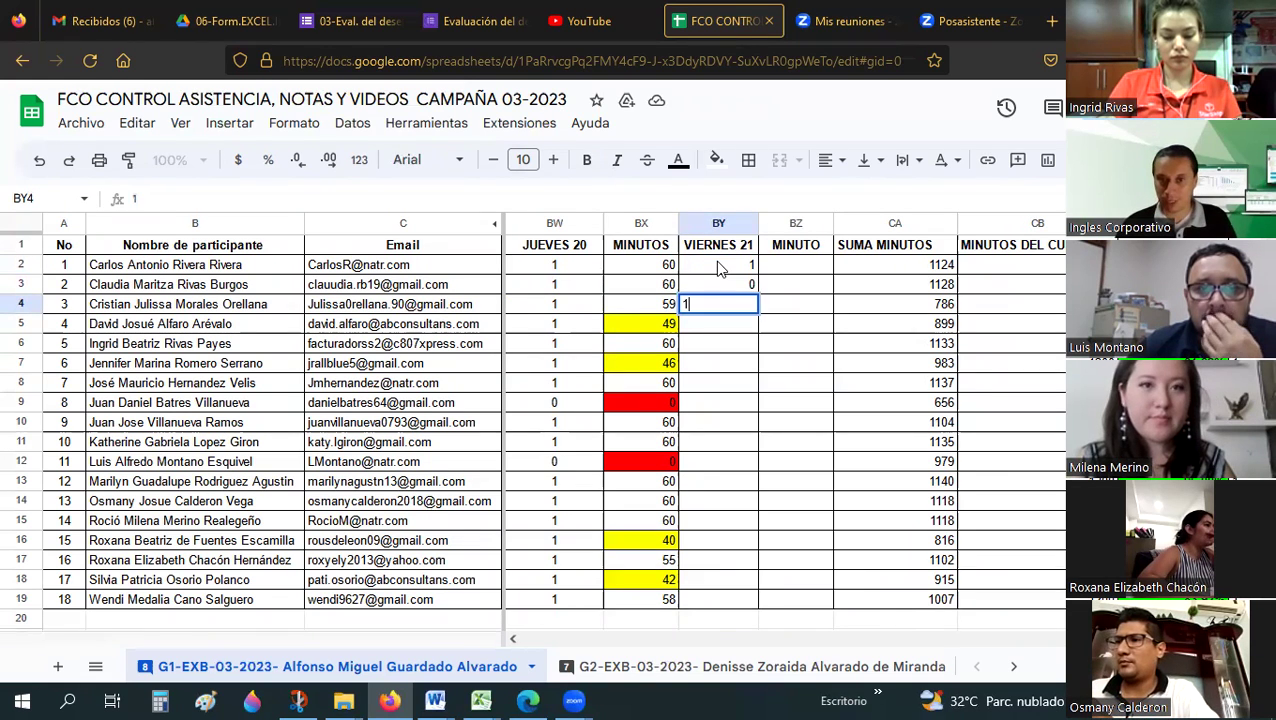
key(Return)
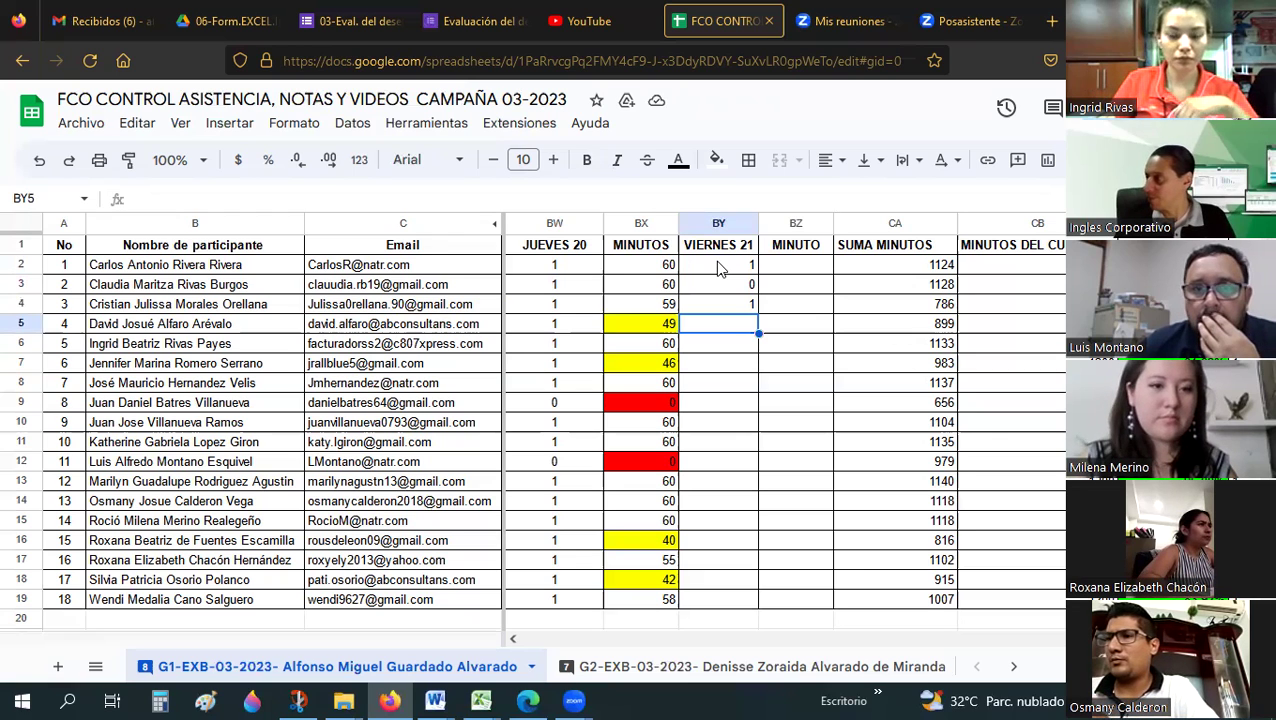
text(0)
key(Return)
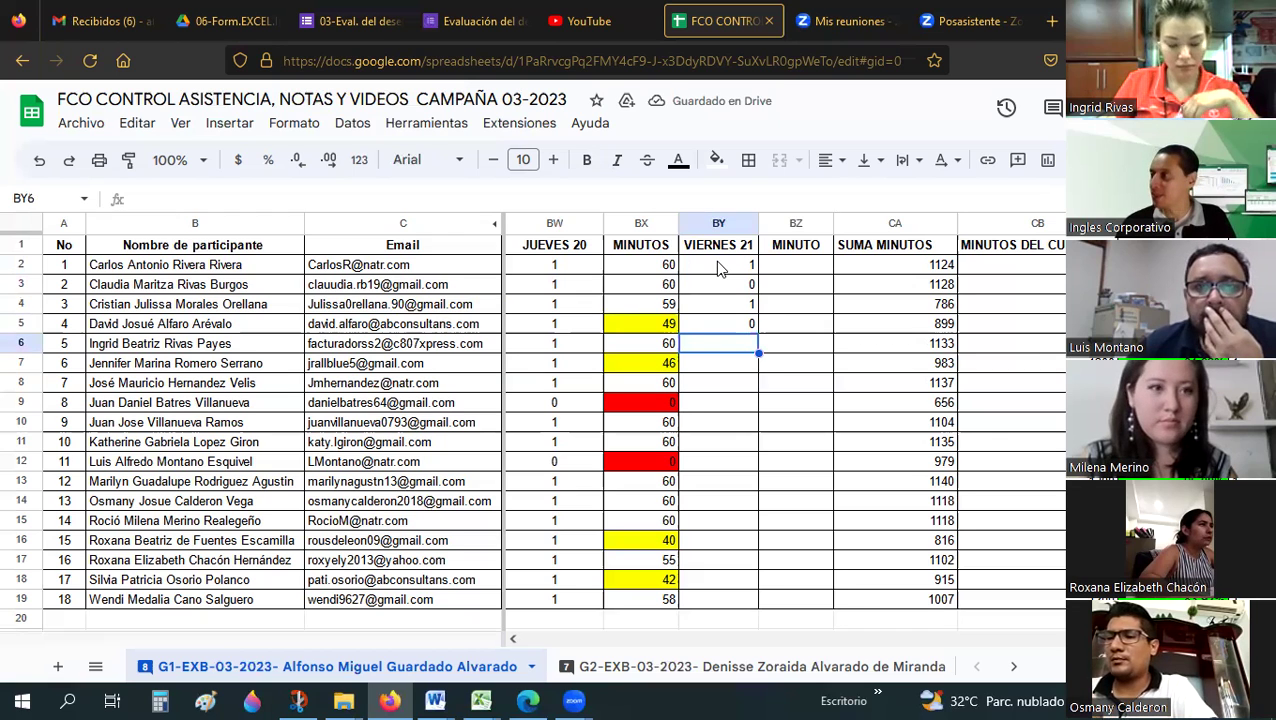
text(1)
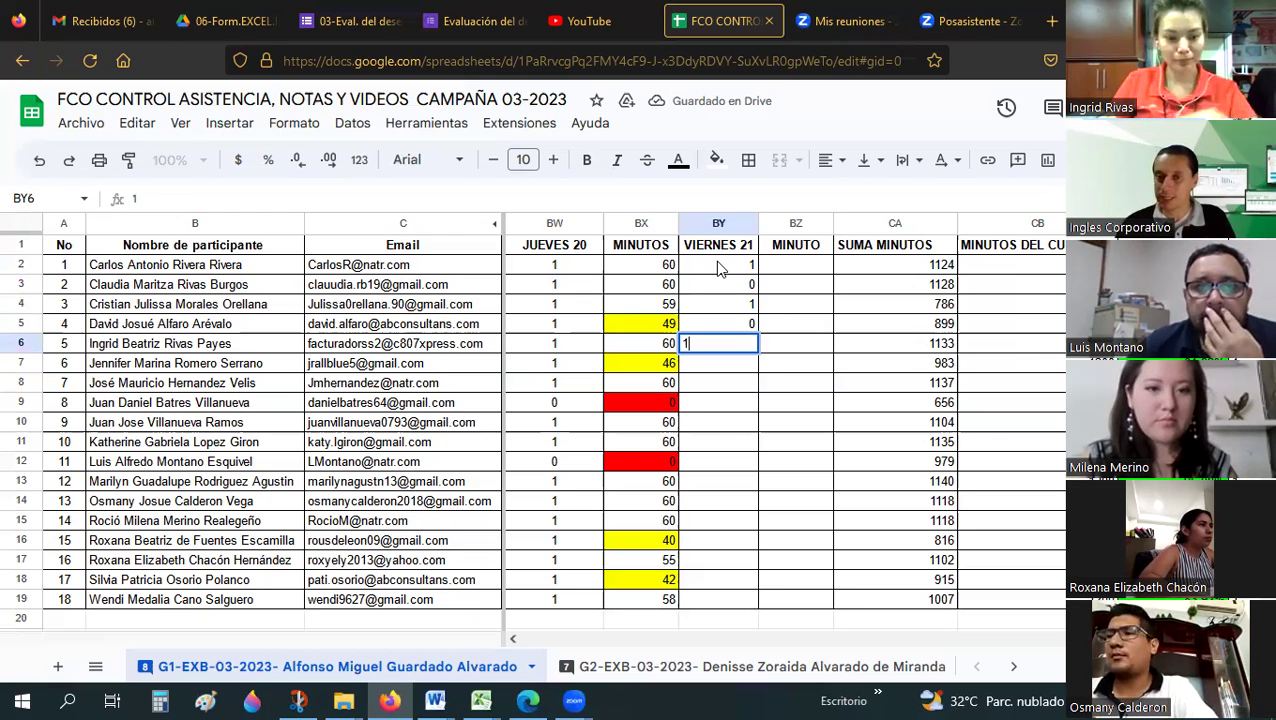
key(Return)
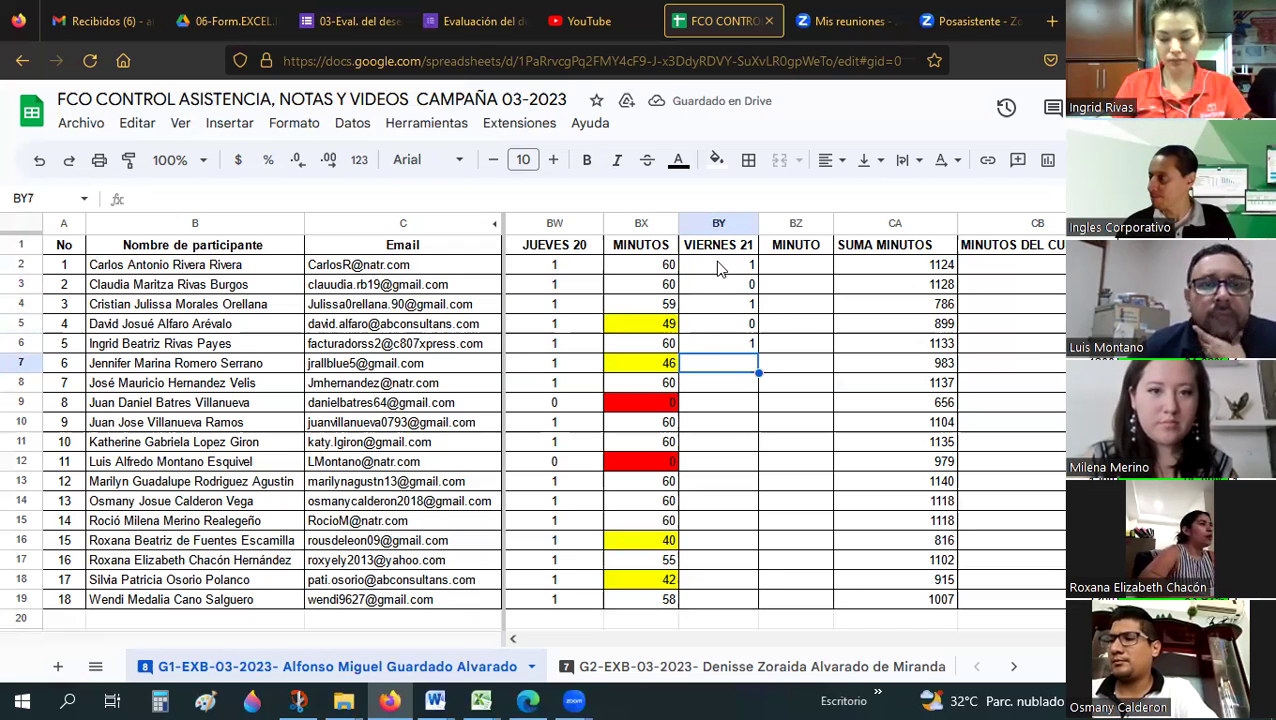
text(1)
key(Return)
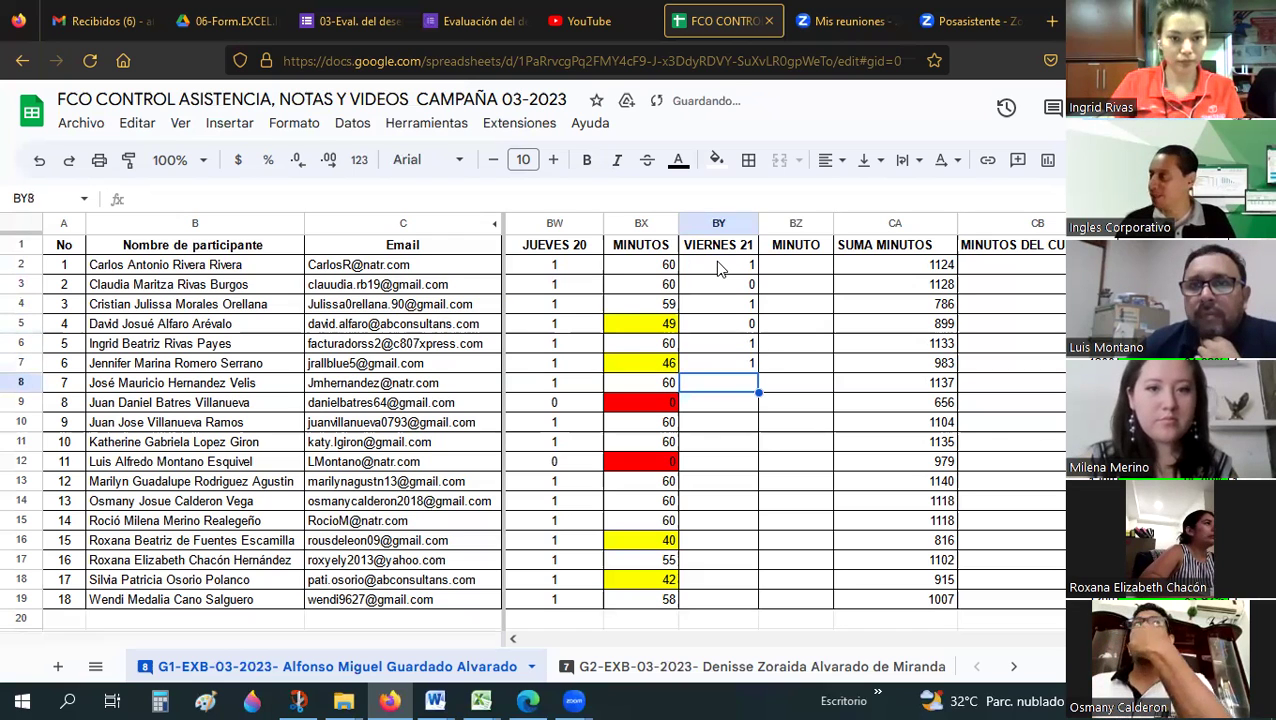
text(1)
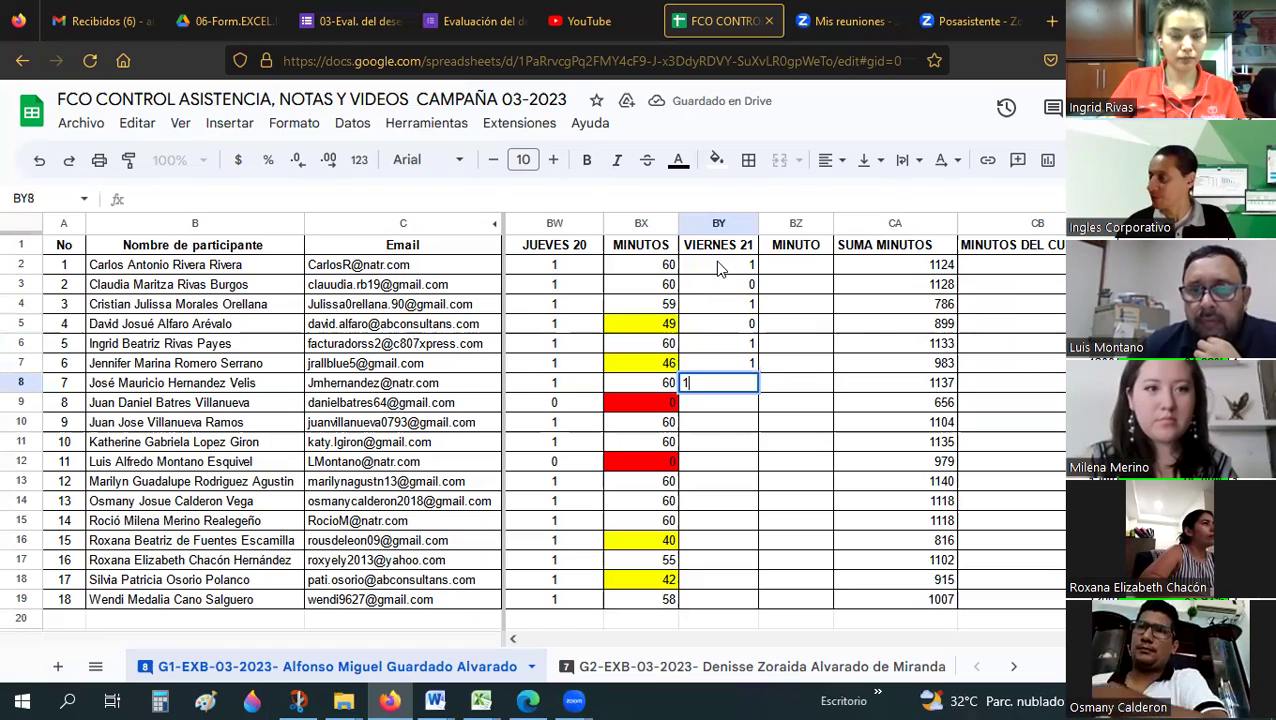
key(Return)
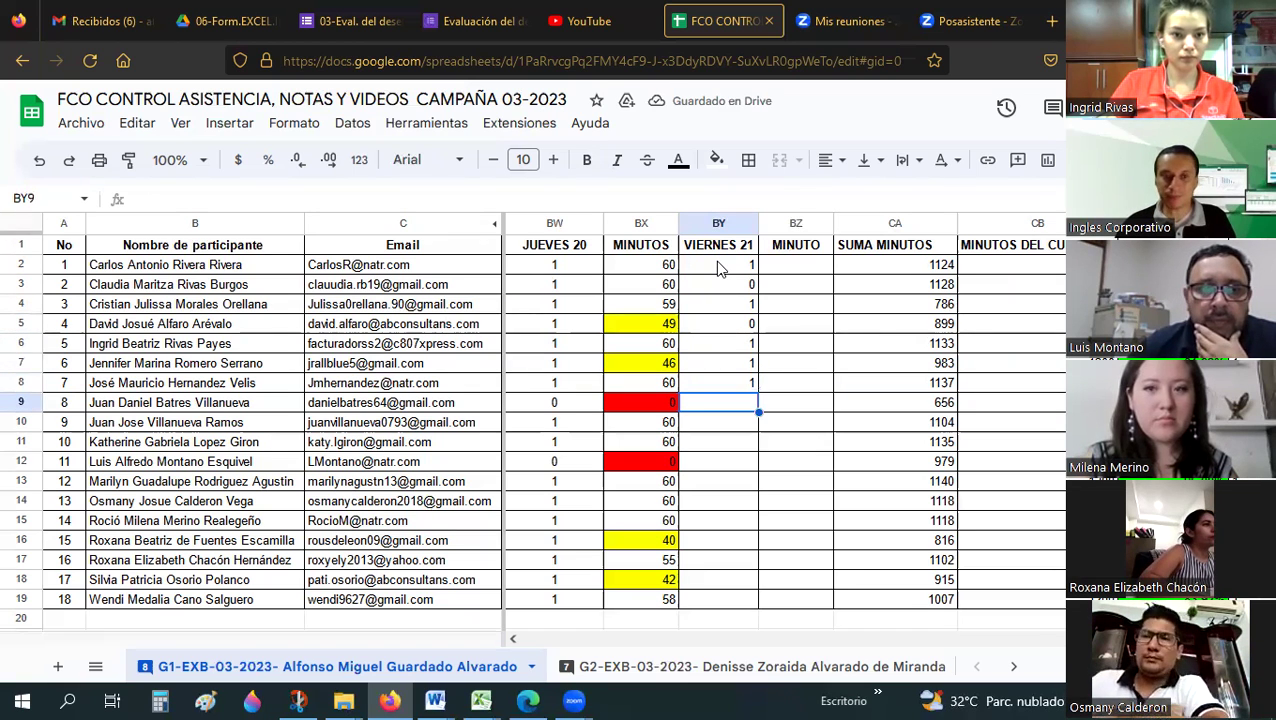
text(1)
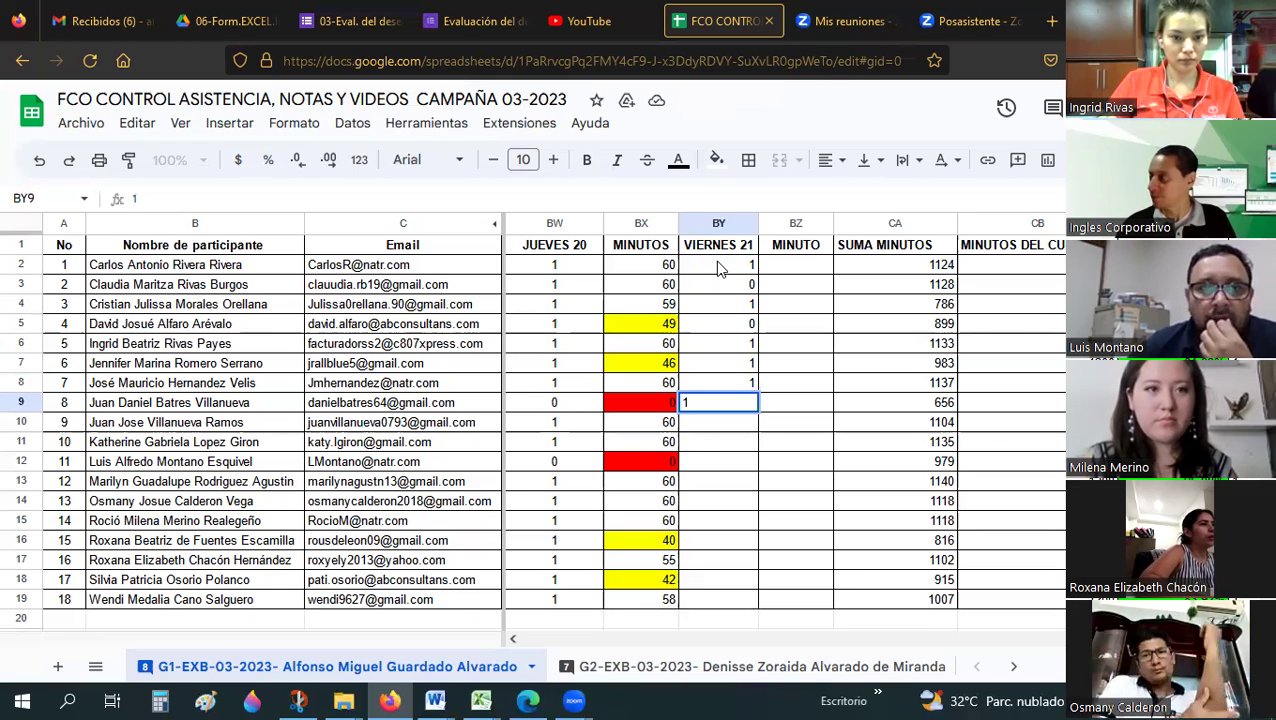
key(Return)
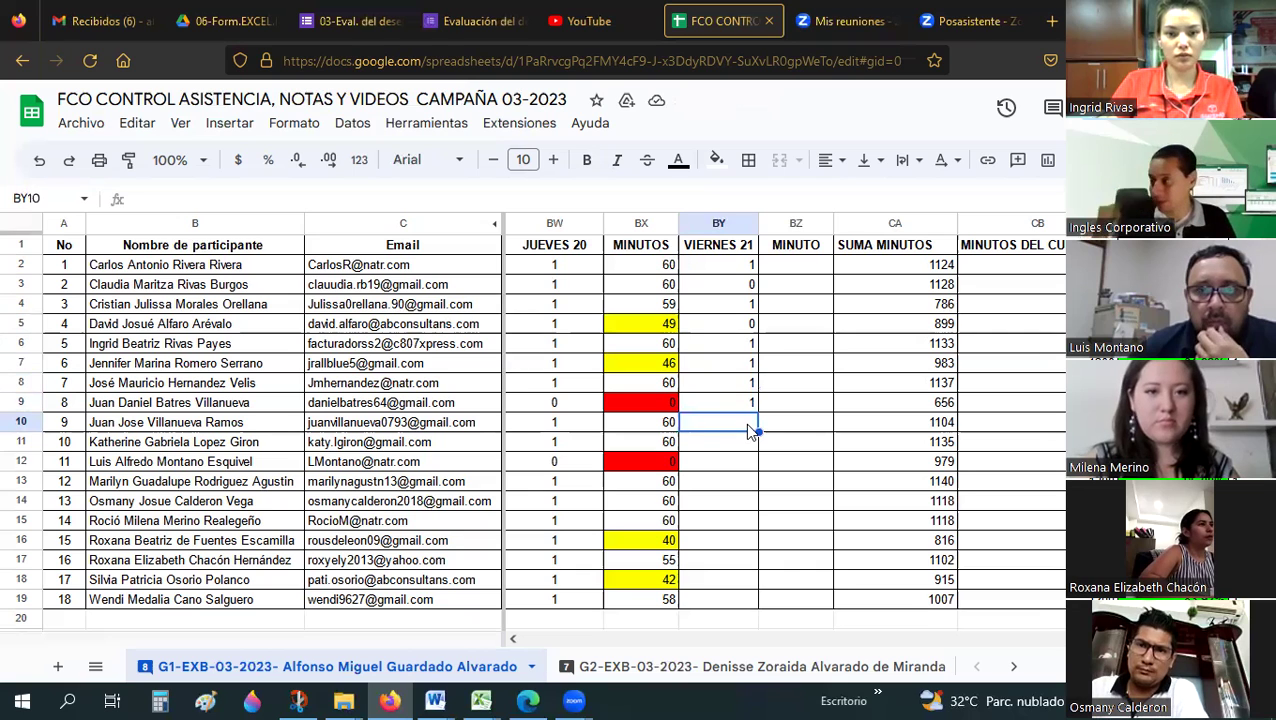
text(1)
key(Return)
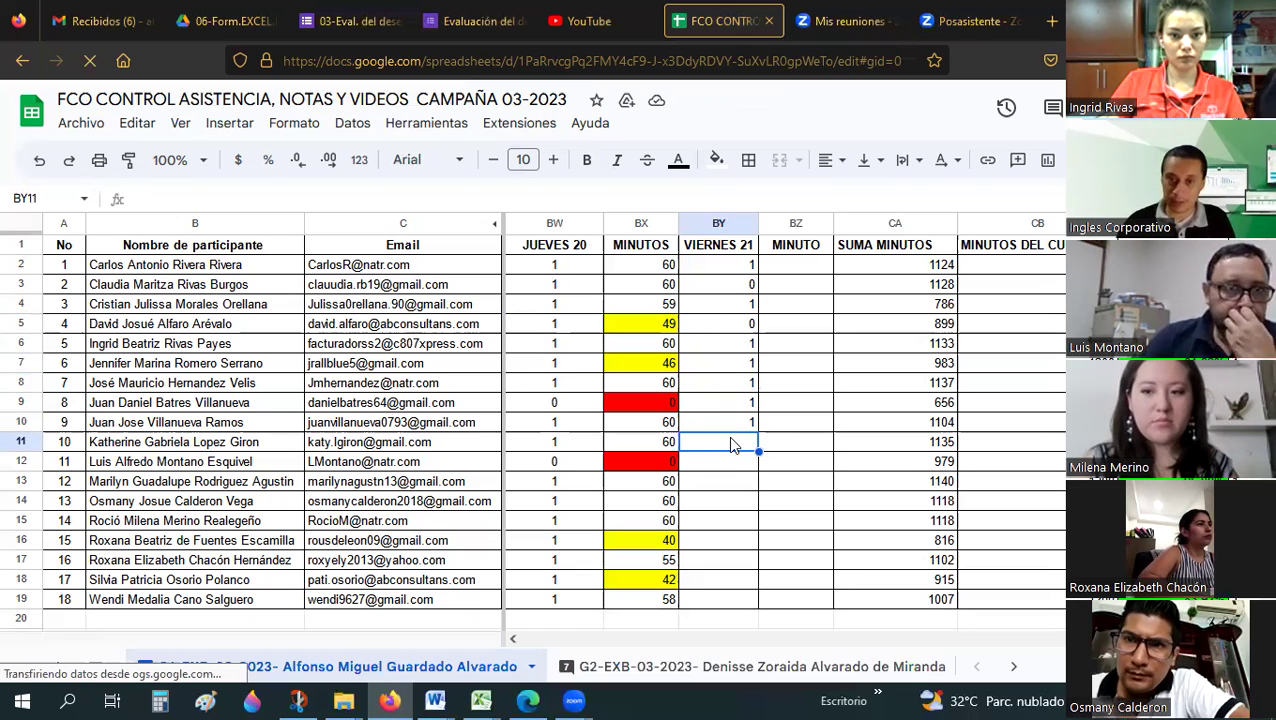
Step: Mark 1 for the next participants in the VIERNES 21 column down through BY14
text(1)
key(Return)
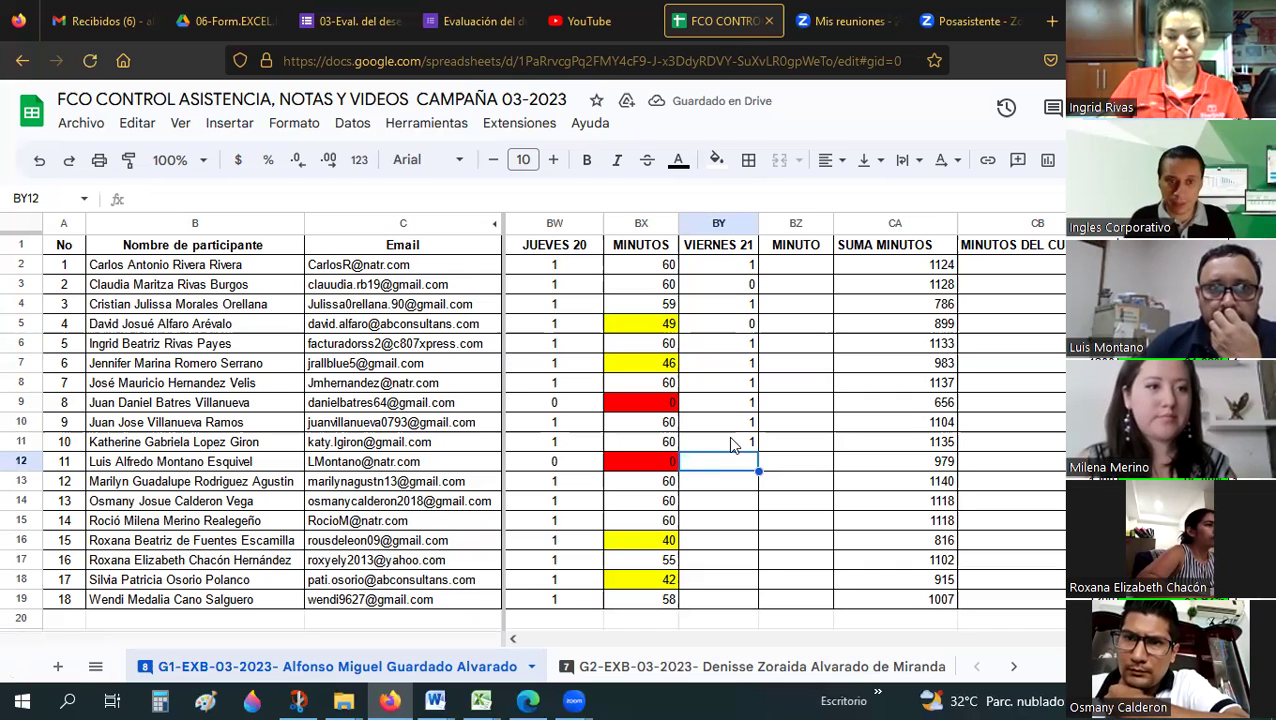
key(Down)
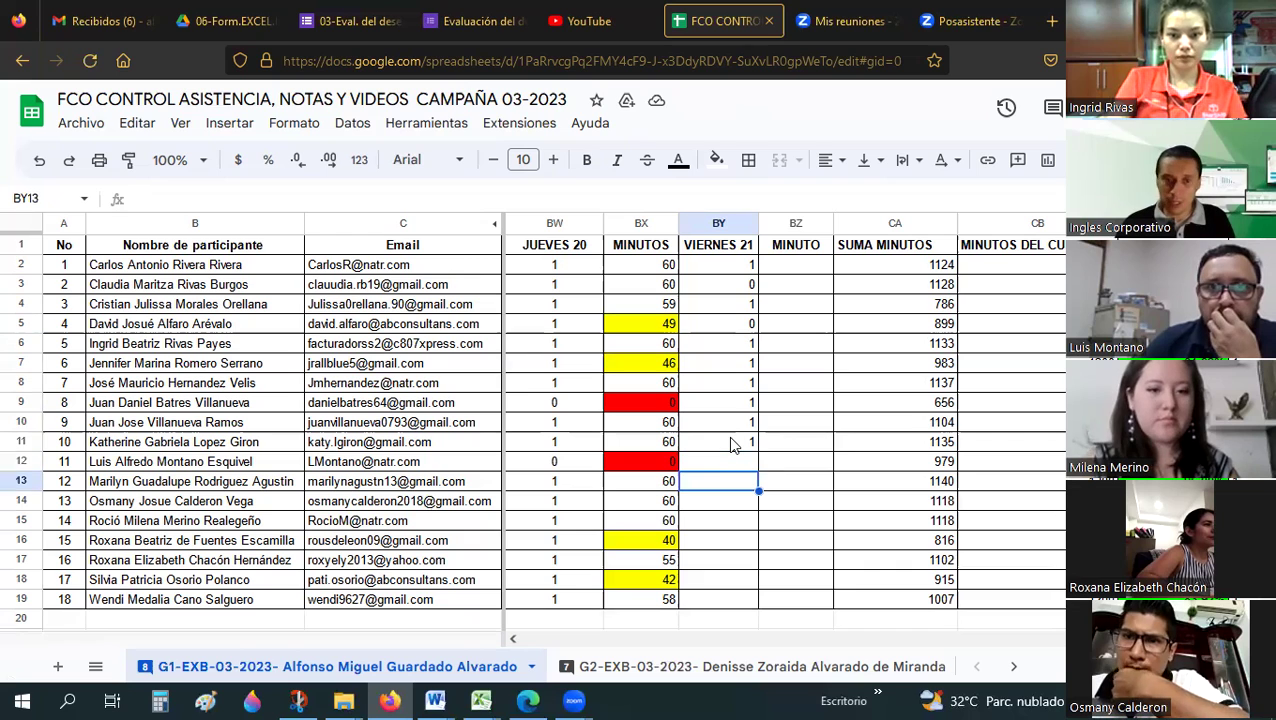
text(1)
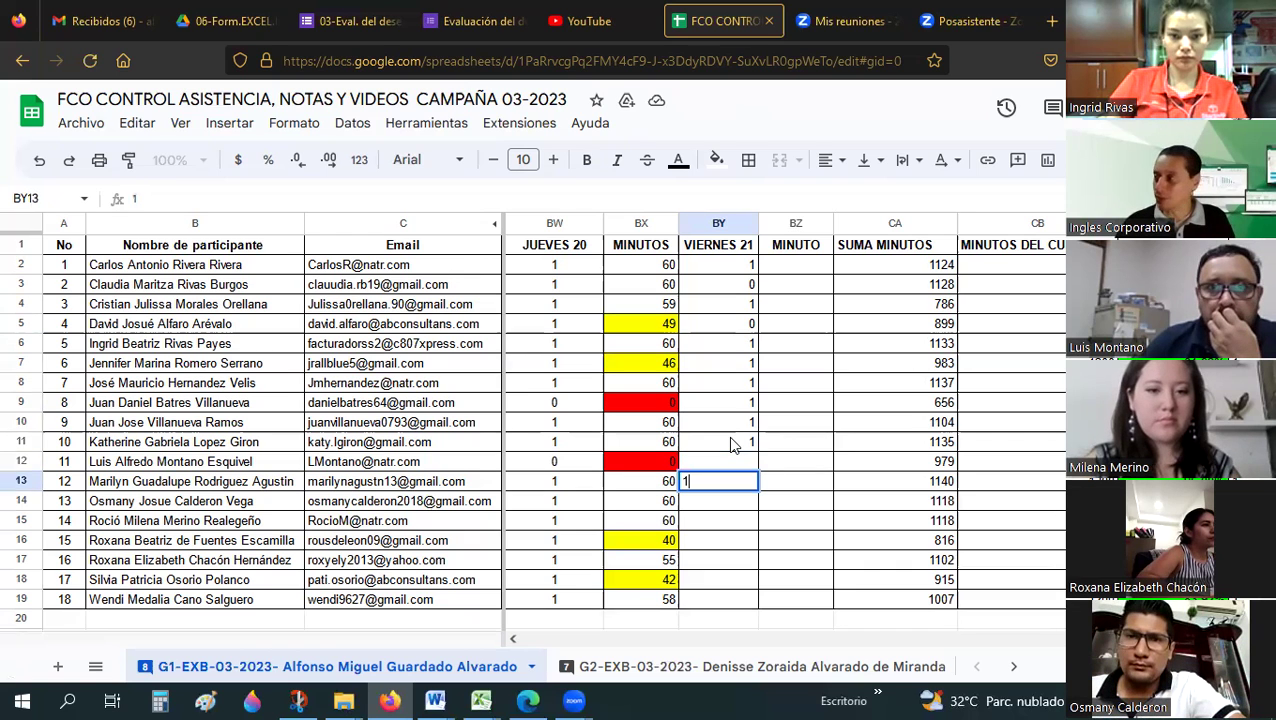
key(Up)
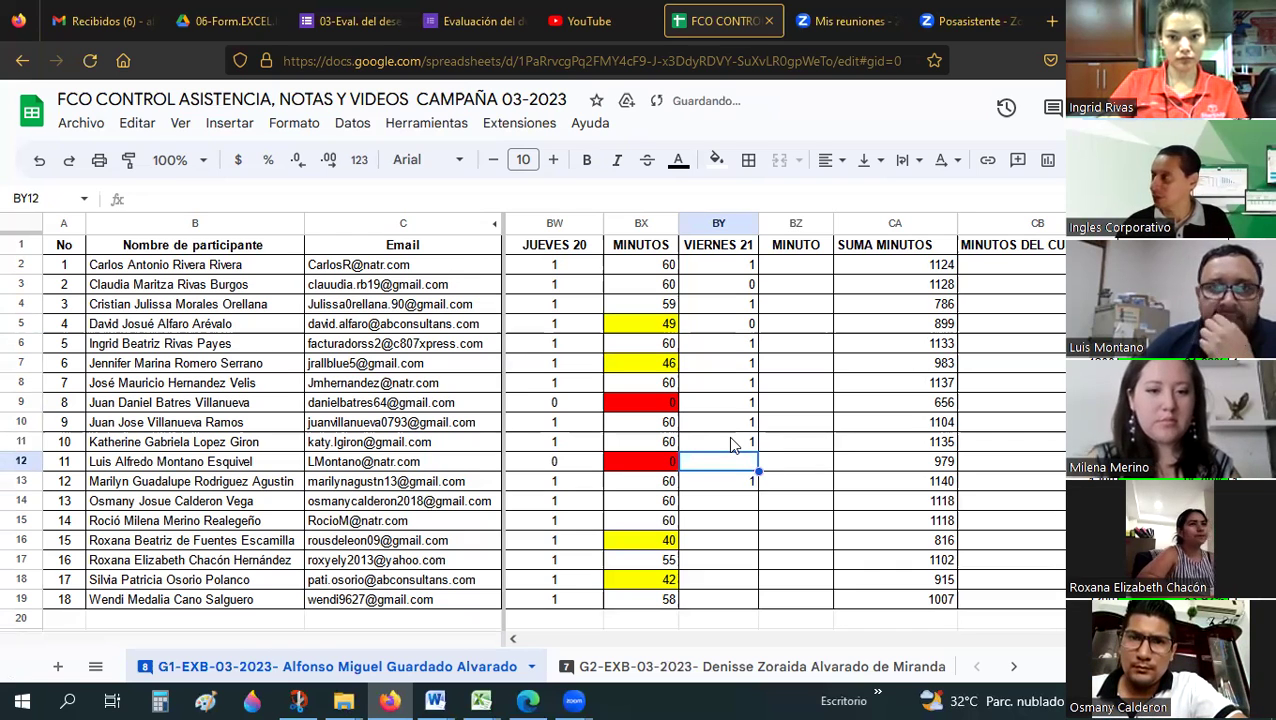
text(1)
key(Return)
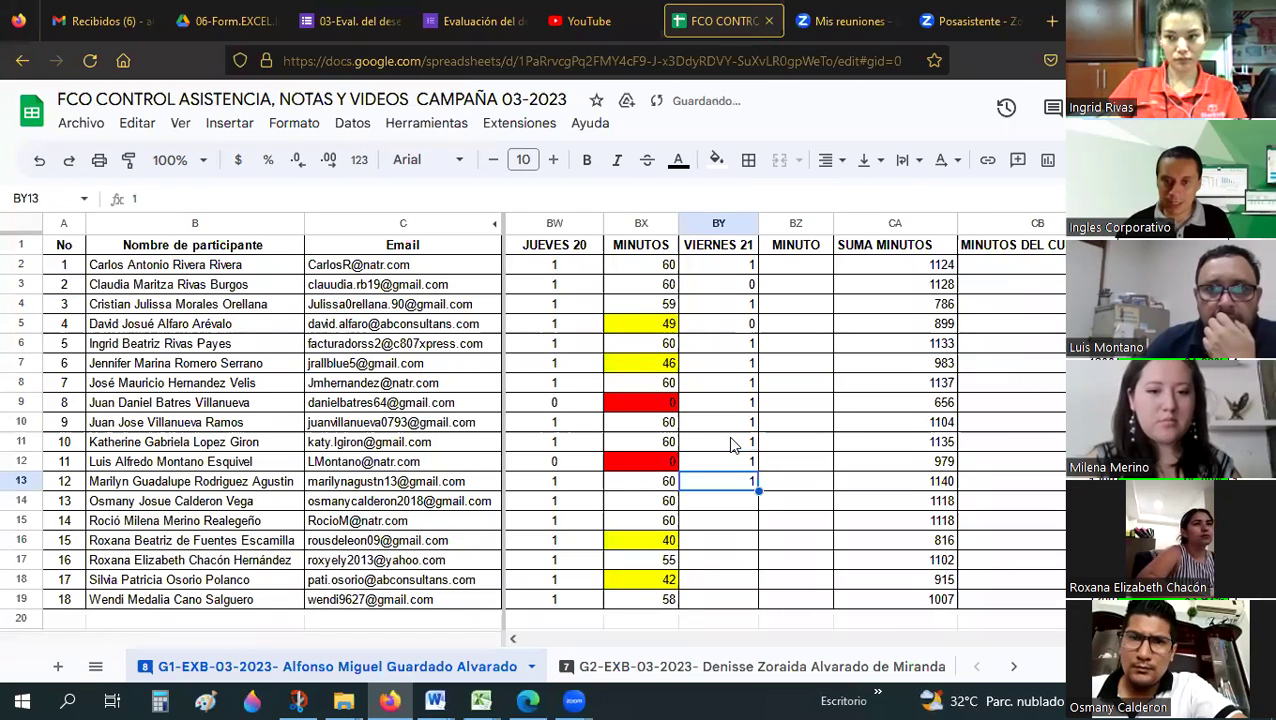
key(Down)
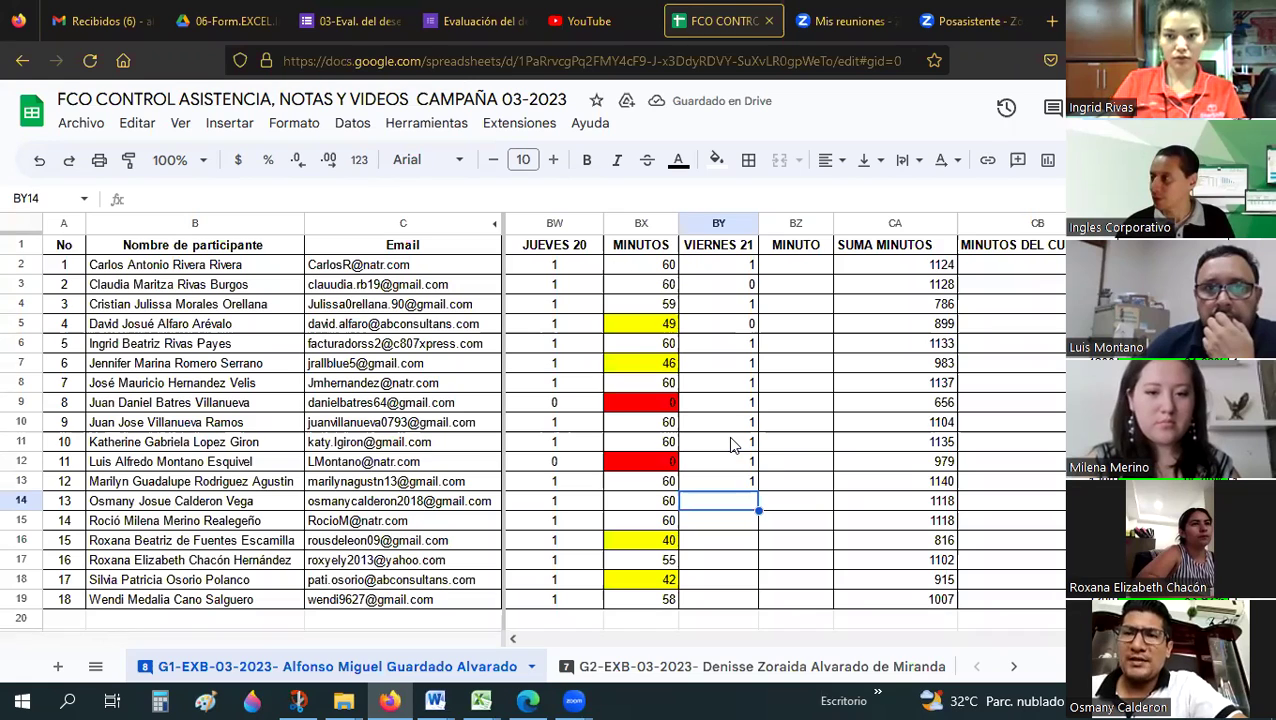
text(1)
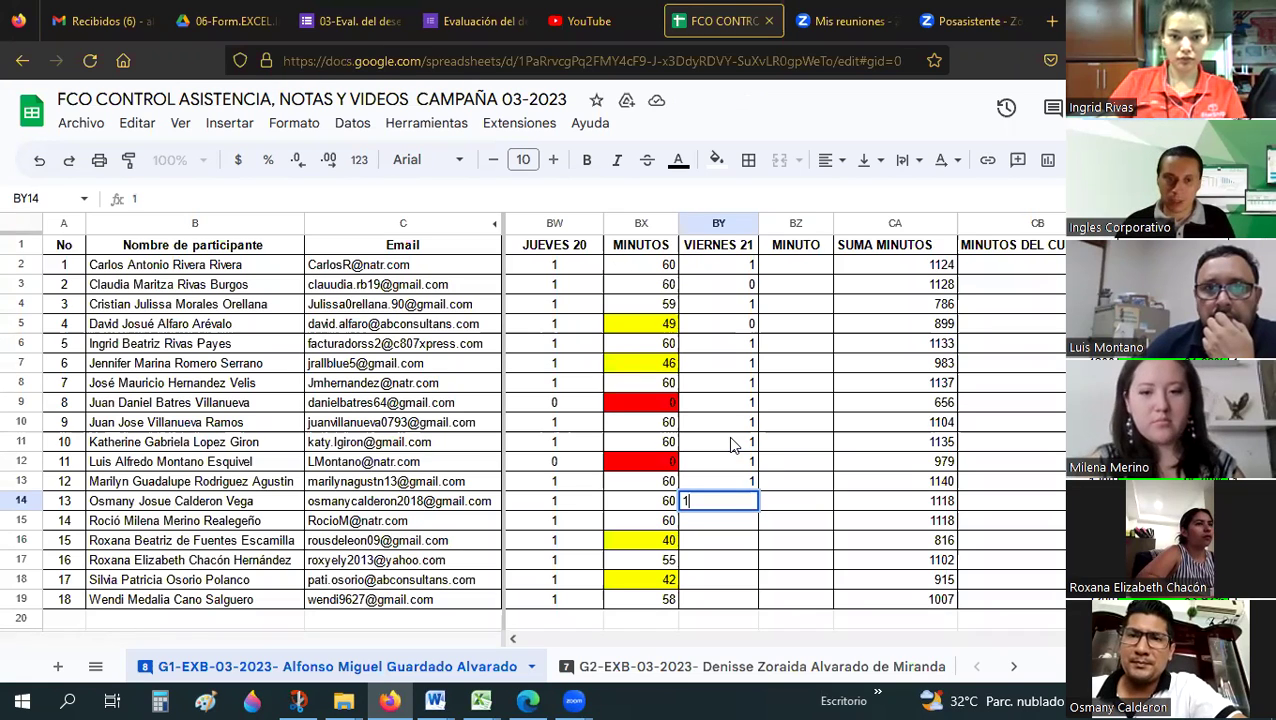
key(Return)
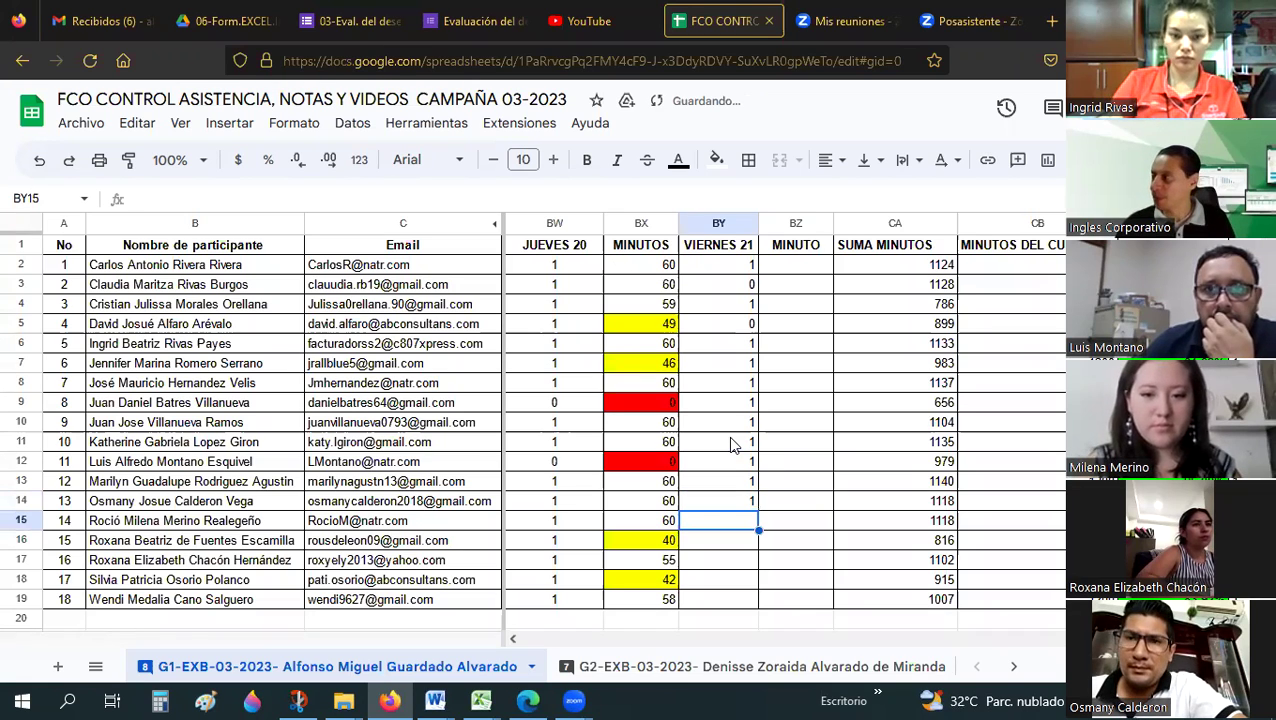
Step: Enter 1, 0, 1, 0, 1 in cells BY15 through BY19
key(Return)
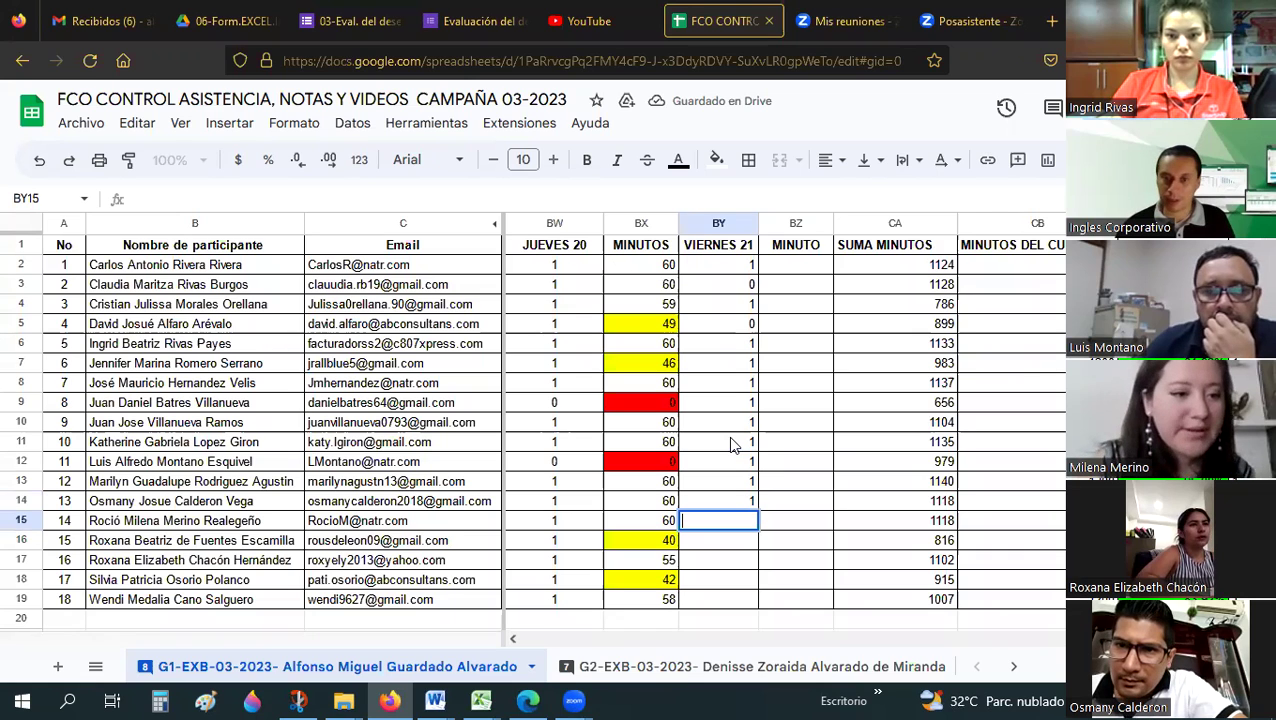
text(1)
key(Return)
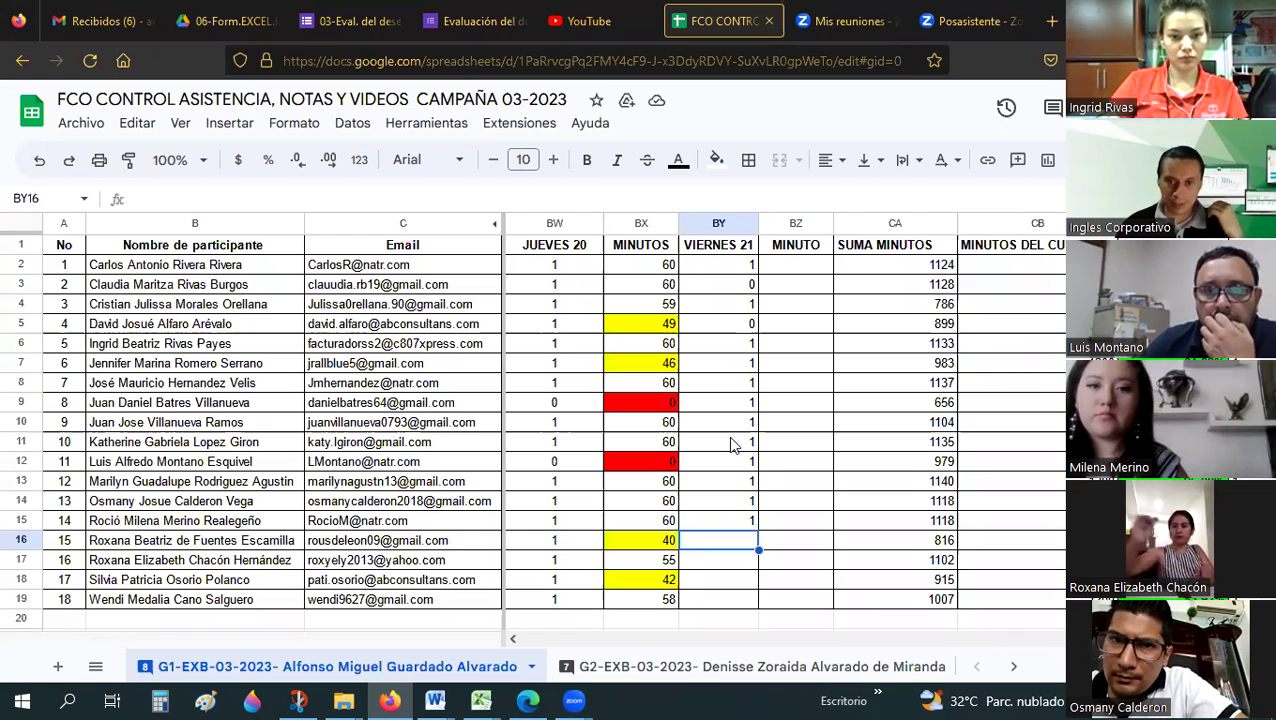
text(0)
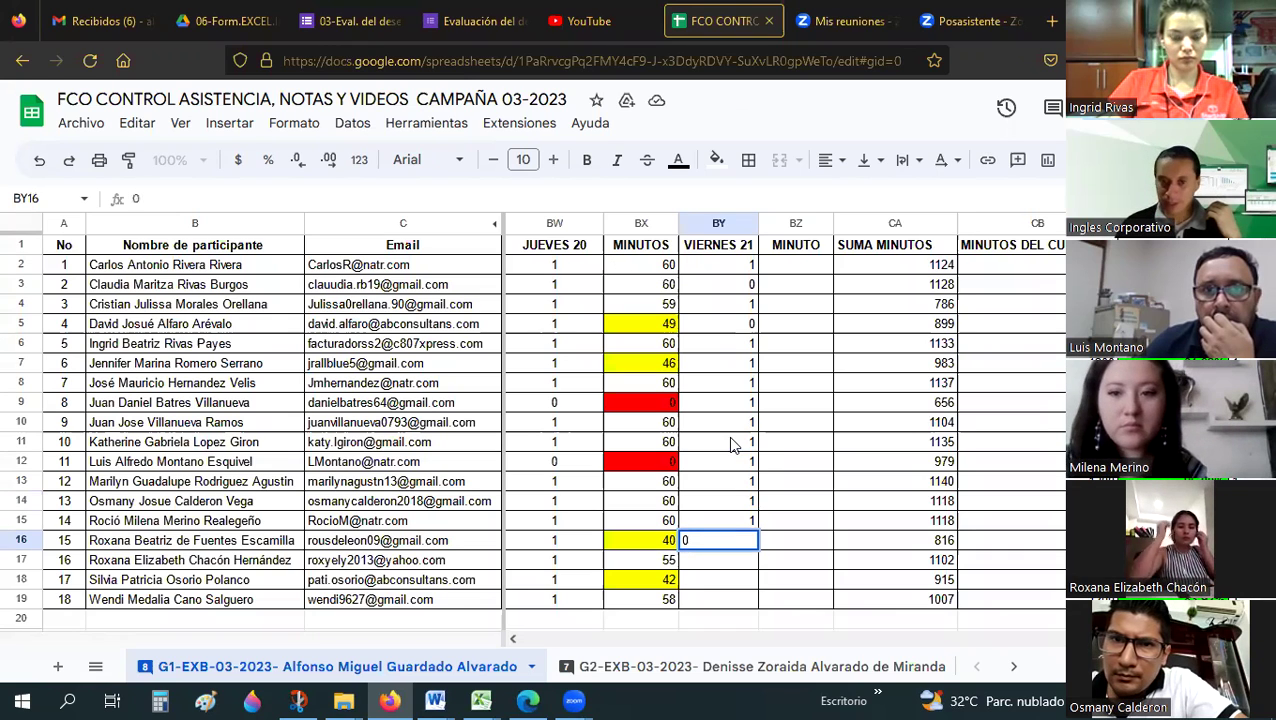
key(Return)
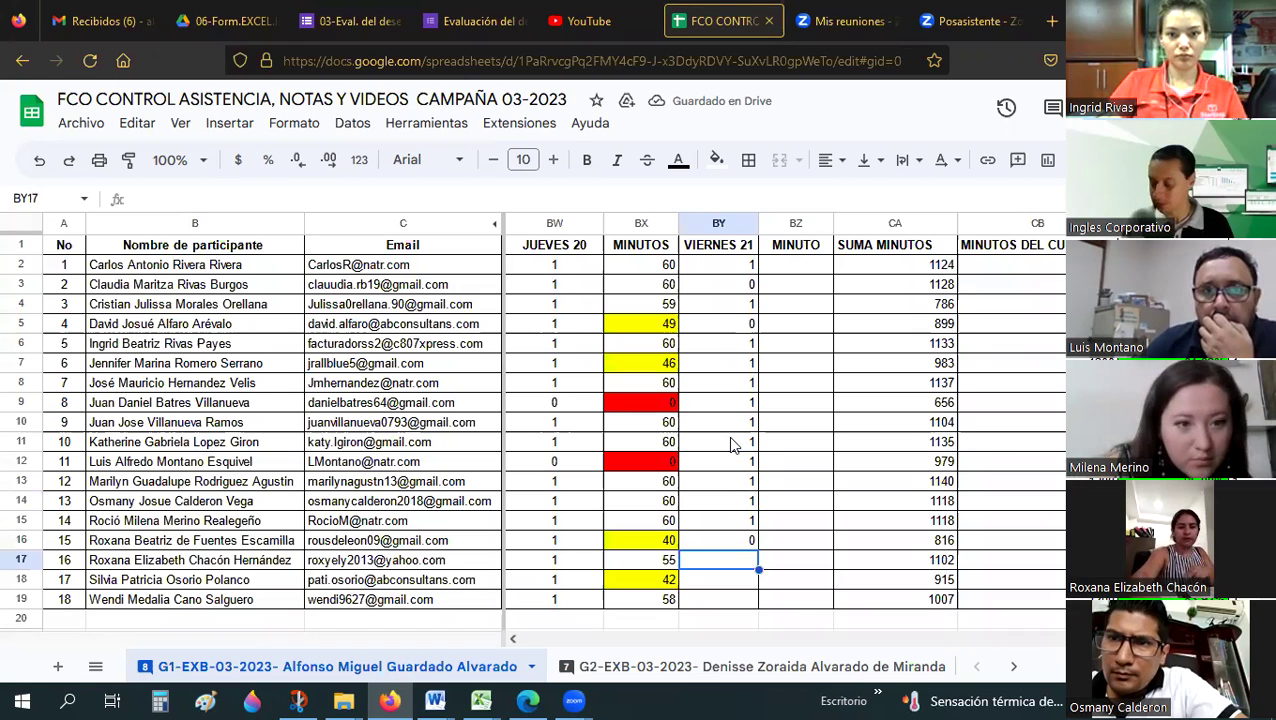
text(1)
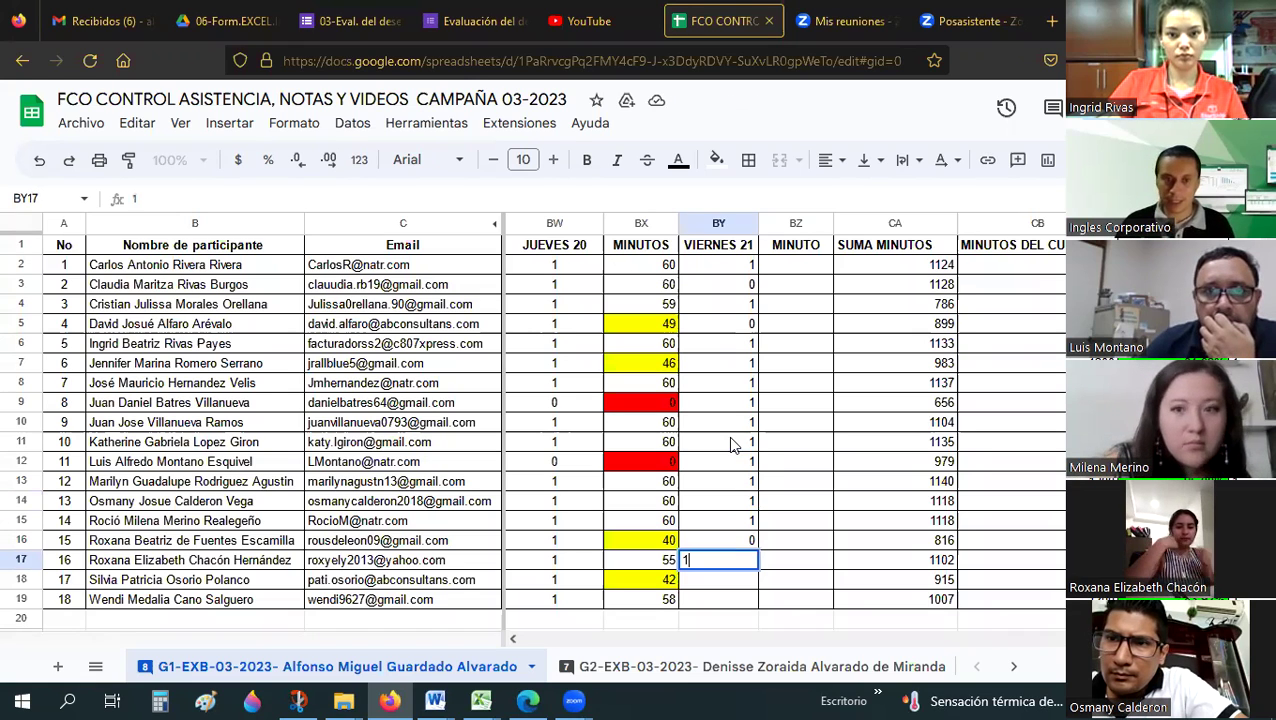
key(Return)
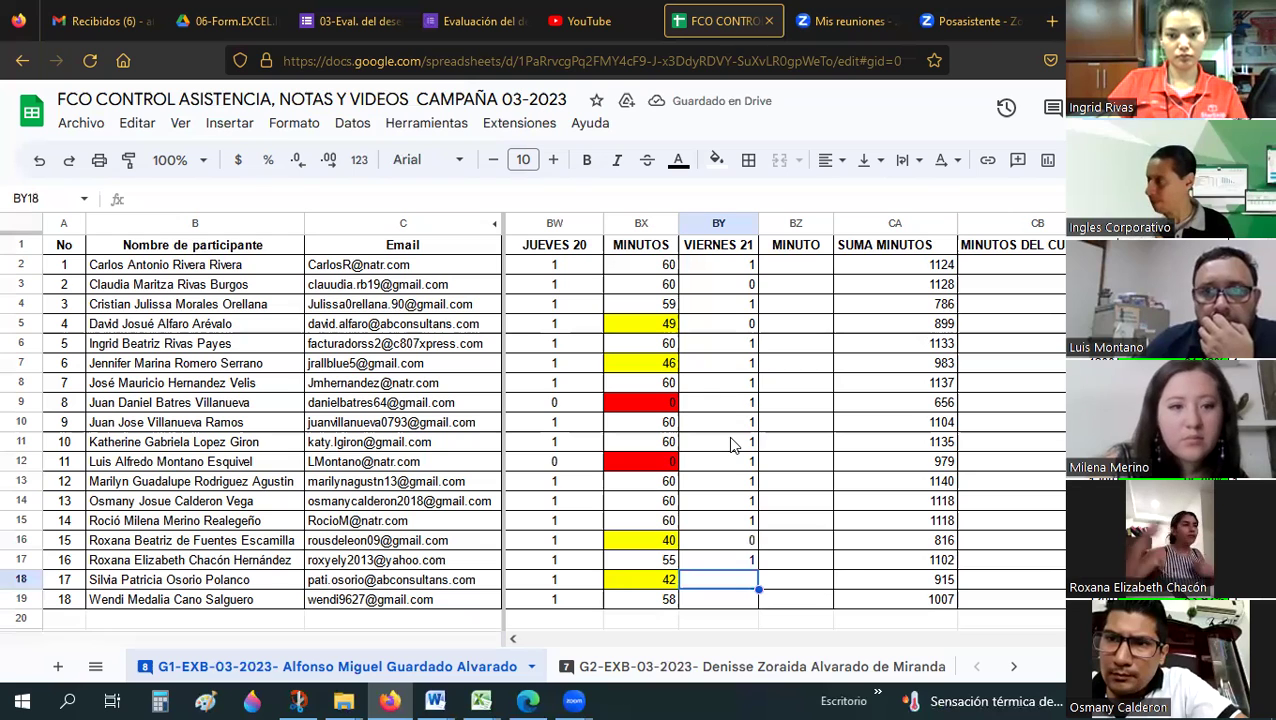
text(0)
key(Return)
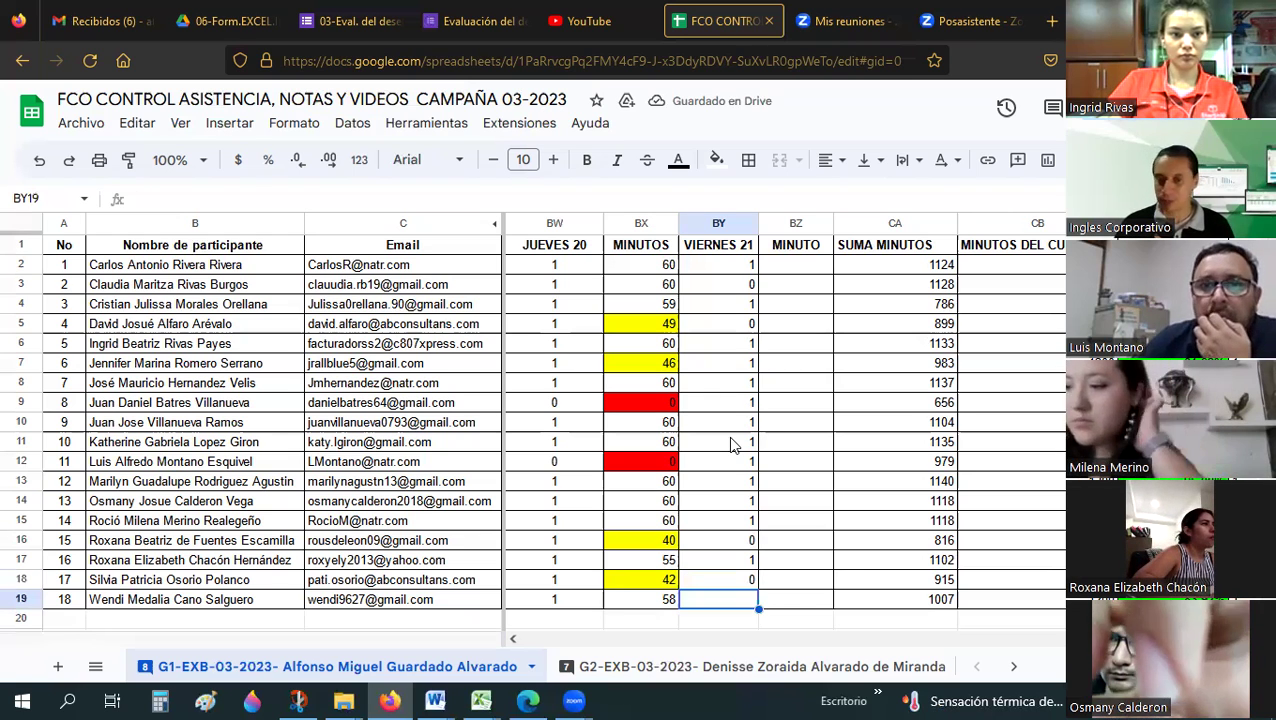
text(1)
key(Return)
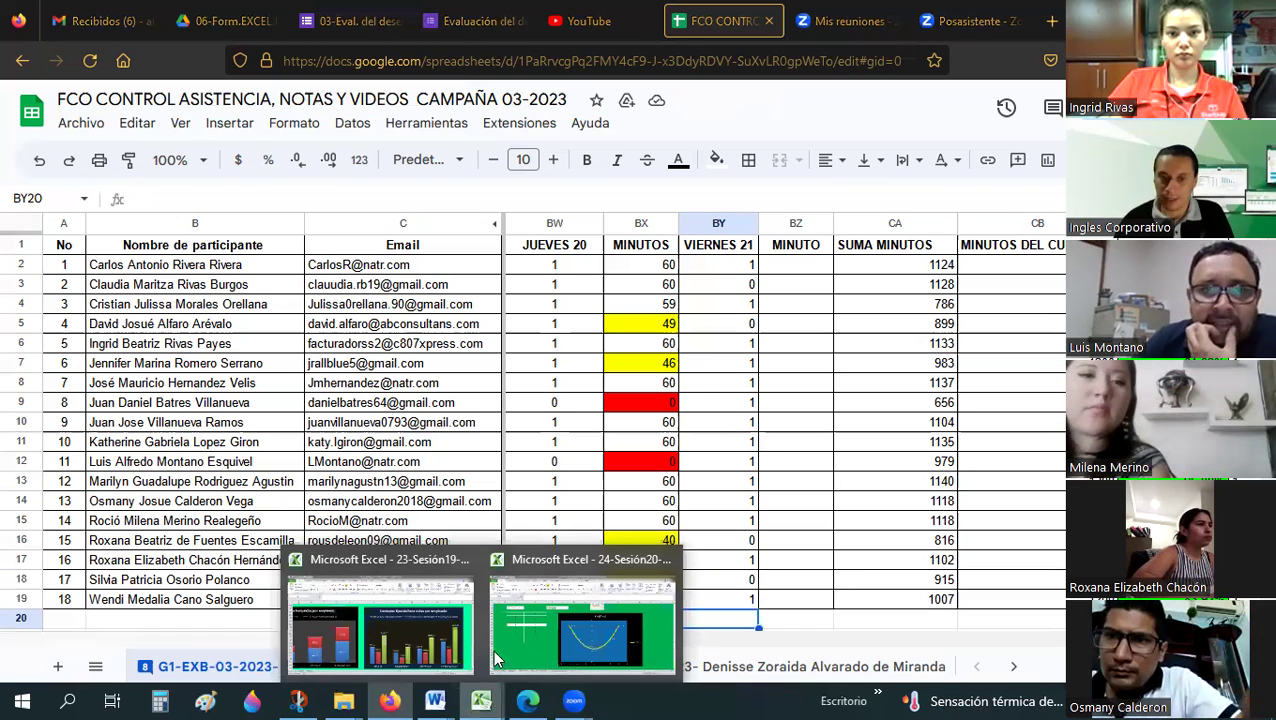
click(795, 383)
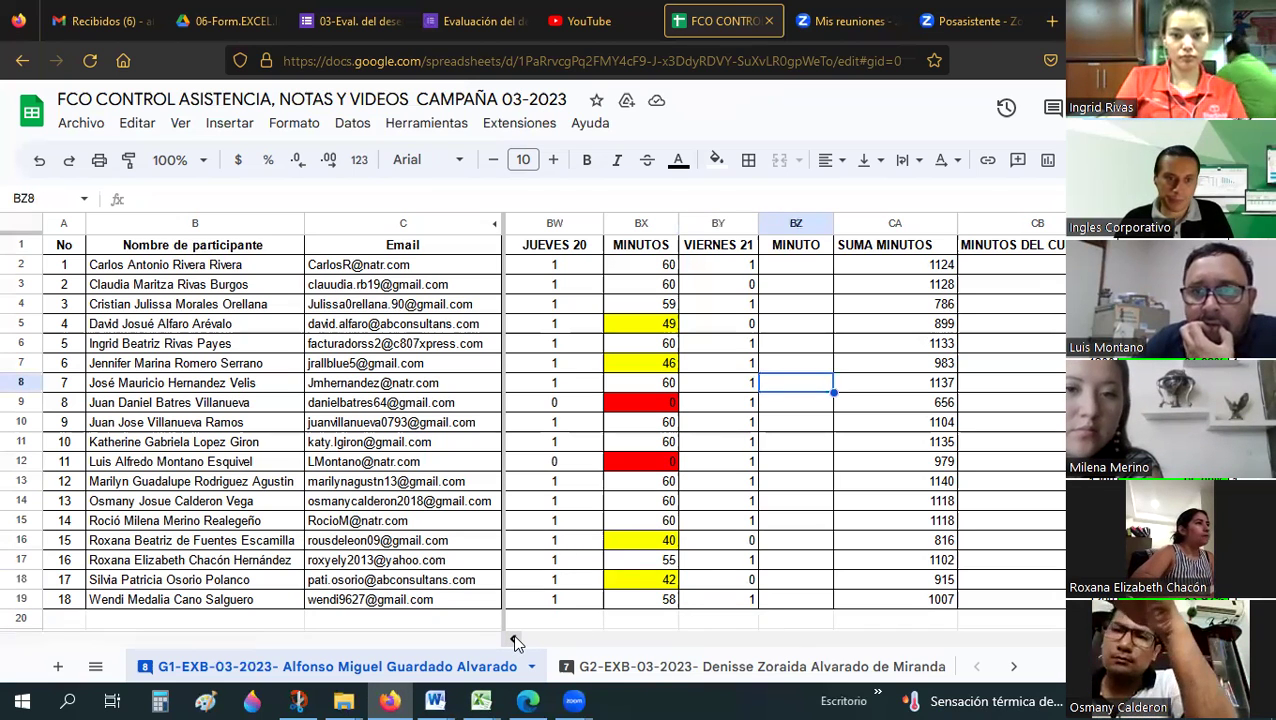
click(630, 468)
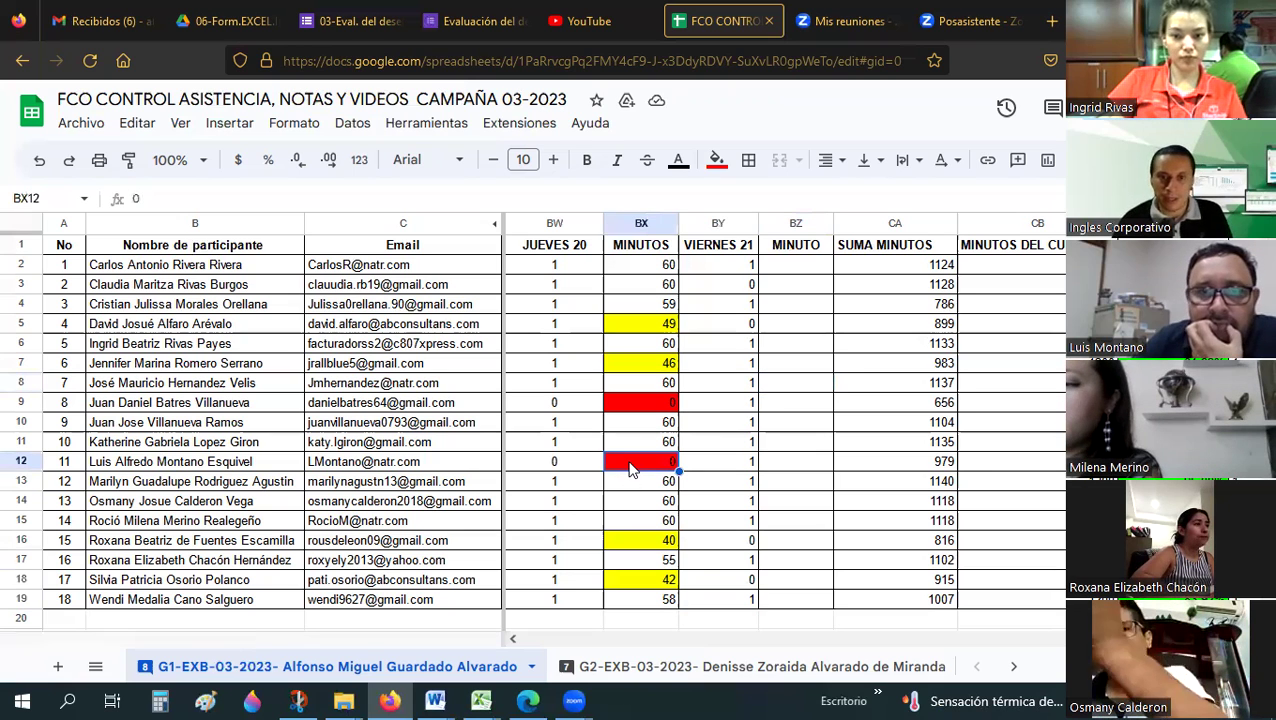
key(Left)
scroll(630, 468, left, 1)
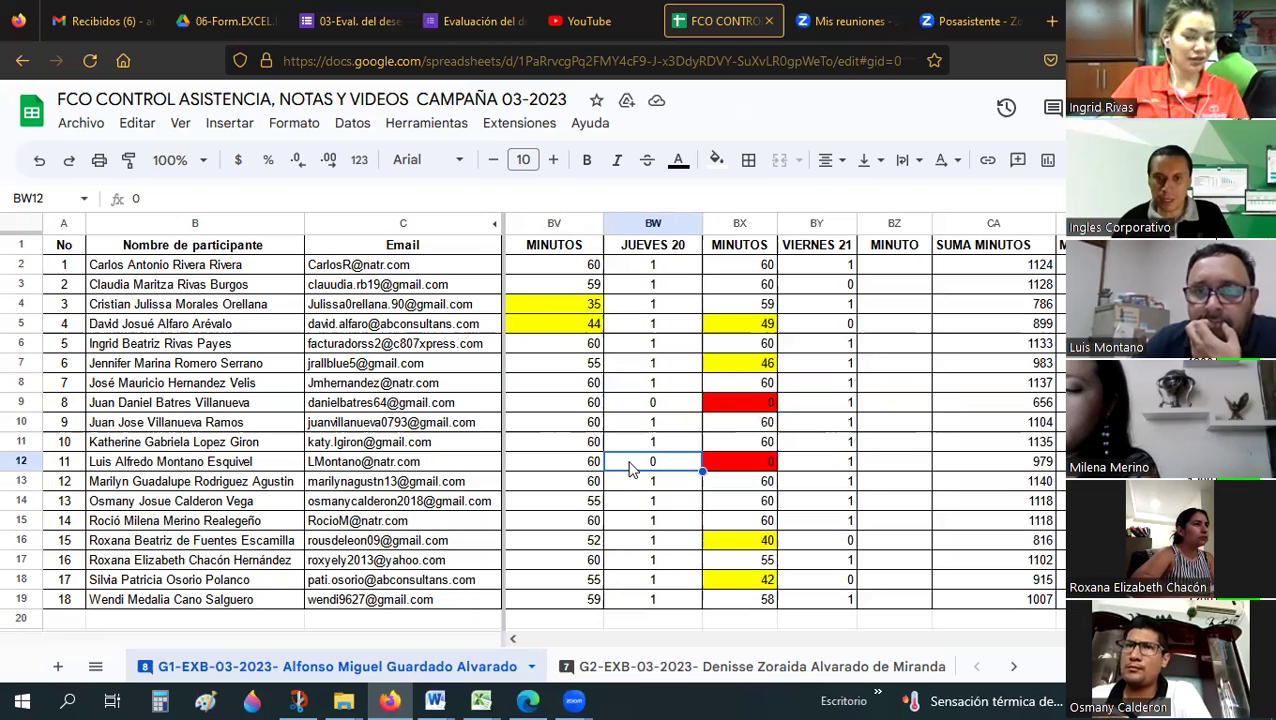
key(Right)
key(Down)
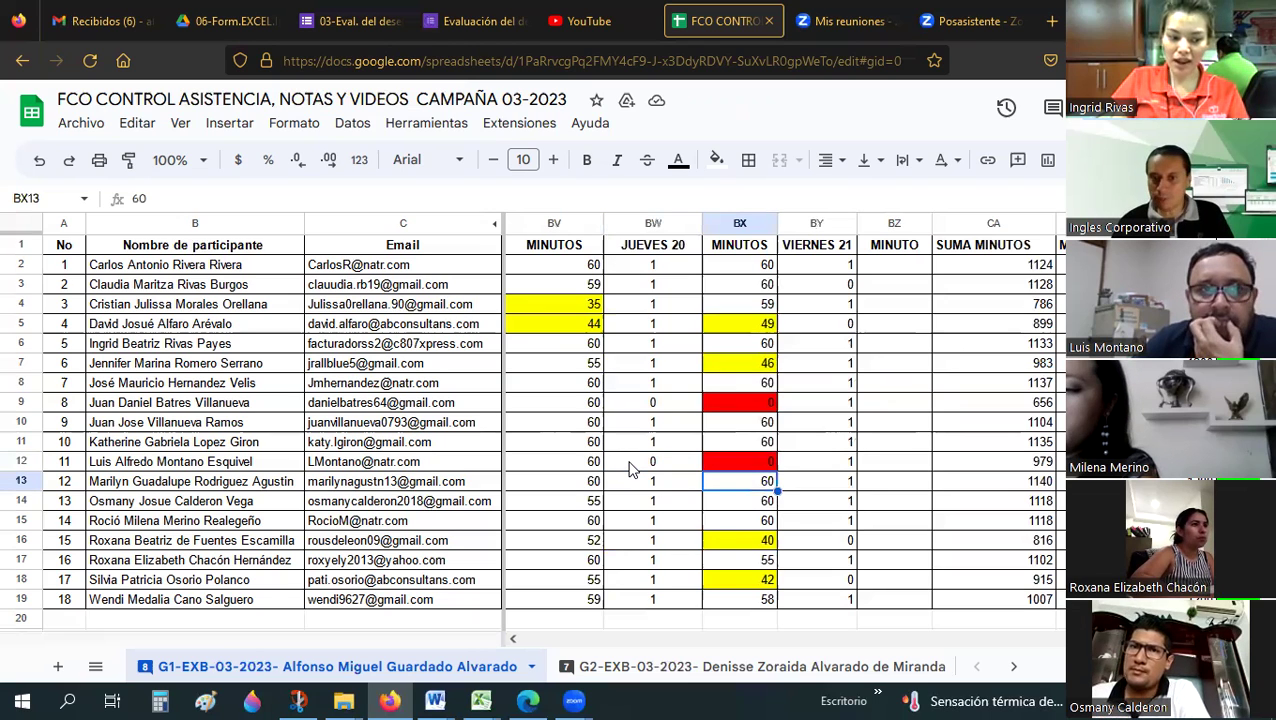
key(Down)
key(Down)
key(Up)
key(Up)
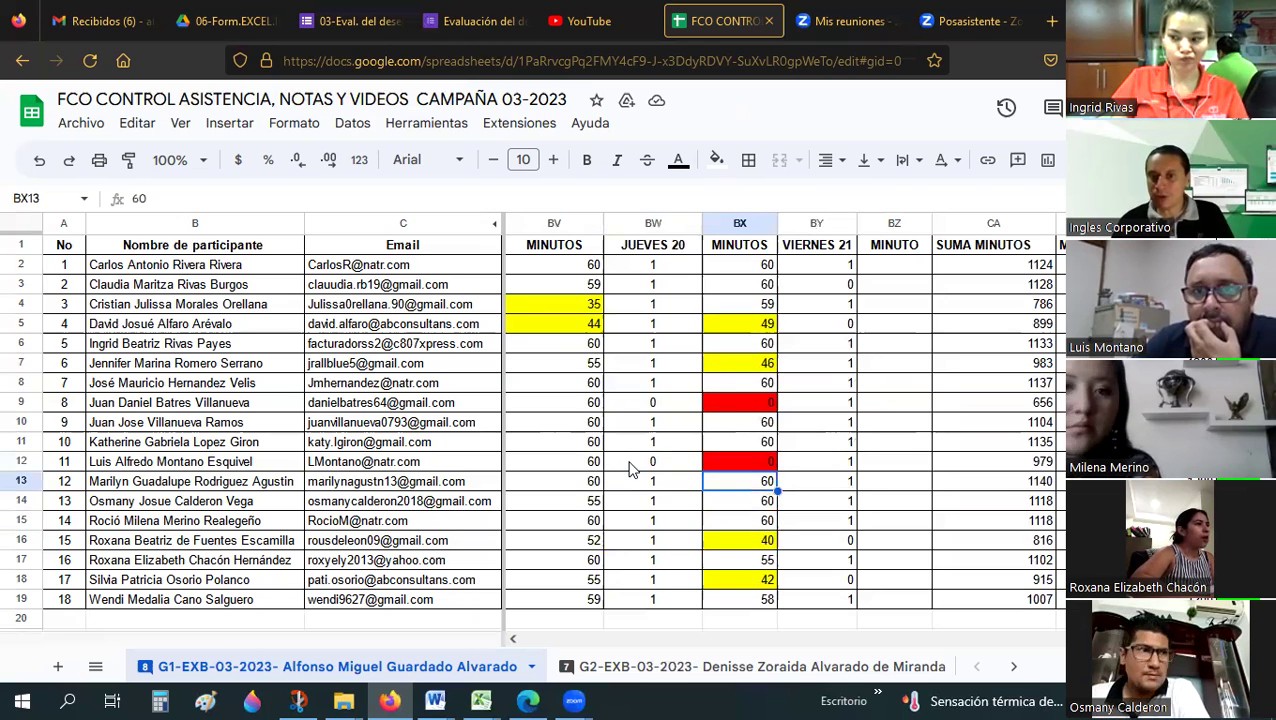
click(630, 463)
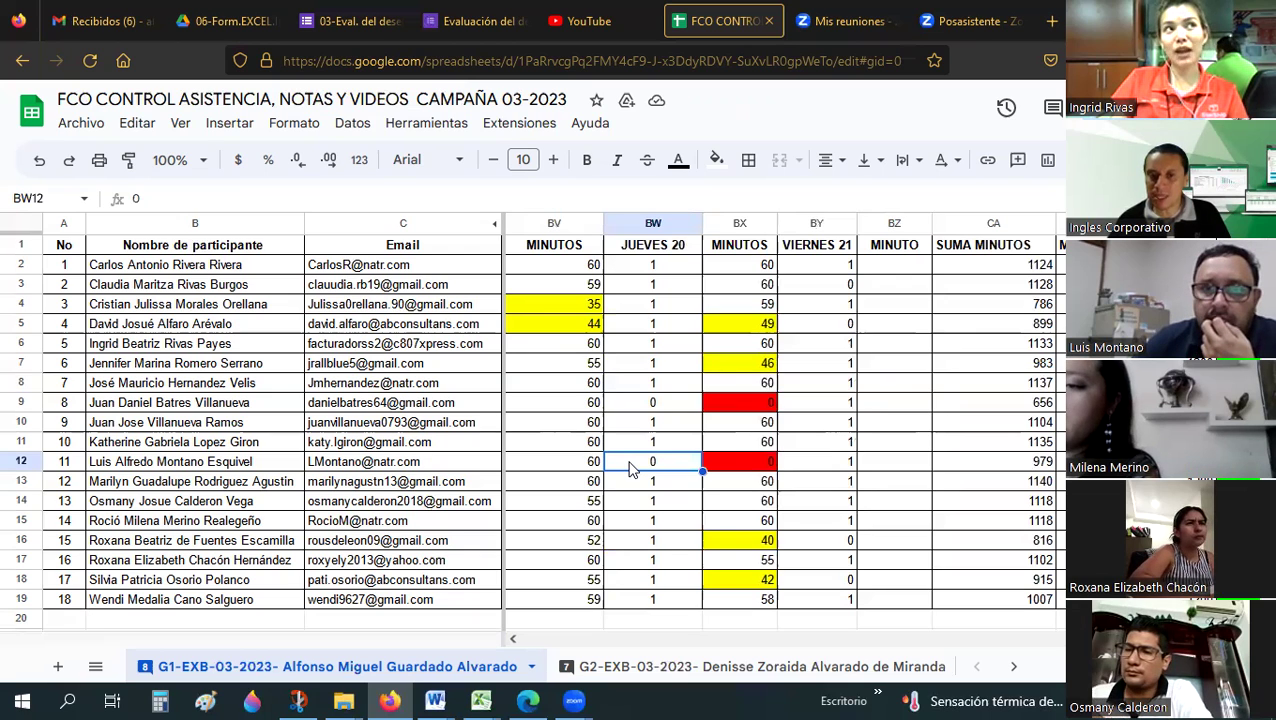
key(Right)
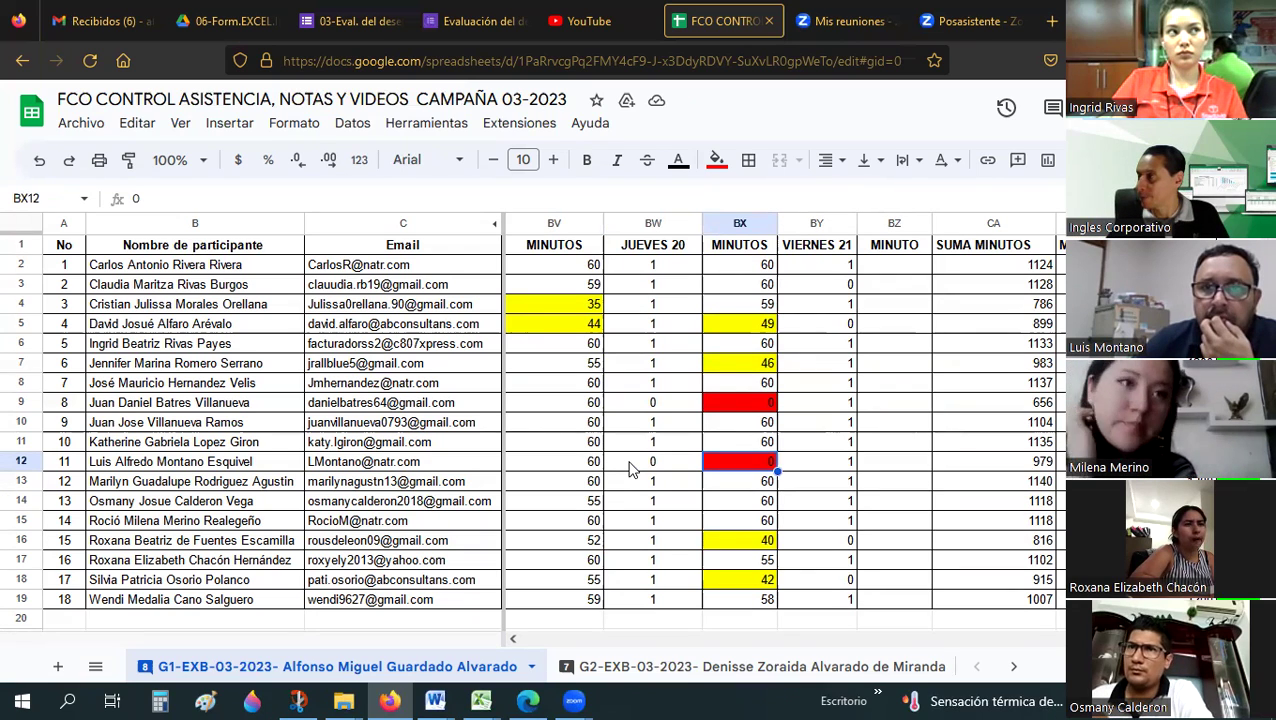
key(Left)
key(Down)
key(Down)
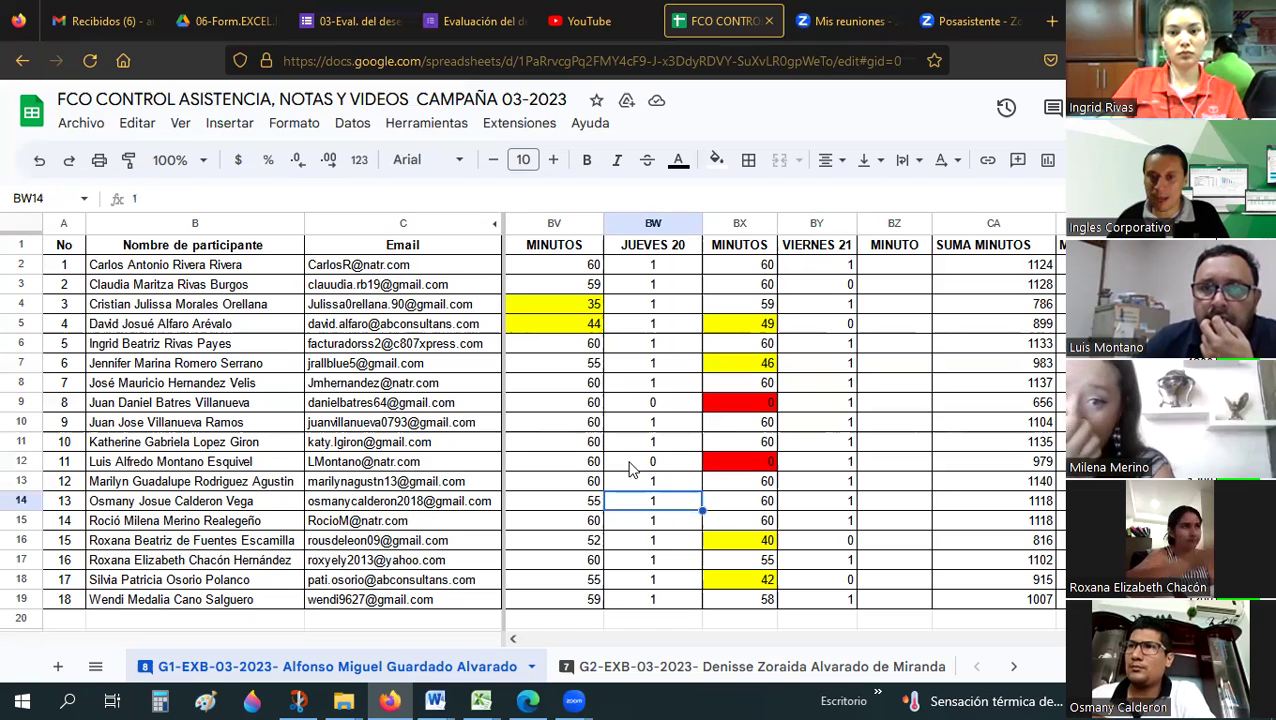
key(Right)
key(Down)
key(Down)
key(Down)
key(Up)
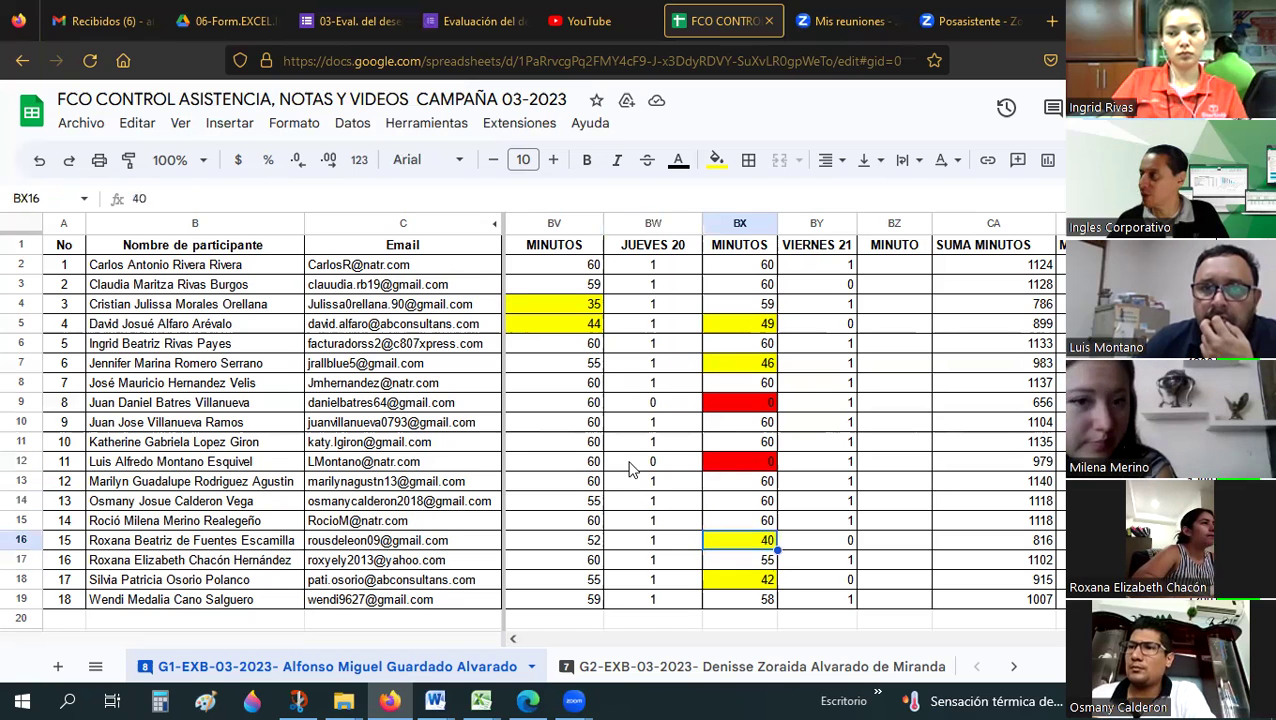
key(Up)
key(Up)
key(Up)
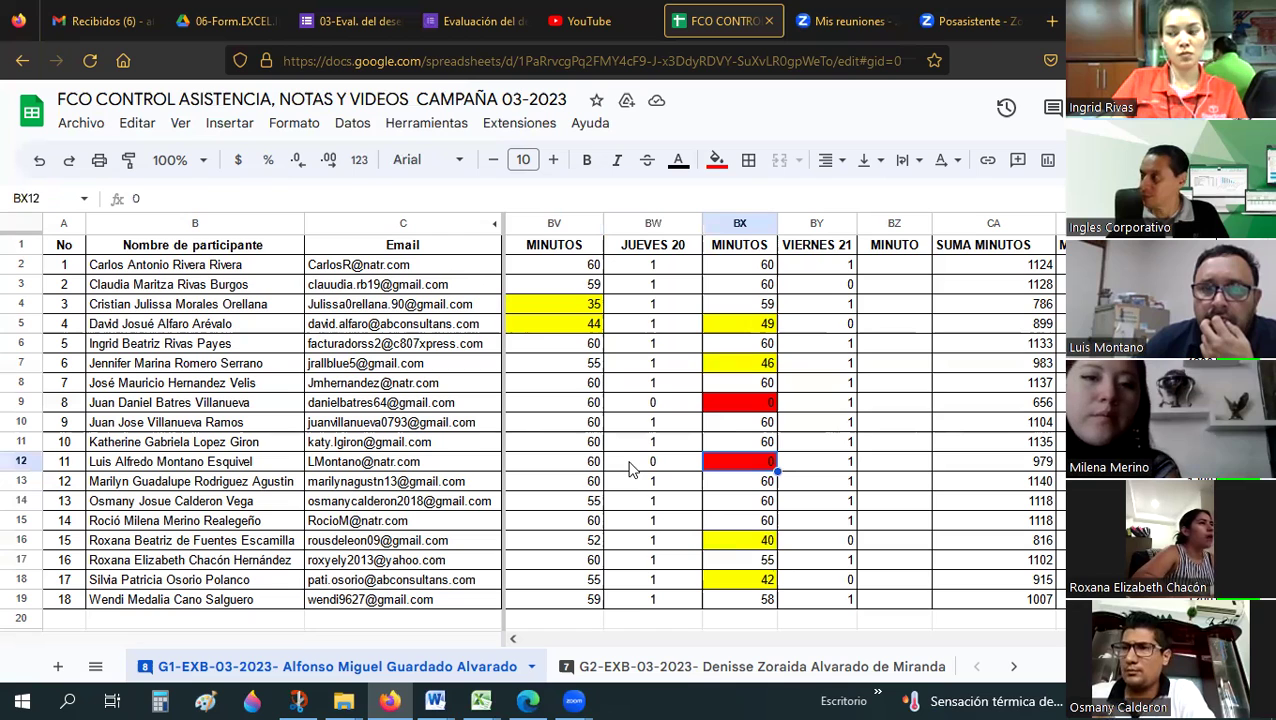
key(Up)
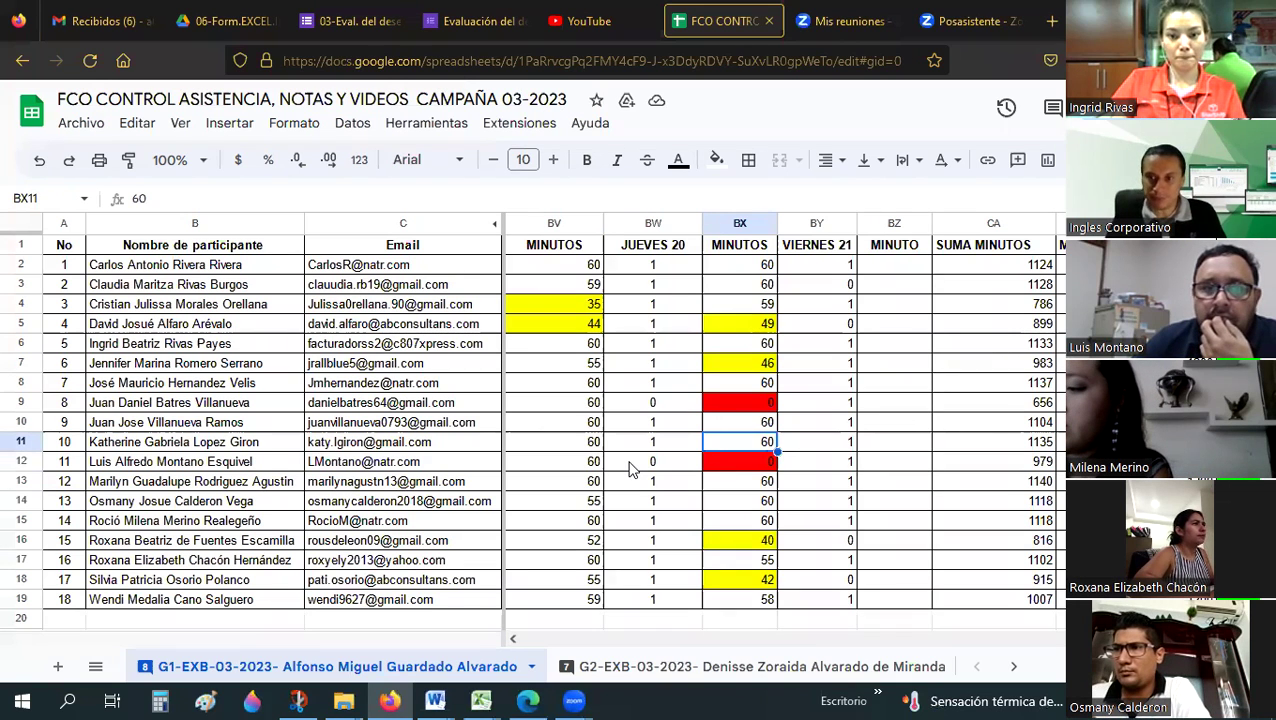
Step: Inspect the IFS and SUMA MINUTOS formulas in the attendance table's calculation columns
key(Right)
key(Right)
key(Right)
key(Right)
key(Right)
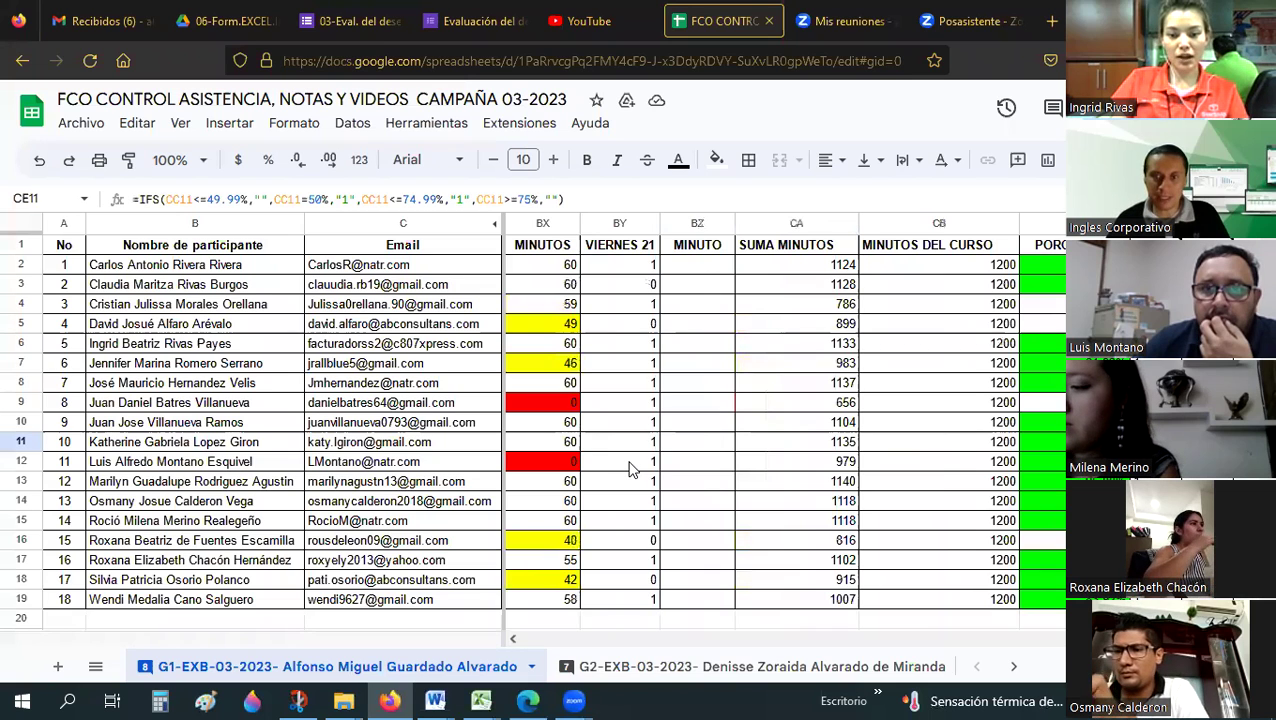
key(Down)
key(Down)
key(Down)
key(Down)
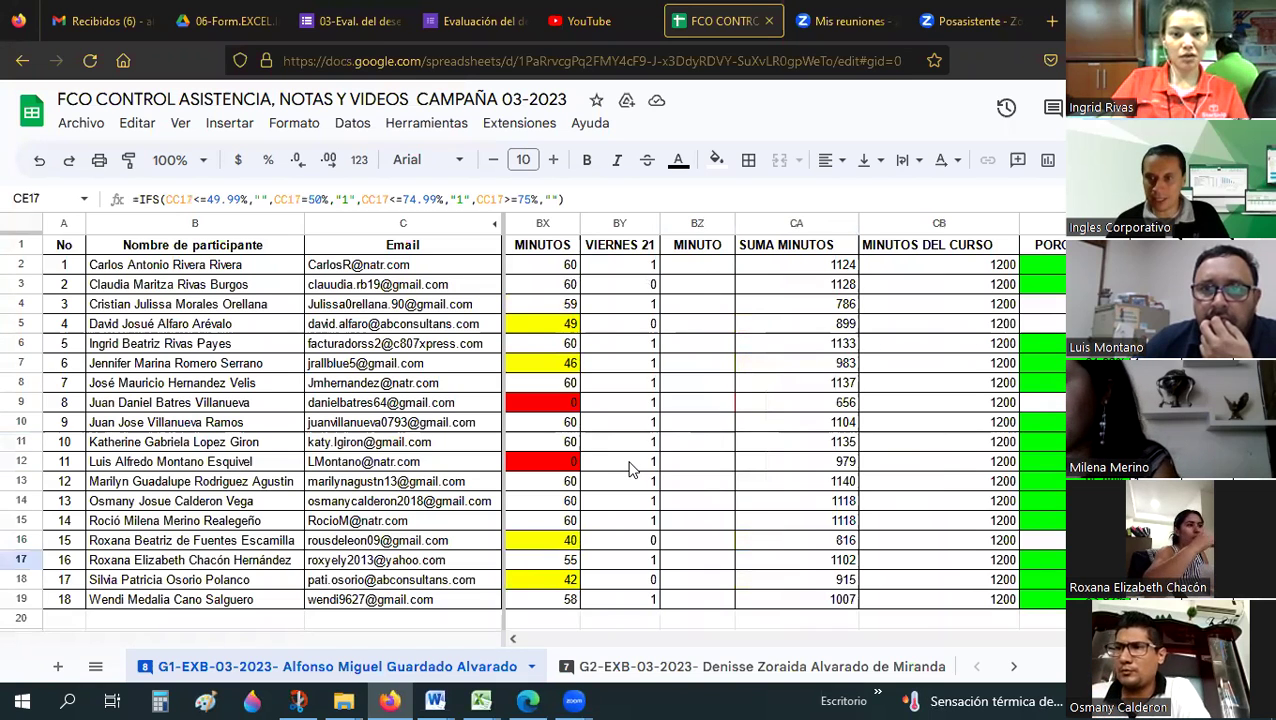
key(Up)
key(Up)
key(Up)
key(ctrl+Up)
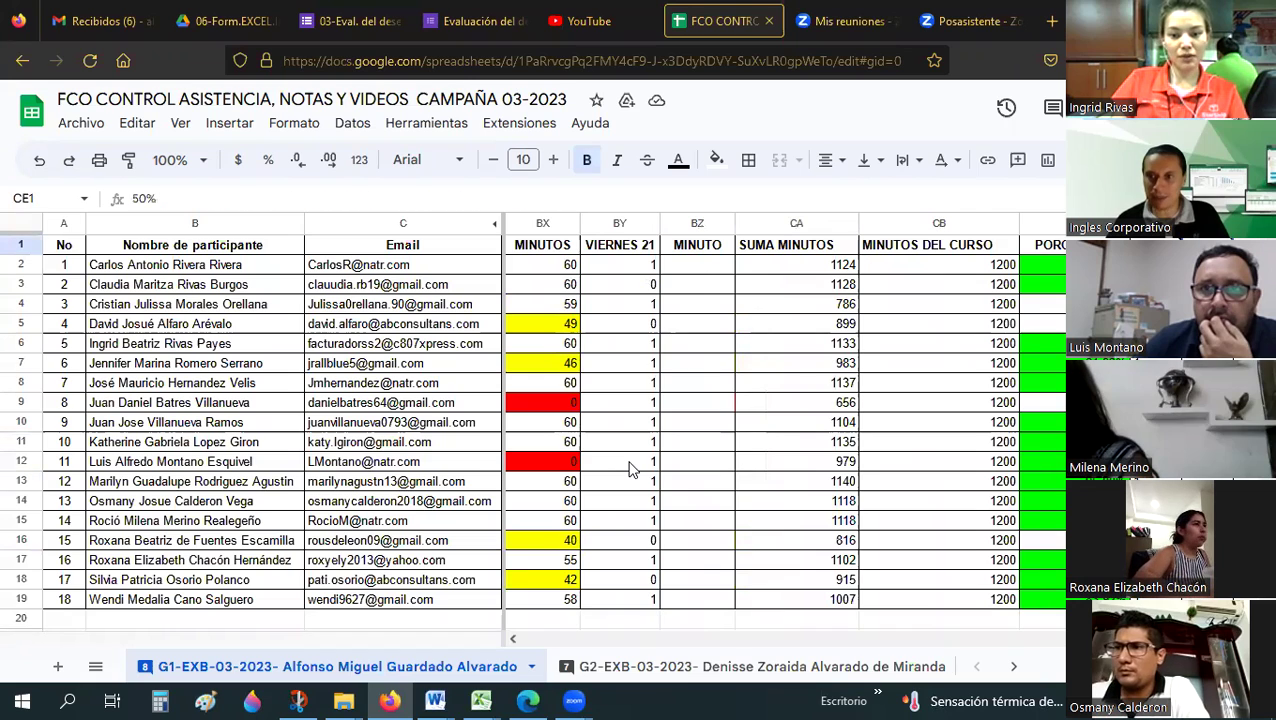
key(Down)
key(Down)
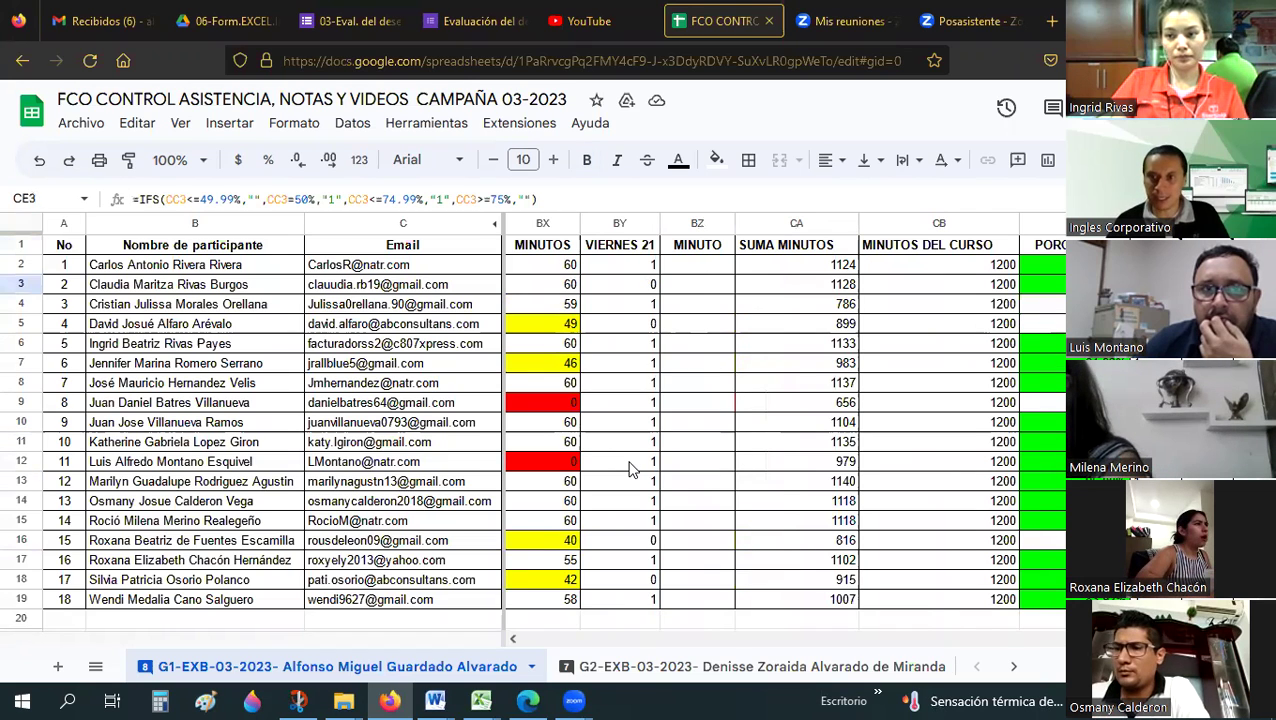
scroll(629, 469, right, 1)
key(Down)
key(Down)
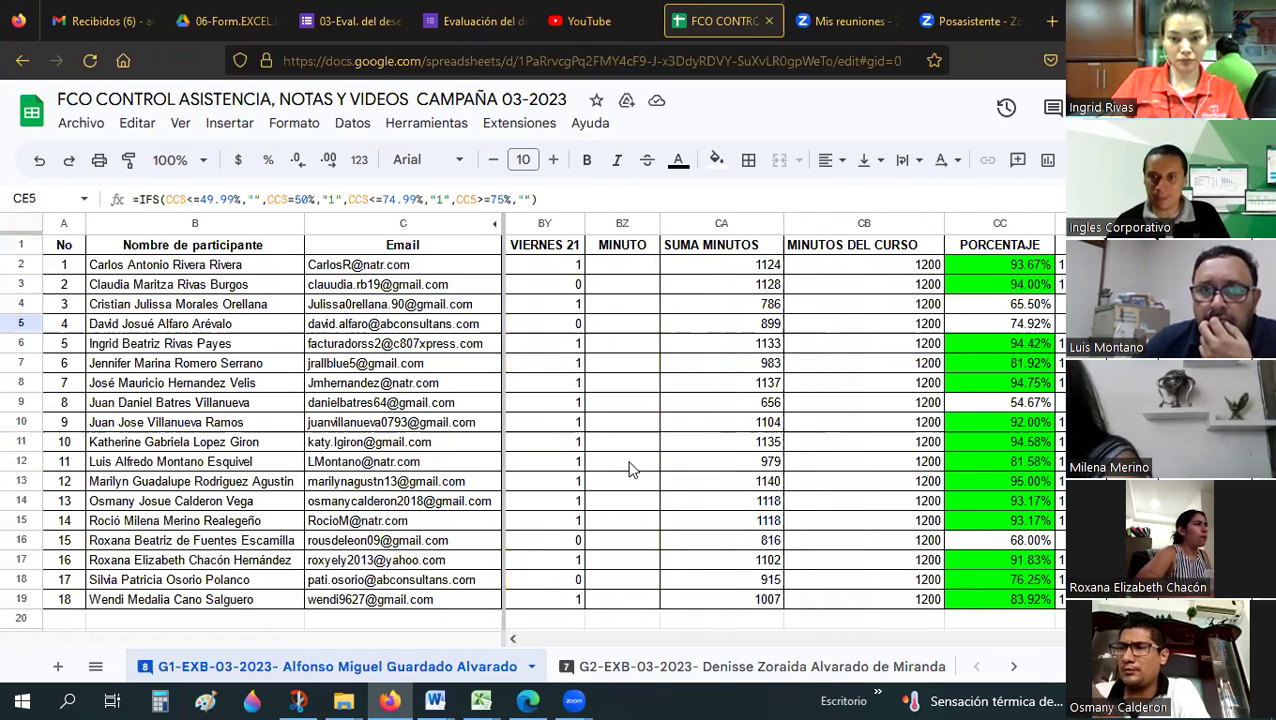
key(Left)
key(Left)
key(Left)
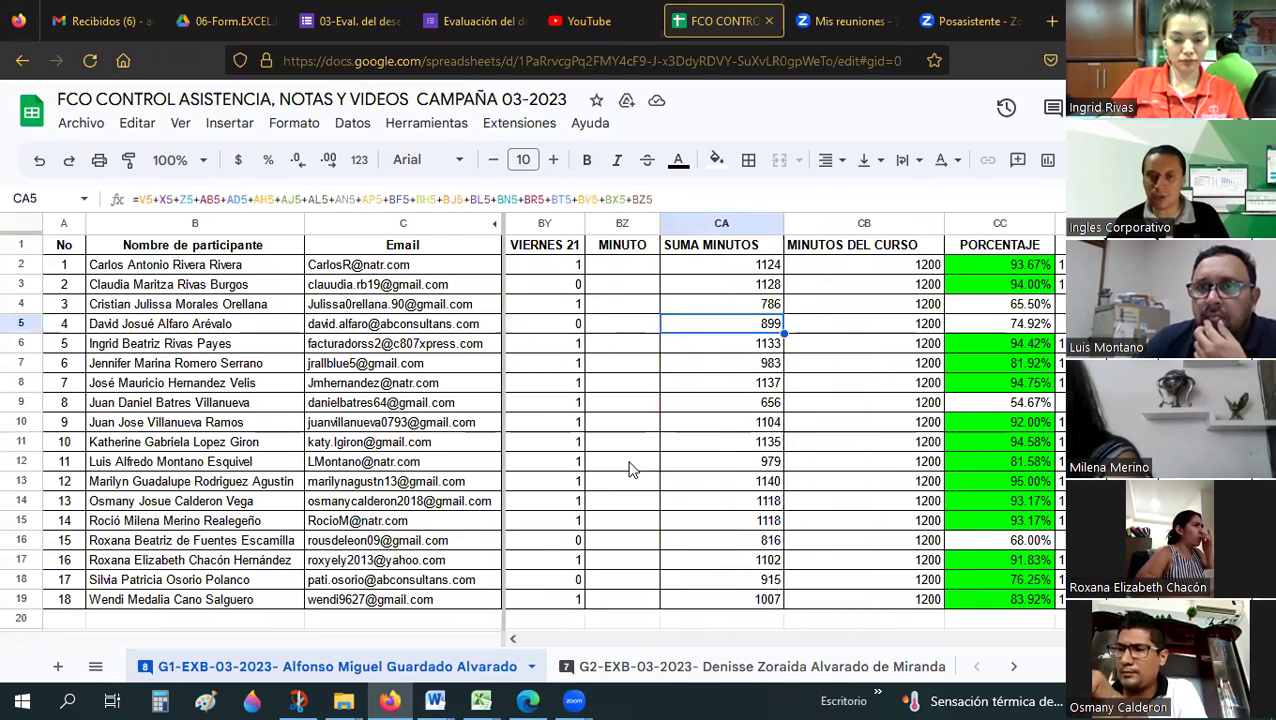
key(Left)
key(Left)
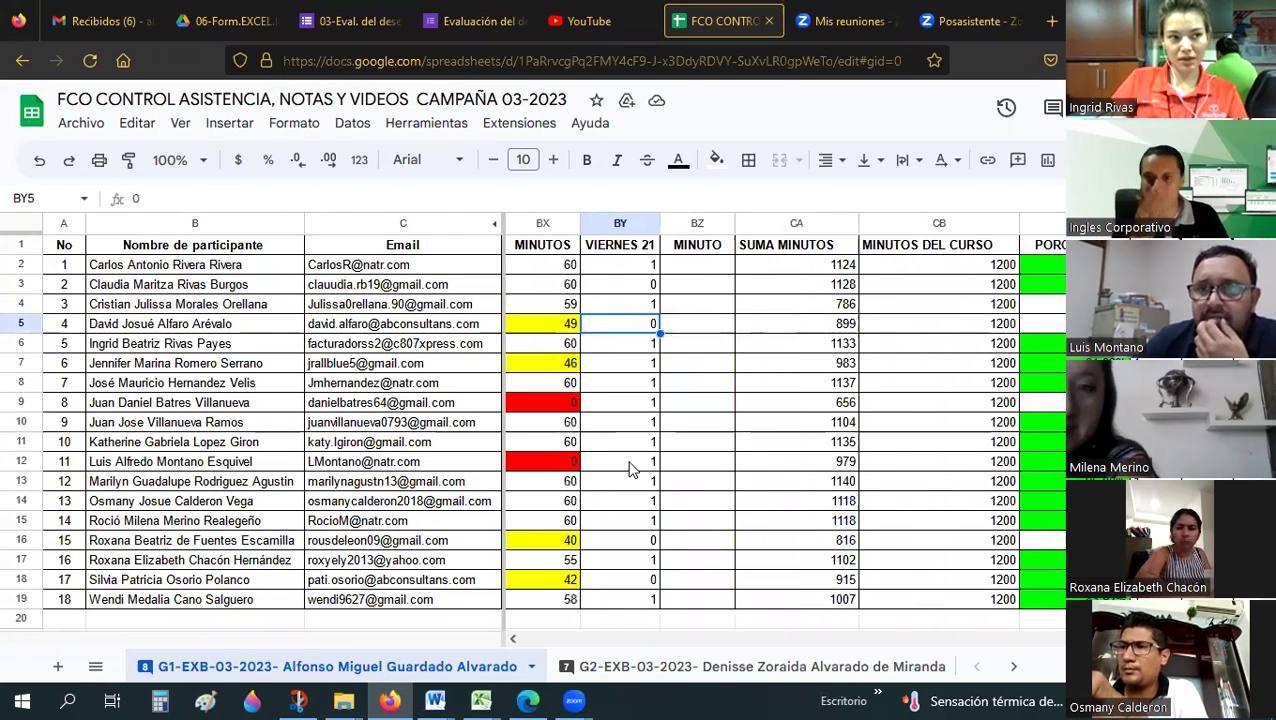
Step: Select cell BZ9 in the attendance table, then bring the Excel chart workbook back to the front
key(alt+Tab)
key(alt+Tab)
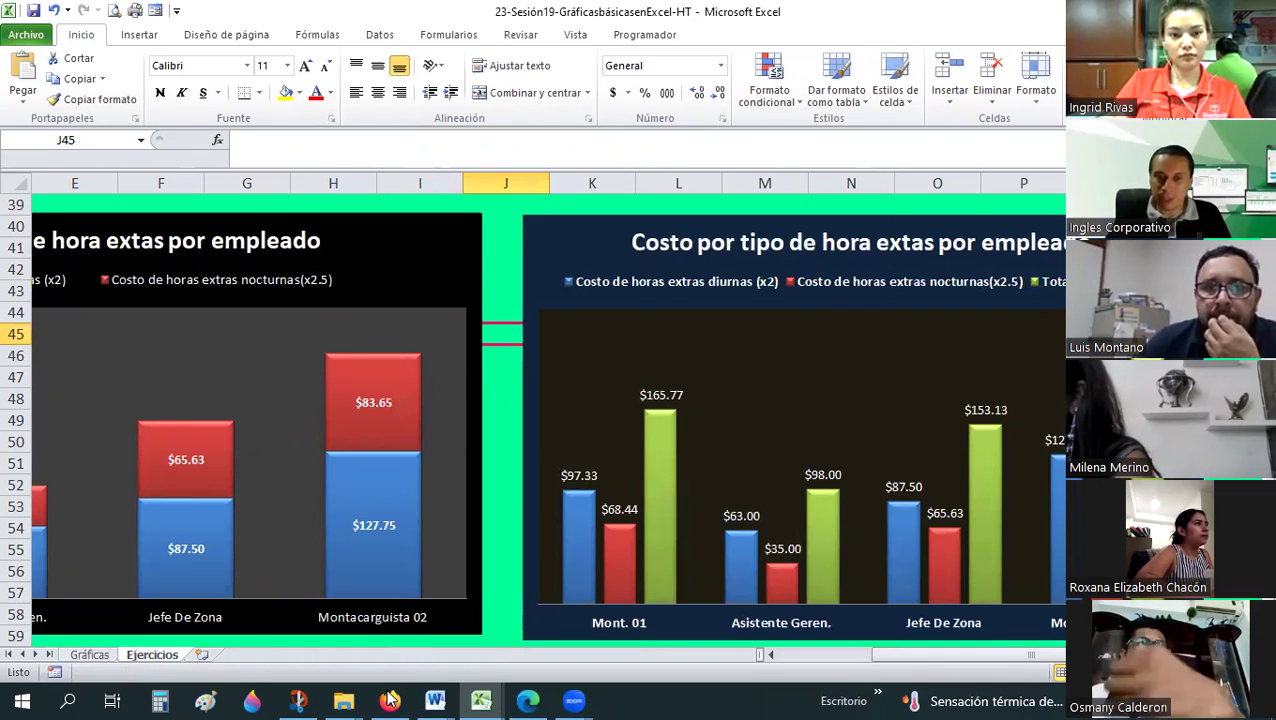
key(alt+Tab)
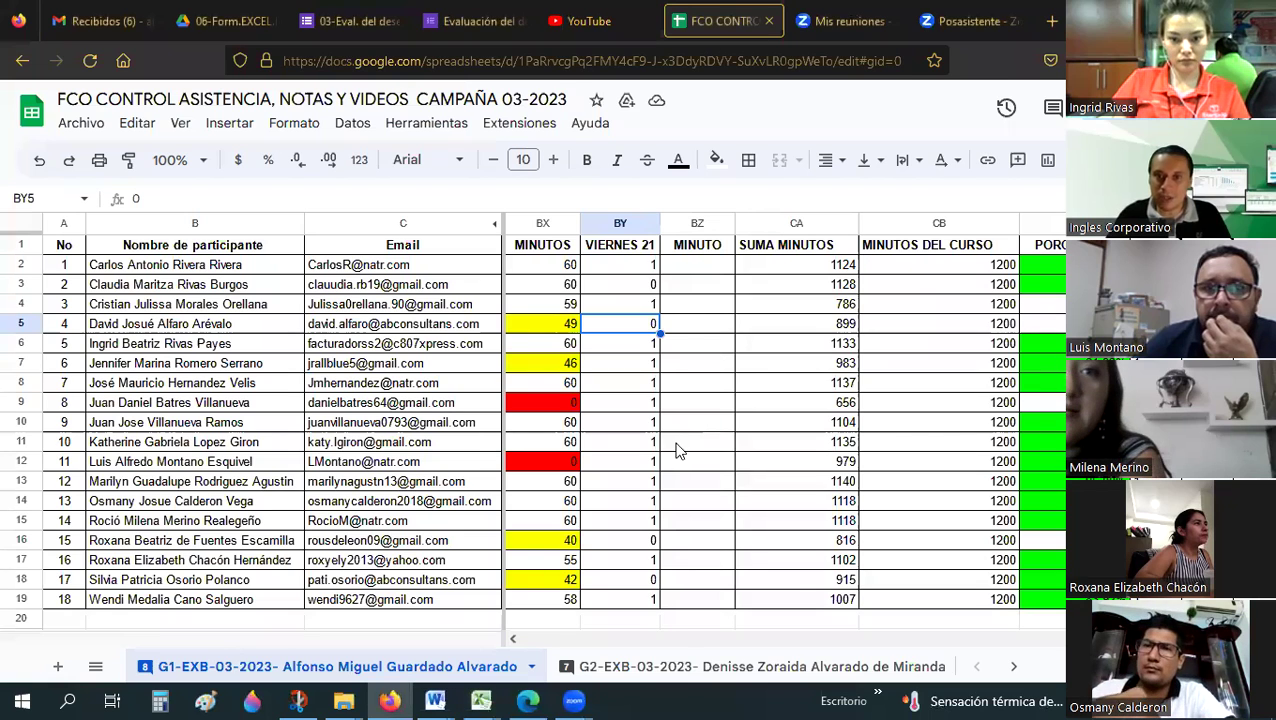
click(722, 404)
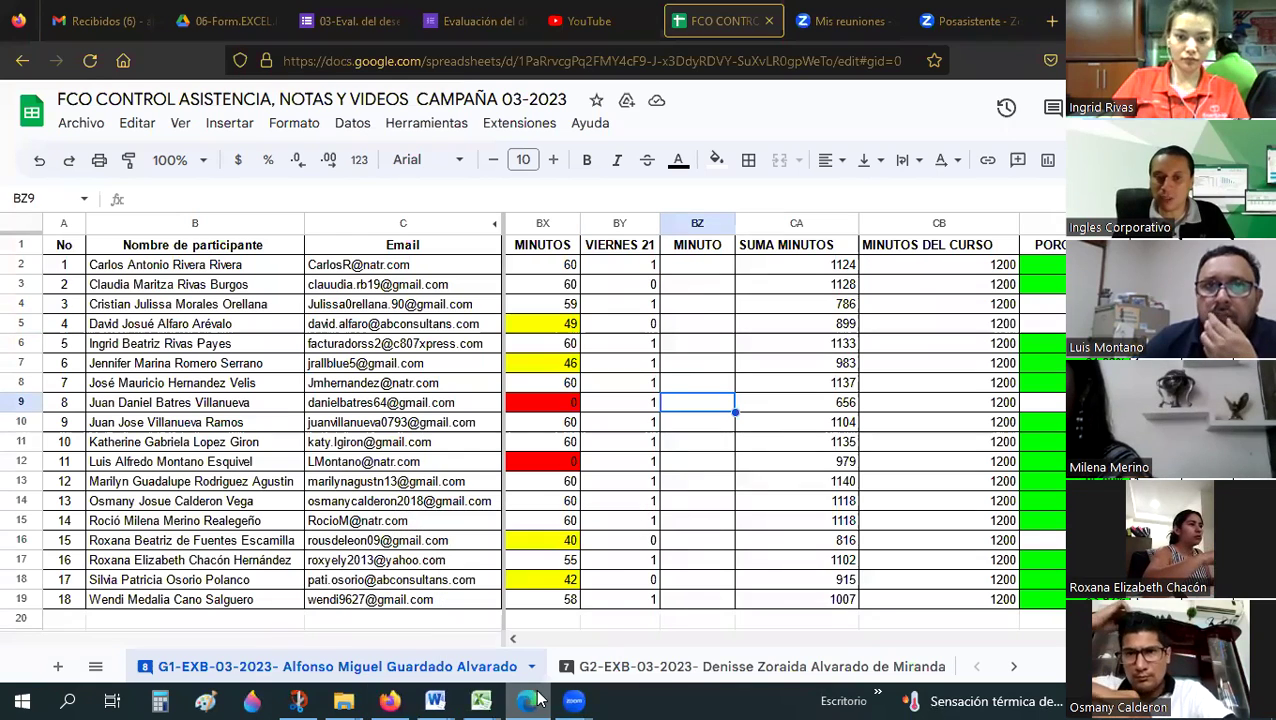
mouse_move(481, 701)
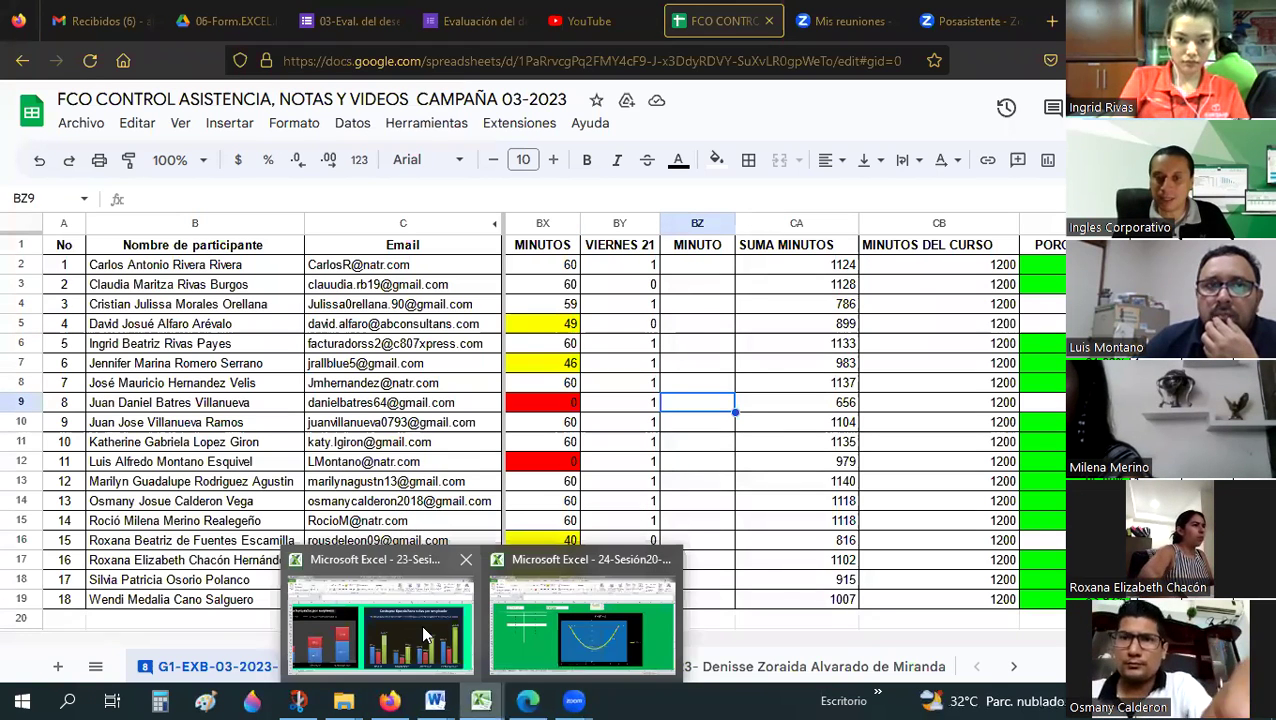
click(421, 625)
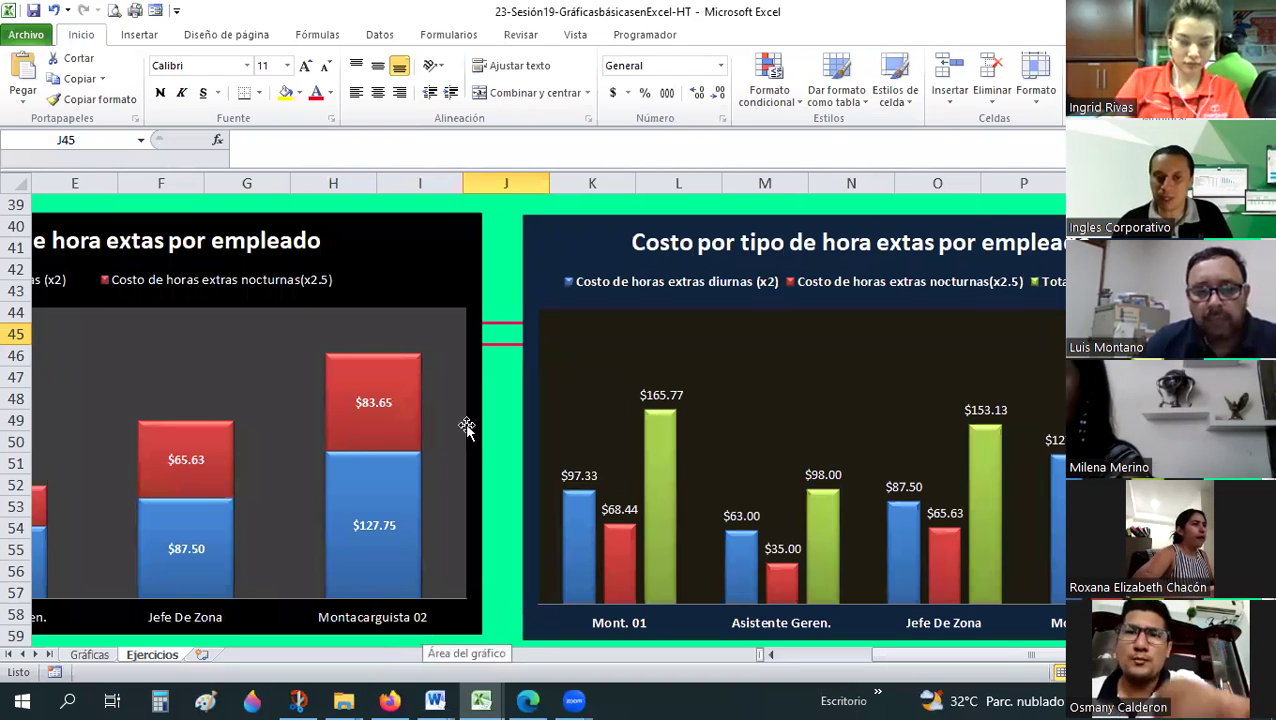
Step: Scroll the Ejercicios sheet back up to the four-employee overtime cost table
click(494, 376)
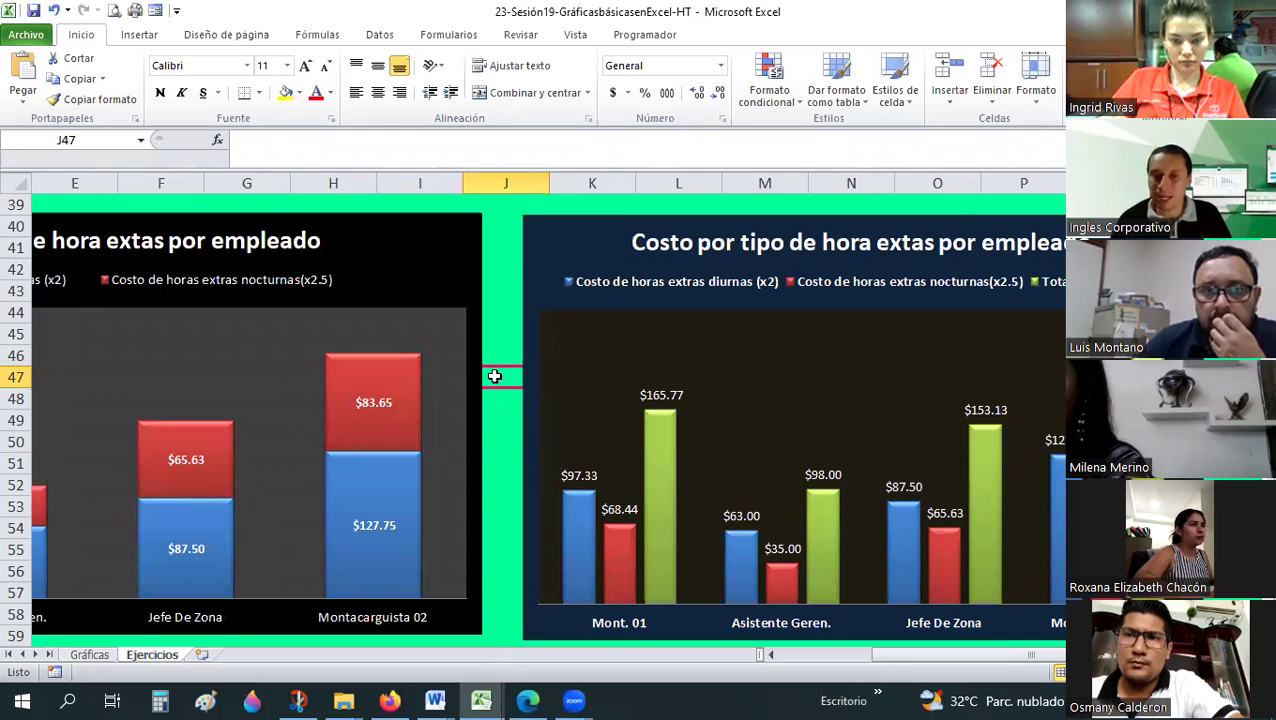
click(817, 663)
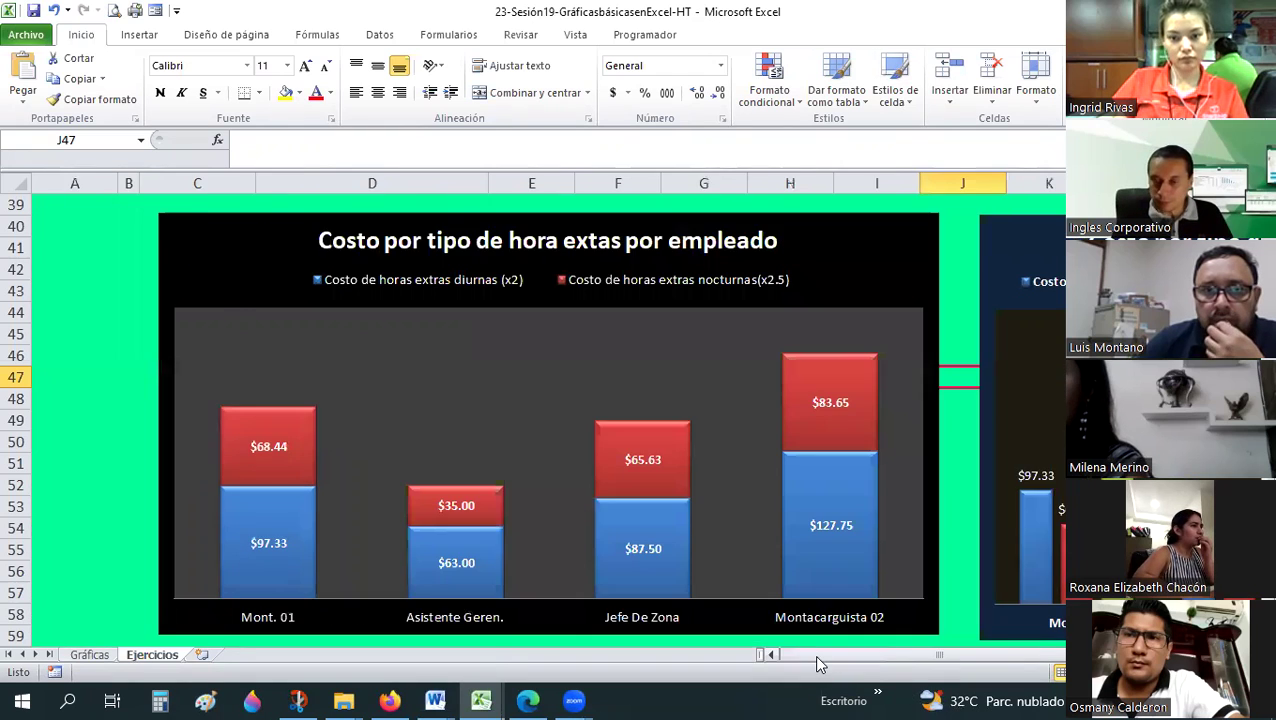
scroll(873, 508, up, 1)
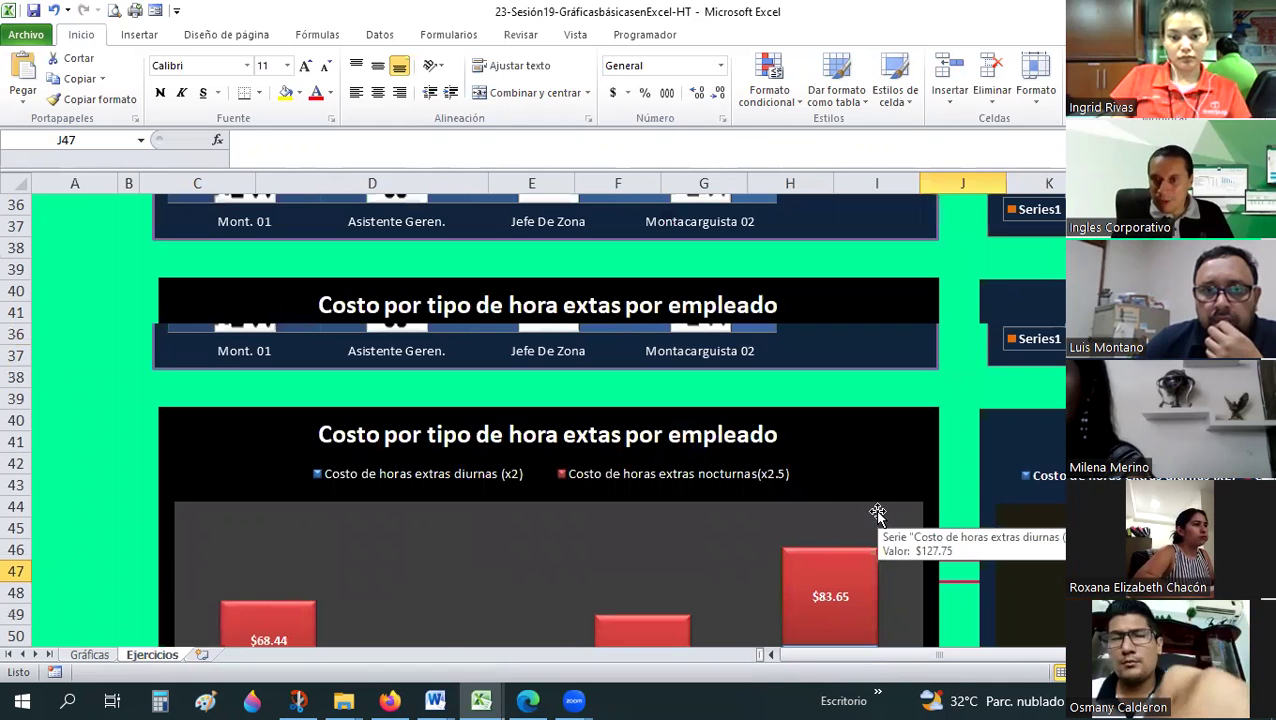
scroll(873, 508, up, 12)
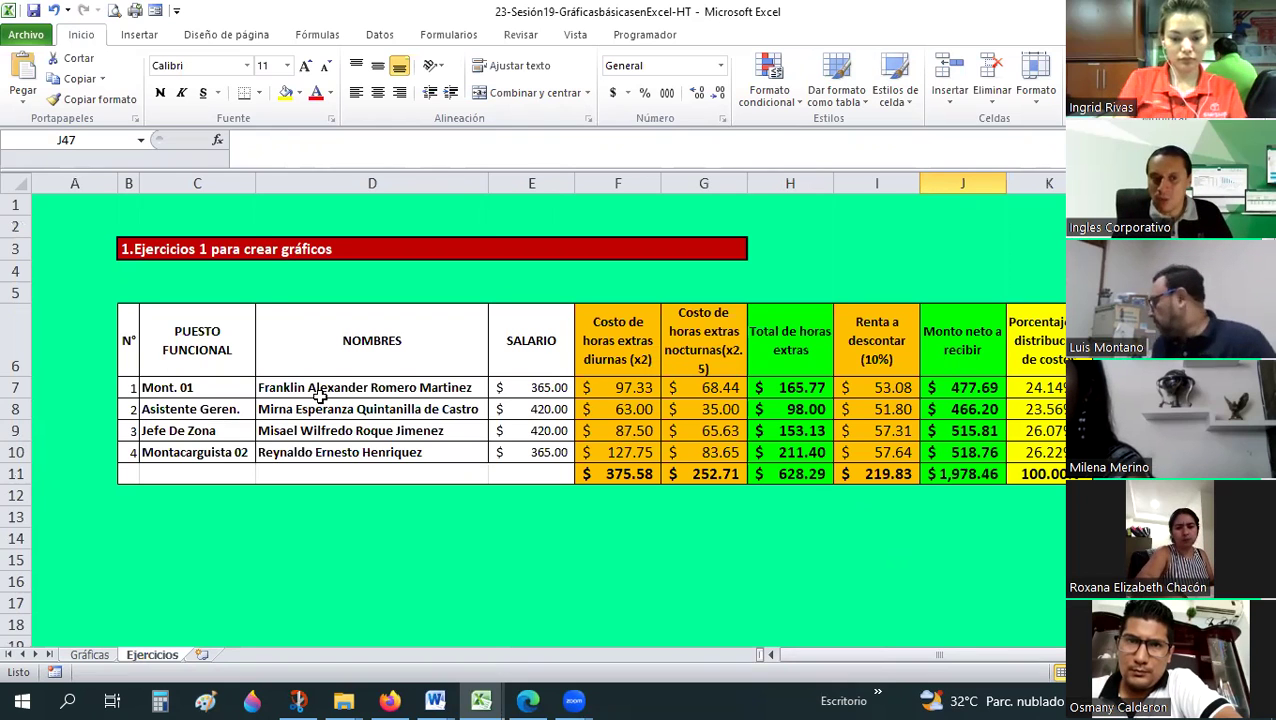
Step: Insert an exploded 3D pie chart of job titles C7:C10 with their percentages in K7:K10
drag(173, 387, 165, 452)
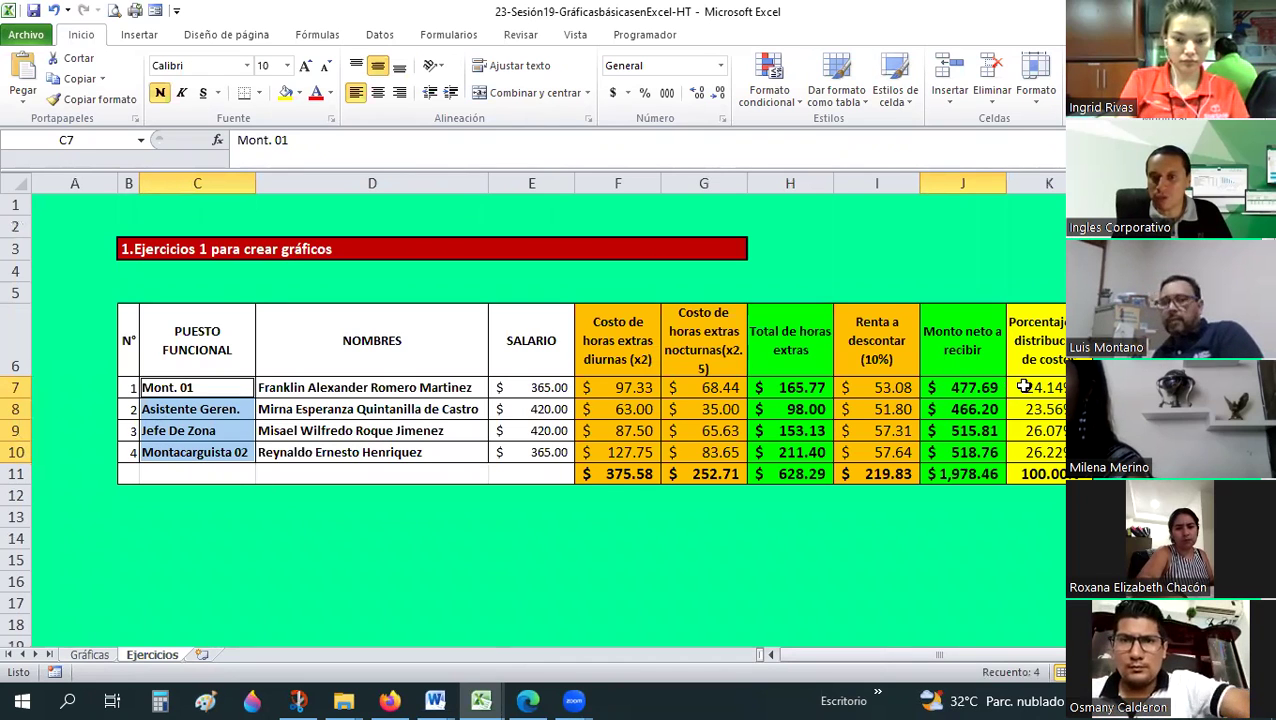
drag(1029, 387, 1029, 451)
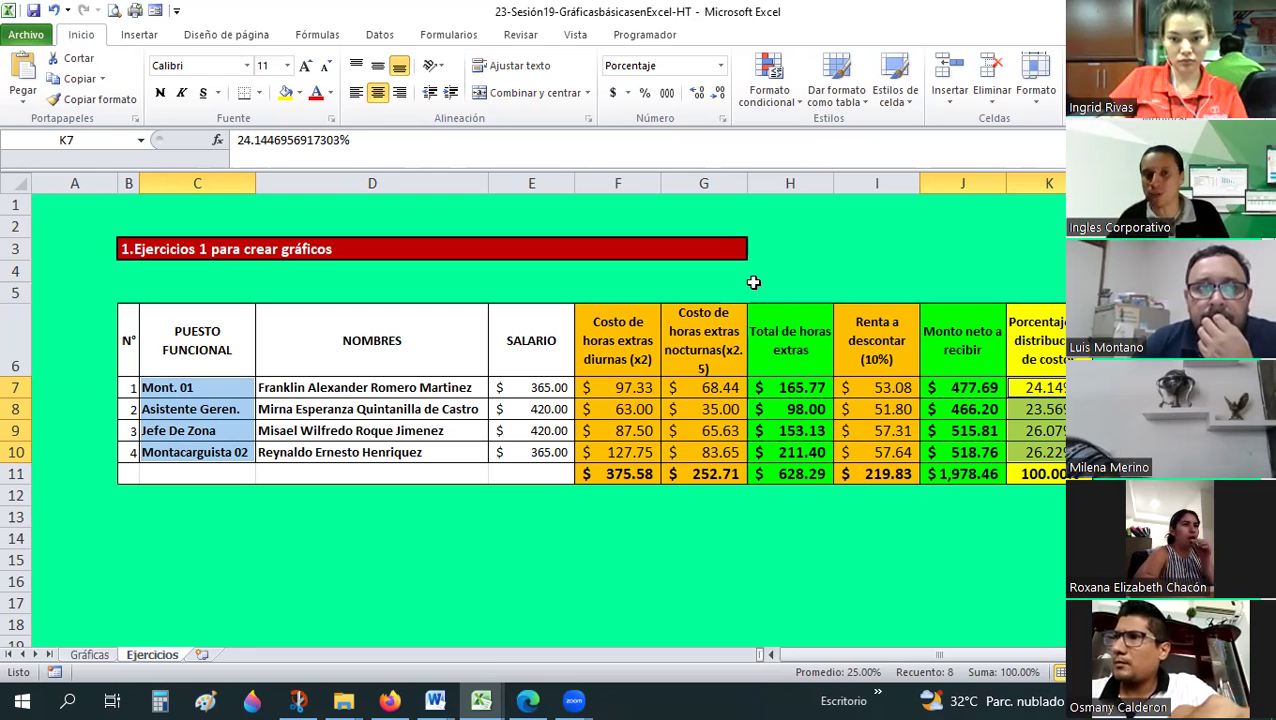
click(378, 36)
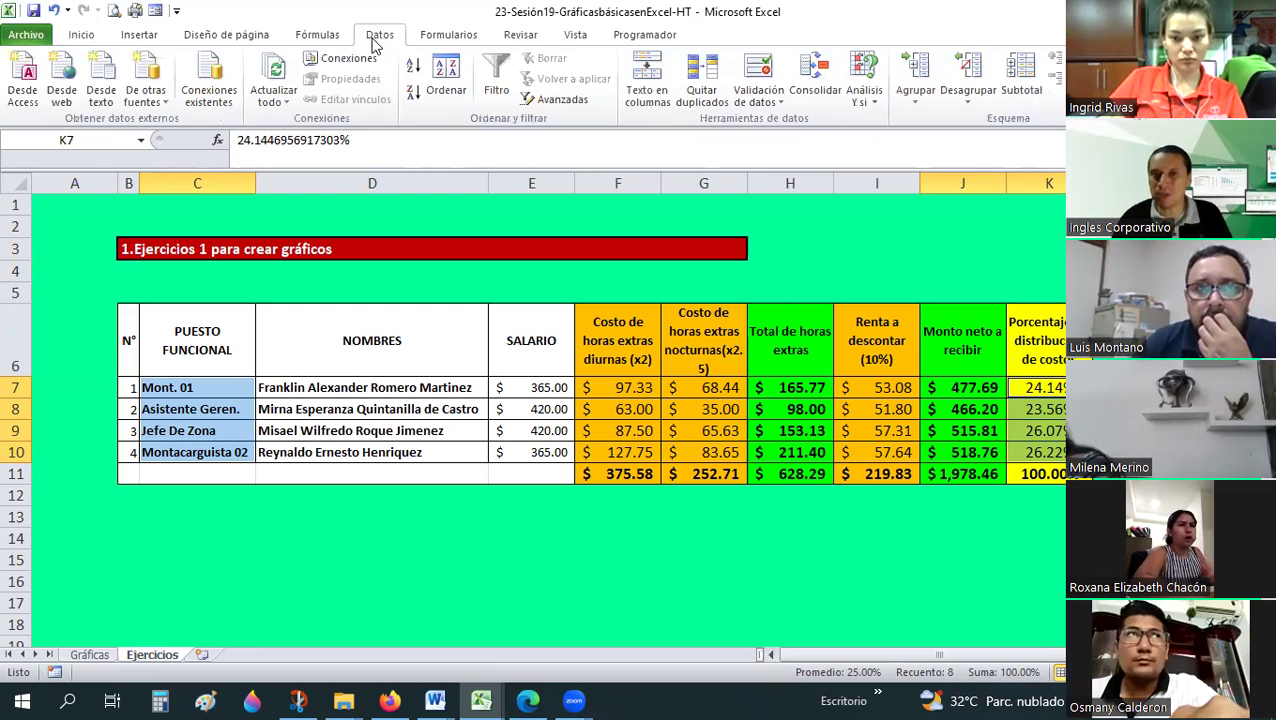
click(137, 34)
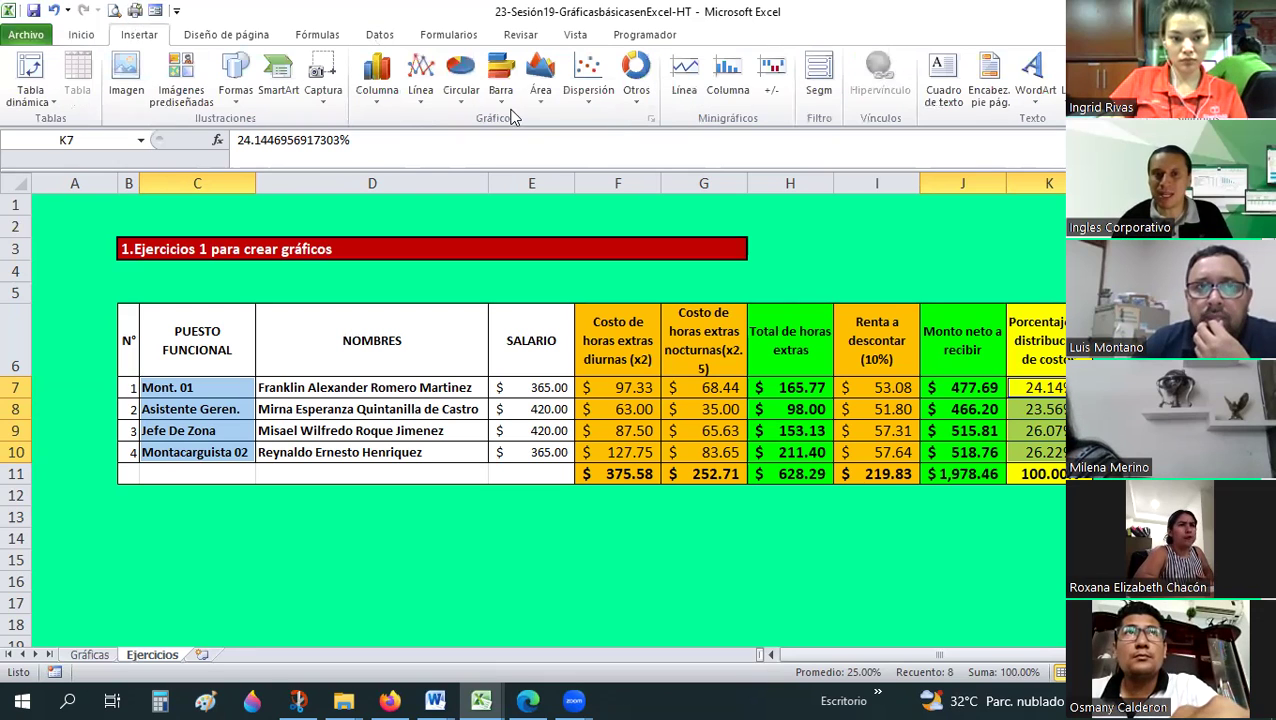
click(462, 100)
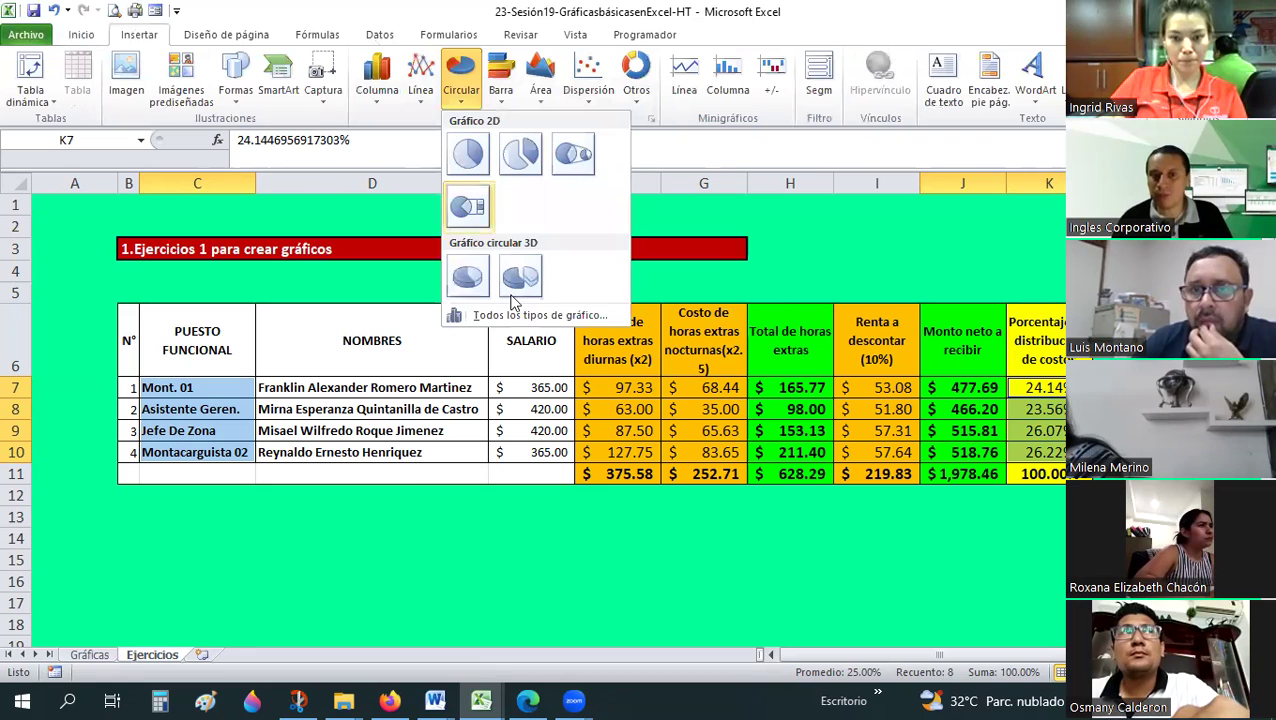
click(519, 285)
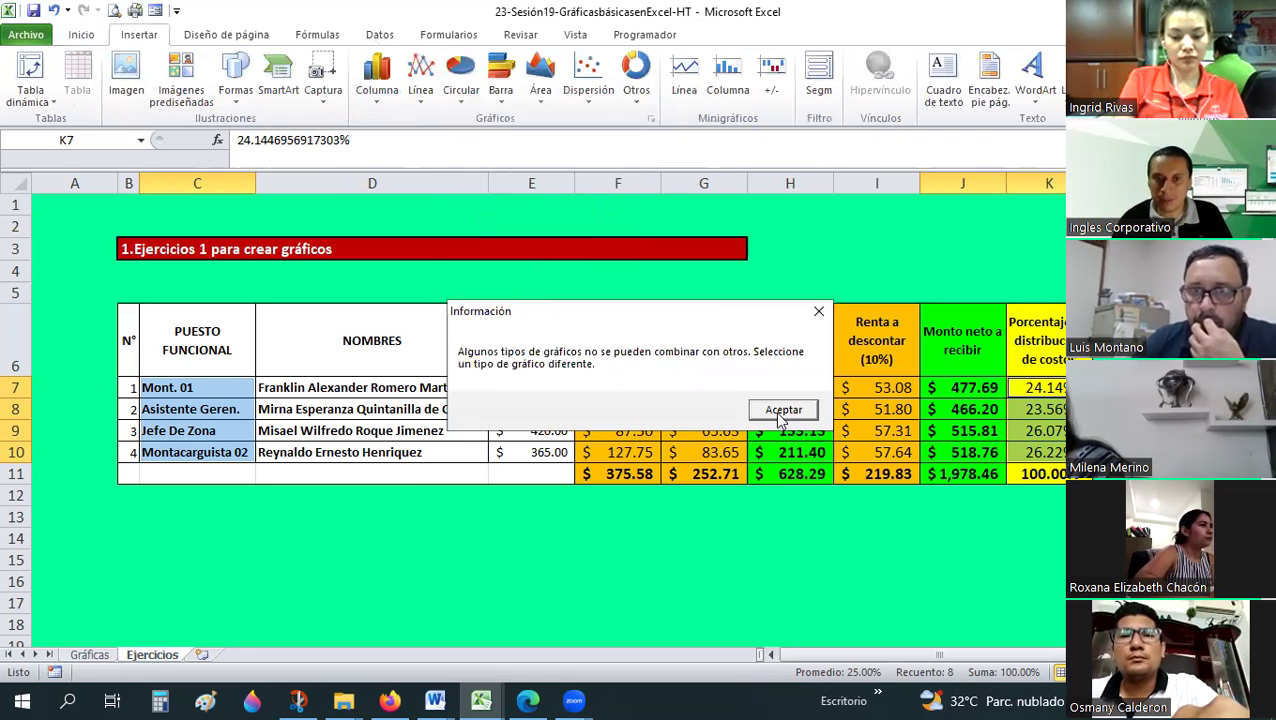
key(Return)
click(545, 541)
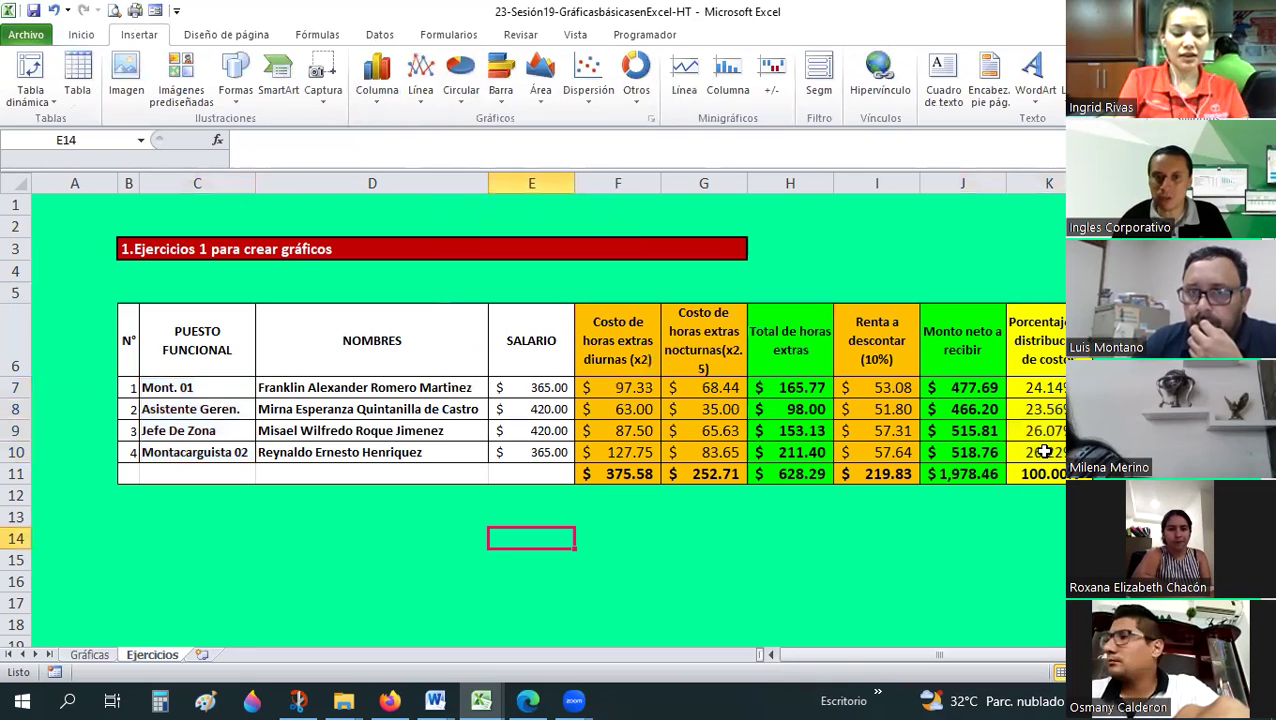
click(463, 97)
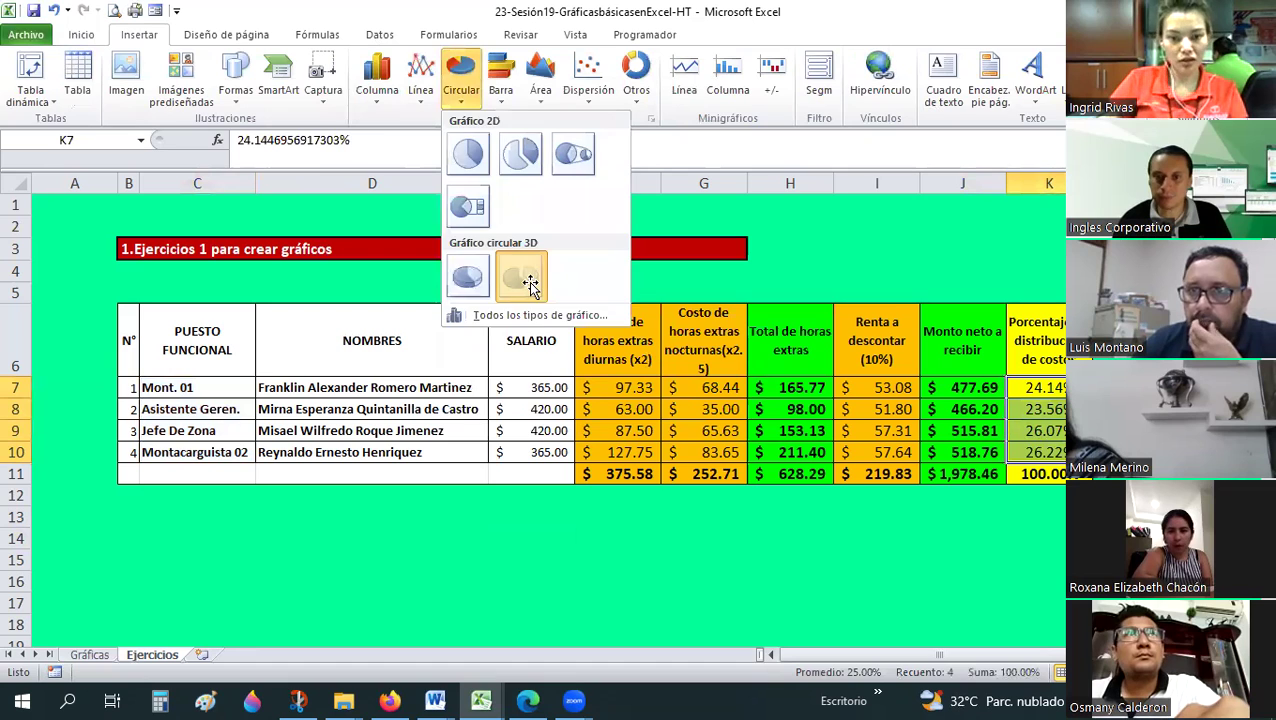
click(521, 278)
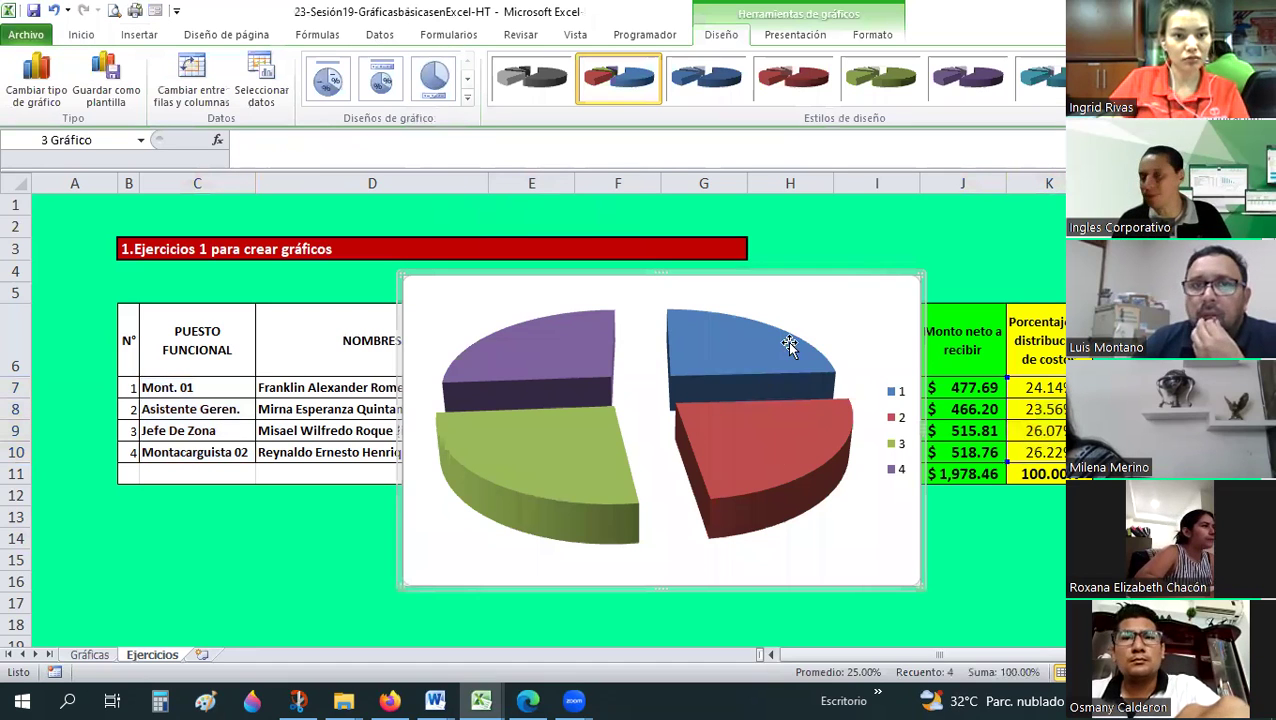
Step: Delete the pie chart and reinsert an exploded 3D pie from C7:C10 and K7:K10
click(810, 296)
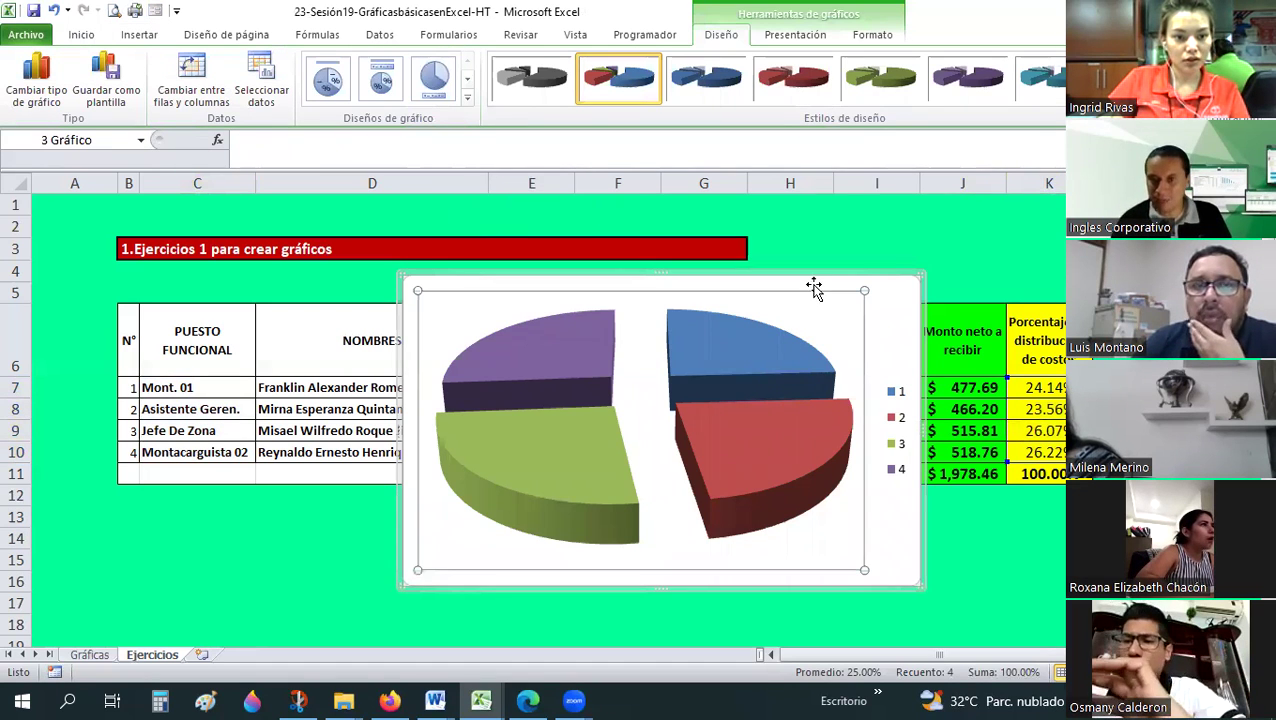
key(Escape)
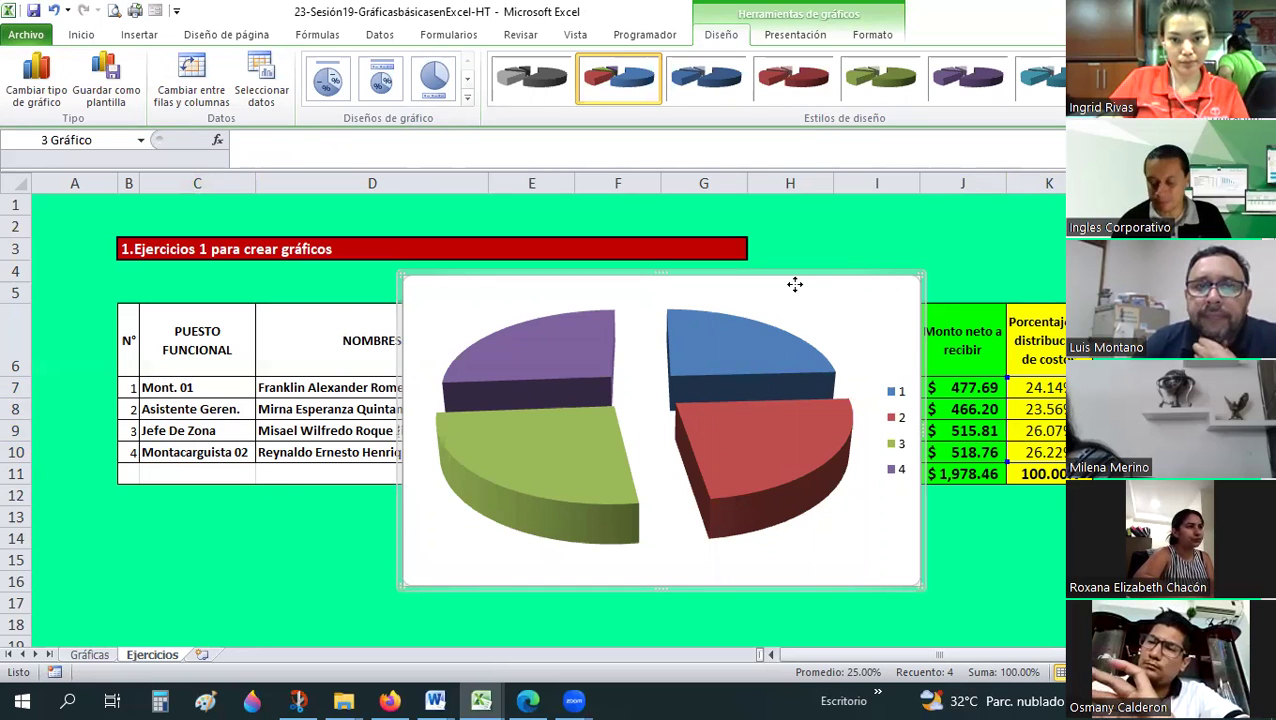
key(Delete)
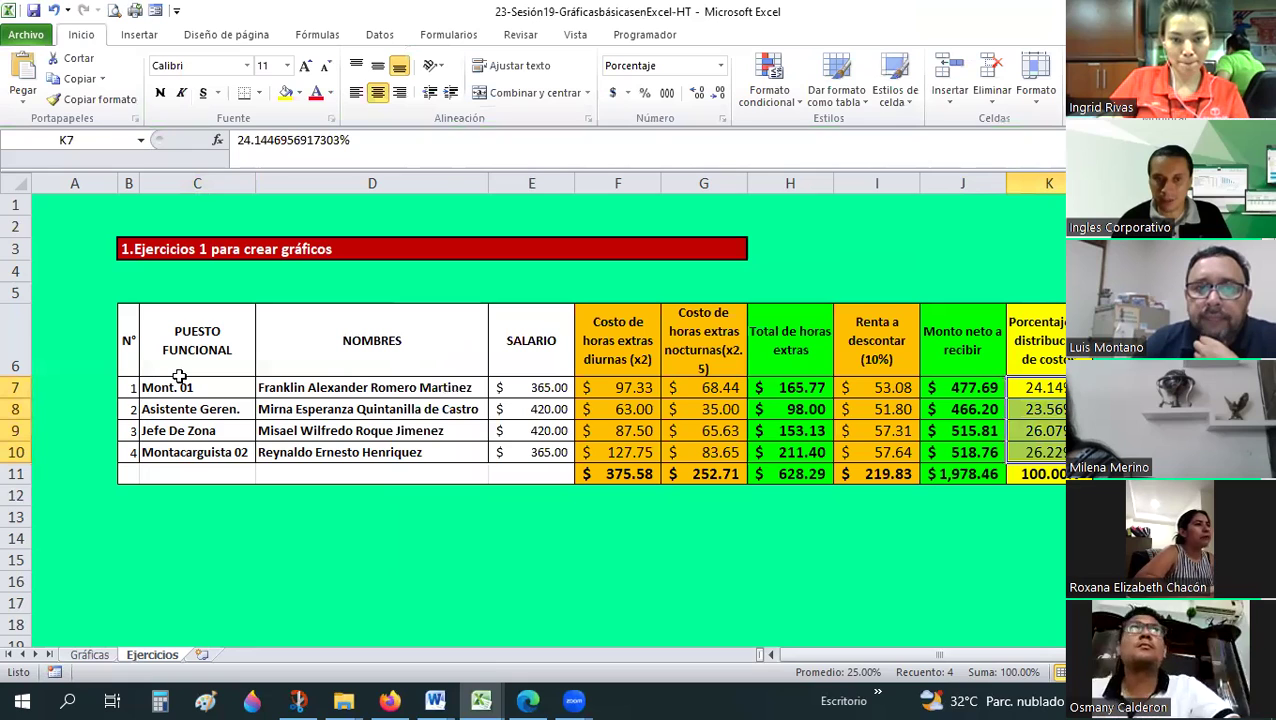
drag(176, 397, 182, 450)
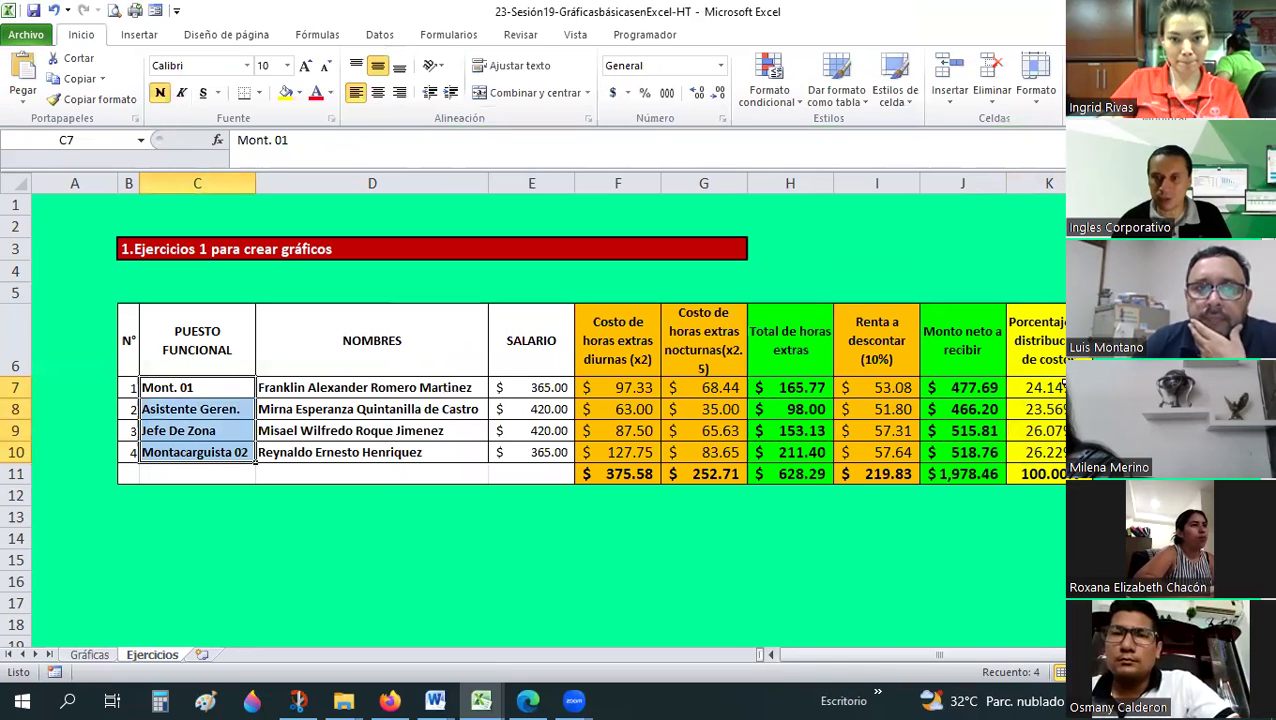
ctrl+drag(1037, 387, 1037, 452)
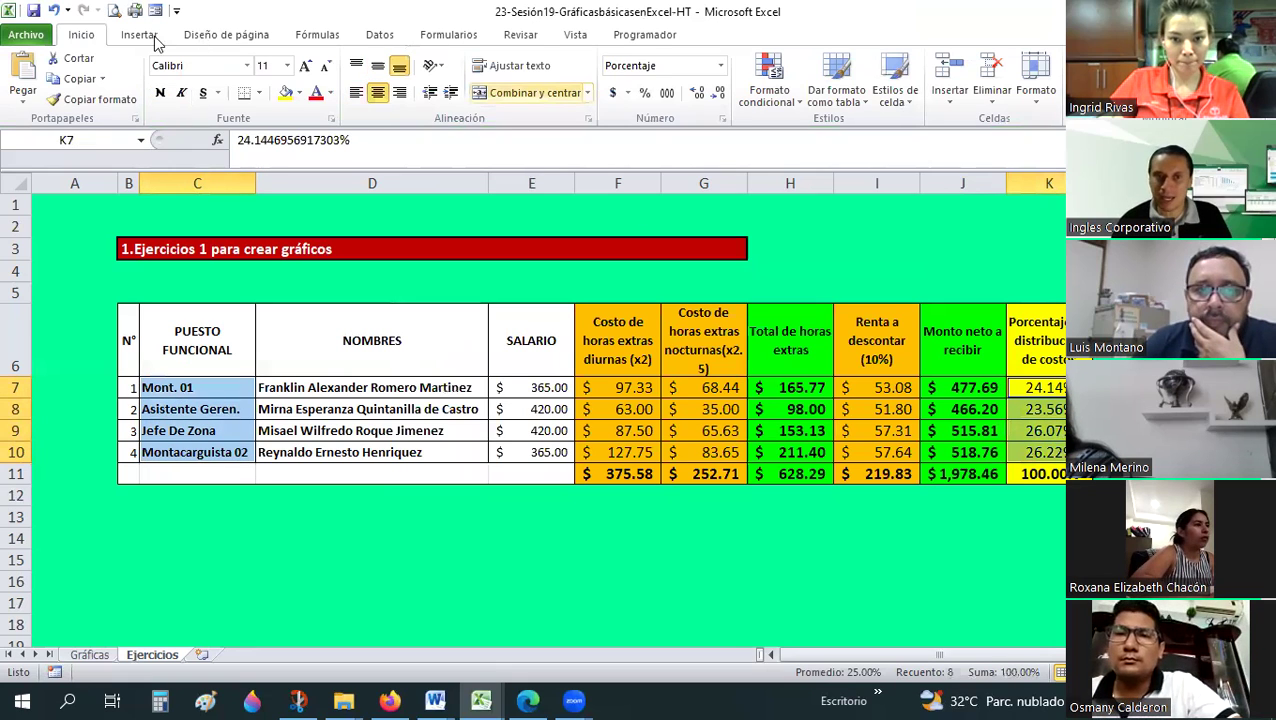
scroll(437, 97, down, 1)
click(461, 78)
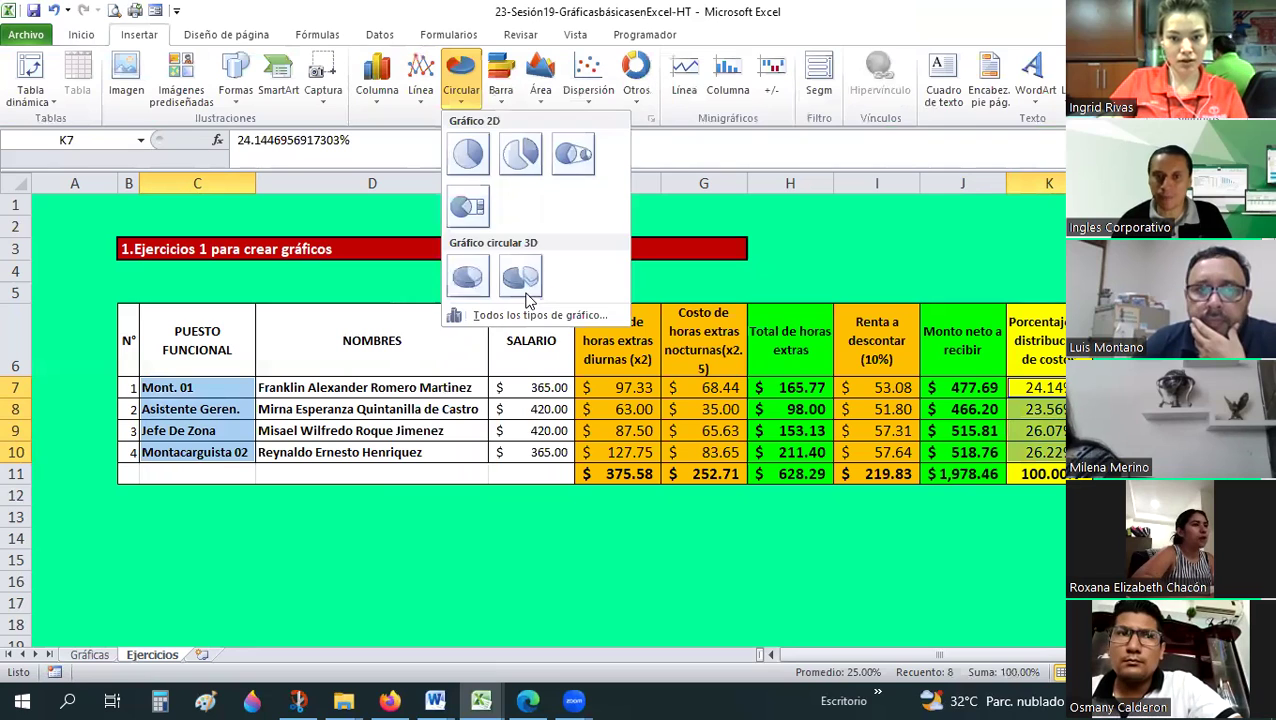
click(522, 285)
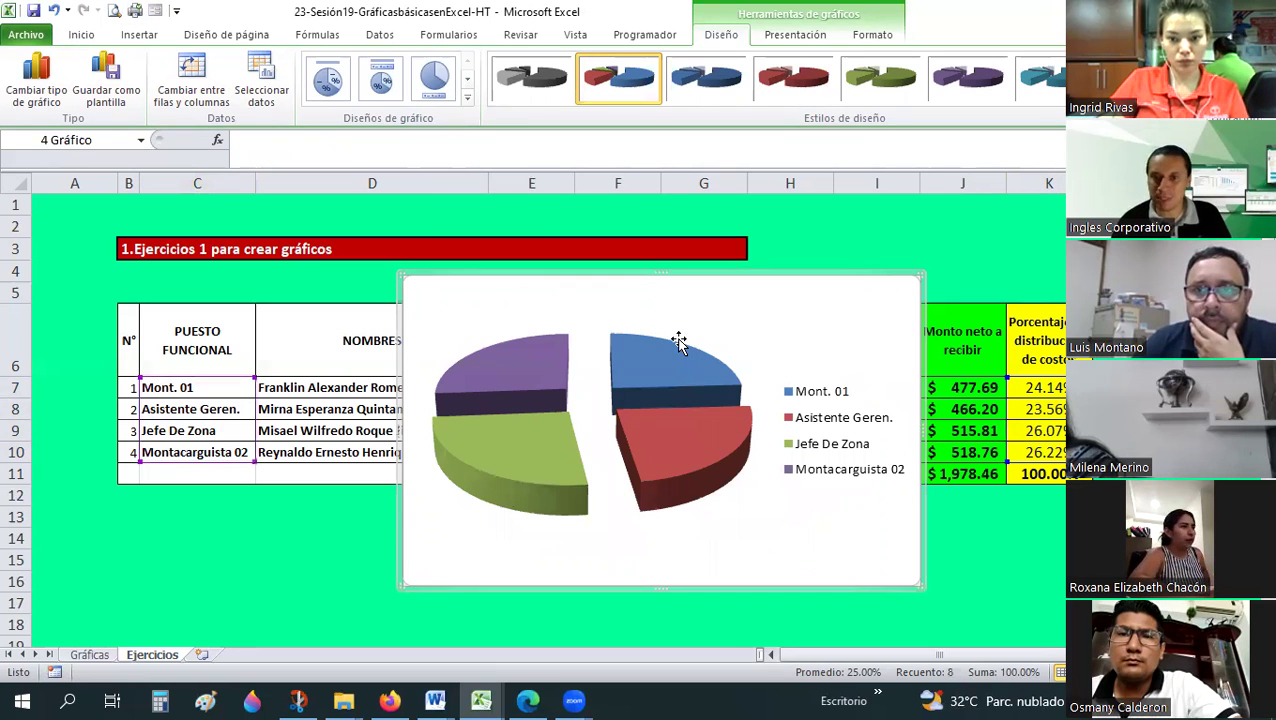
Step: Move the pie chart below the stacked bar chart, shift it right, and make it taller
scroll(883, 250, down, 2)
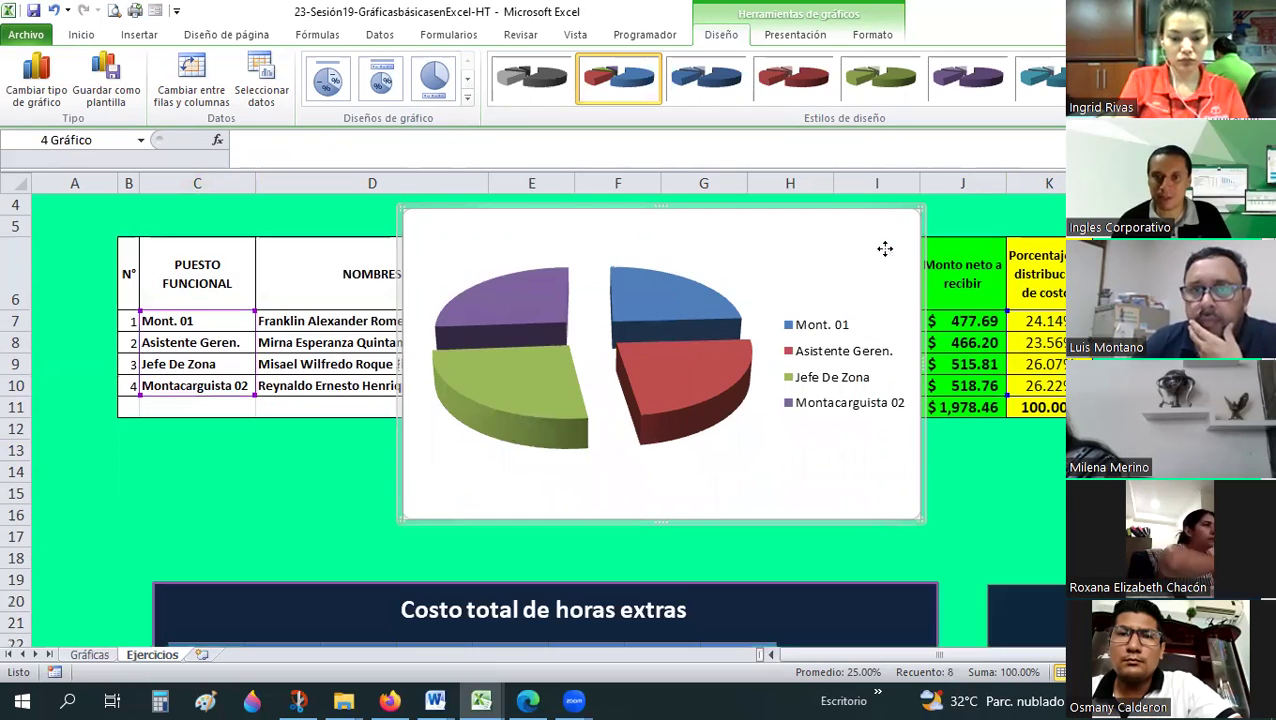
scroll(800, 330, down, 2)
scroll(736, 400, down, 1)
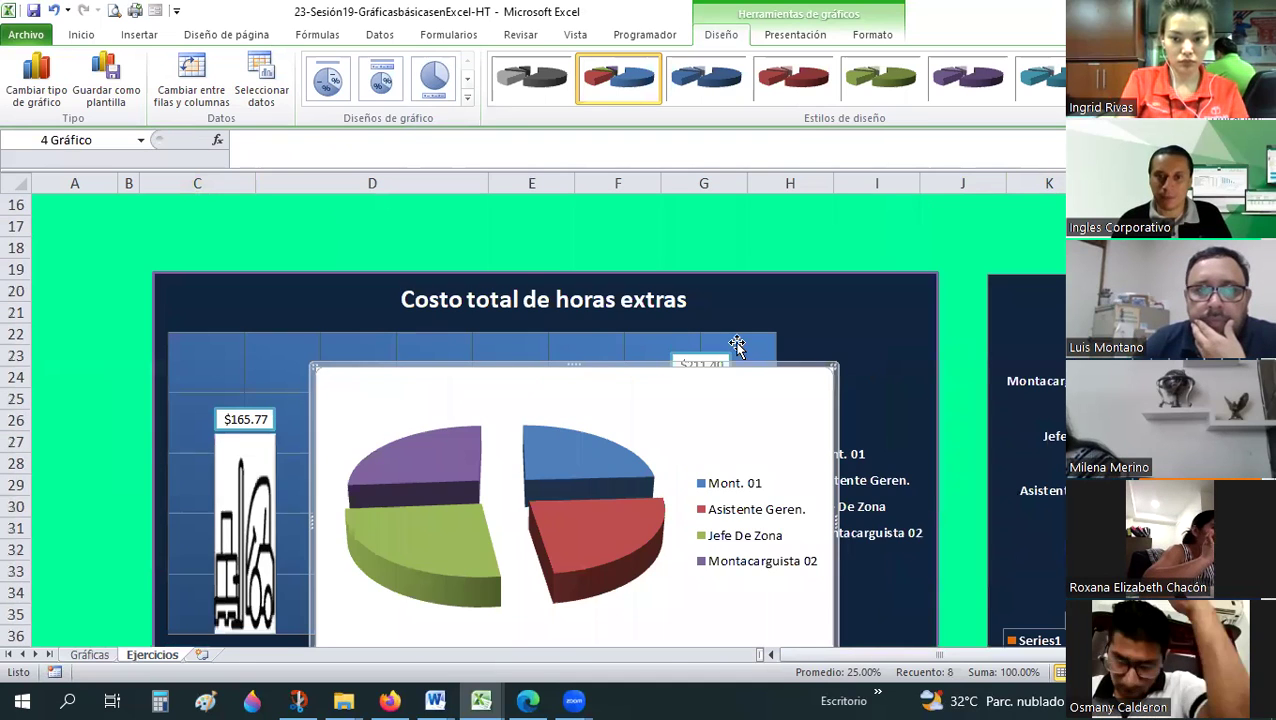
scroll(730, 210, down, 7)
scroll(690, 470, down, 3)
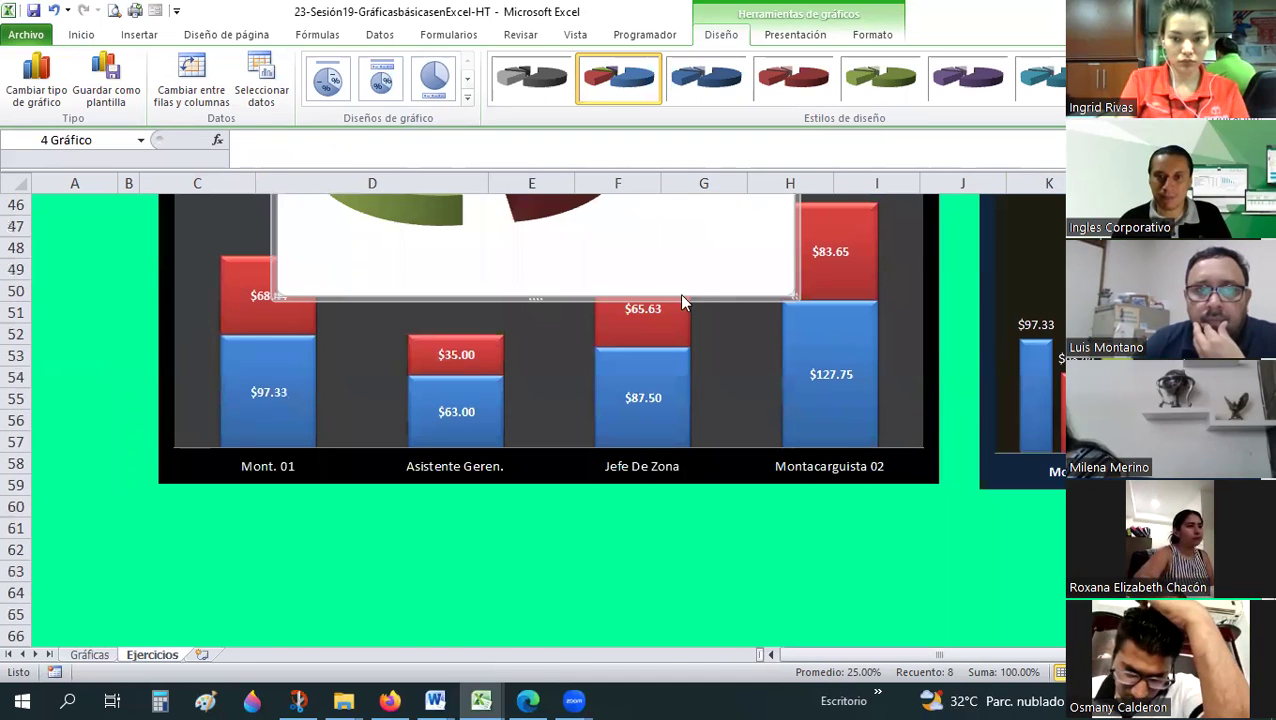
scroll(629, 447, down, 3)
mouse_move(615, 511)
mouse_down()
mouse_move(562, 432)
mouse_move(672, 455)
mouse_up()
scroll(672, 450, down, 3)
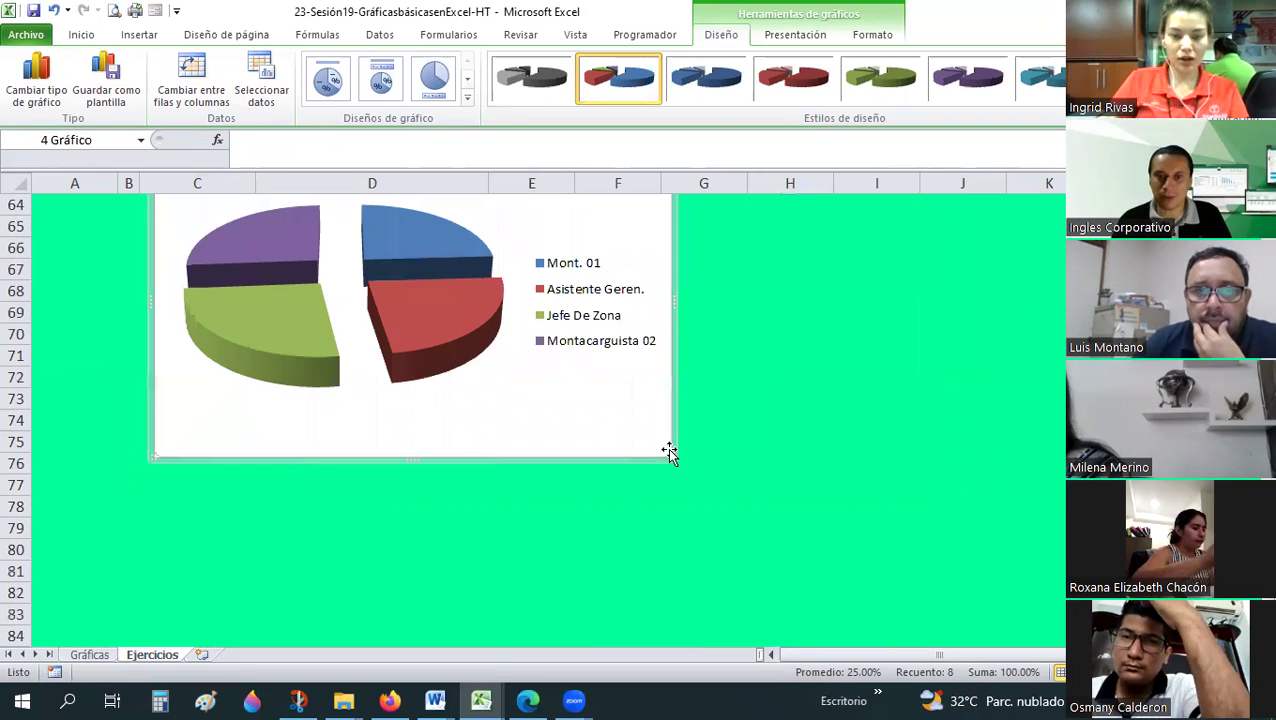
mouse_move(492, 337)
mouse_down()
mouse_move(725, 365)
mouse_move(673, 359)
mouse_move(691, 389)
mouse_move(679, 472)
mouse_move(949, 497)
mouse_up()
scroll(691, 389, up, 3)
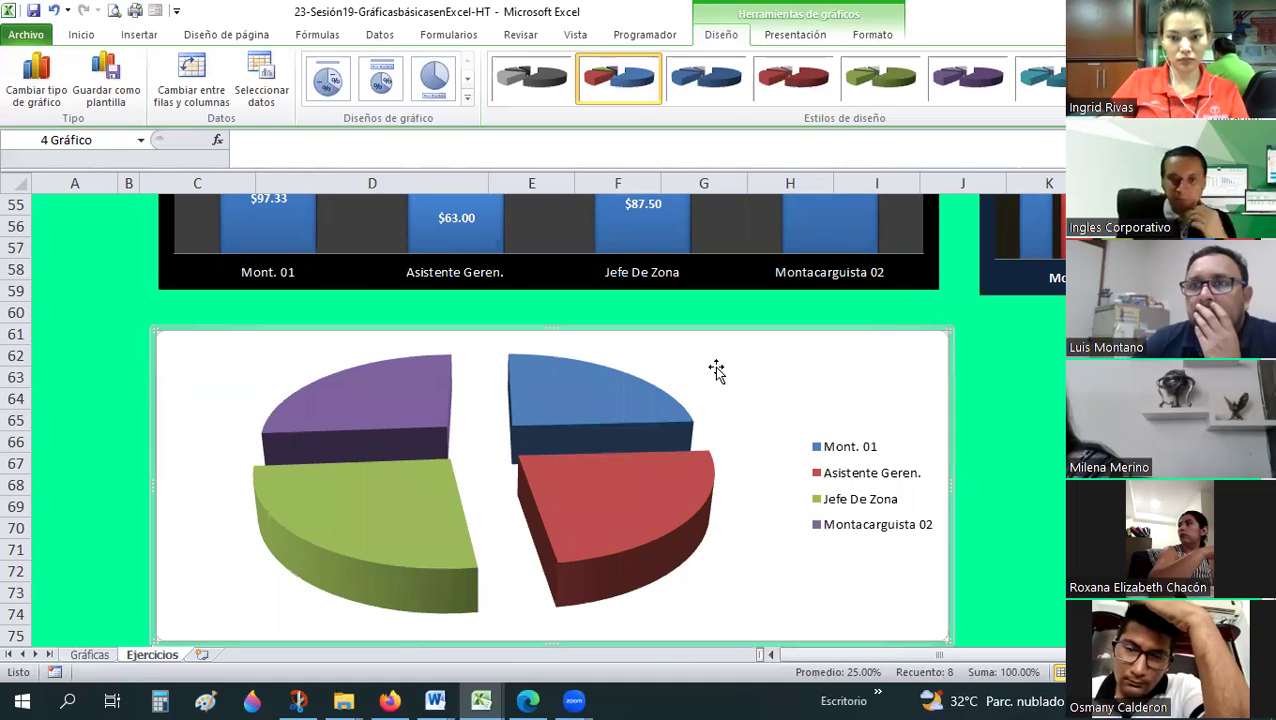
scroll(519, 395, down, 4)
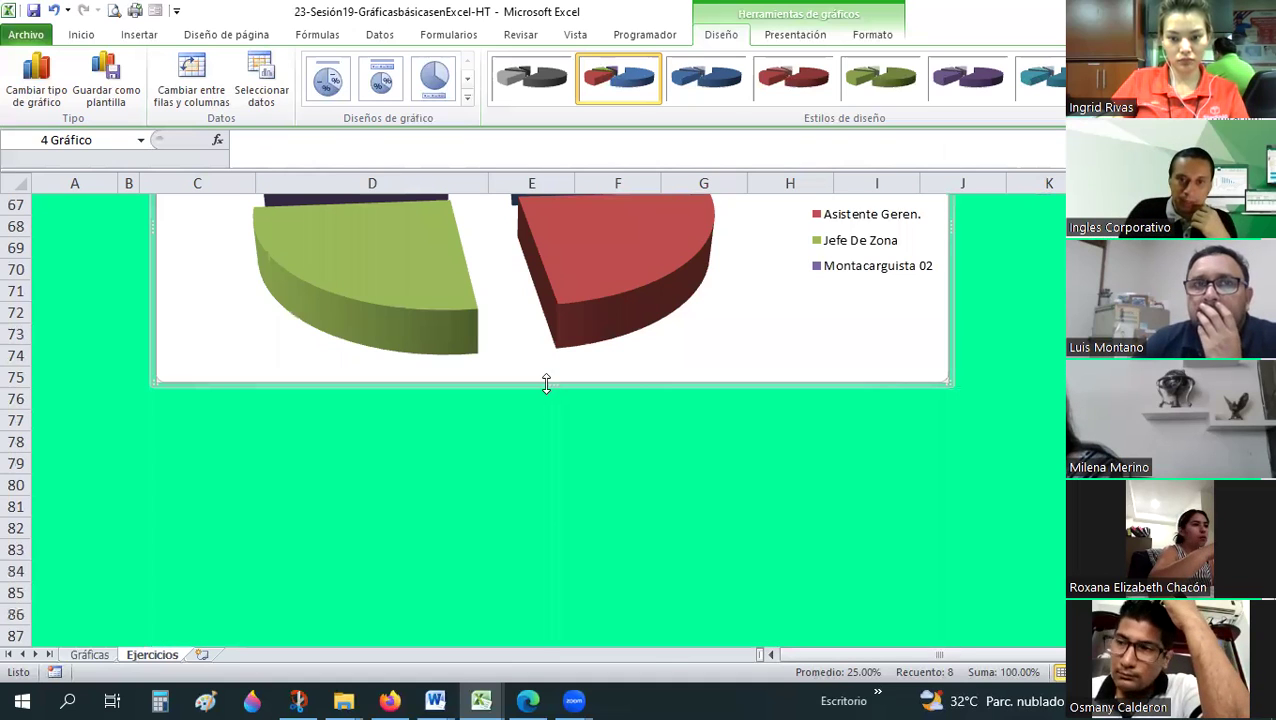
drag(714, 335, 714, 457)
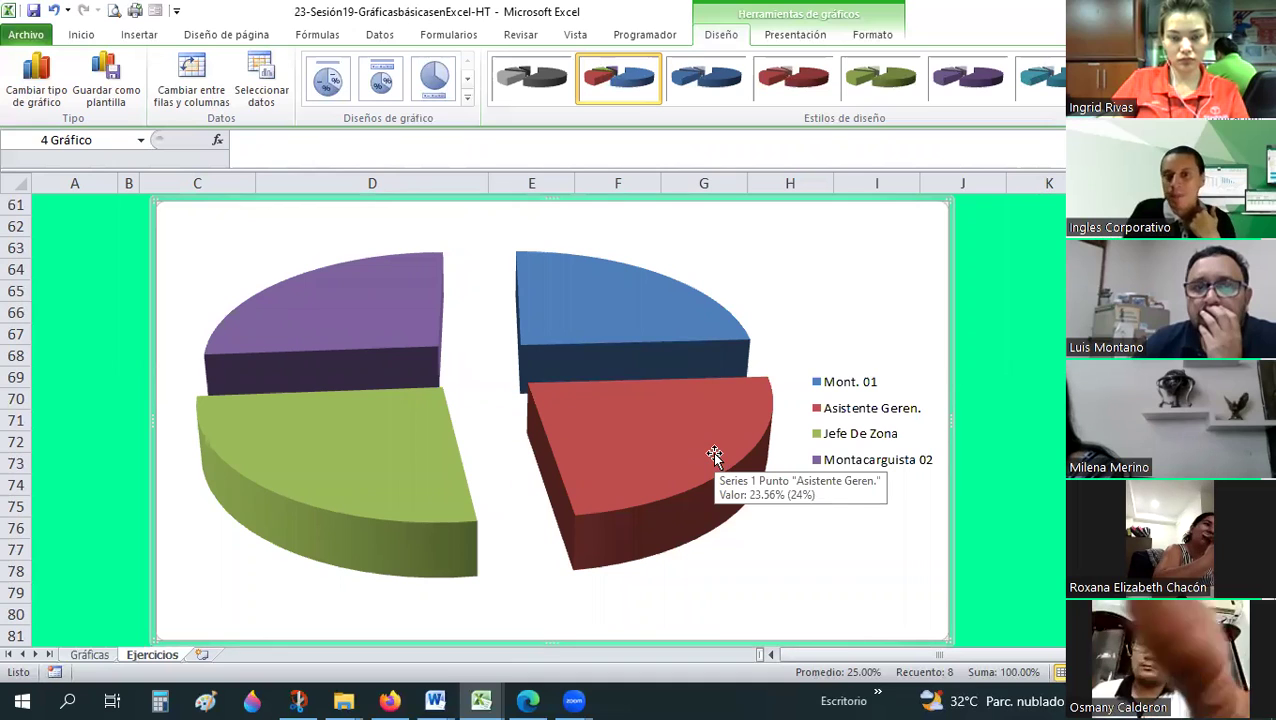
Step: Apply the title, top-legend and percentage-label layout, titling it 'Distribución porcentual del costo de horas extras'
click(382, 88)
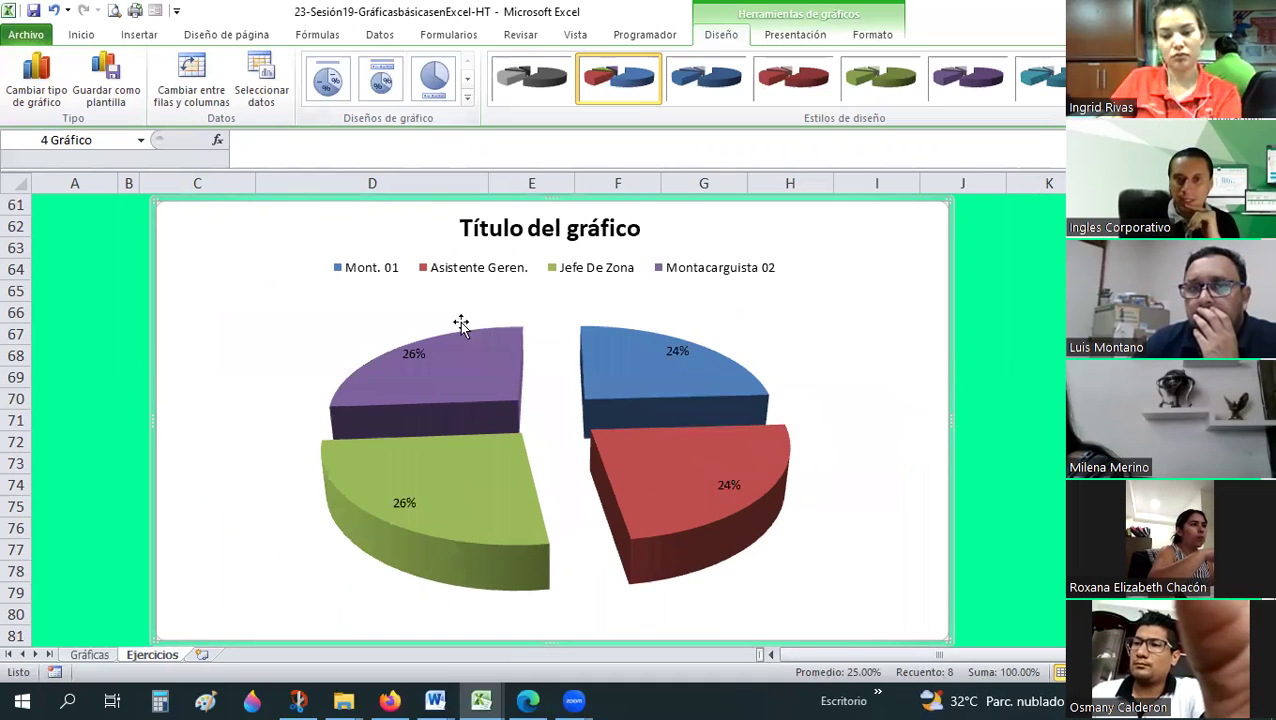
click(520, 232)
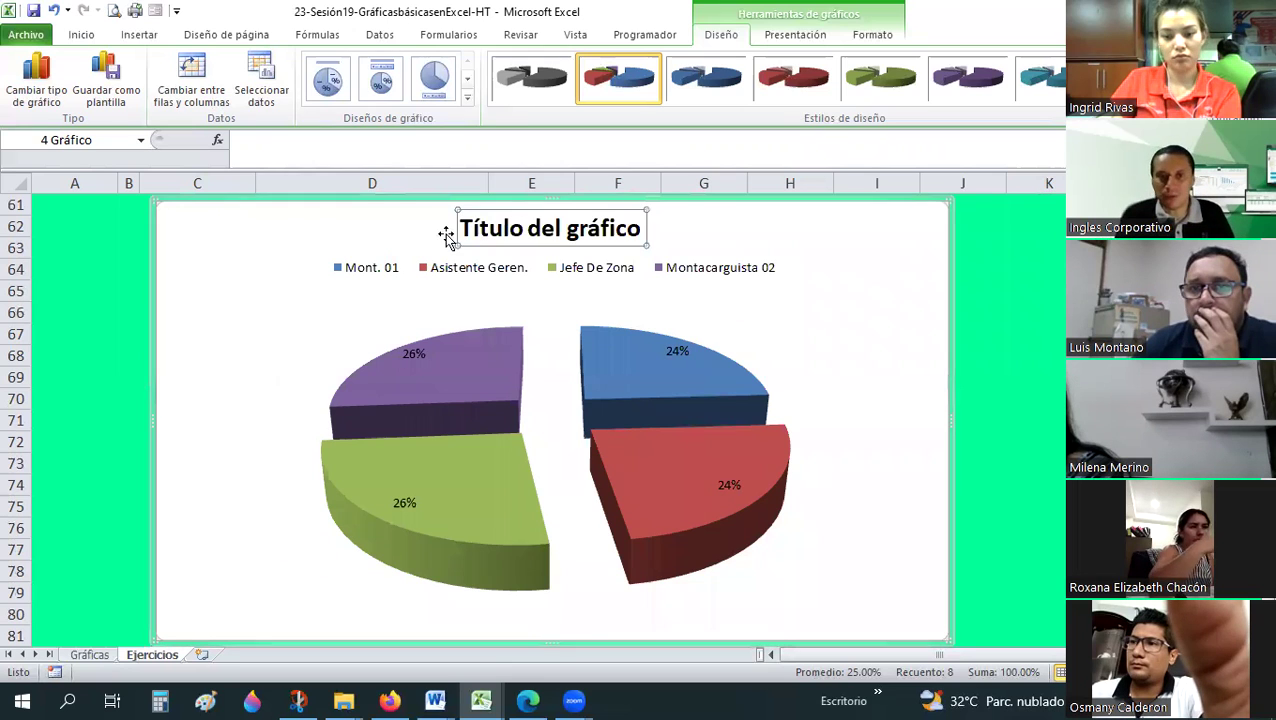
triple_click(595, 226)
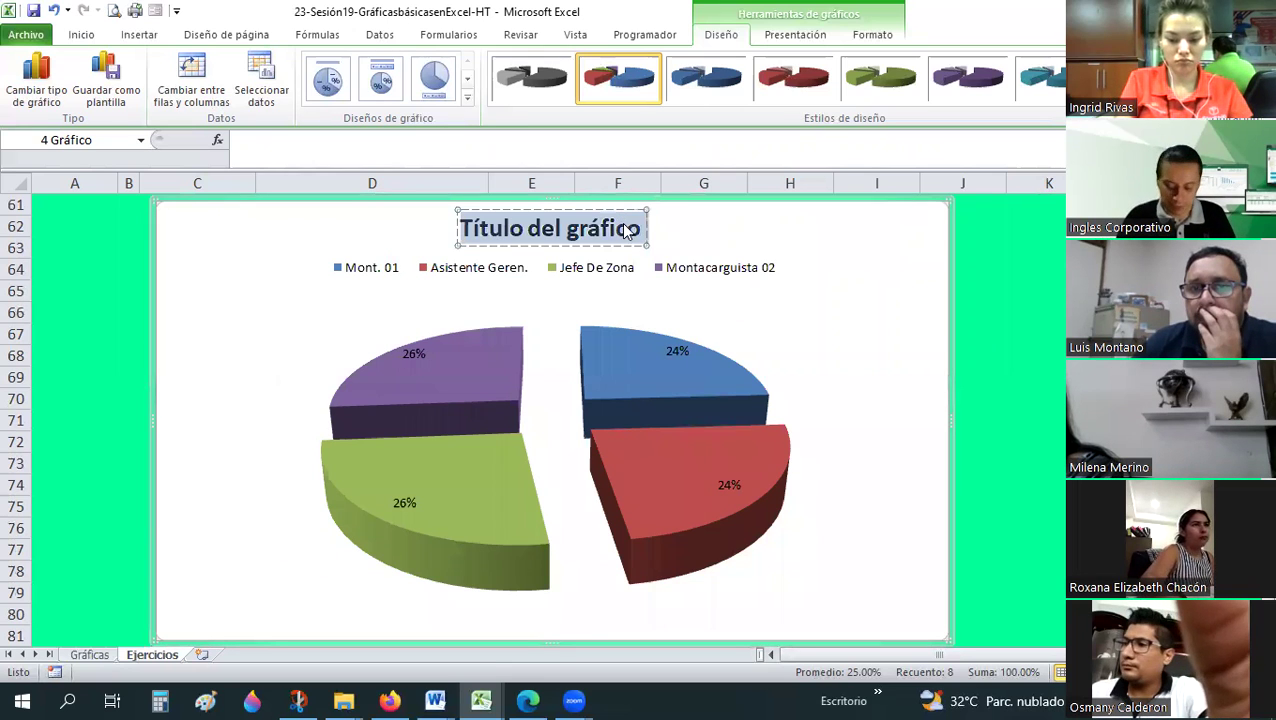
text(Distribu)
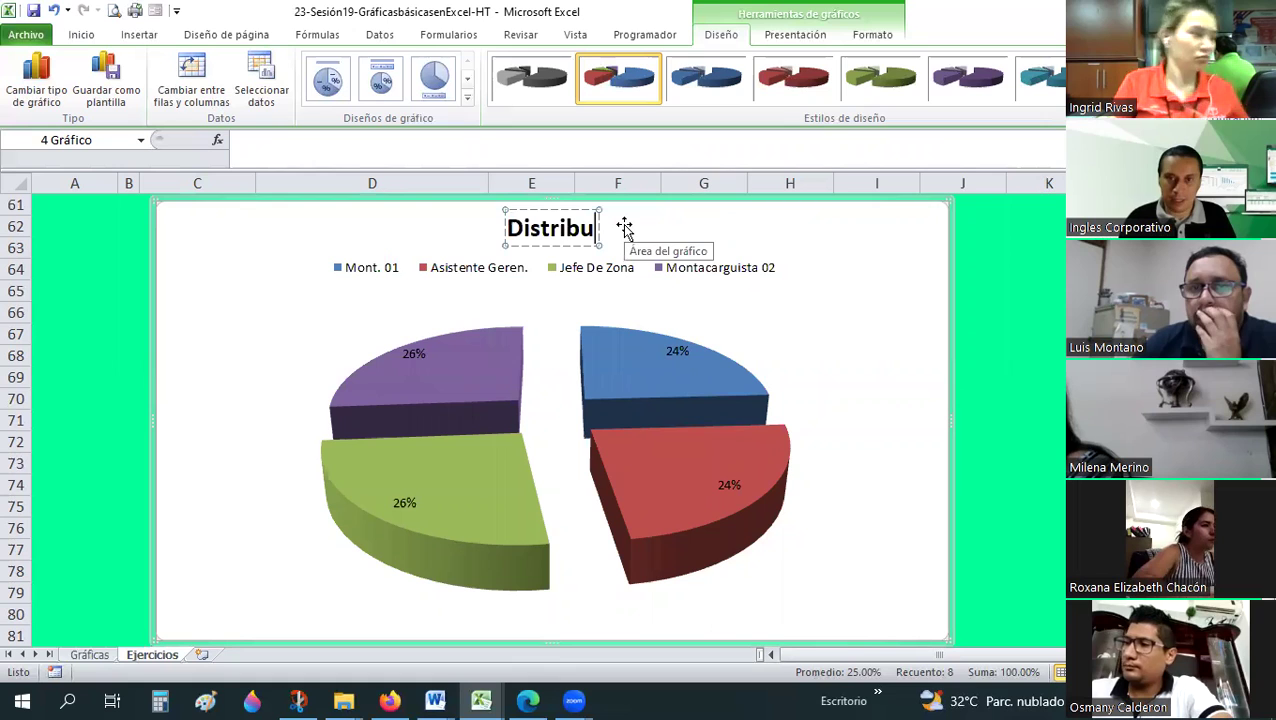
text(ci)
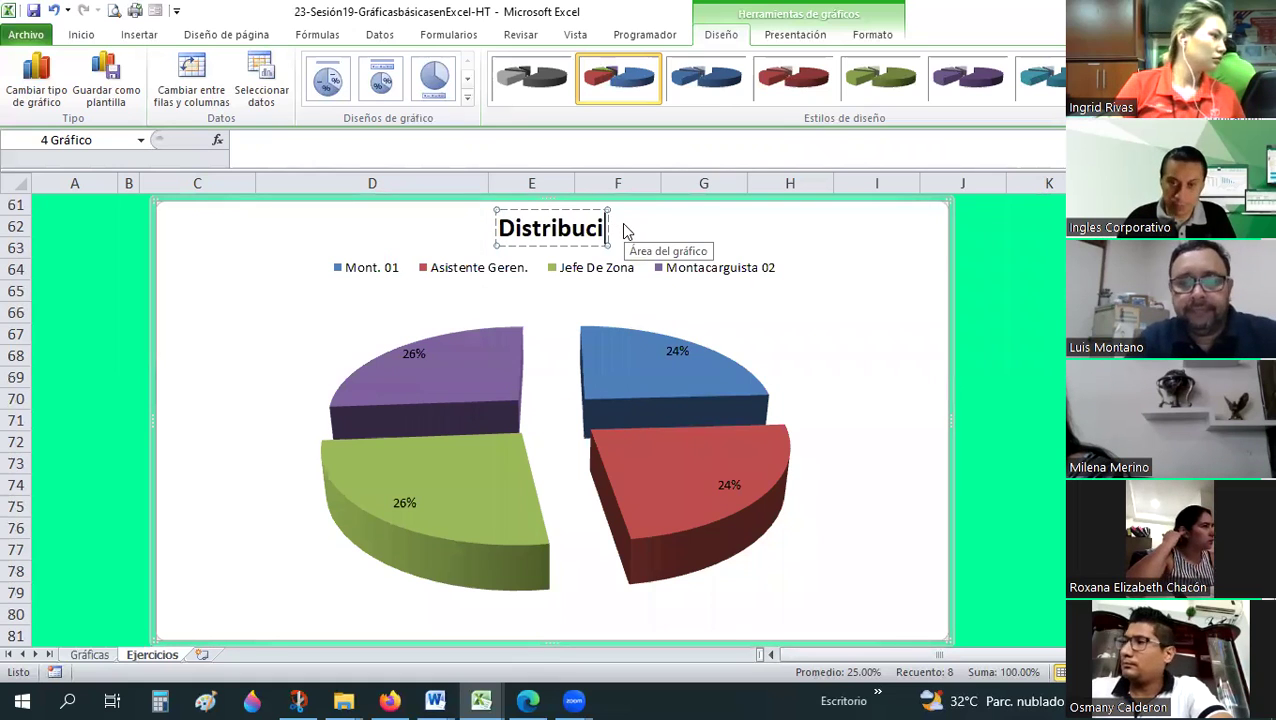
text(ón porcentual de)
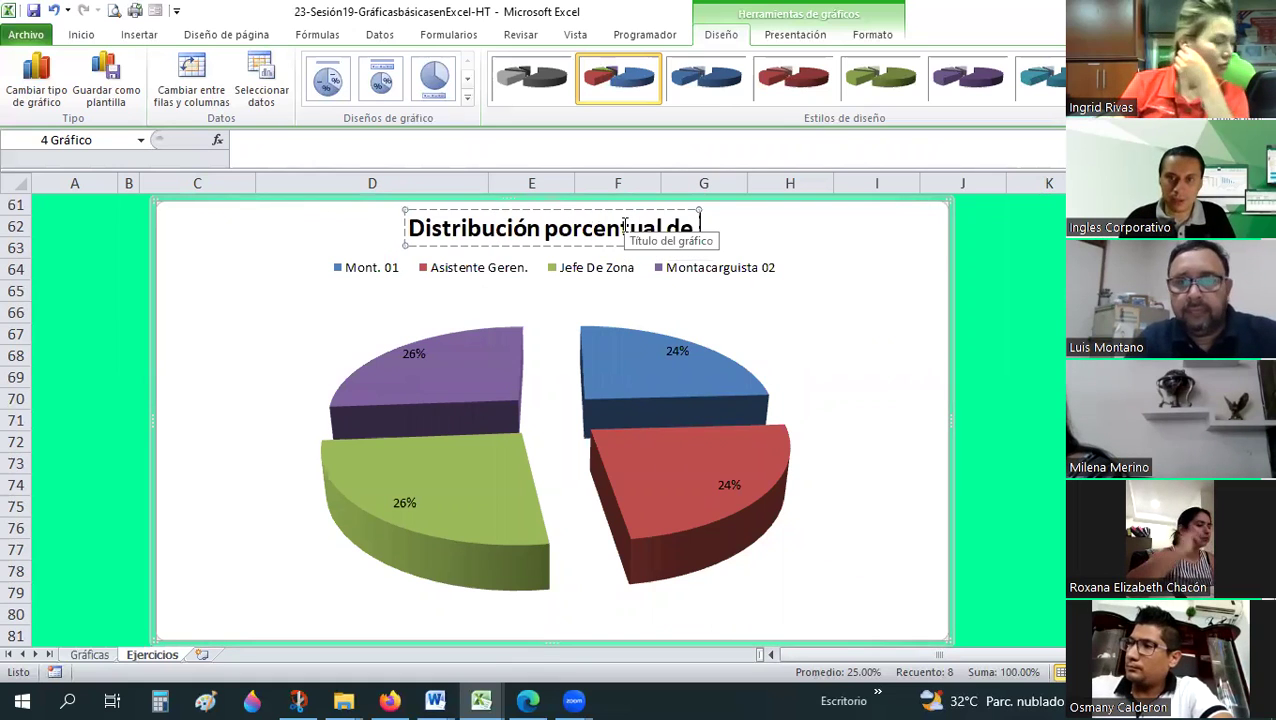
text(l costo de h)
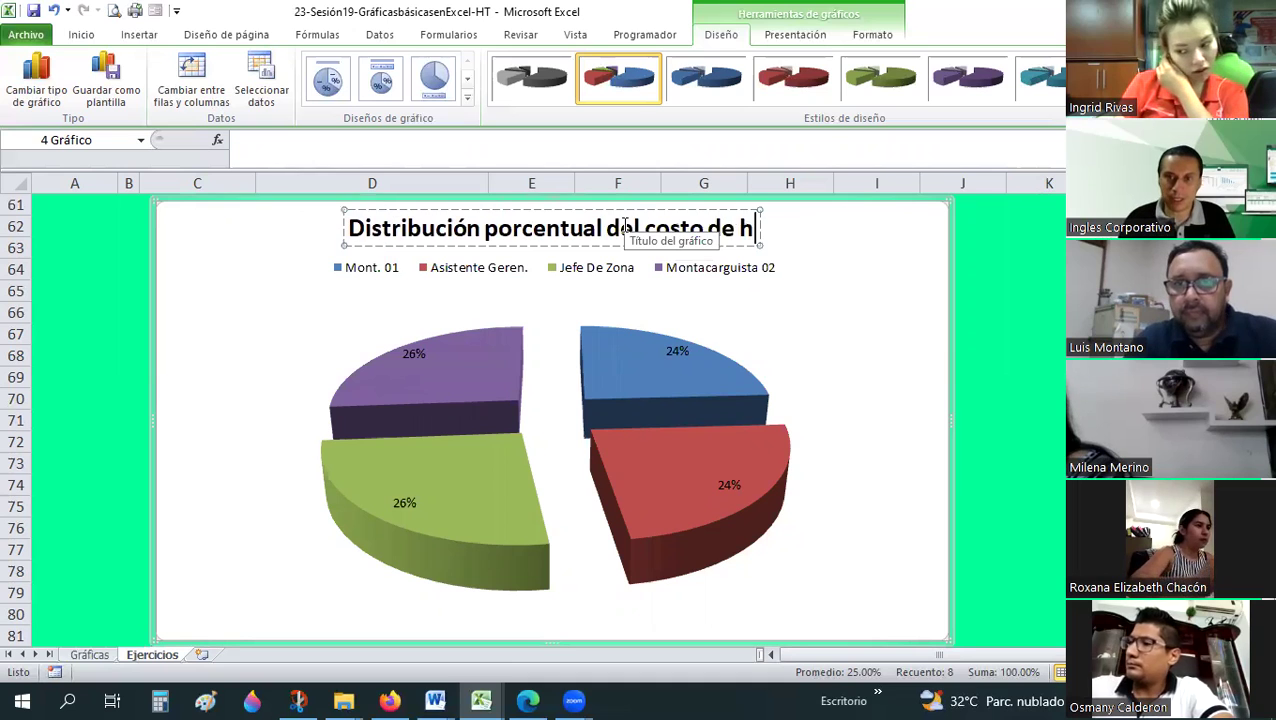
text(oras extras)
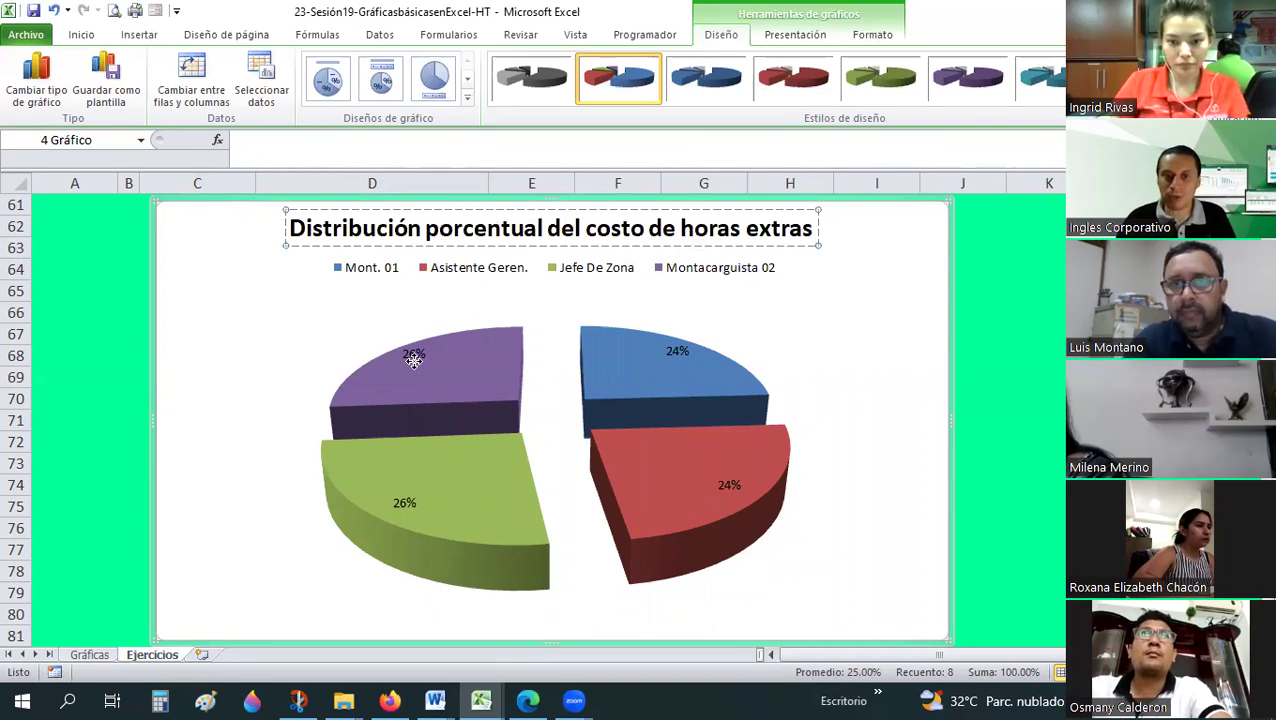
click(413, 353)
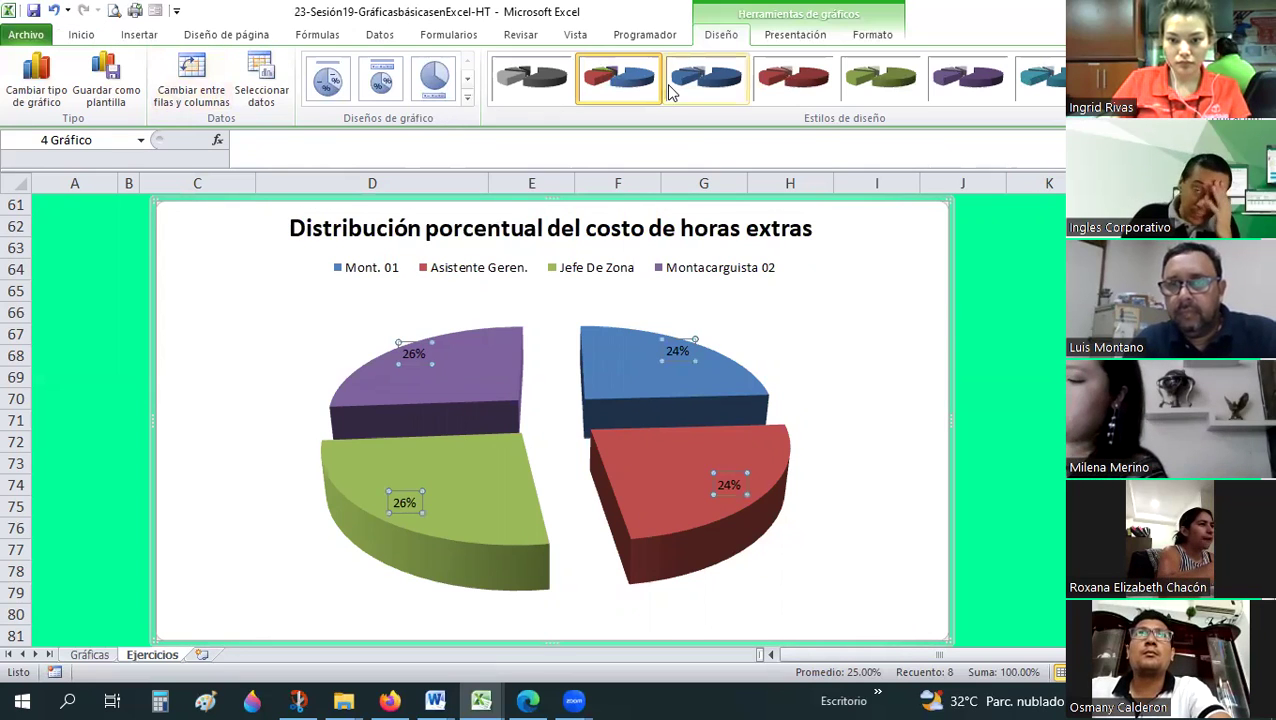
Step: Enlarge the pie's percentage labels to 14 pt and frame them in blue-outlined boxes
scroll(307, 66, up, 9)
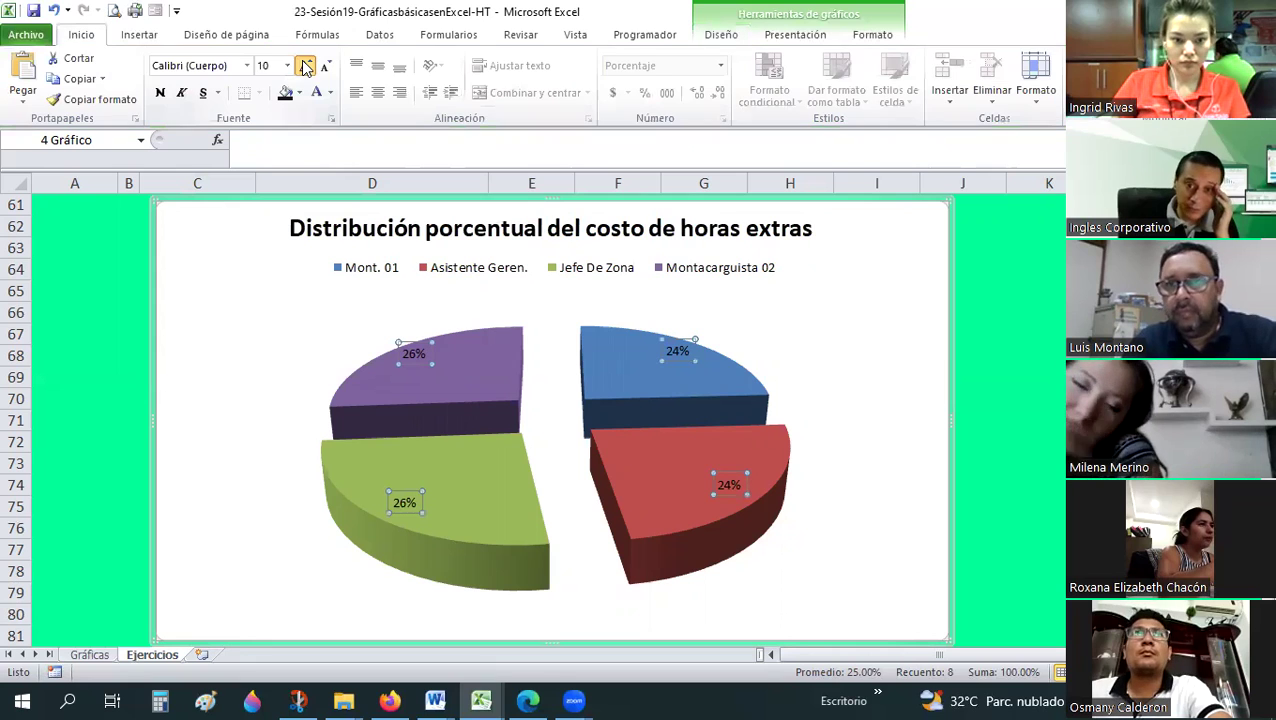
click(307, 66)
click(306, 66)
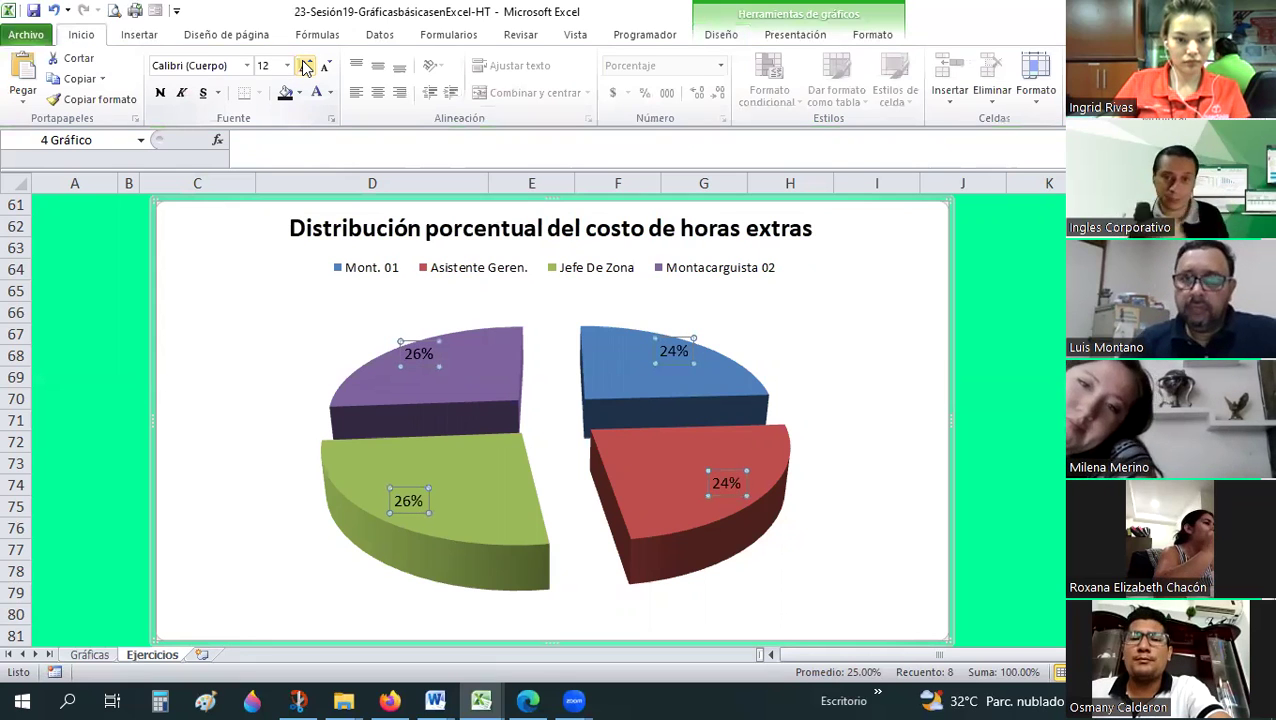
click(306, 66)
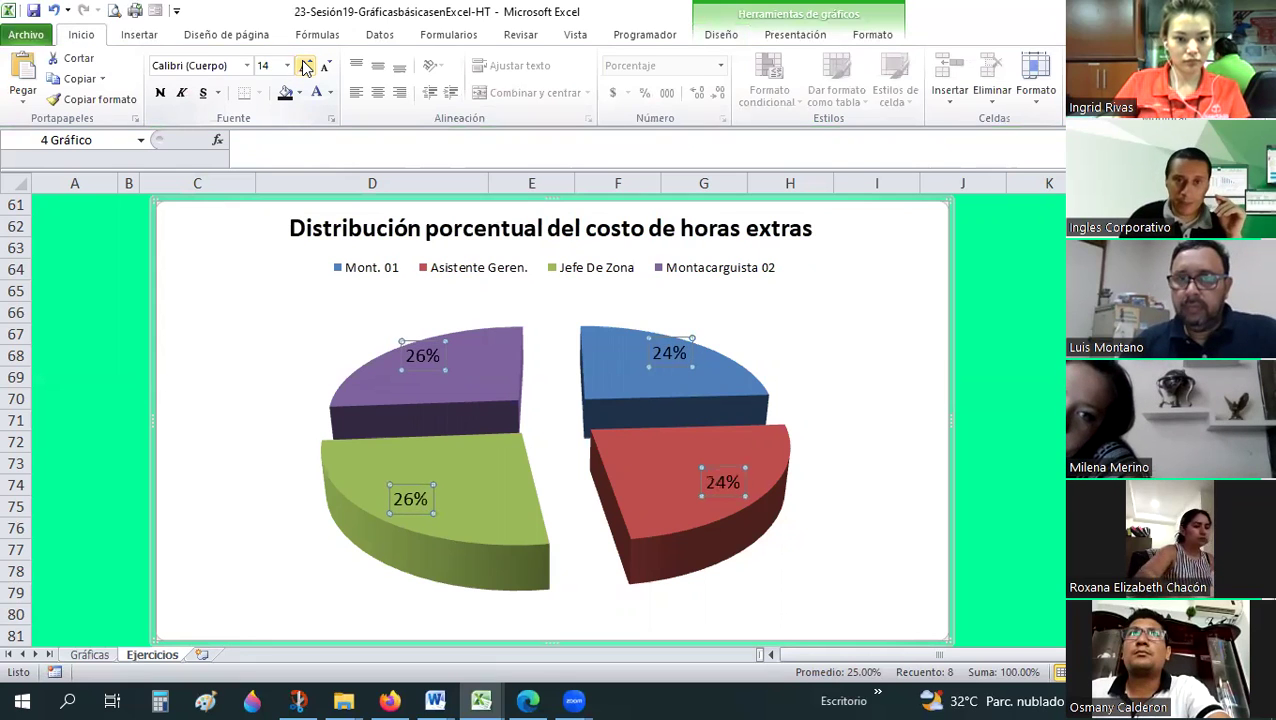
click(872, 35)
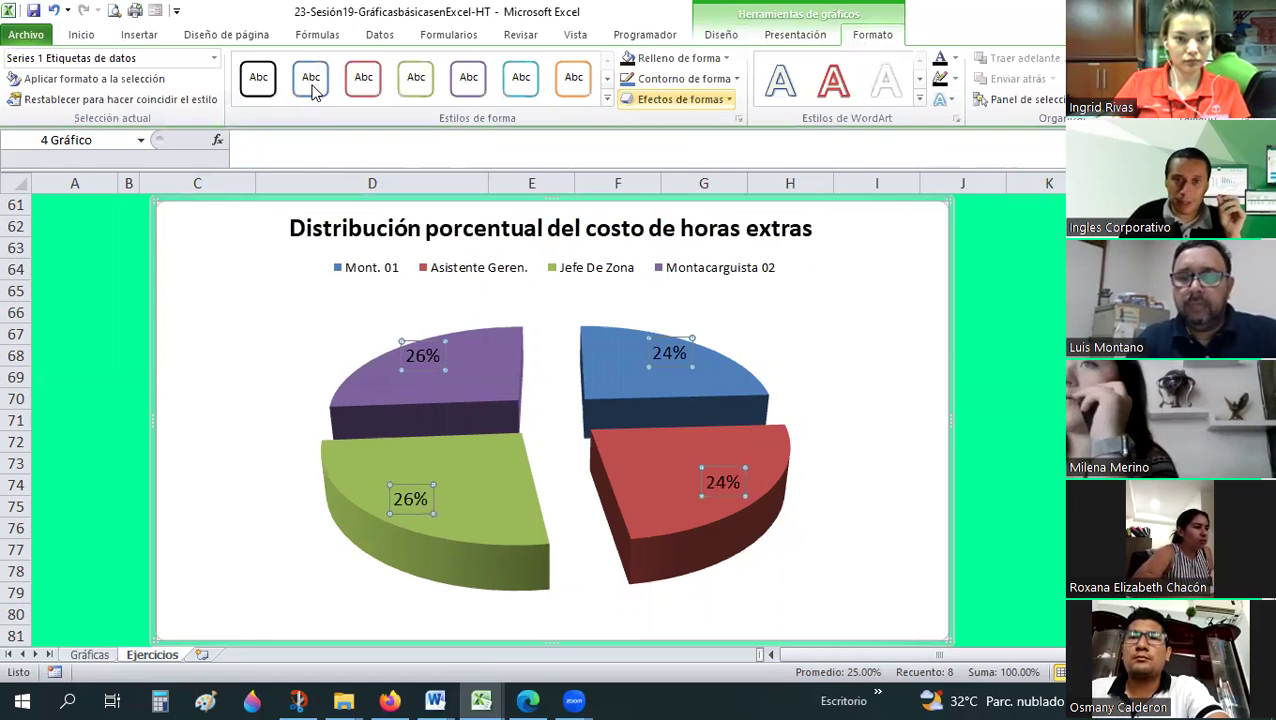
click(998, 425)
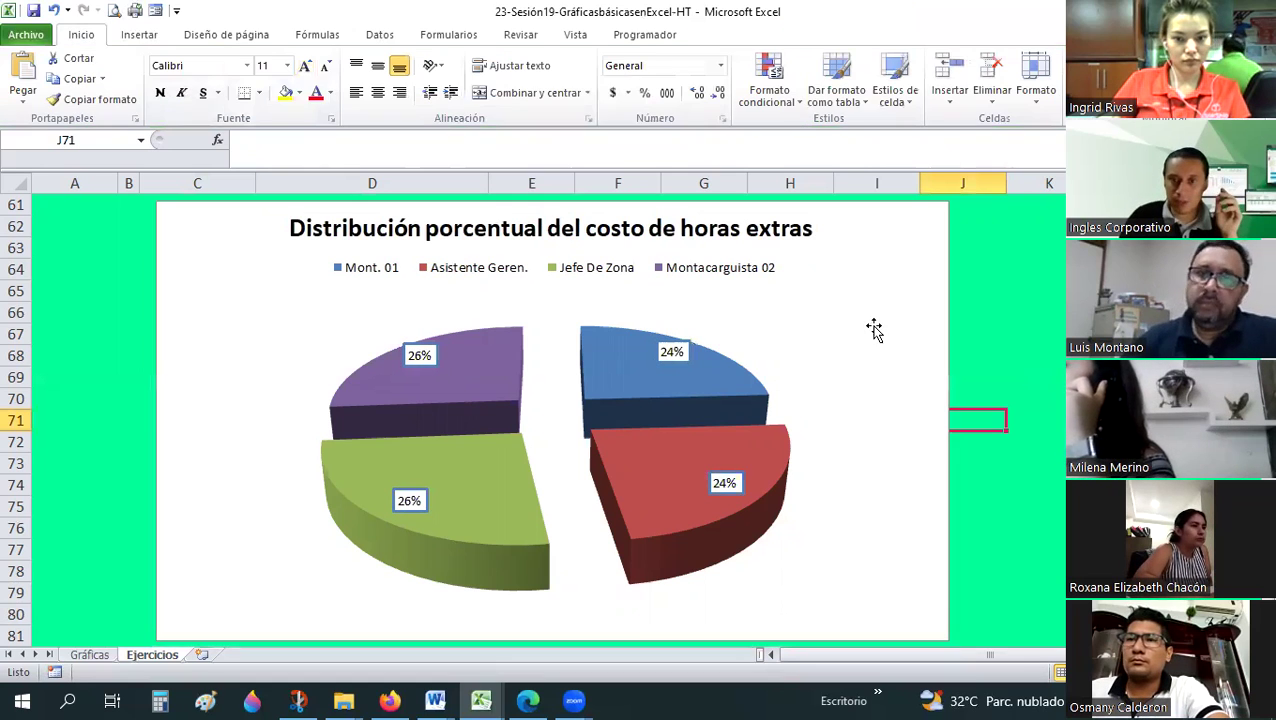
click(874, 330)
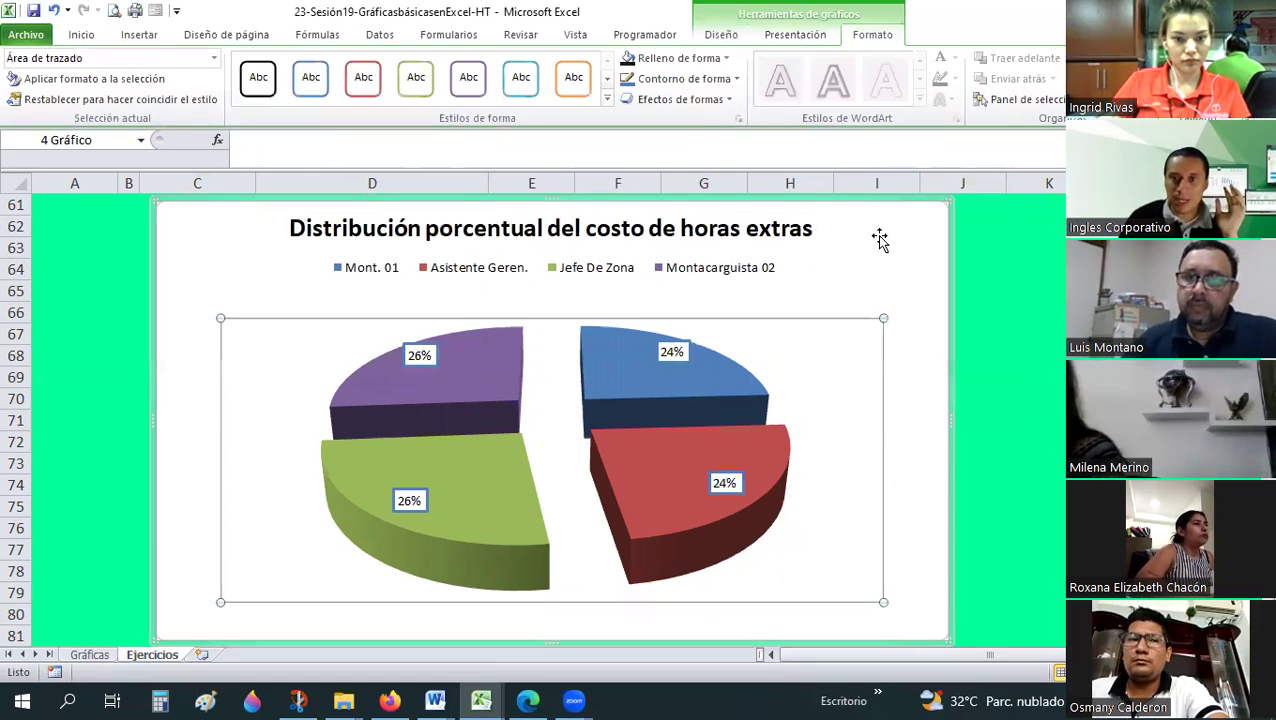
Step: Apply chart style Estilo 42 and fill the pie chart's background dark navy blue
click(721, 35)
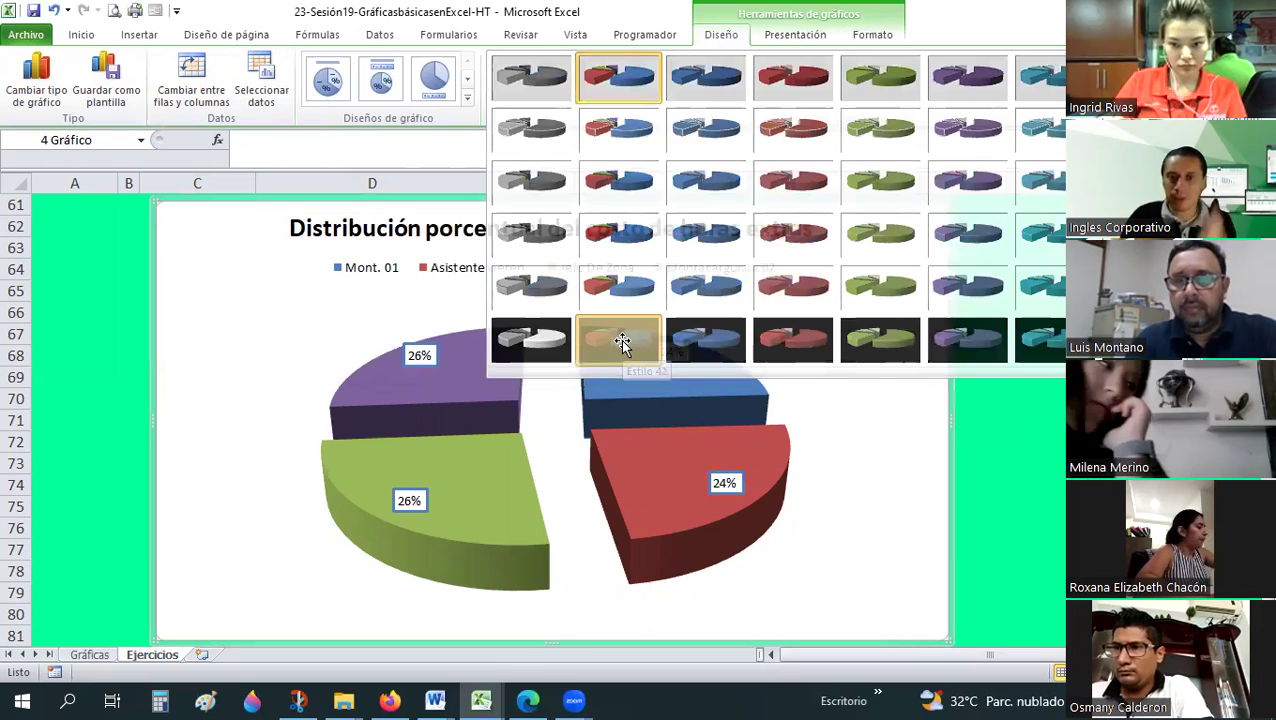
click(621, 341)
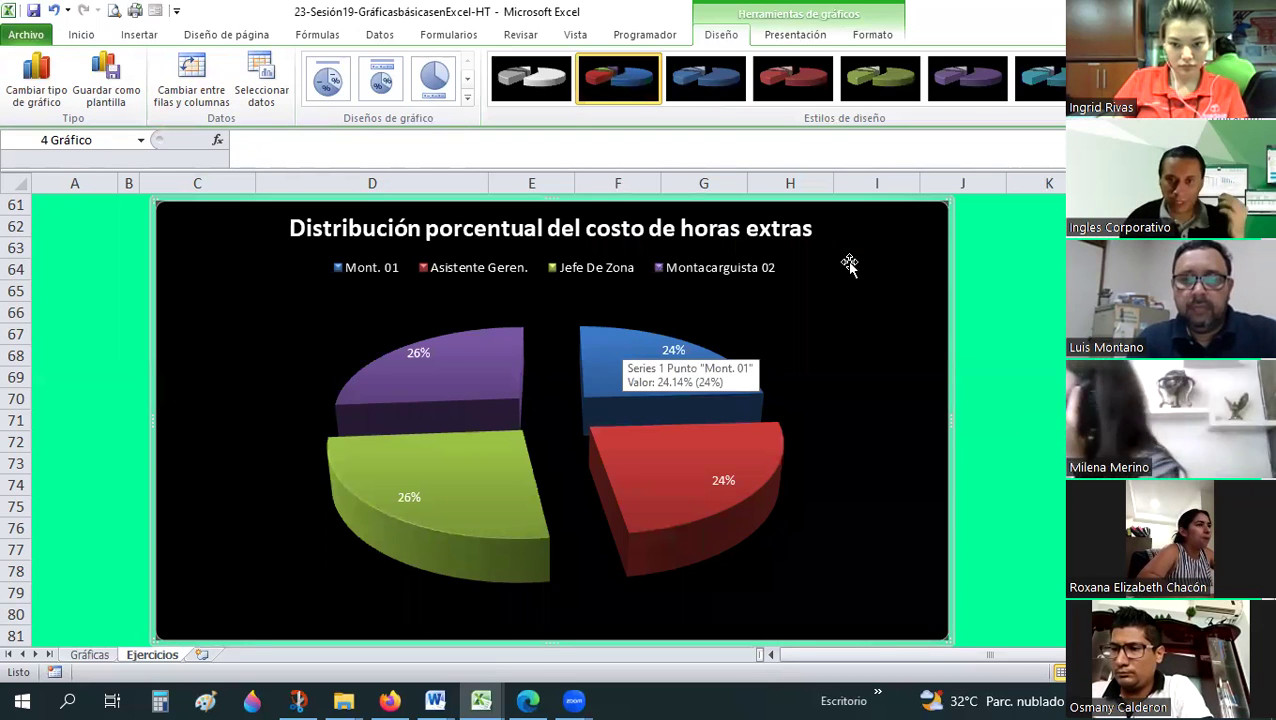
click(872, 34)
click(628, 58)
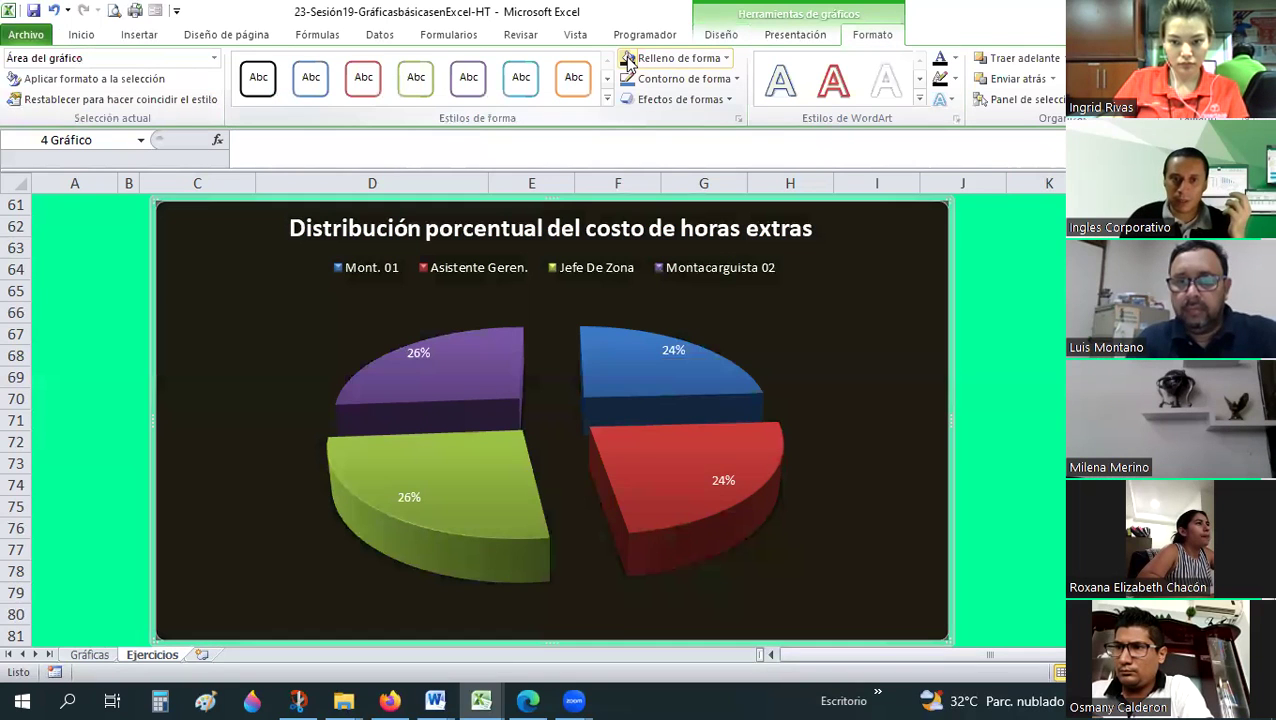
click(690, 58)
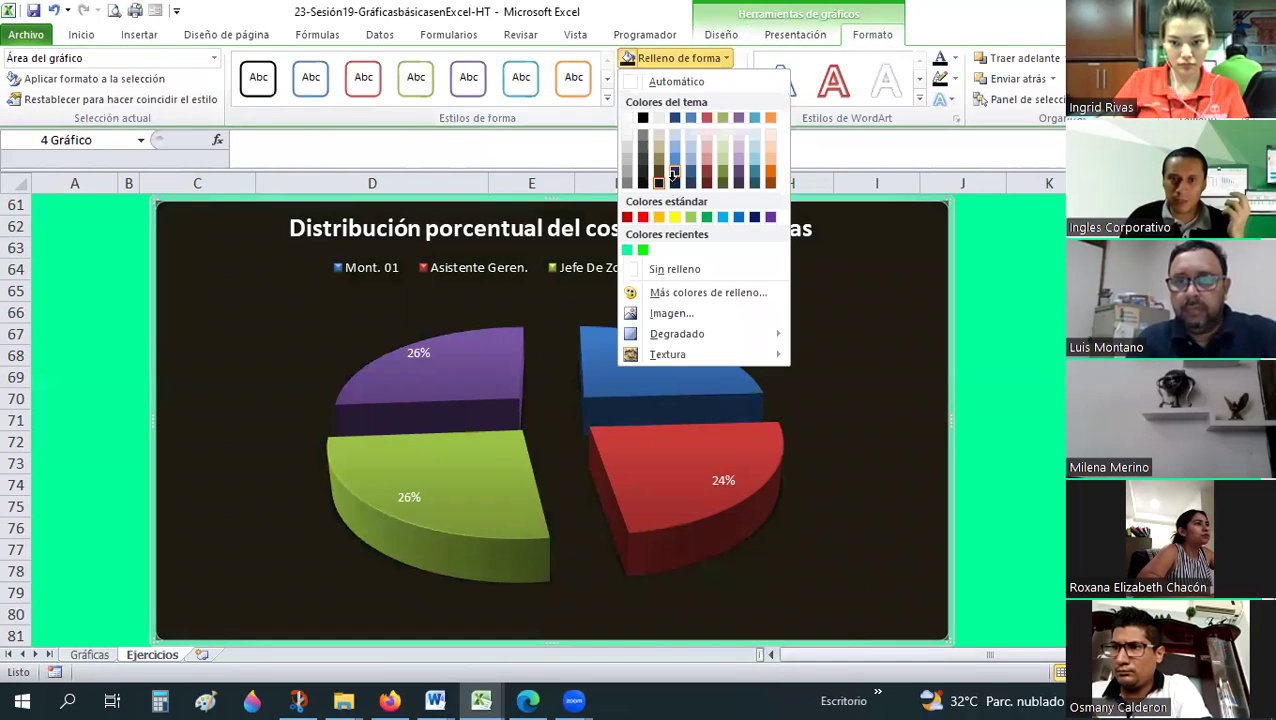
click(675, 119)
click(680, 58)
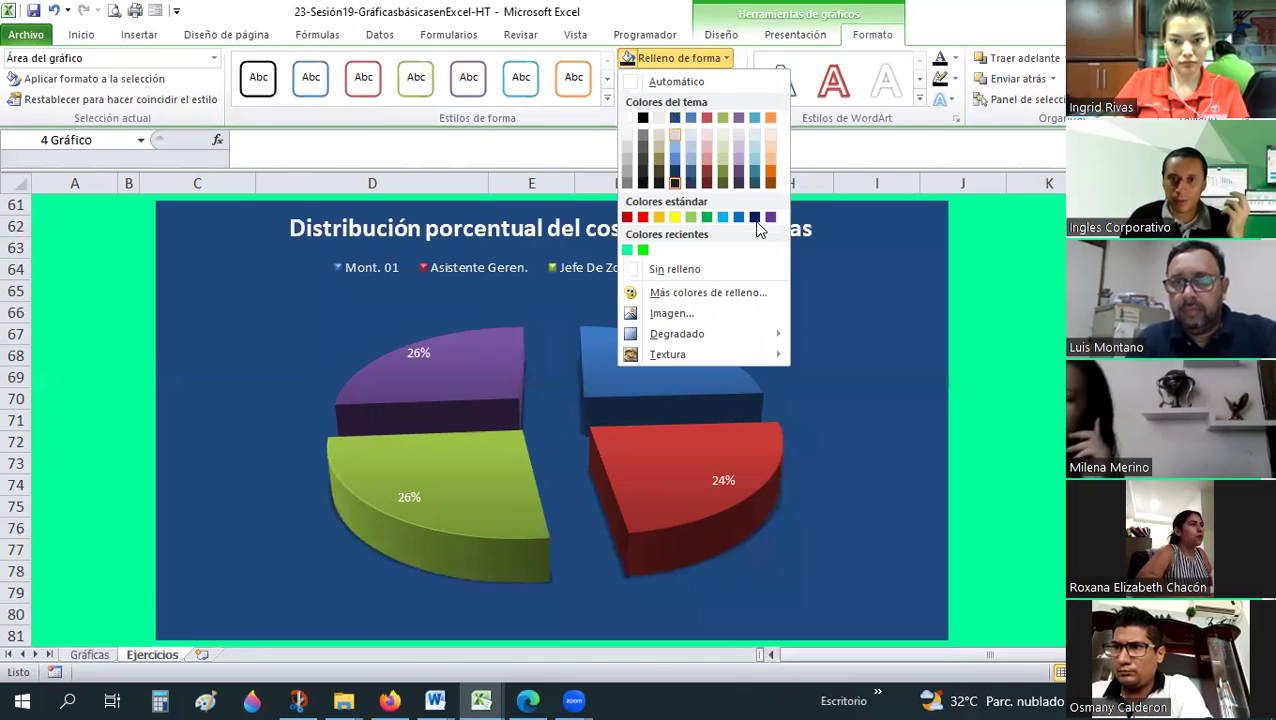
click(1006, 355)
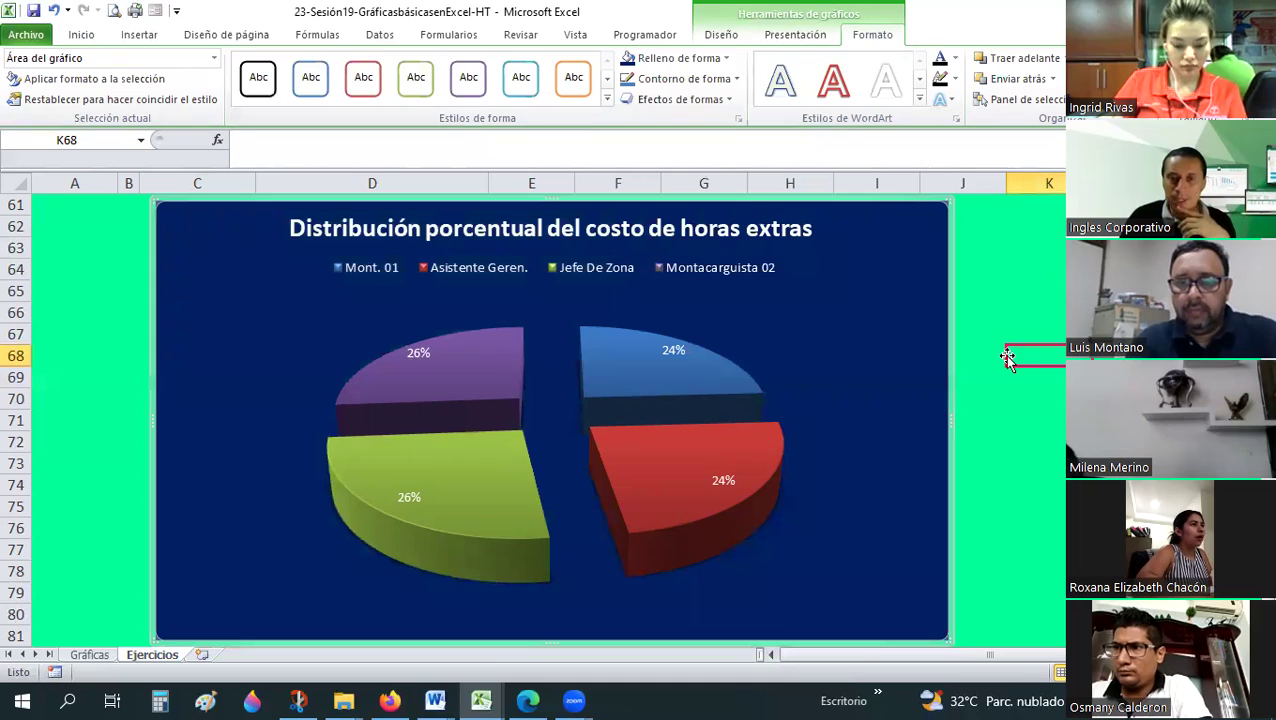
scroll(1006, 355, down, 1)
Step: Shrink the navy pie chart by dragging its corner handle
scroll(958, 532, down, 1)
click(940, 512)
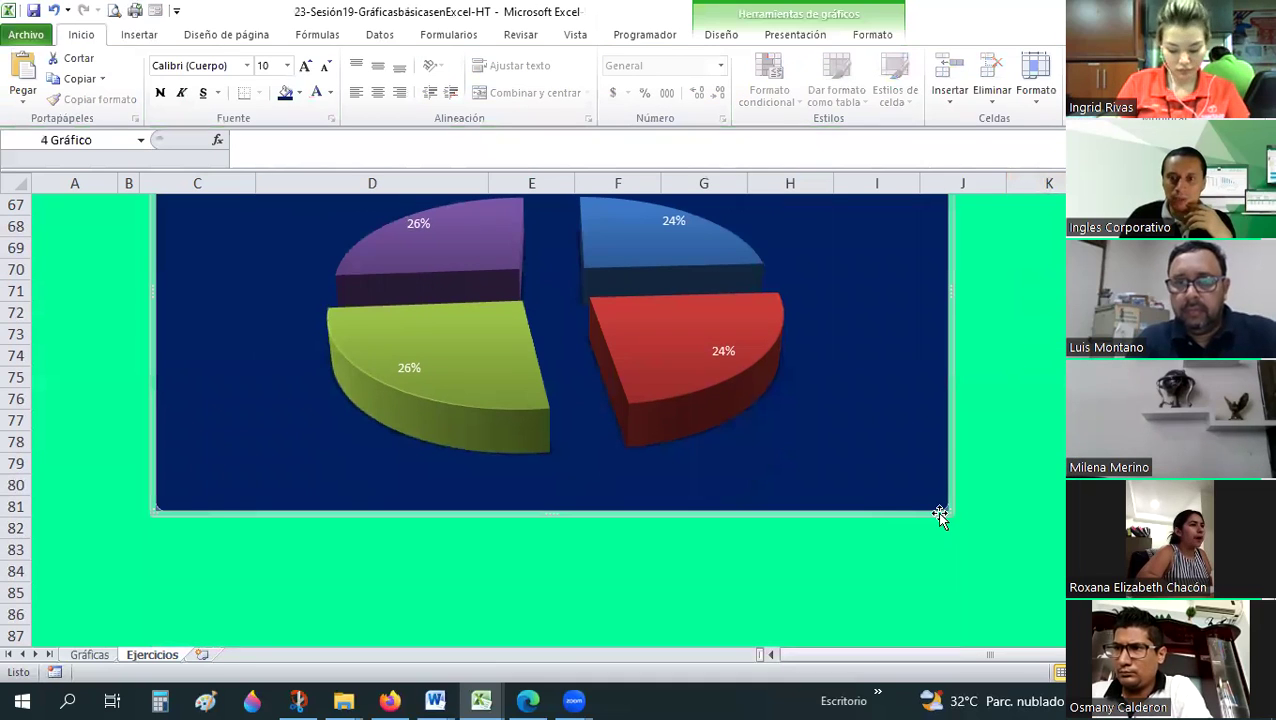
drag(893, 442, 895, 442)
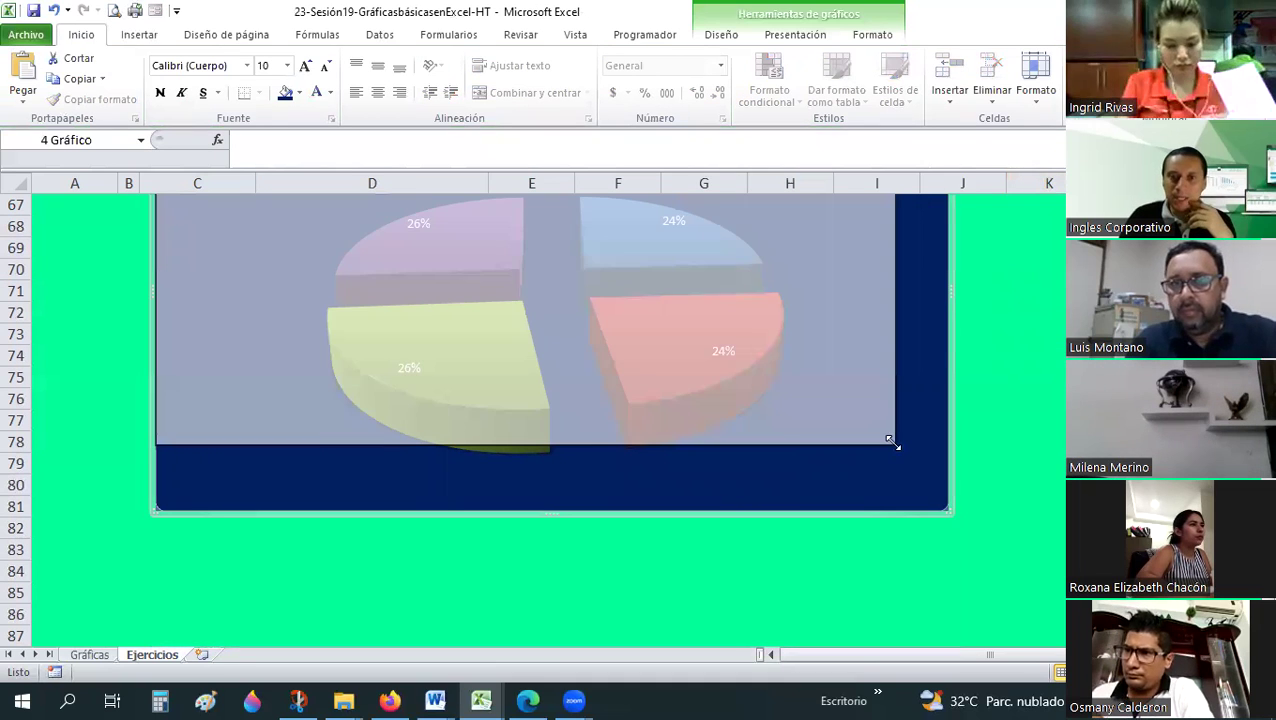
scroll(1017, 408, up, 2)
click(1018, 410)
Step: Select the cost percentages in K7:K10 for a new doughnut chart
scroll(1018, 410, up, 7)
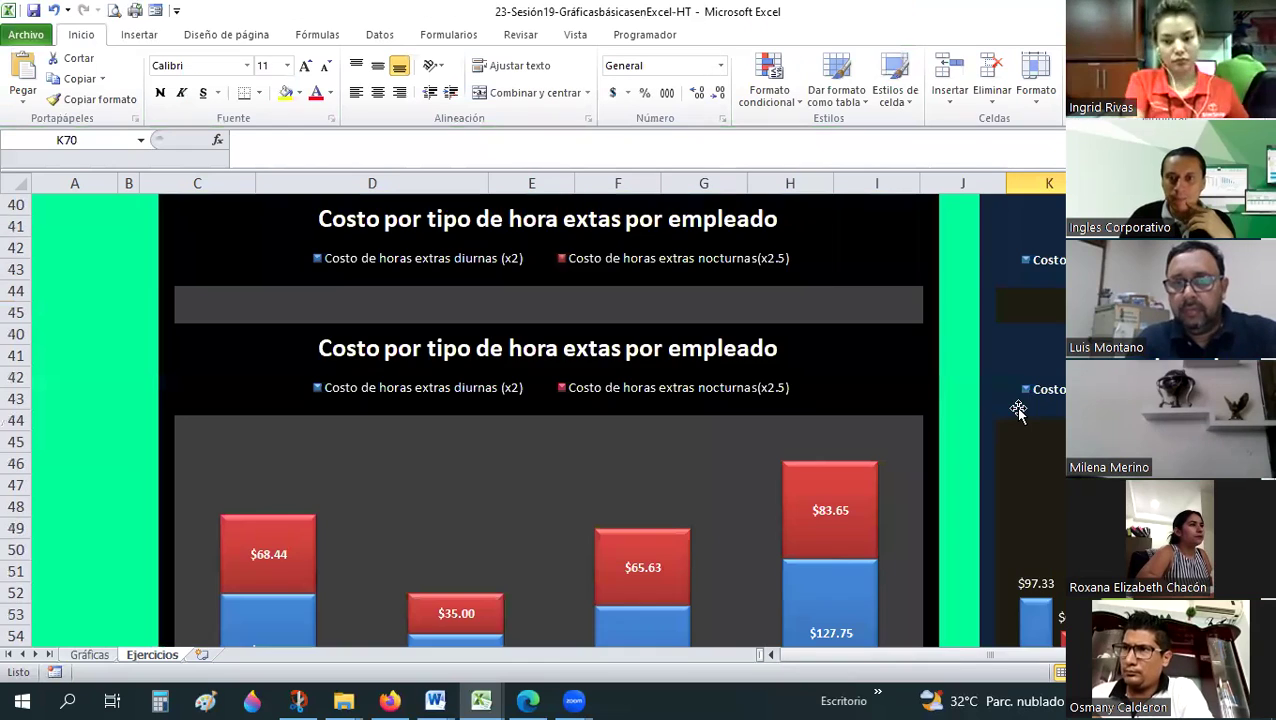
scroll(1025, 380, up, 12)
drag(1030, 320, 1030, 385)
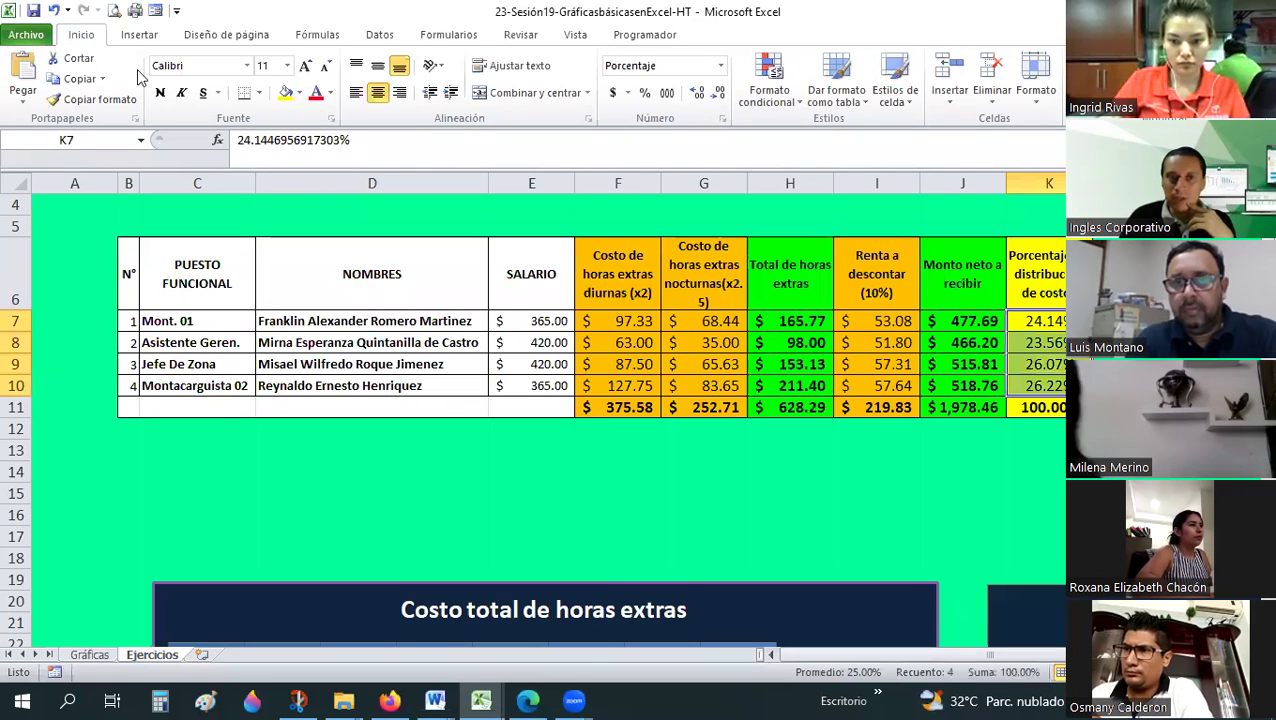
scroll(575, 120, down, 1)
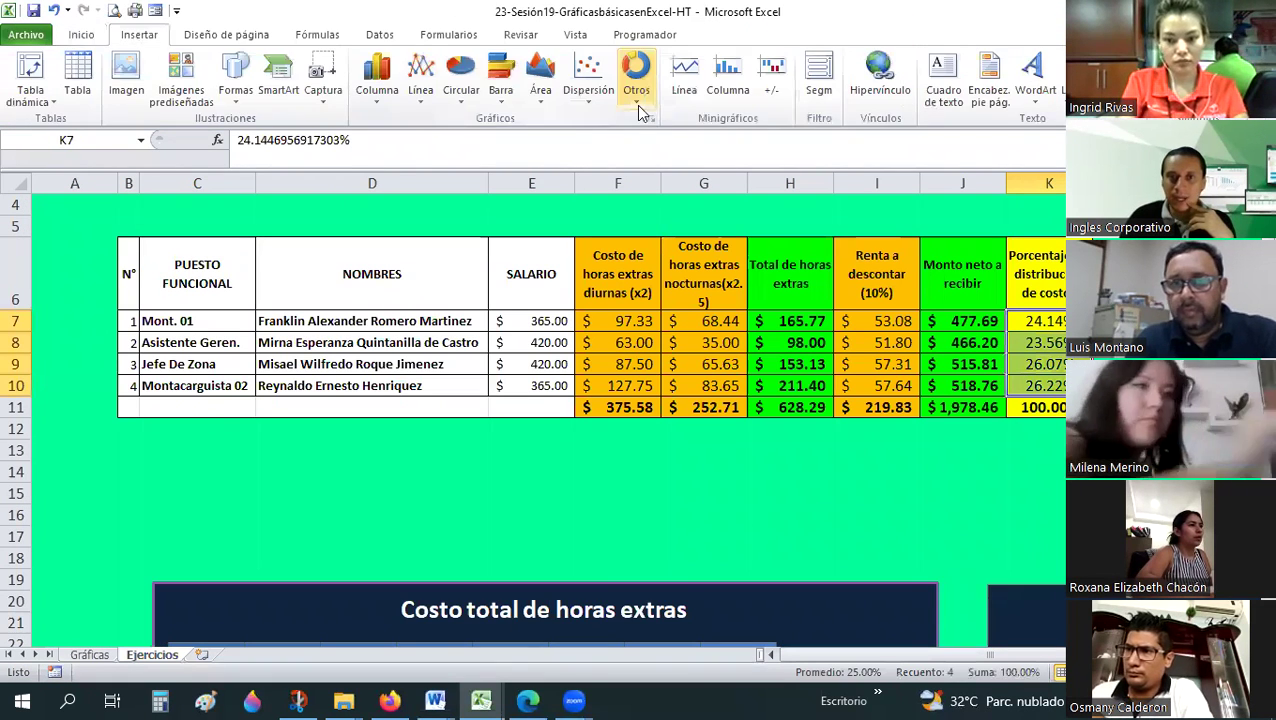
click(636, 78)
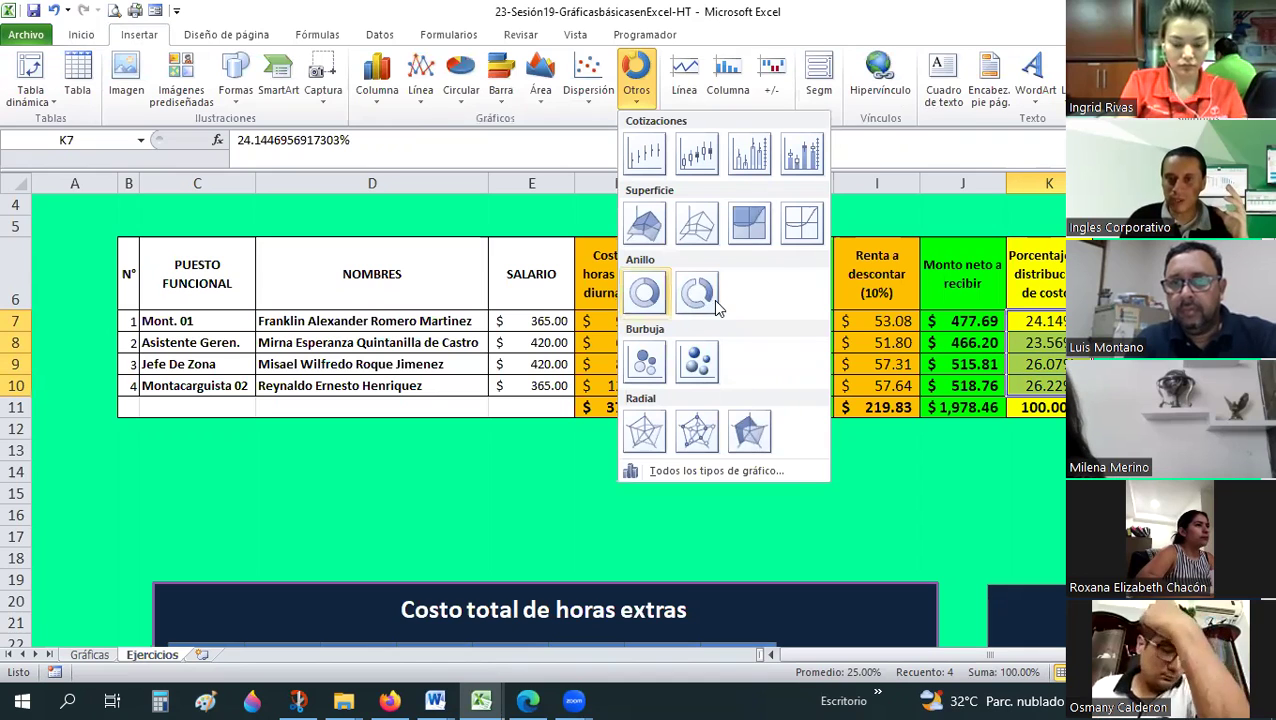
Step: Insert an exploded doughnut chart of the percentages and move it down the sheet
click(686, 280)
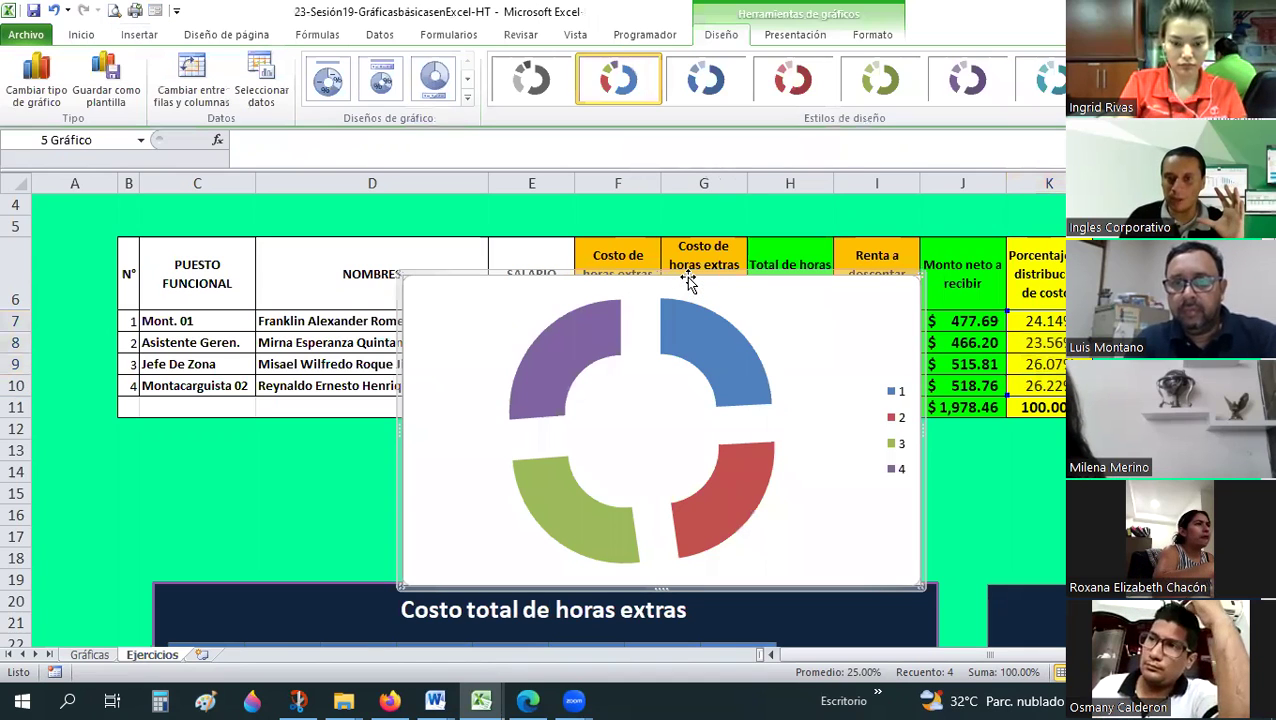
scroll(850, 572, down, 3)
scroll(888, 447, down, 5)
drag(888, 447, 868, 267)
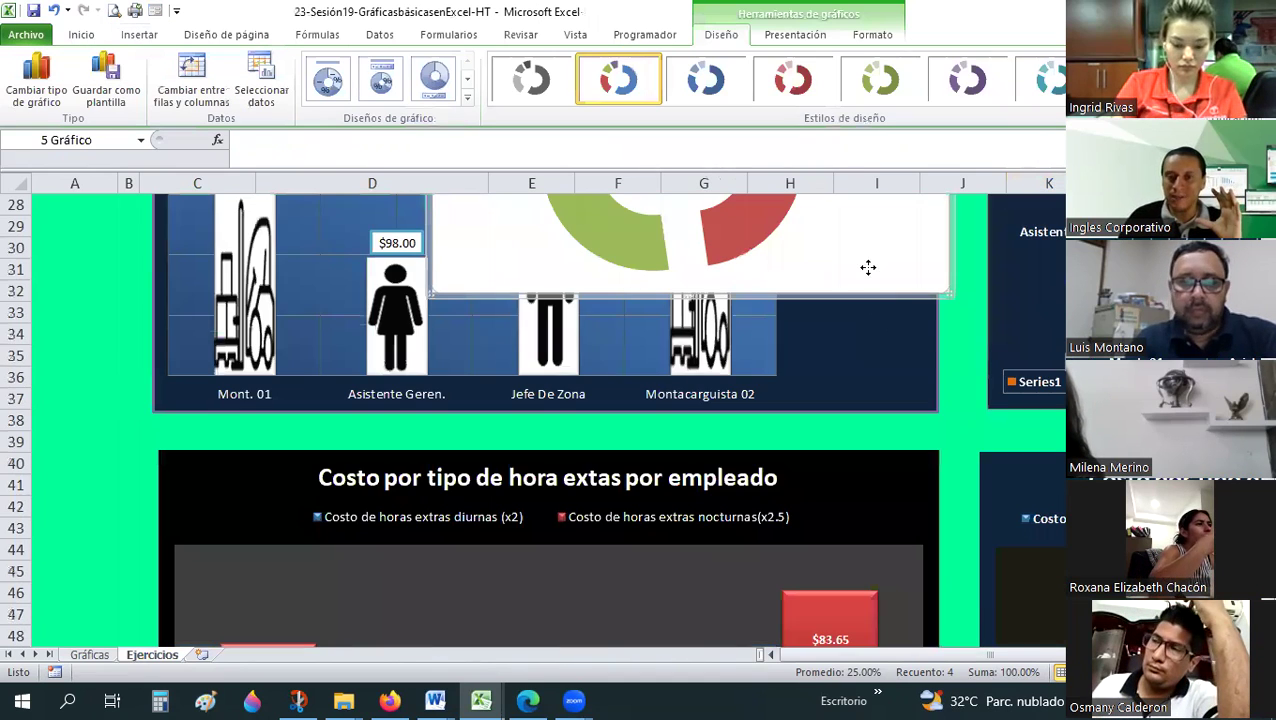
scroll(864, 588, down, 4)
scroll(875, 522, down, 5)
mouse_move(875, 522)
mouse_down()
mouse_move(870, 291)
mouse_move(1092, 524)
mouse_up()
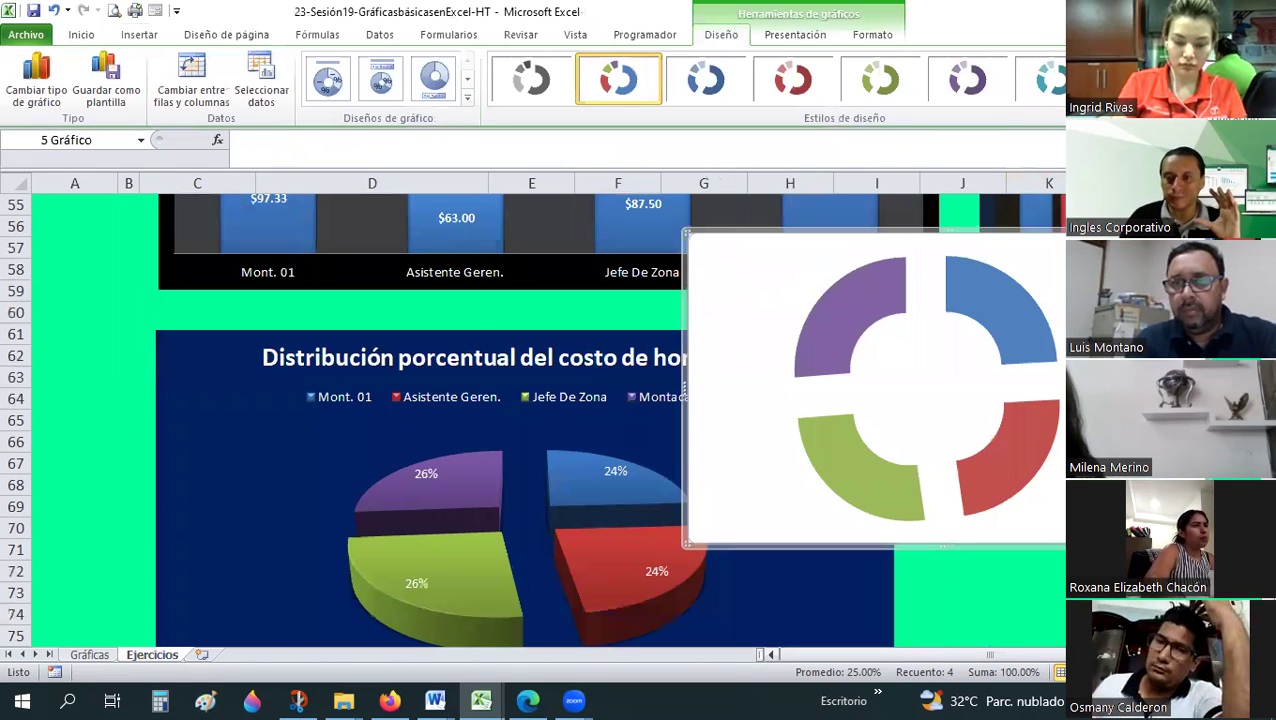
Step: Place the doughnut beside the pie, enlarge it, and apply the title-legend-percentage layout
drag(641, 299, 883, 441)
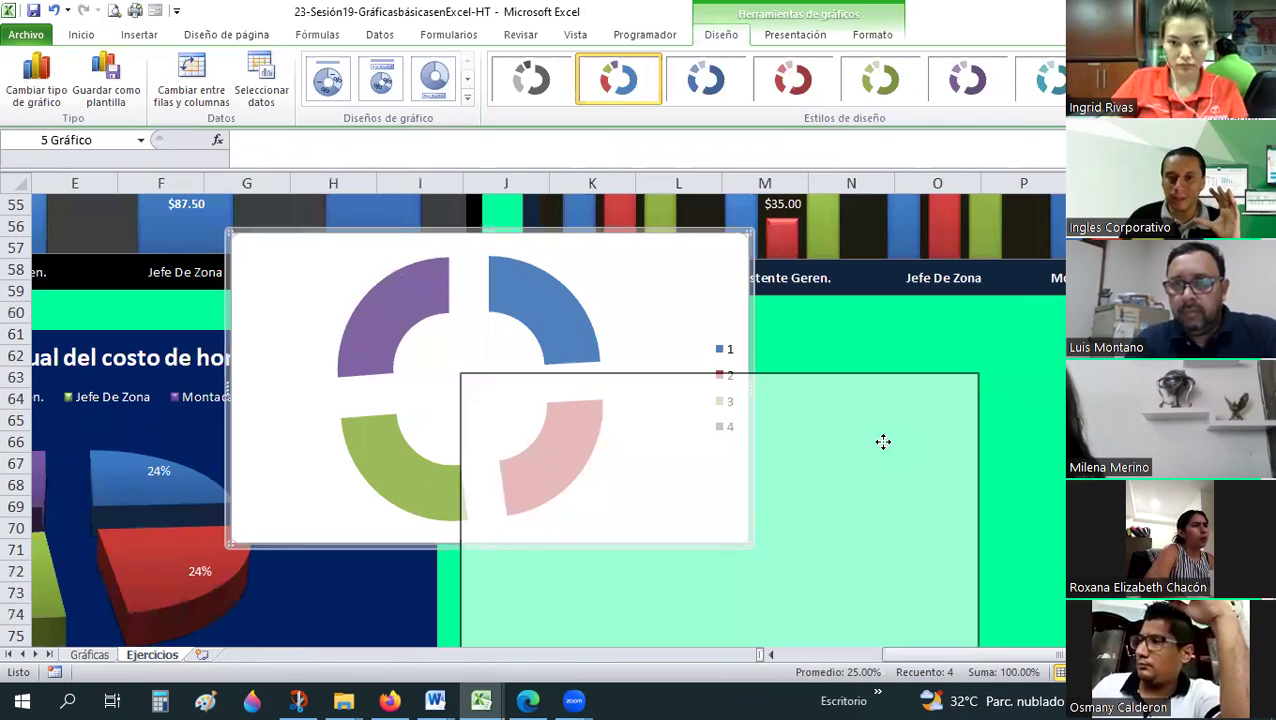
drag(935, 397, 974, 444)
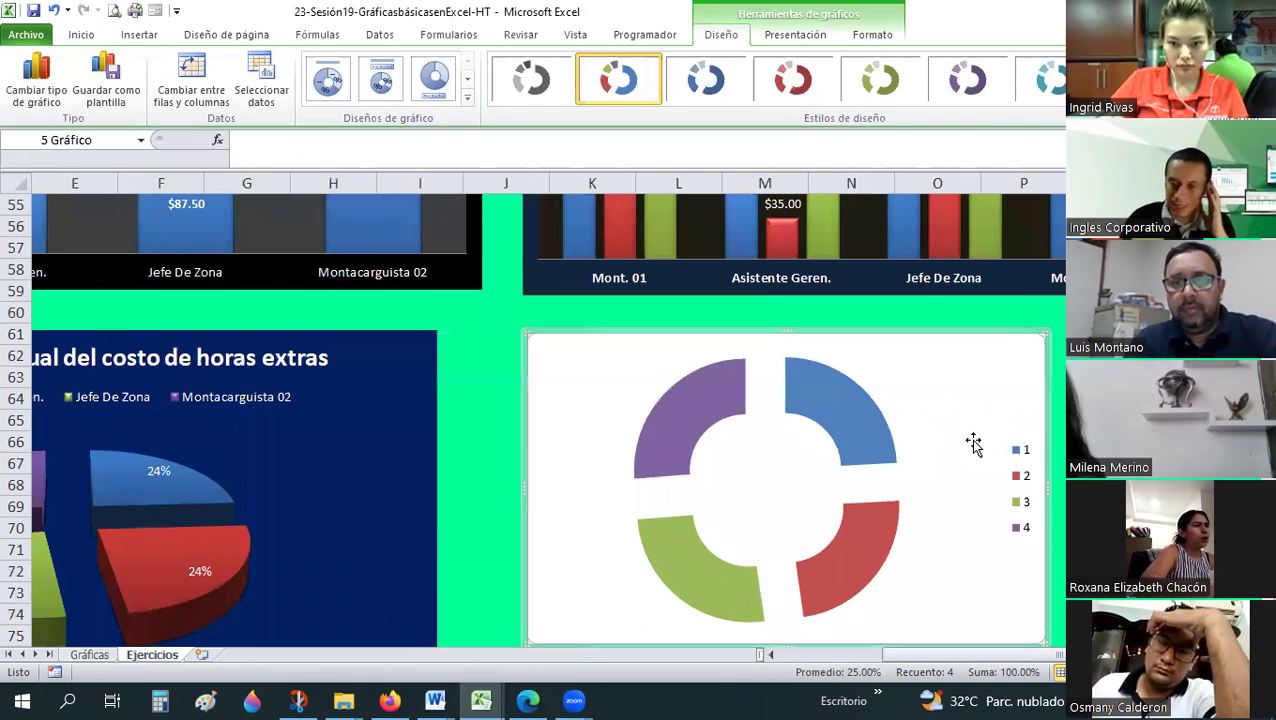
scroll(1023, 453, down, 3)
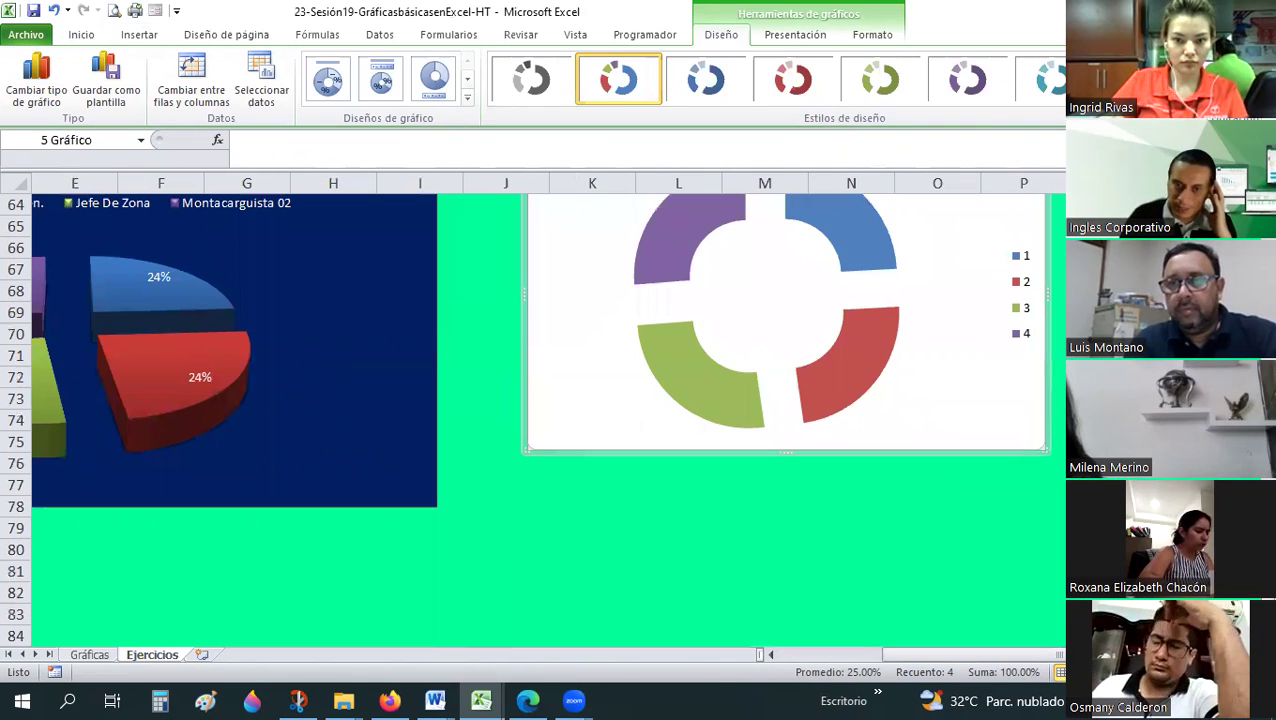
drag(1046, 450, 1100, 520)
scroll(550, 420, up, 2)
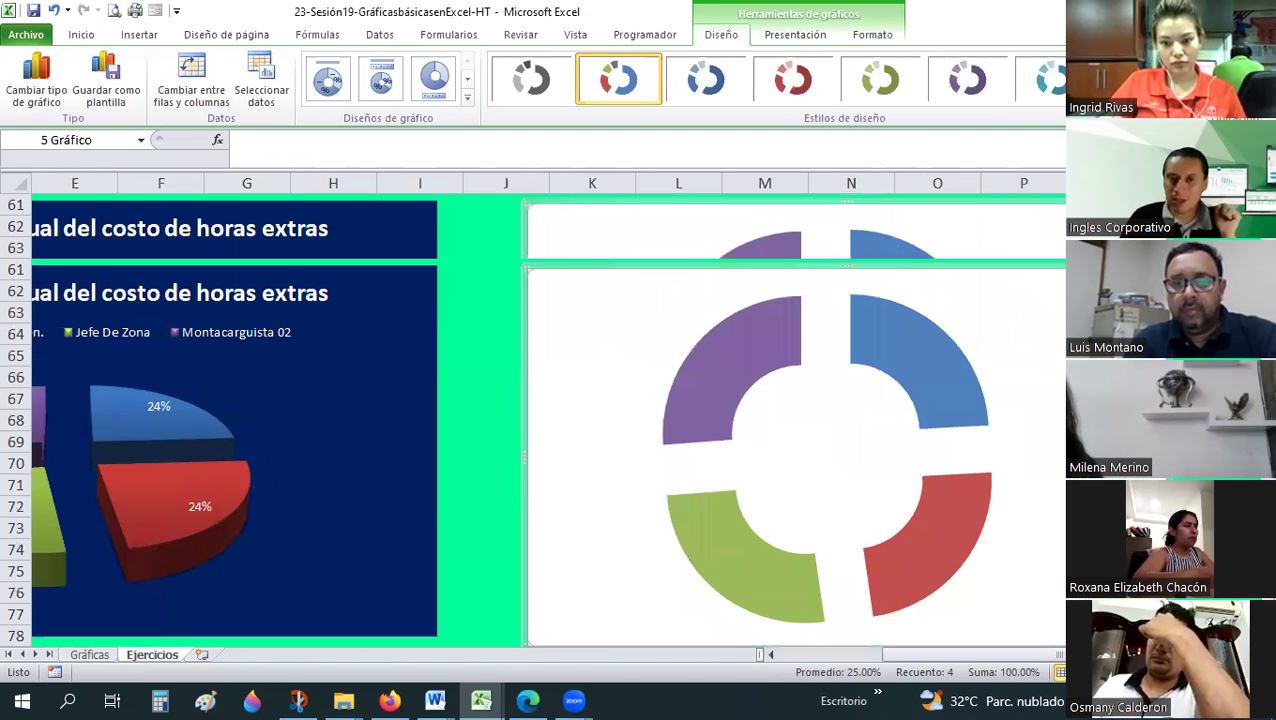
click(390, 92)
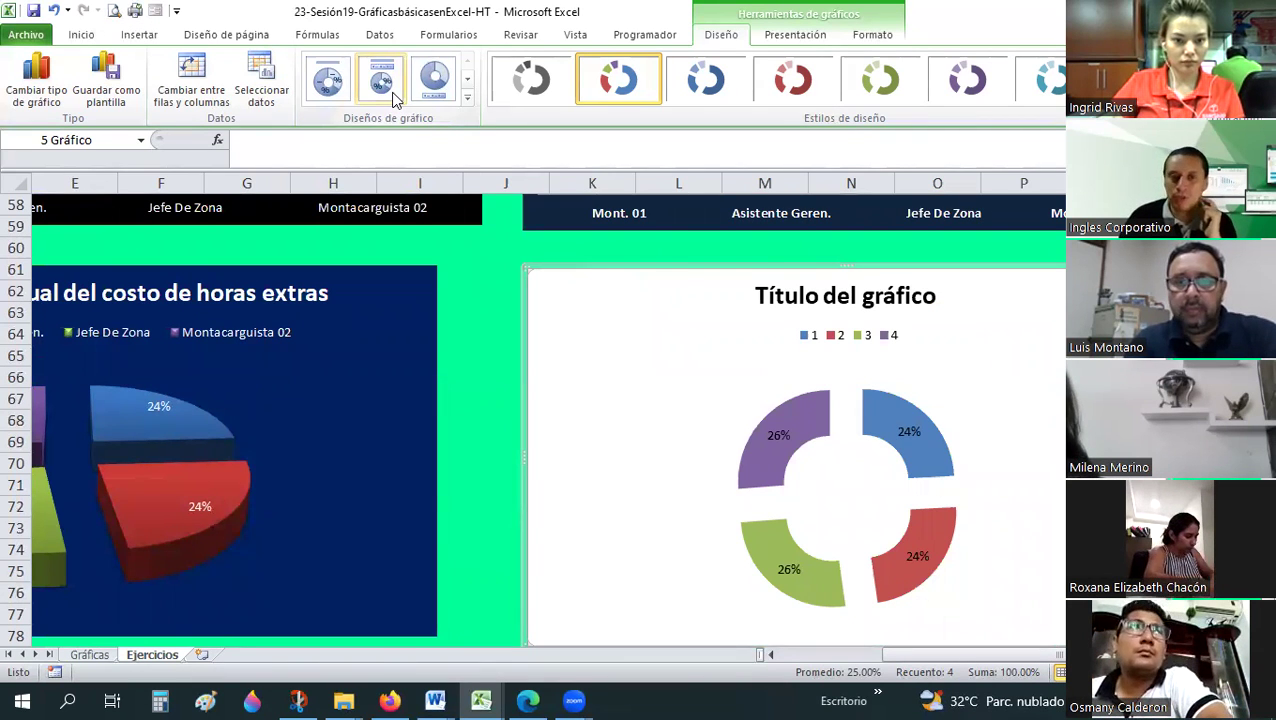
Step: In Select Data, try naming the doughnut's series from job positions C7:C10
click(261, 85)
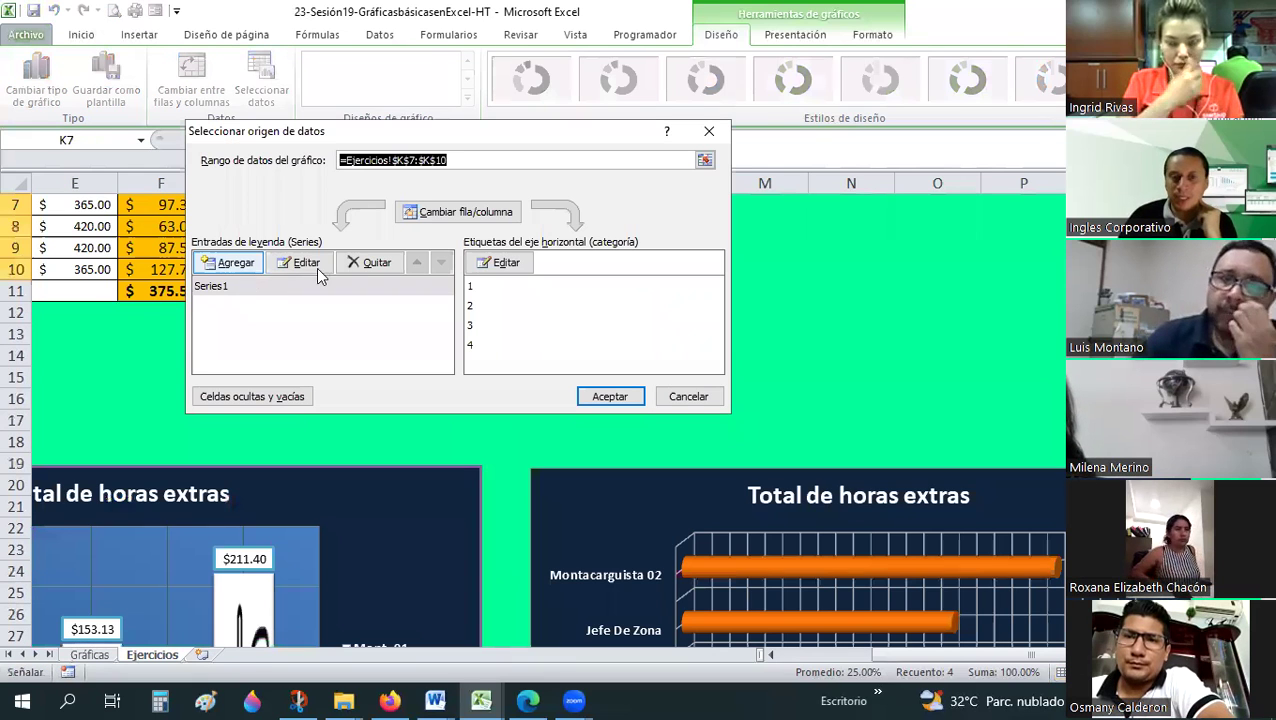
click(318, 273)
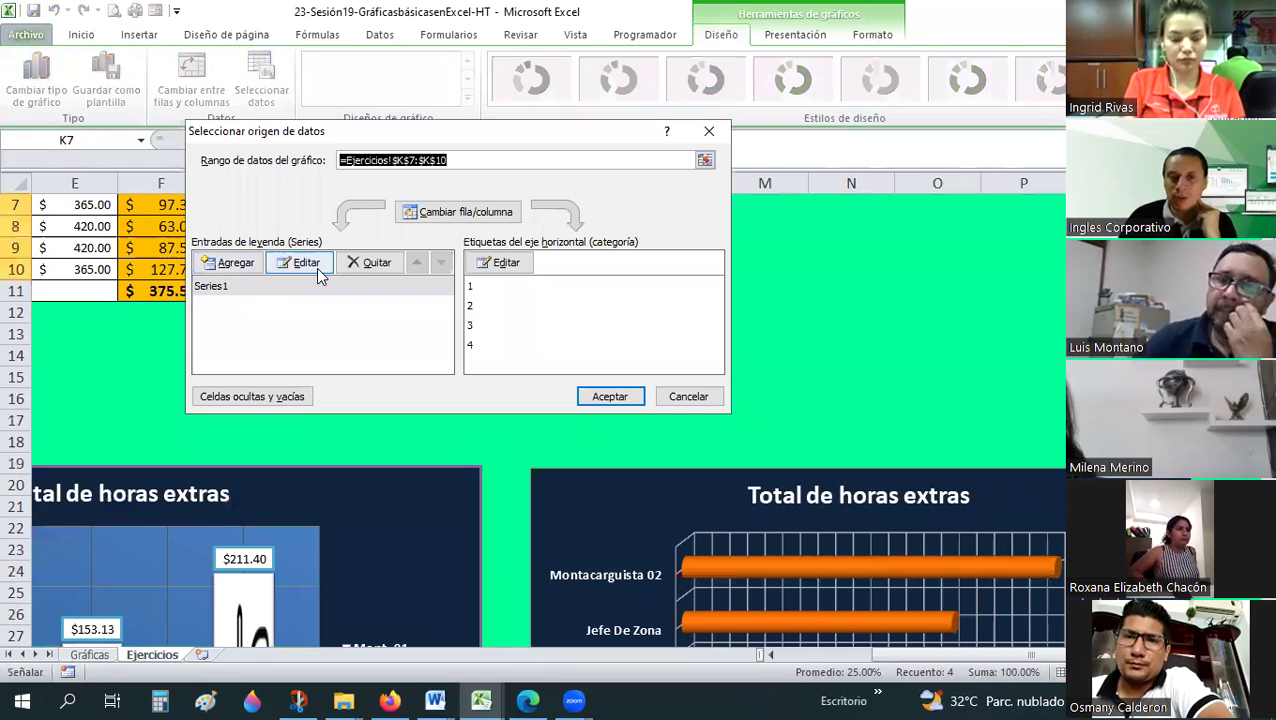
scroll(233, 229, left, 2)
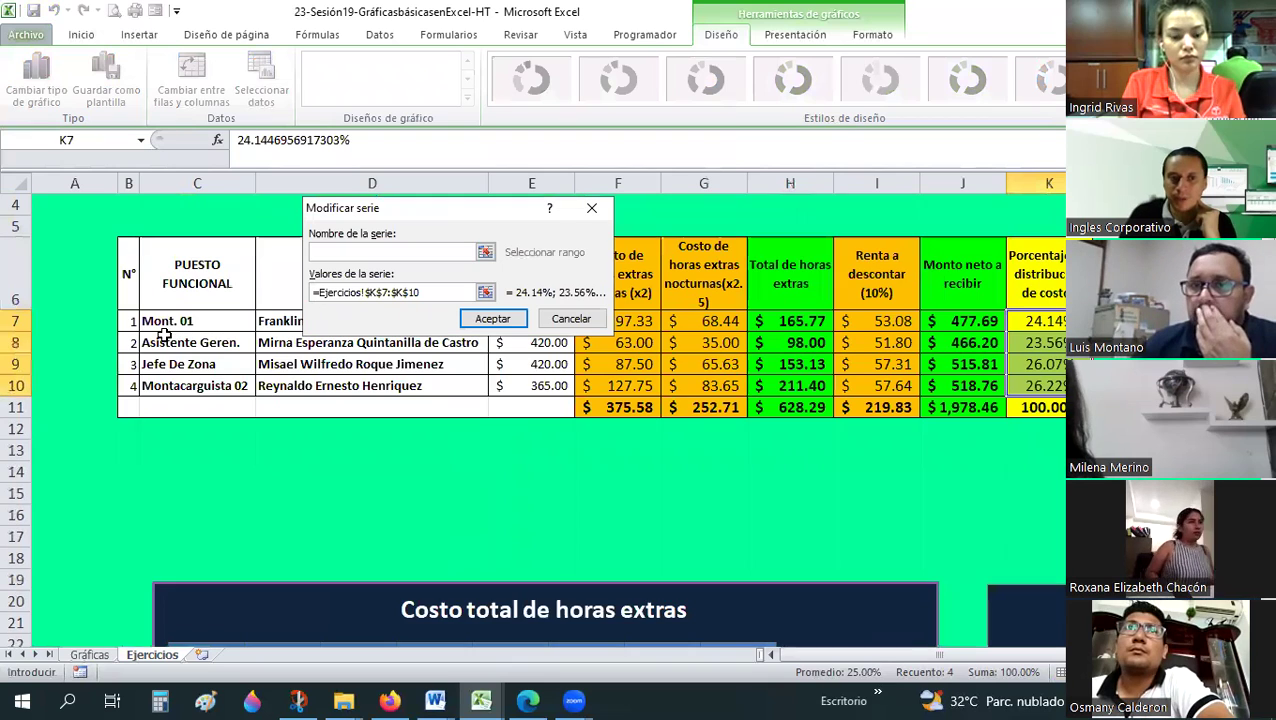
scroll(166, 350, up, 1)
drag(166, 321, 190, 386)
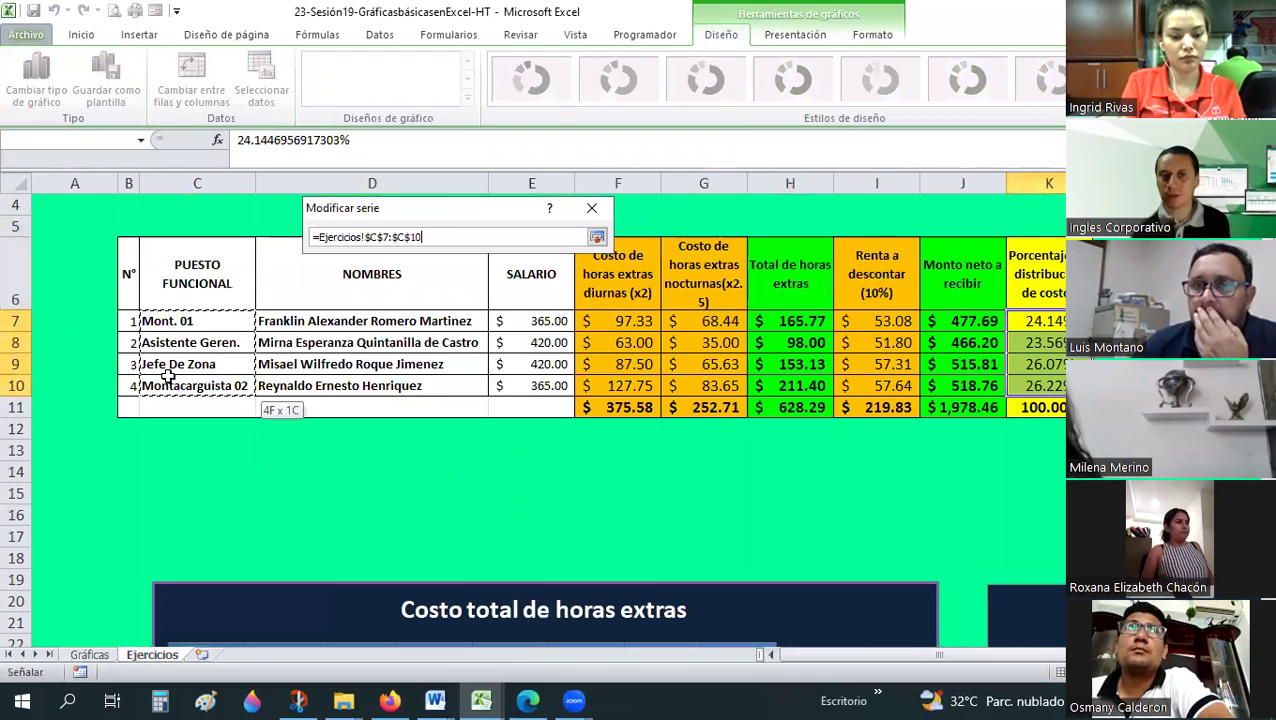
key(Return)
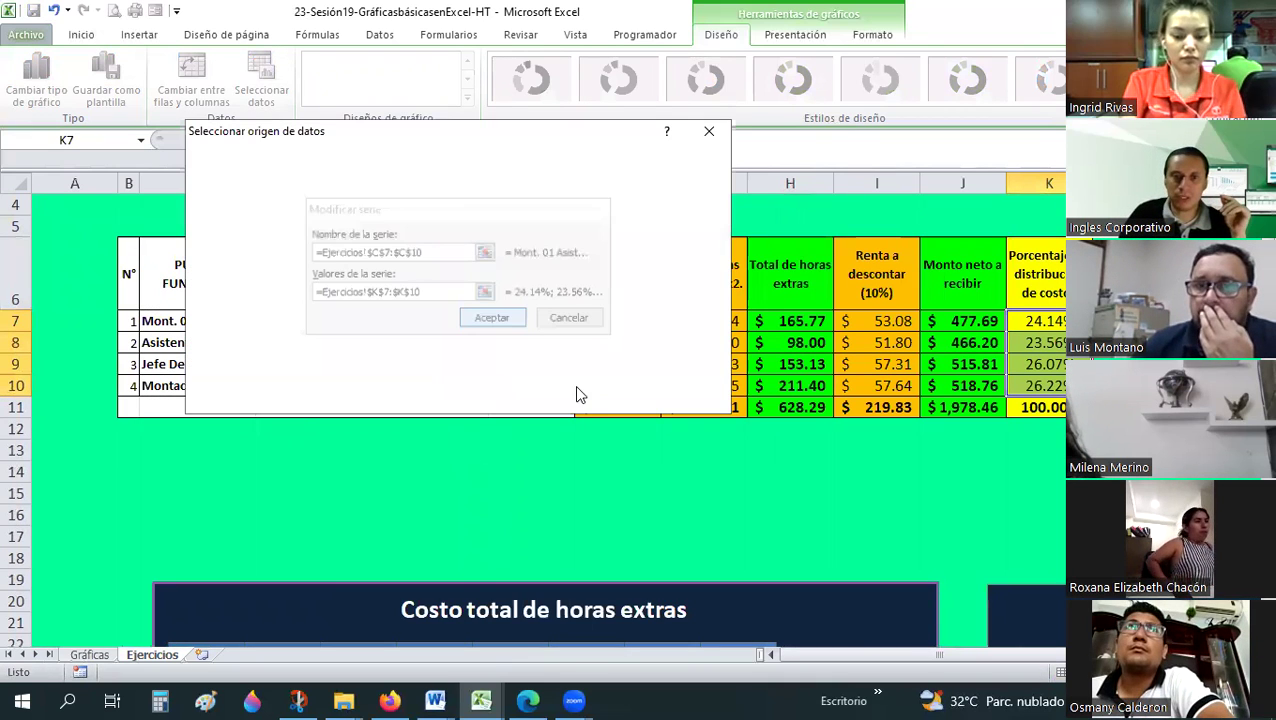
Step: Try setting job positions as category labels, then close Select Data without saving
click(491, 269)
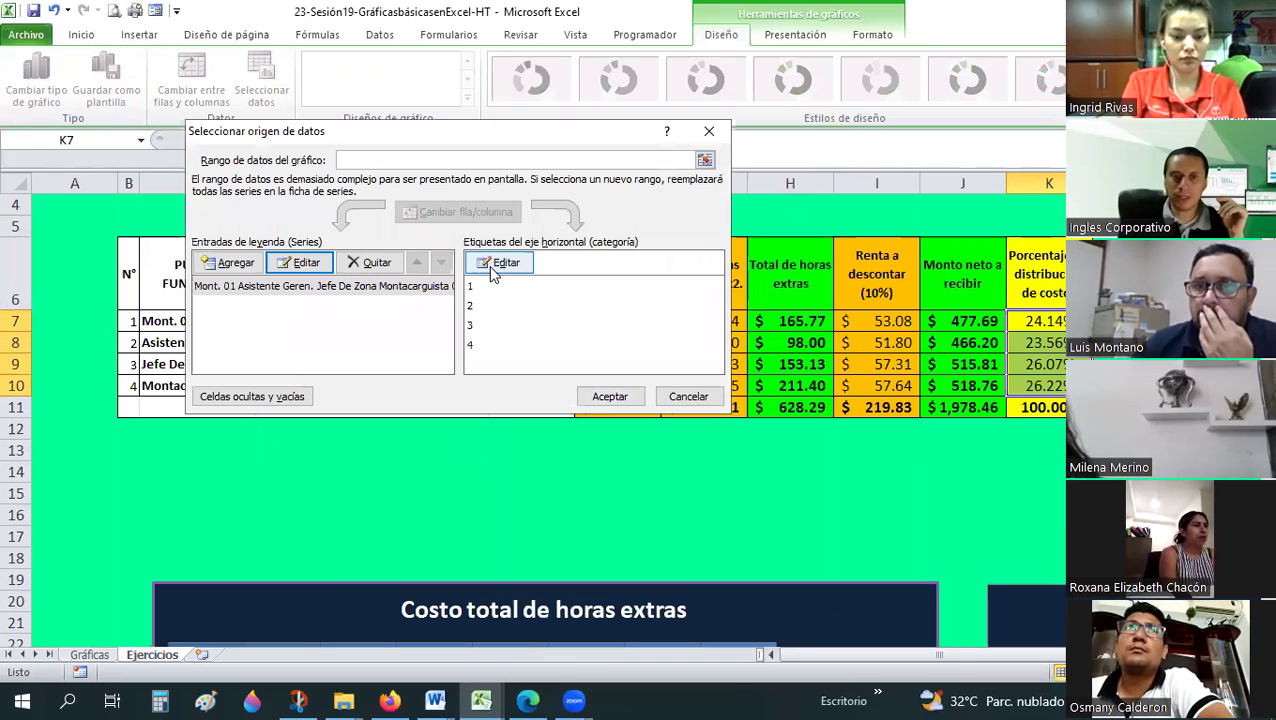
click(491, 269)
click(160, 320)
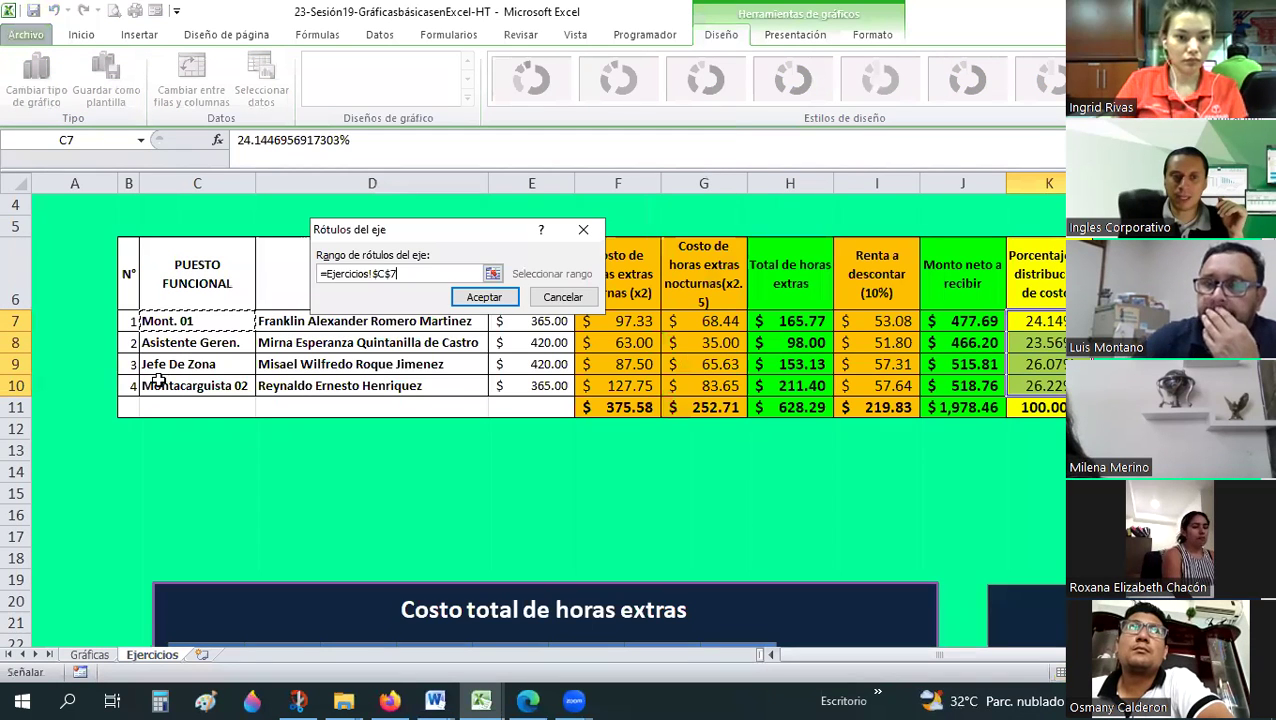
click(462, 302)
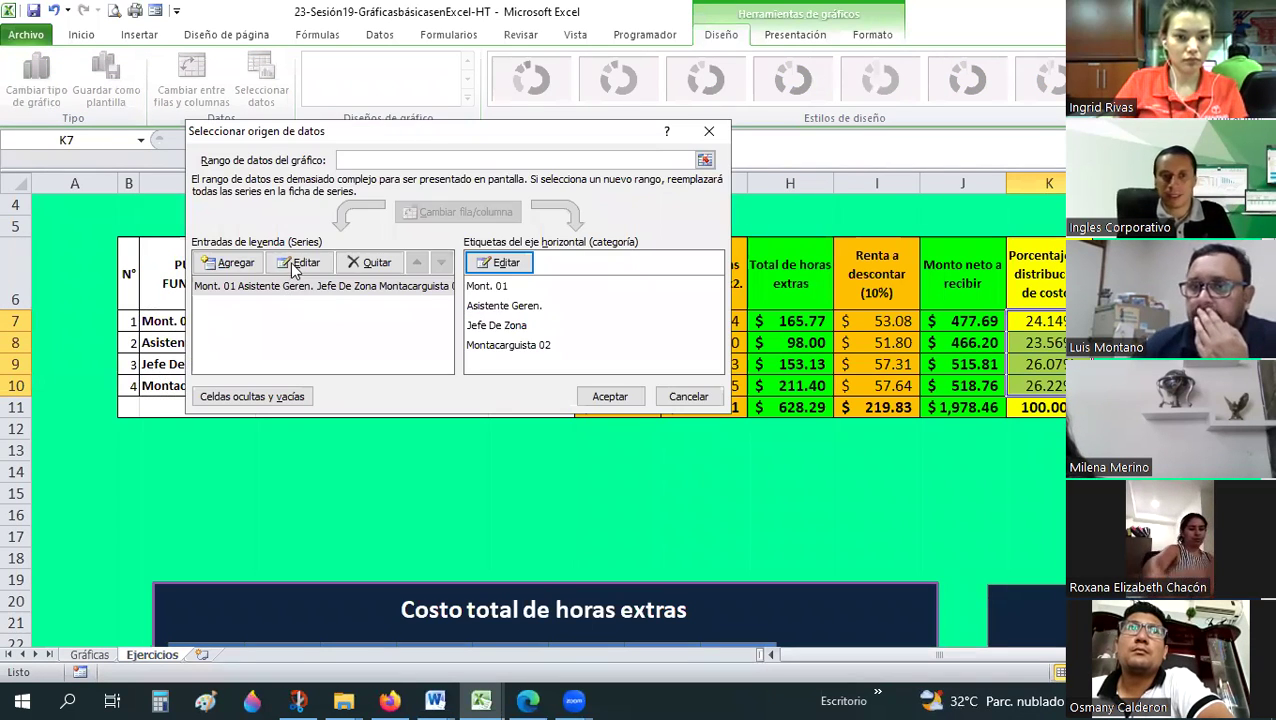
click(293, 266)
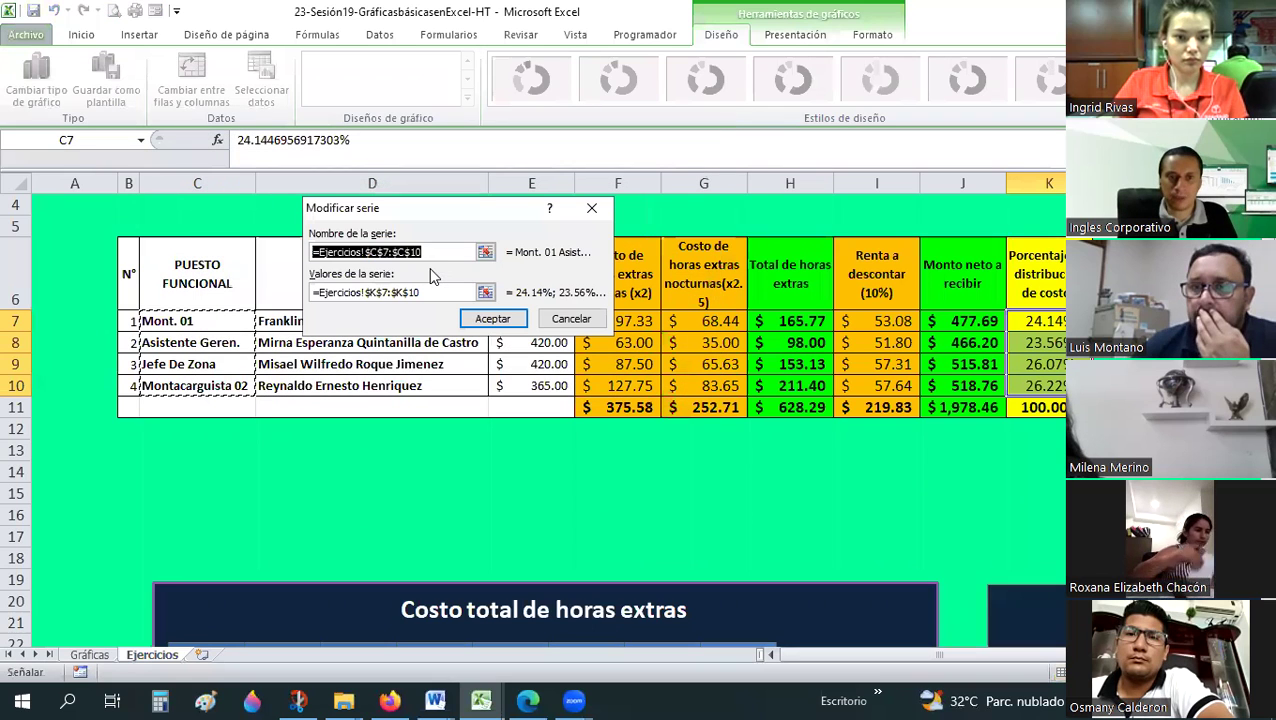
key(Return)
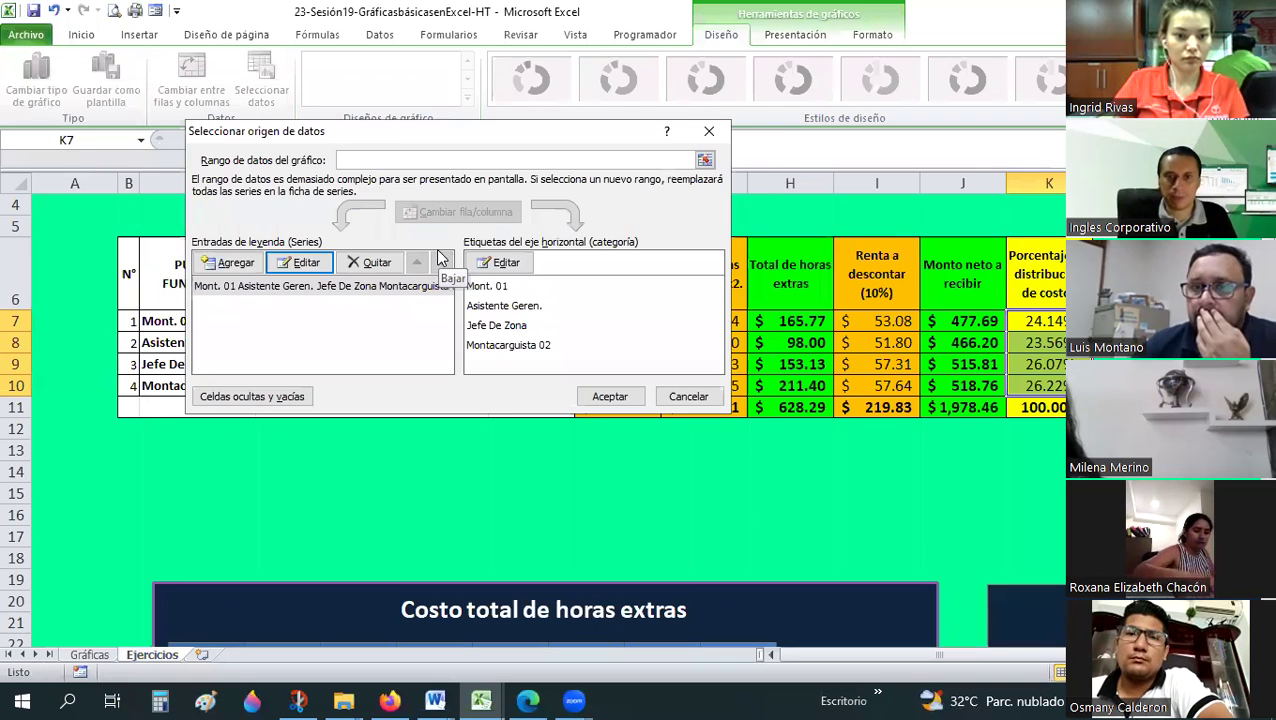
key(Return)
scroll(406, 461, down, 8)
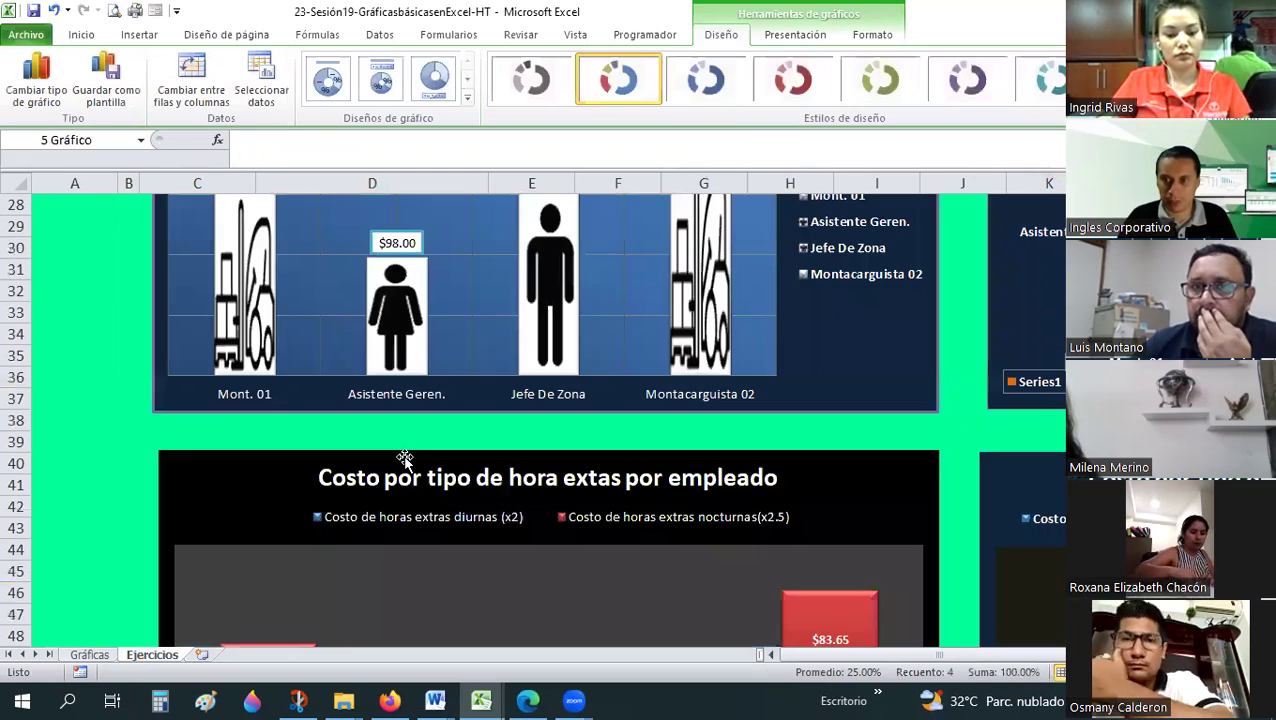
scroll(406, 461, down, 13)
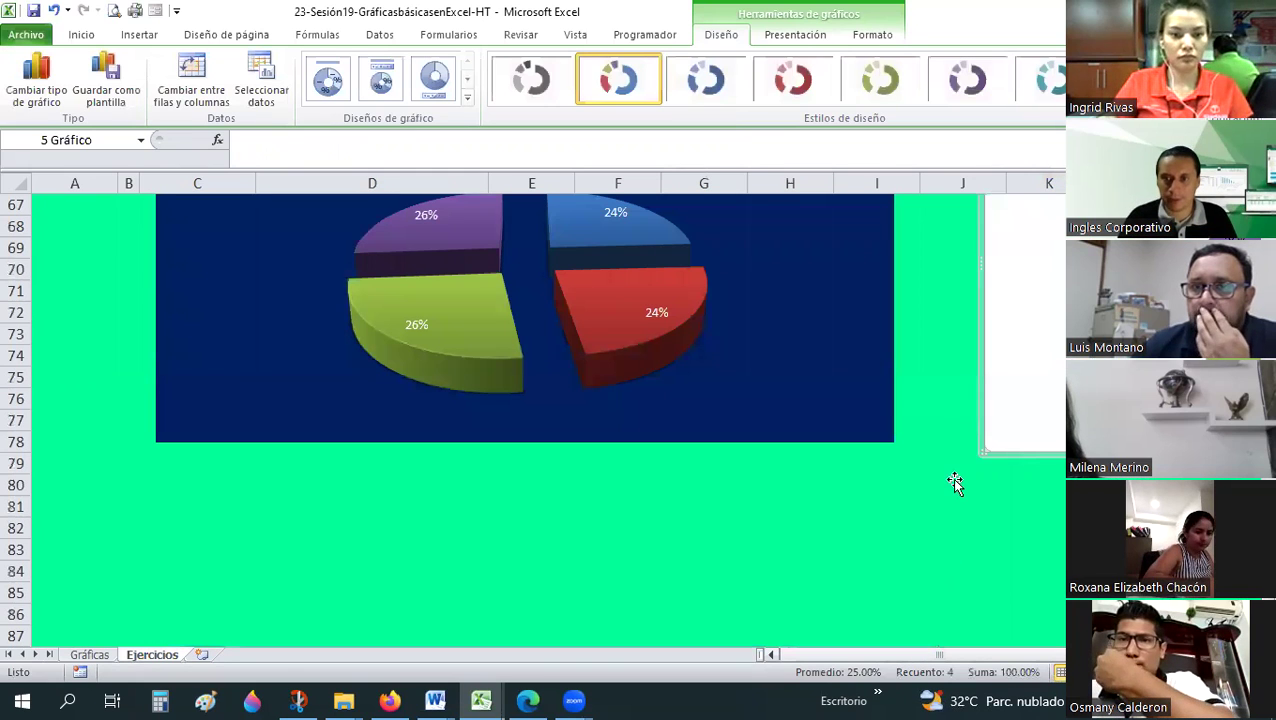
scroll(955, 483, up, 3)
scroll(955, 483, right, 2)
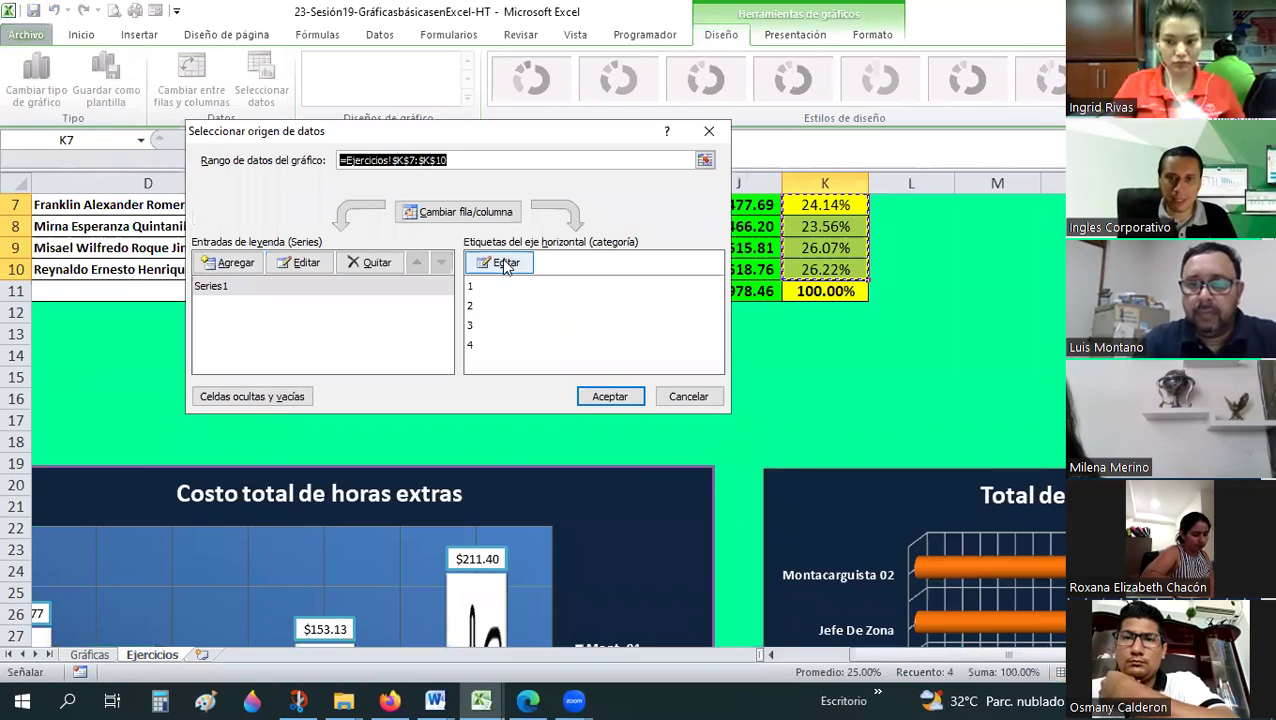
Step: Set the doughnut's category labels to the job positions in C7:C10
click(505, 264)
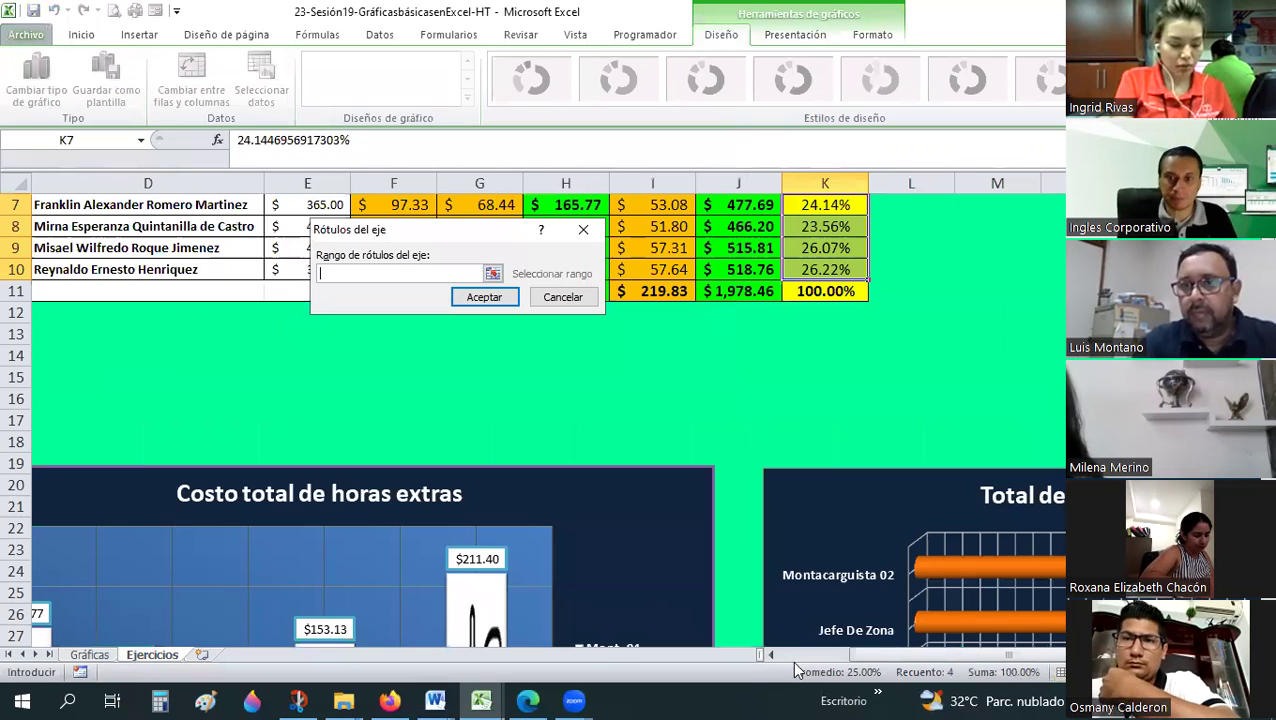
click(800, 655)
scroll(199, 330, up, 1)
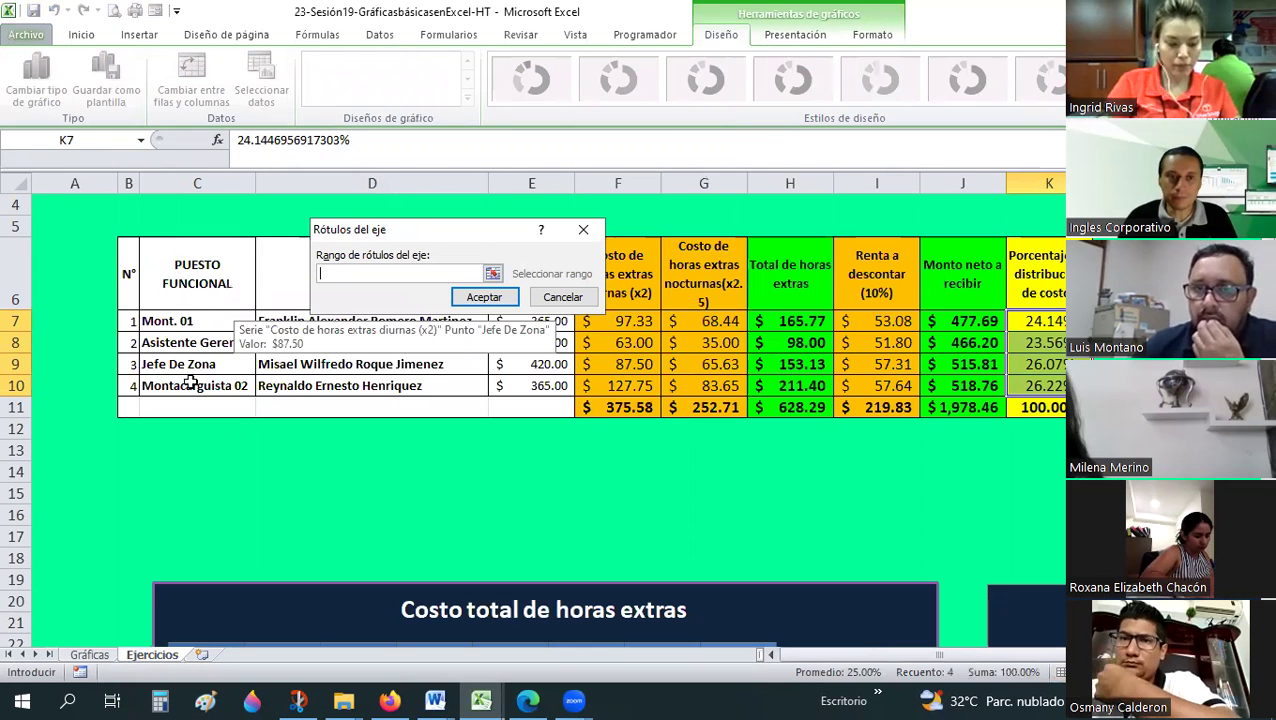
drag(197, 321, 197, 385)
click(481, 298)
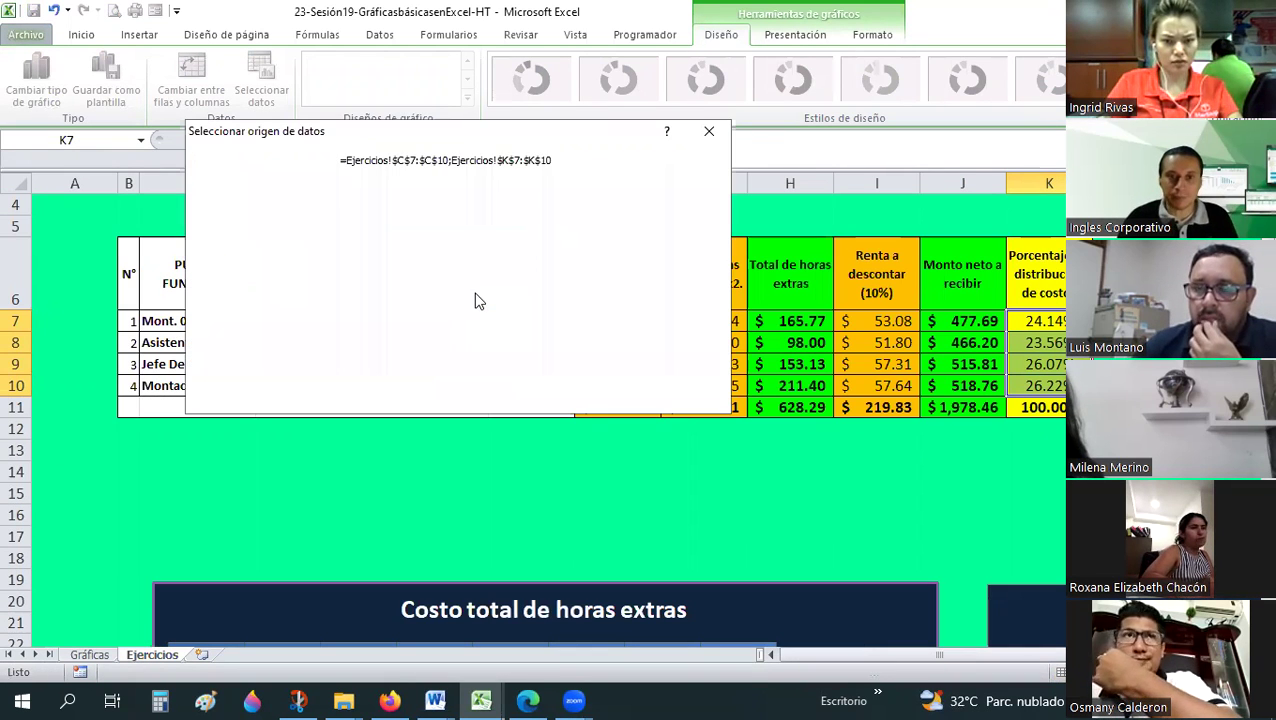
Step: Name Series1 from cell K6, 'Porcentaje de distribución de costos', and apply the changes
click(270, 299)
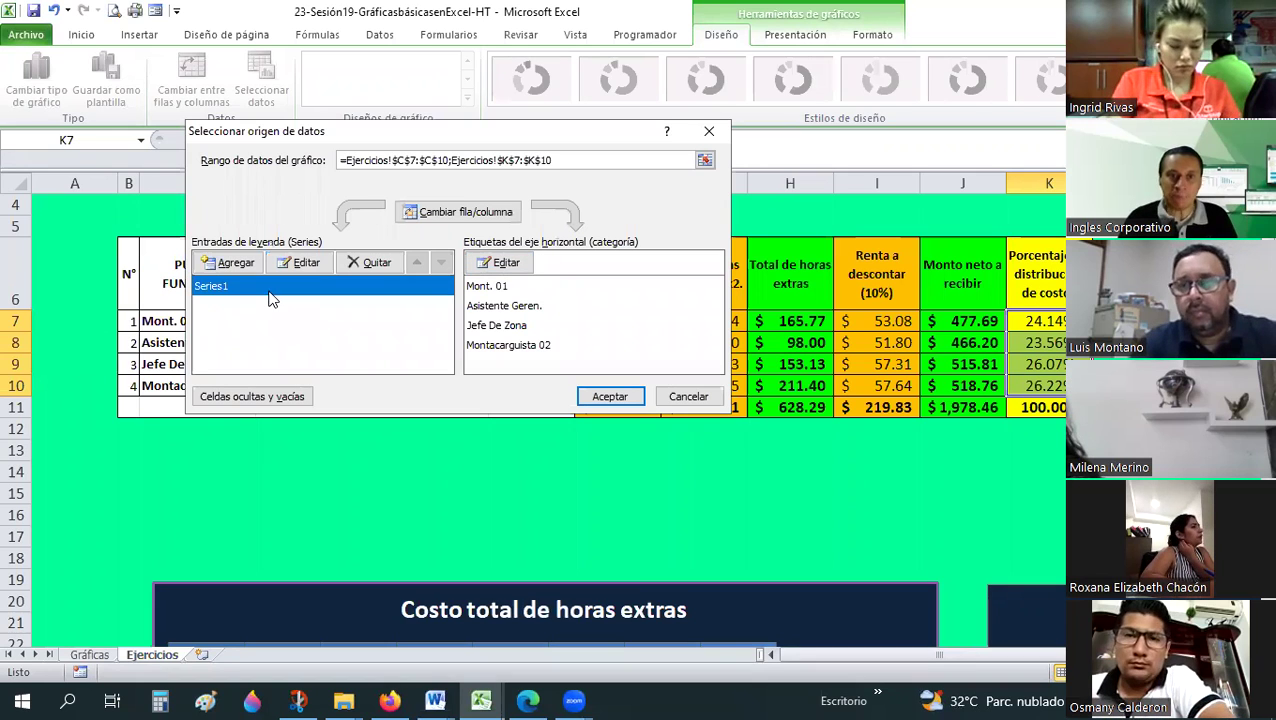
click(306, 264)
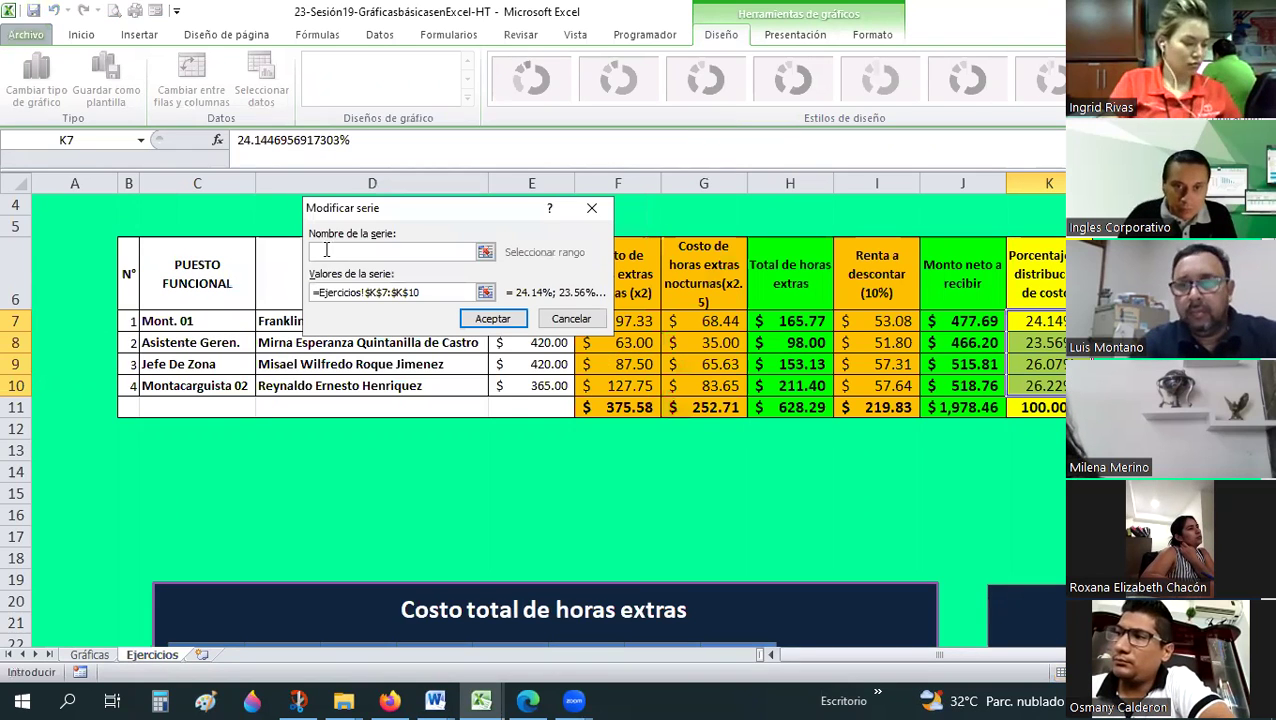
key(Up)
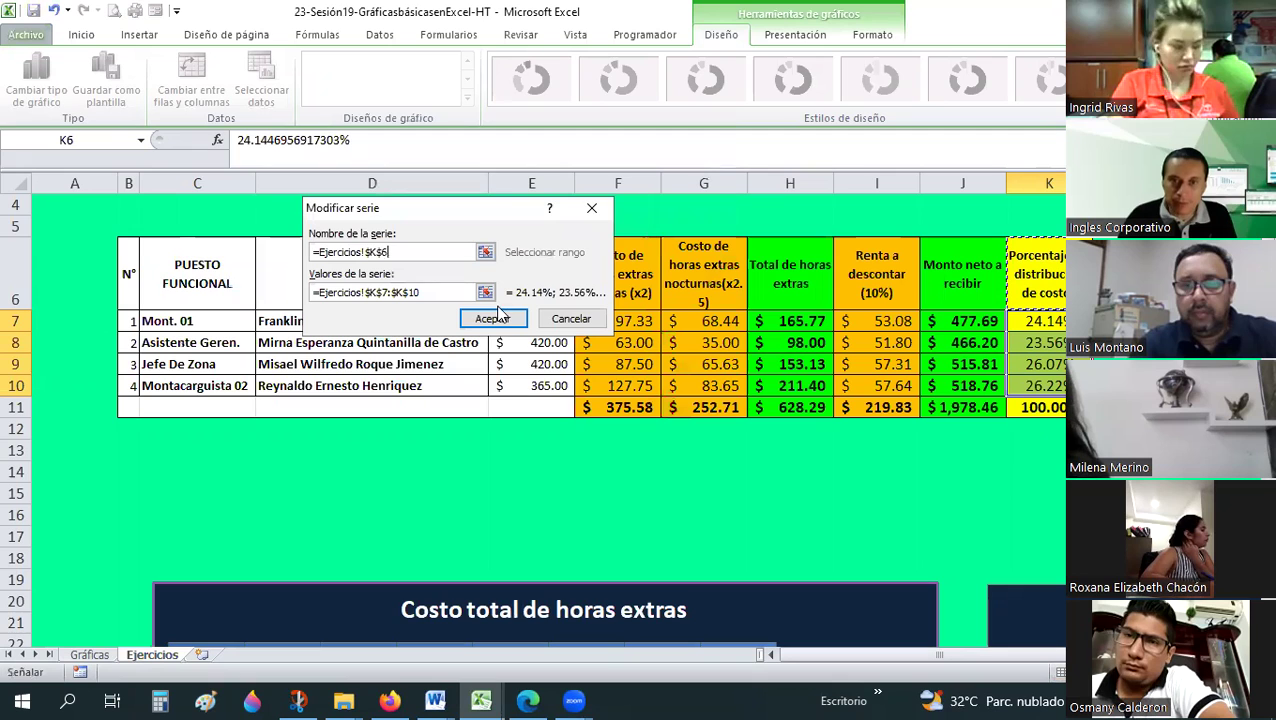
key(Return)
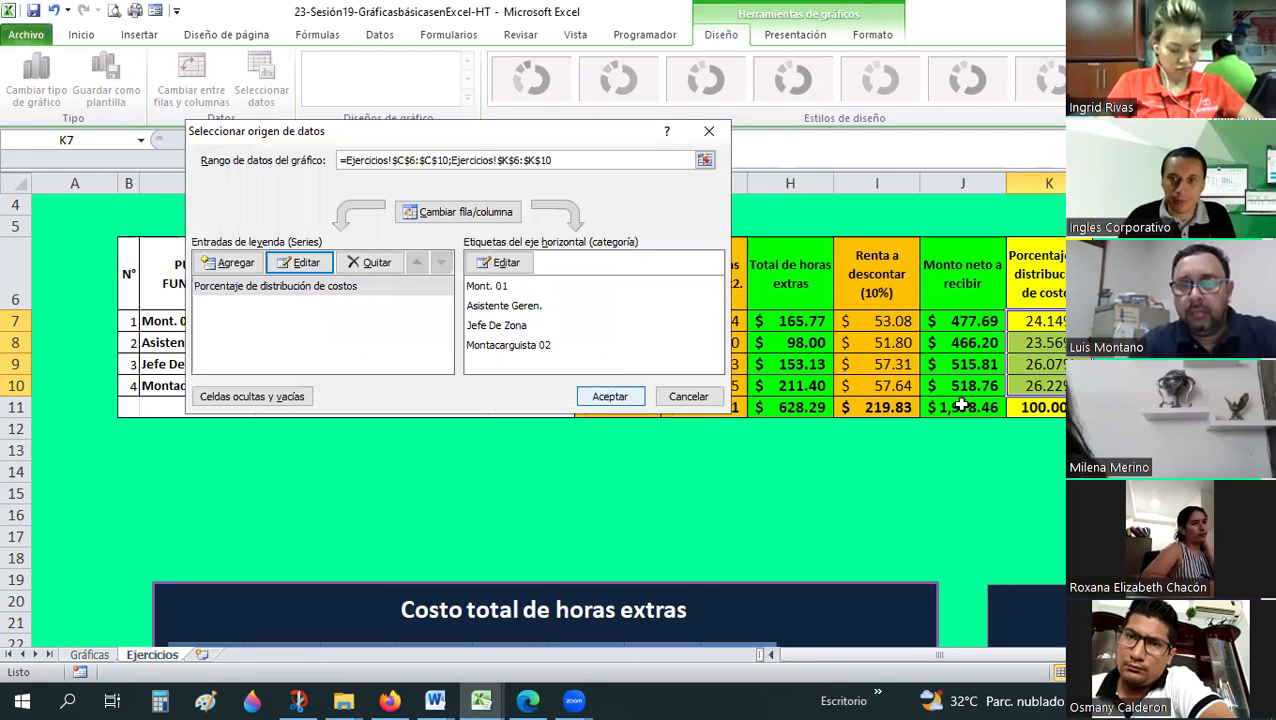
key(Return)
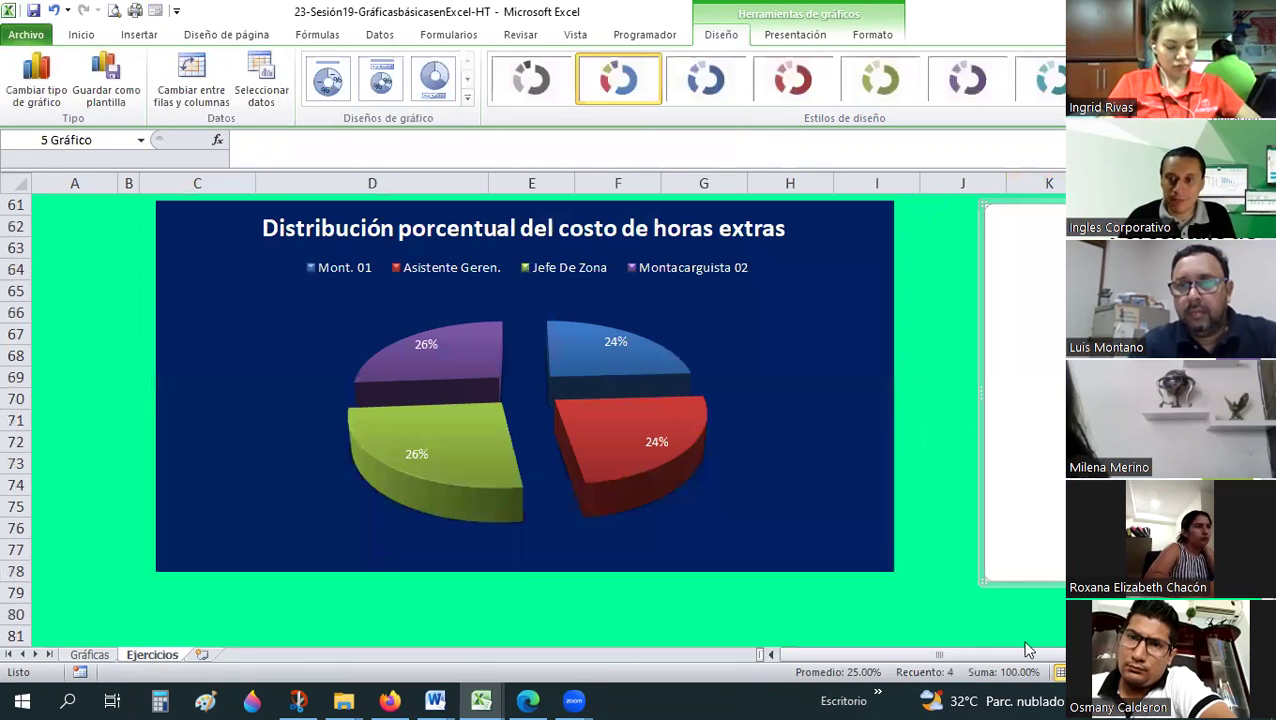
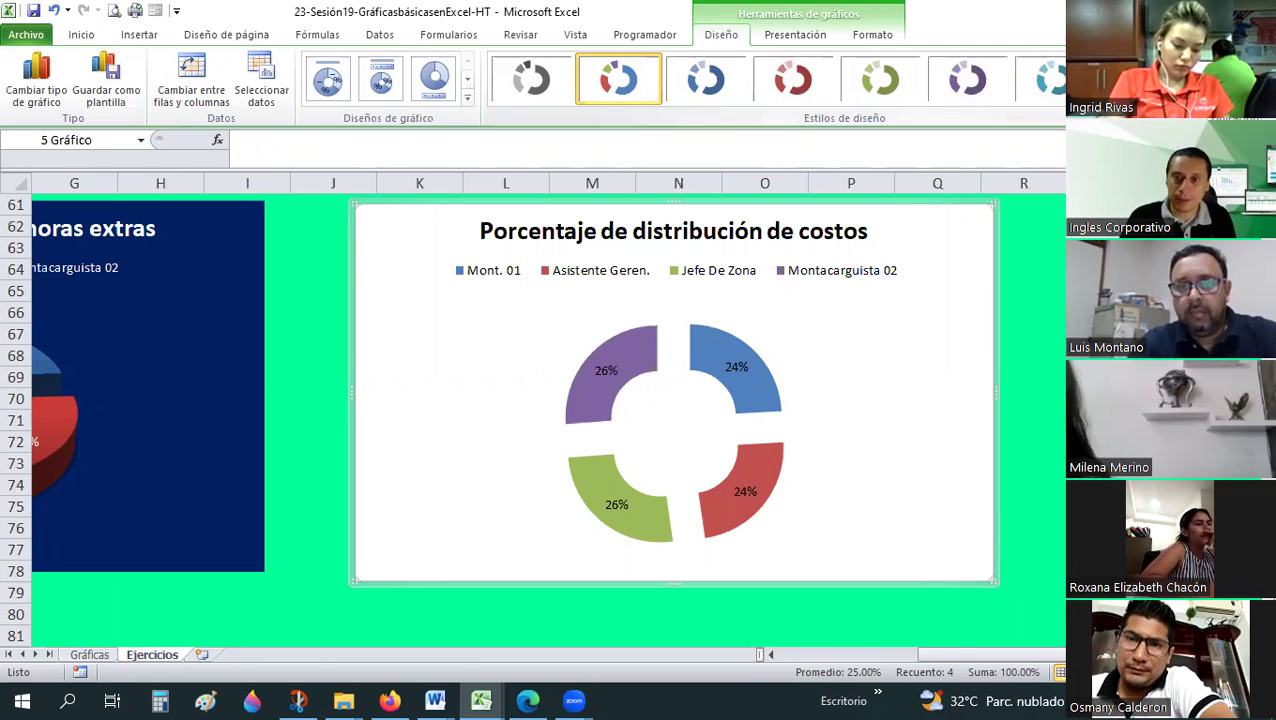
Step: Apply the black multicolour chart style to the doughnut chart and fill its background dark navy blue
click(1060, 97)
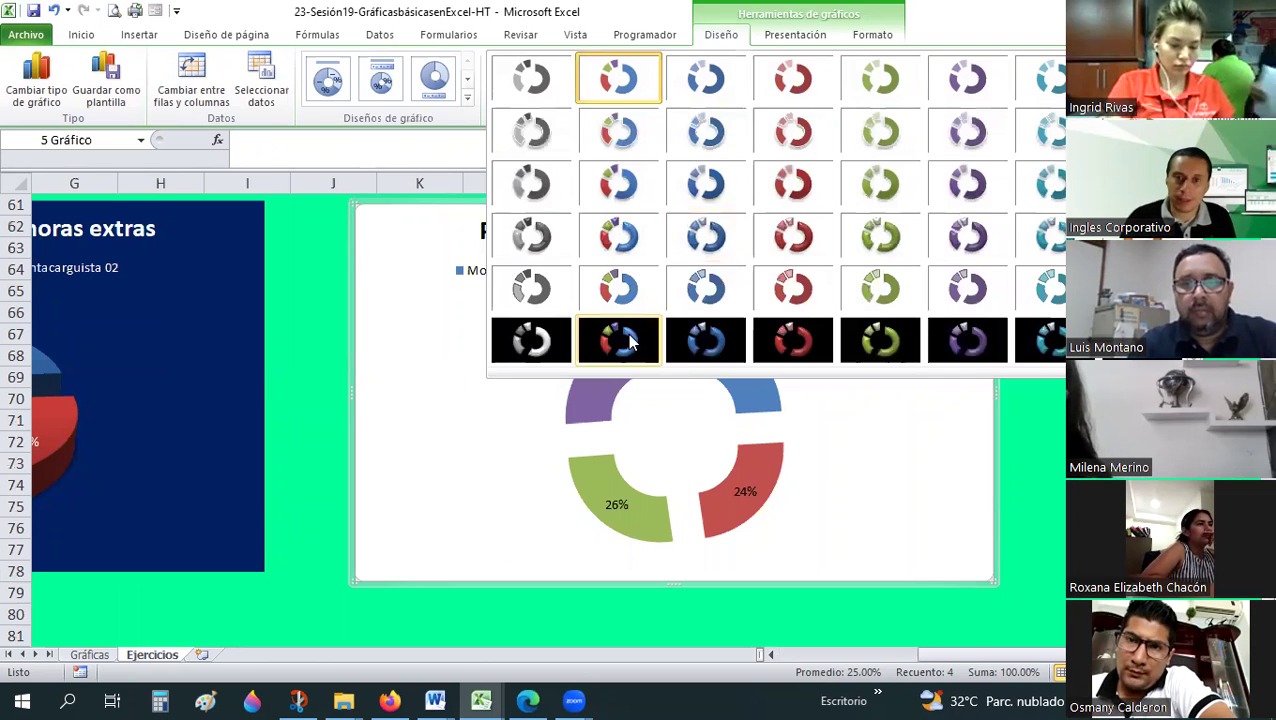
click(625, 340)
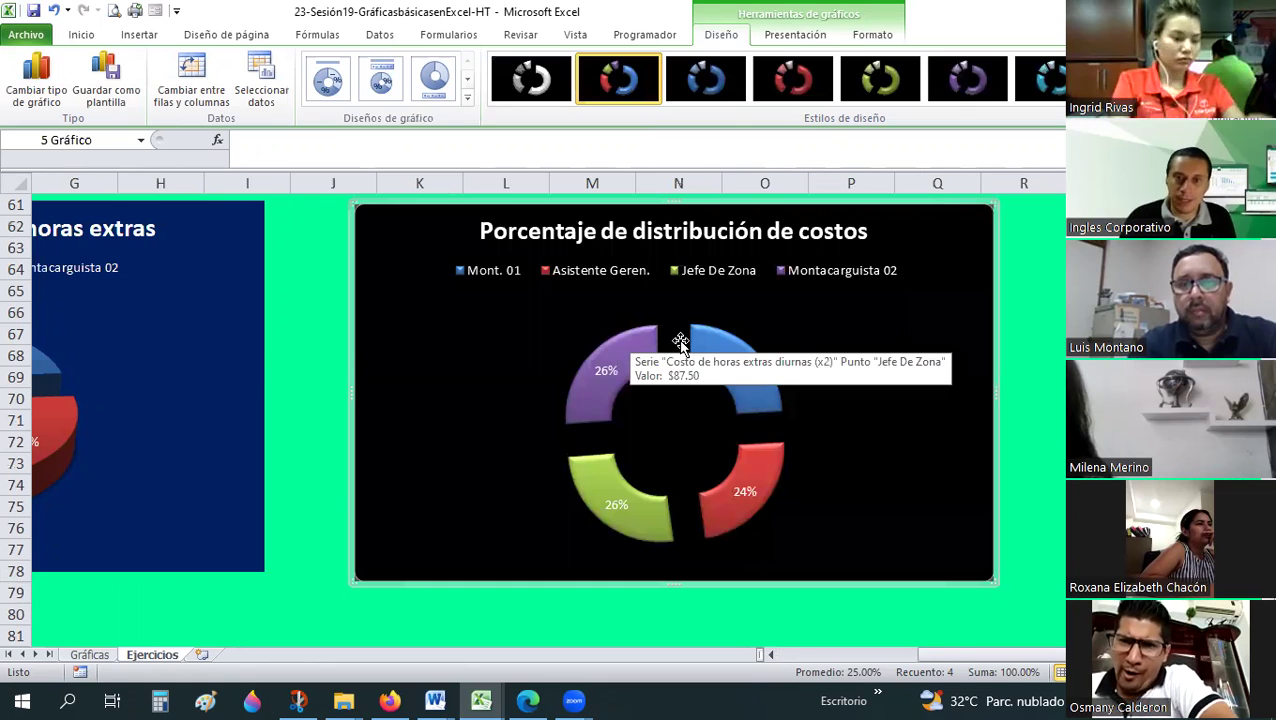
click(872, 34)
click(626, 58)
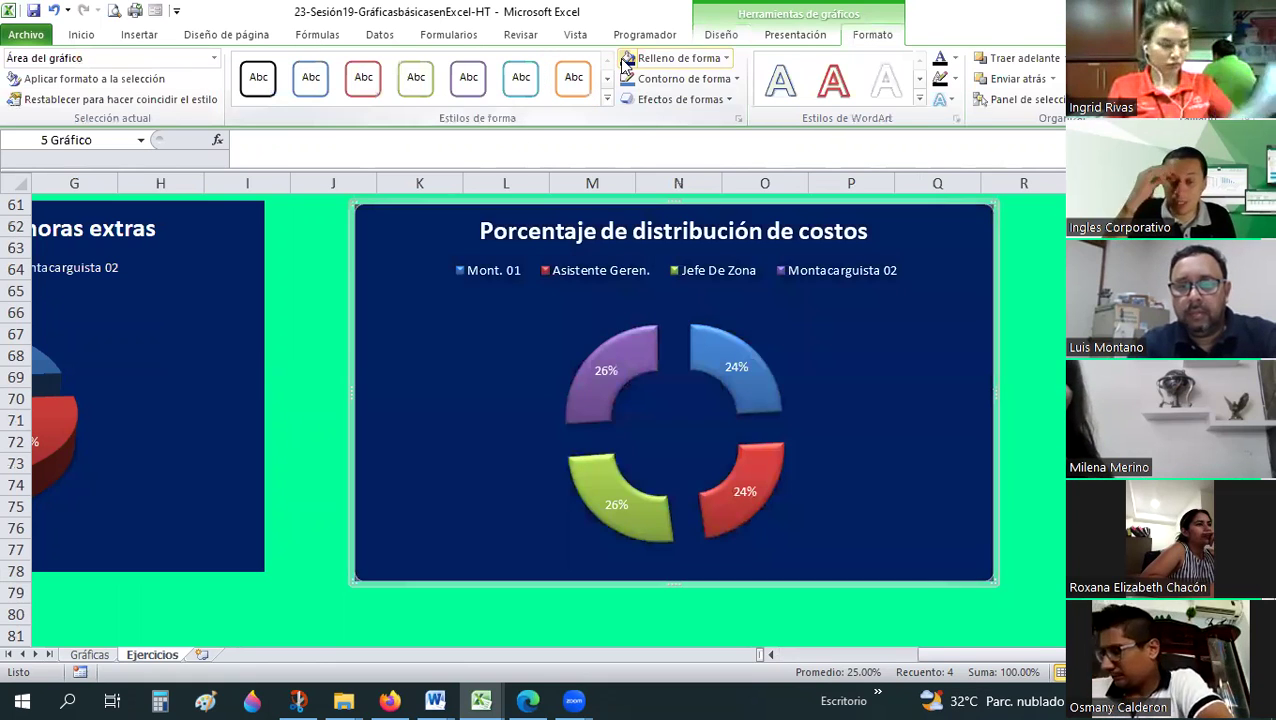
click(761, 392)
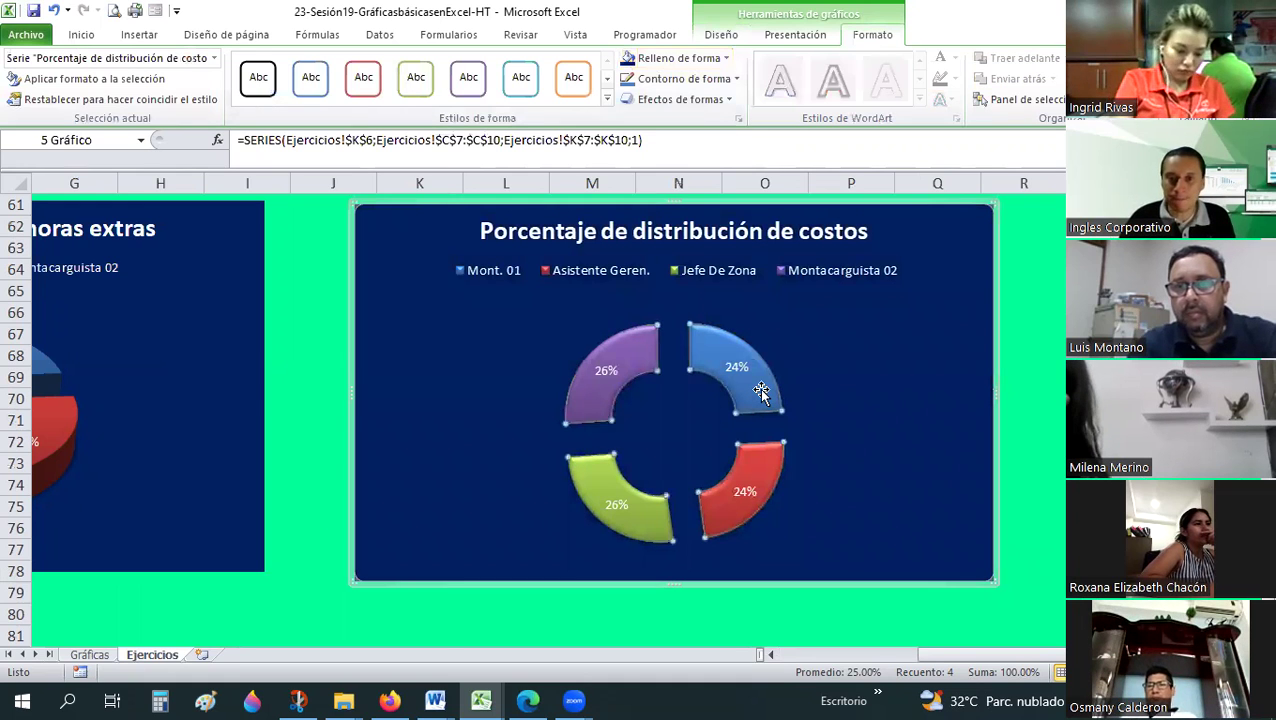
scroll(760, 390, up, 1)
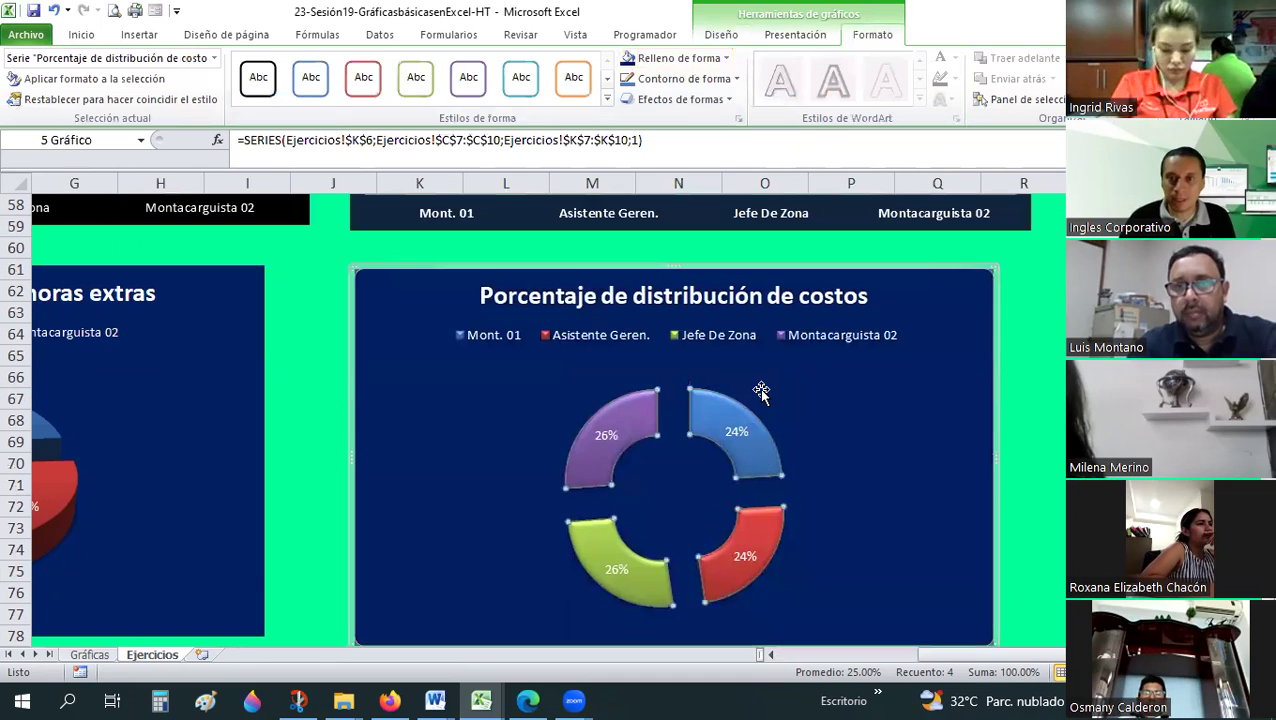
scroll(760, 390, up, 19)
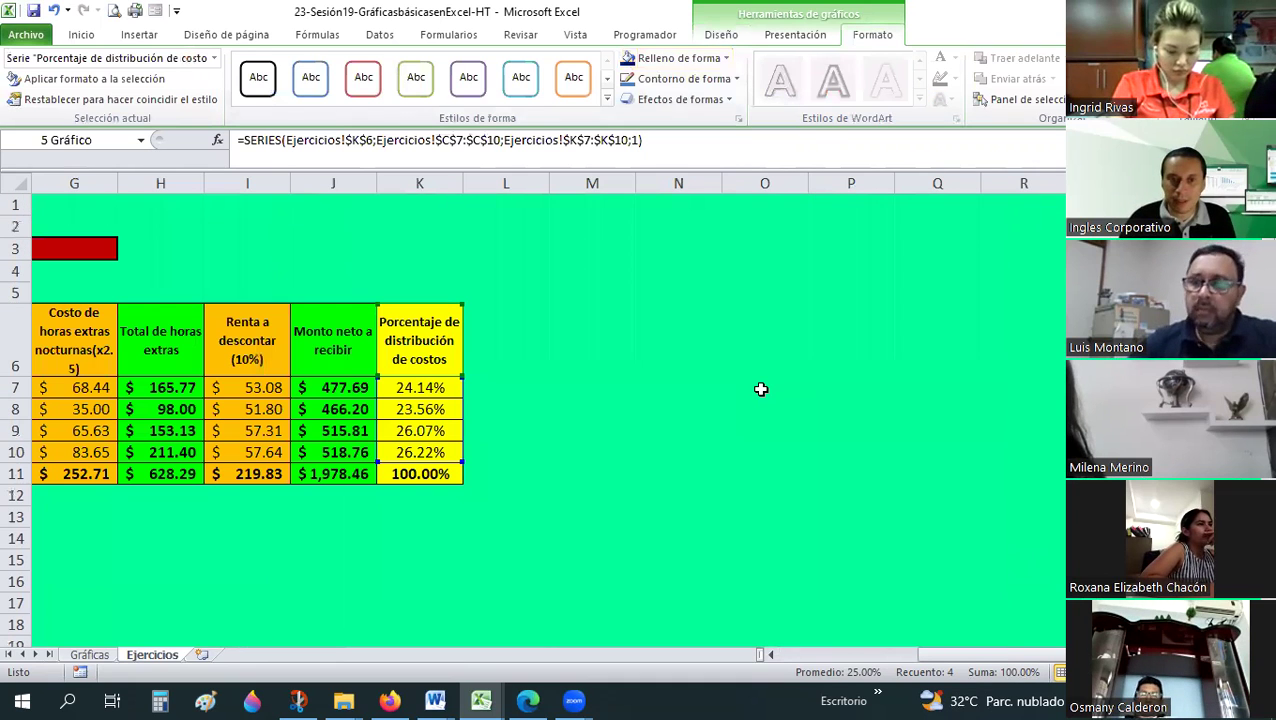
scroll(760, 389, down, 14)
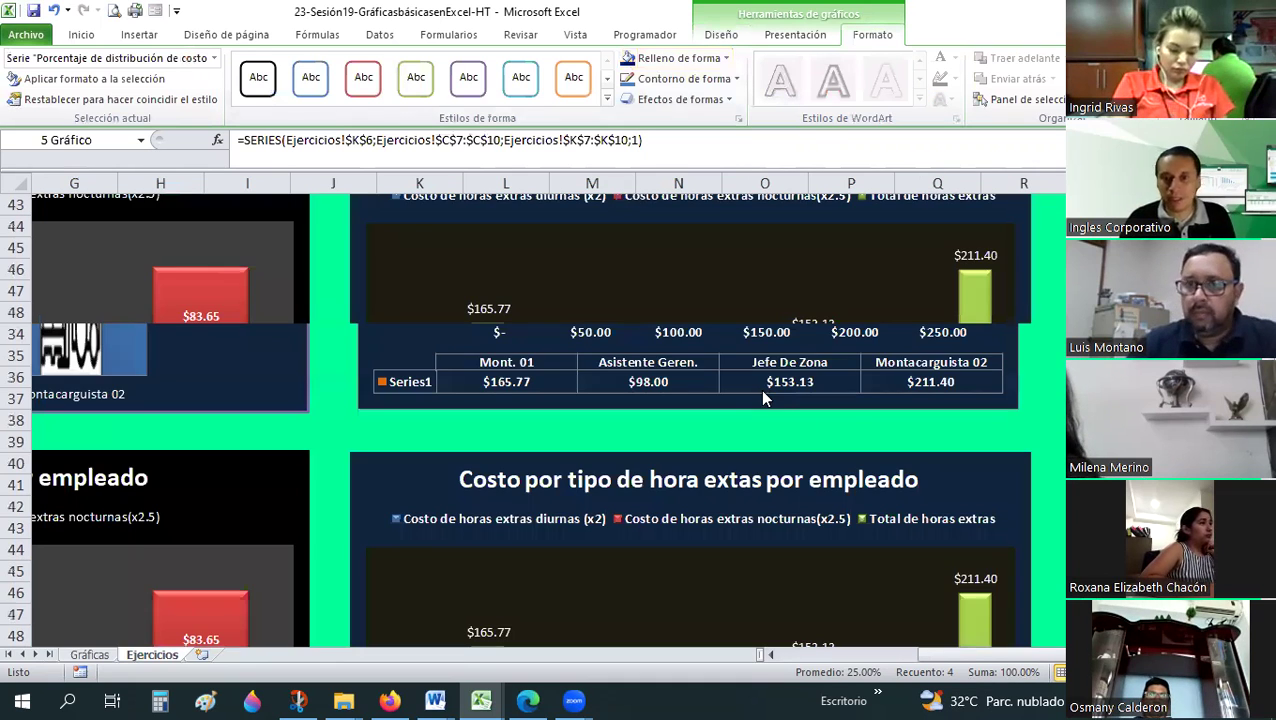
scroll(760, 389, down, 7)
scroll(559, 375, up, 1)
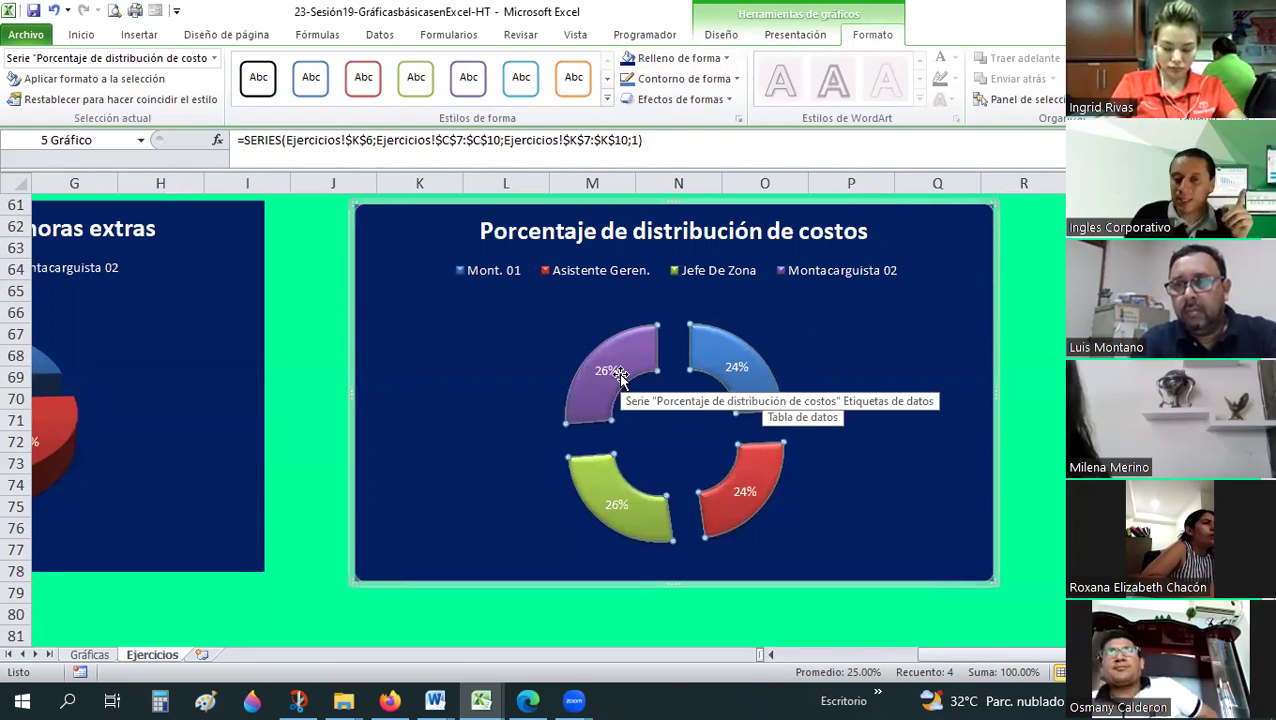
Step: Give the doughnut's percentage labels the first shape style (white outlined boxes) and font size 12
click(736, 367)
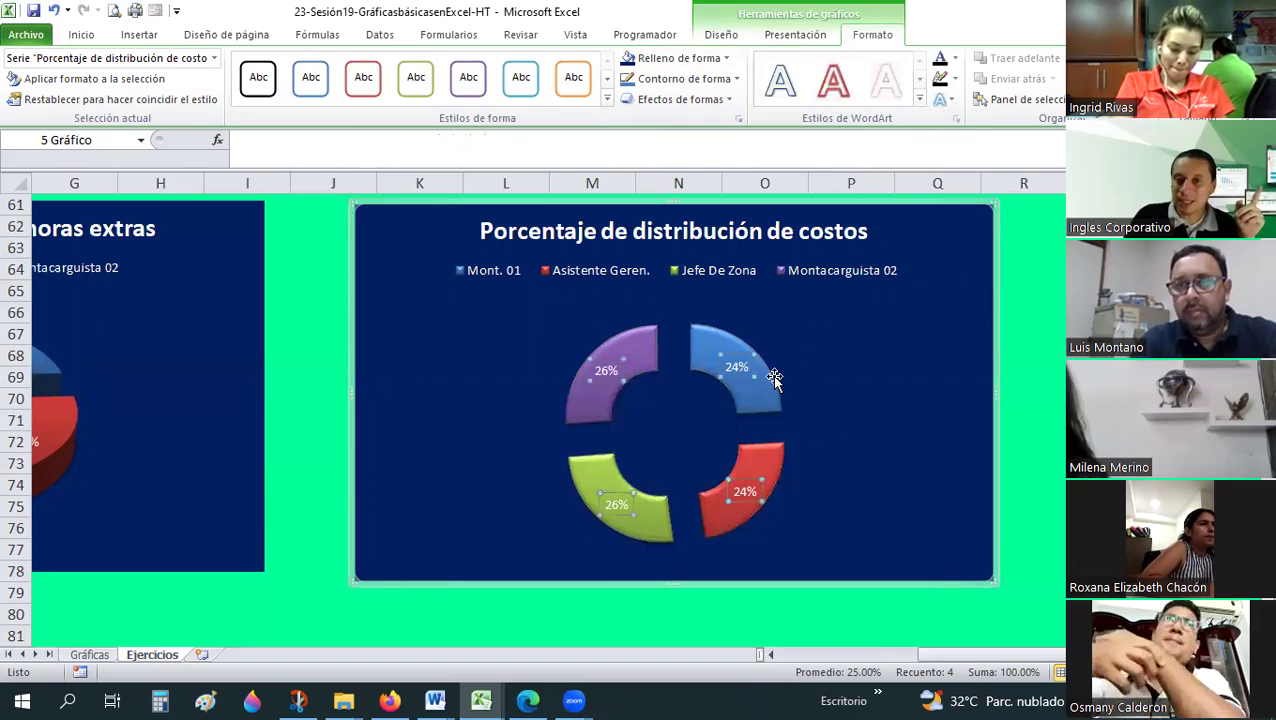
click(258, 77)
click(81, 34)
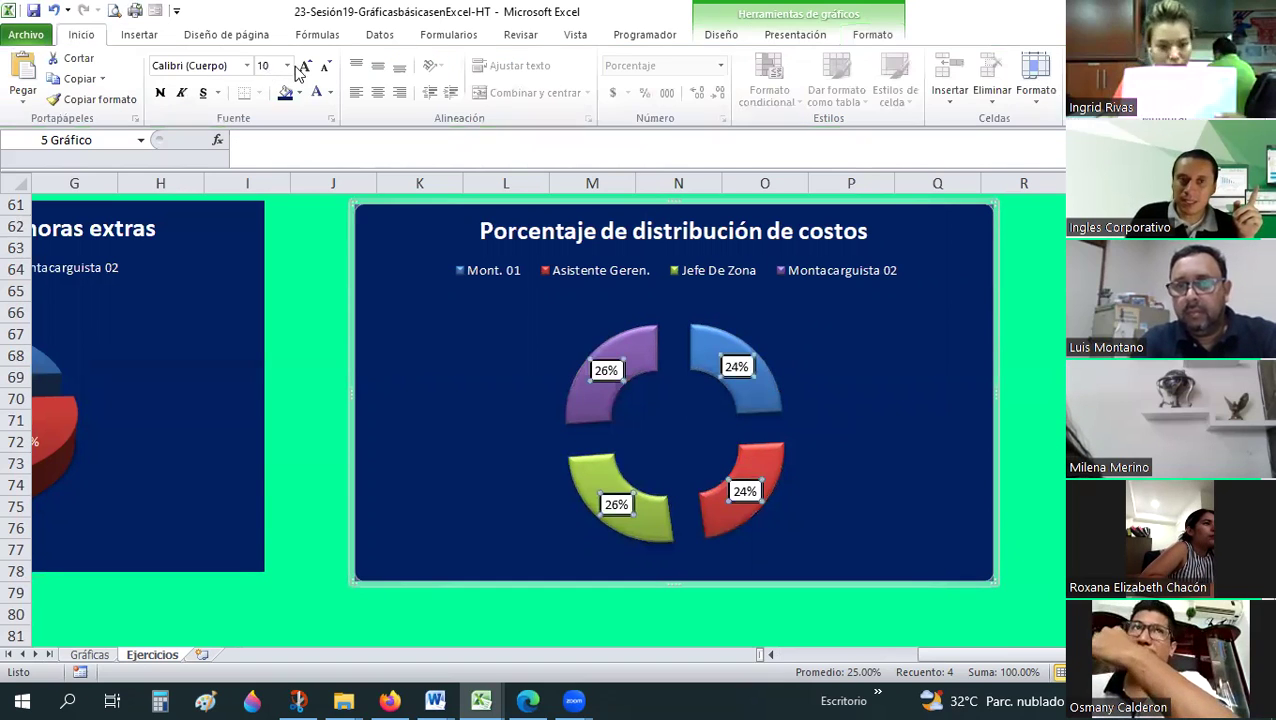
click(305, 66)
click(305, 66)
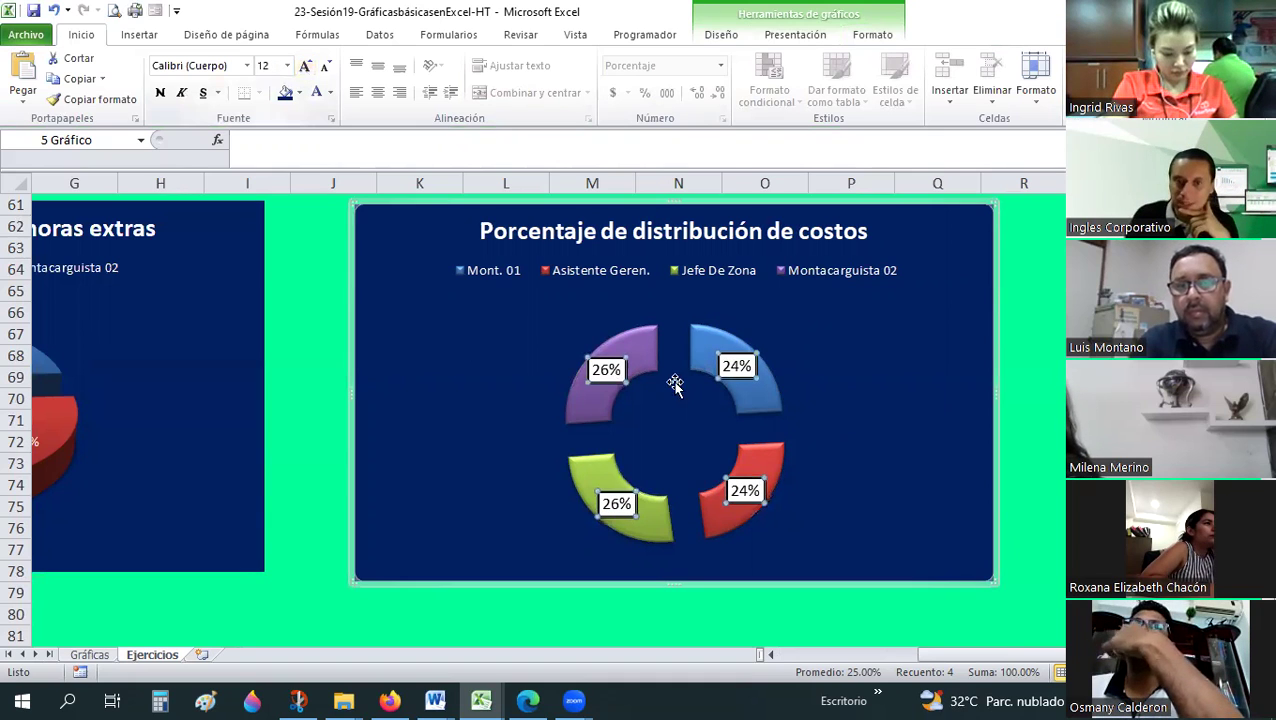
Step: Format the doughnut data labels as Porcentaje with 2 decimals, e.g. 24.14% and 26.22%
right_click(614, 375)
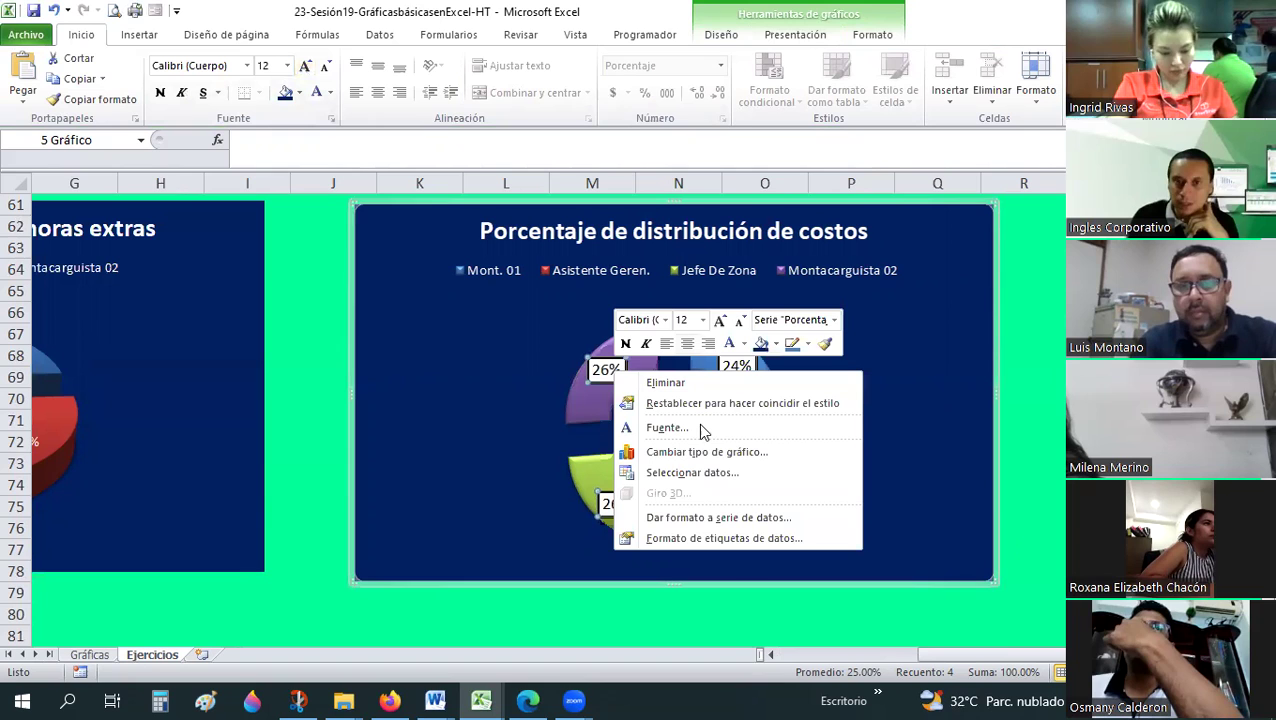
click(675, 540)
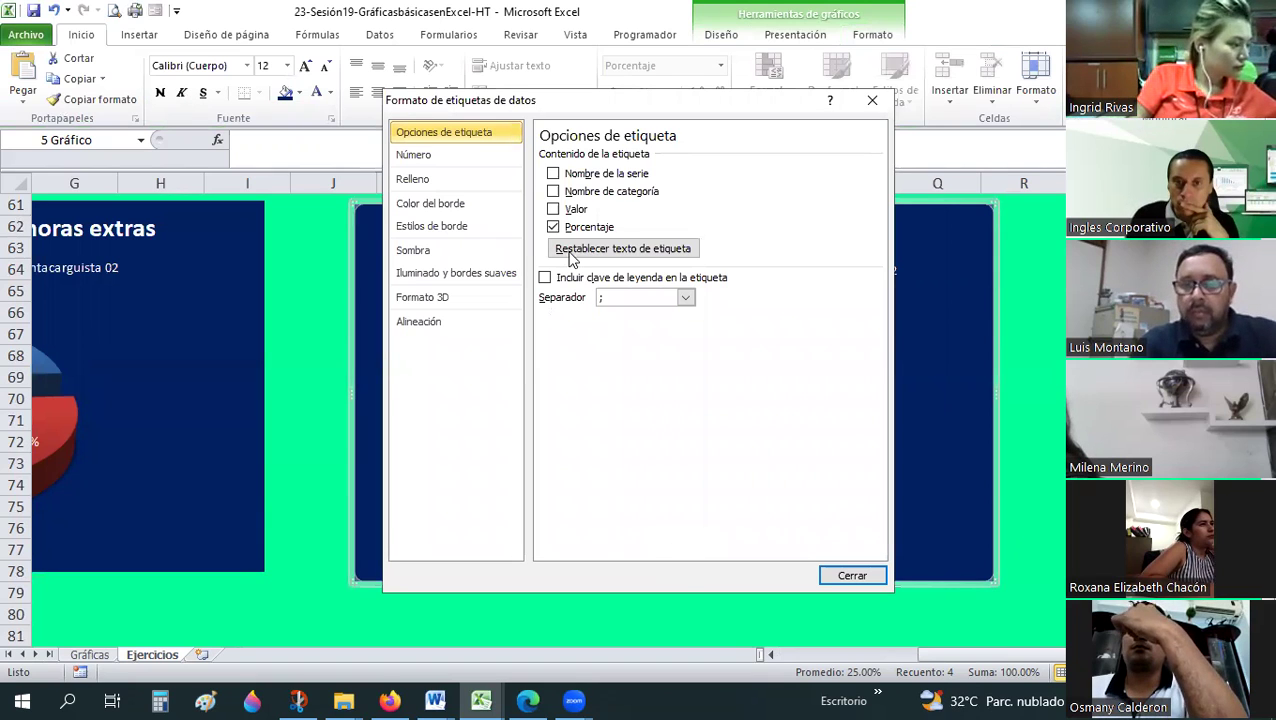
click(431, 156)
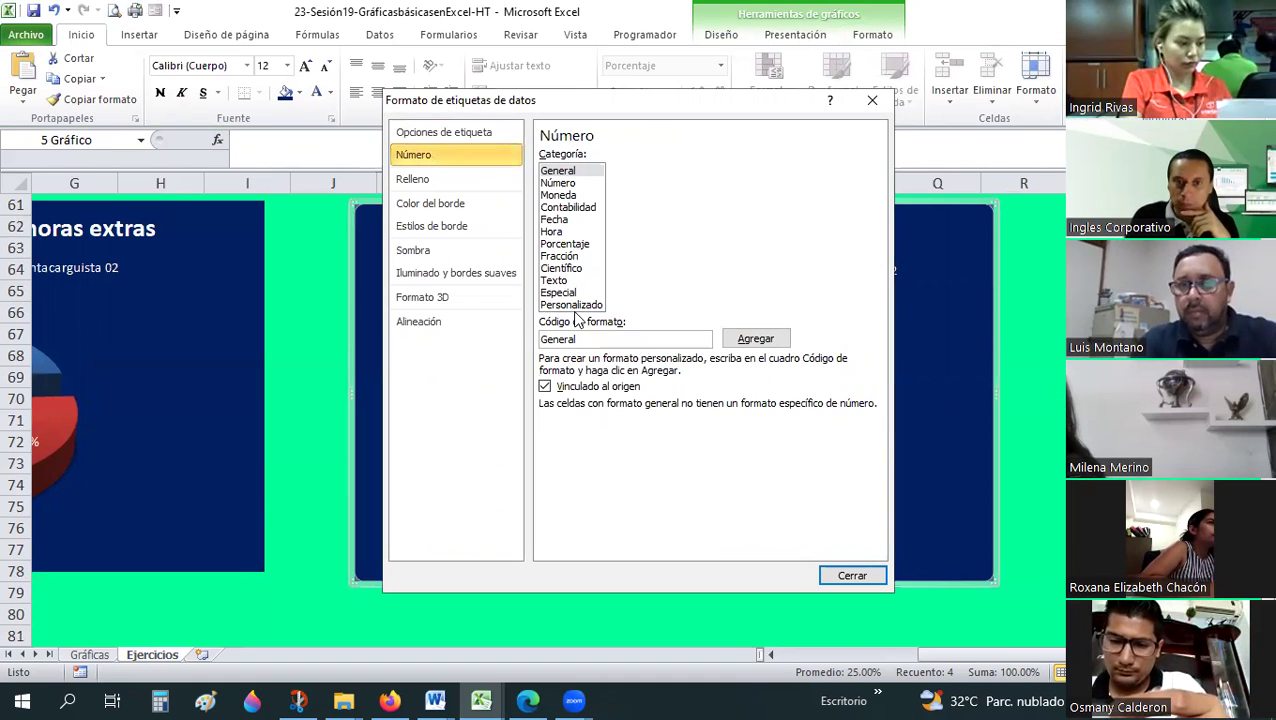
click(566, 245)
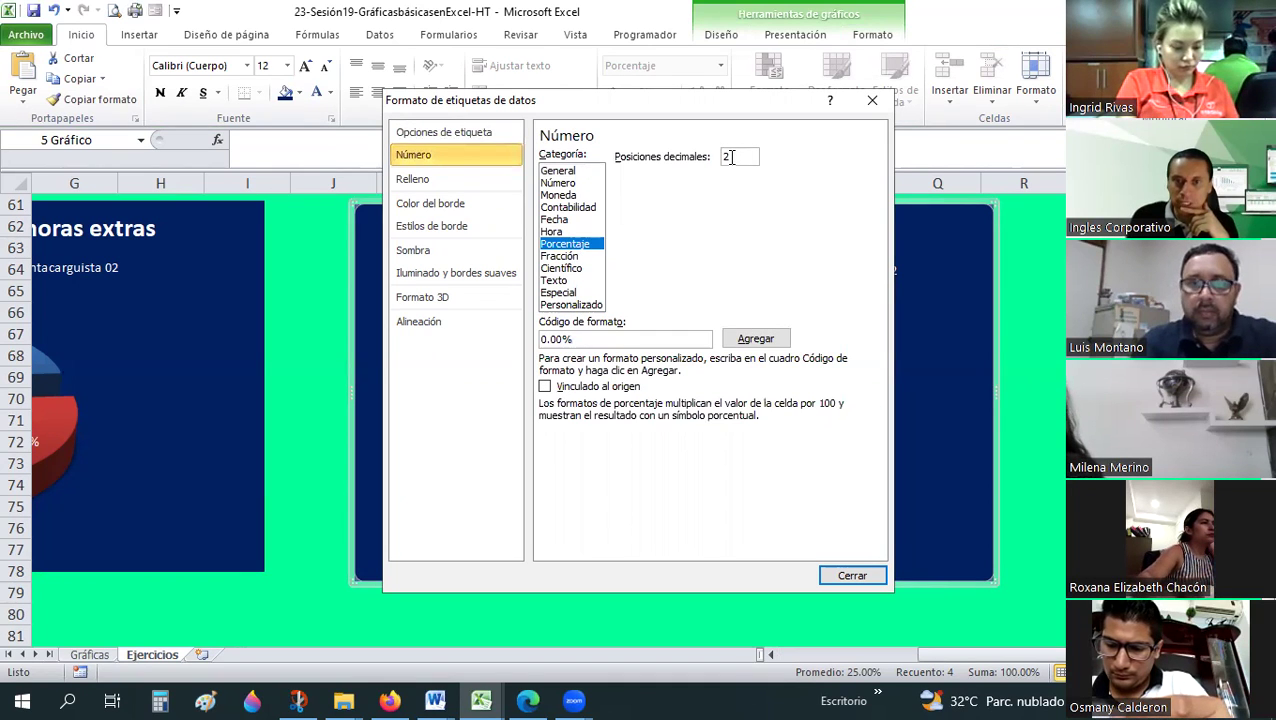
click(851, 577)
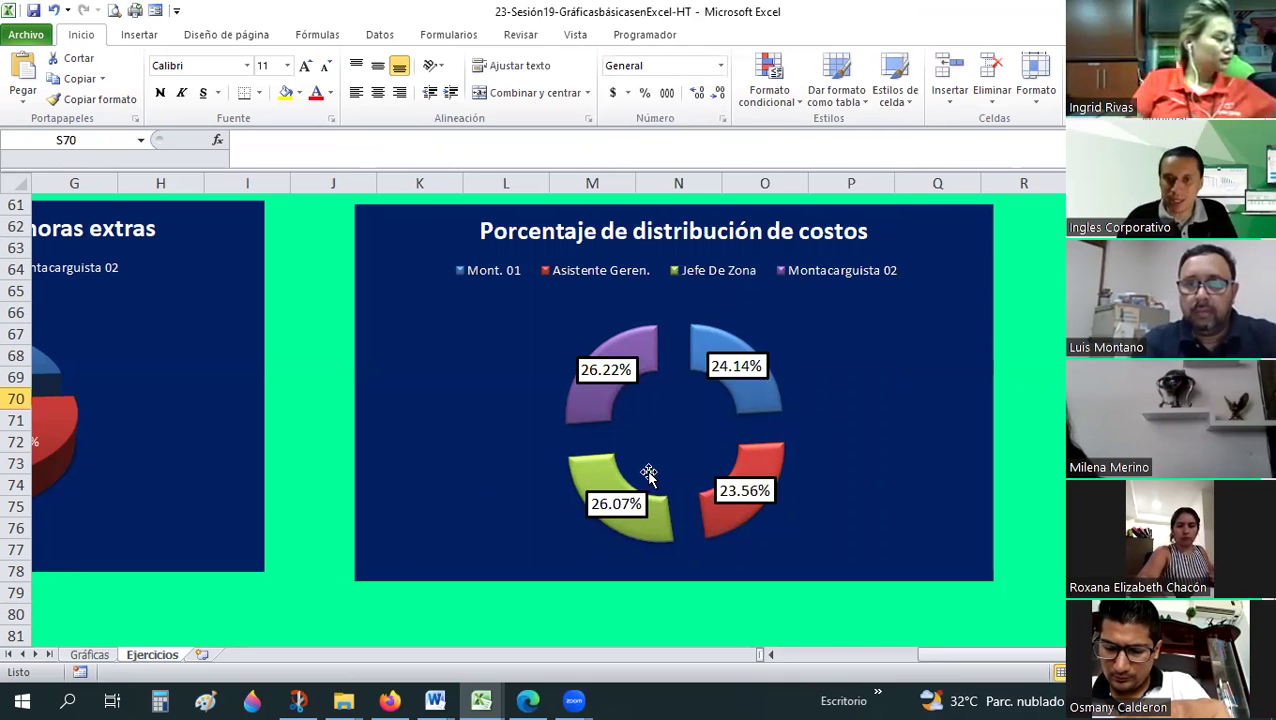
Step: Enlarge the doughnut chart by dragging its corner handle outward
click(755, 470)
click(755, 470)
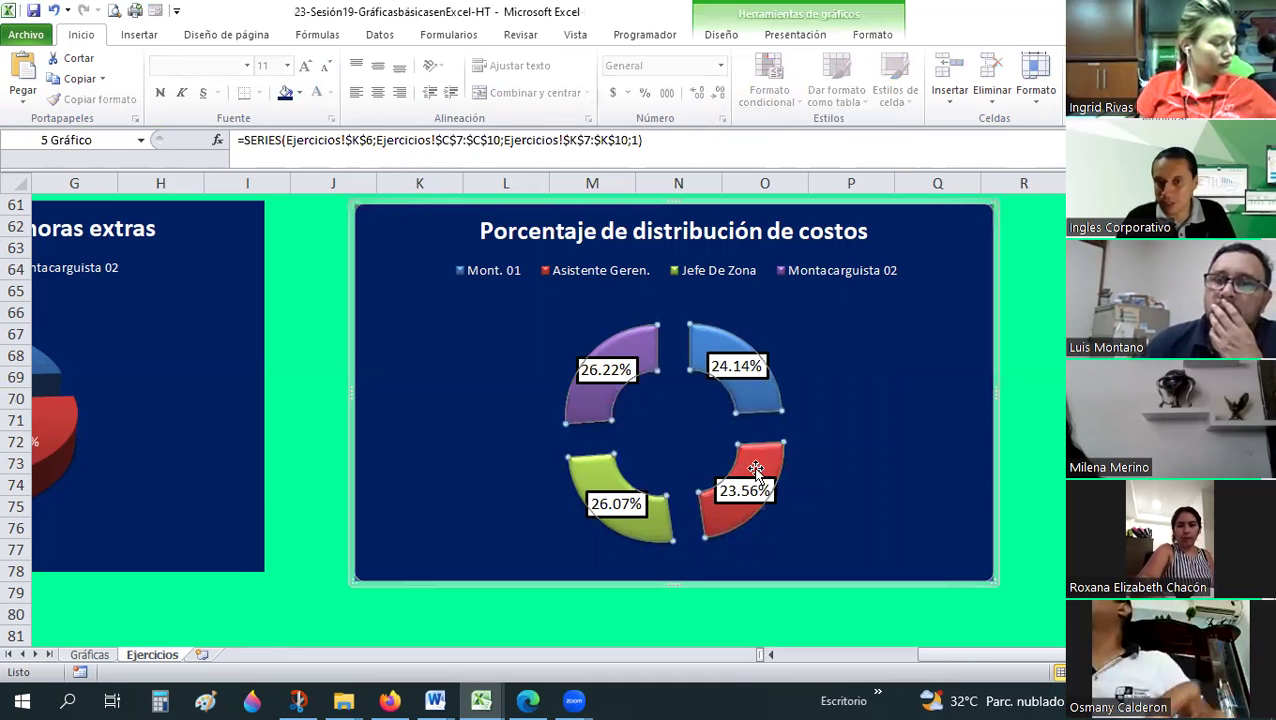
click(757, 465)
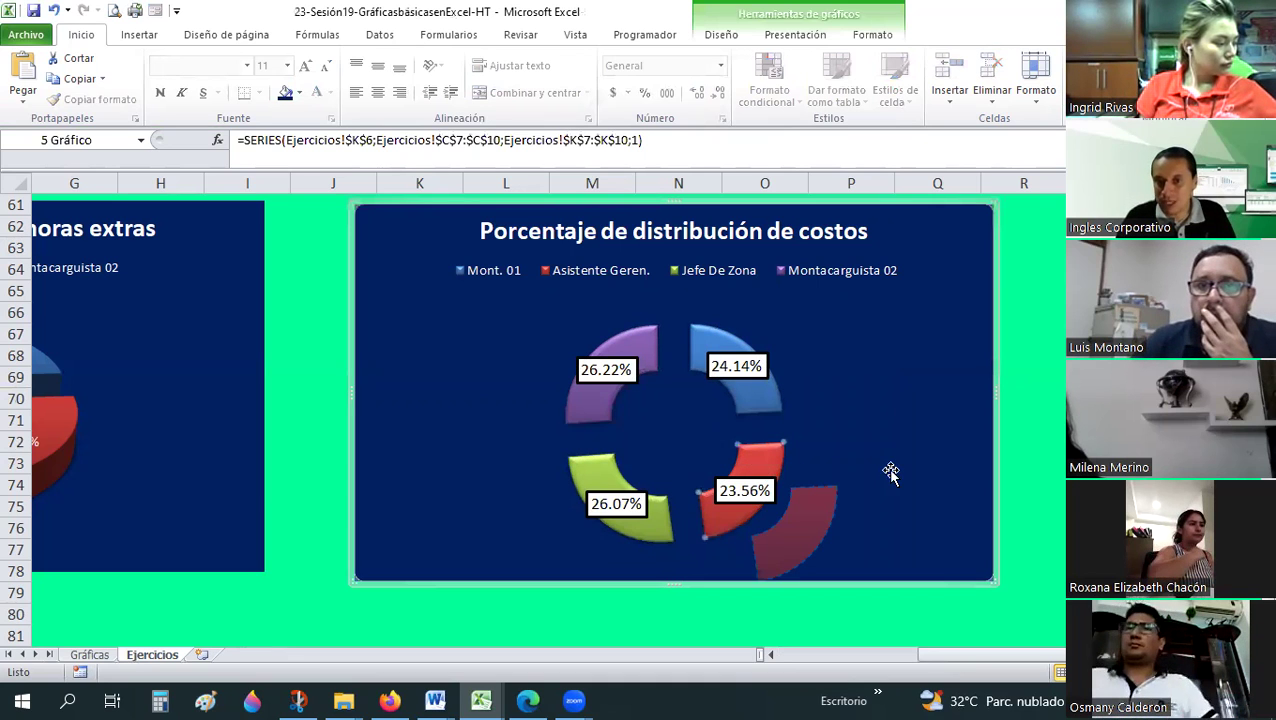
scroll(918, 516, down, 1)
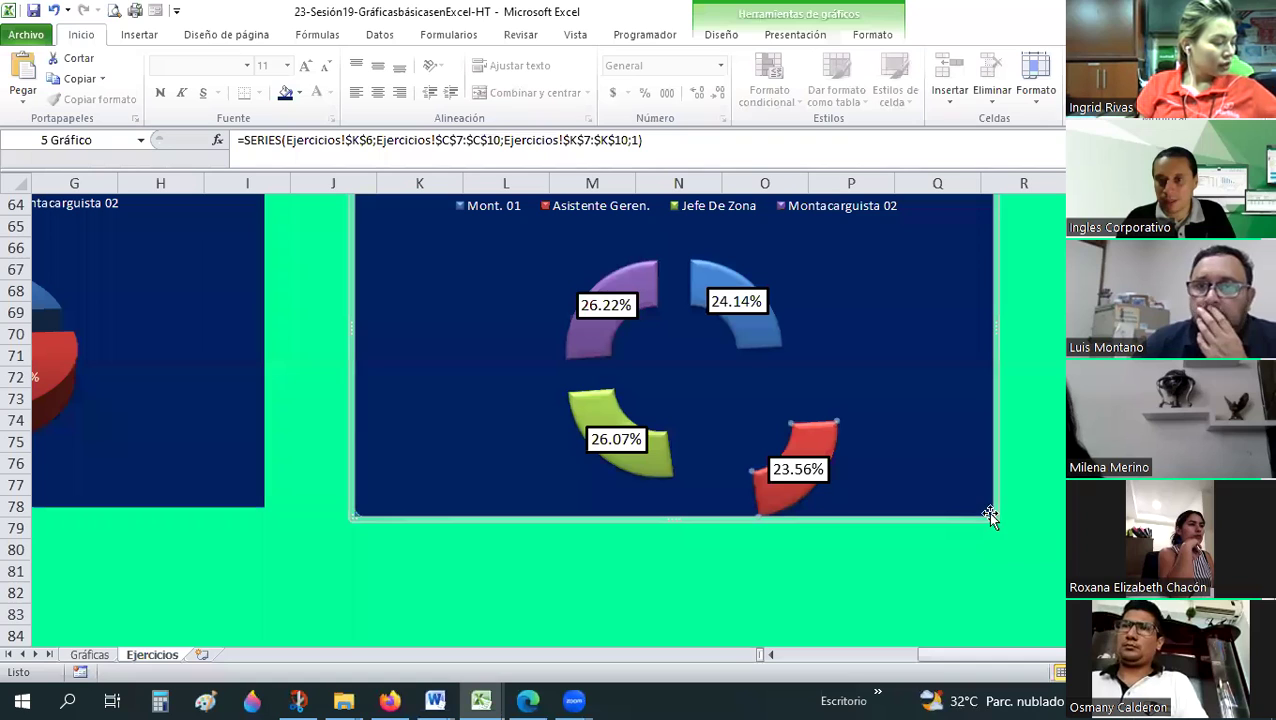
drag(993, 515, 1104, 614)
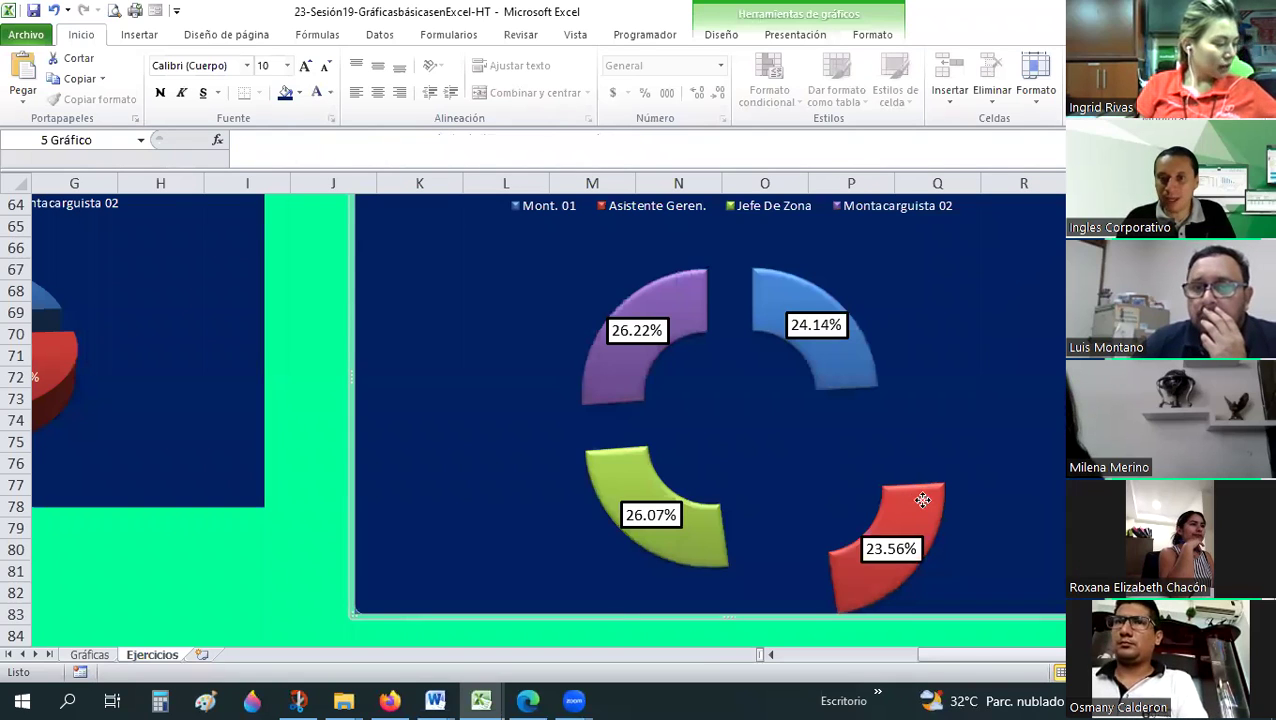
Step: Explode the four doughnut segments, with the red 23.56% slice pulled farthest out
drag(923, 500, 848, 467)
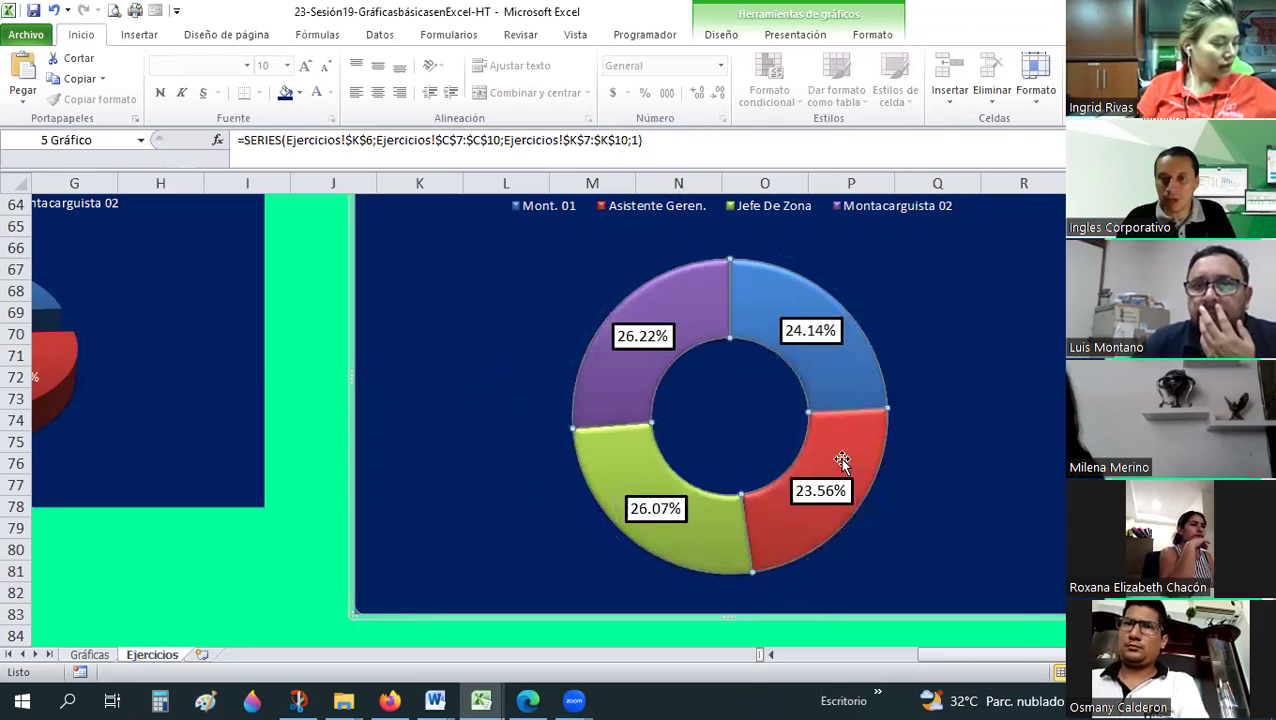
drag(905, 502, 862, 478)
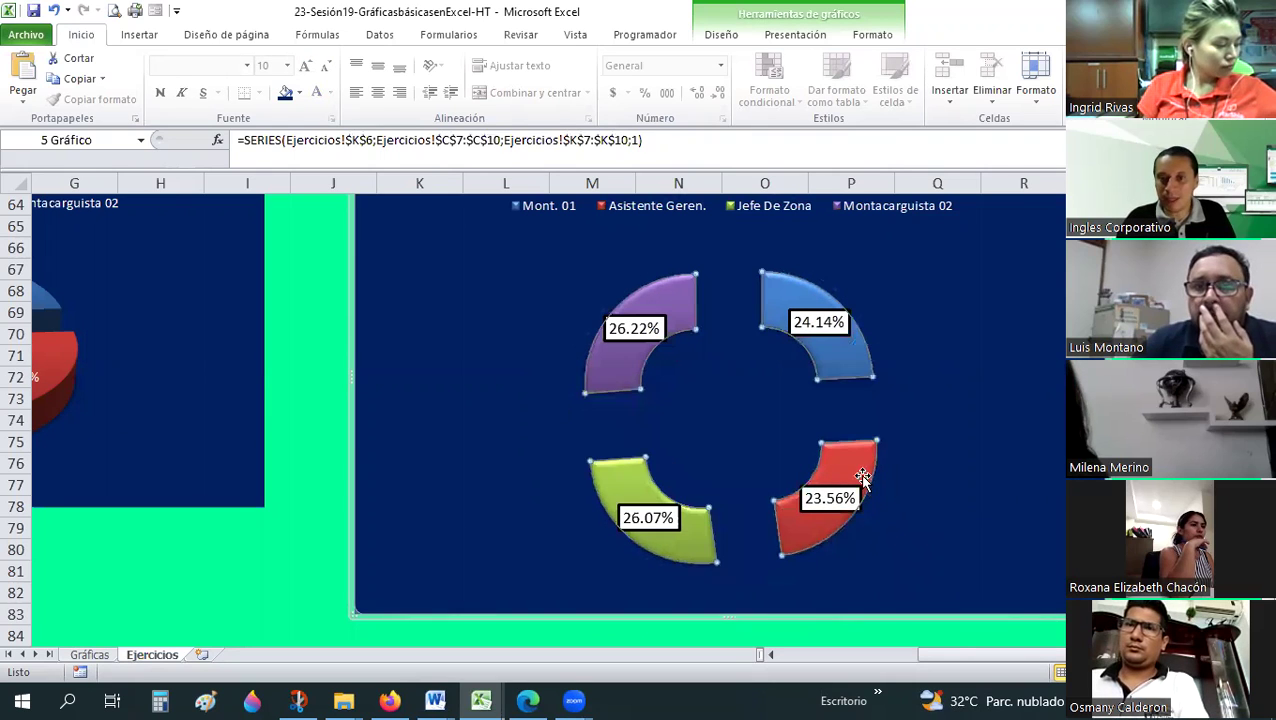
key(ctrl+z)
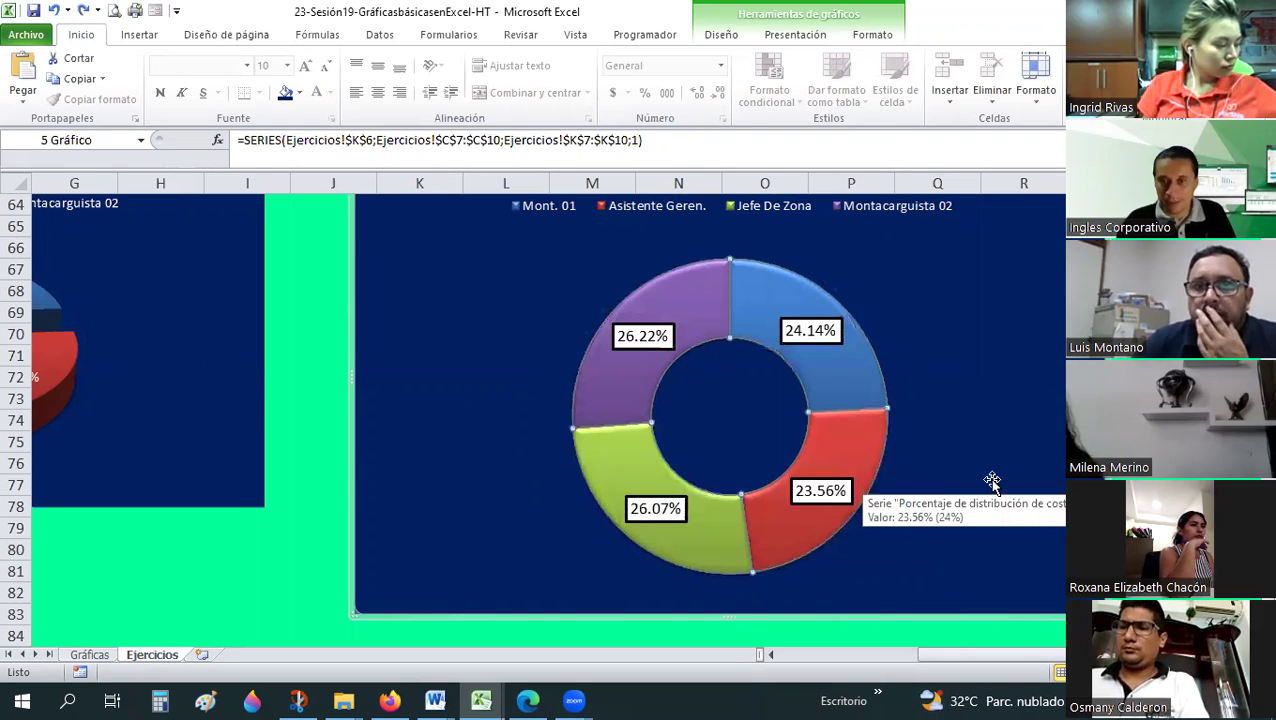
drag(1008, 428, 1040, 494)
key(Escape)
key(Escape)
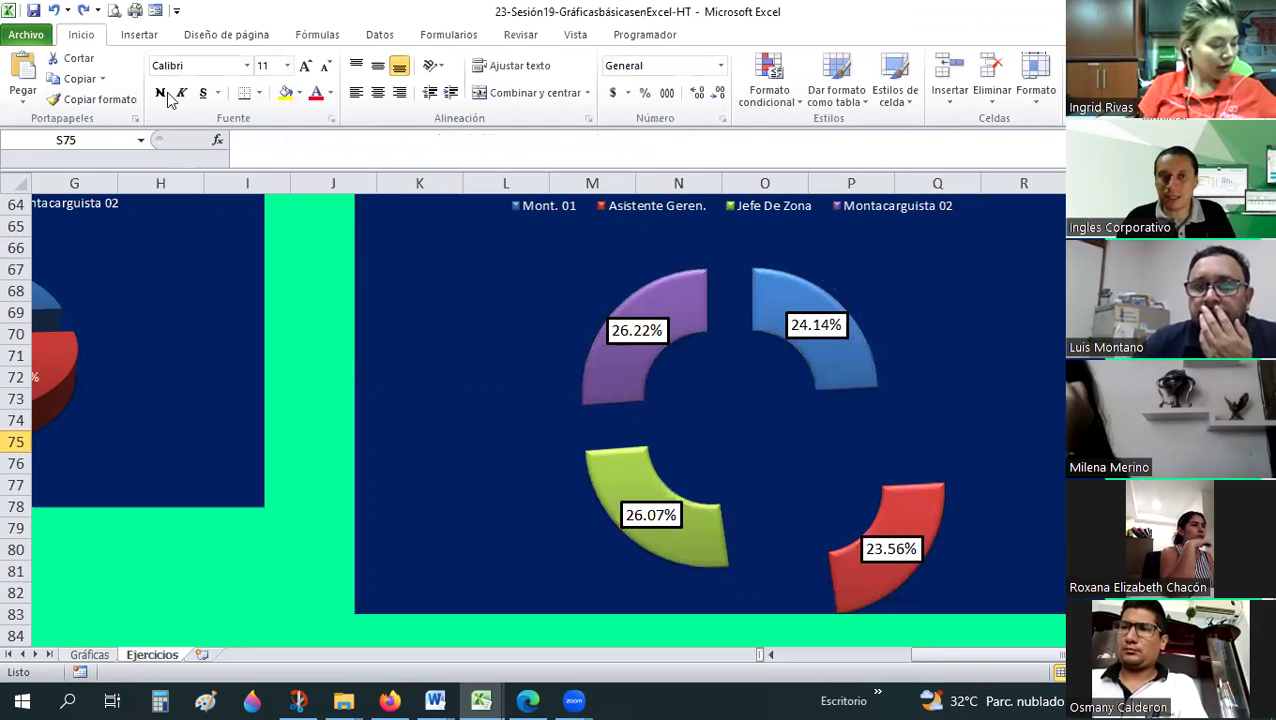
Step: Draw an Elipse shape as a circle over the red 23.56% doughnut segment
scroll(453, 112, down, 1)
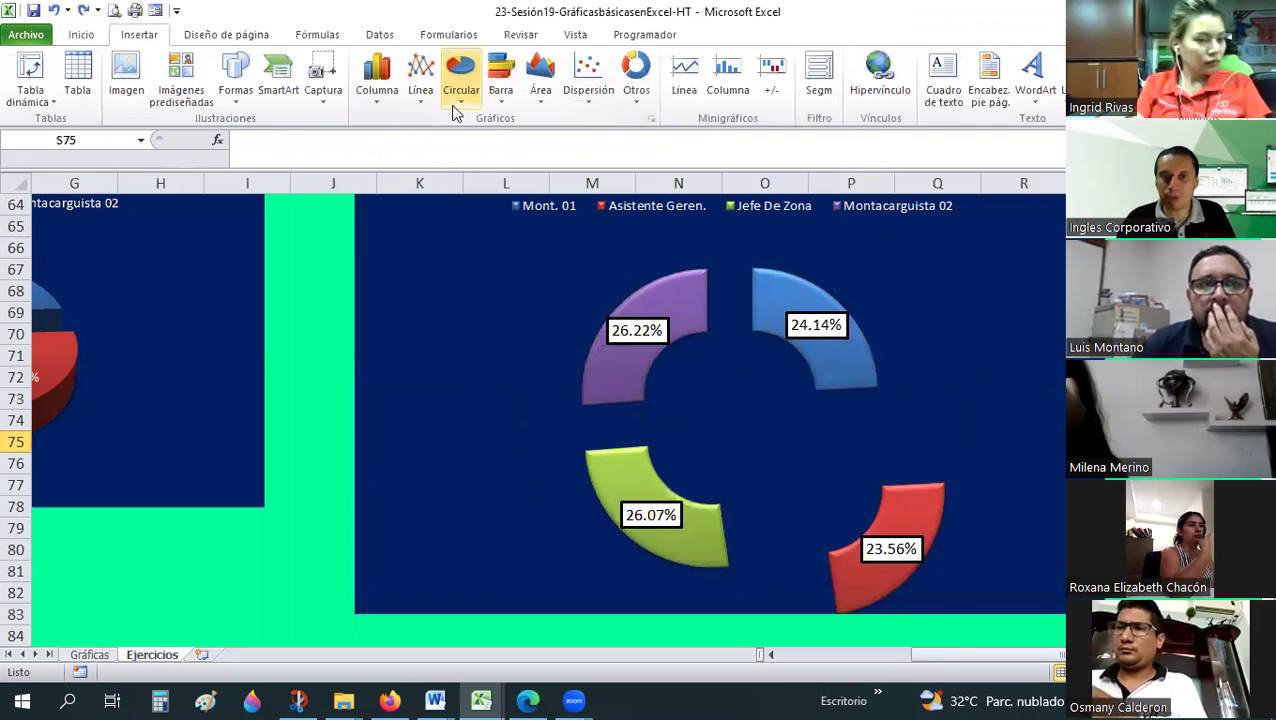
key(Return)
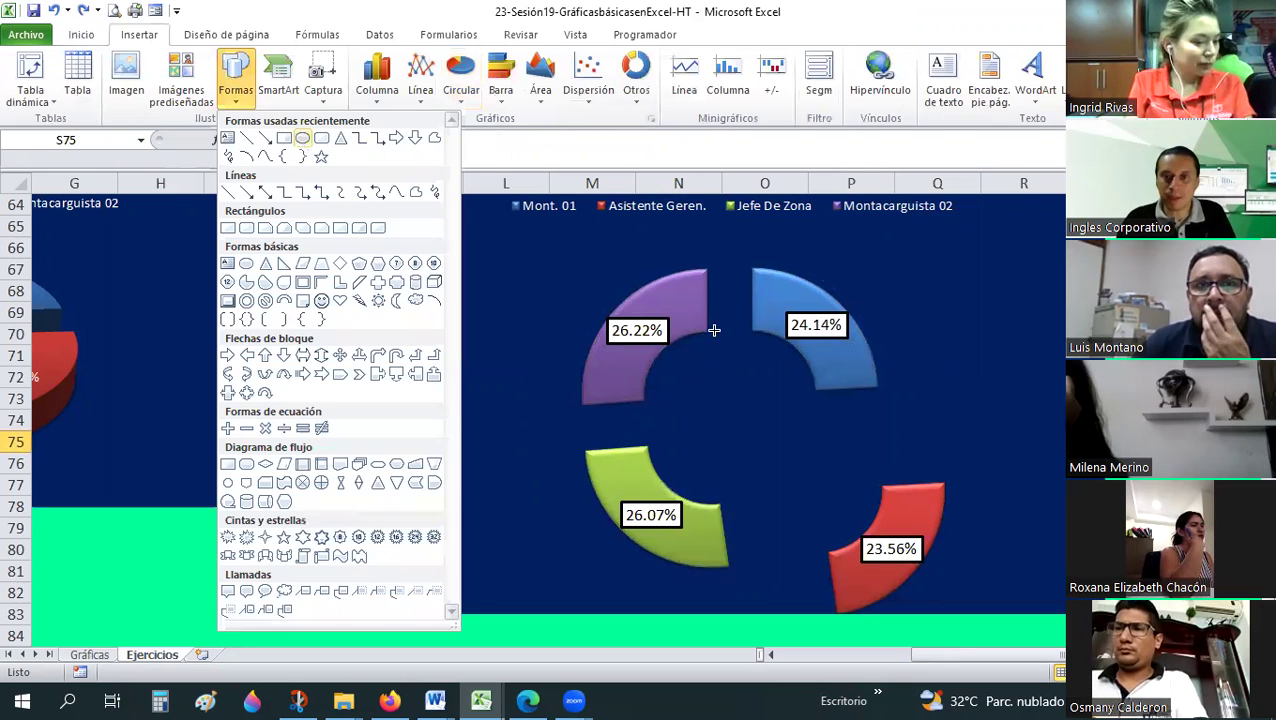
scroll(730, 340, down, 1)
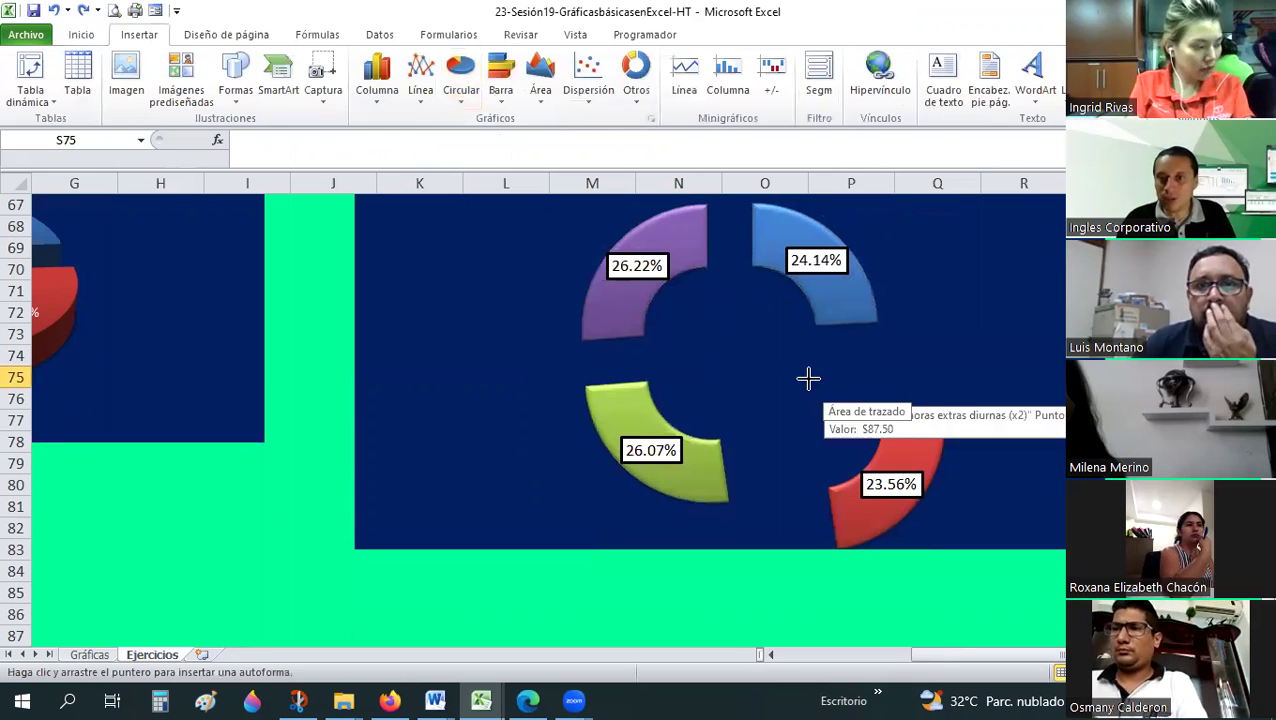
mouse_move(941, 524)
mouse_down()
mouse_move(997, 583)
mouse_move(1020, 586)
mouse_up()
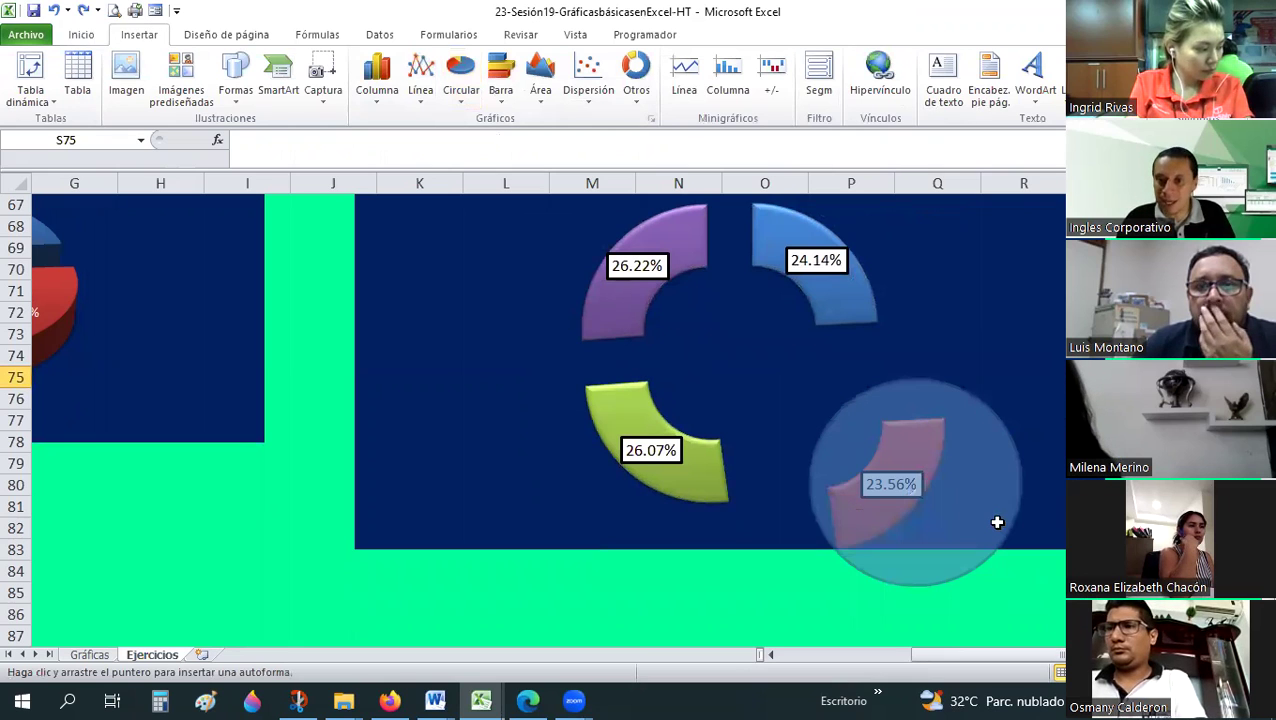
drag(977, 490, 957, 495)
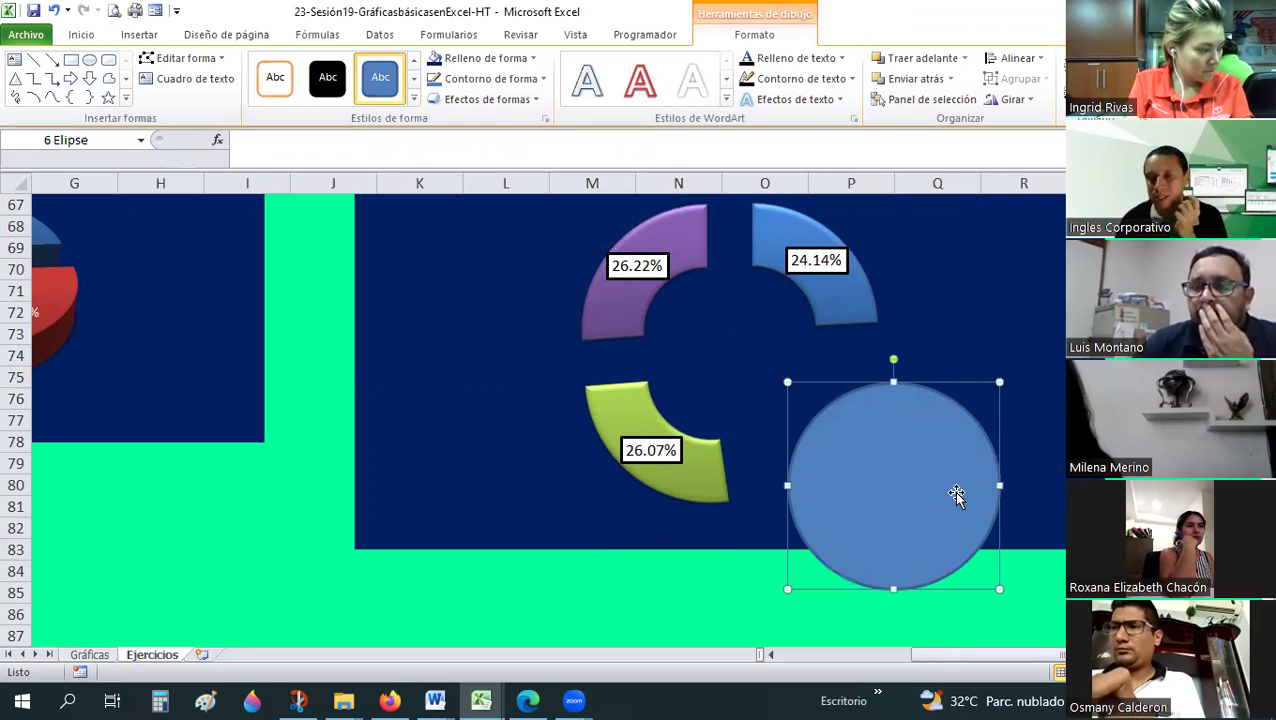
Step: Leave the circle unfilled and give it a Black, Text 1 outline
click(535, 79)
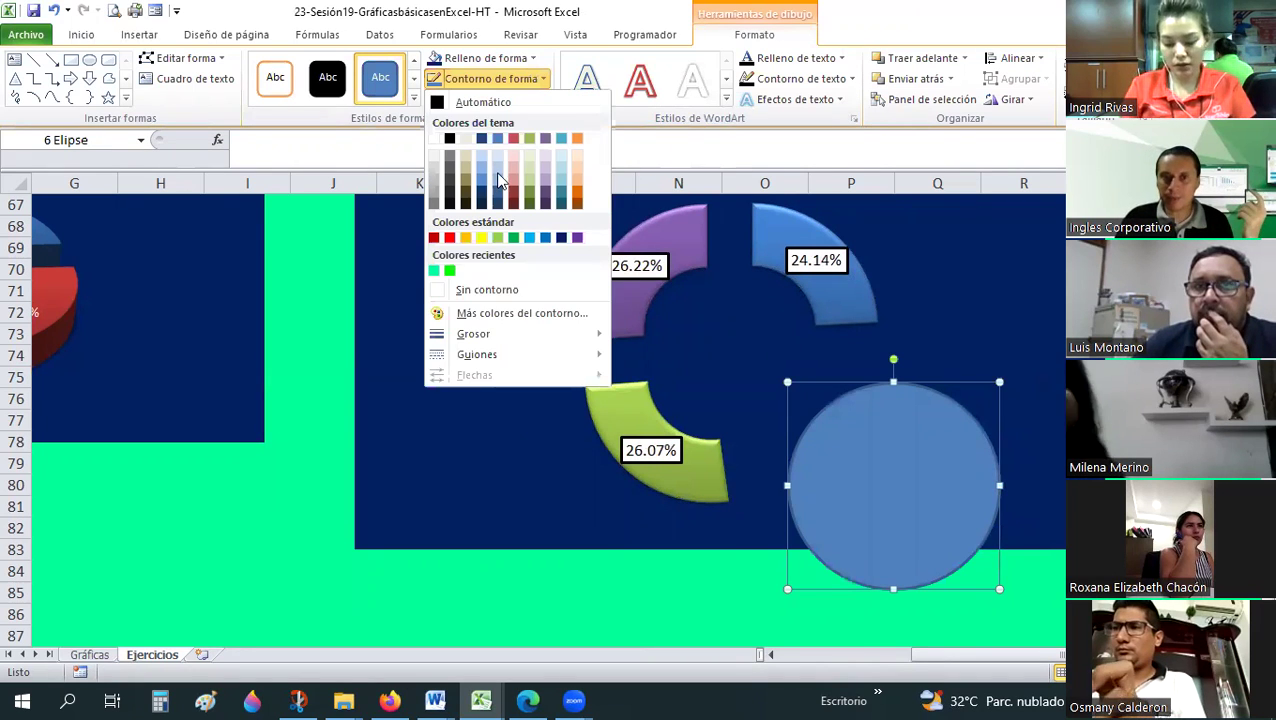
click(480, 287)
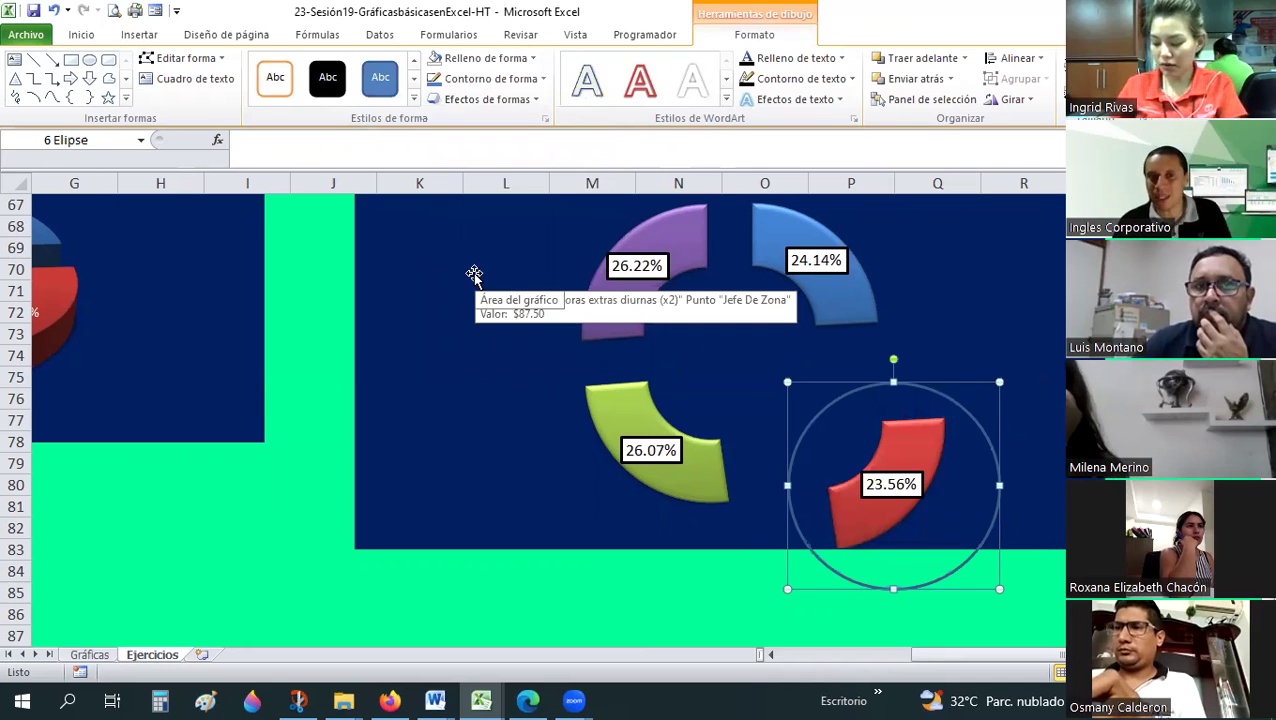
click(531, 62)
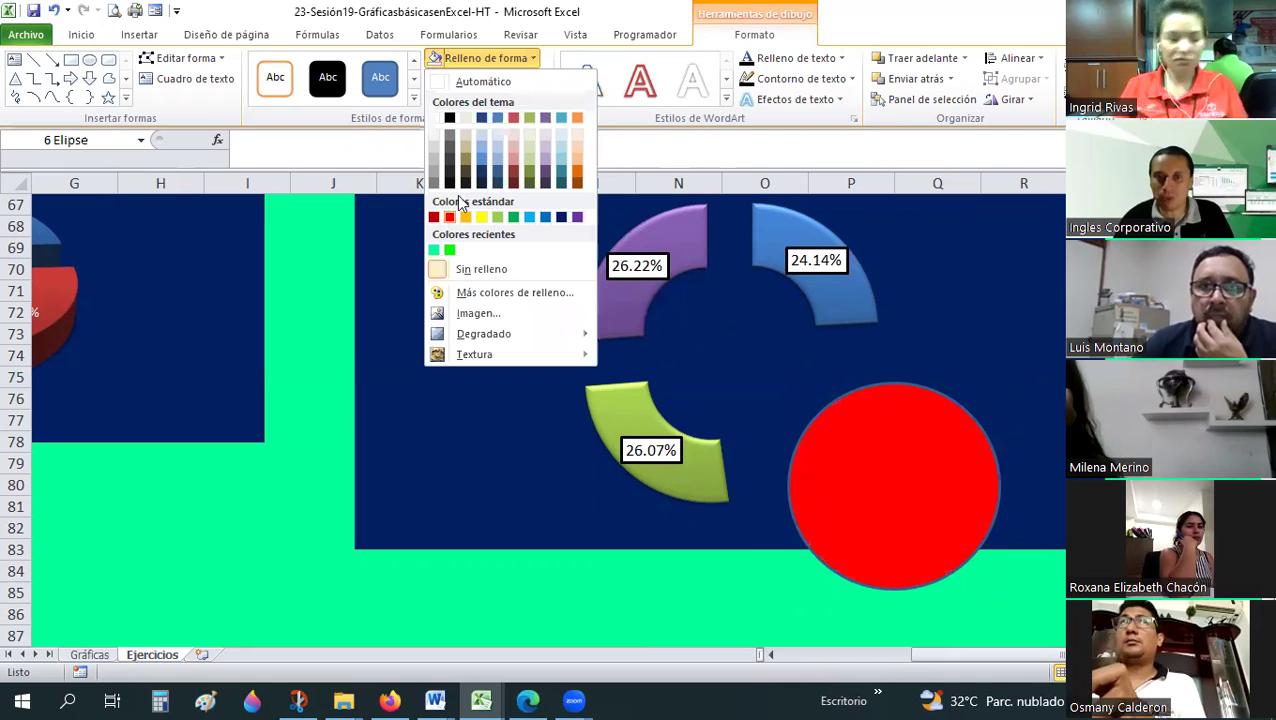
key(Escape)
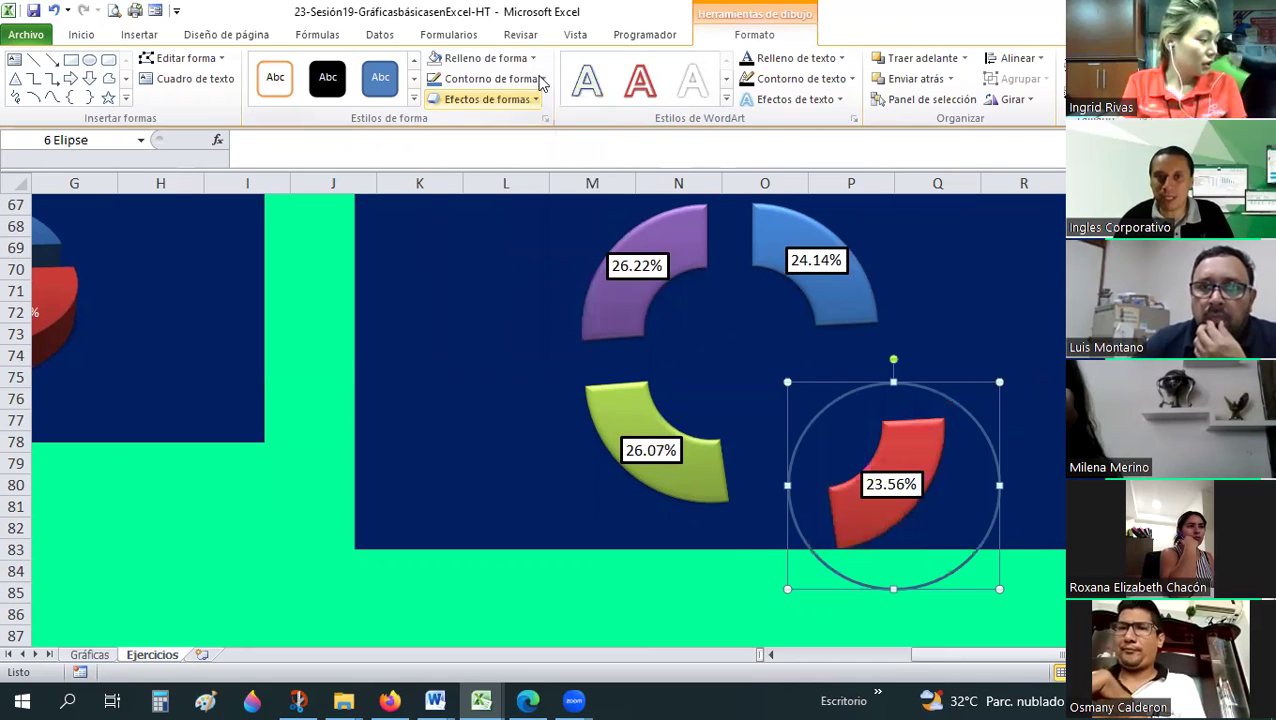
click(480, 78)
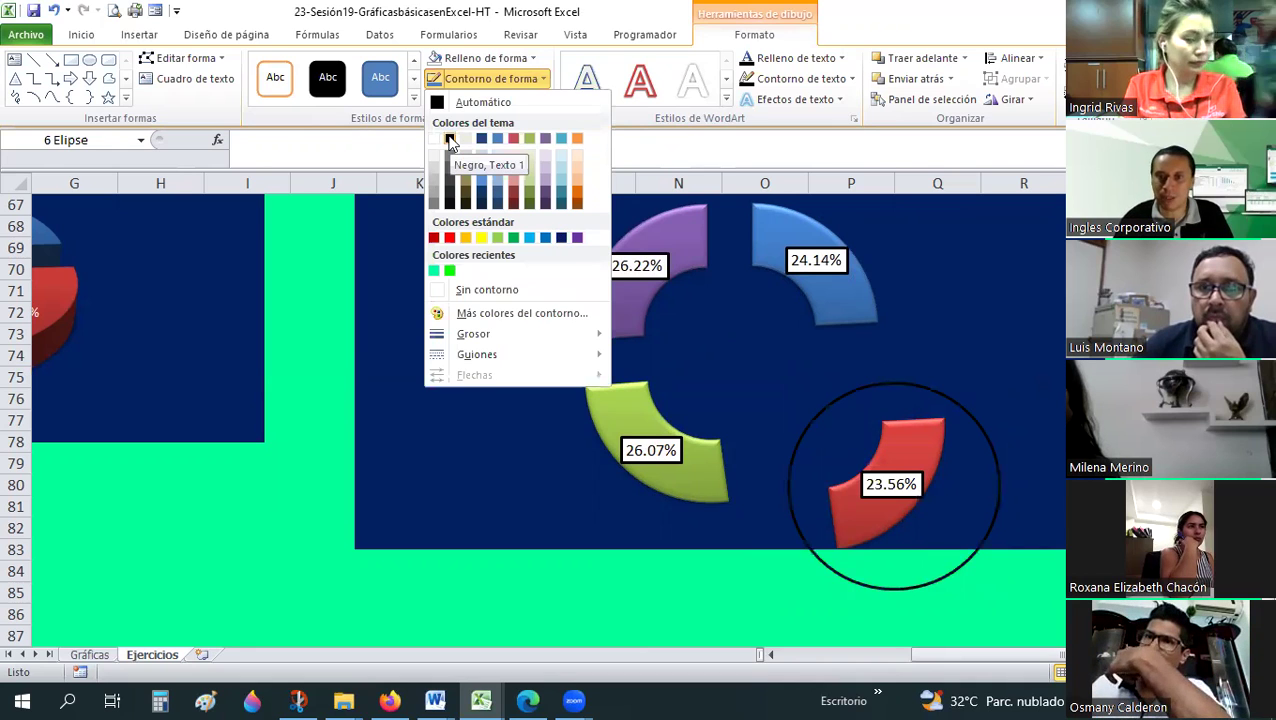
click(449, 138)
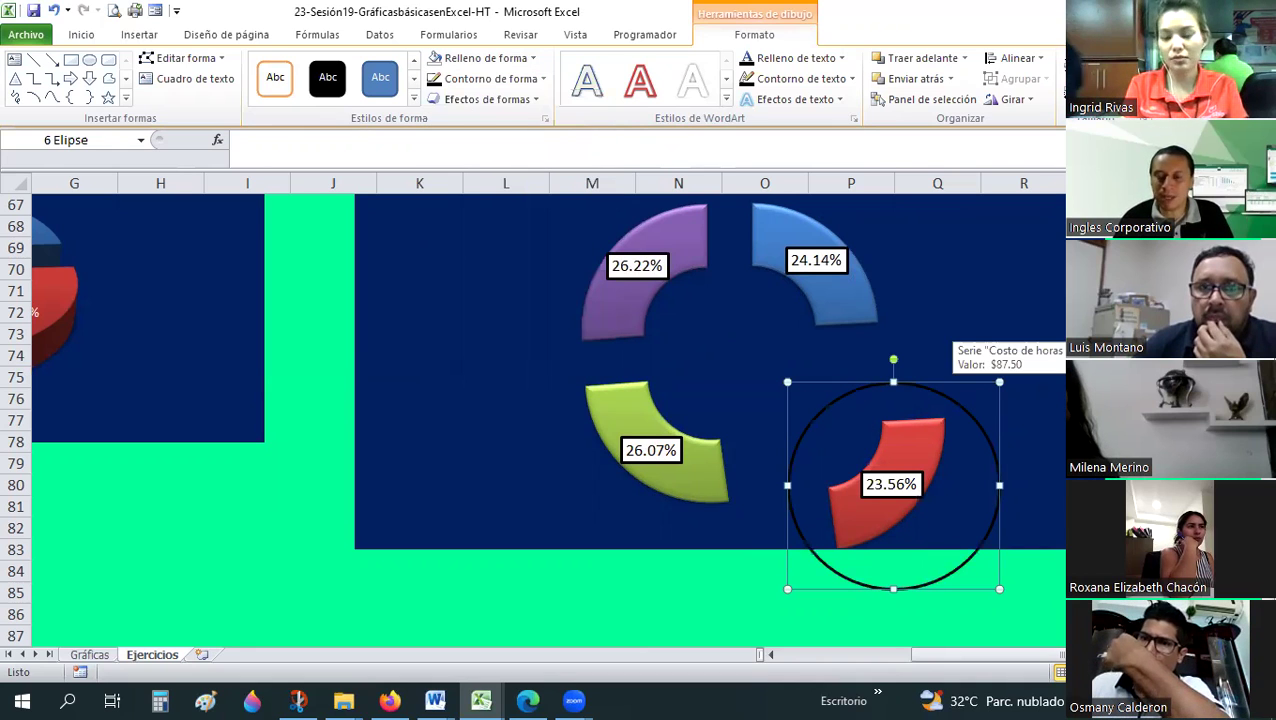
key(Escape)
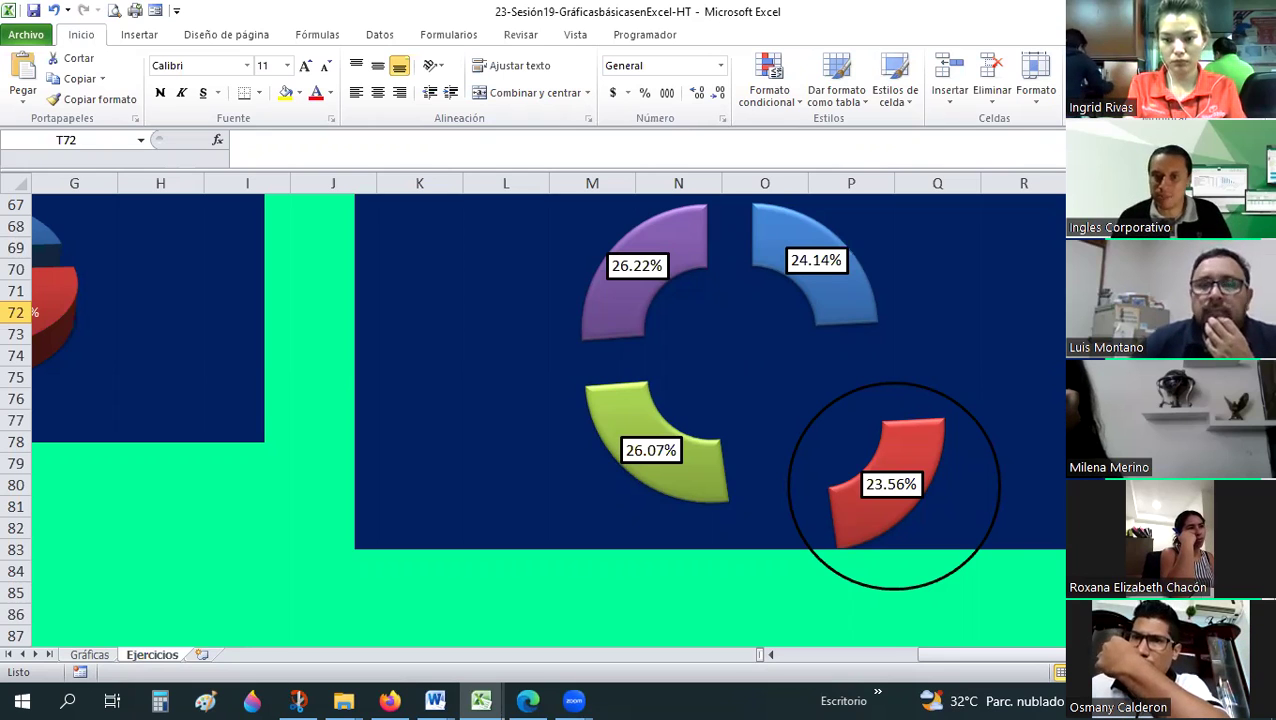
scroll(913, 488, up, 1)
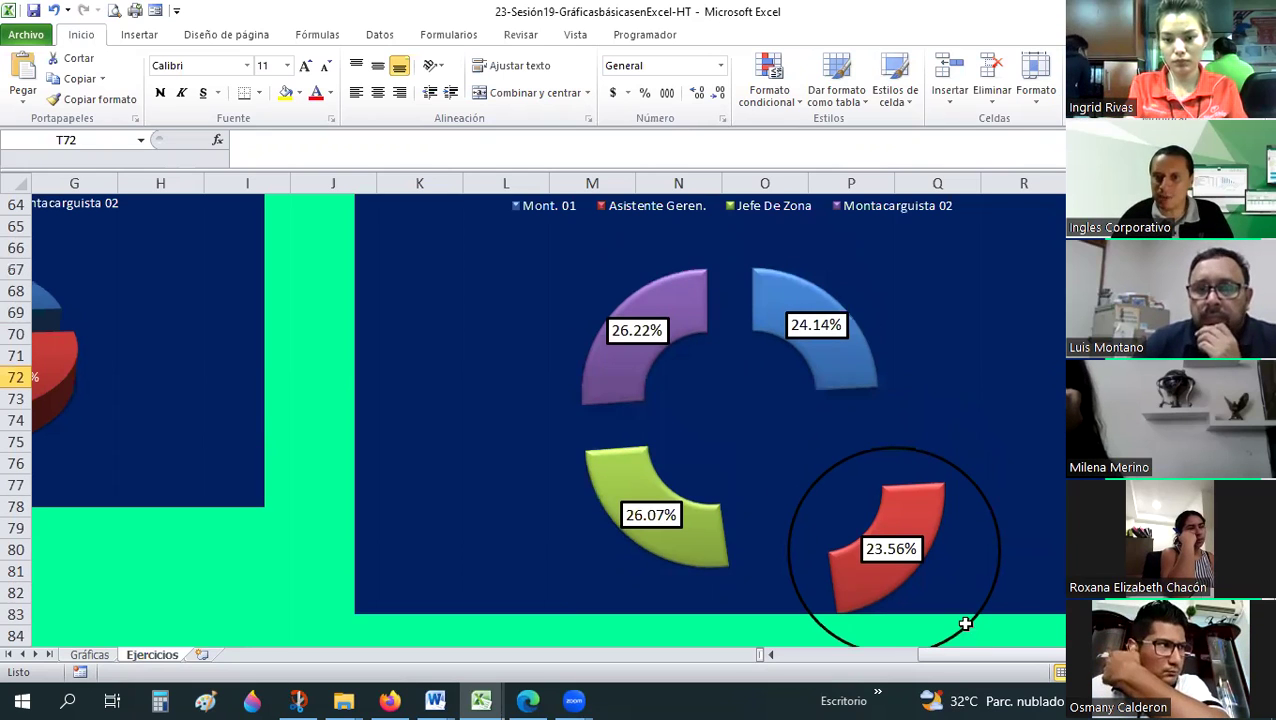
scroll(913, 425, down, 1)
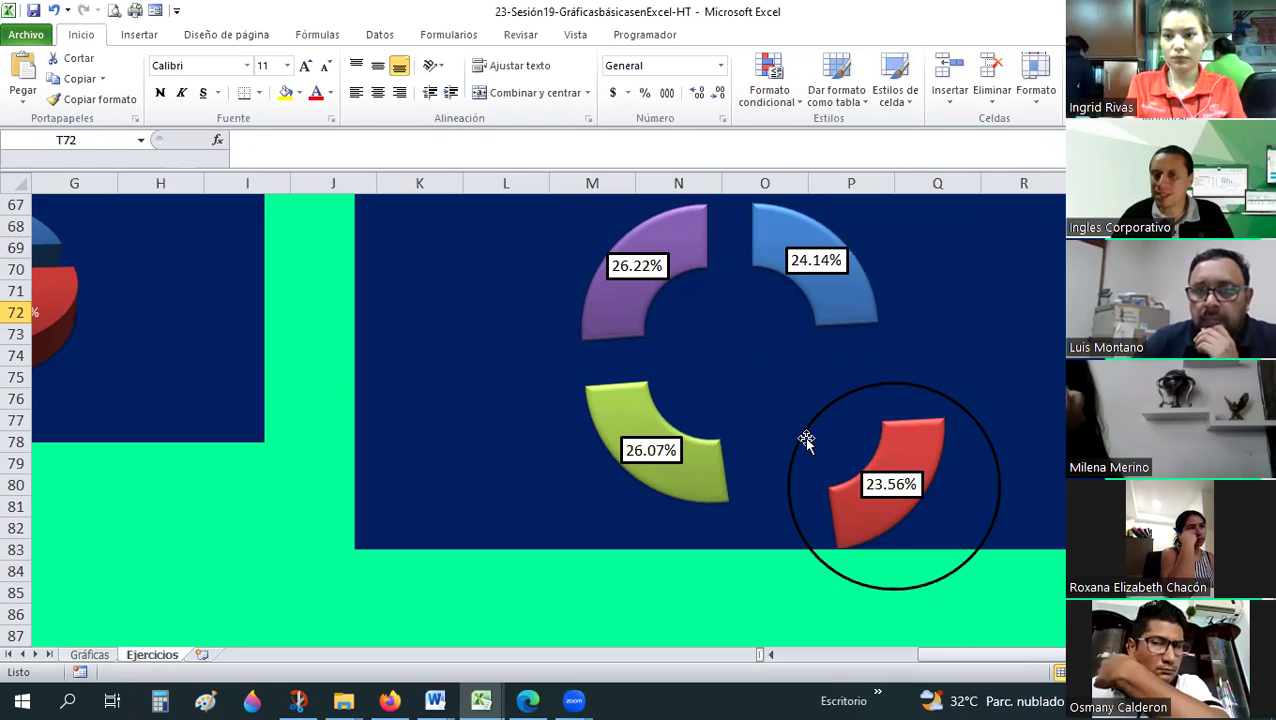
key(Down)
key(Down)
key(Down)
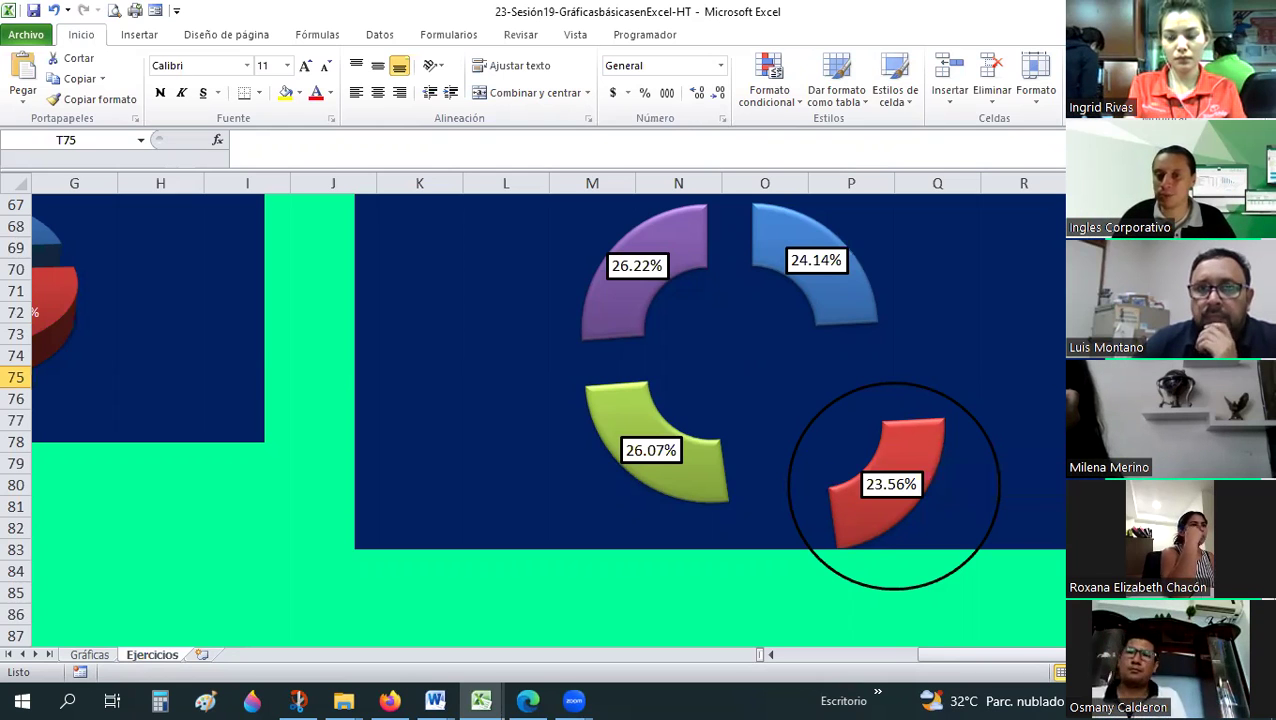
scroll(845, 365, up, 2)
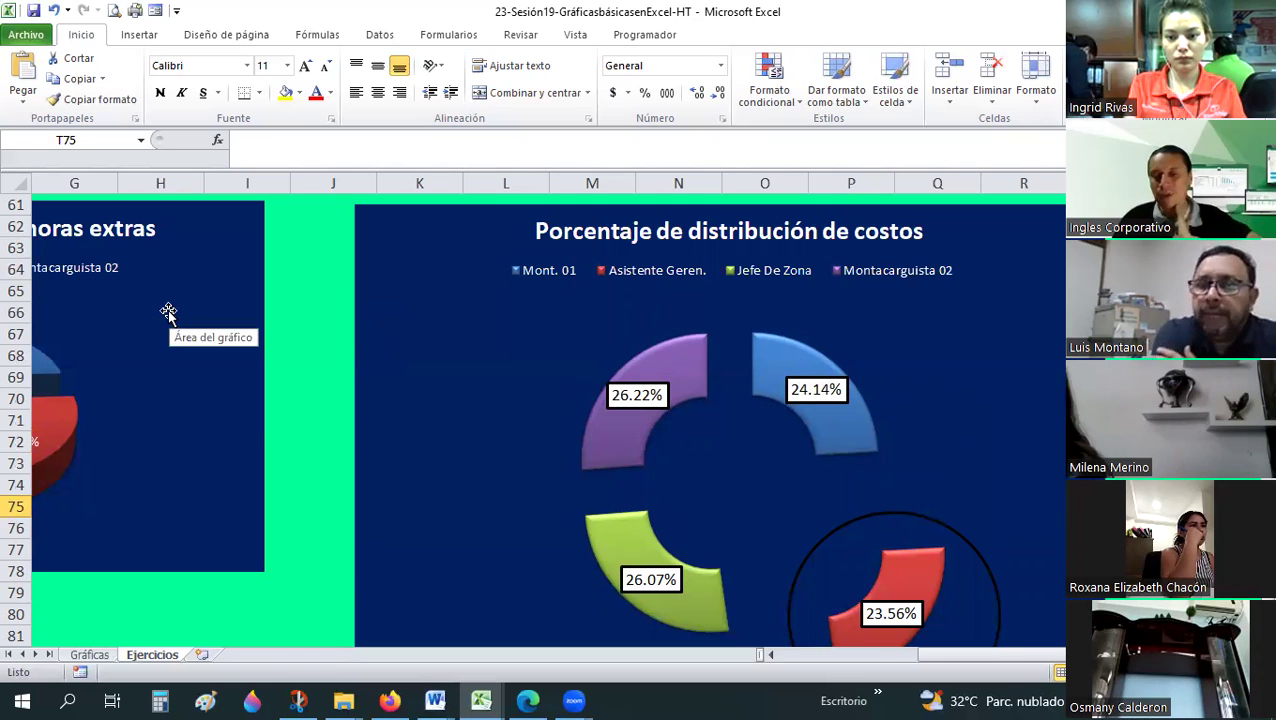
key(Up)
key(Up)
key(Up)
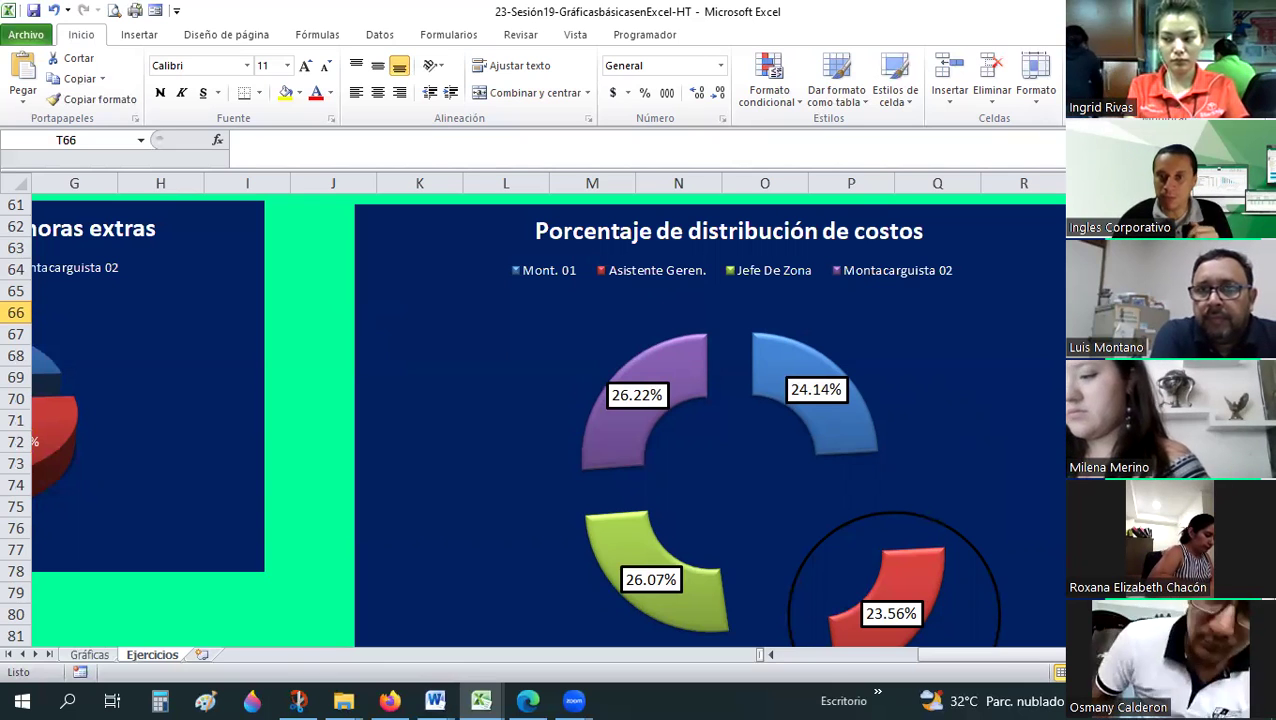
click(481, 700)
mouse_move(582, 612)
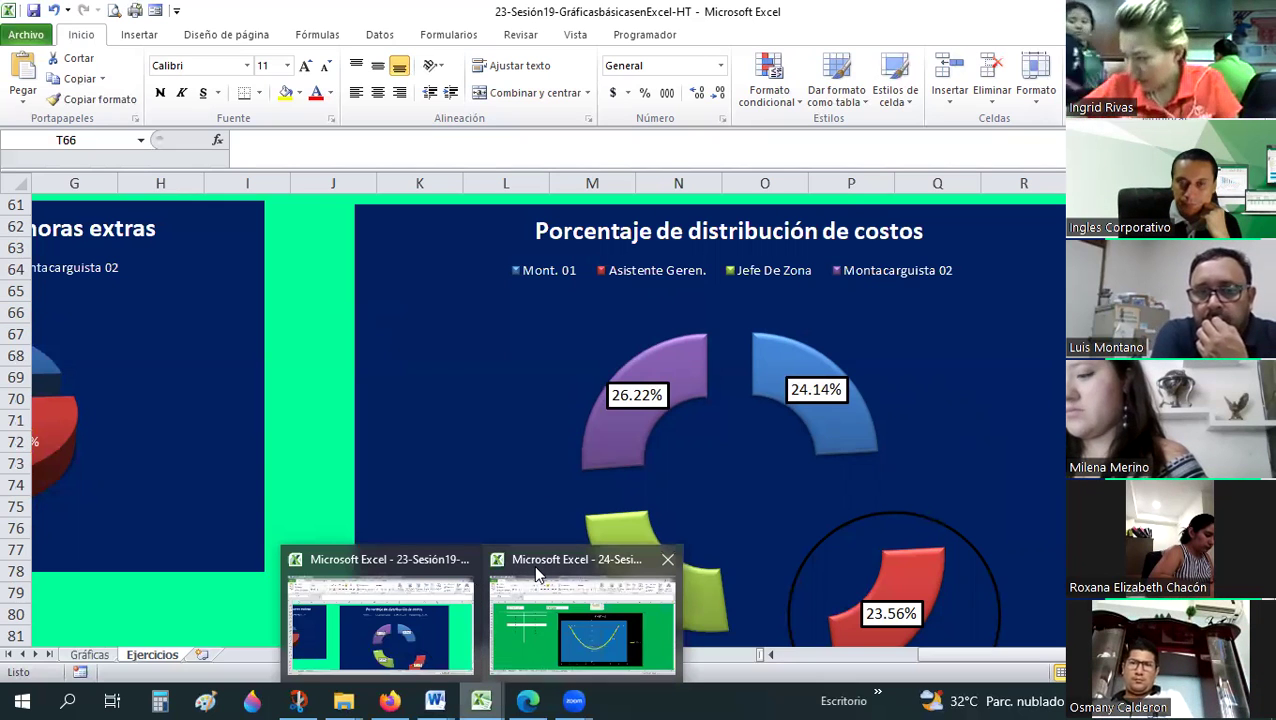
Step: Switch to the 24-Sesión20 workbook and scroll to the Y =X² + 5 parabola chart
click(537, 572)
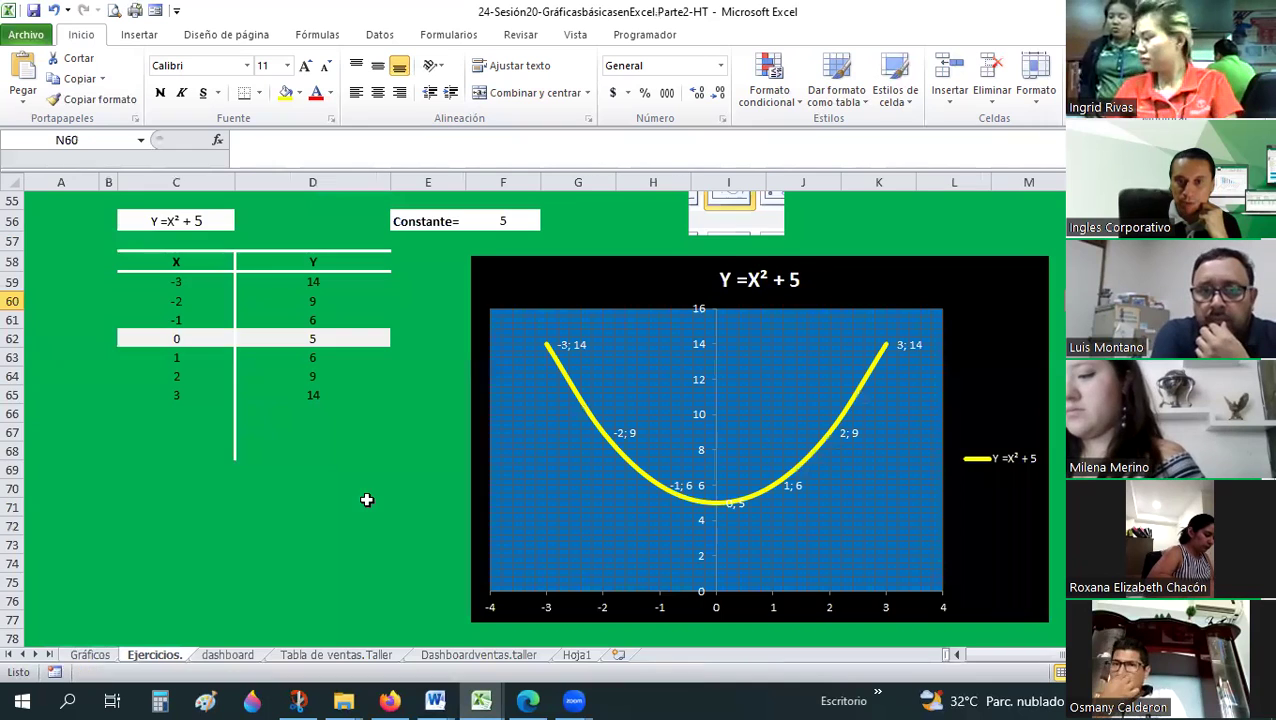
scroll(353, 455, up, 7)
scroll(353, 455, down, 5)
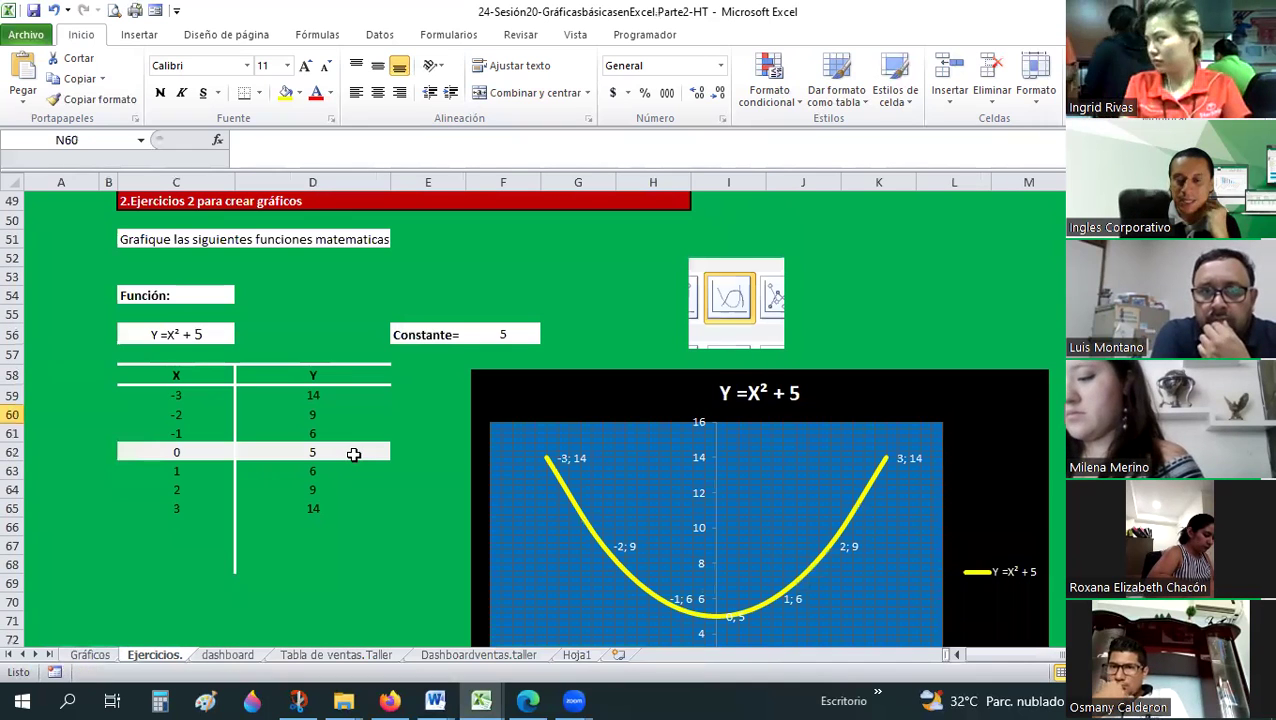
scroll(456, 440, down, 3)
scroll(456, 440, up, 1)
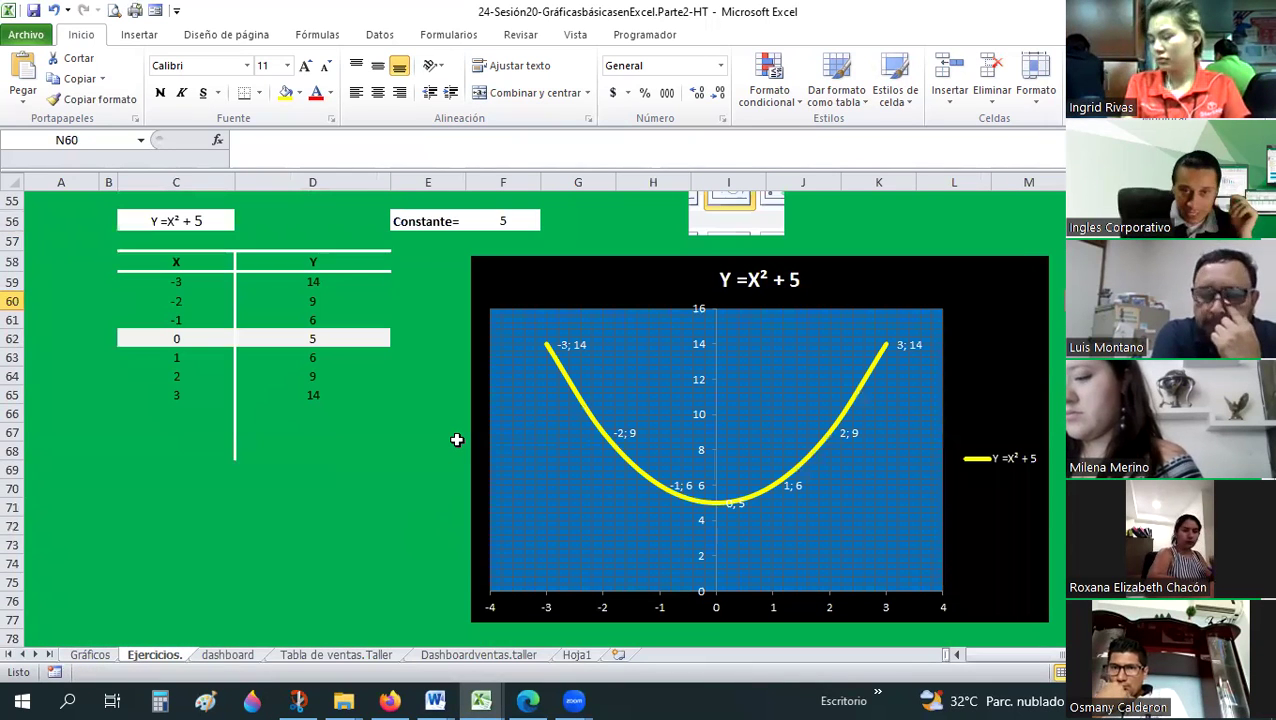
scroll(456, 440, up, 1)
scroll(456, 440, down, 1)
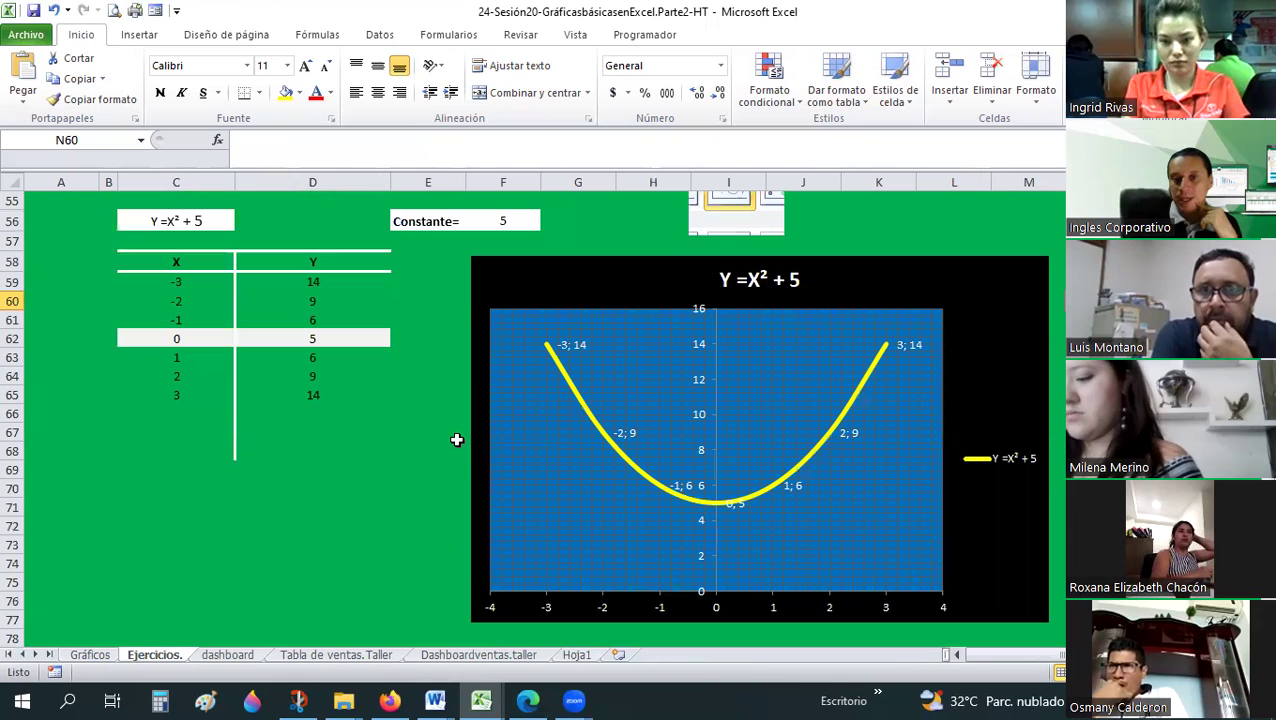
scroll(456, 440, down, 1)
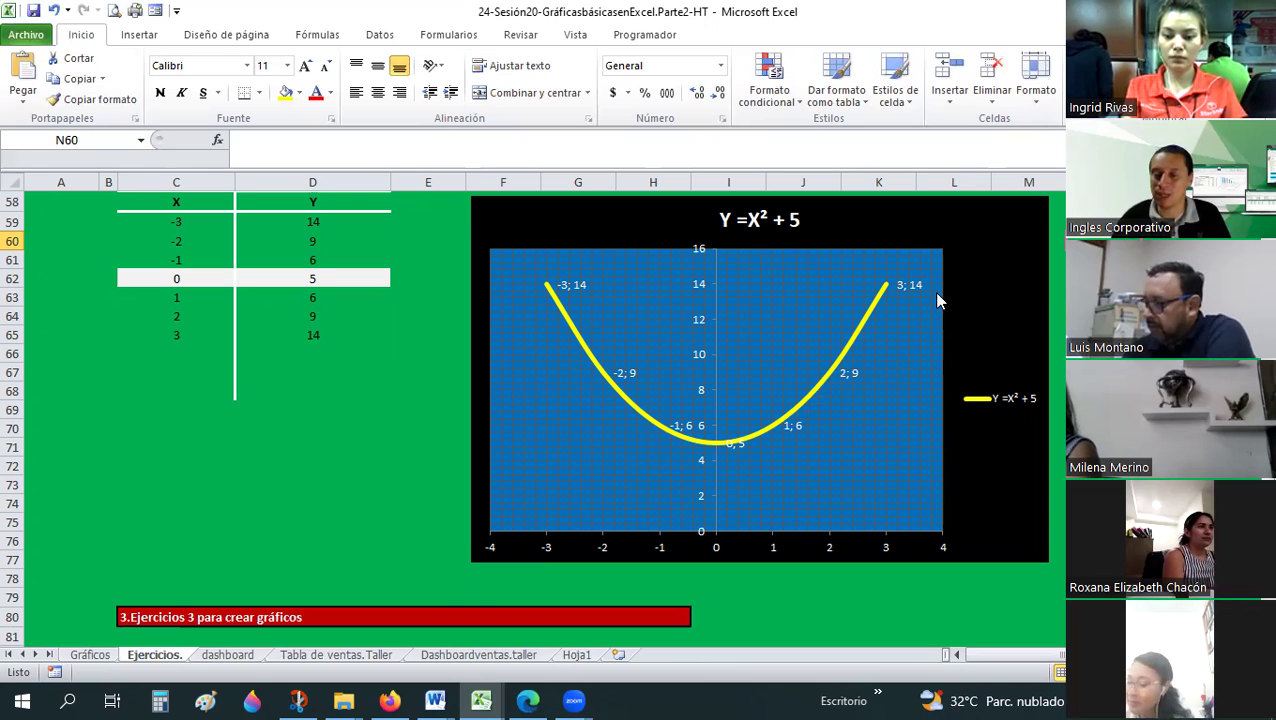
scroll(580, 420, up, 1)
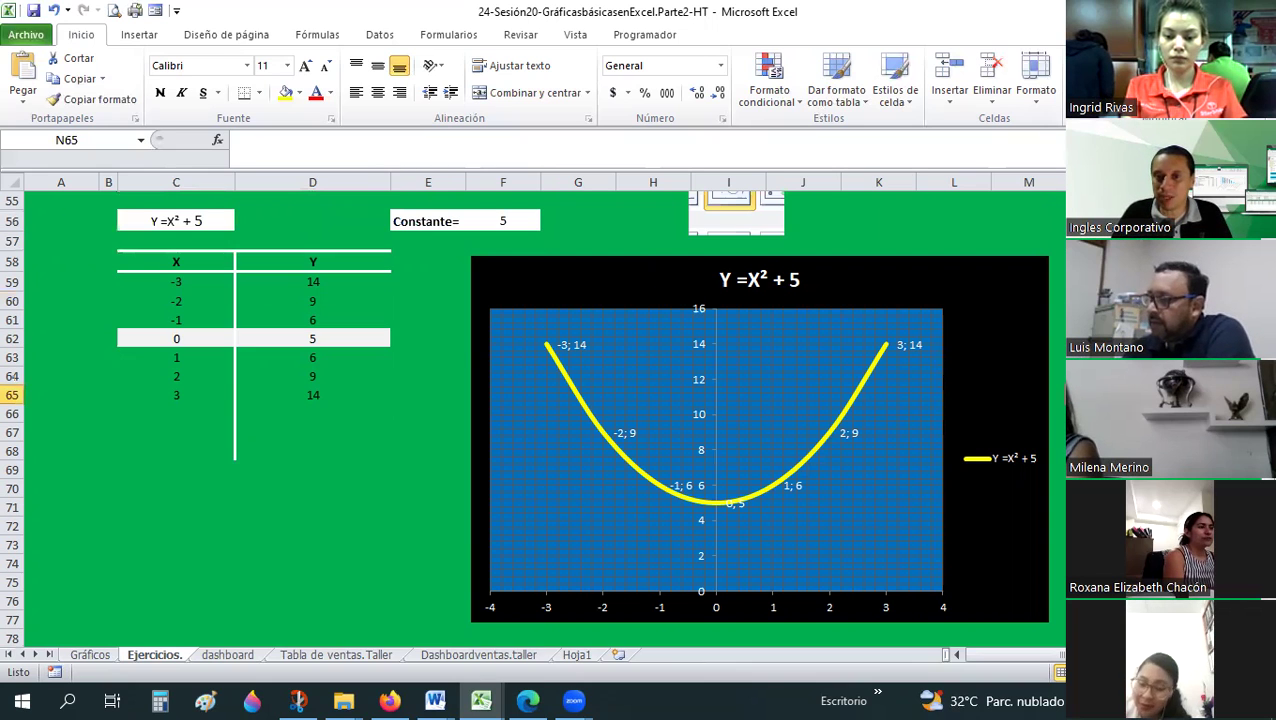
scroll(580, 420, up, 2)
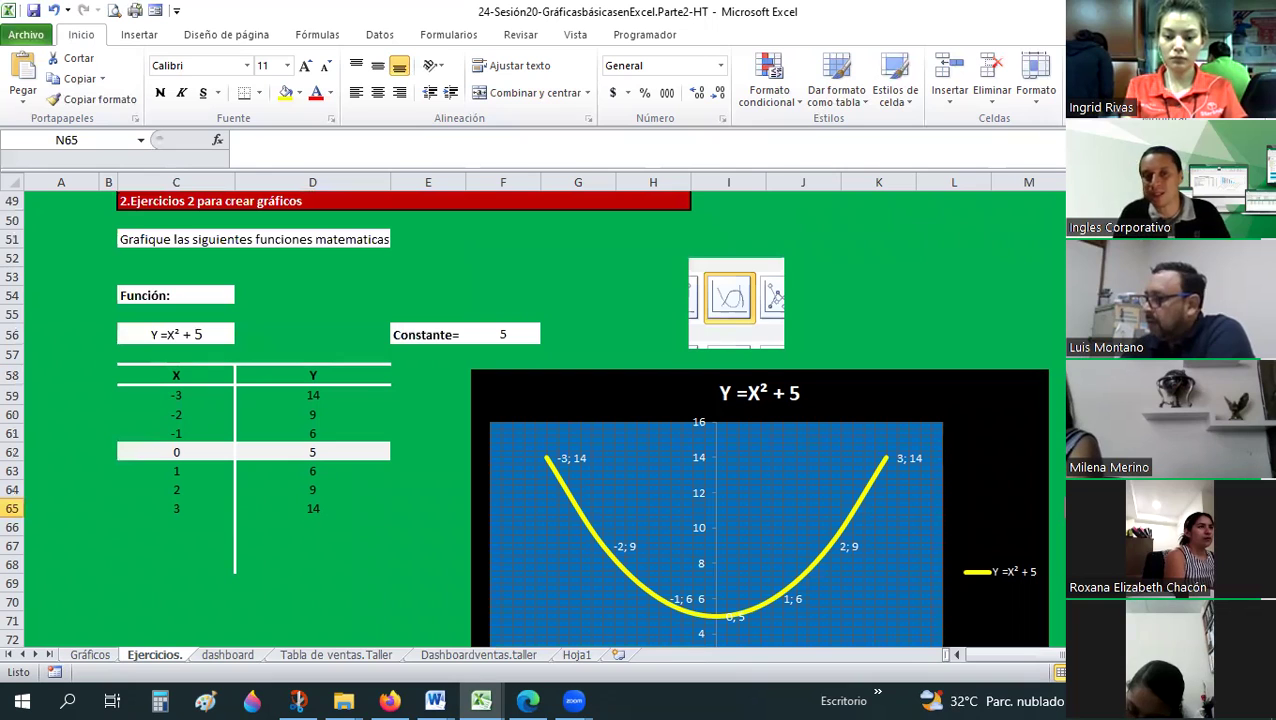
scroll(248, 427, down, 2)
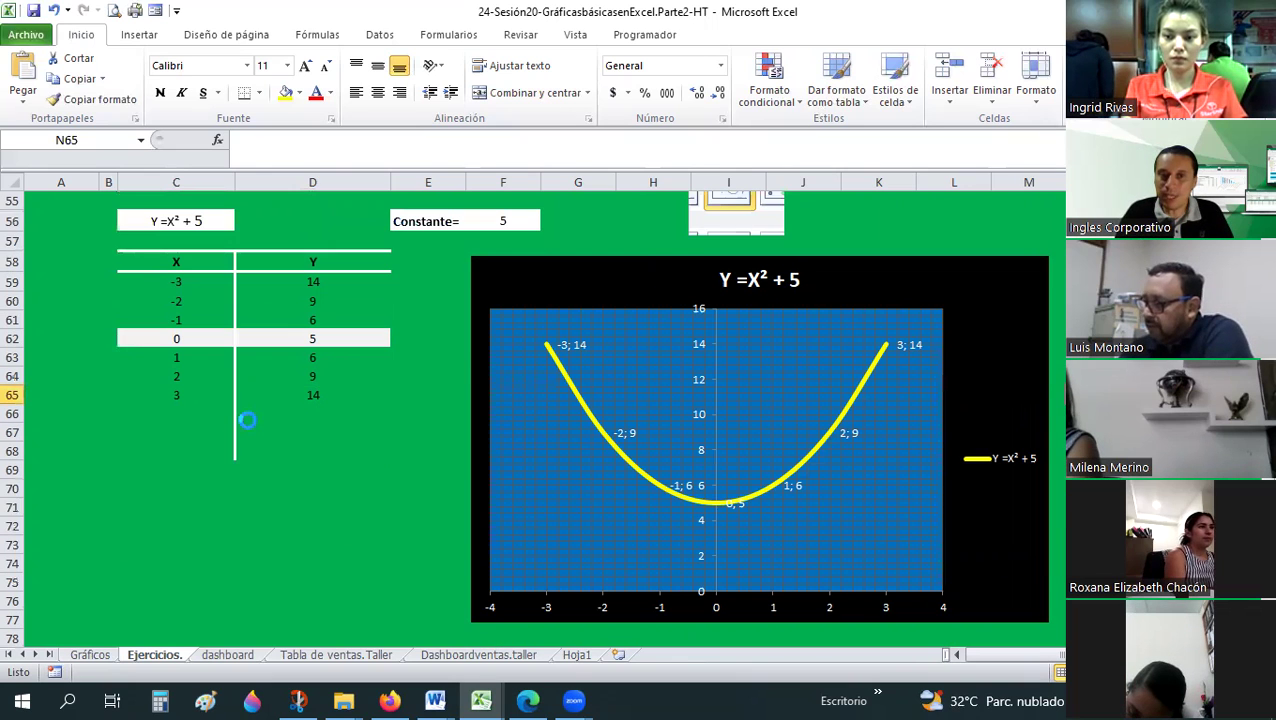
scroll(248, 421, up, 2)
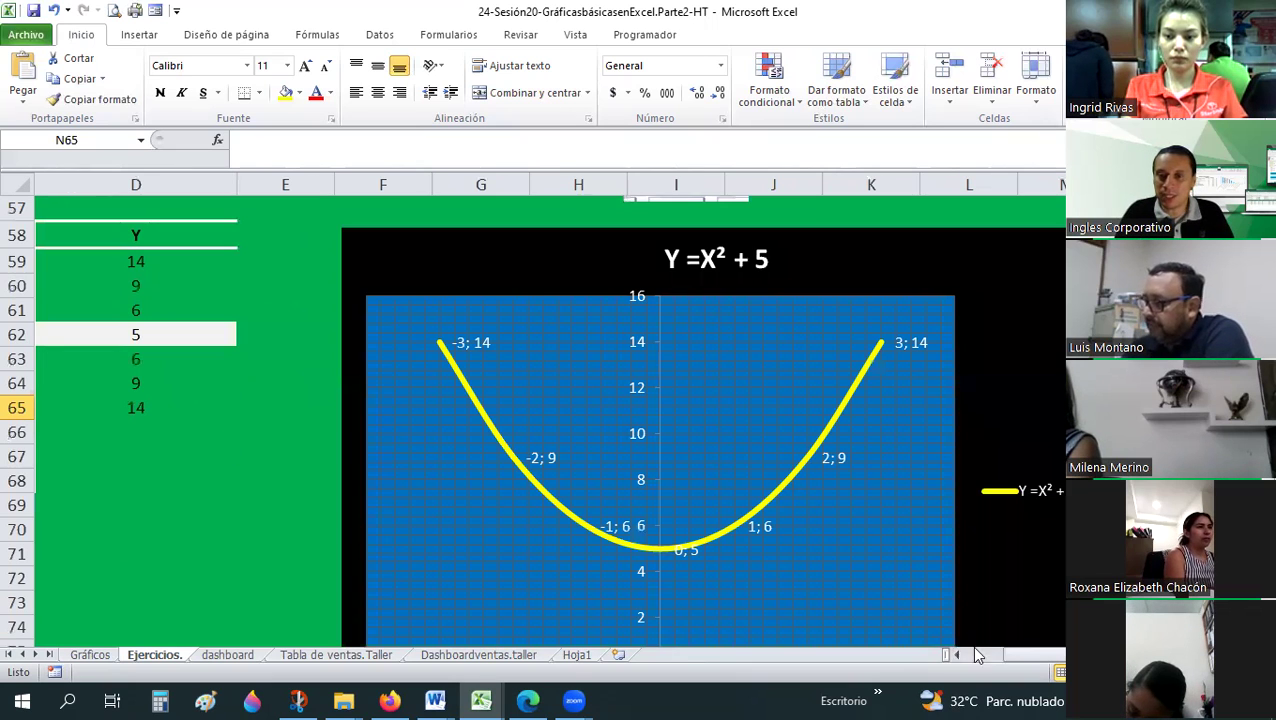
click(977, 655)
scroll(862, 489, up, 1)
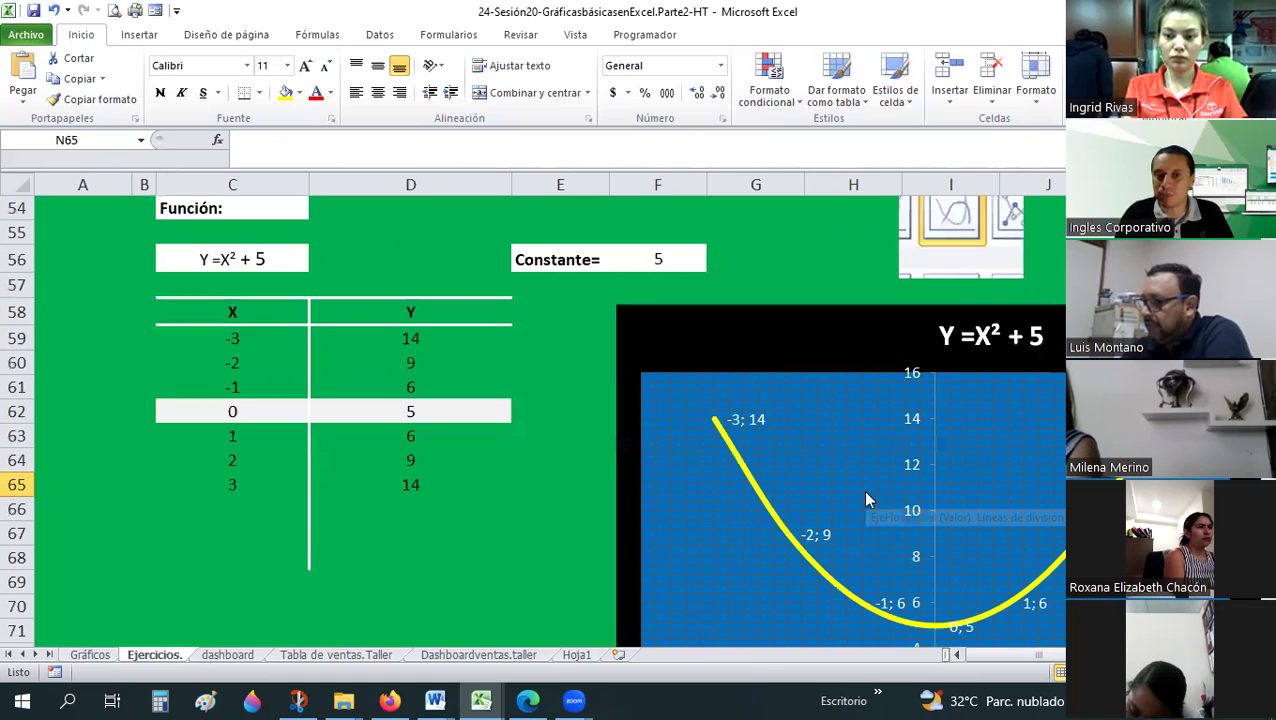
scroll(305, 441, up, 1)
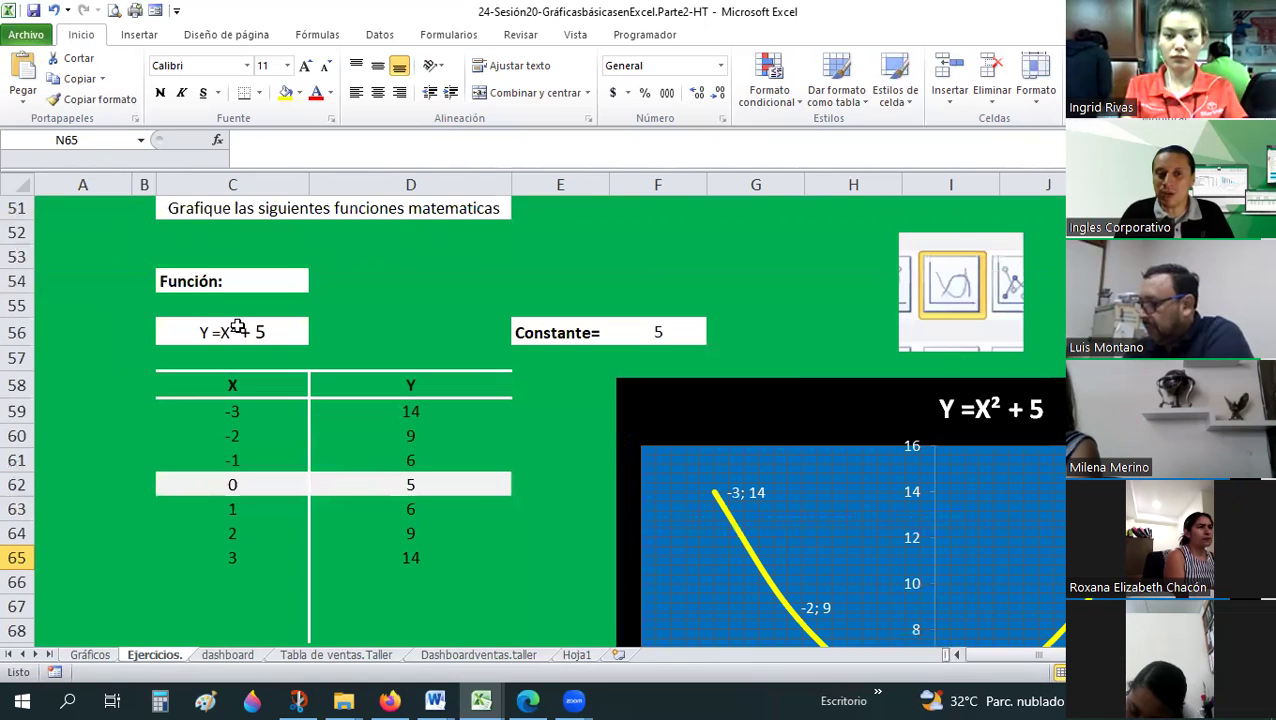
click(232, 332)
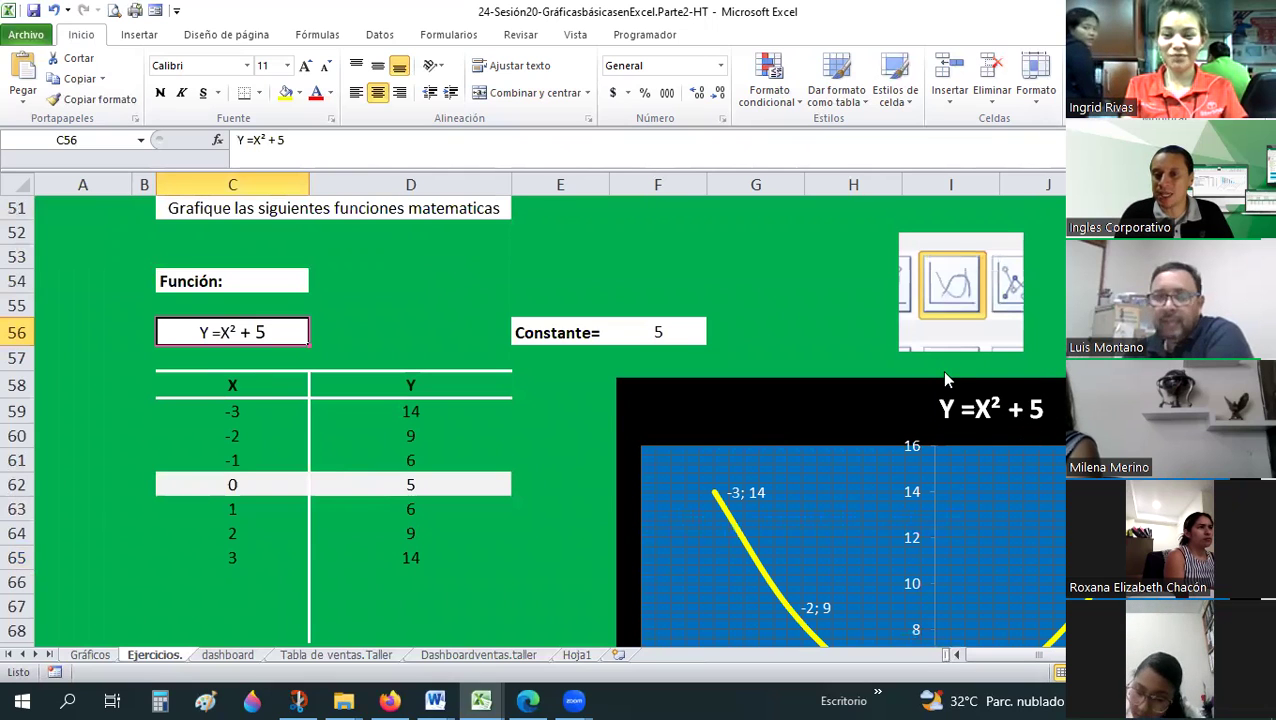
scroll(945, 378, down, 2)
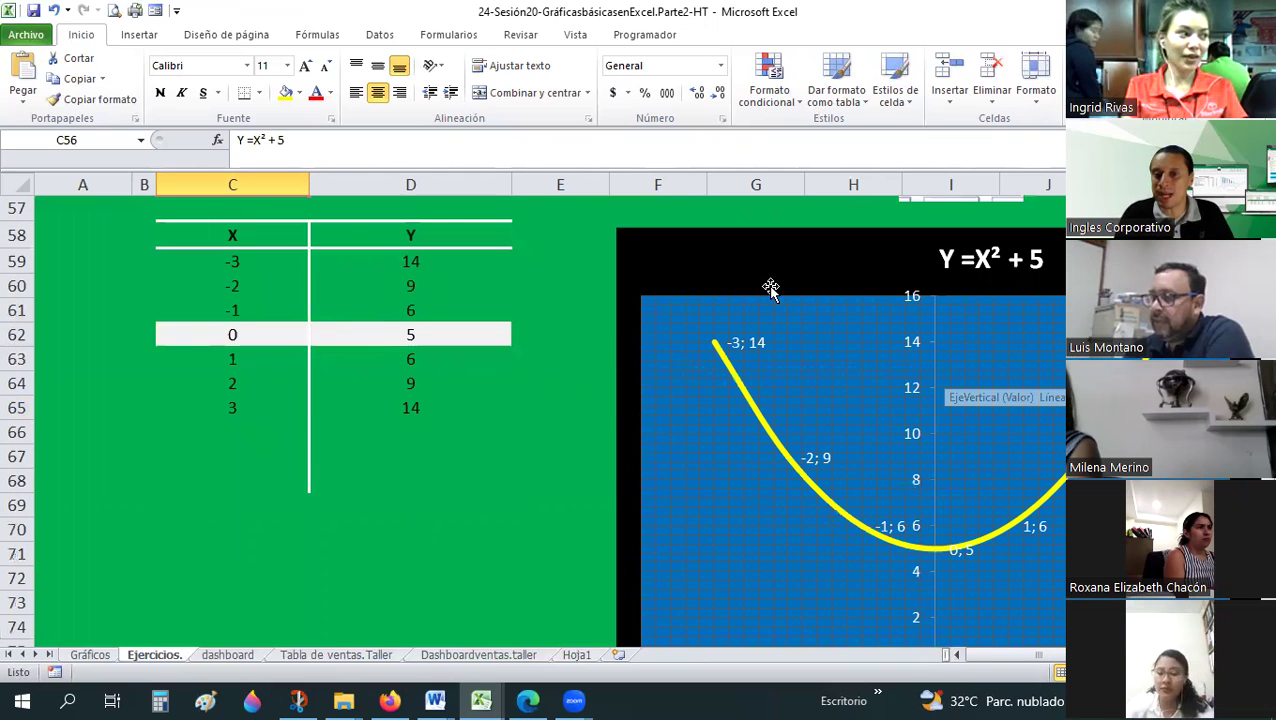
scroll(955, 545, down, 2)
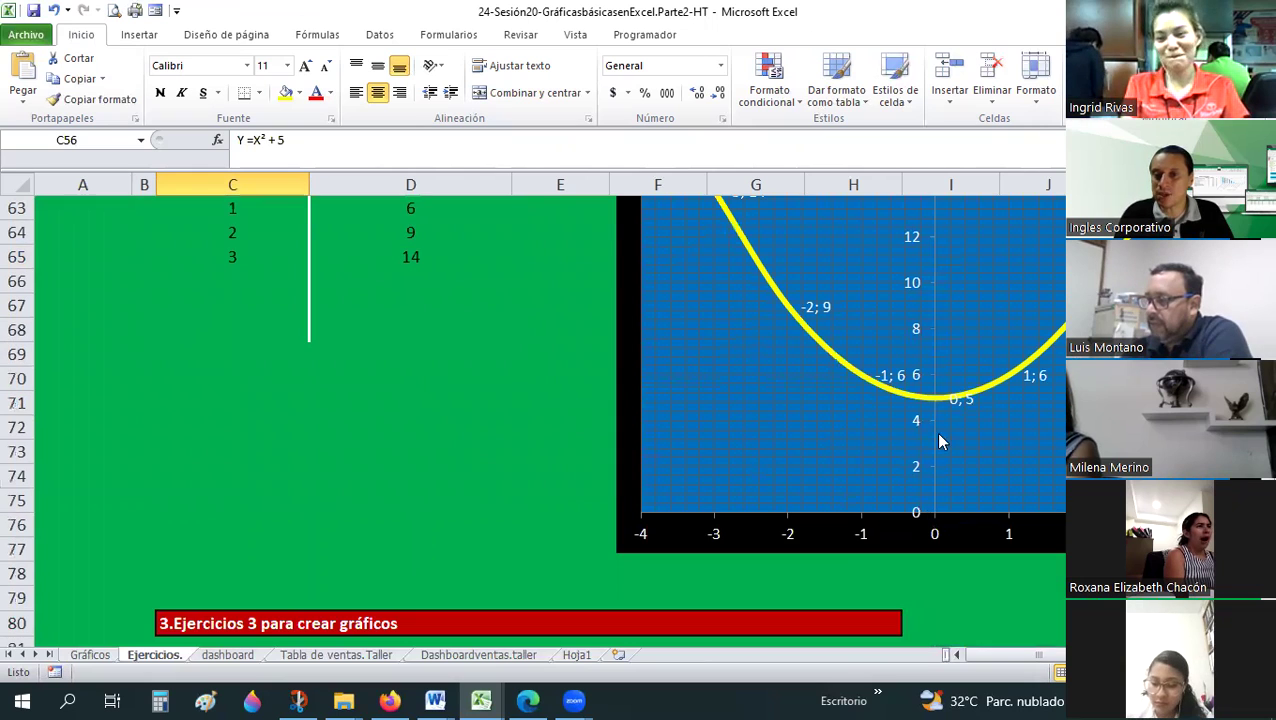
scroll(932, 400, up, 2)
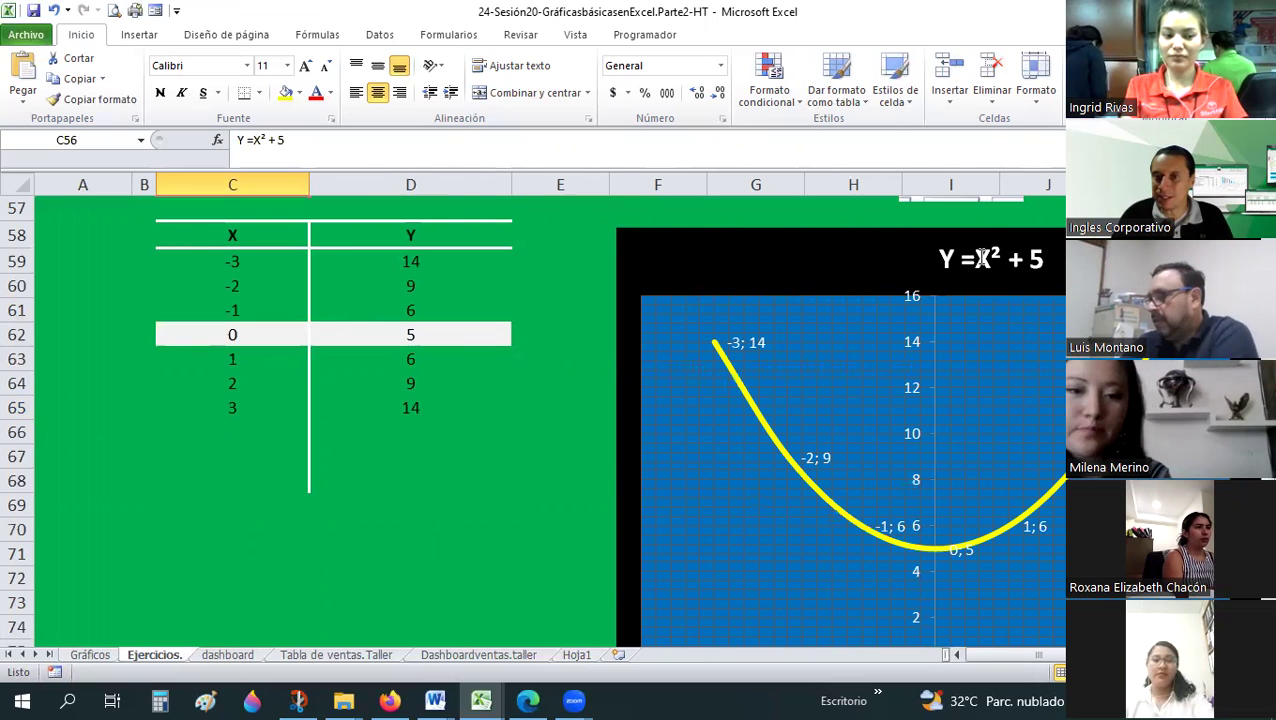
Step: Insert a space after the equals sign so the chart title reads 'Y = X² + 5'
double_click(983, 257)
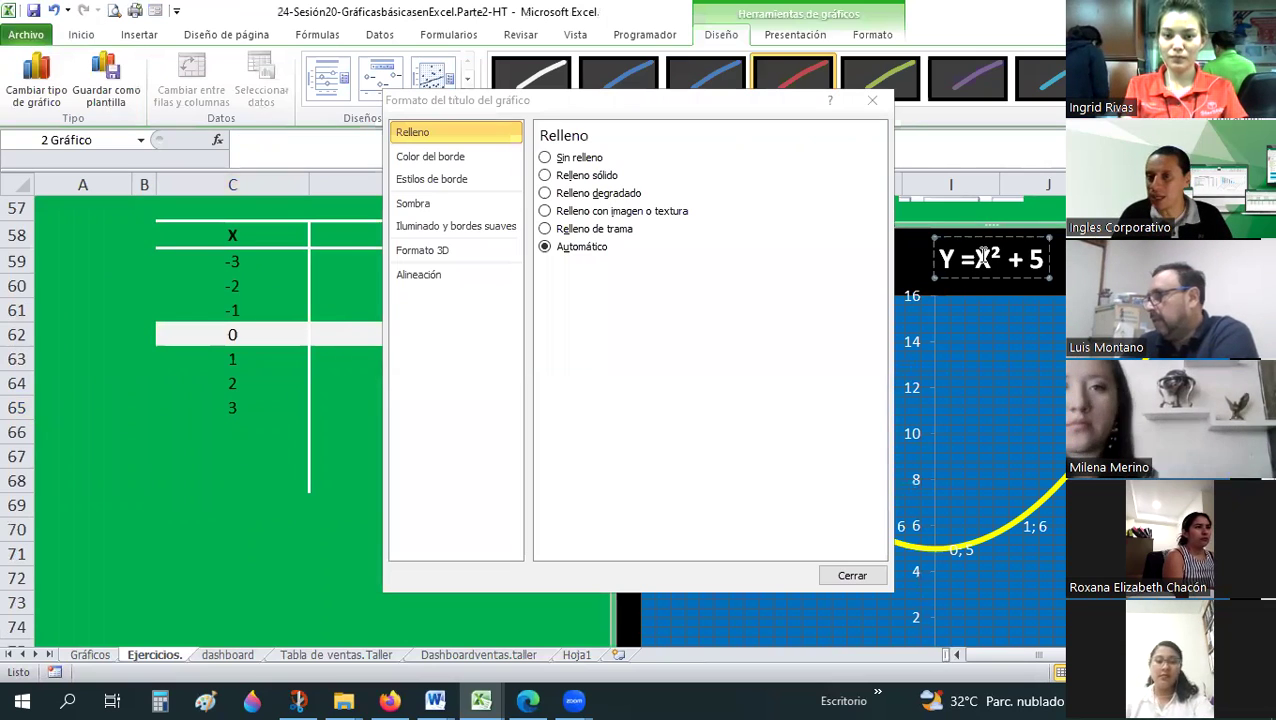
key(Escape)
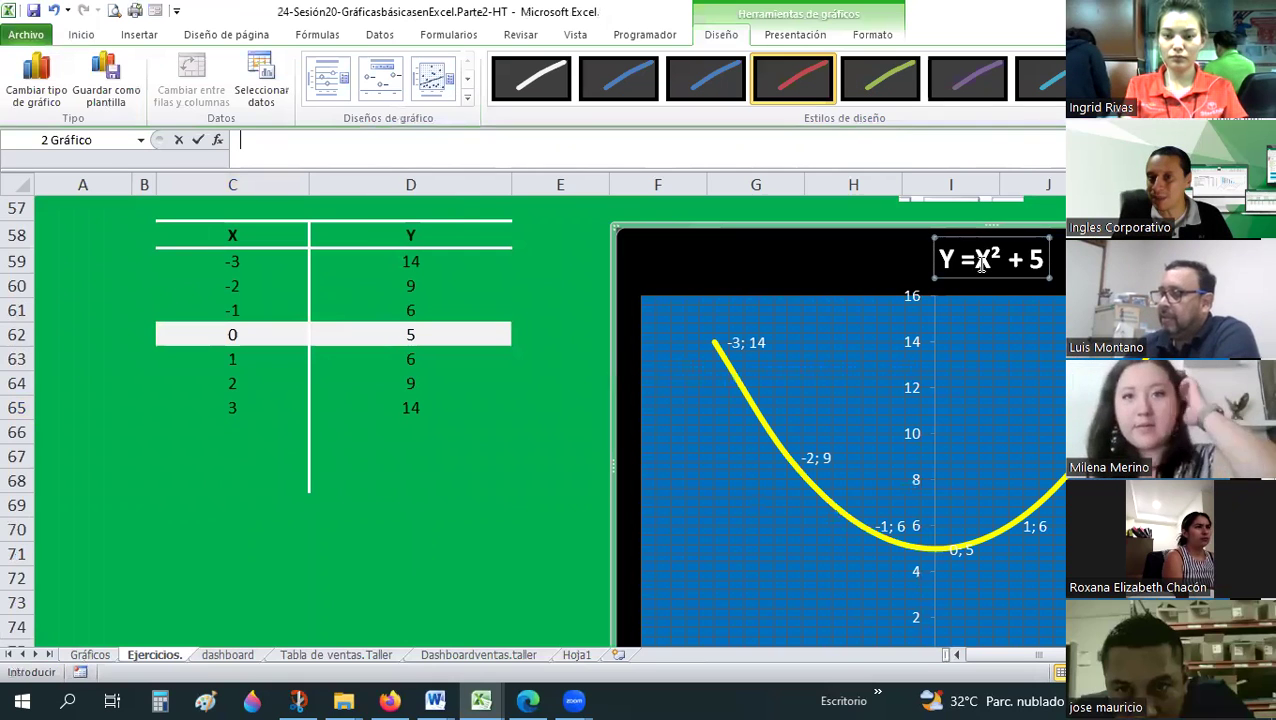
key(Return)
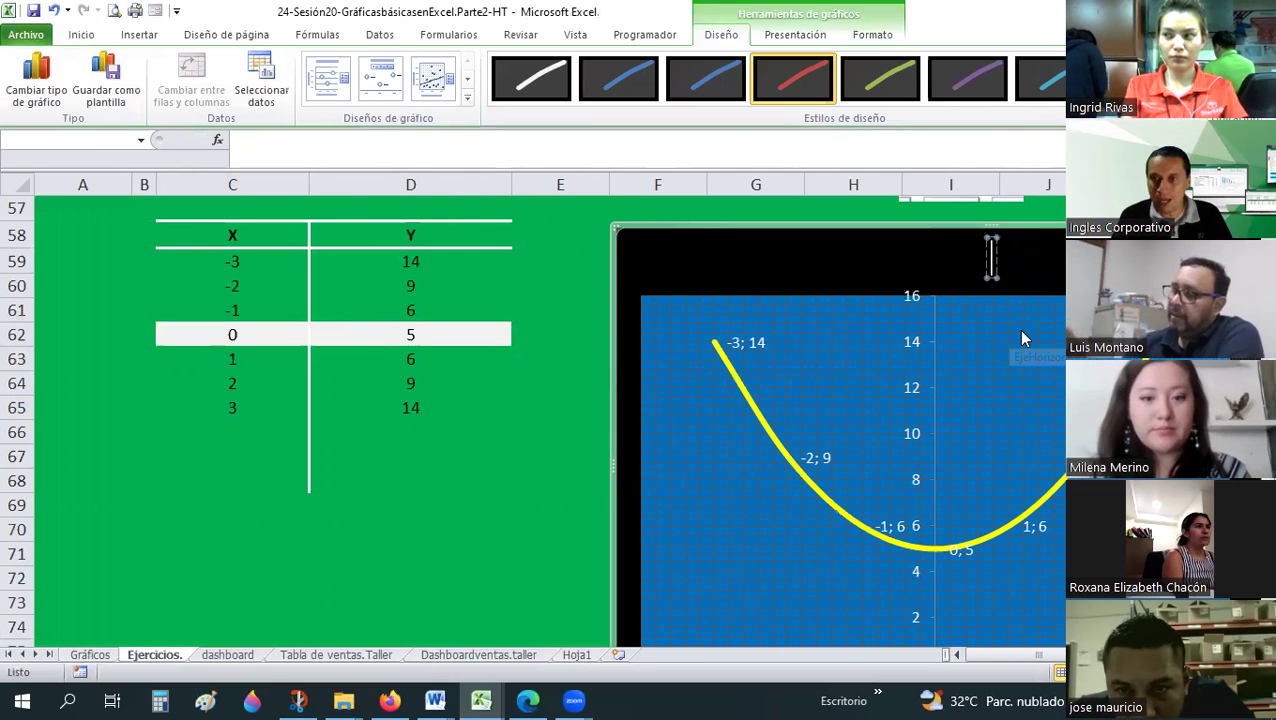
key(ctrl+z)
click(983, 258)
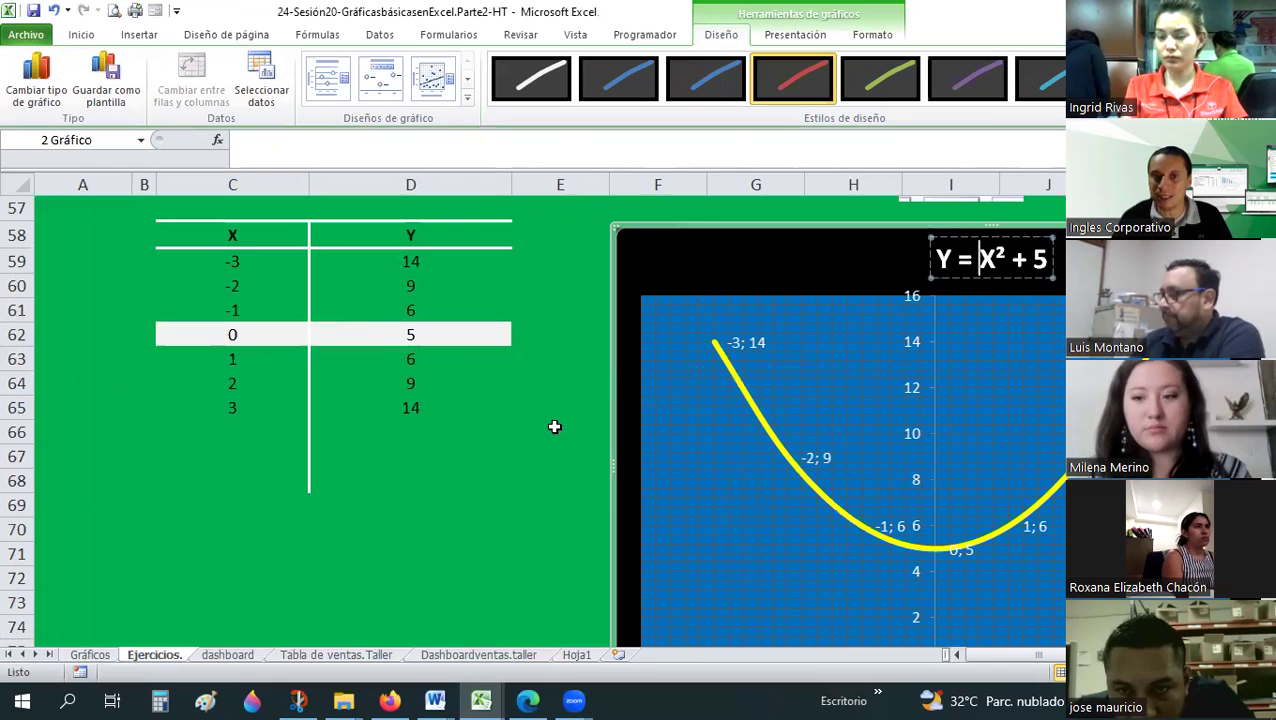
click(549, 432)
scroll(549, 432, up, 2)
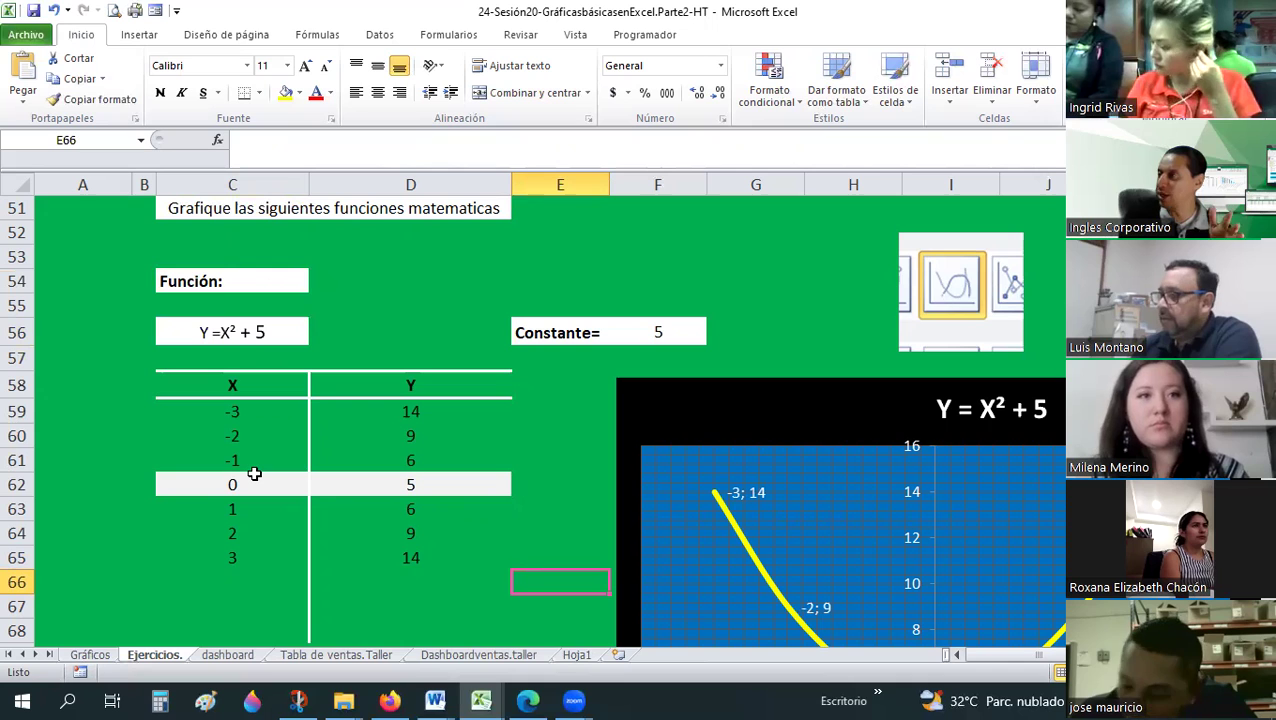
click(245, 500)
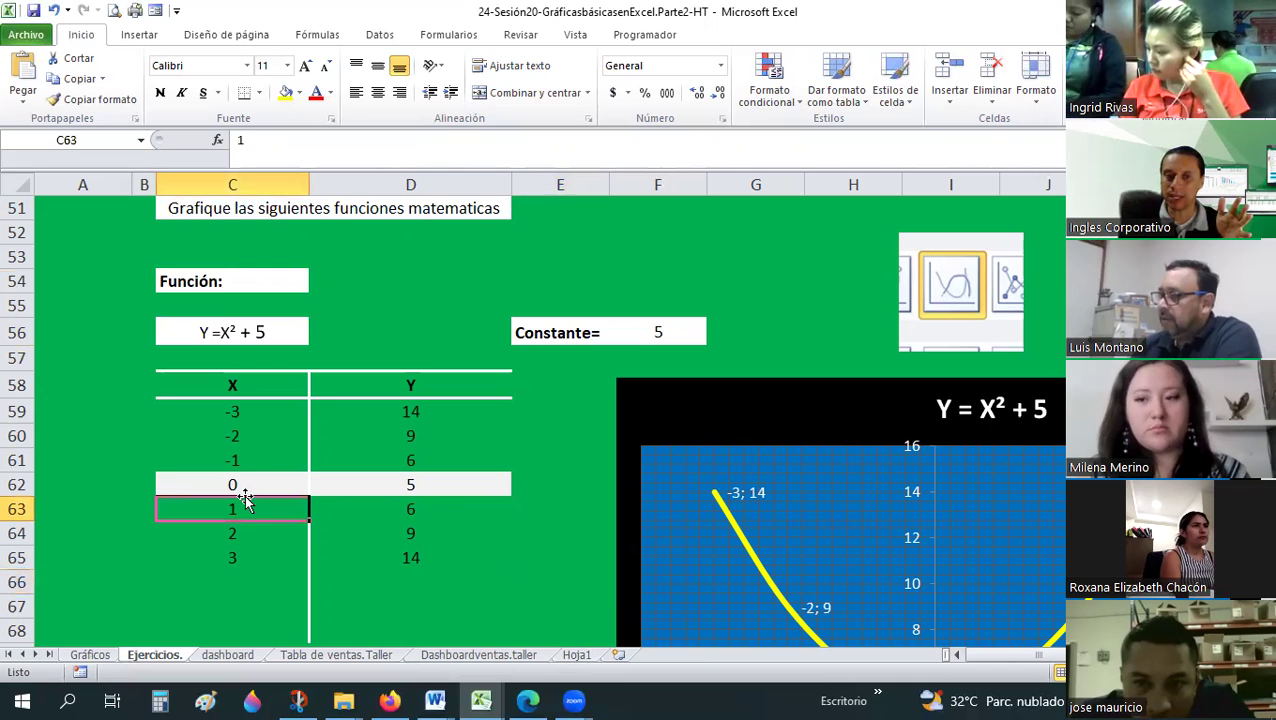
click(244, 484)
key(Up)
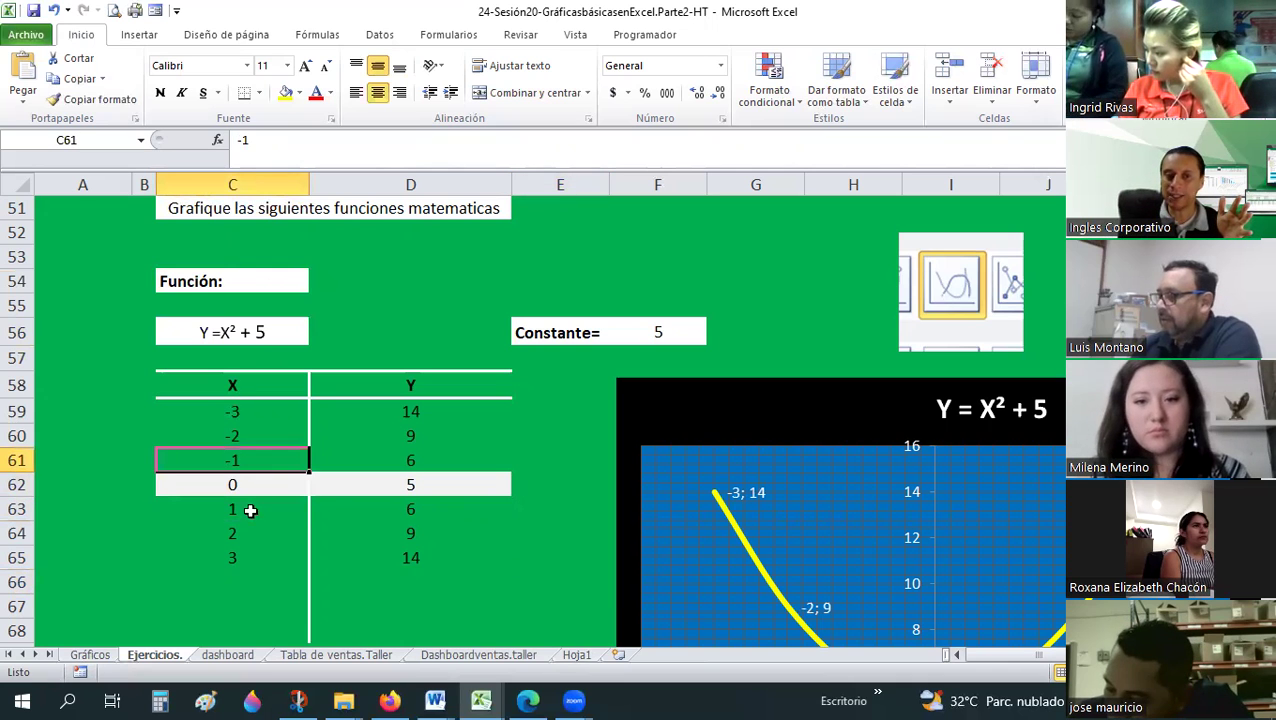
key(Up)
key(Up)
scroll(815, 596, down, 1)
scroll(242, 384, down, 2)
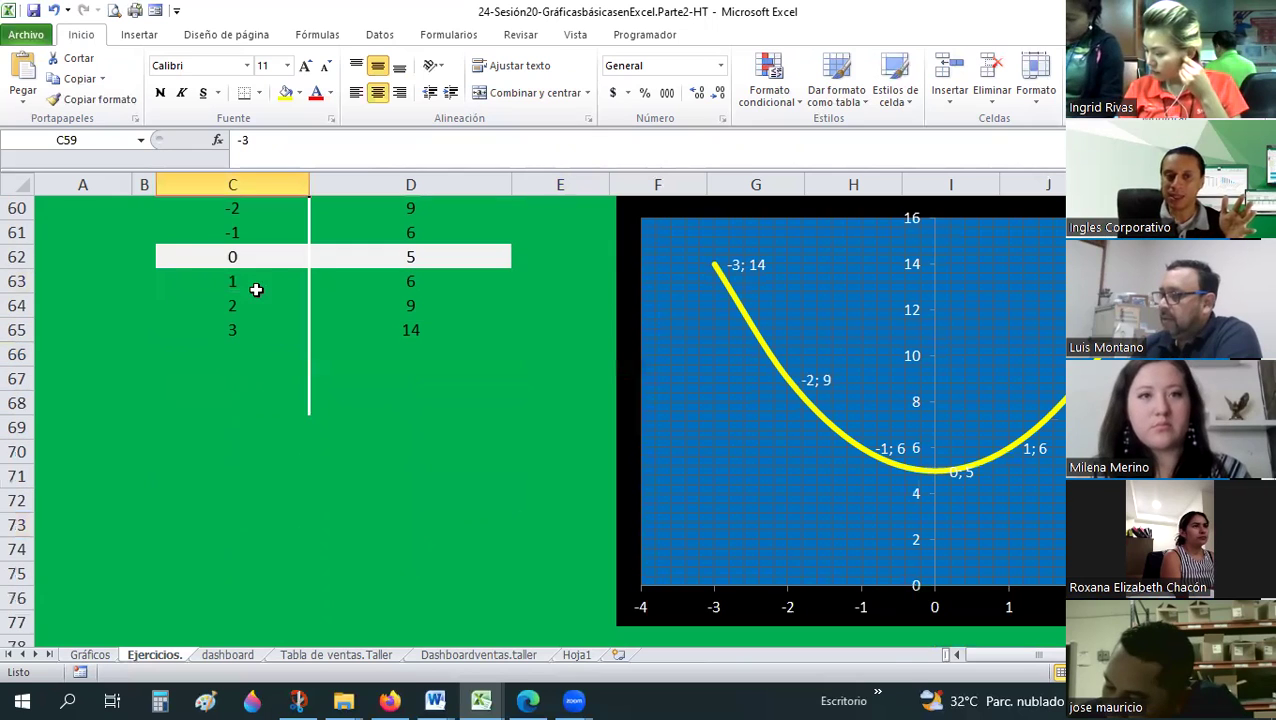
drag(240, 281, 254, 335)
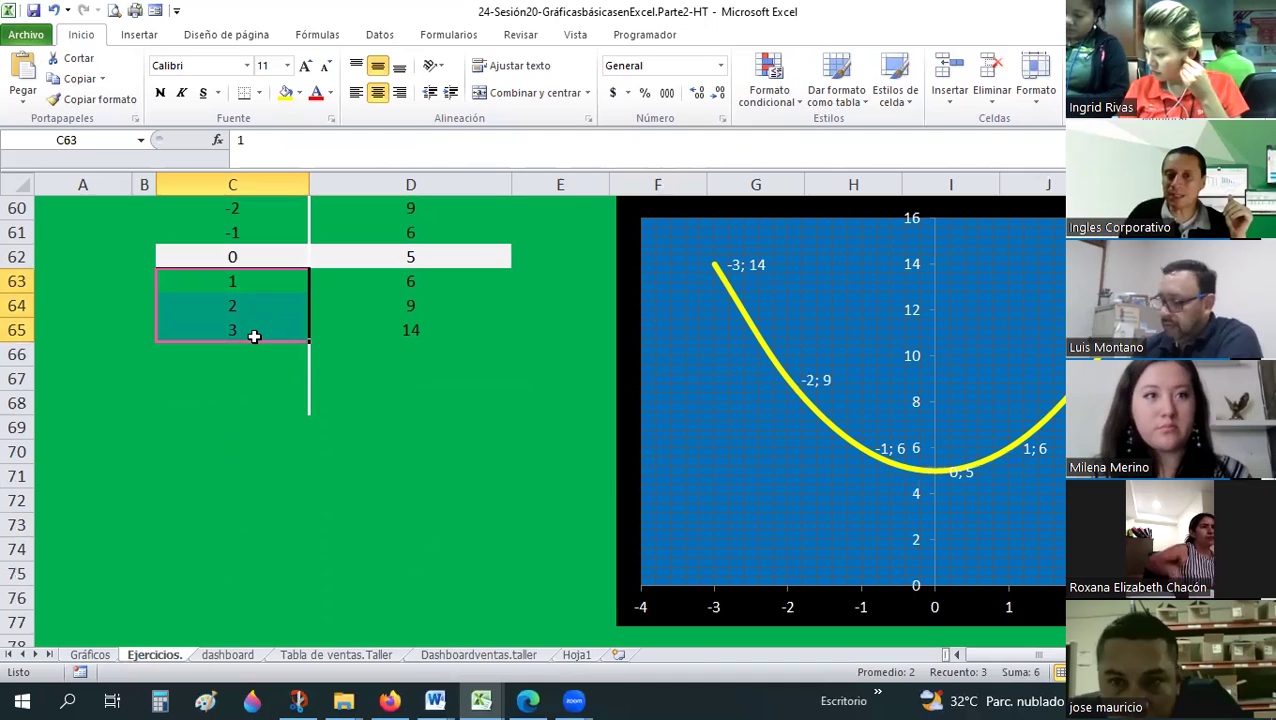
scroll(256, 336, up, 3)
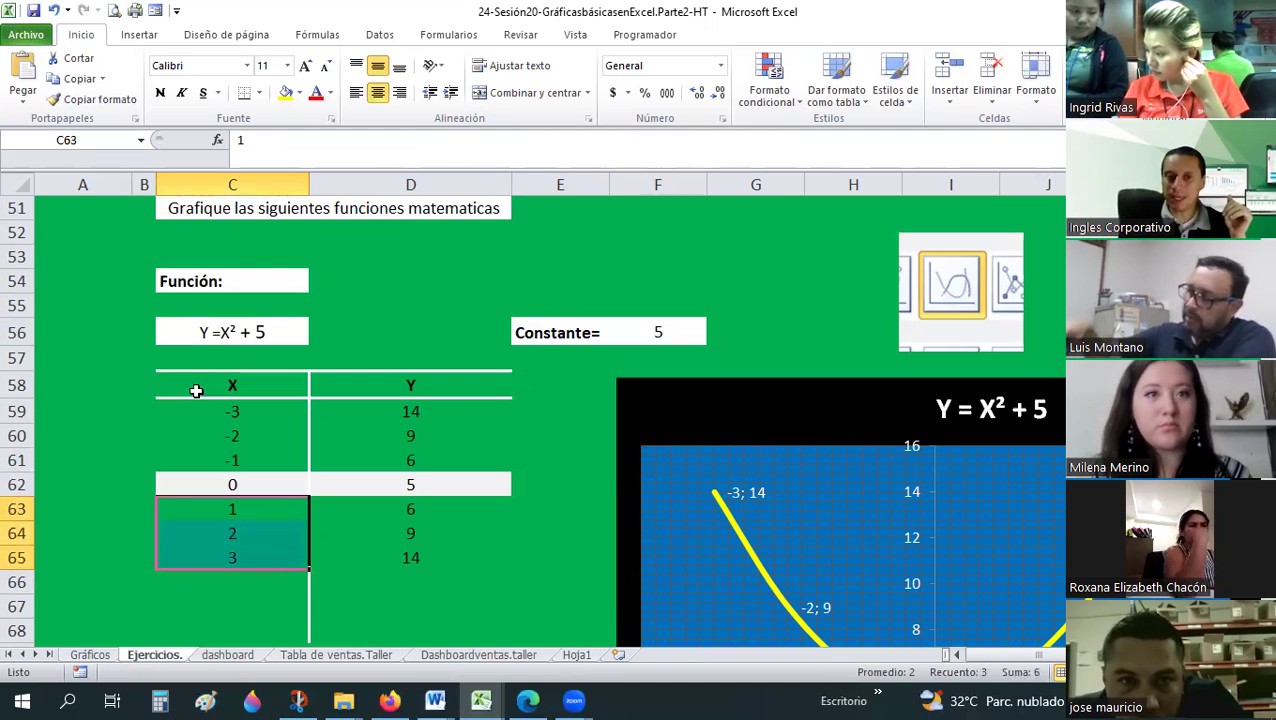
click(261, 335)
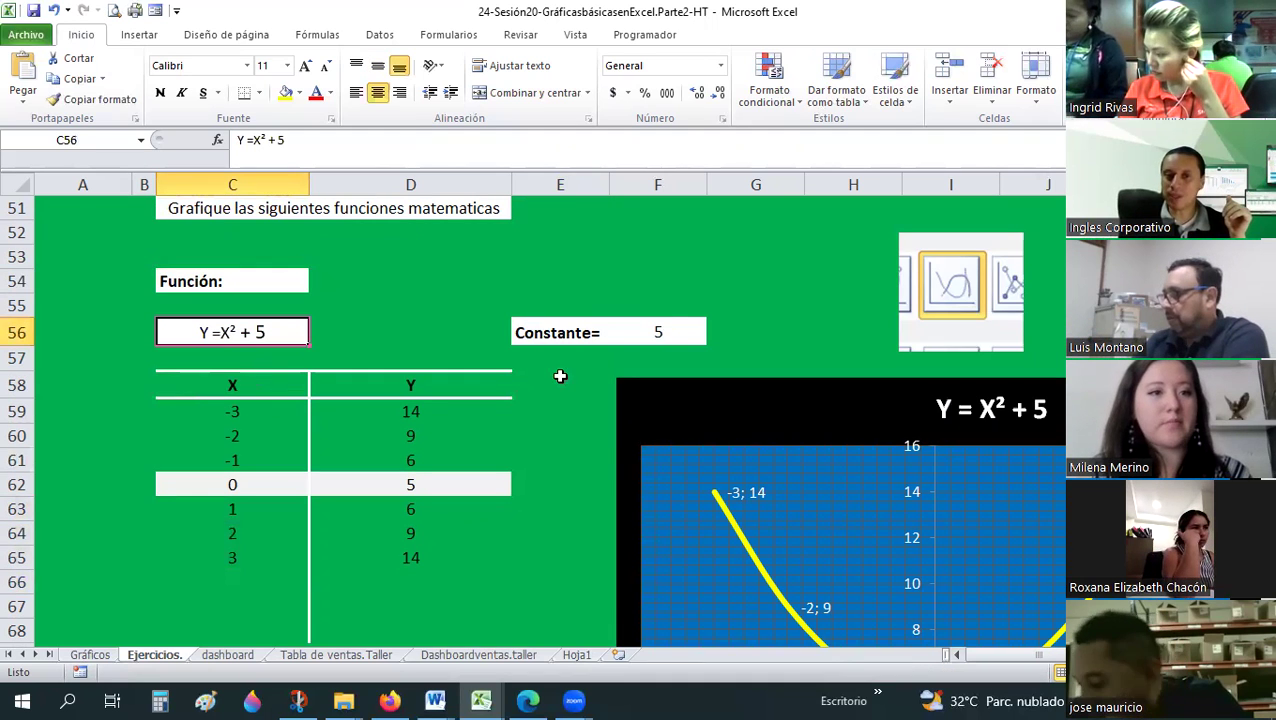
click(672, 325)
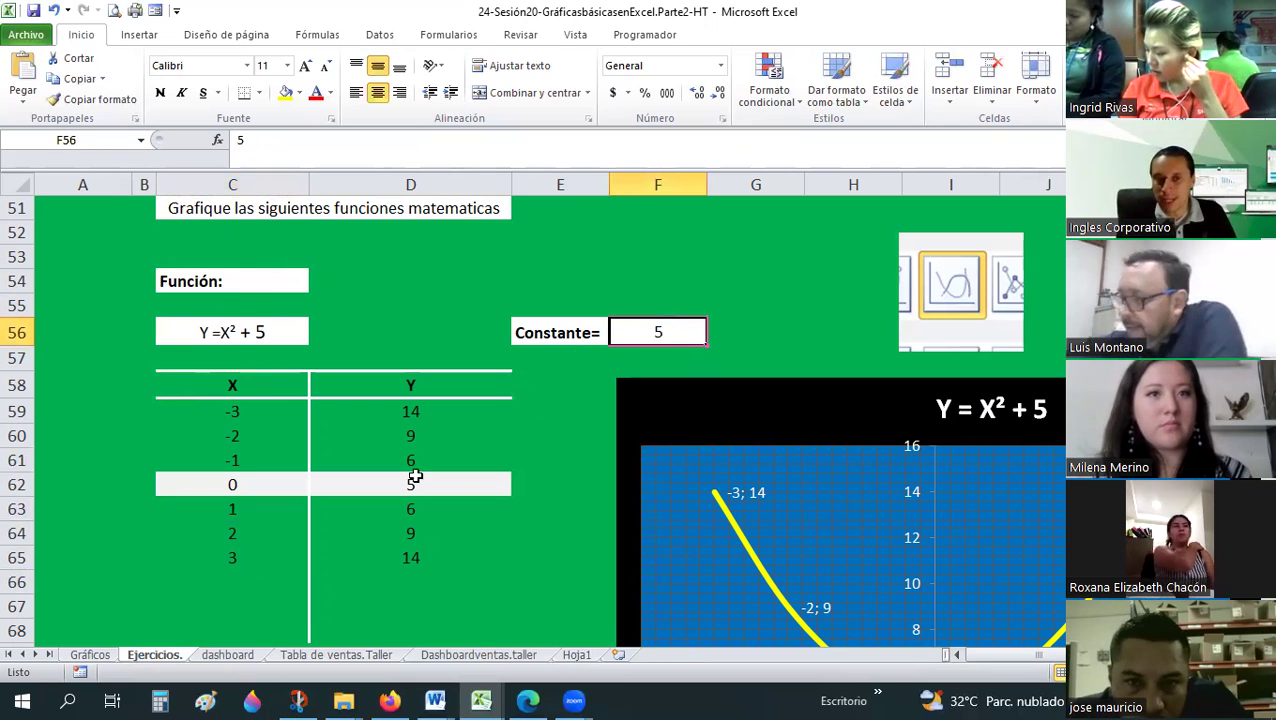
click(415, 411)
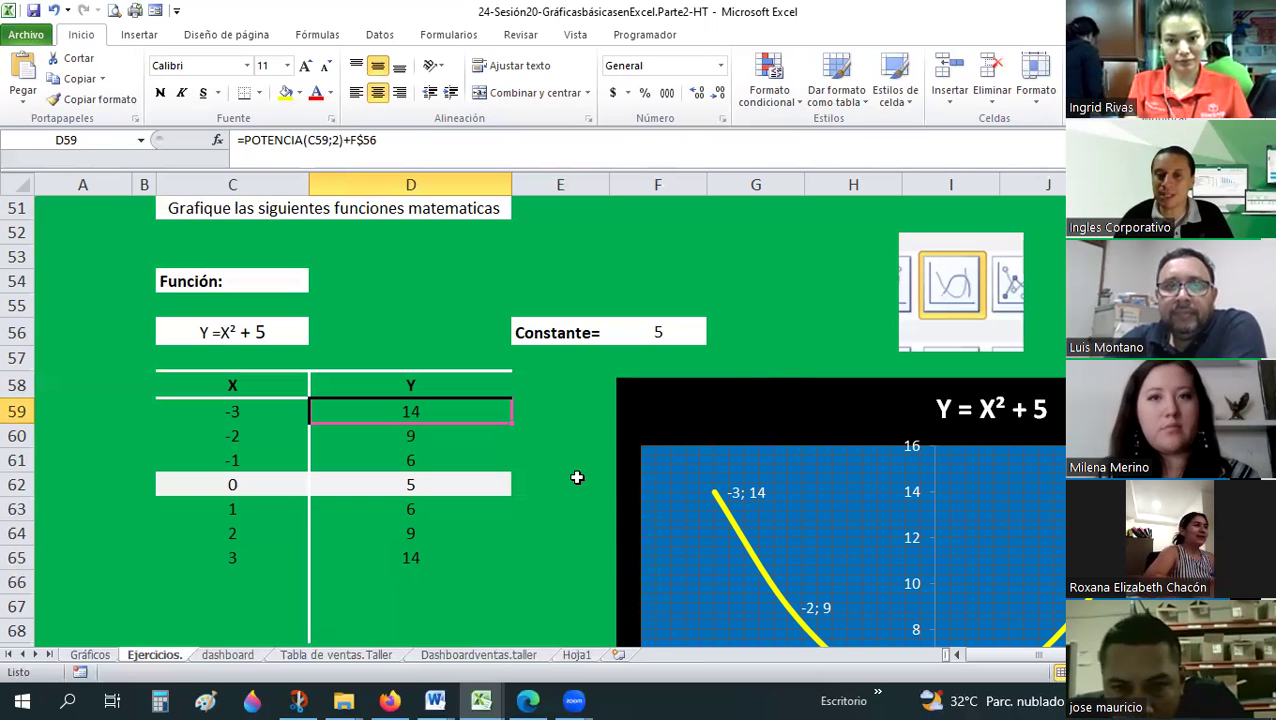
key(Right)
key(Down)
key(Down)
click(653, 331)
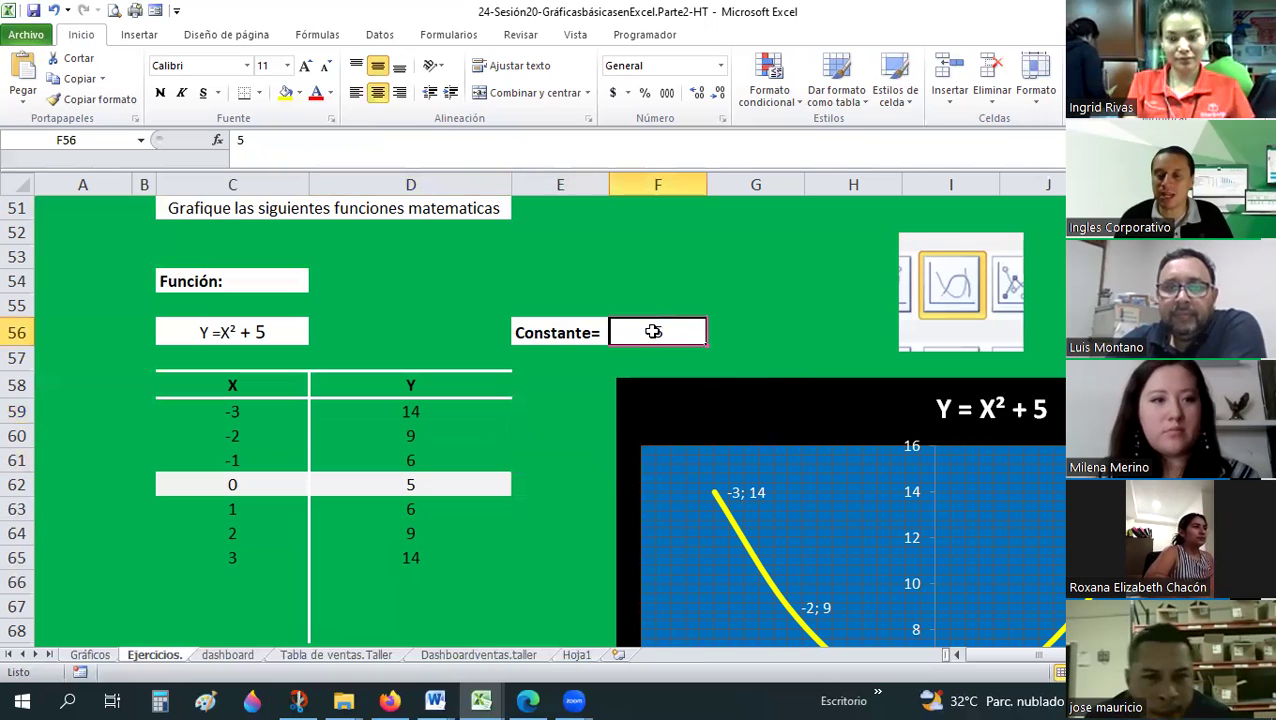
scroll(653, 331, down, 2)
scroll(506, 393, up, 1)
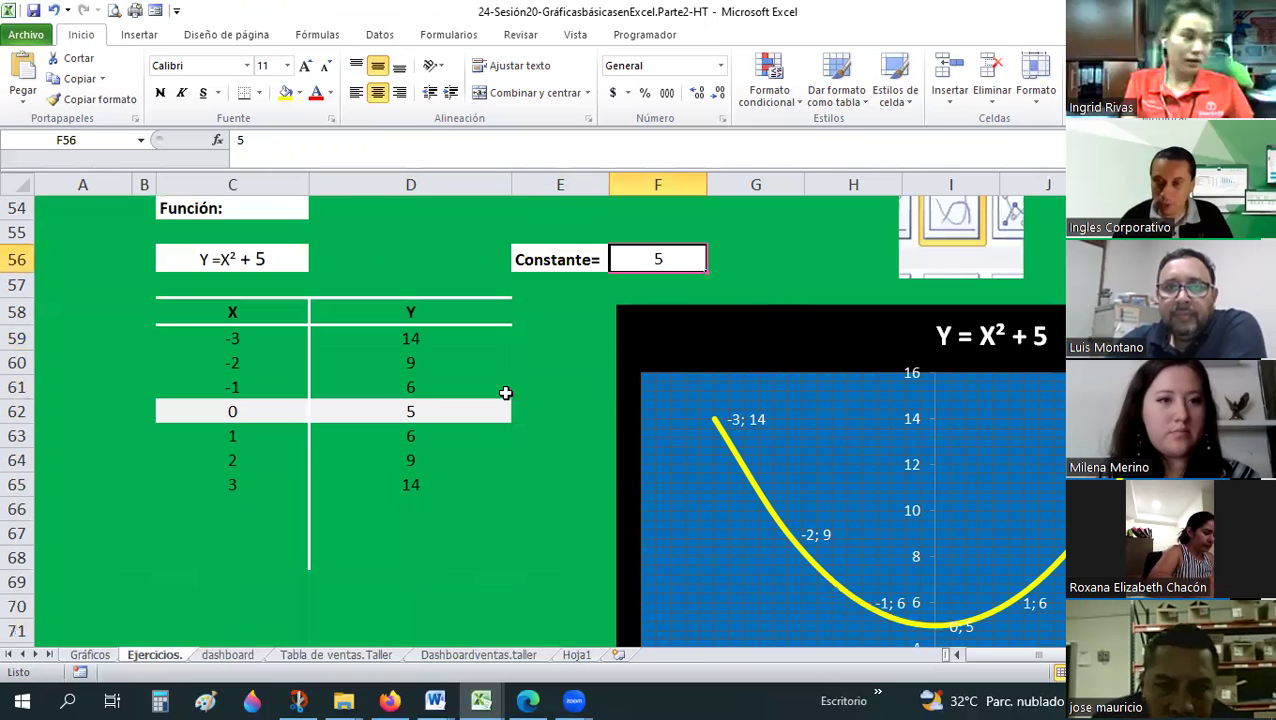
text(1)
key(Return)
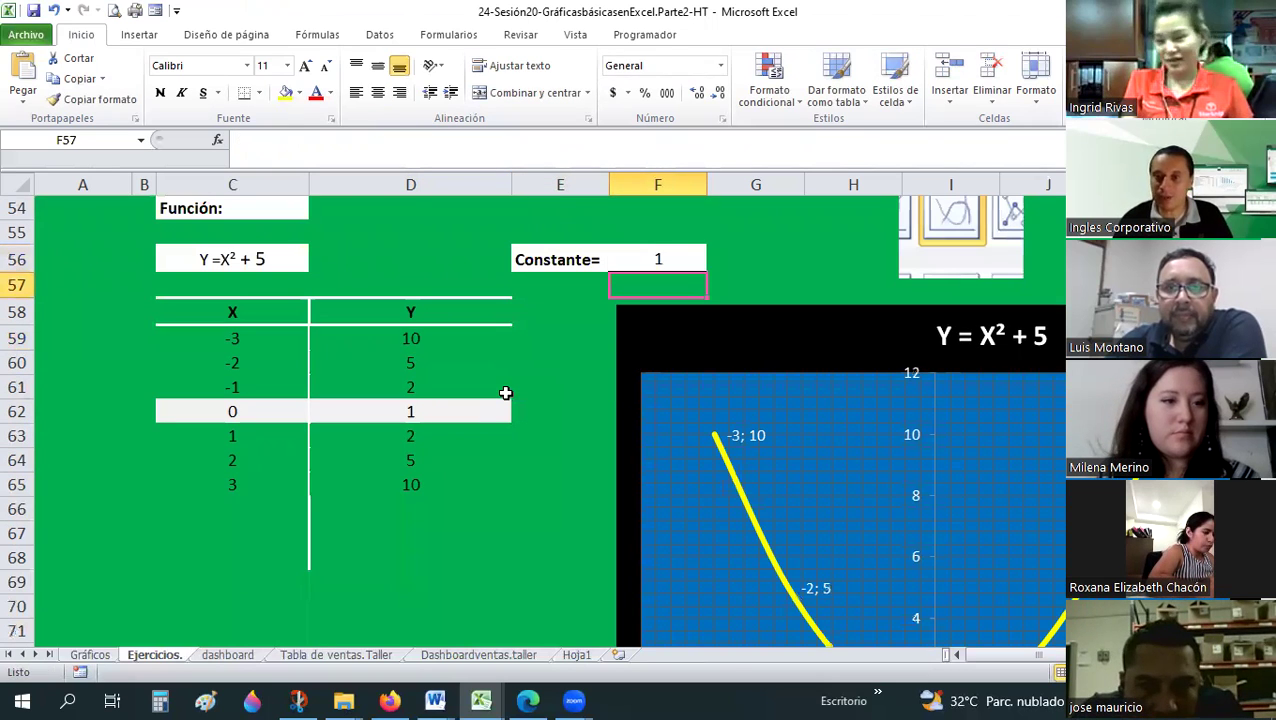
scroll(936, 522, down, 3)
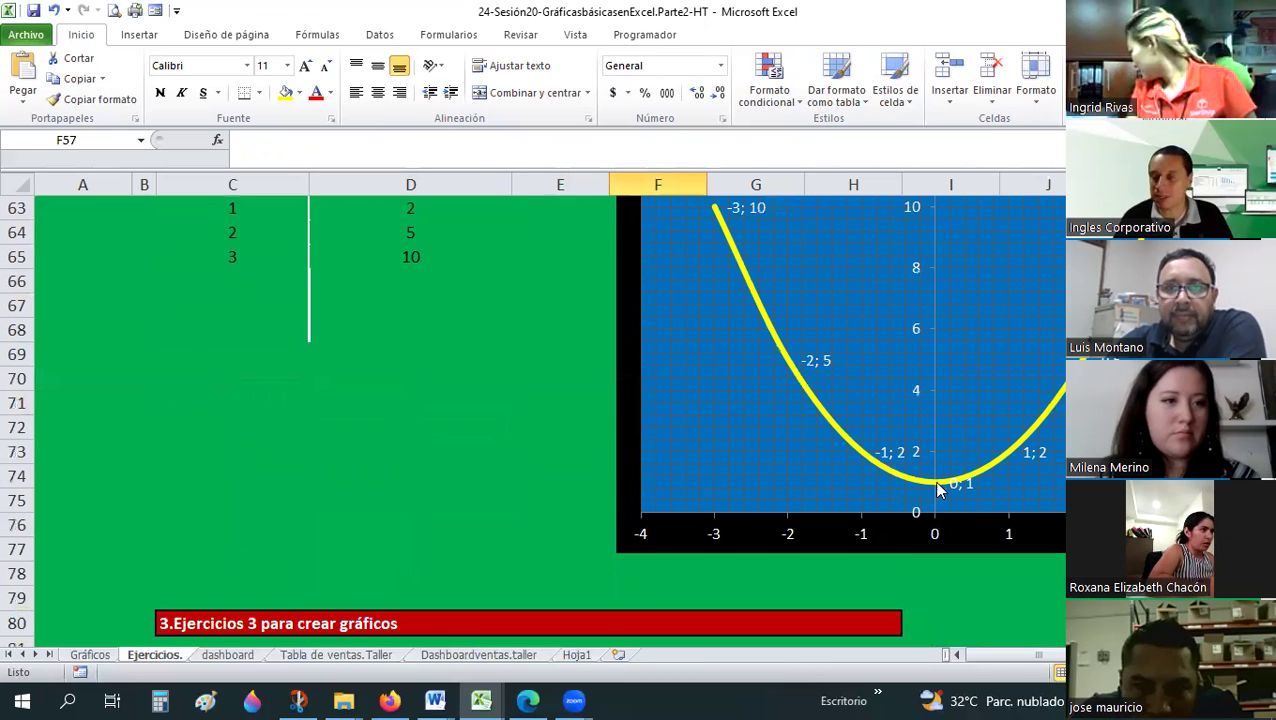
mouse_move(936, 482)
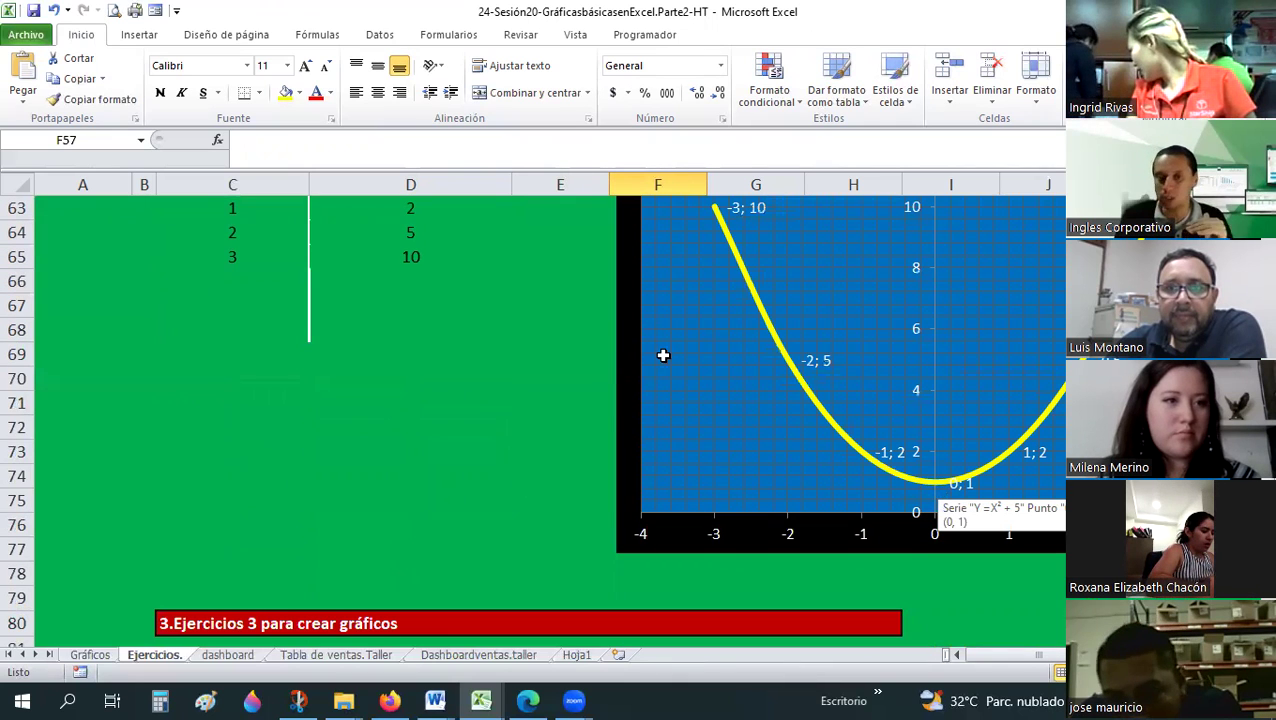
scroll(655, 345, up, 4)
click(657, 333)
text(0)
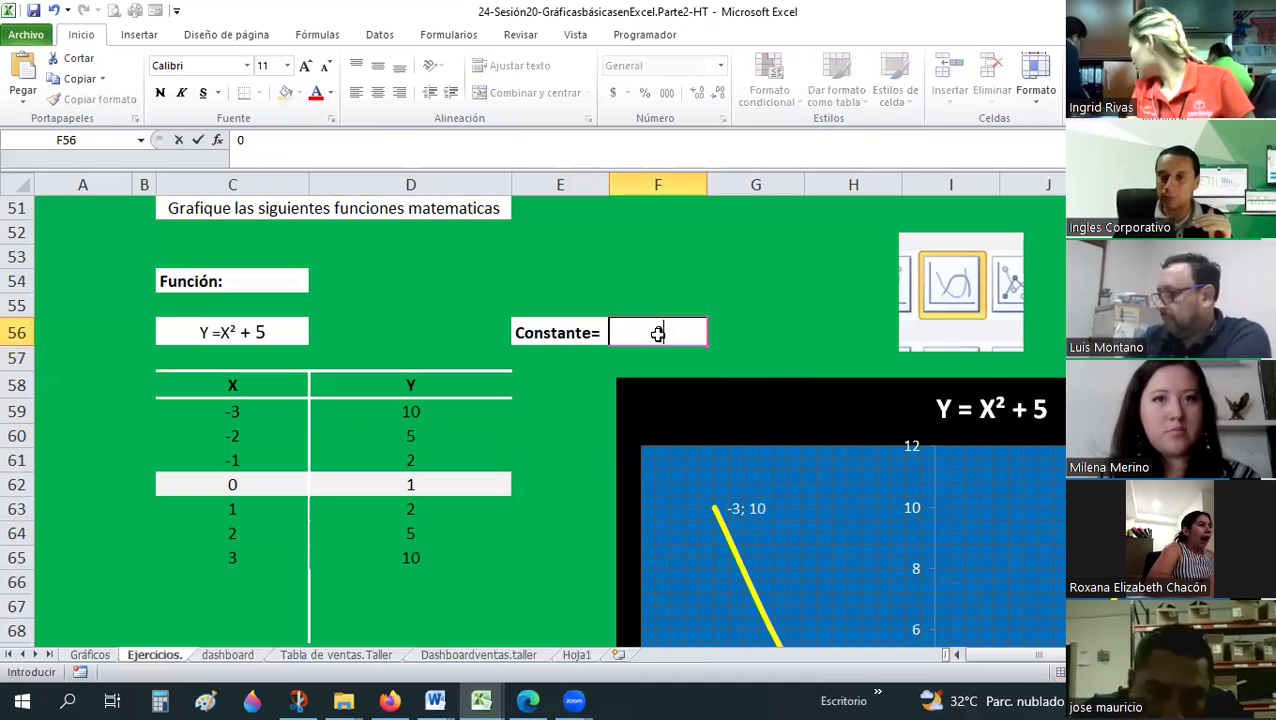
key(Return)
scroll(657, 338, down, 2)
scroll(657, 338, down, 3)
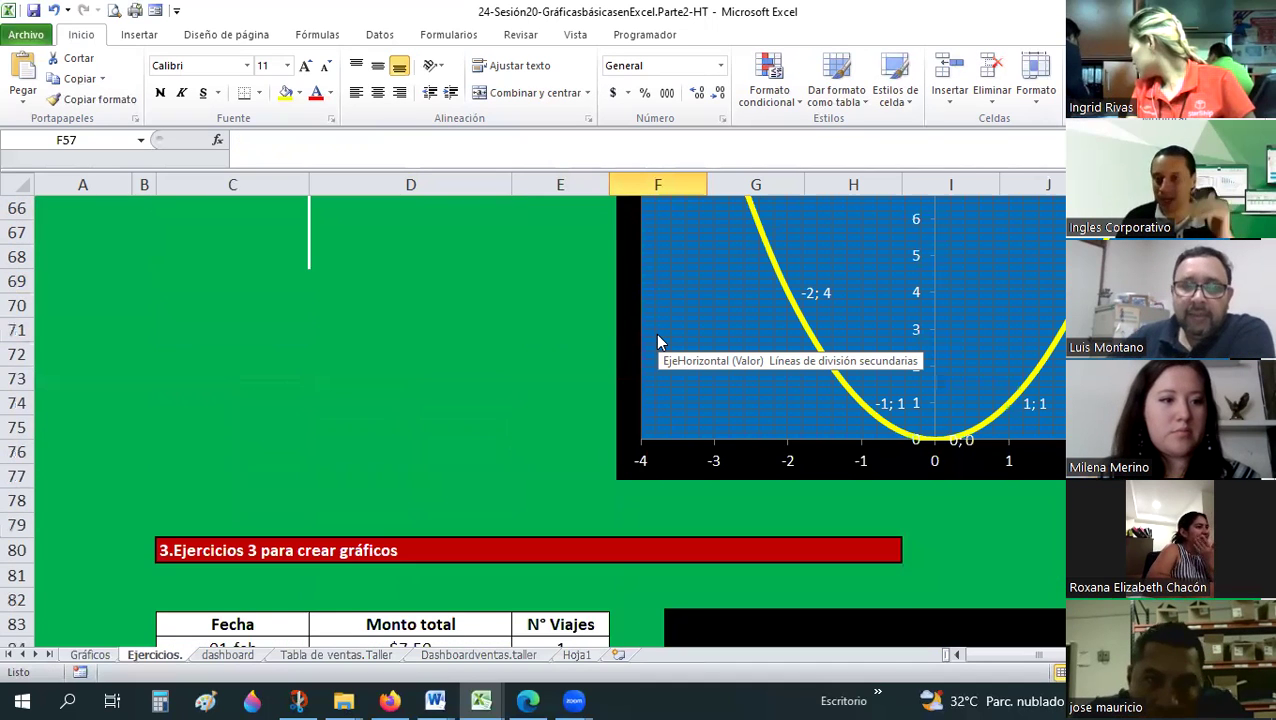
scroll(657, 342, up, 5)
click(668, 330)
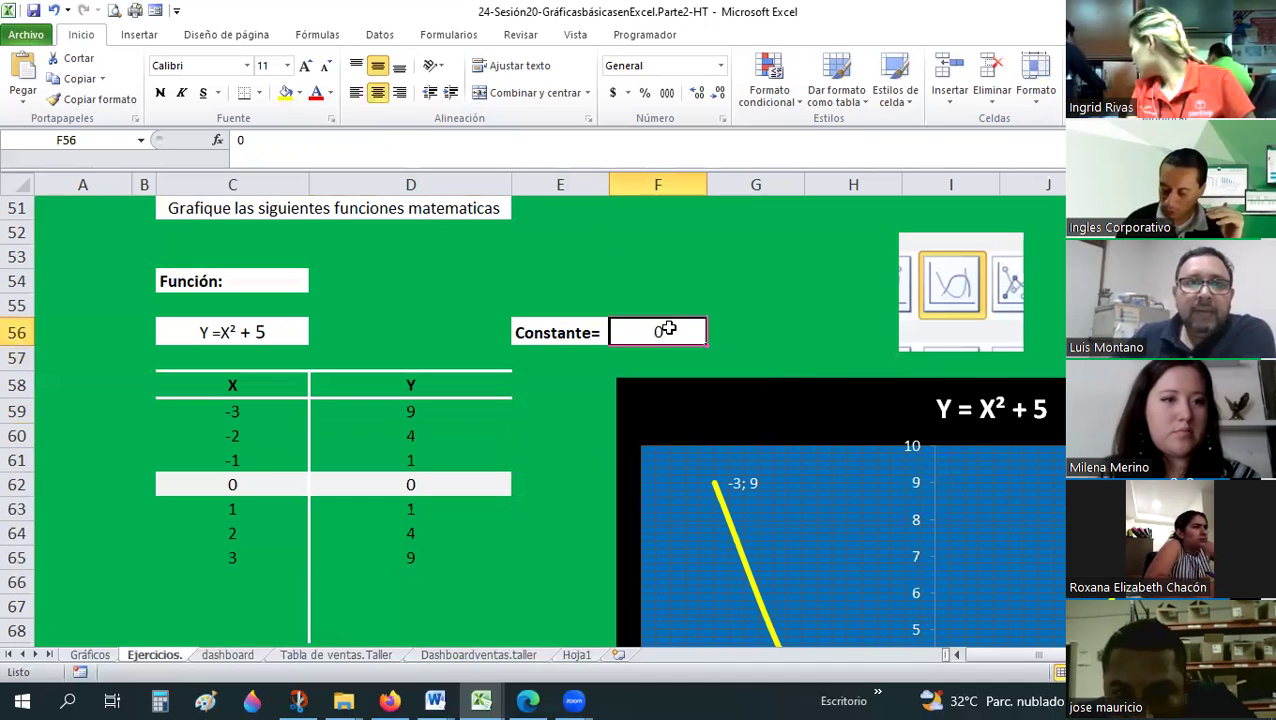
text(-1)
key(Return)
scroll(668, 330, down, 5)
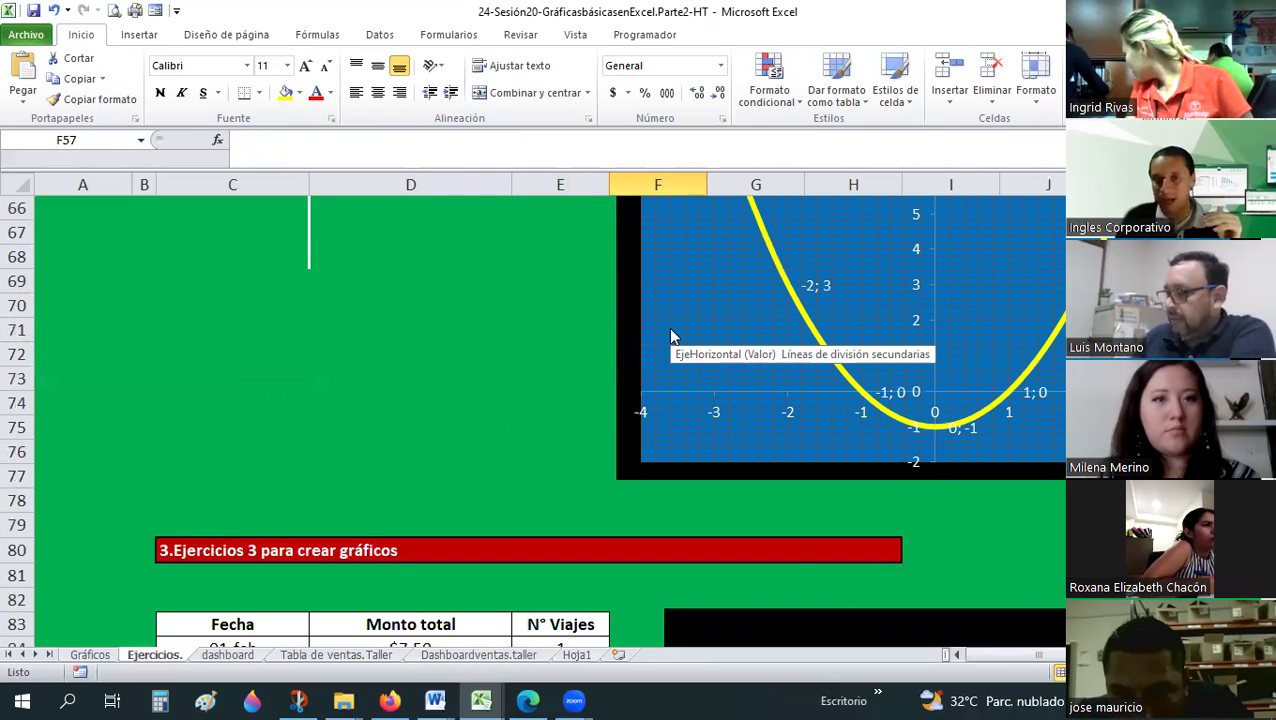
scroll(648, 263, up, 4)
click(650, 254)
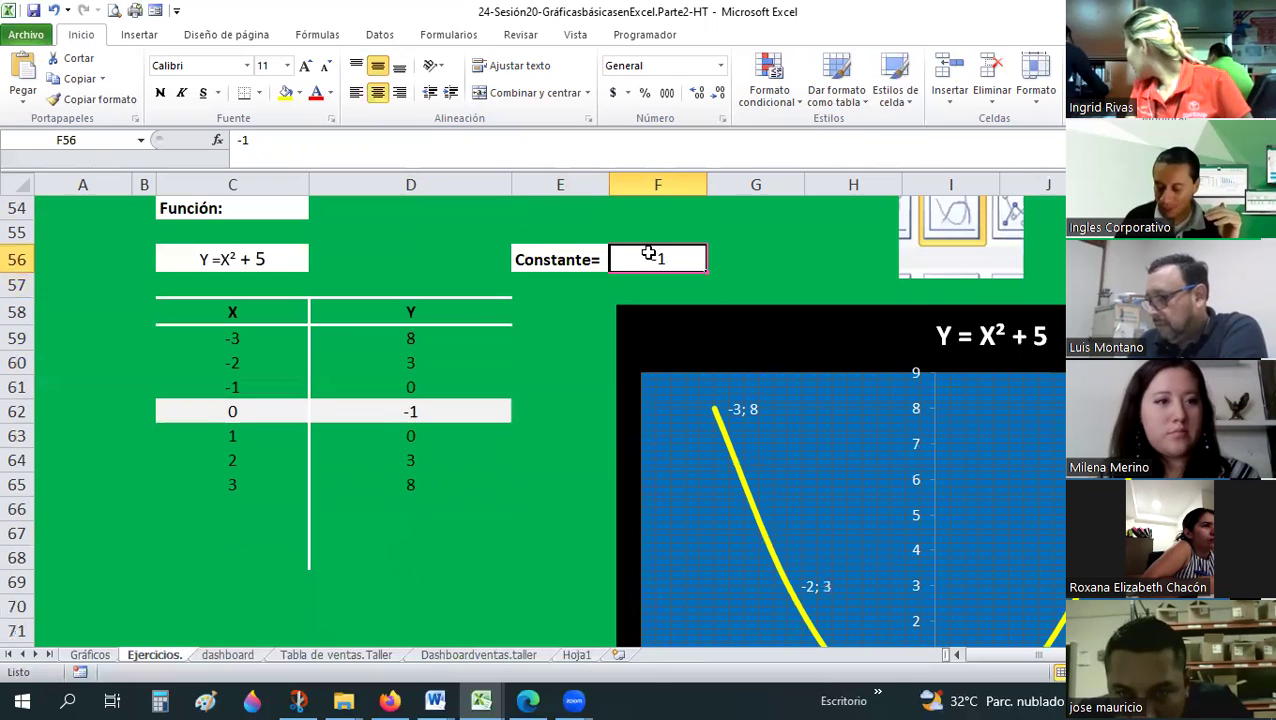
text(-10)
key(Return)
scroll(732, 391, down, 2)
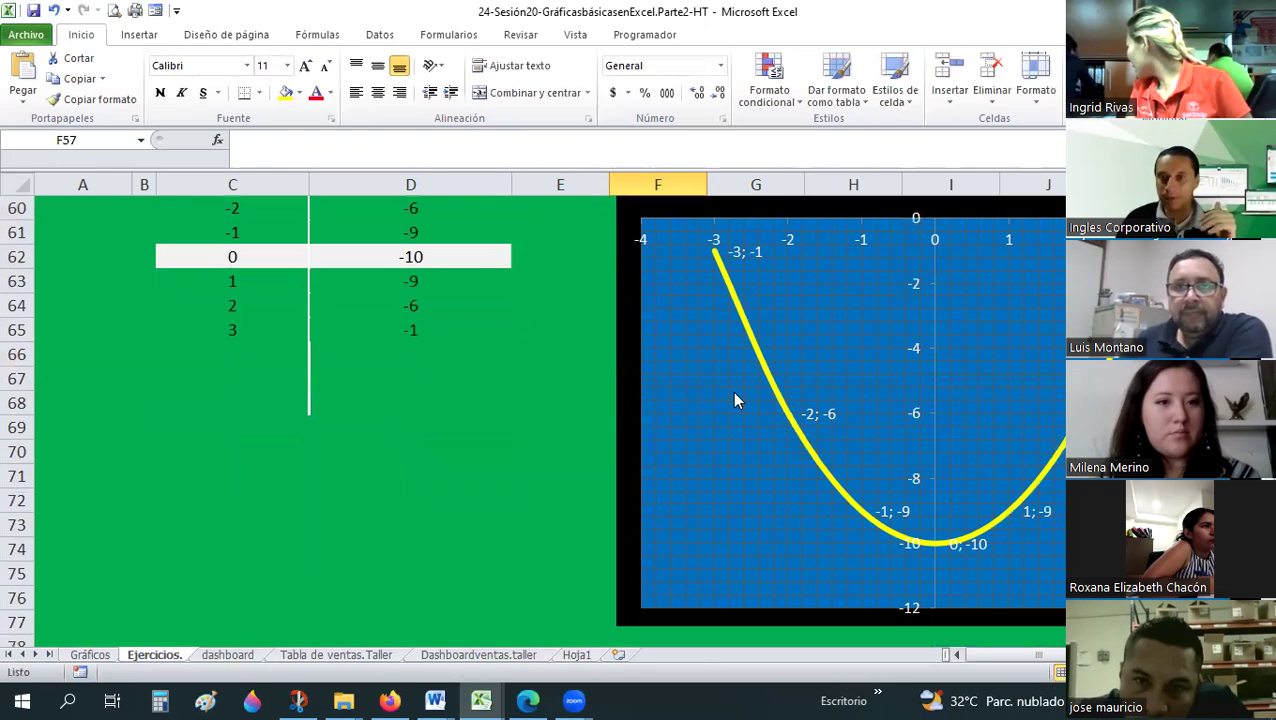
scroll(745, 389, down, 1)
scroll(700, 300, up, 2)
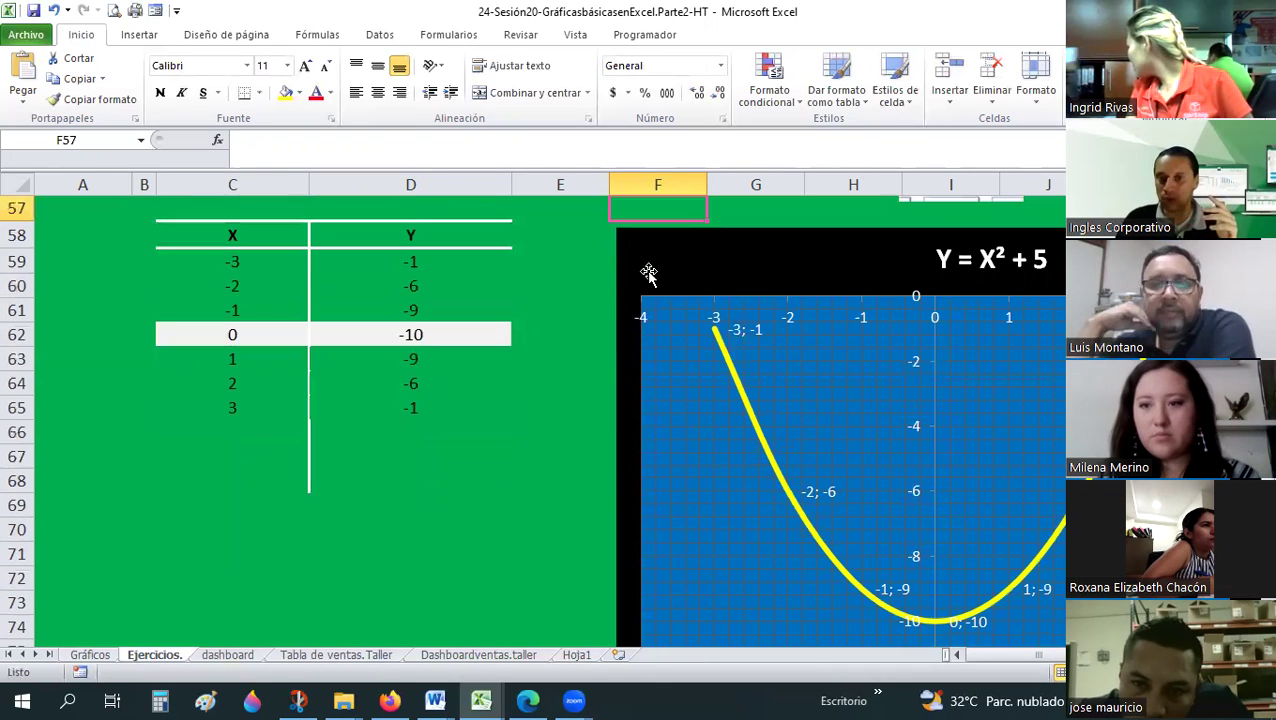
scroll(655, 253, up, 1)
click(654, 257)
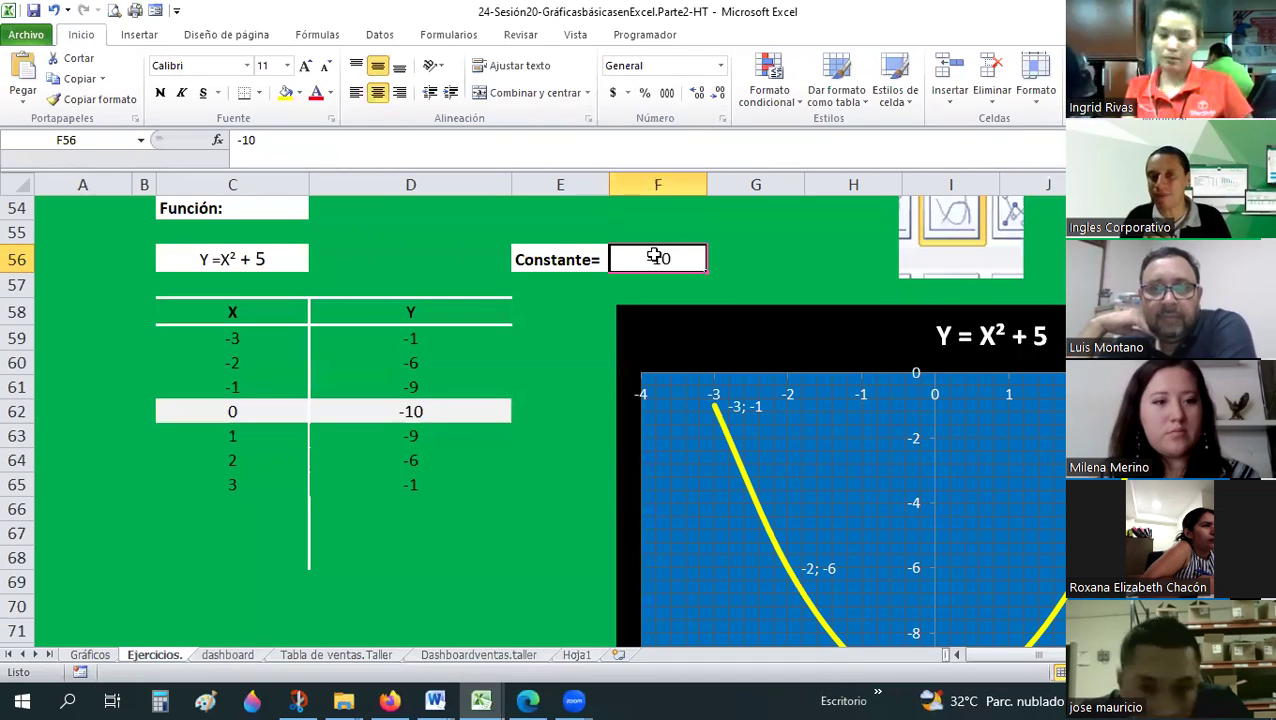
key(Delete)
text(5)
key(Return)
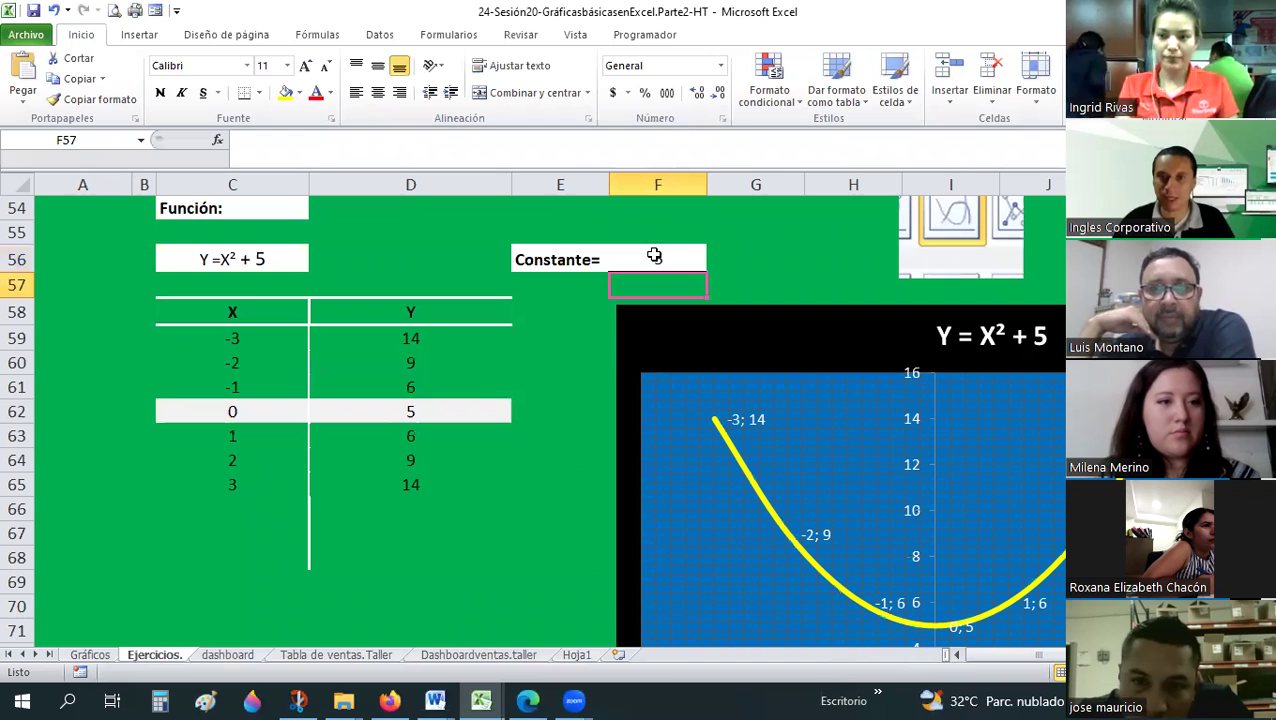
click(439, 338)
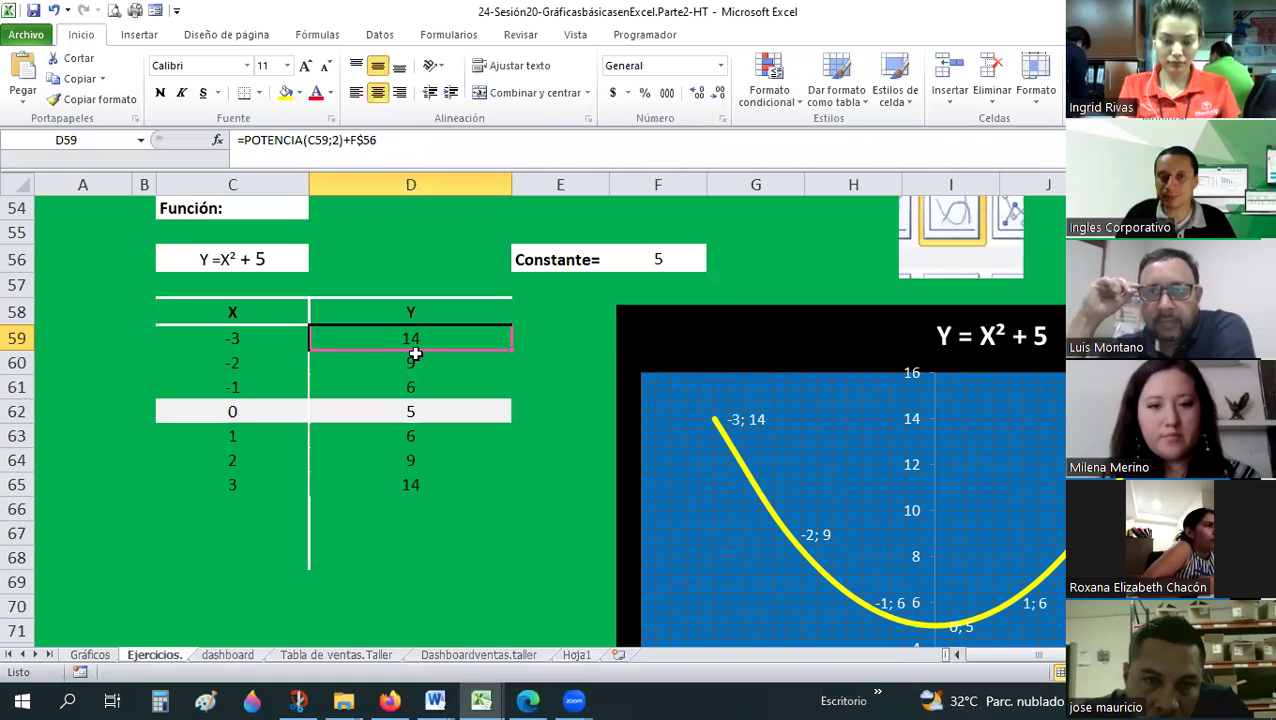
key(Down)
key(Down)
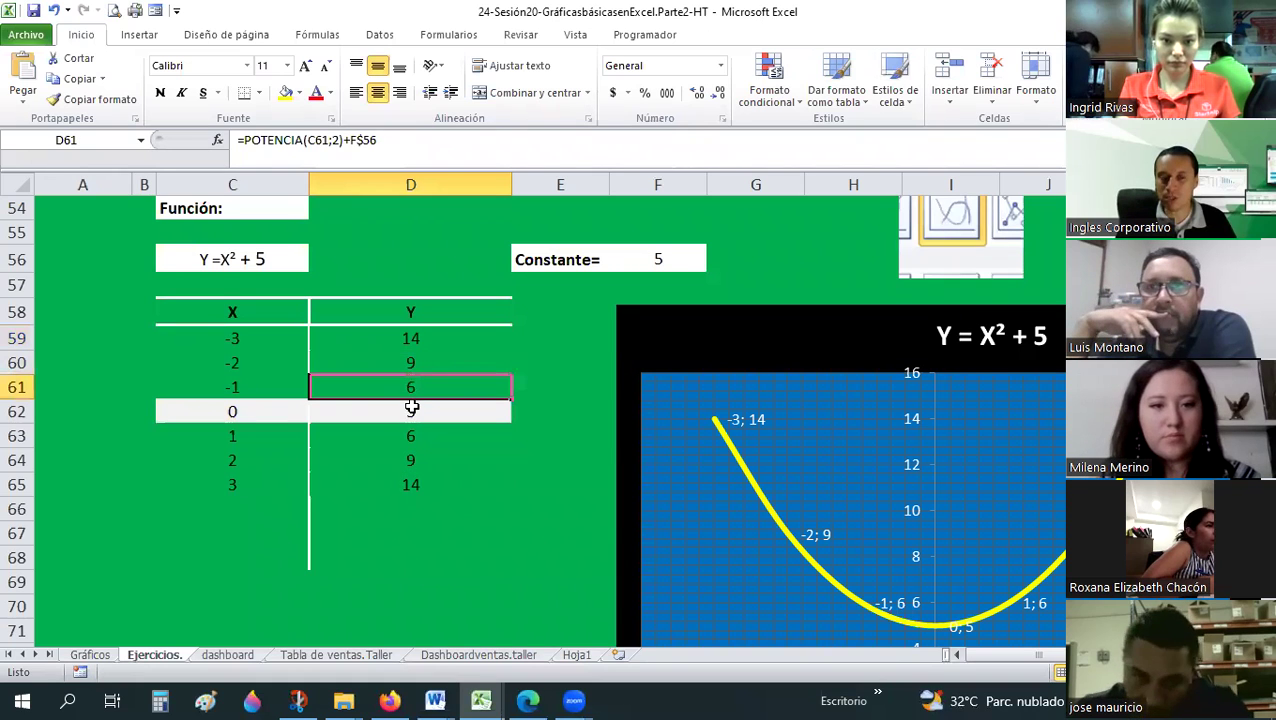
key(Down)
key(Down)
key(Down)
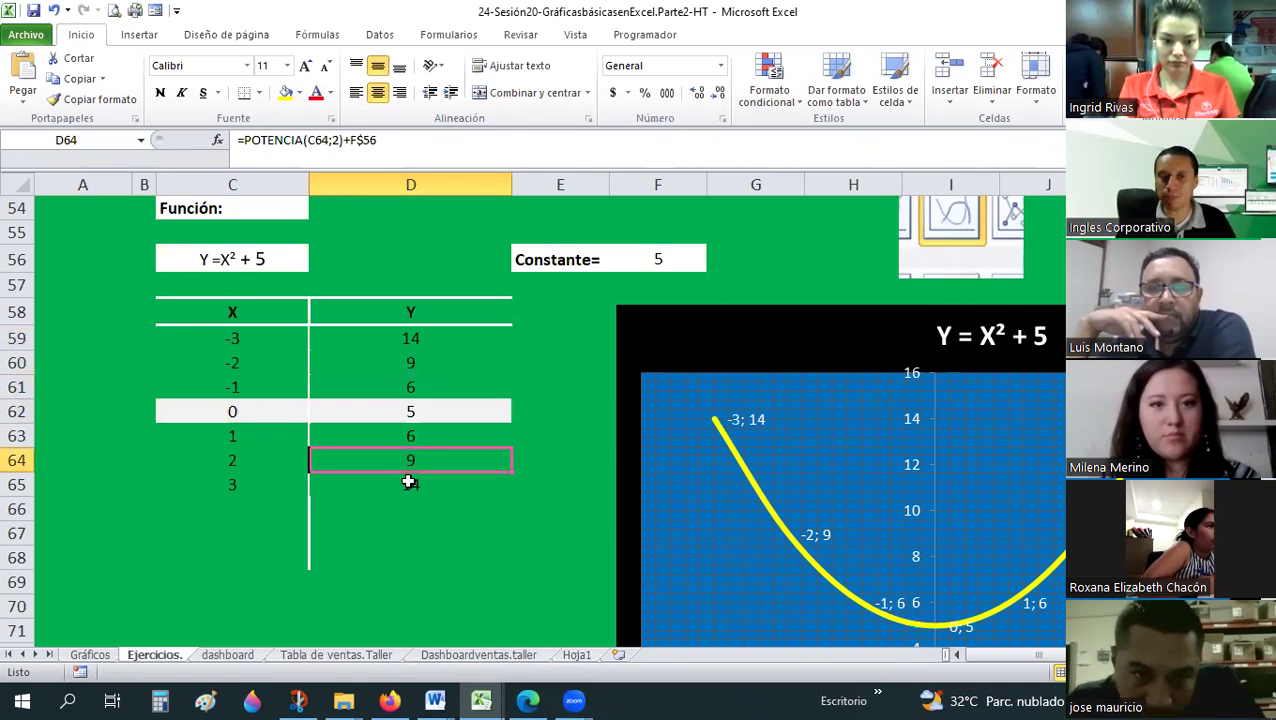
key(Down)
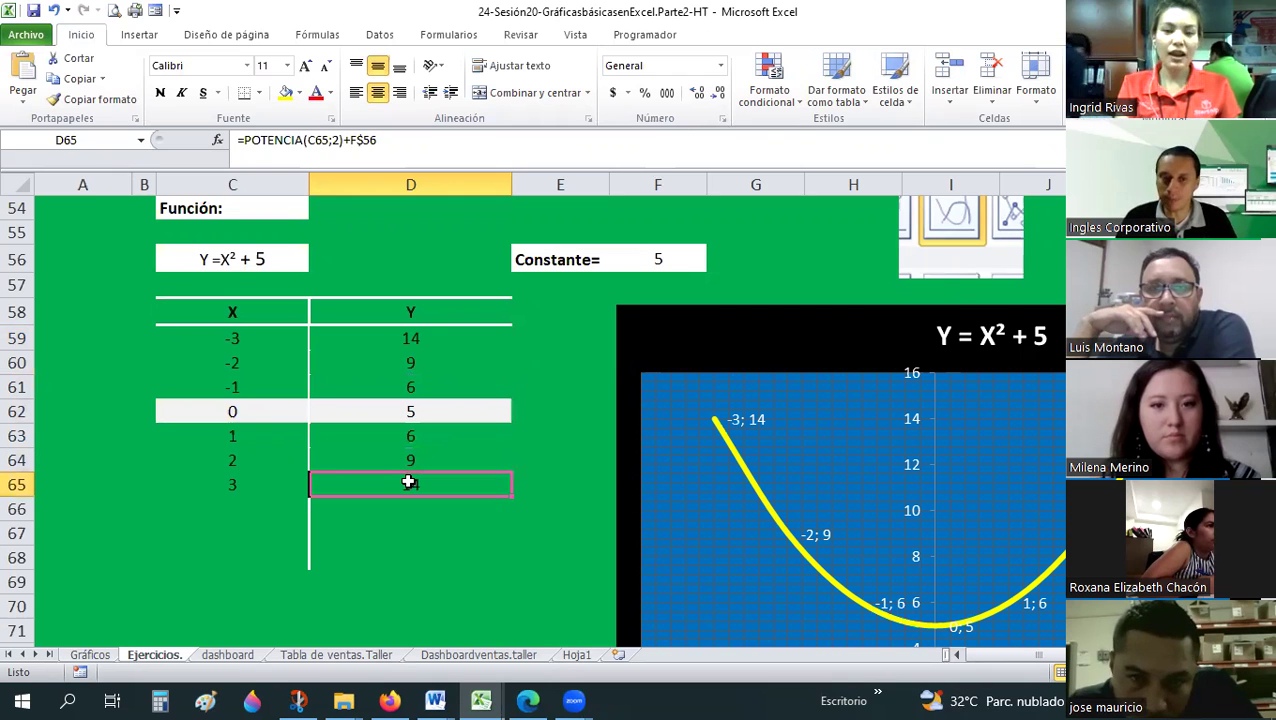
click(413, 337)
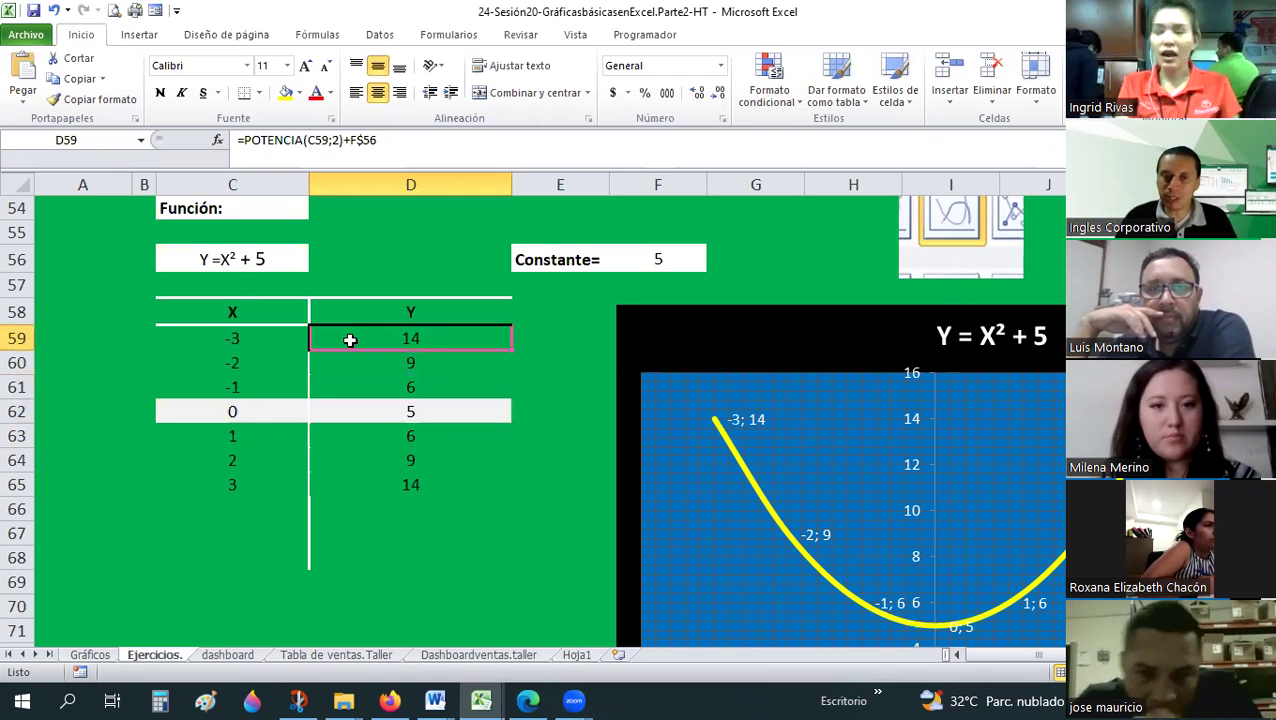
Step: Select the range C59:D65 holding the X and Y values
drag(232, 312, 407, 567)
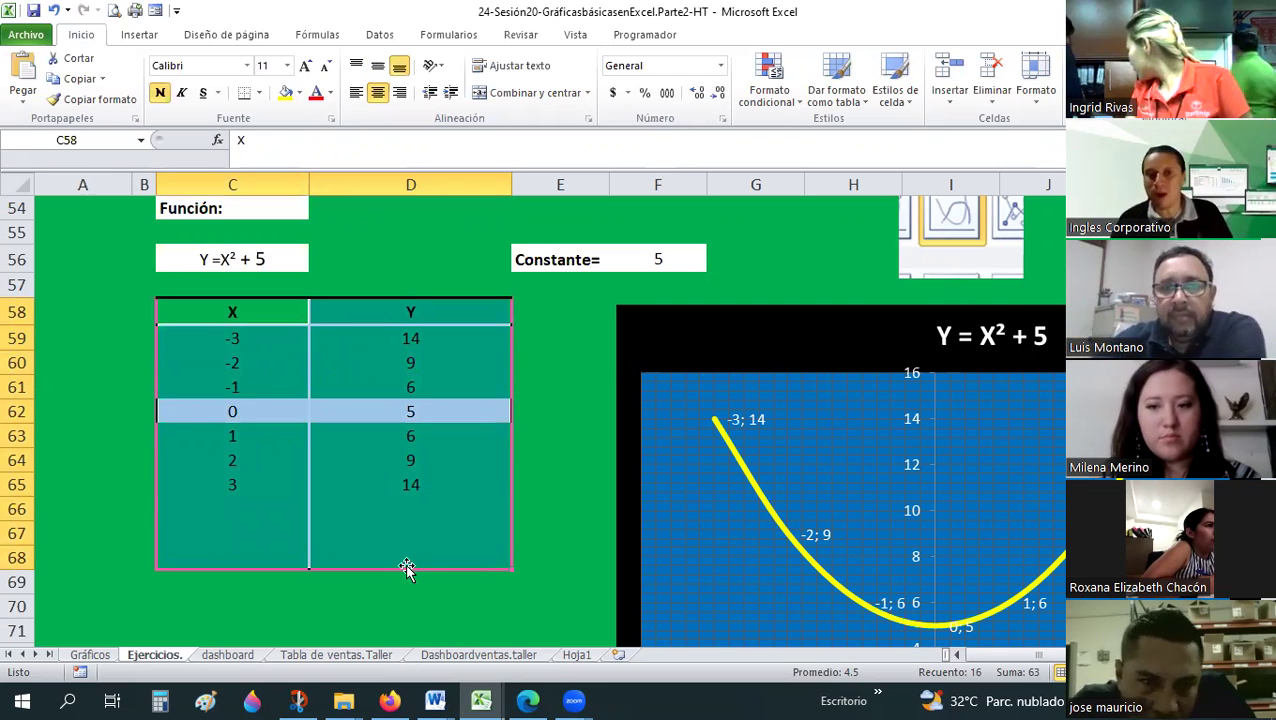
click(536, 386)
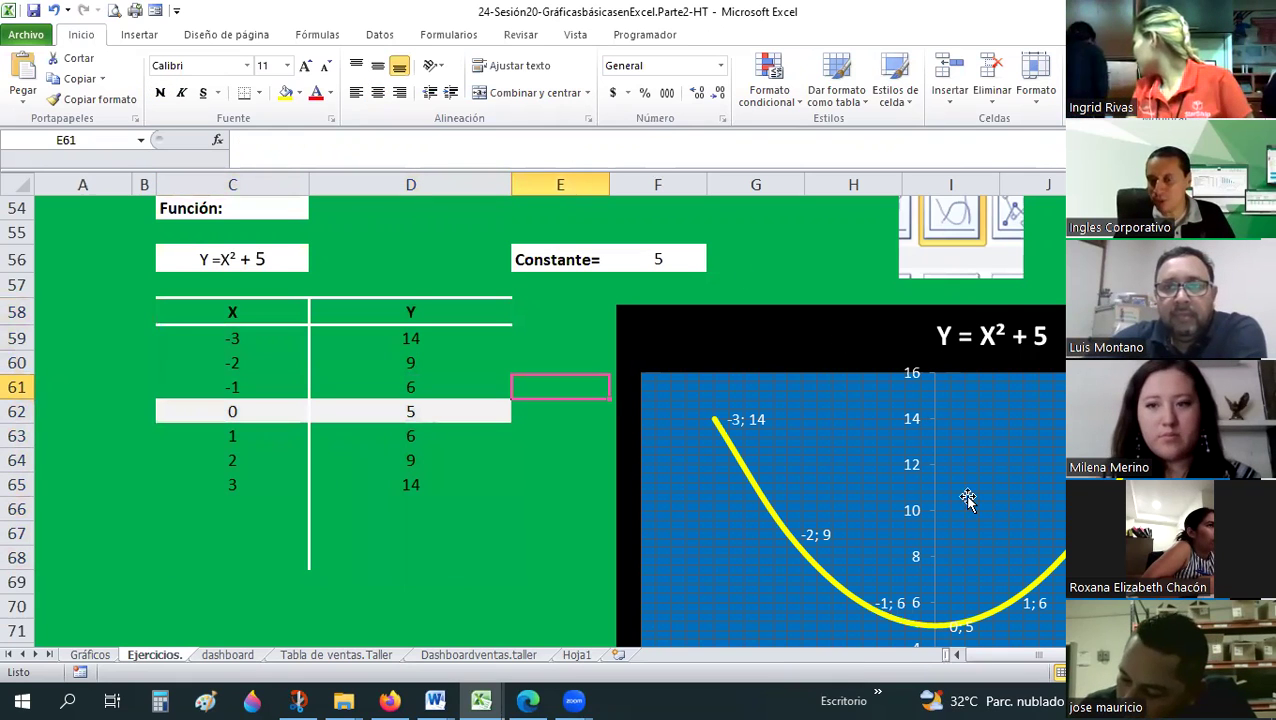
scroll(898, 449, down, 2)
scroll(898, 449, up, 1)
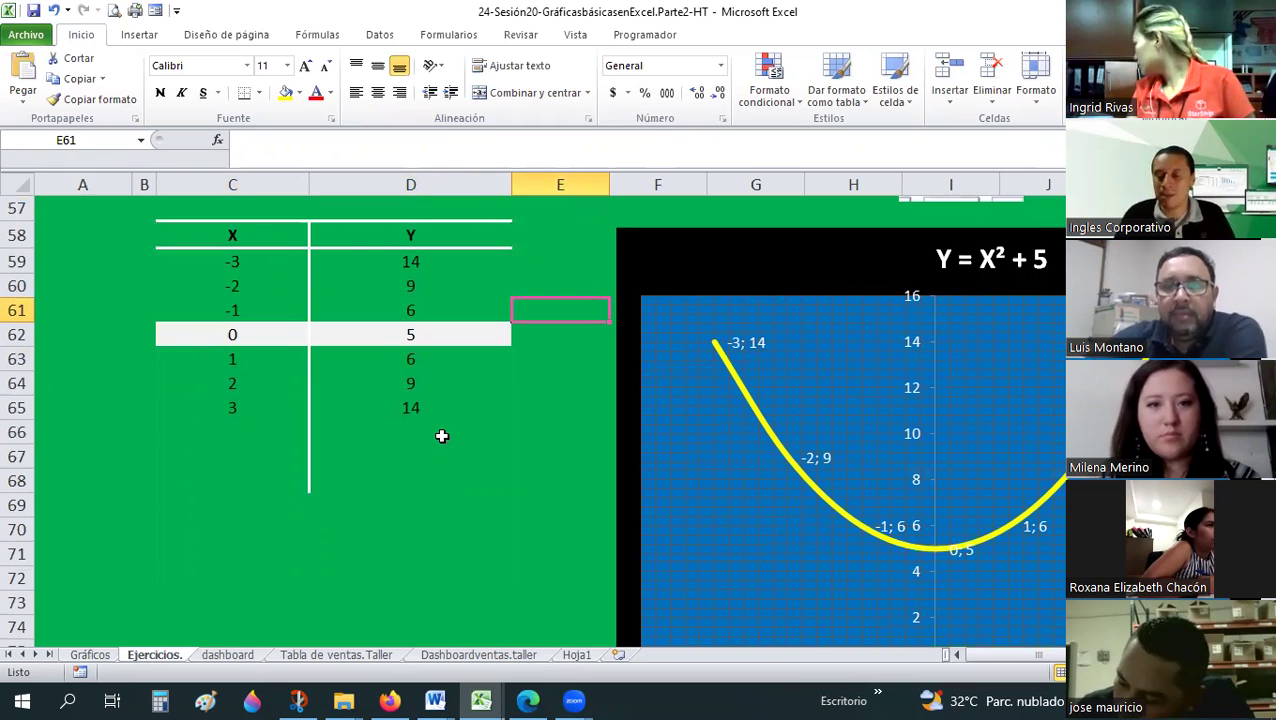
scroll(357, 436, up, 1)
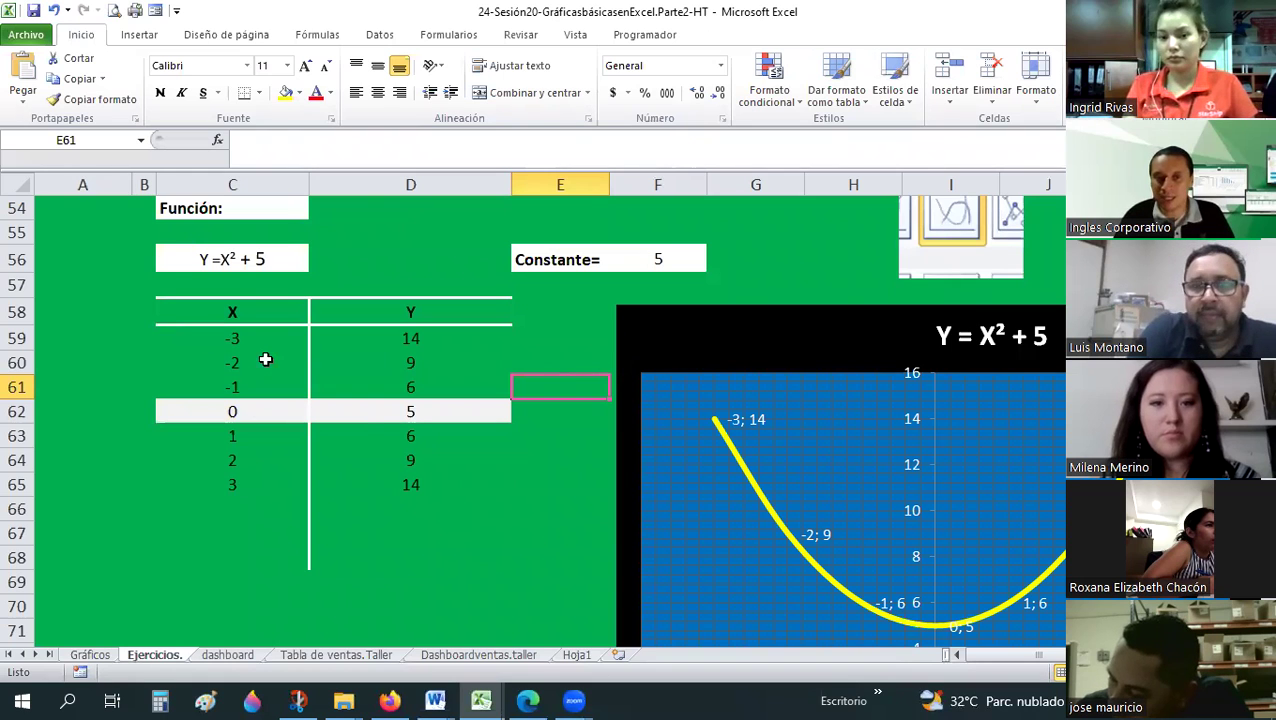
drag(262, 340, 412, 482)
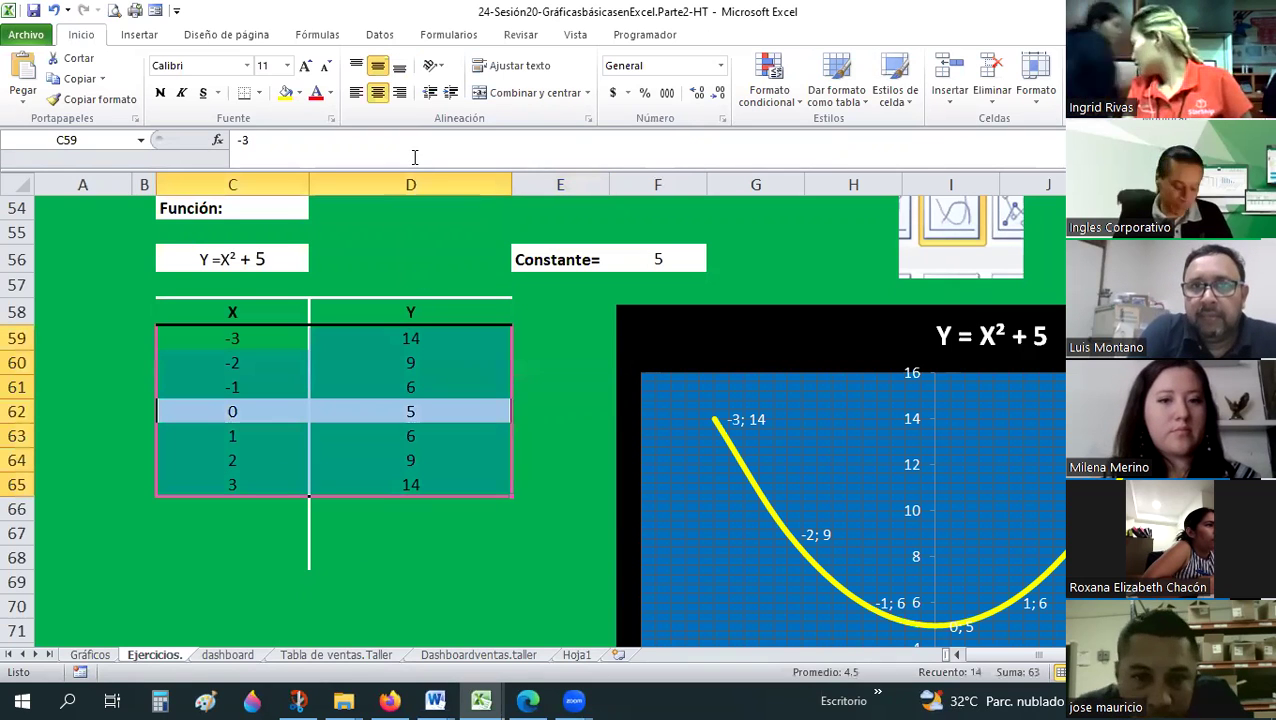
click(140, 35)
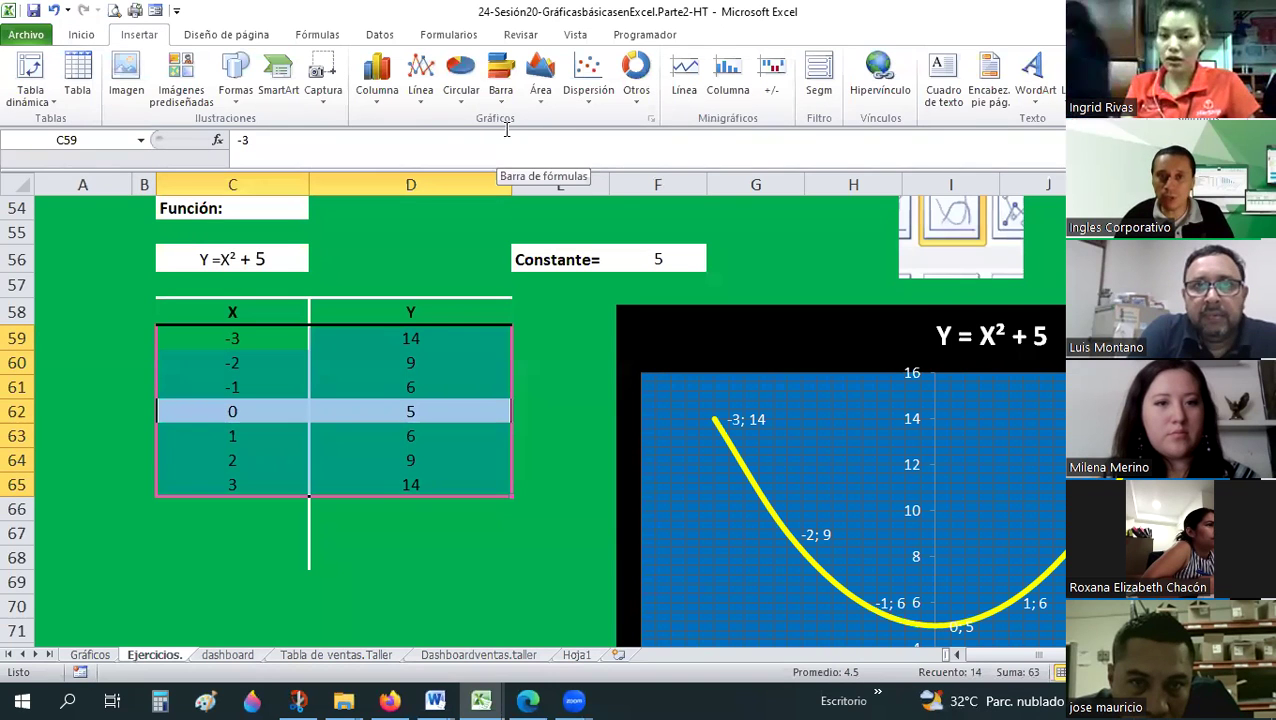
click(427, 103)
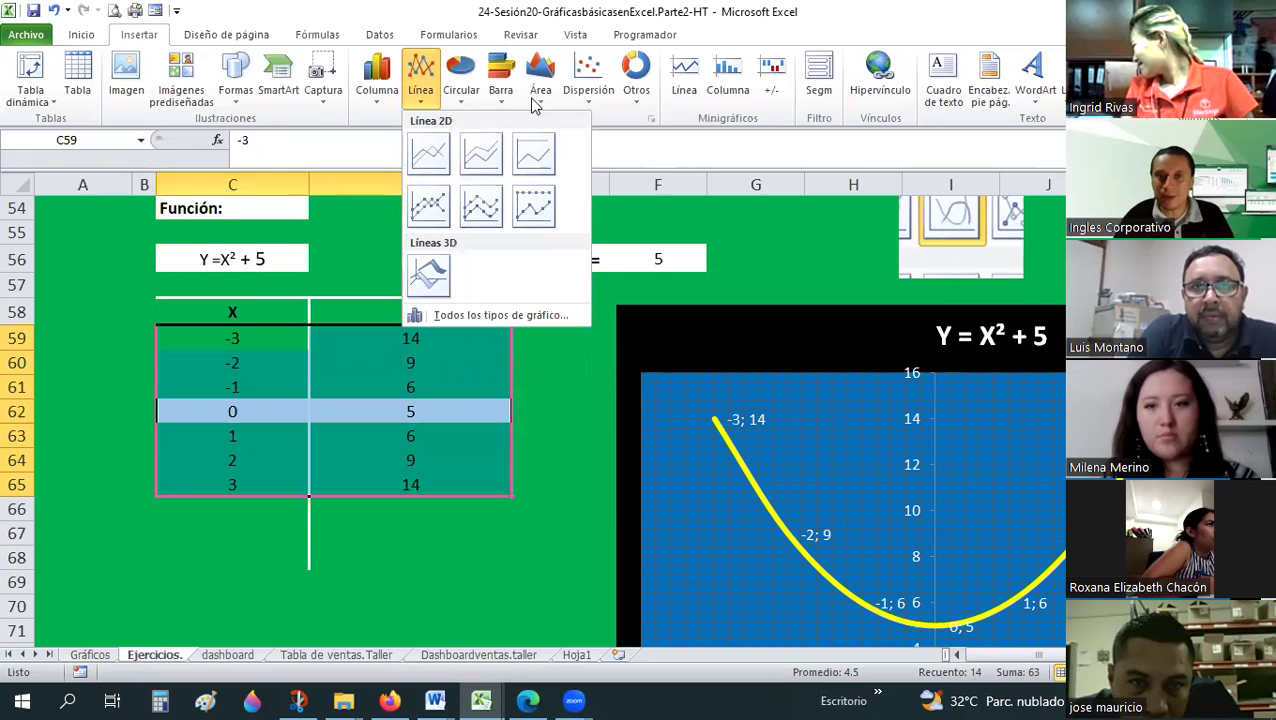
click(587, 99)
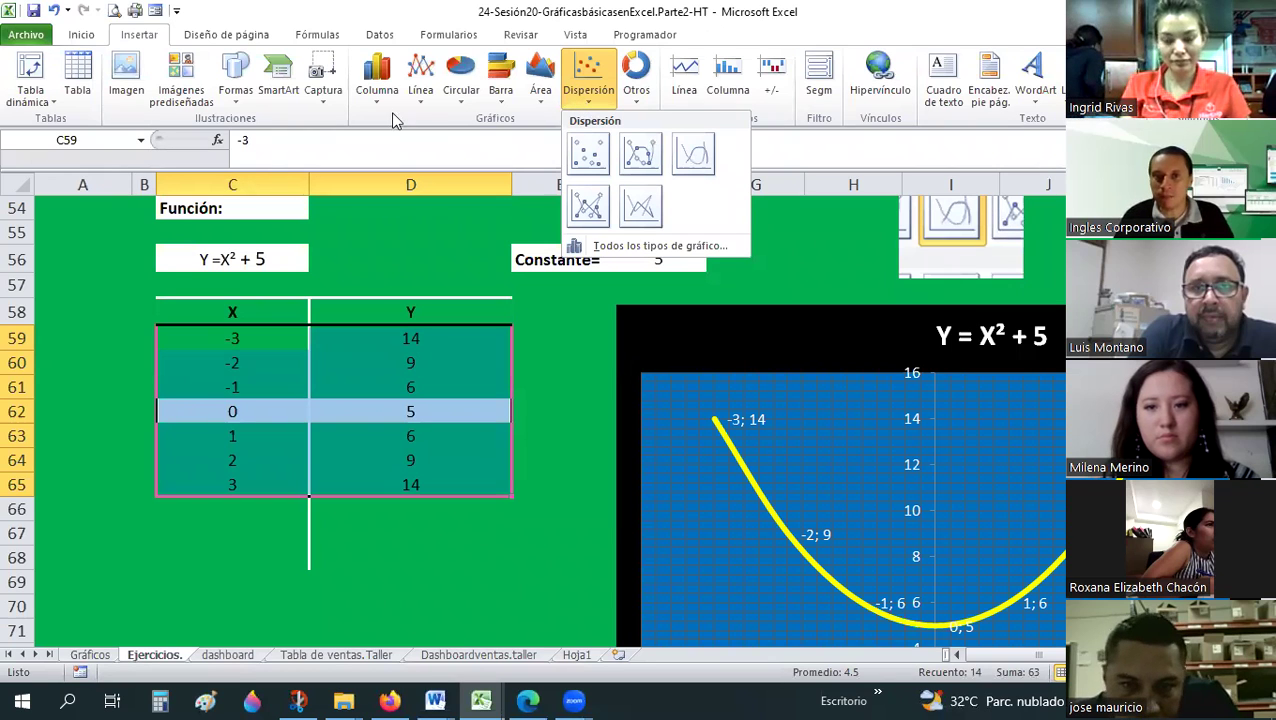
click(420, 95)
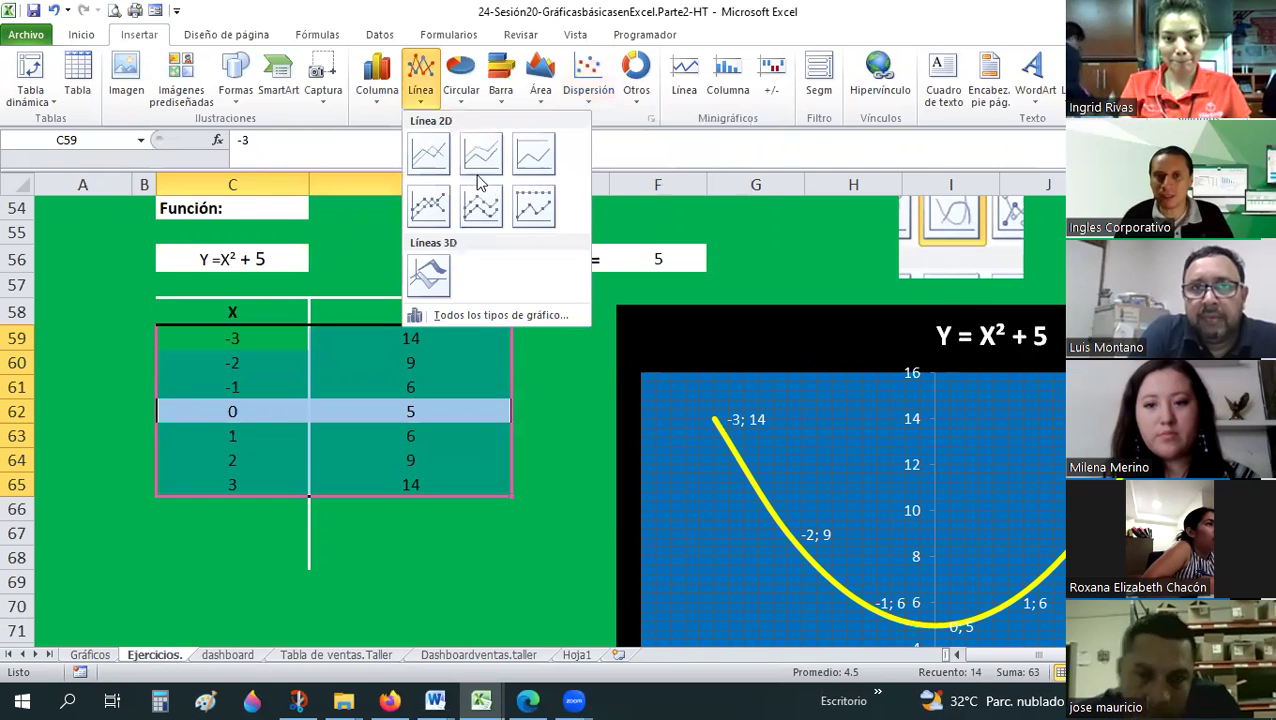
click(480, 158)
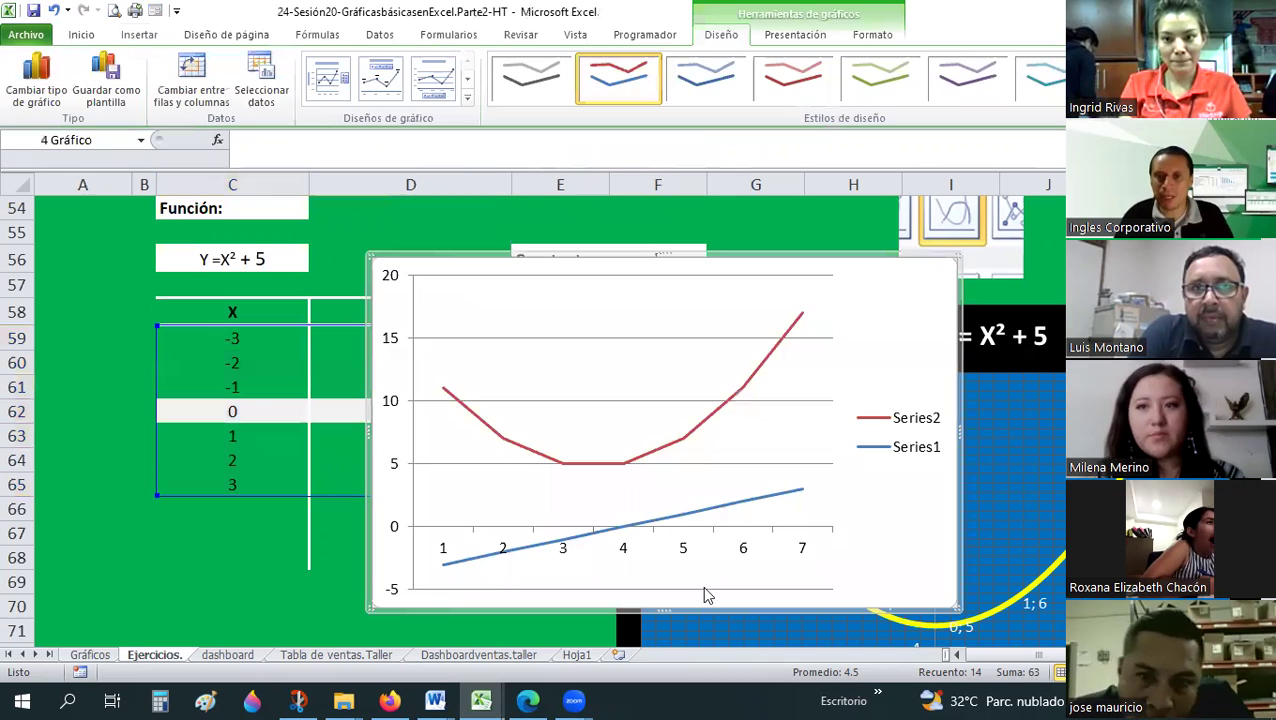
drag(792, 265, 692, 330)
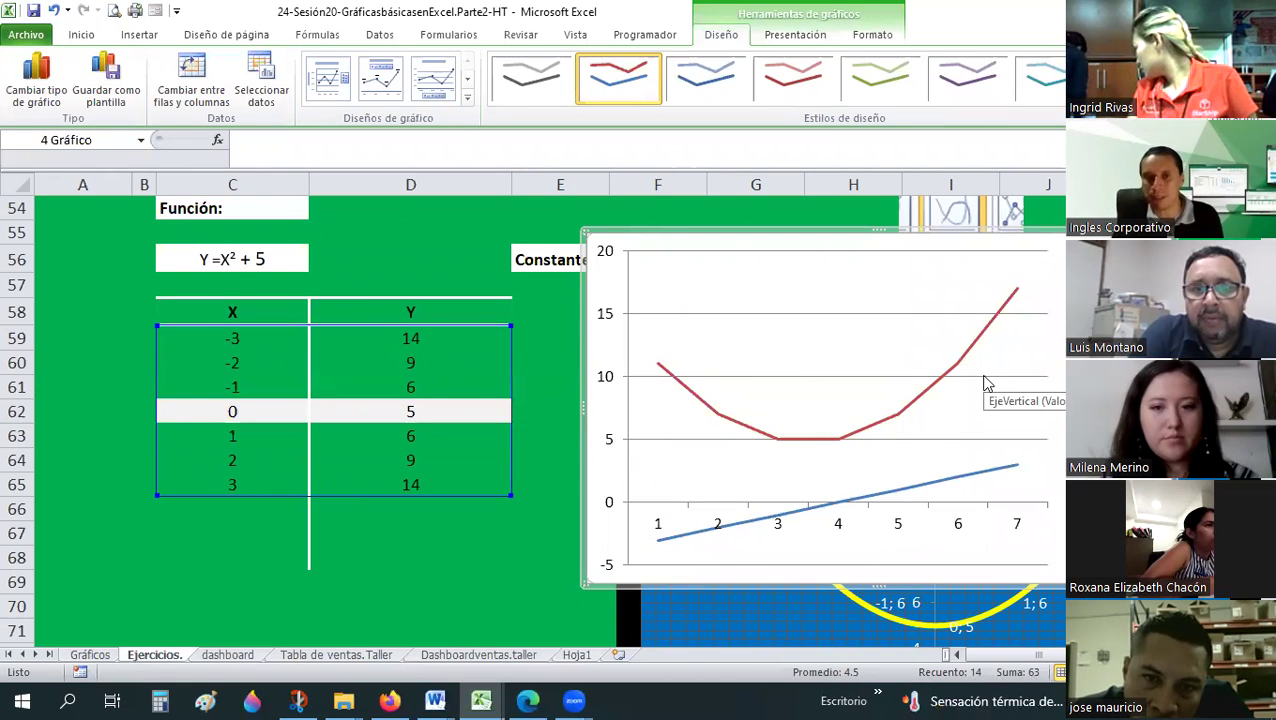
key(Delete)
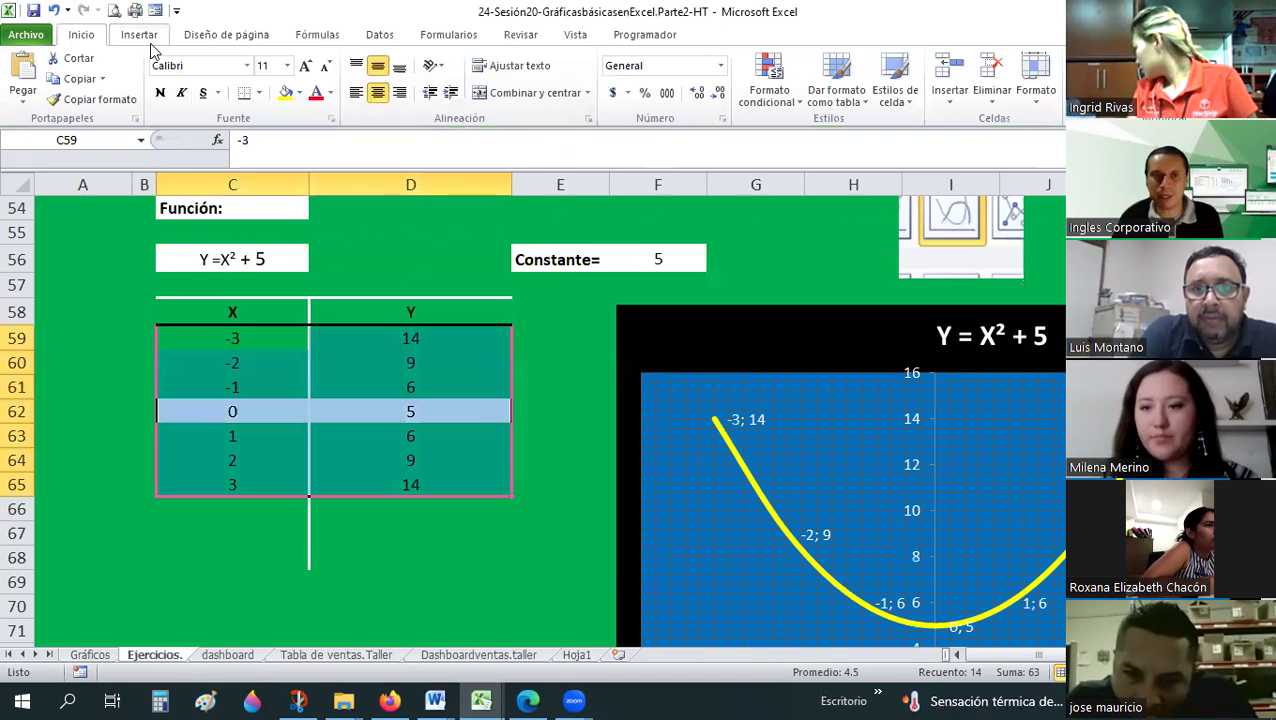
click(139, 34)
click(420, 80)
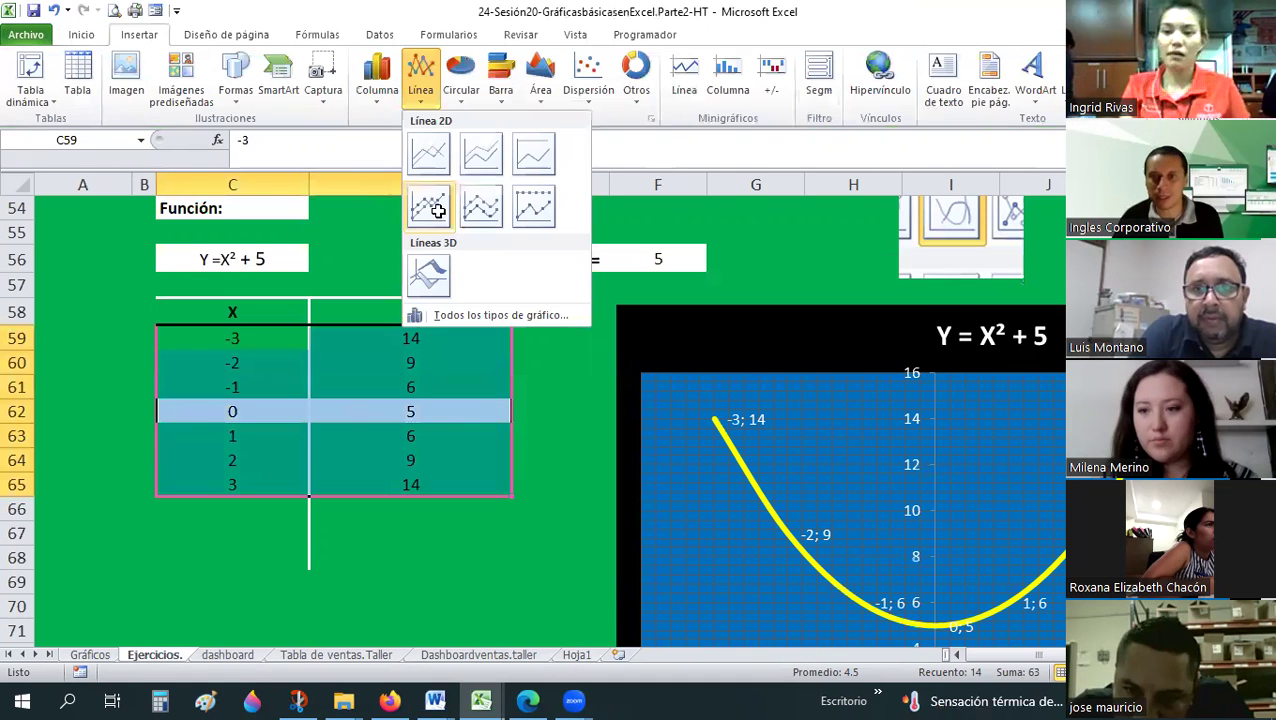
click(428, 205)
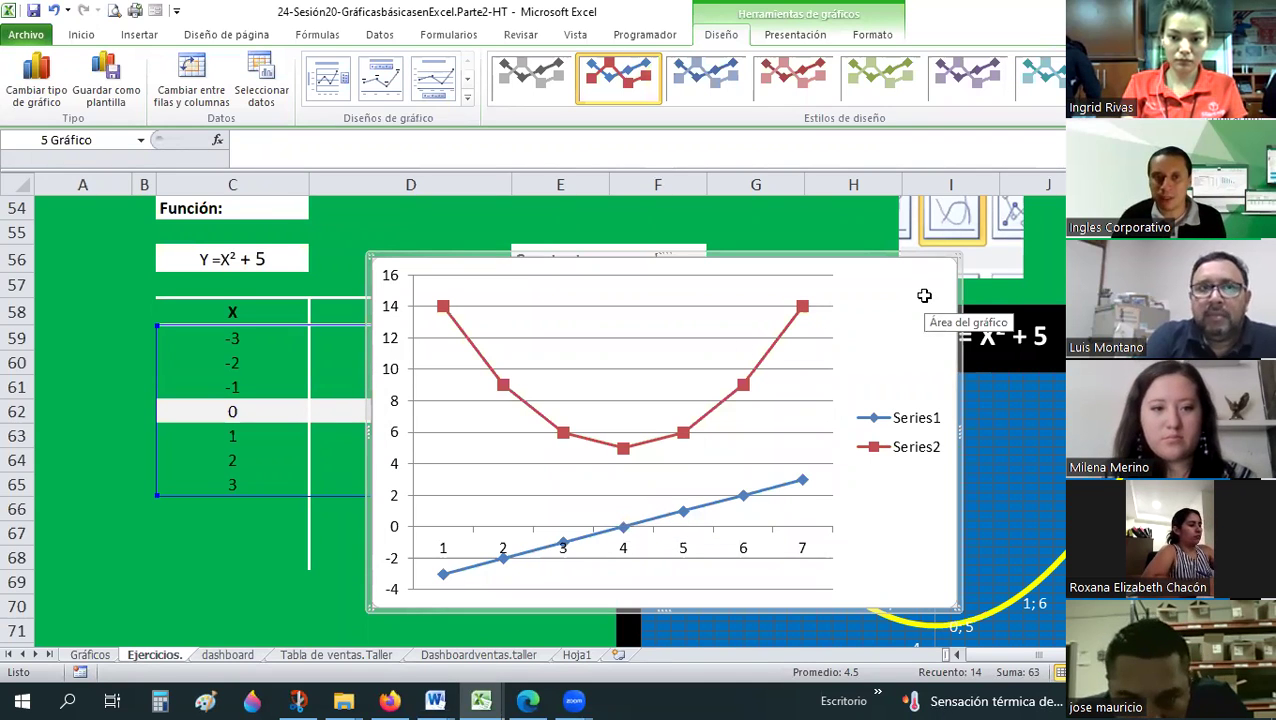
key(Delete)
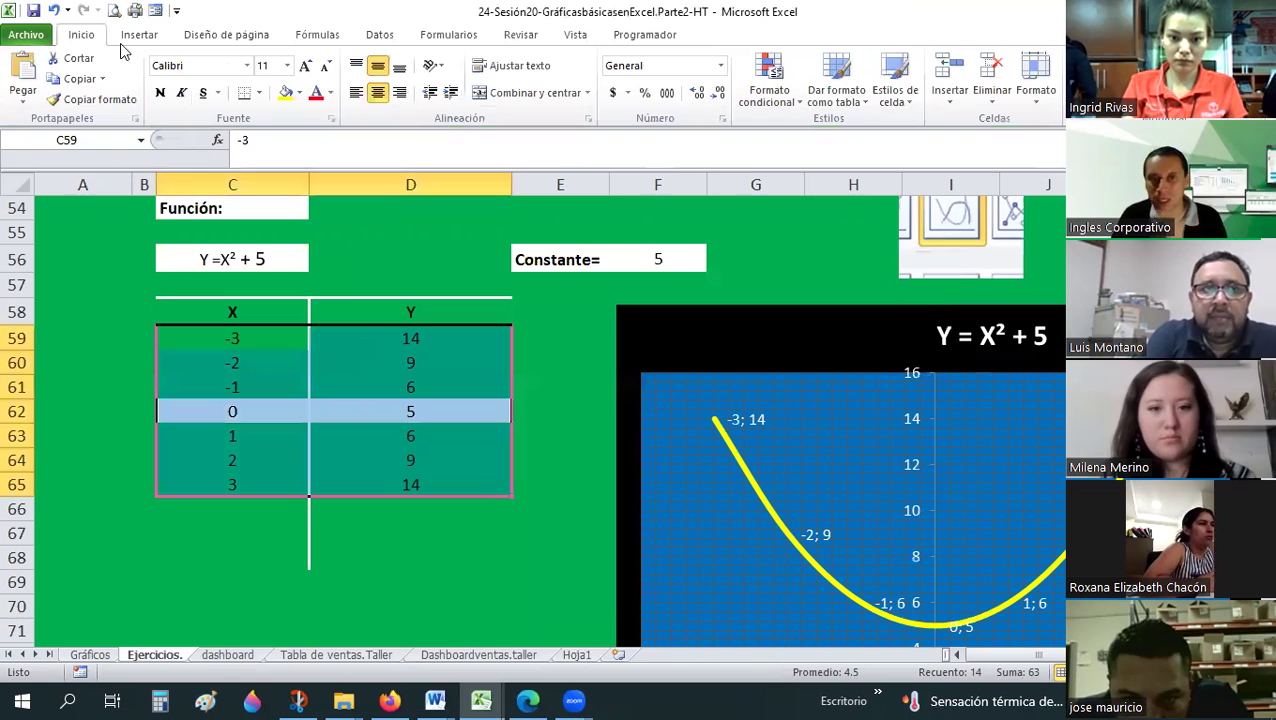
scroll(397, 107, down, 1)
click(377, 80)
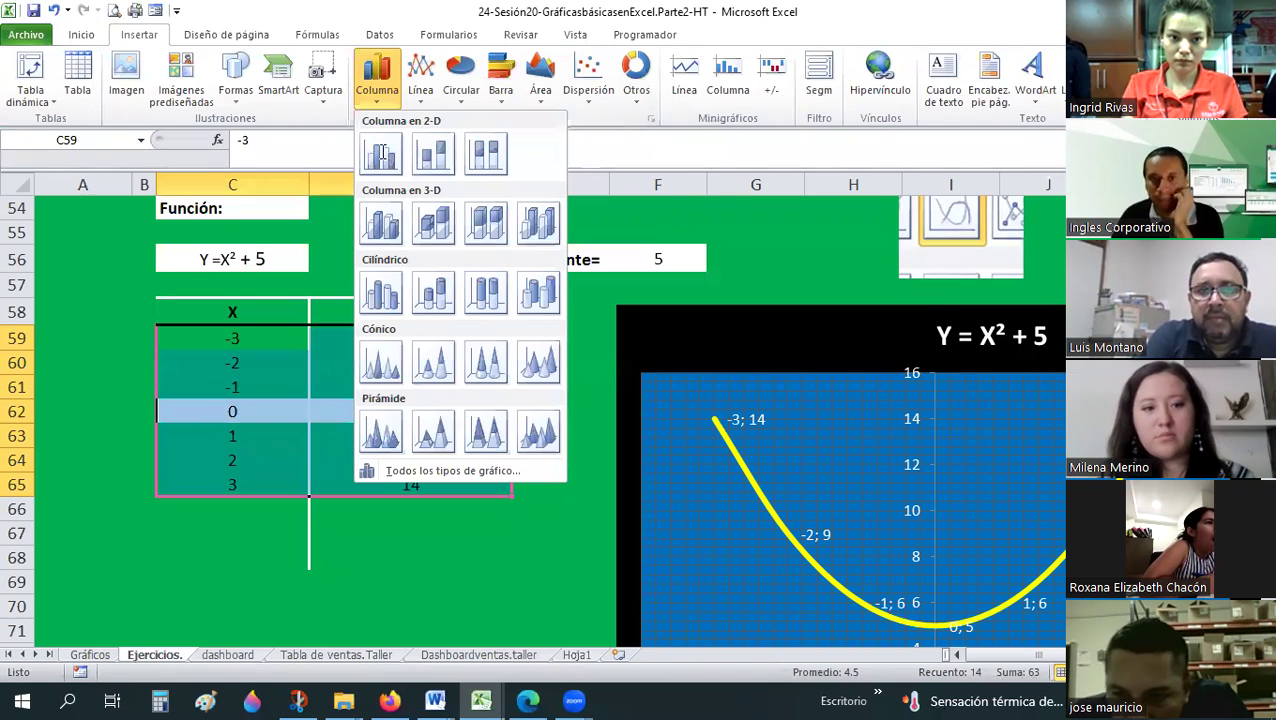
click(381, 153)
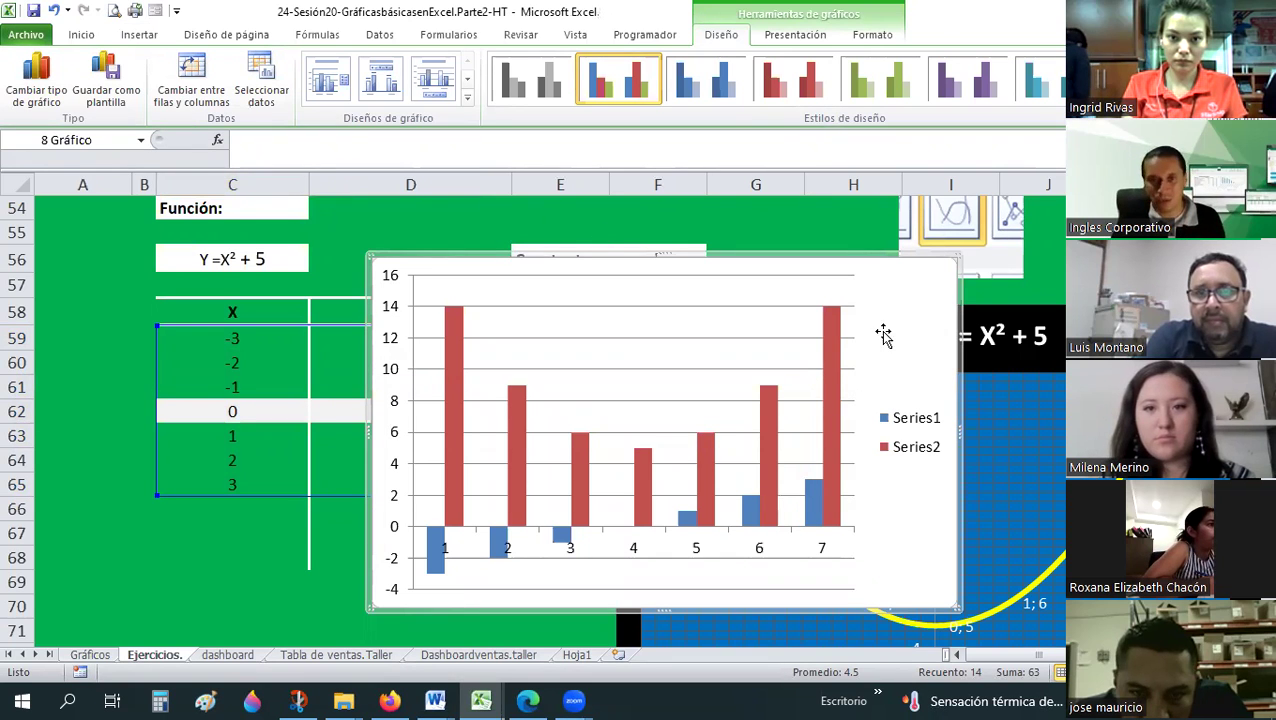
key(Delete)
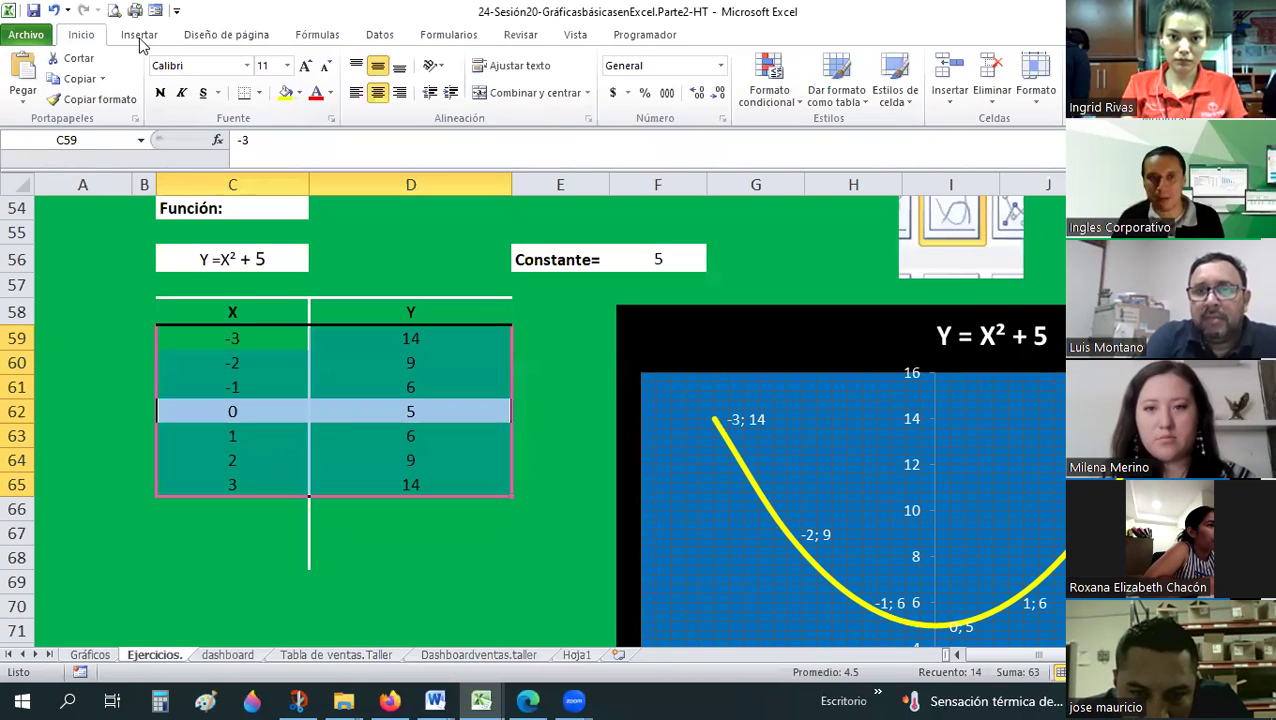
scroll(428, 107, down, 1)
click(428, 105)
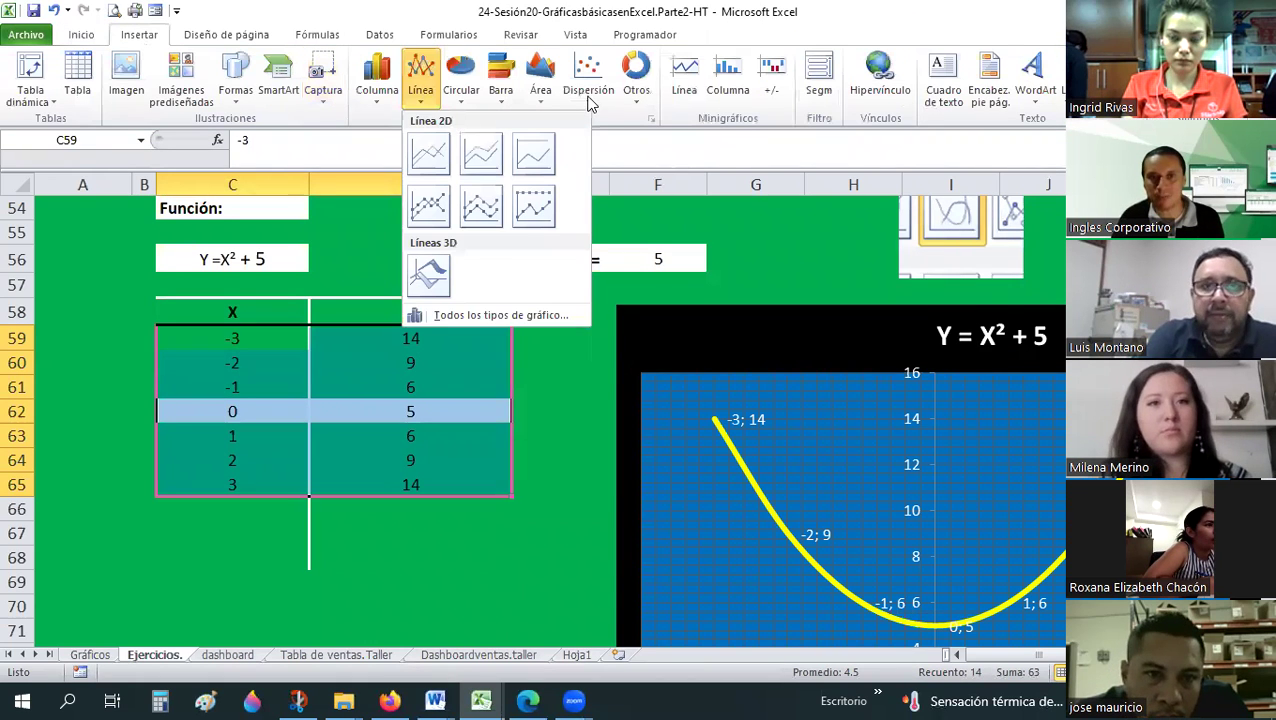
click(590, 95)
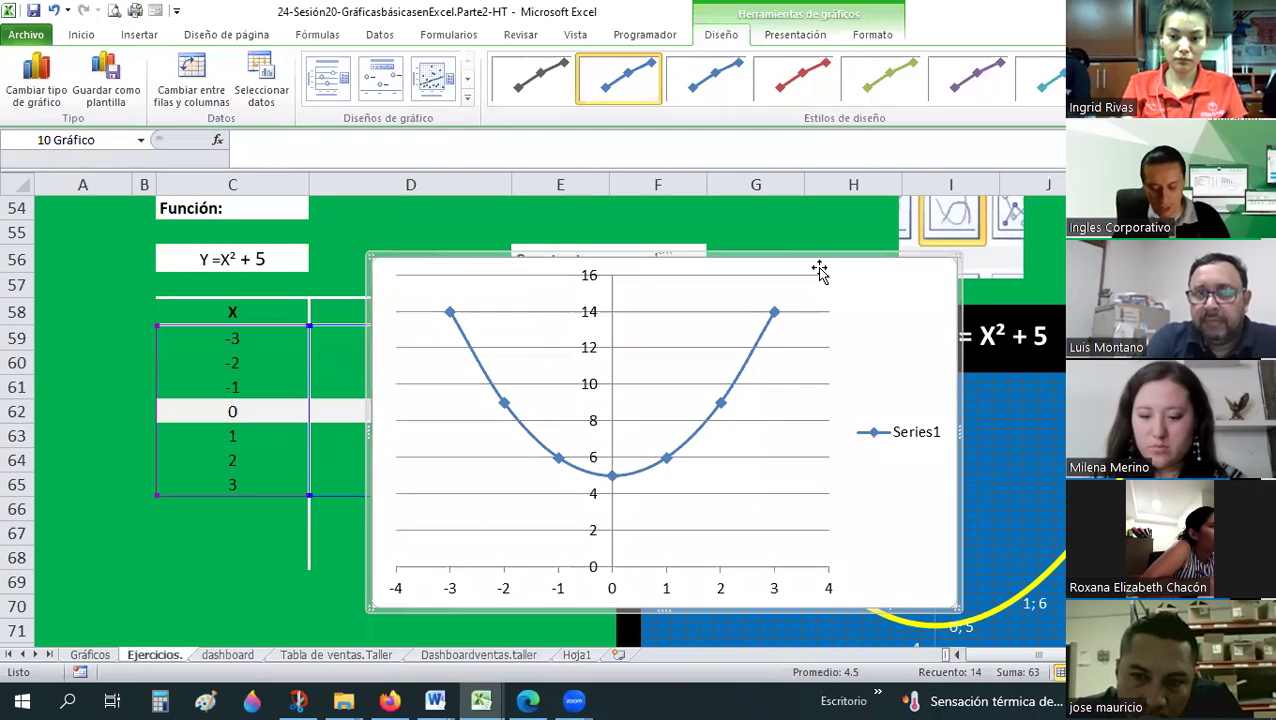
key(Delete)
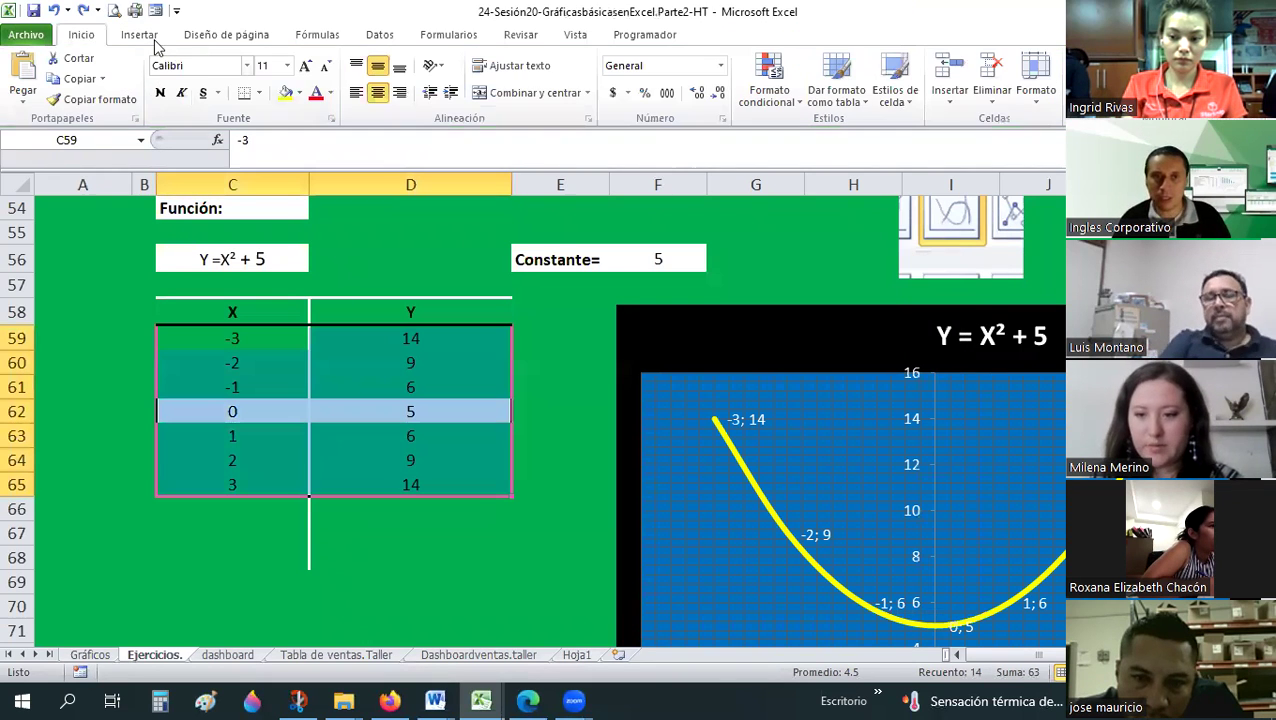
Step: Insert a Dispersión con líneas suavizadas chart of the X/Y values
click(139, 34)
click(588, 80)
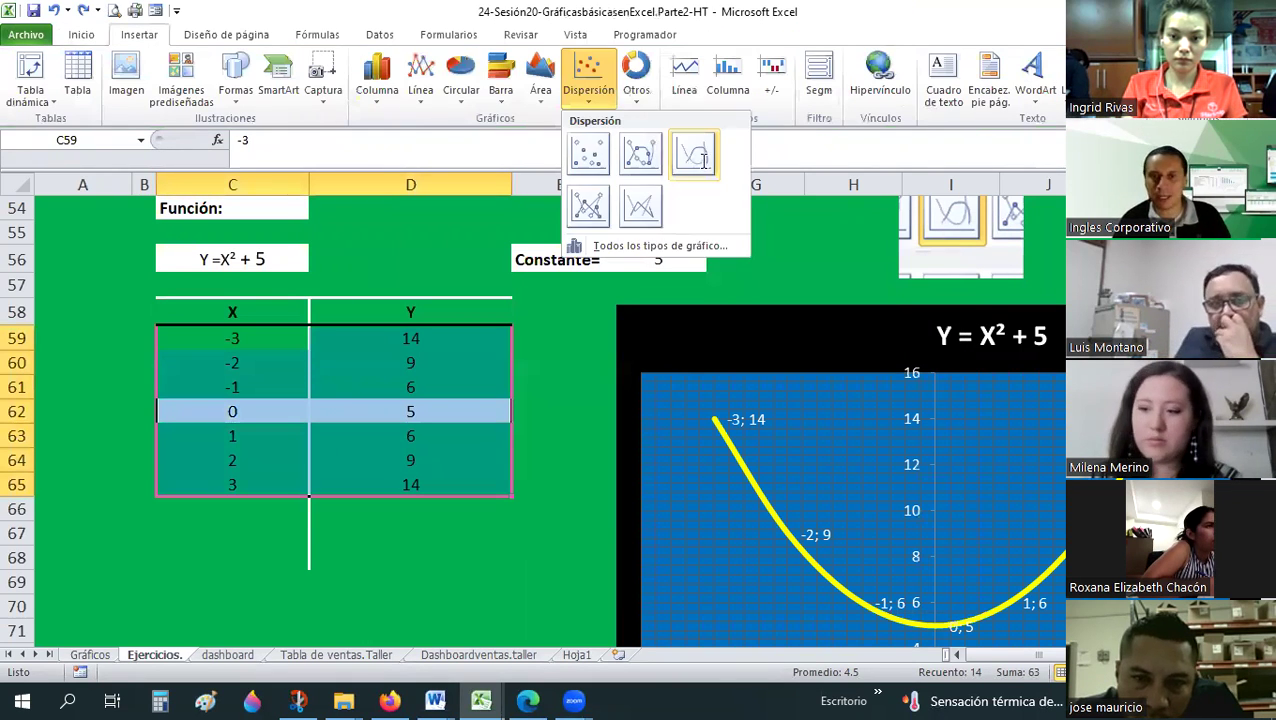
click(694, 155)
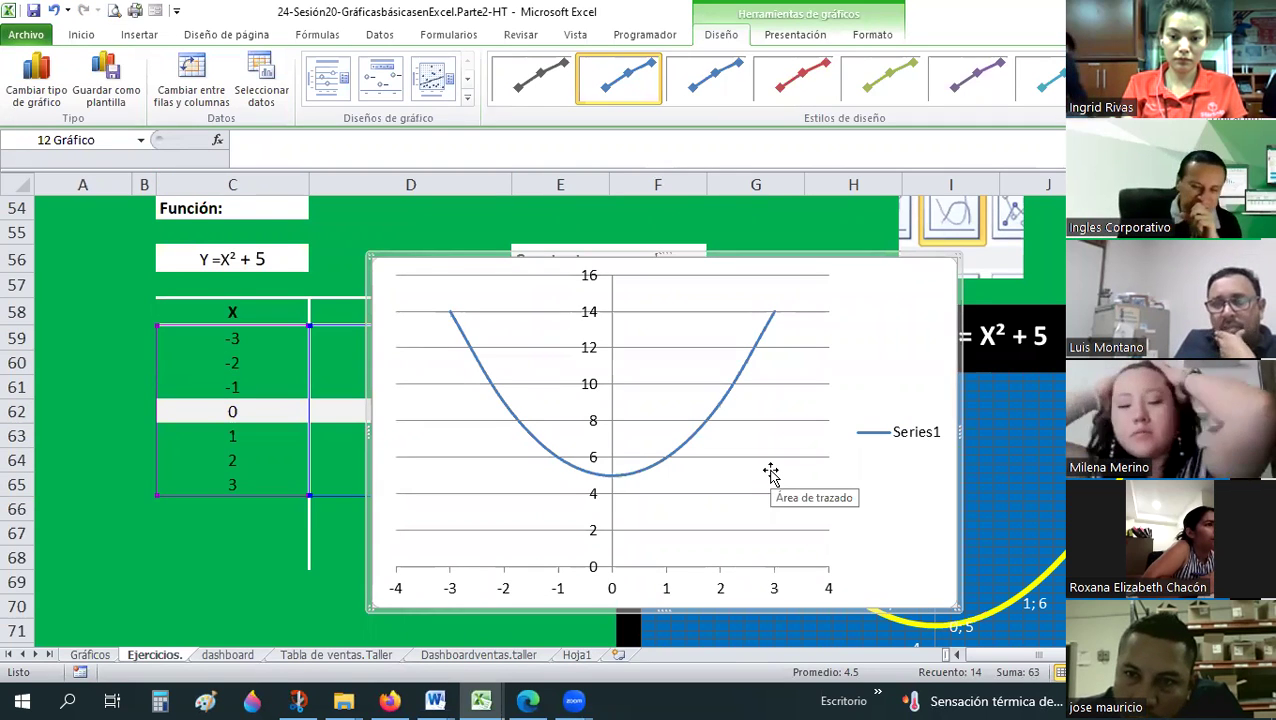
Step: Place the new scatter chart to the right of the yellow parabola chart, slightly lower
drag(900, 302, 1214, 302)
scroll(258, 295, right, 1)
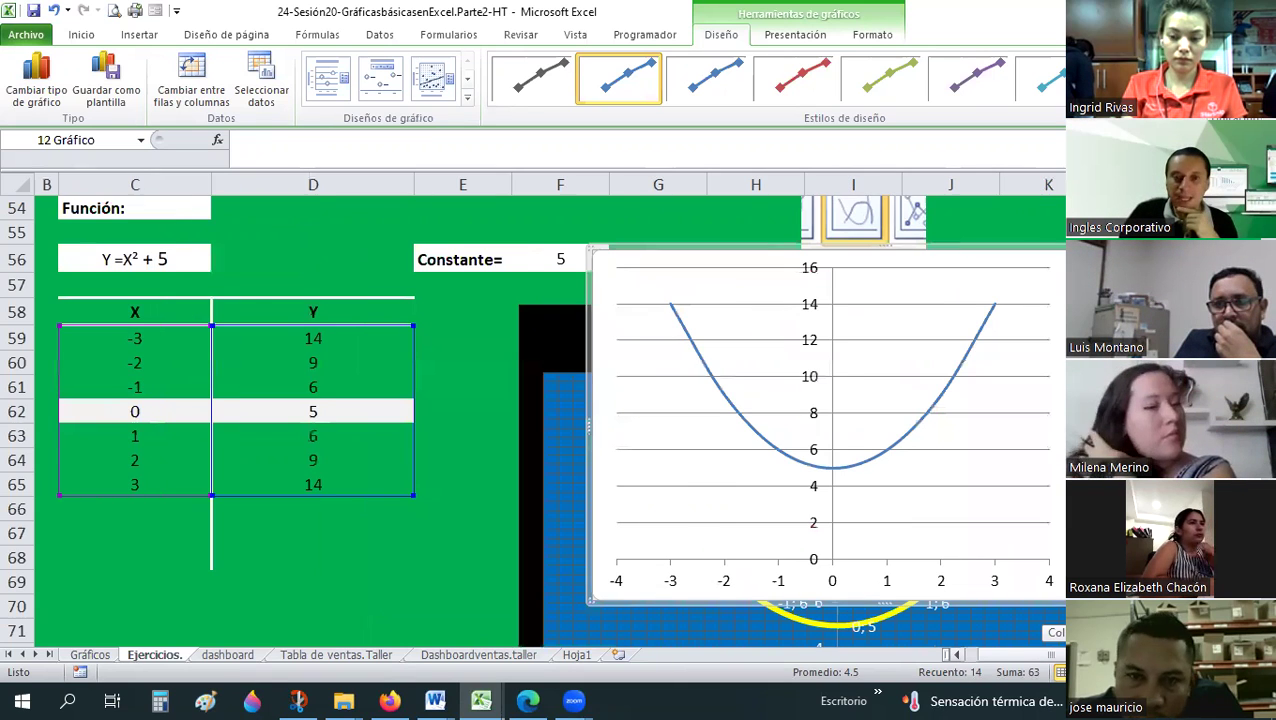
scroll(258, 295, right, 8)
drag(983, 419, 984, 350)
scroll(1040, 415, down, 3)
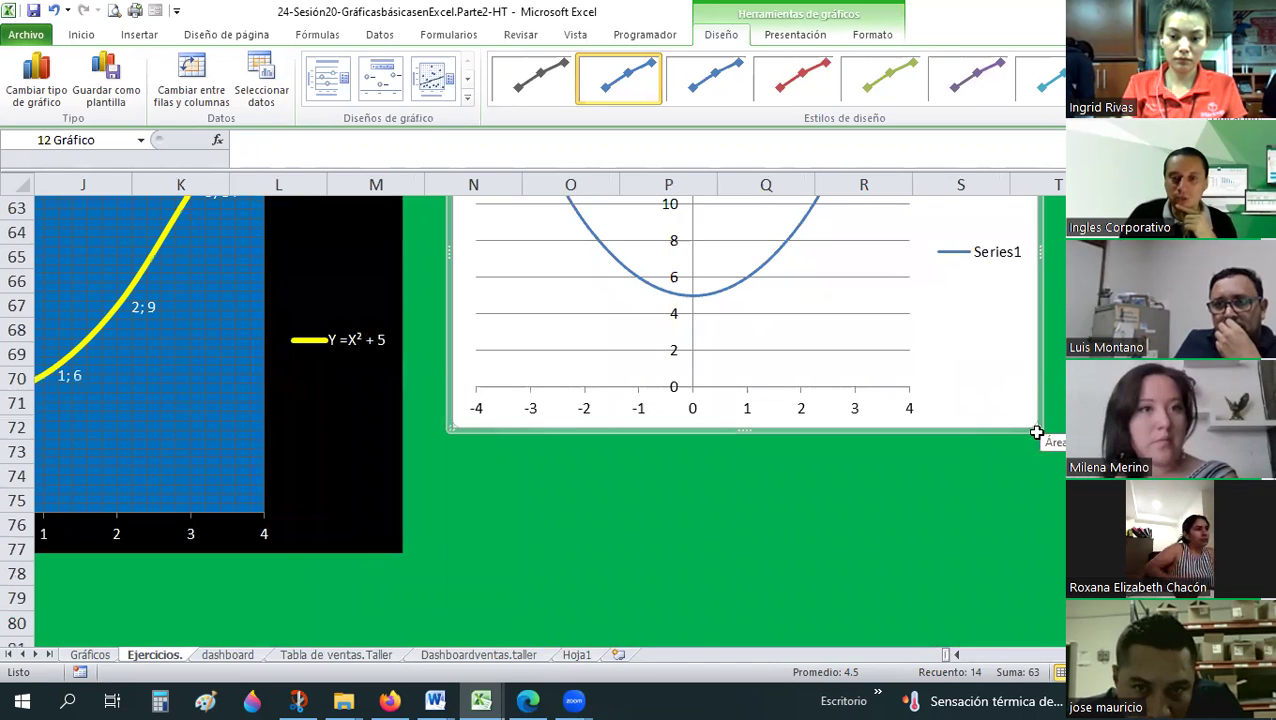
click(1032, 432)
click(1030, 422)
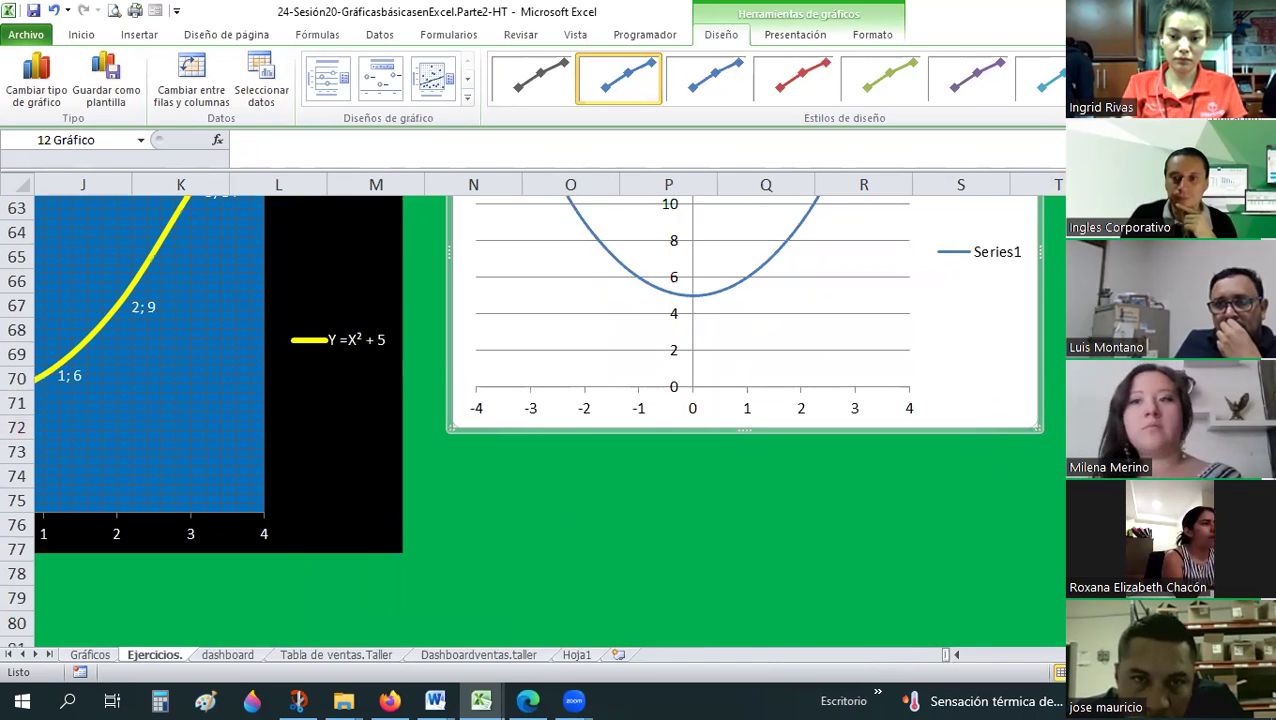
drag(993, 299, 998, 421)
scroll(998, 421, up, 3)
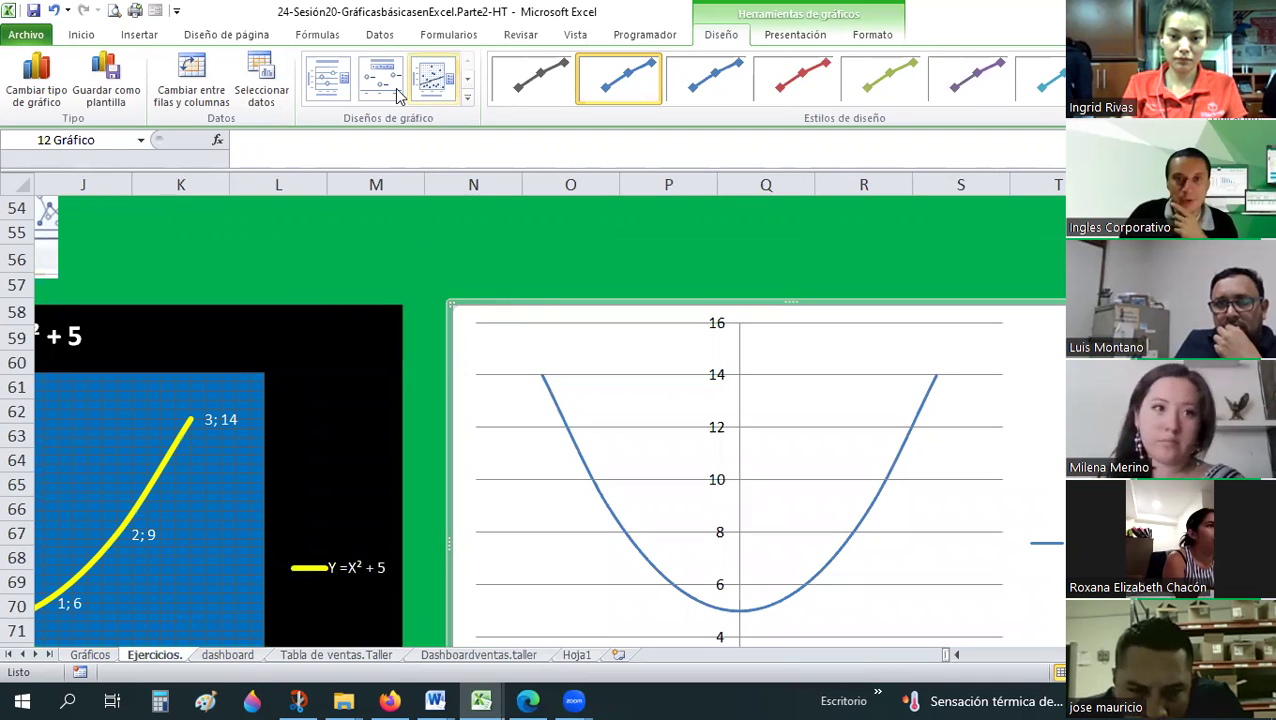
Step: Apply the chart layout with a 'Título del gráfico' title and x; y labels on every point, then select the title
click(467, 97)
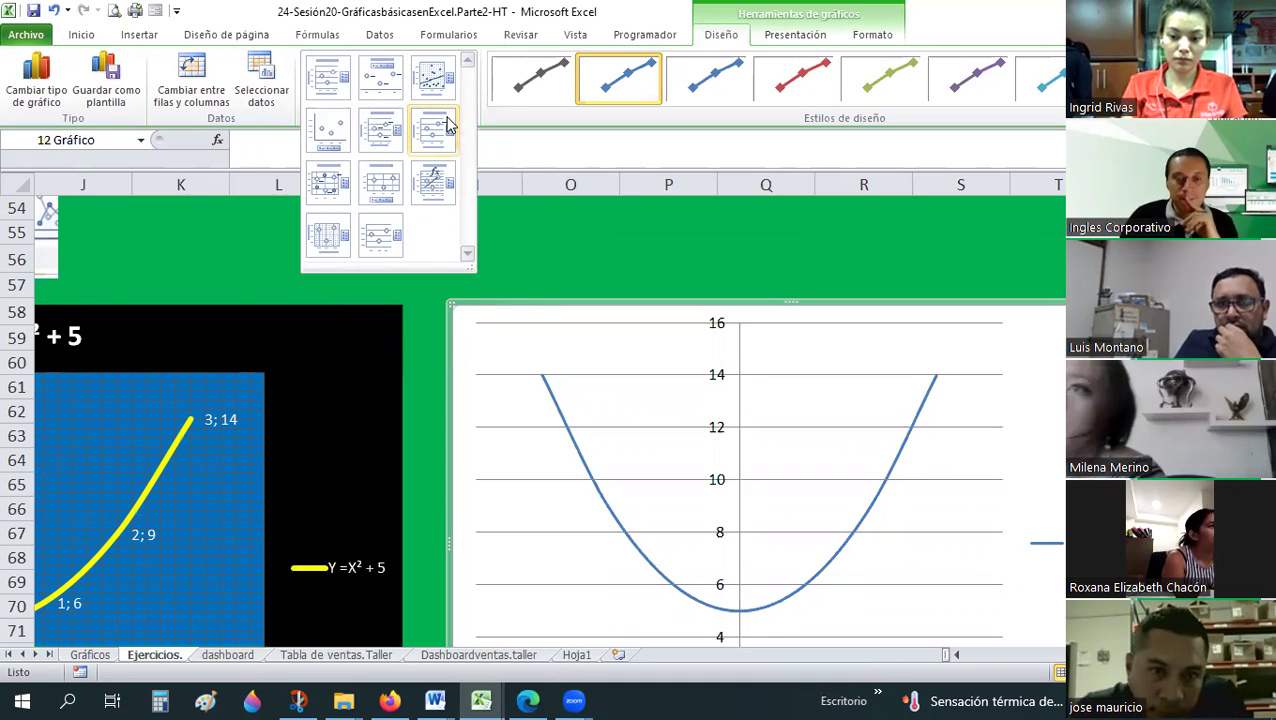
click(385, 229)
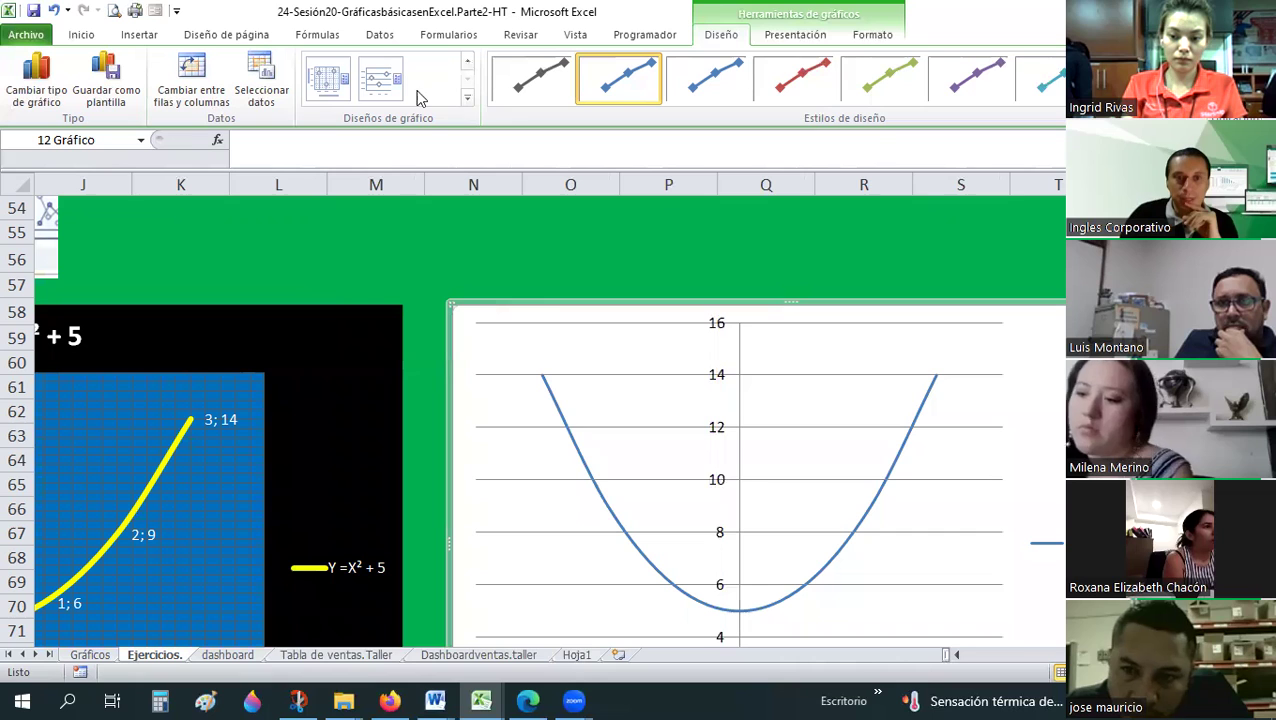
click(338, 97)
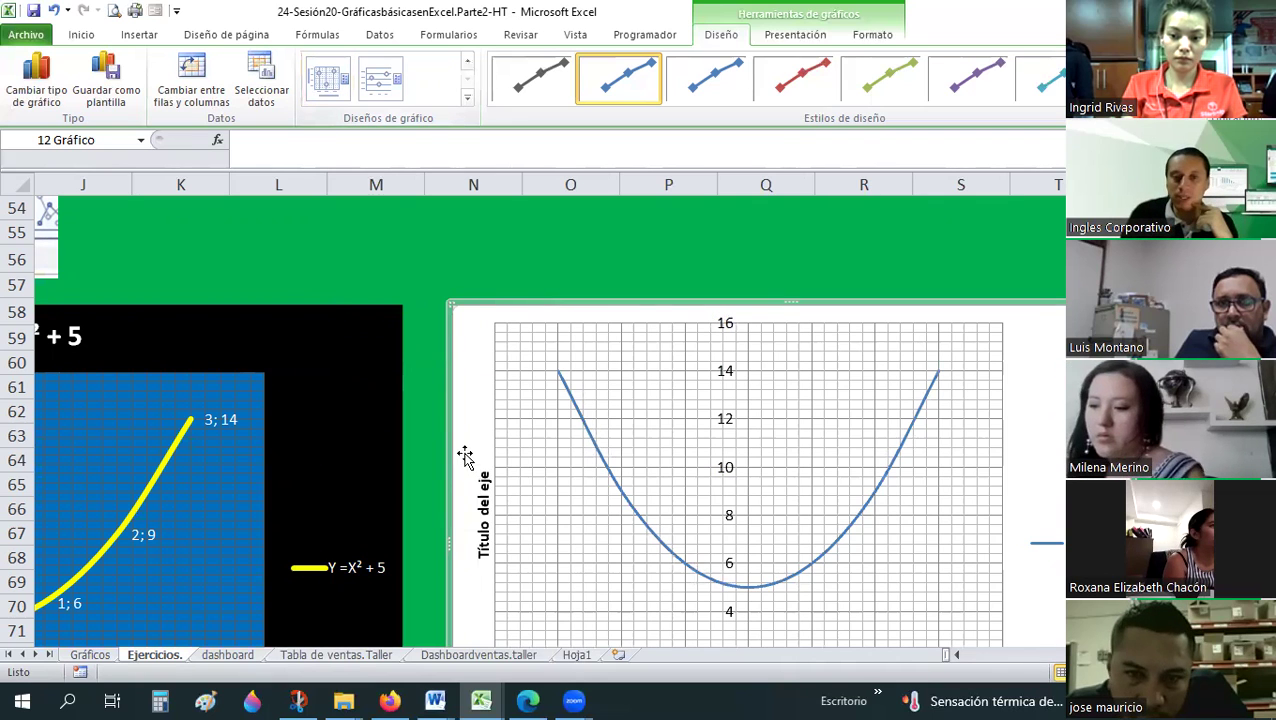
scroll(472, 340, down, 3)
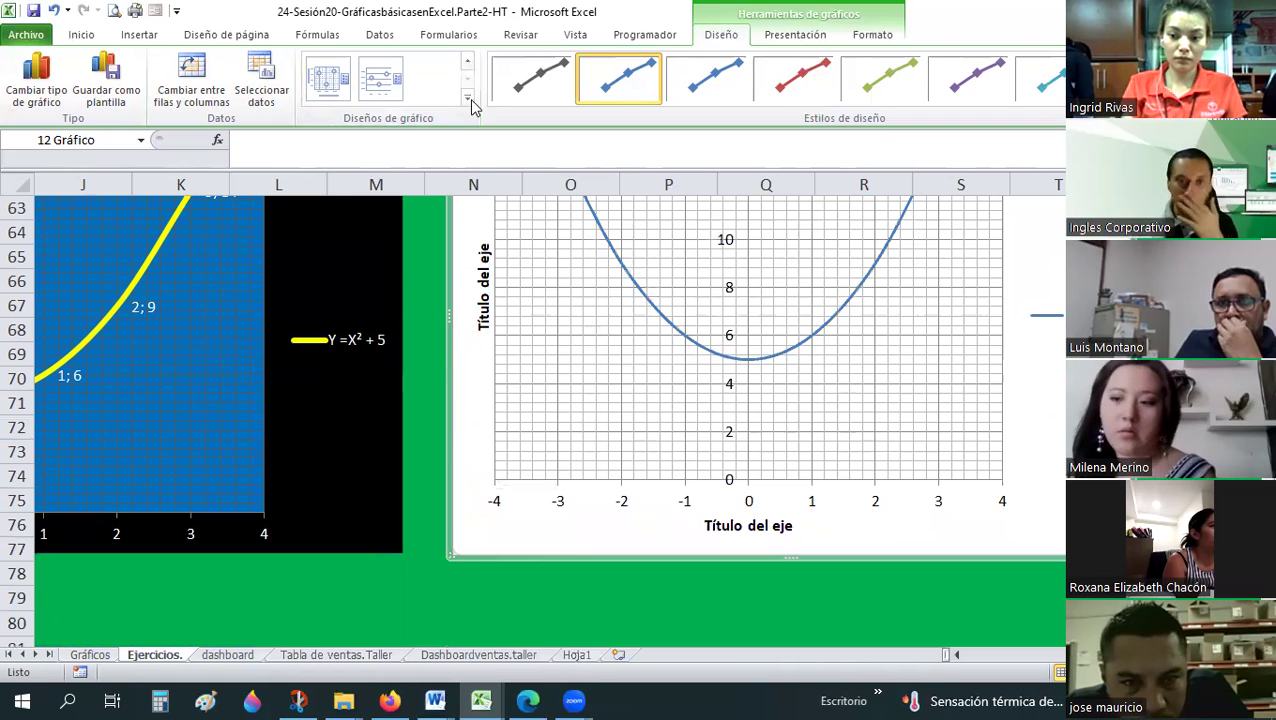
click(323, 200)
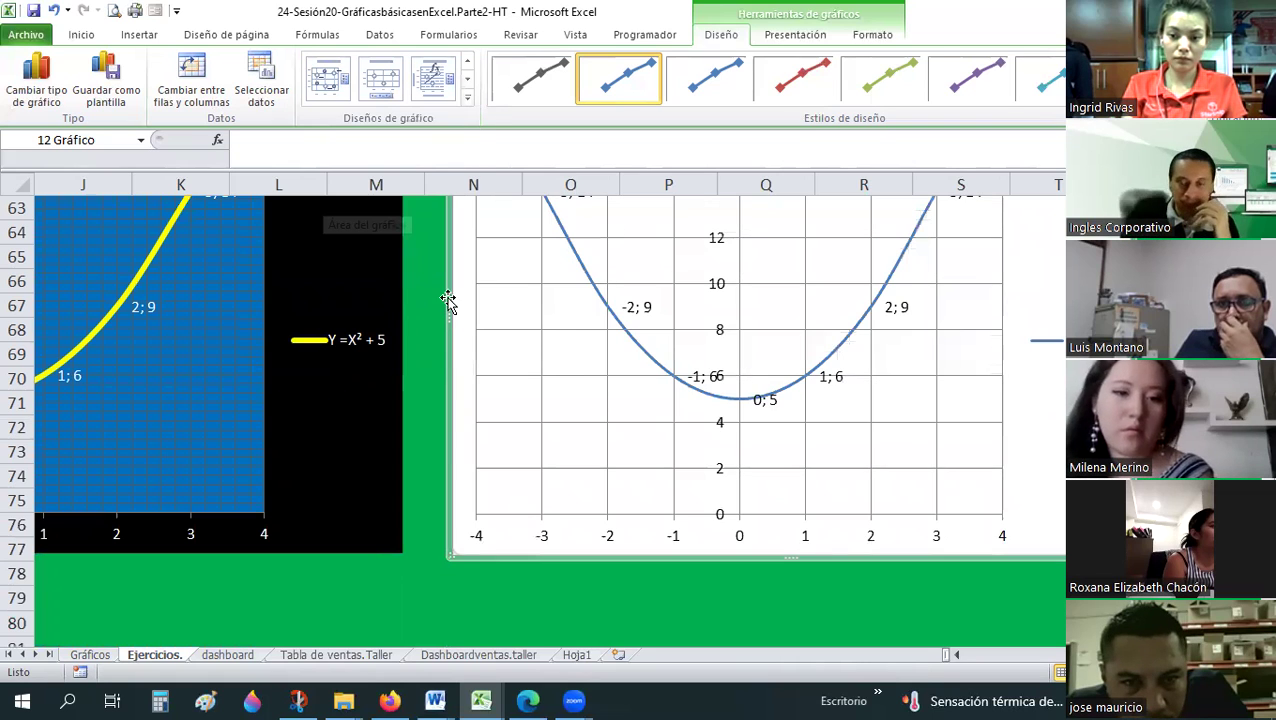
scroll(690, 375, up, 2)
scroll(630, 413, down, 1)
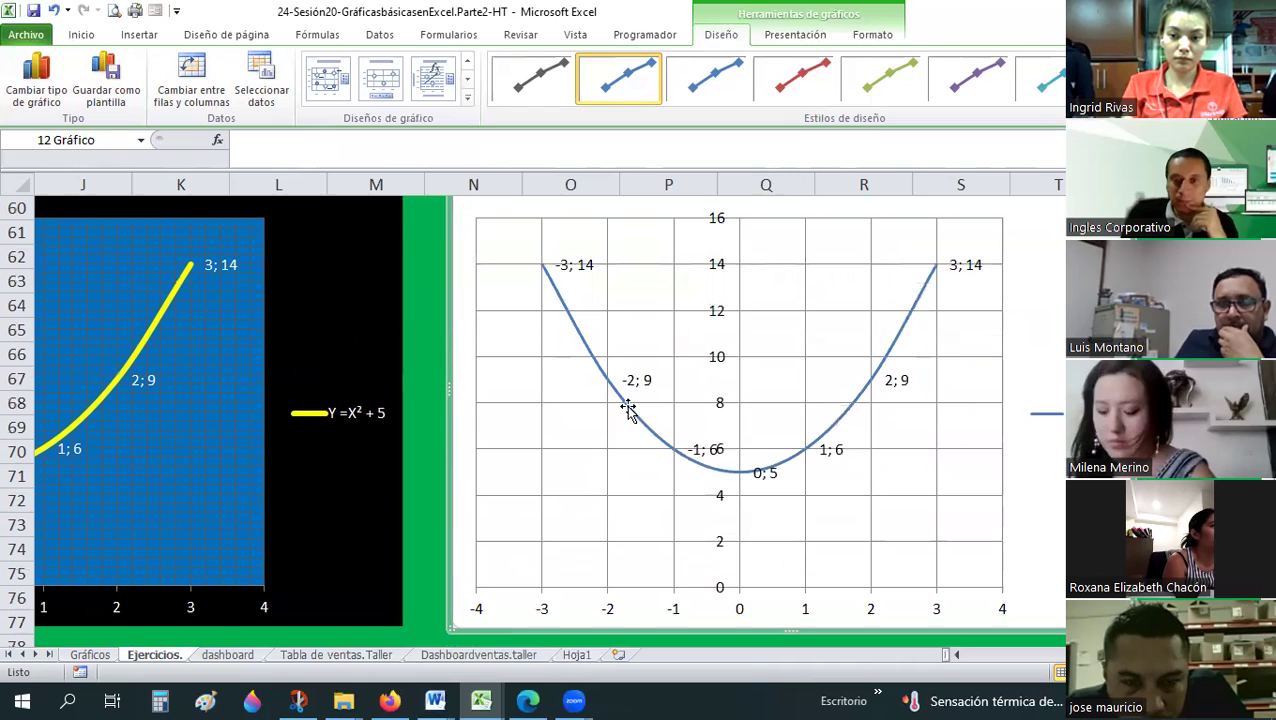
mouse_move(630, 413)
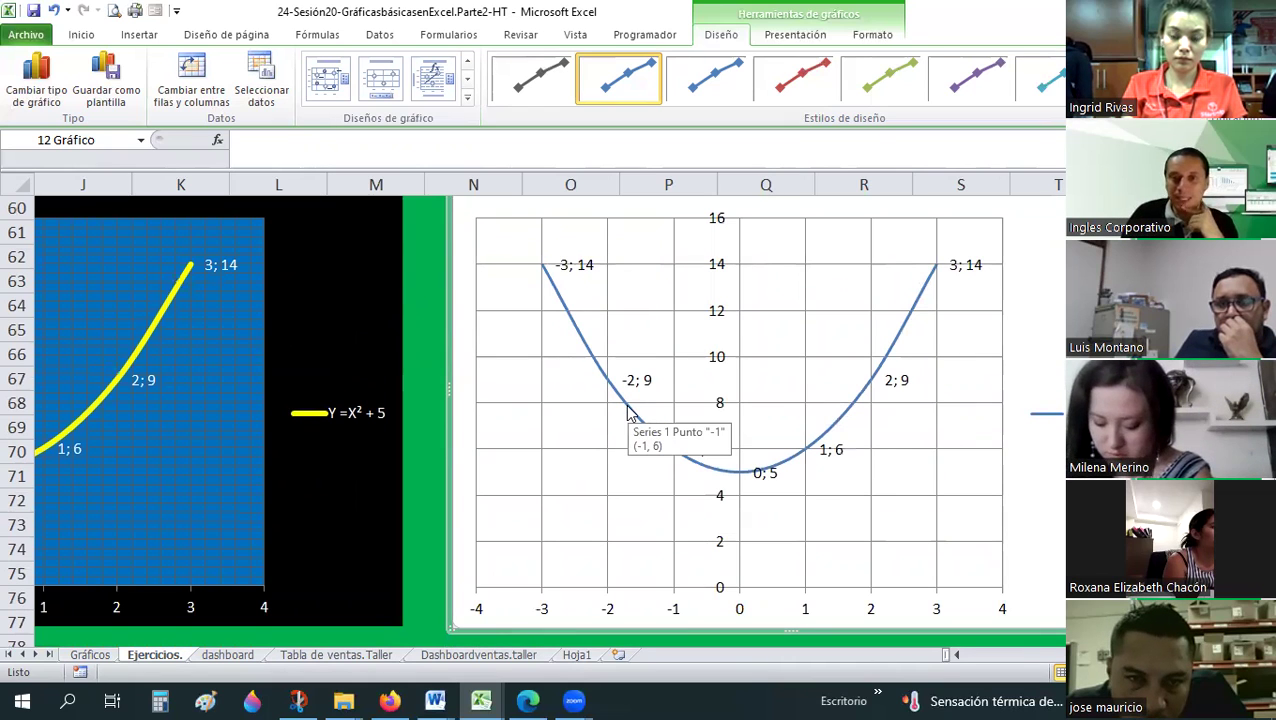
scroll(628, 408, up, 1)
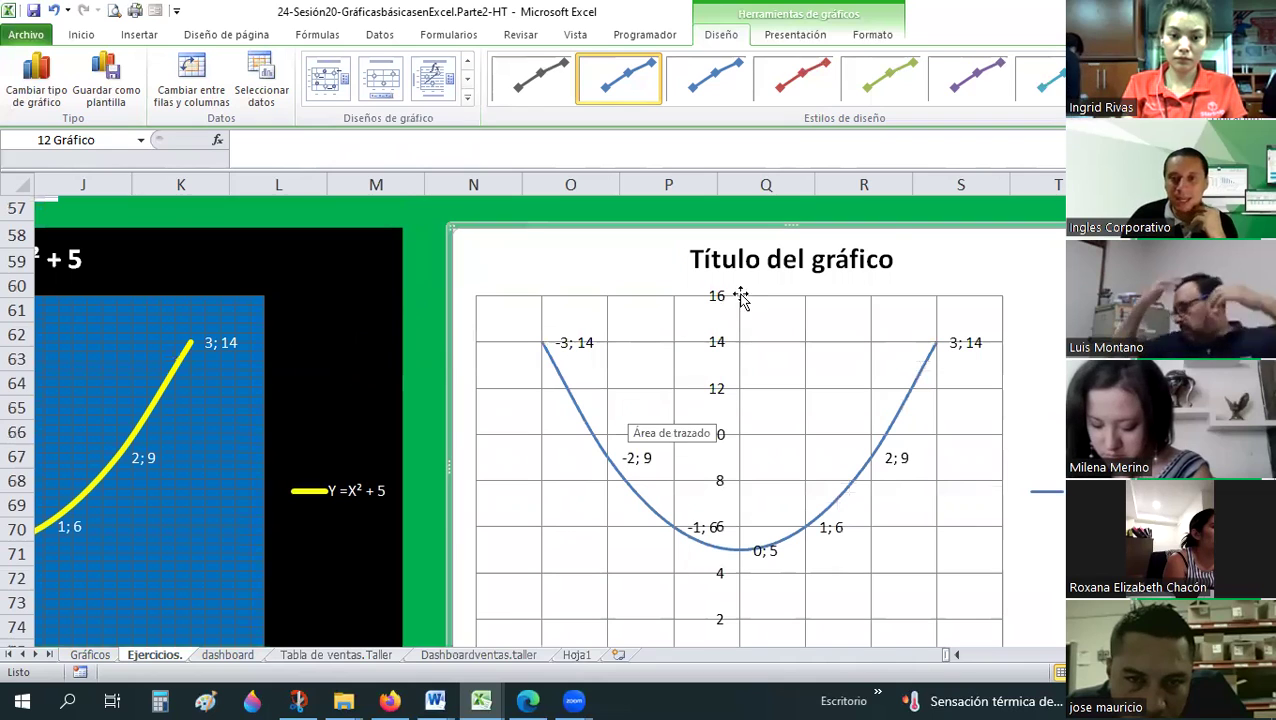
click(735, 257)
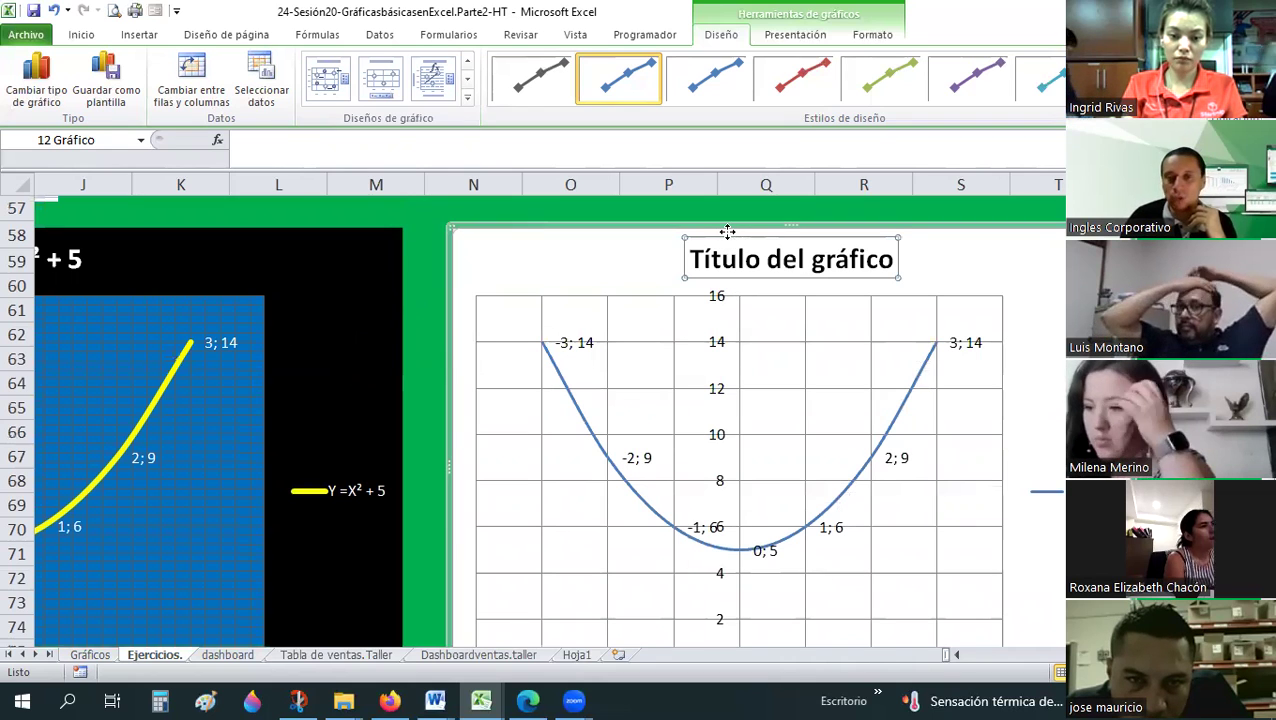
Step: Delete the 'Título del gráfico' placeholder from the second parabola chart
click(731, 235)
click(733, 238)
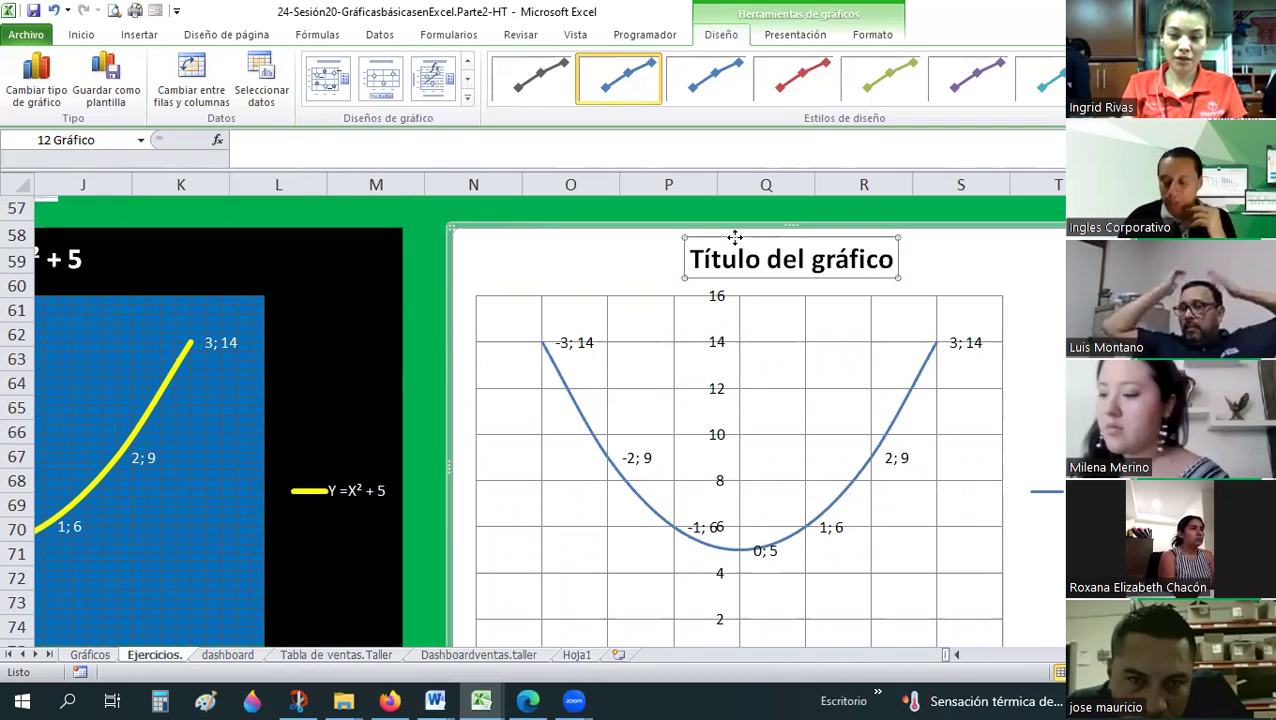
key(Delete)
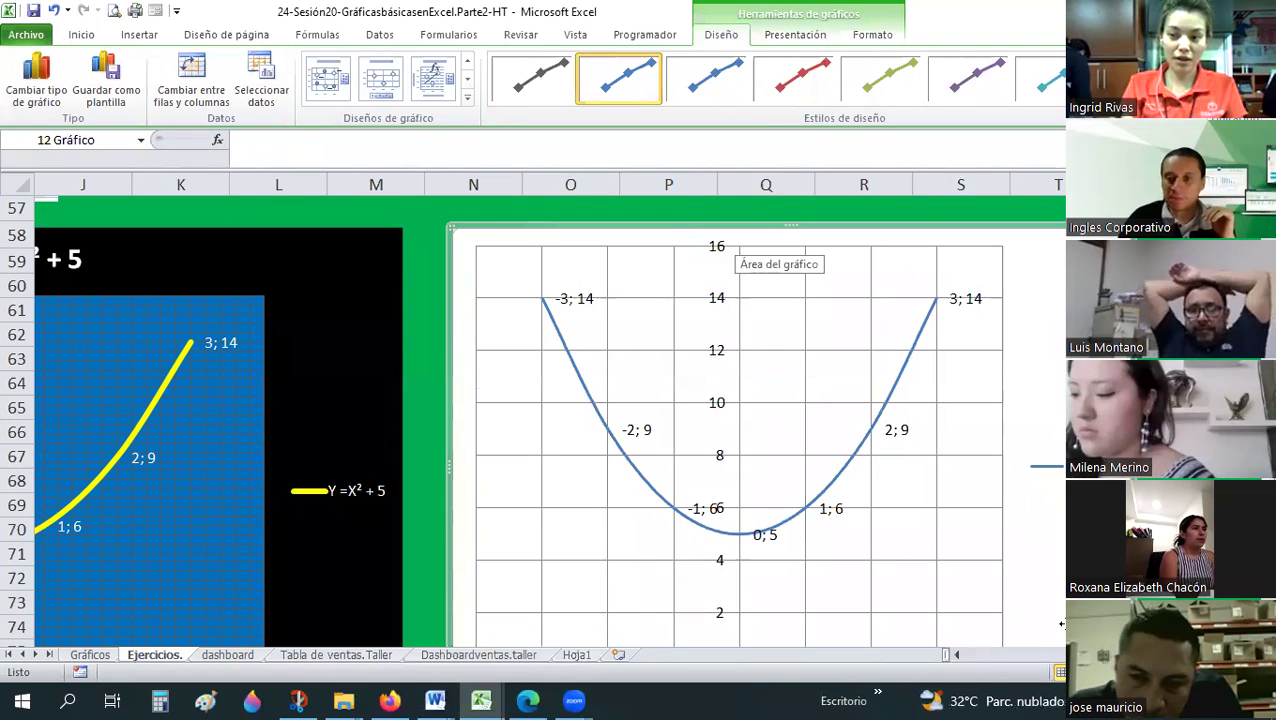
scroll(530, 339, left, 5)
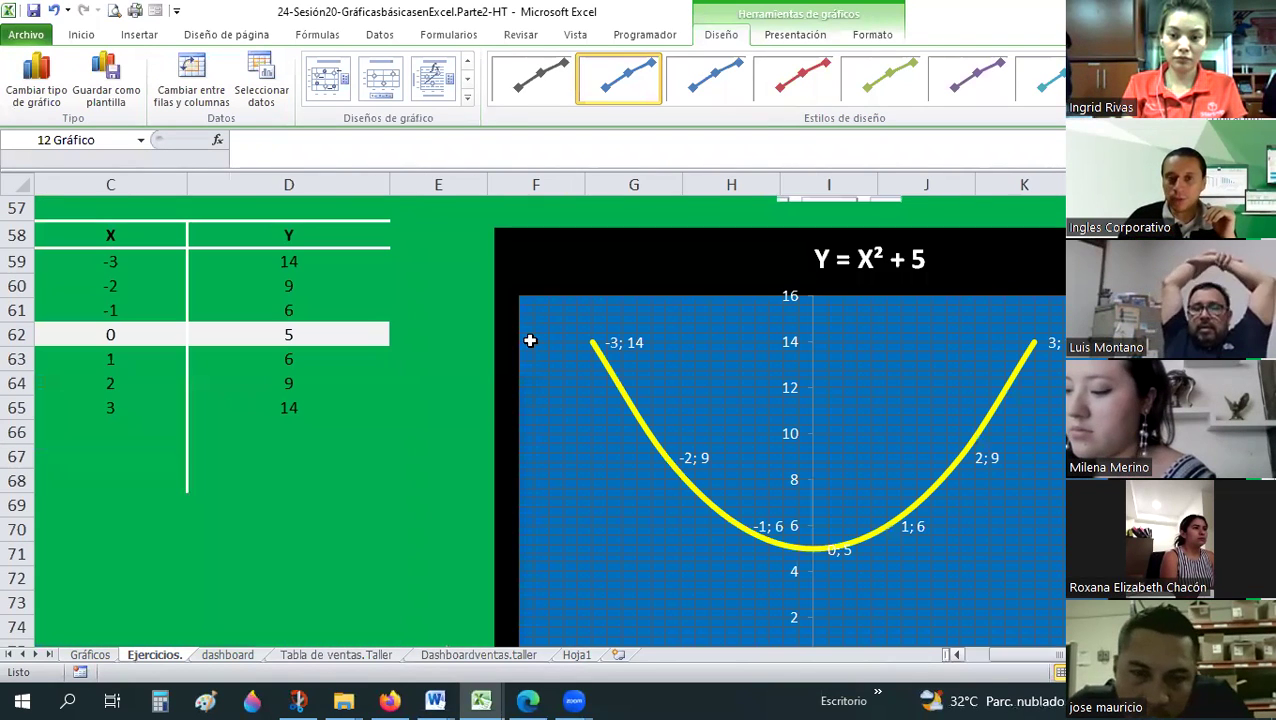
scroll(558, 345, up, 2)
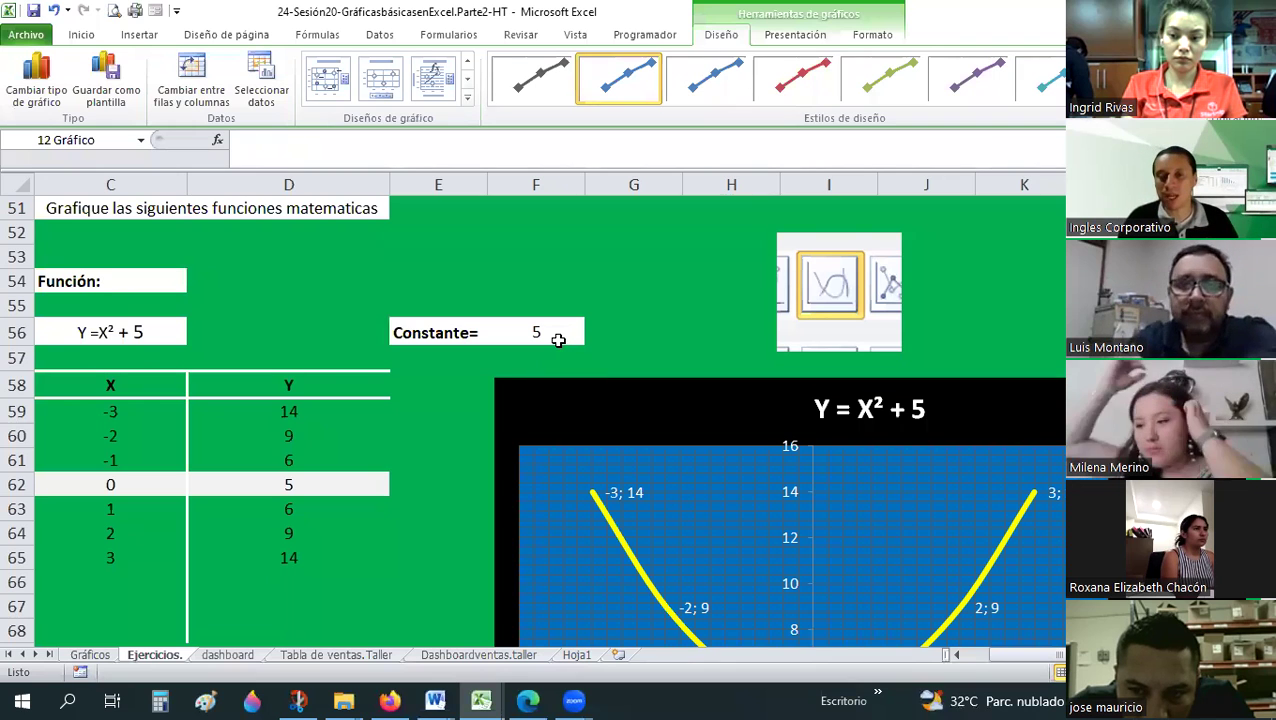
scroll(558, 341, down, 1)
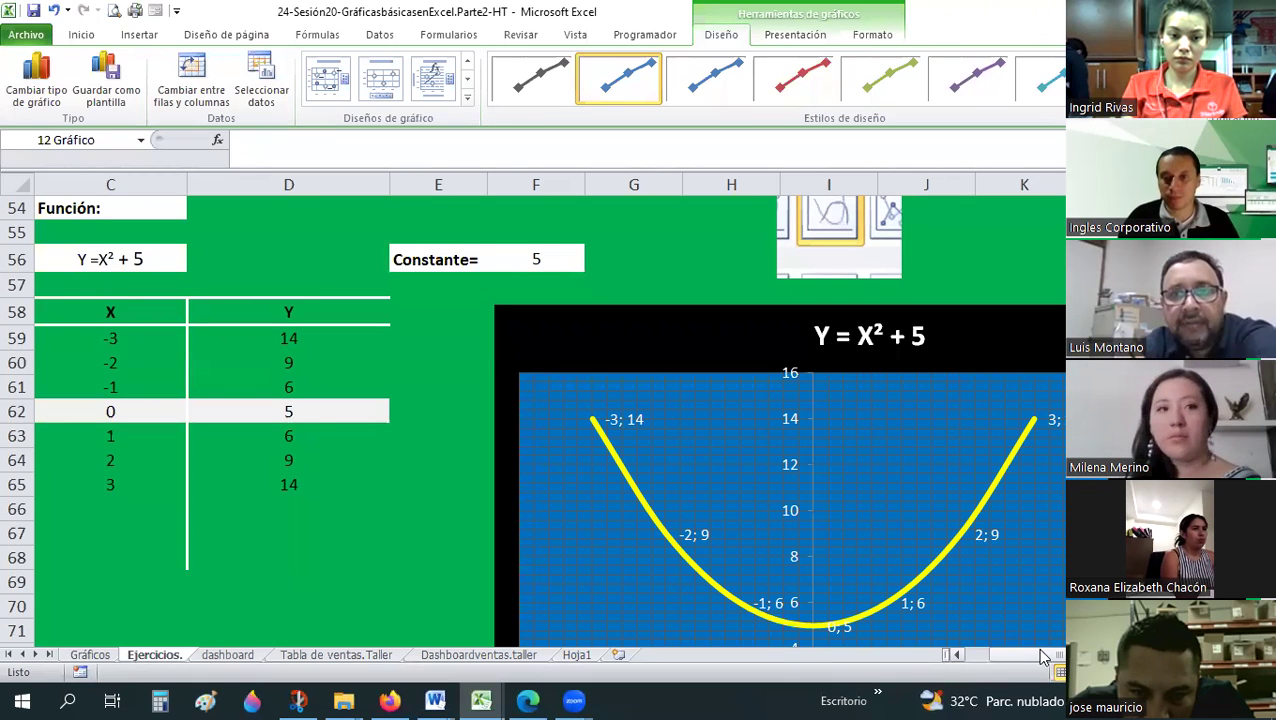
drag(1054, 656, 1066, 656)
scroll(550, 420, down, 1)
Step: Apply the dark chart style with a blue line to the parabola chart
click(1163, 97)
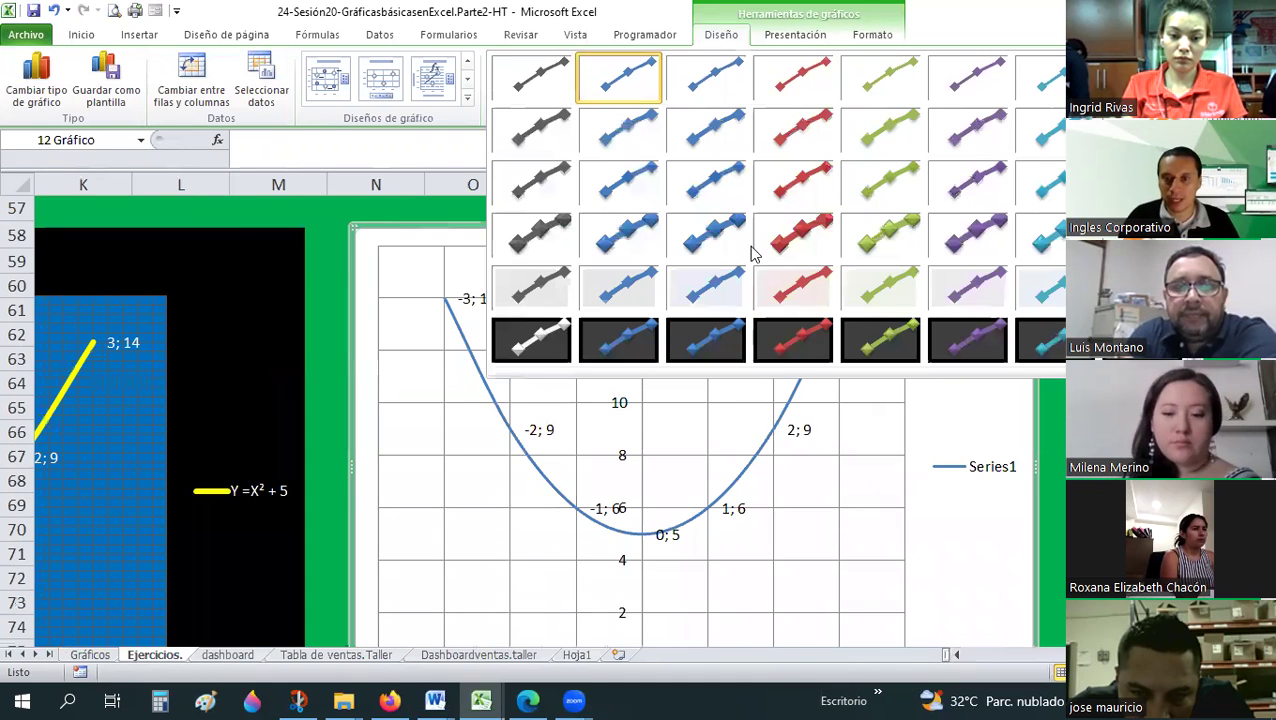
click(621, 352)
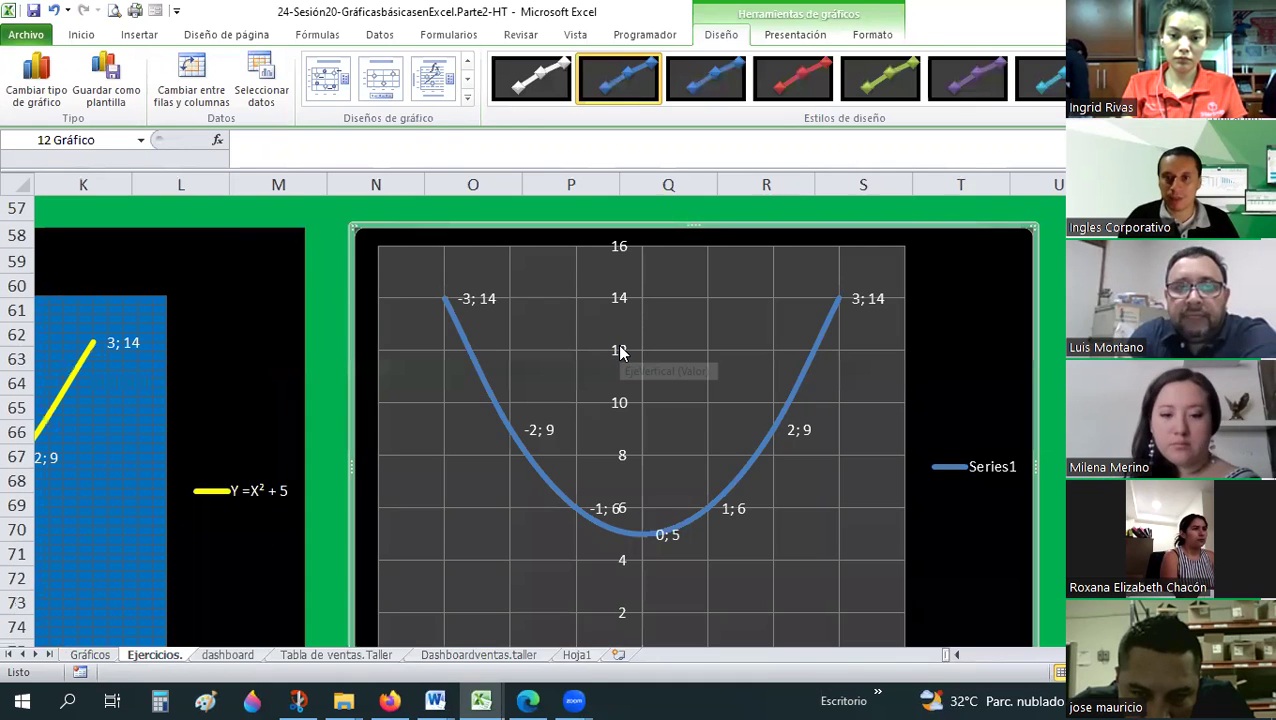
scroll(621, 352, down, 1)
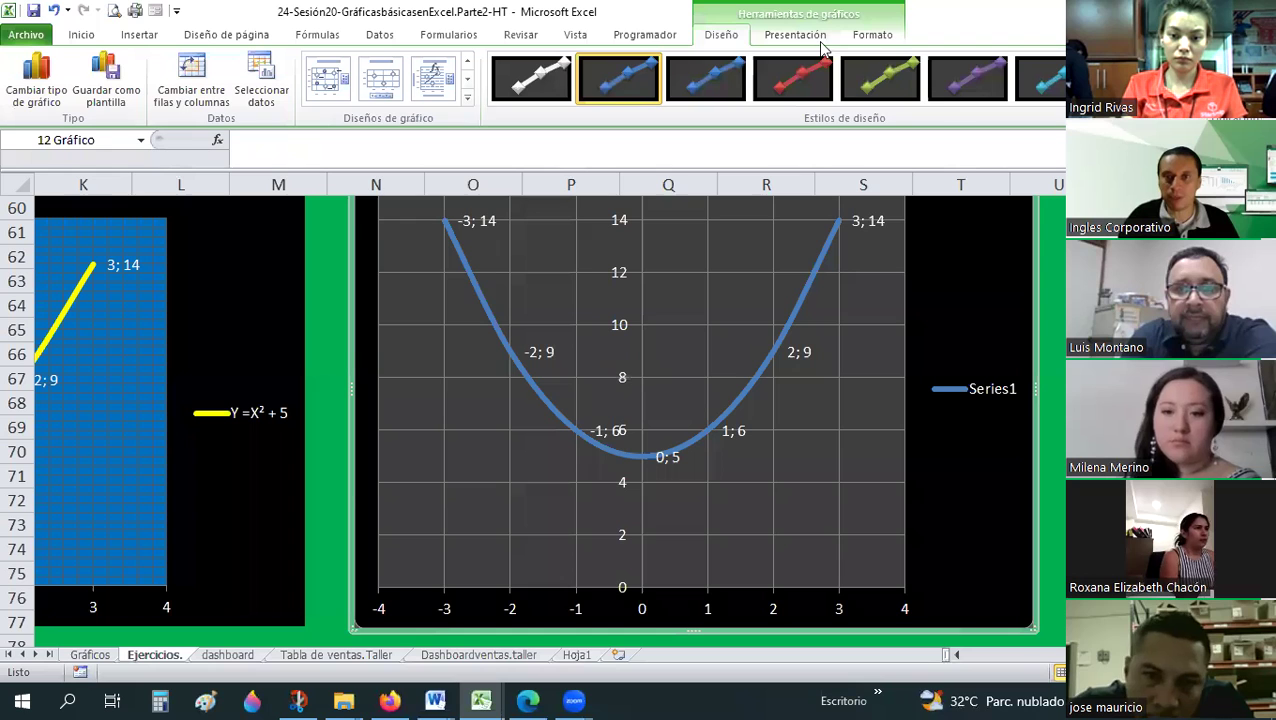
Step: Fill both the chart area and the plot area with navy
click(872, 34)
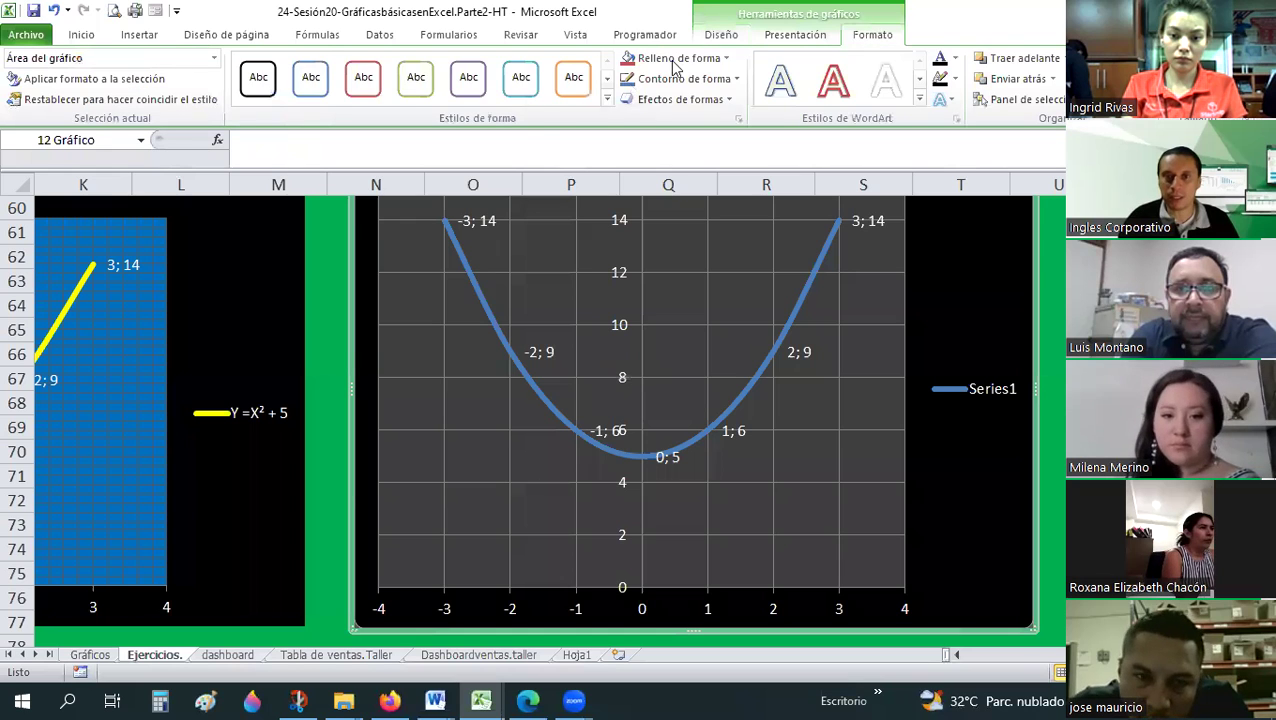
click(724, 58)
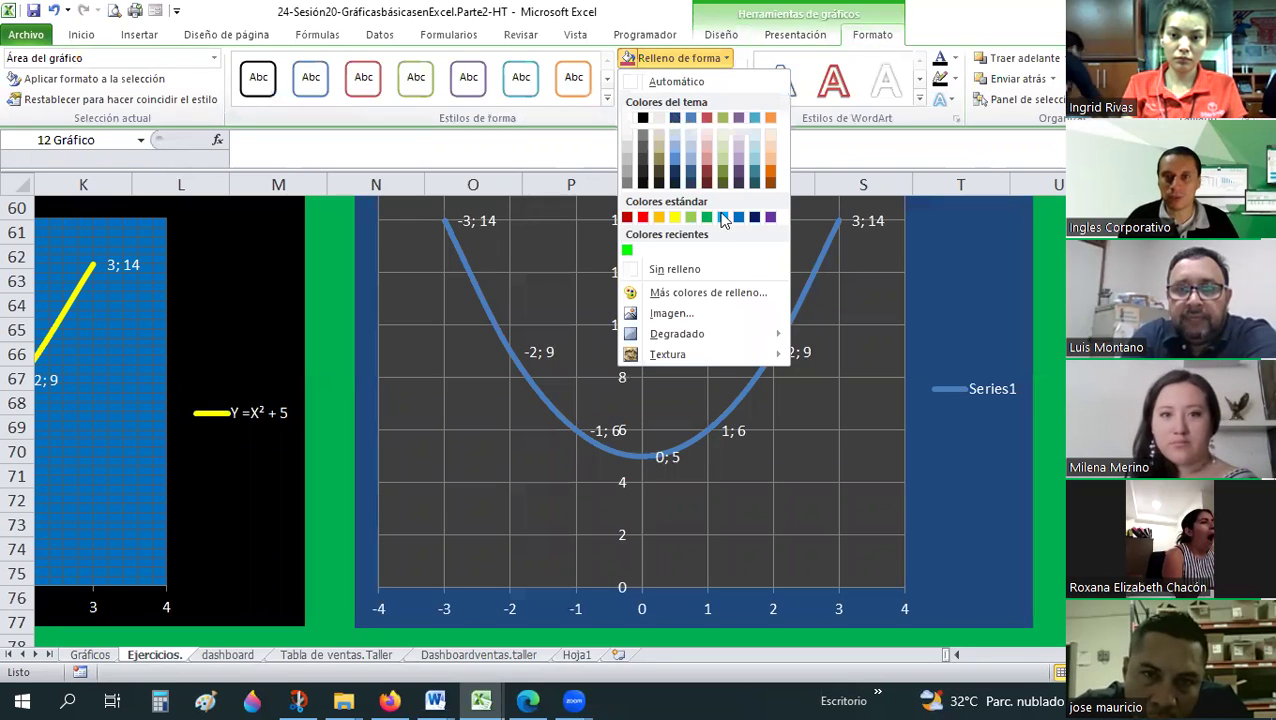
click(887, 390)
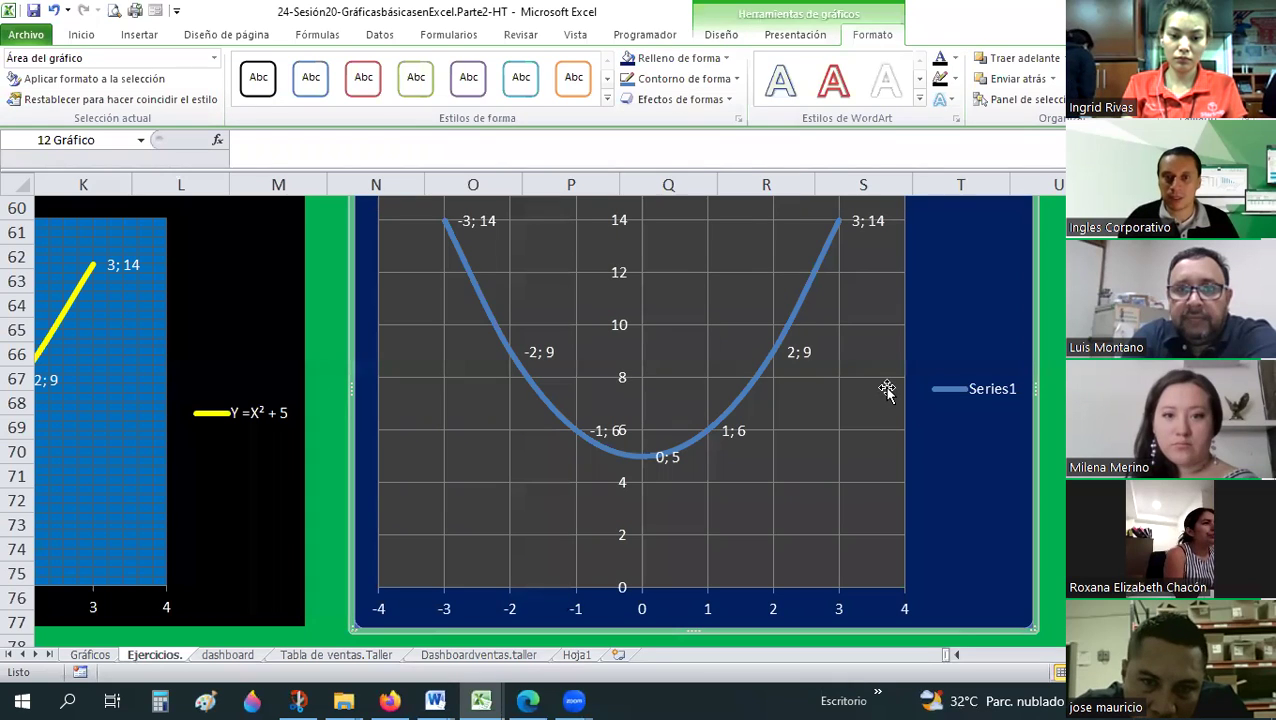
click(628, 60)
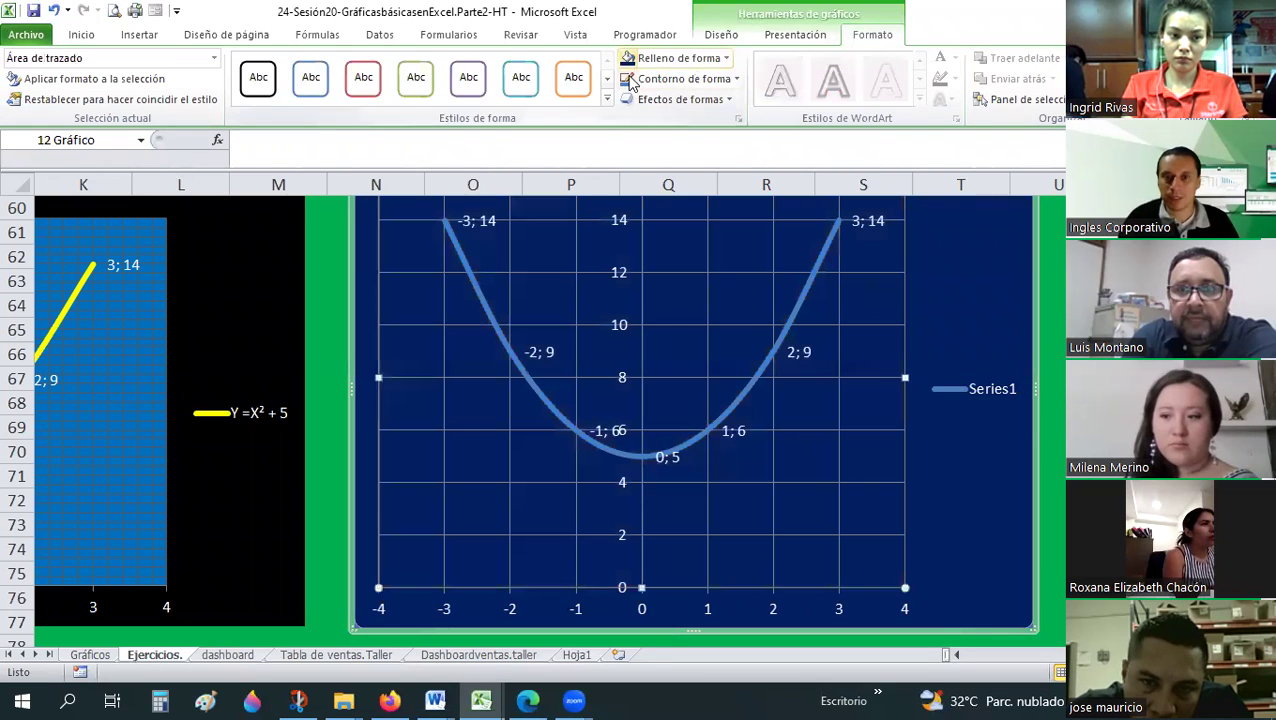
key(Escape)
scroll(811, 449, up, 1)
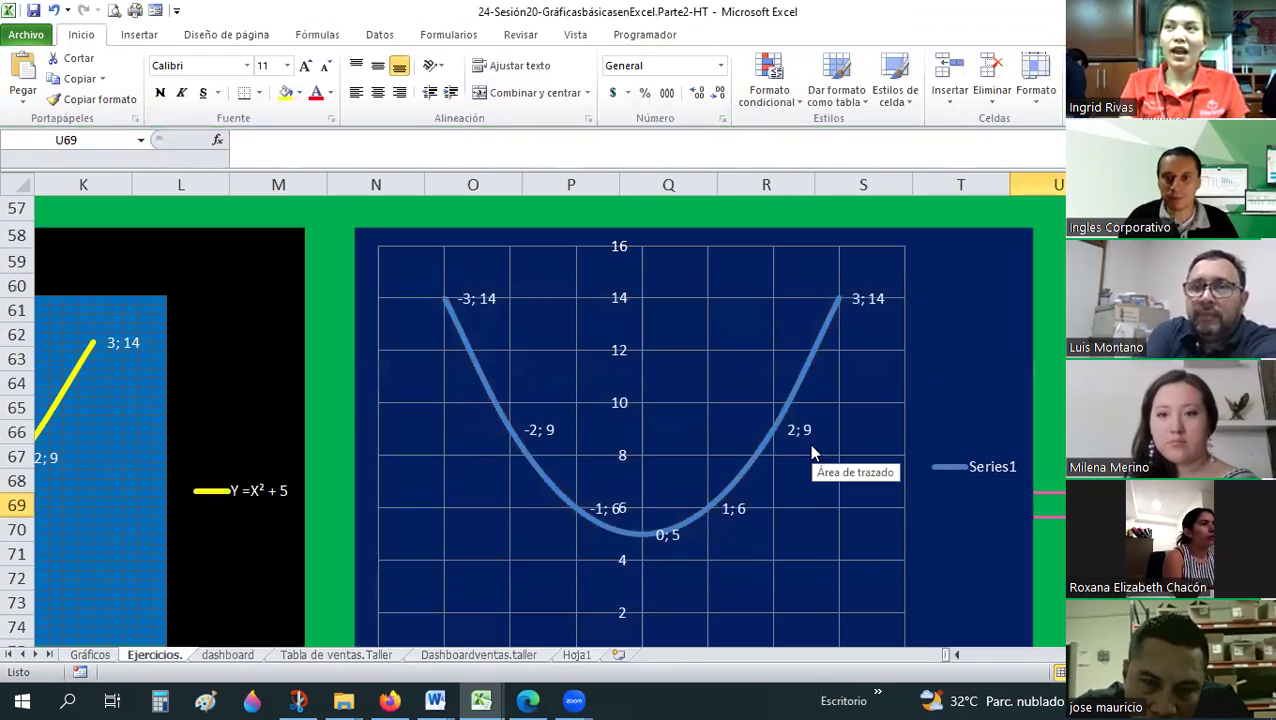
scroll(811, 449, up, 1)
scroll(811, 449, down, 2)
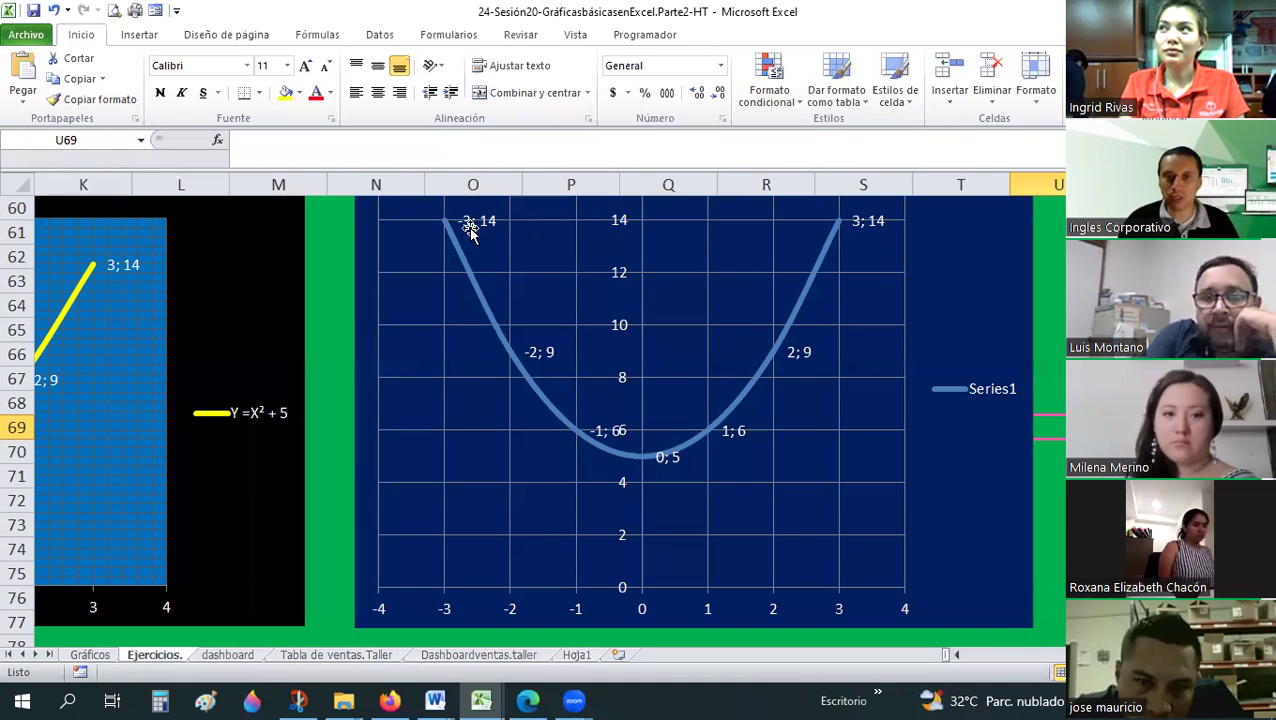
scroll(504, 382, up, 1)
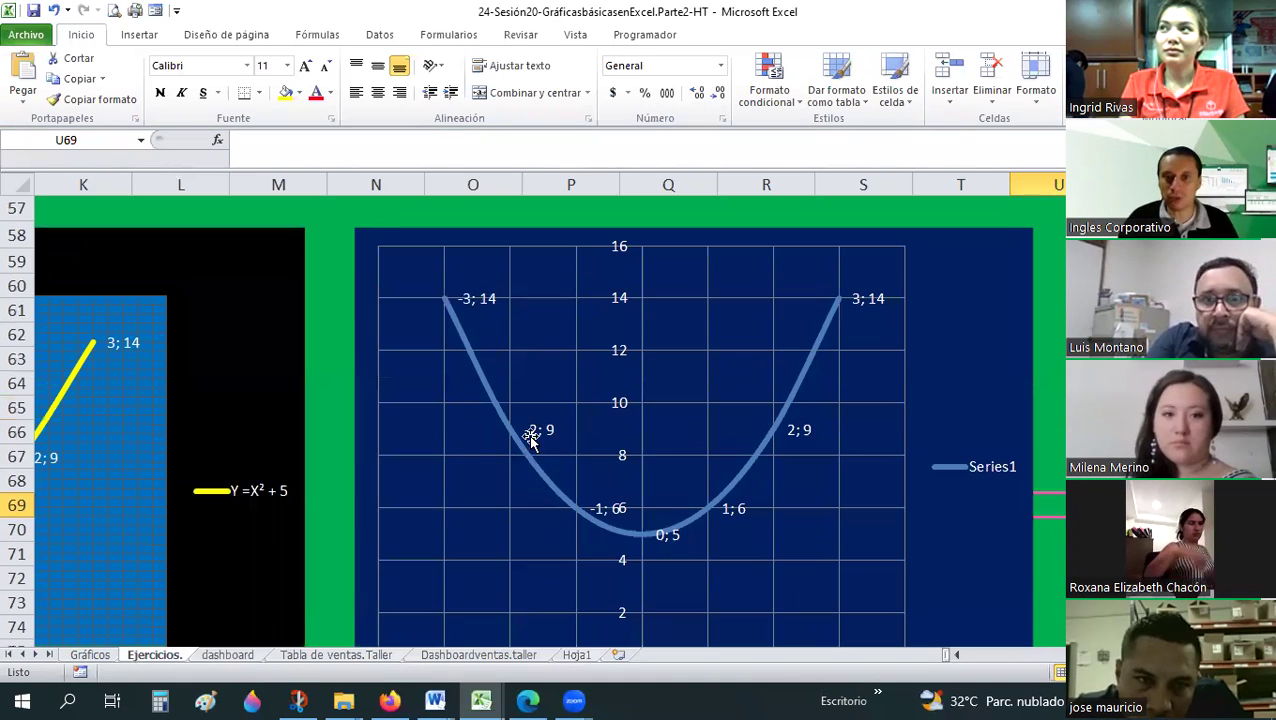
Step: Make the x; y point labels bold and set them in white boxes with a dark outline
click(615, 506)
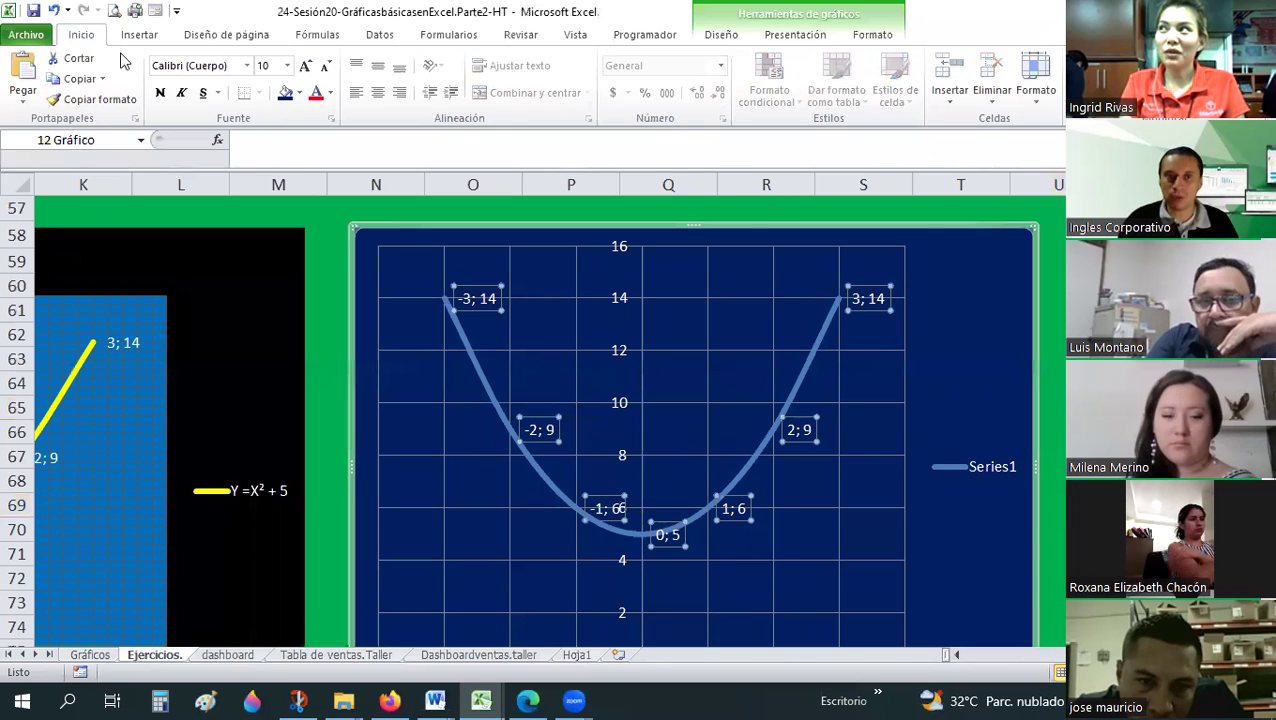
click(330, 92)
click(160, 93)
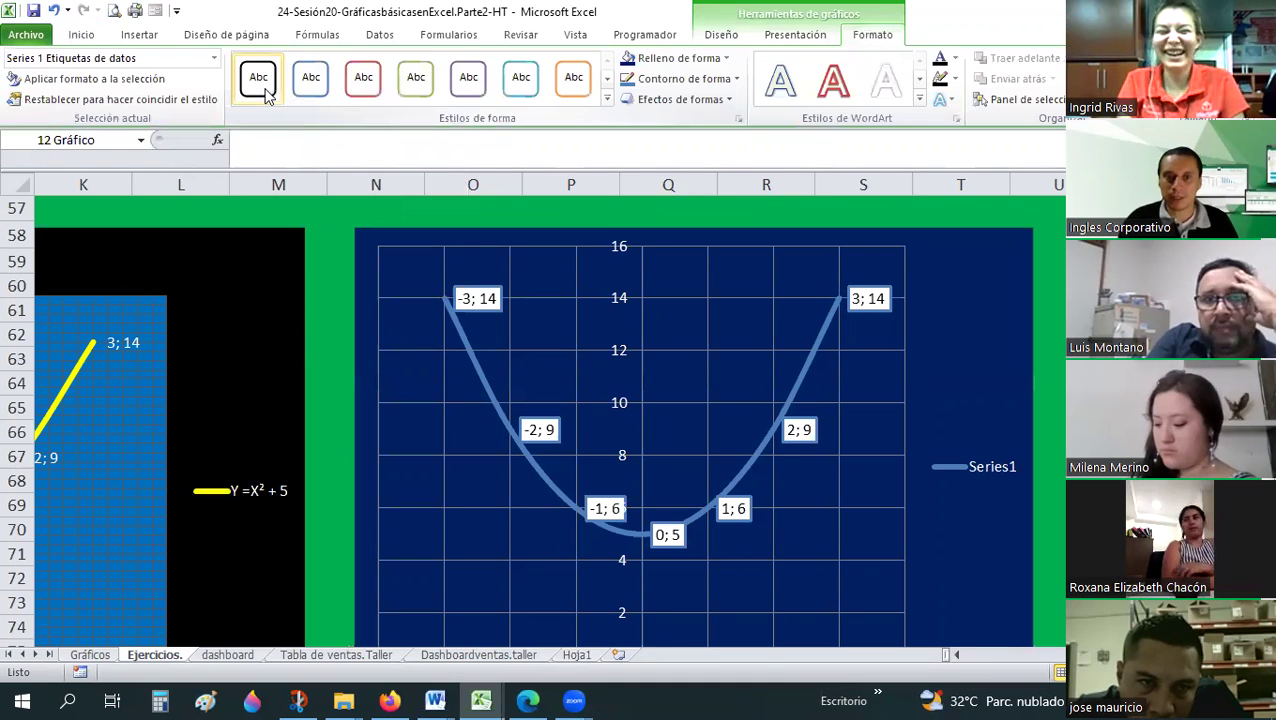
click(1048, 334)
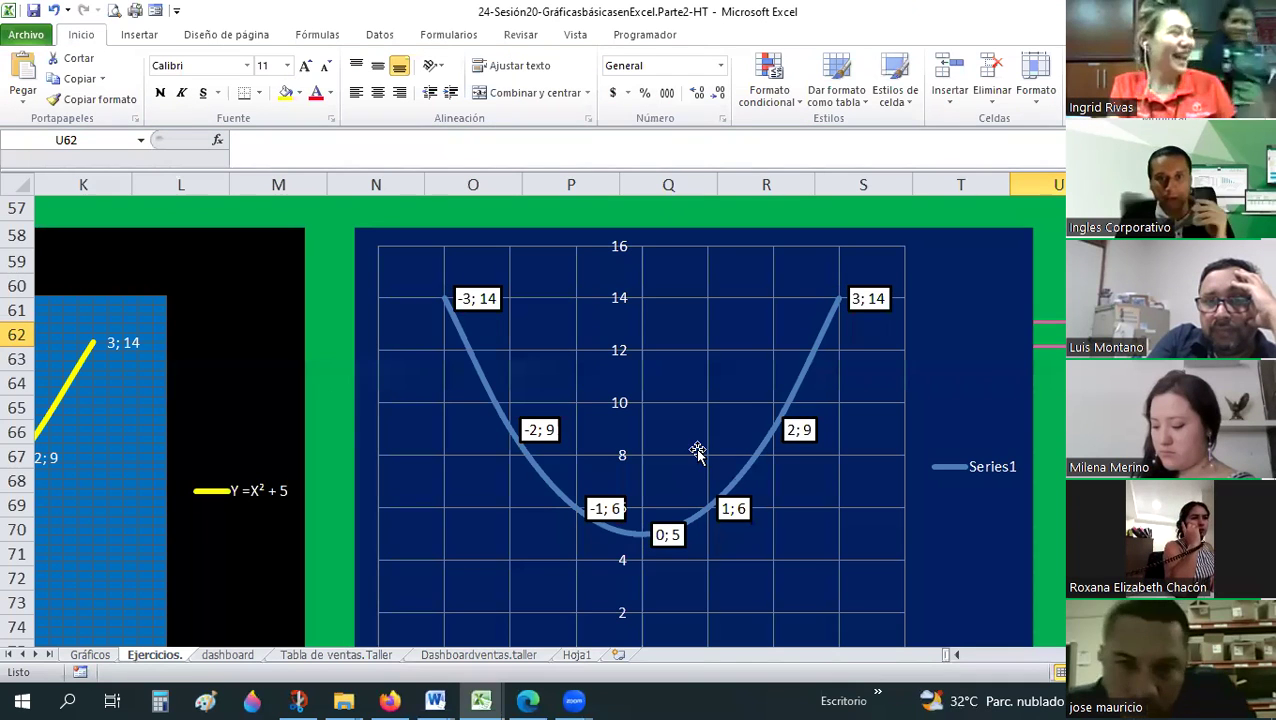
scroll(488, 340, down, 1)
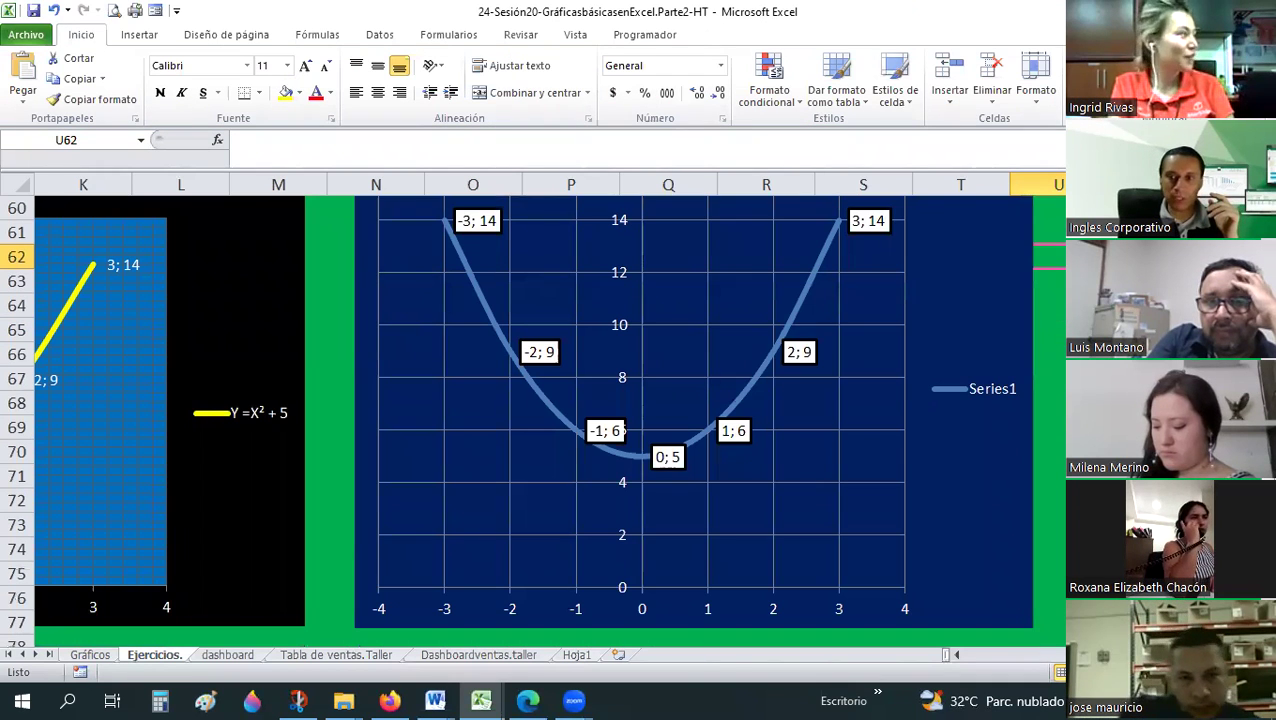
scroll(550, 410, left, 2)
scroll(550, 410, left, 1)
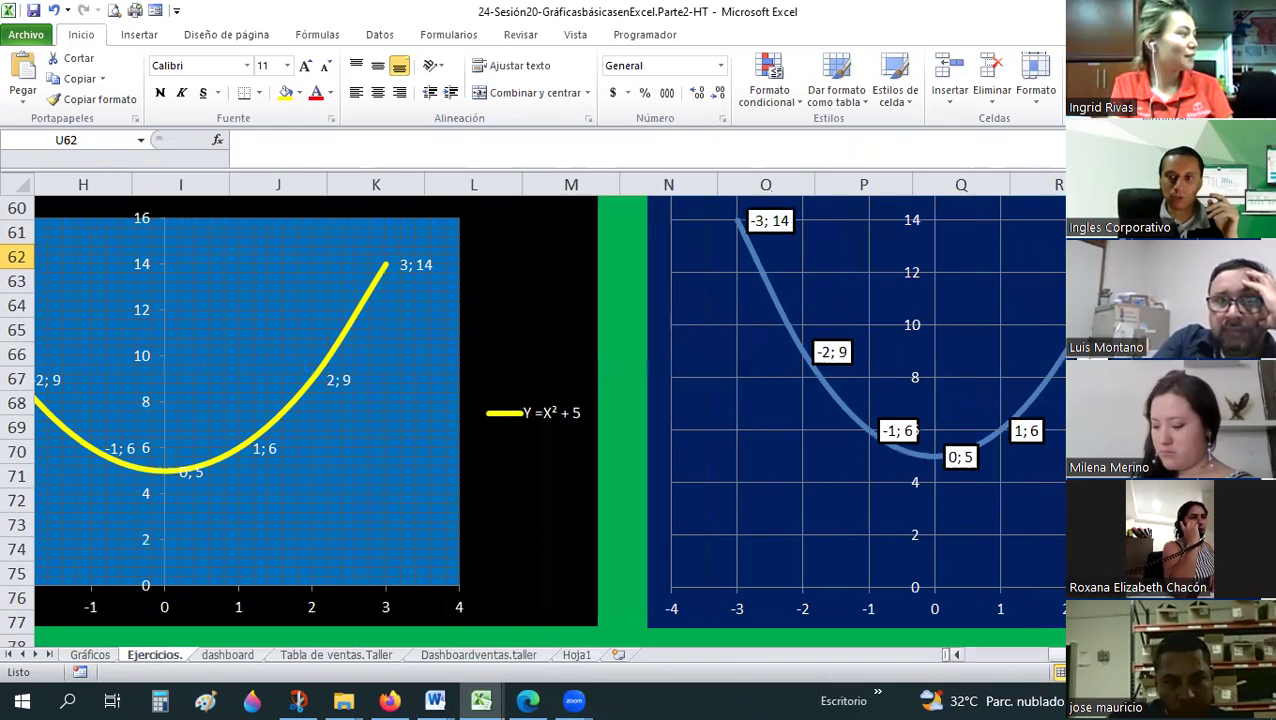
Step: Move the navy chart beside the X/Y table over the yellow chart and resize it
mouse_move(361, 508)
mouse_down()
mouse_move(1037, 647)
mouse_move(895, 636)
mouse_up()
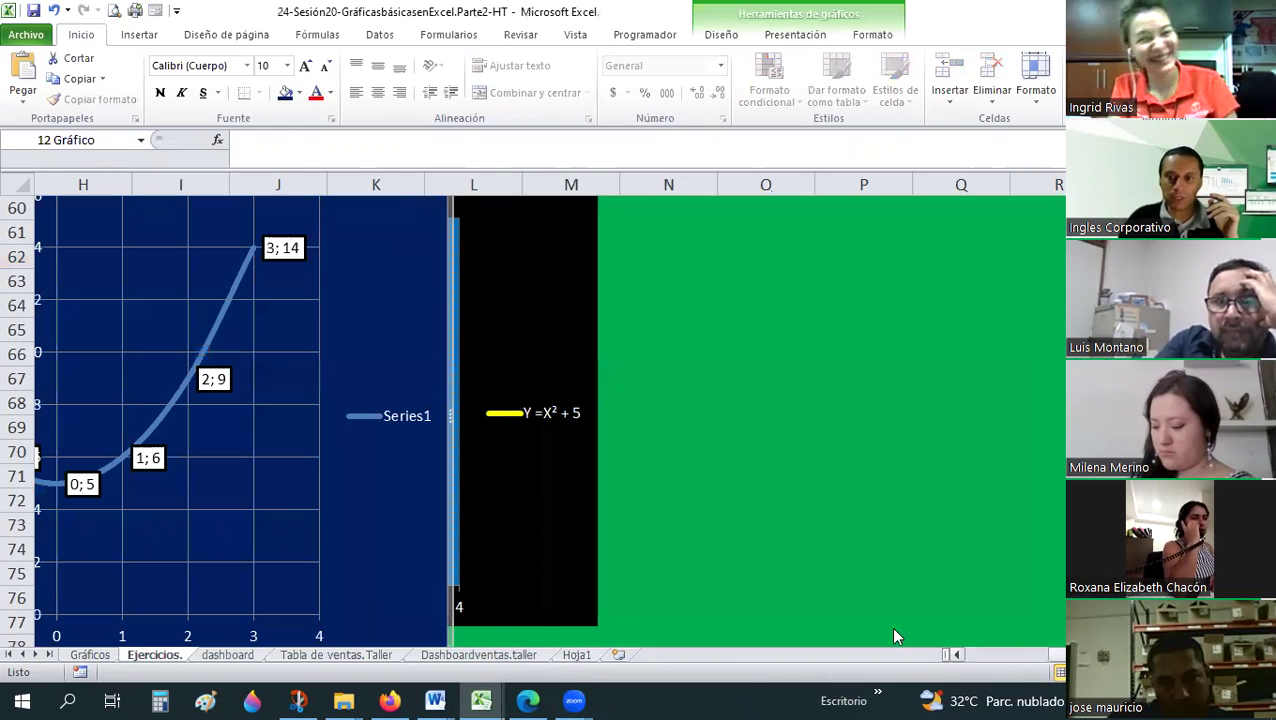
drag(649, 470, 807, 466)
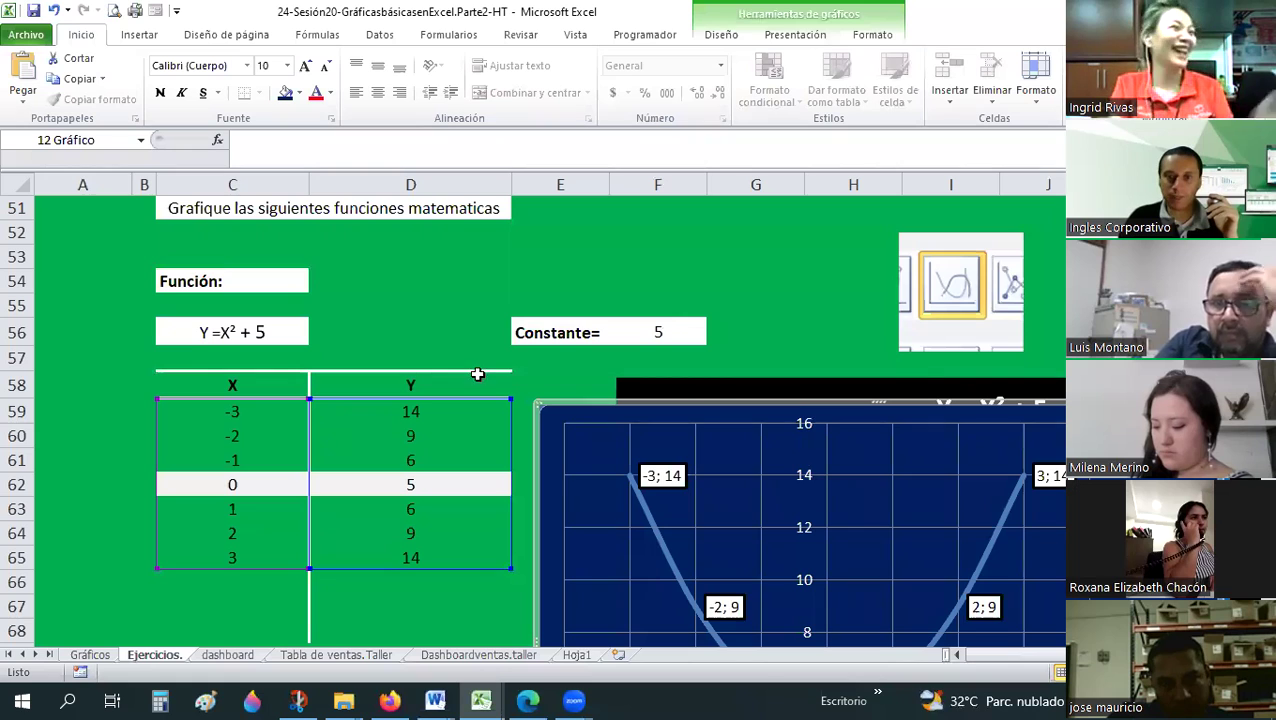
drag(878, 404, 1055, 620)
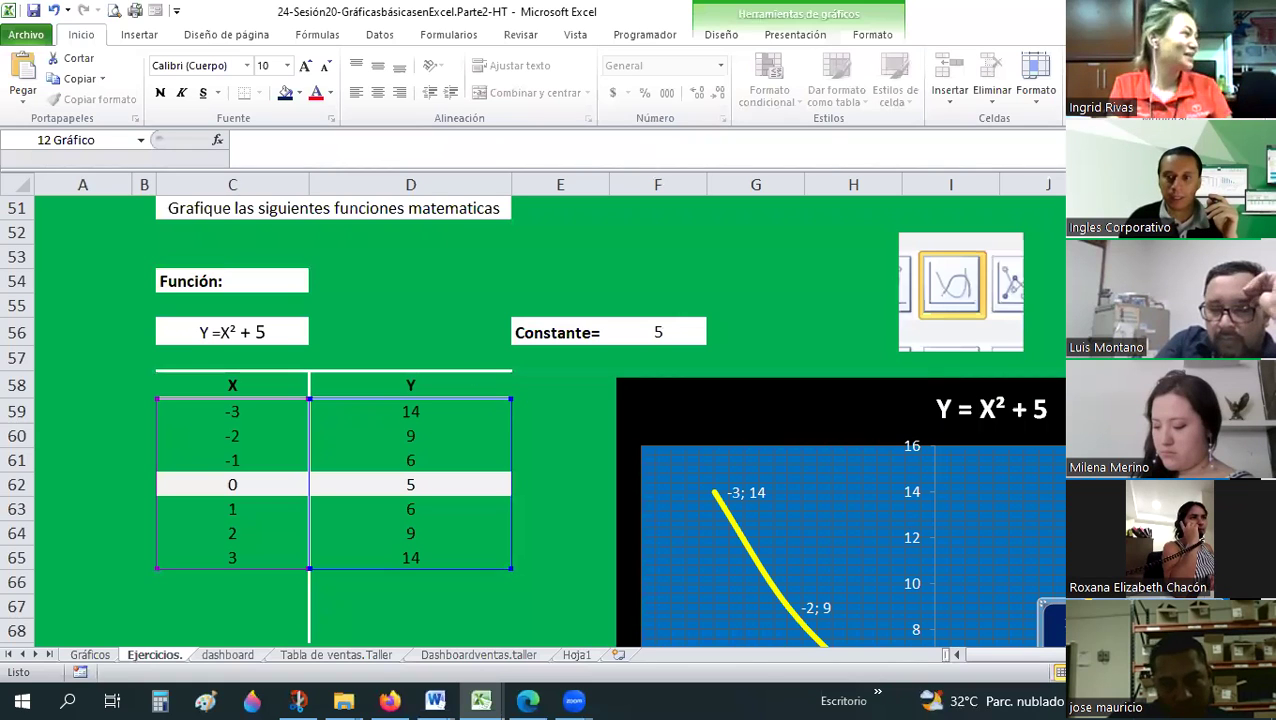
mouse_move(943, 369)
mouse_down()
mouse_move(971, 619)
mouse_move(995, 628)
mouse_move(1168, 606)
mouse_up()
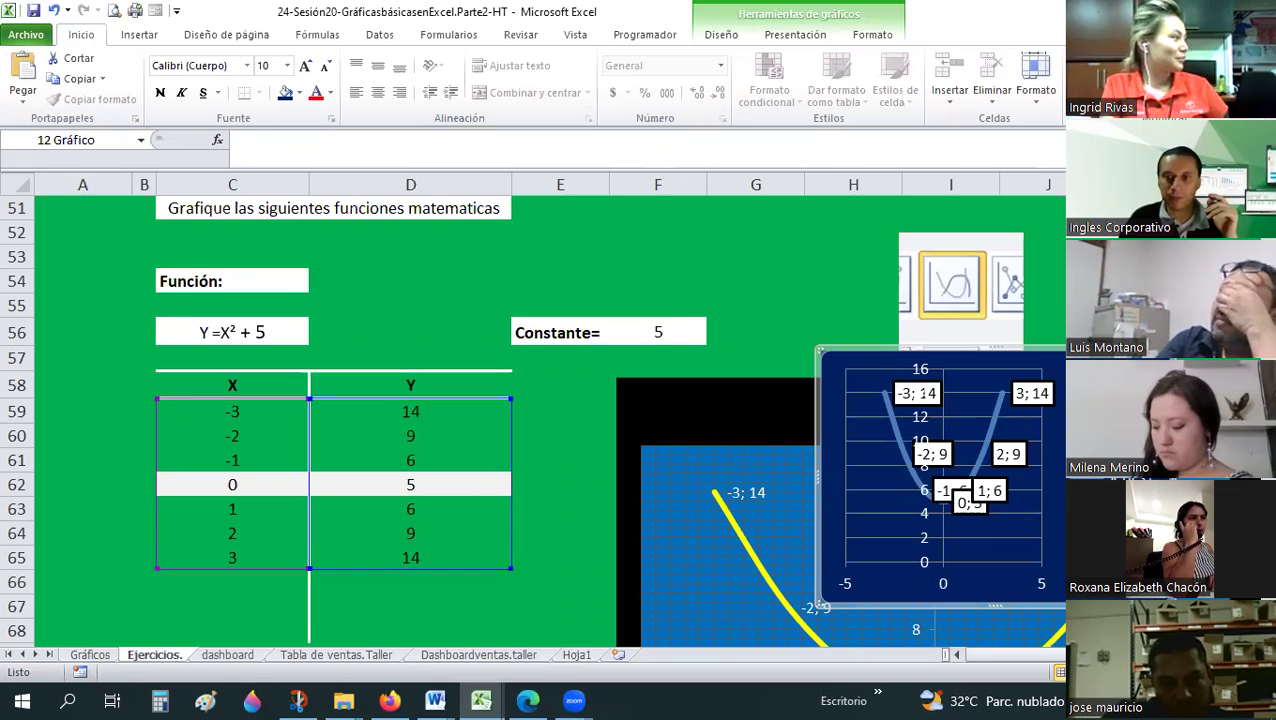
scroll(825, 620, down, 1)
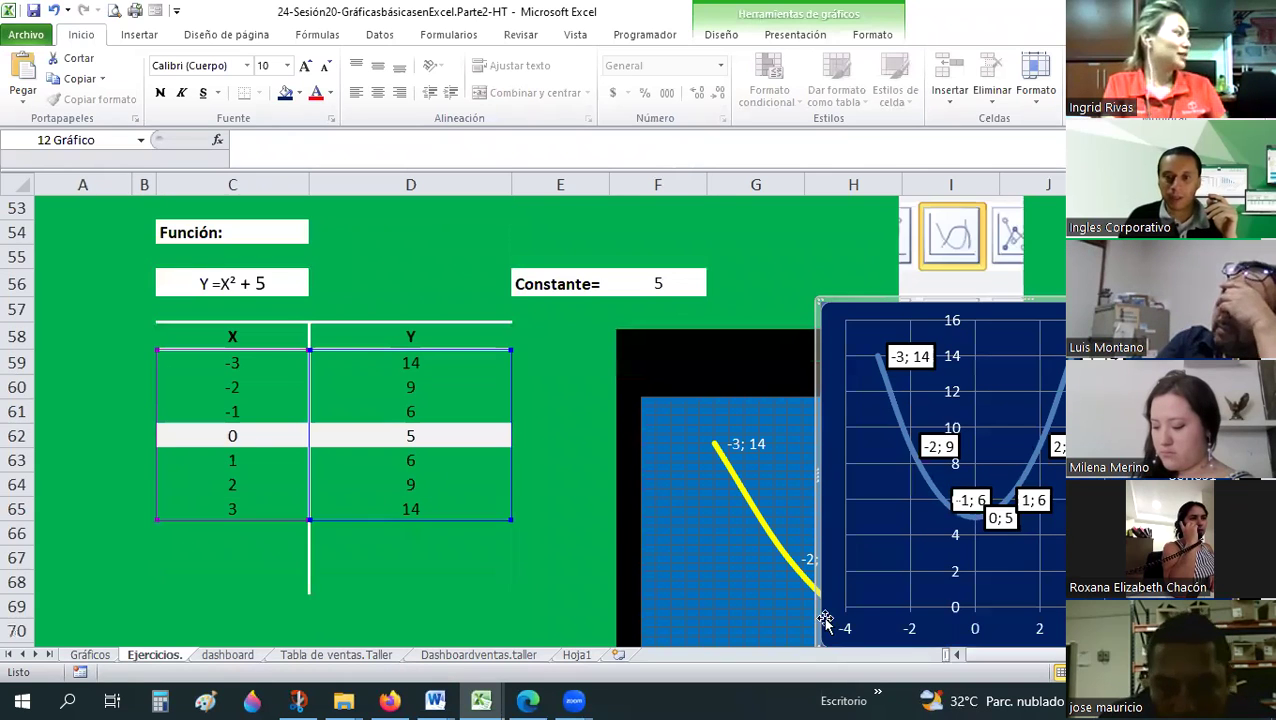
scroll(825, 620, down, 1)
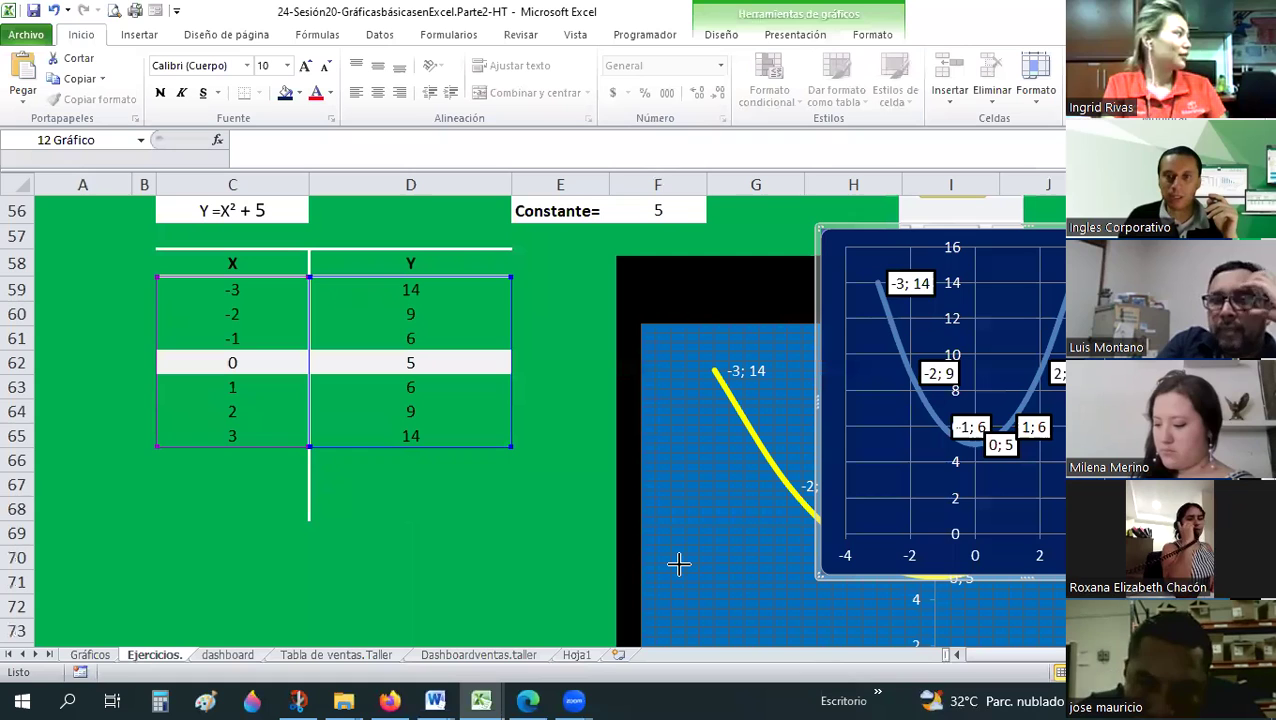
drag(679, 565, 683, 556)
scroll(658, 285, up, 1)
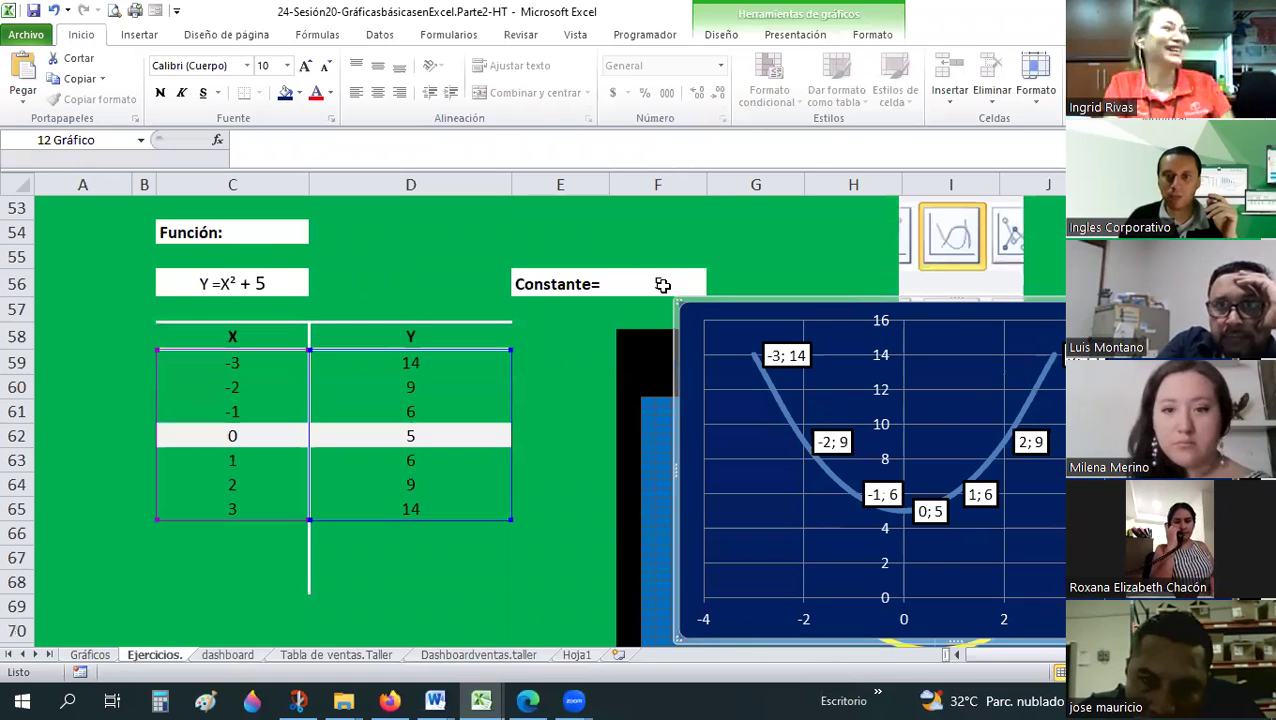
Step: Try a Constante of 8 in F56, then clear it to 0
click(662, 285)
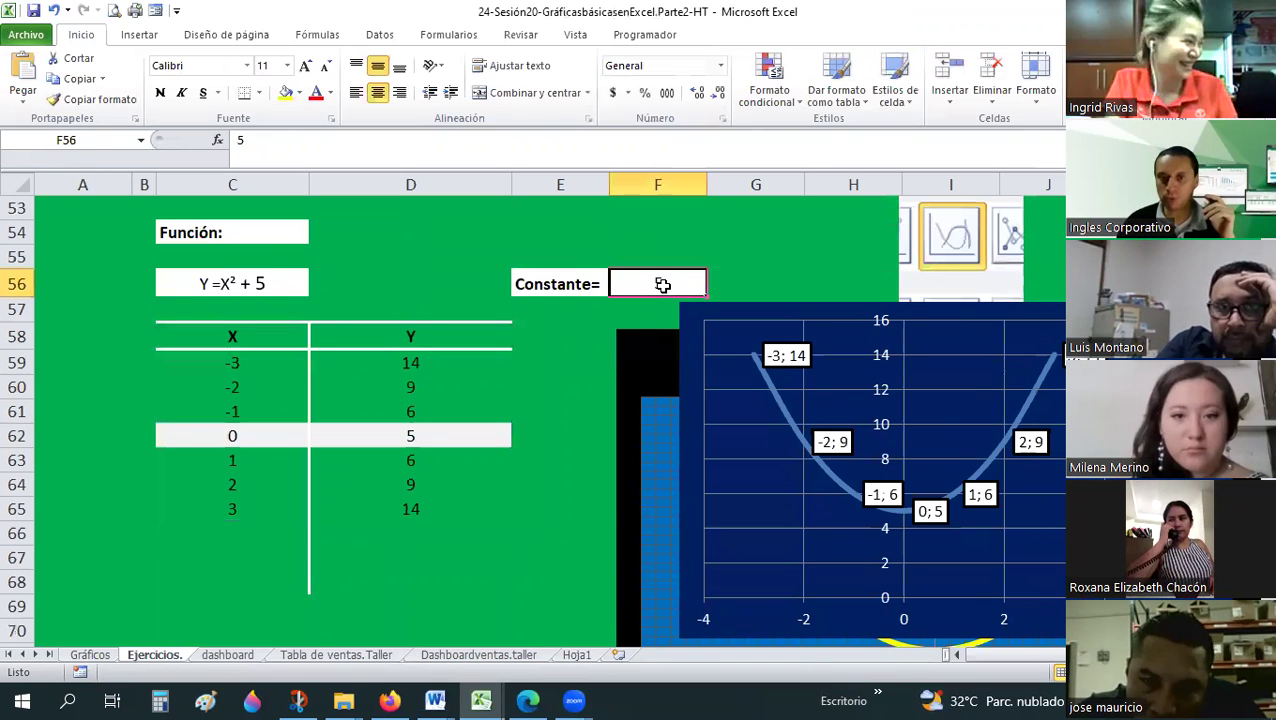
text(8)
key(Return)
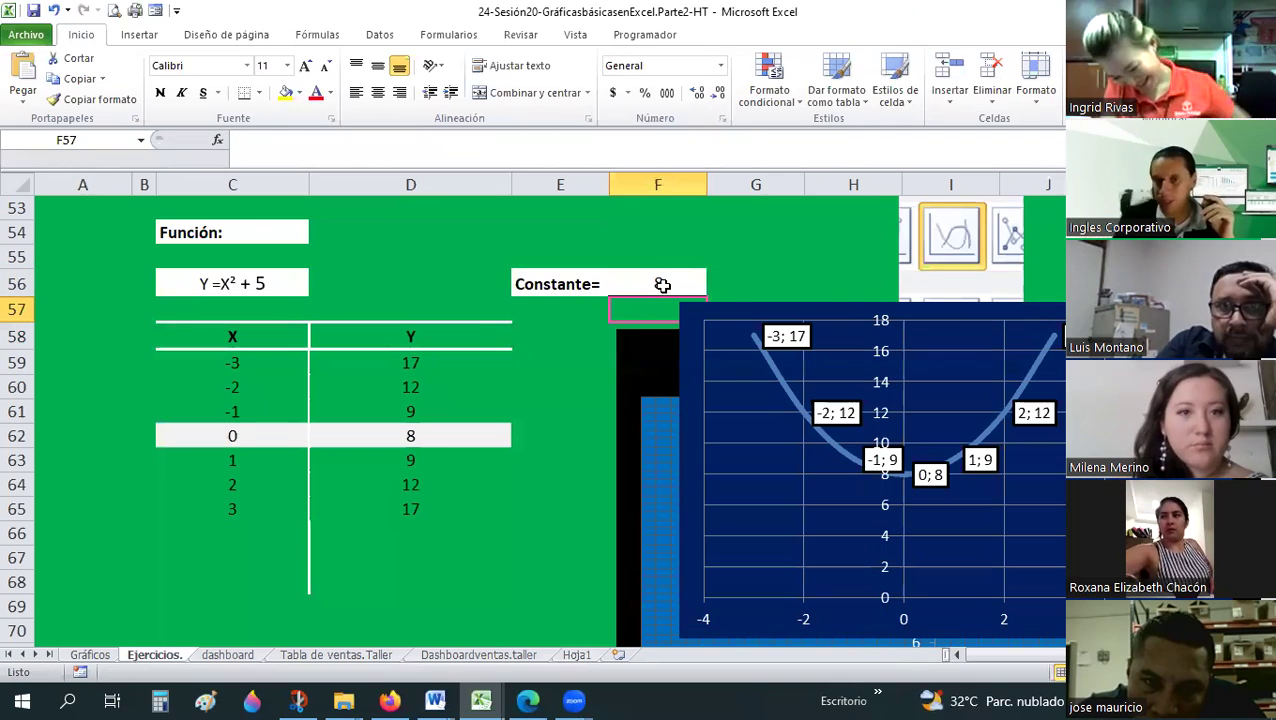
click(662, 285)
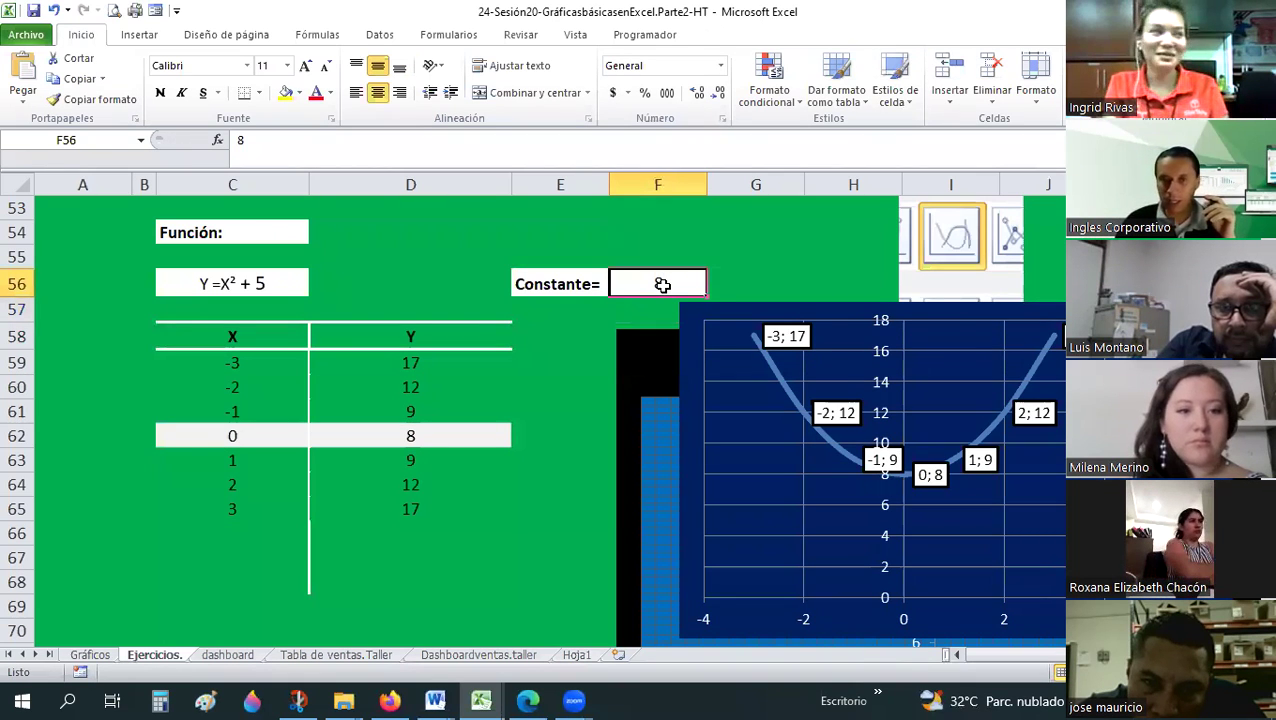
key(BackSpace)
key(Return)
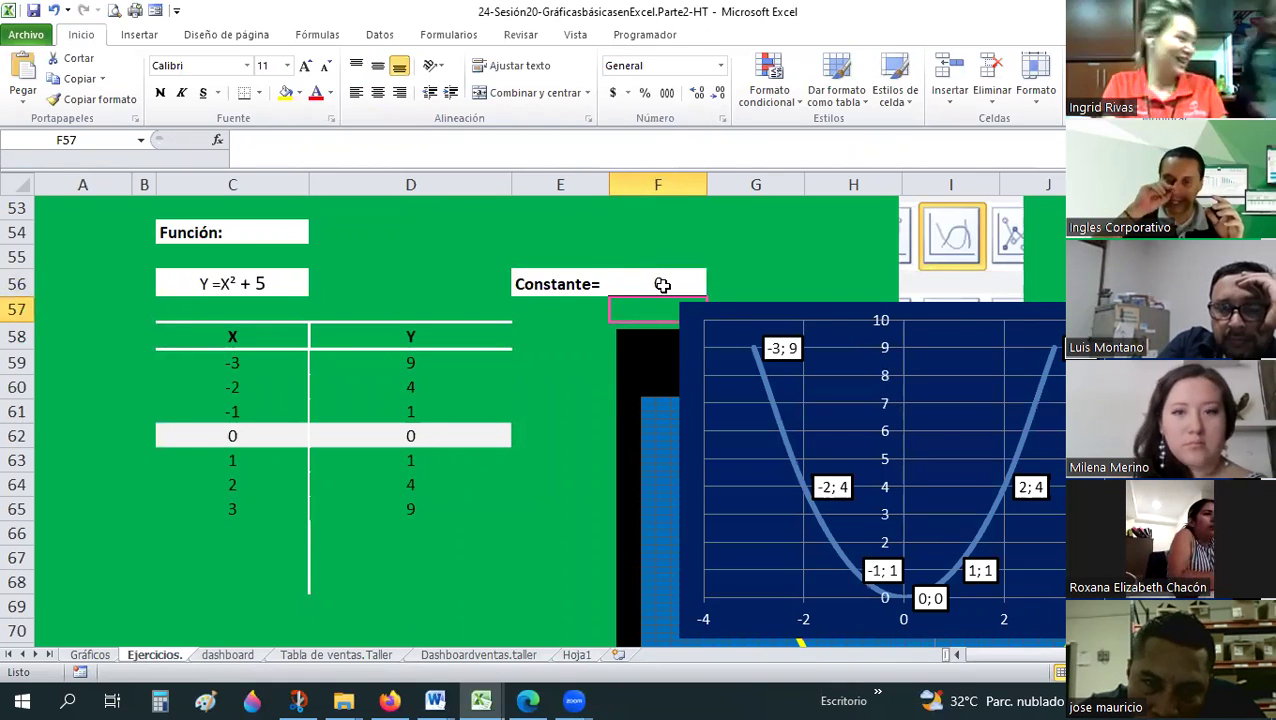
Step: Set the Constante in F56 to -3, then to 5, putting the vertex at (0; 5)
click(662, 285)
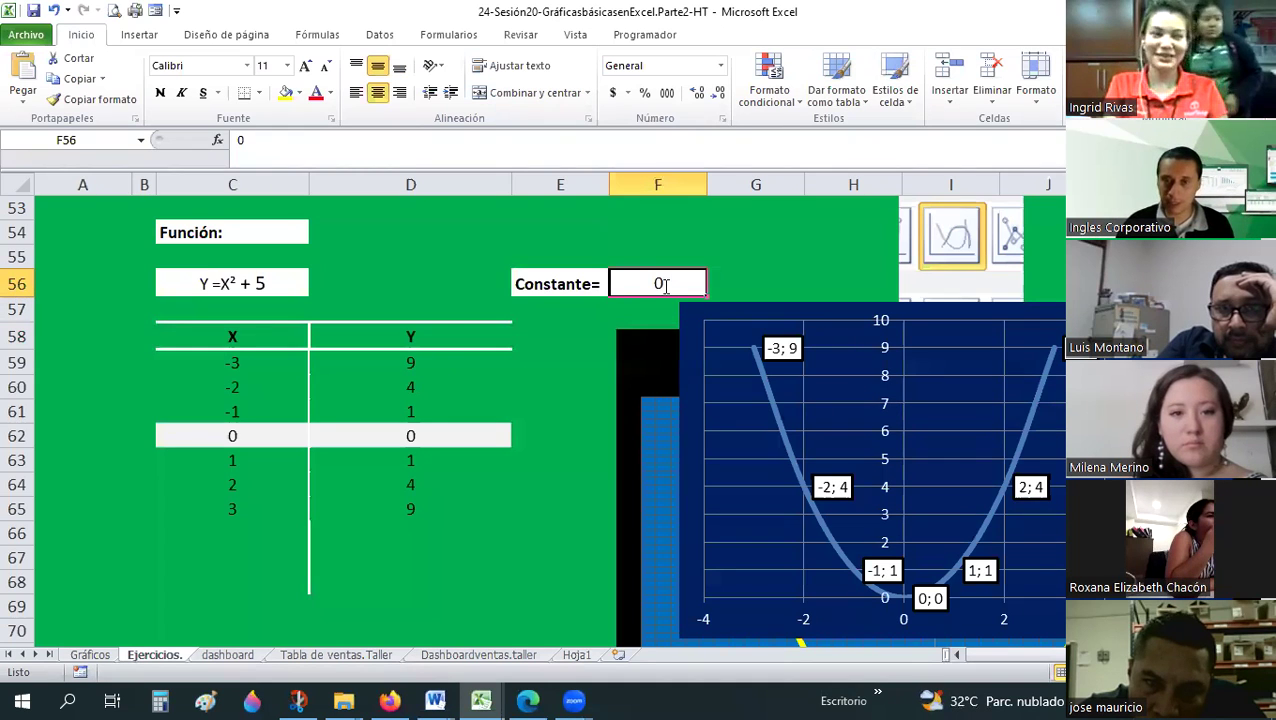
text(-3)
key(Return)
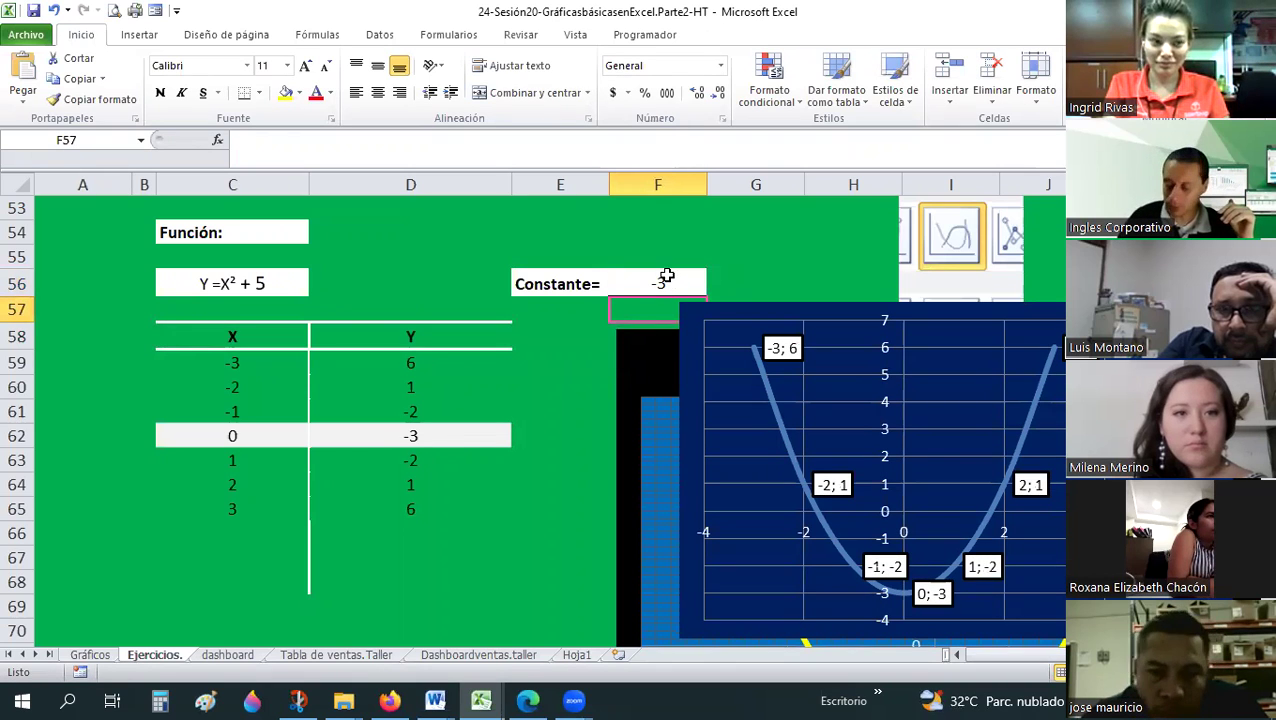
click(667, 280)
text(5)
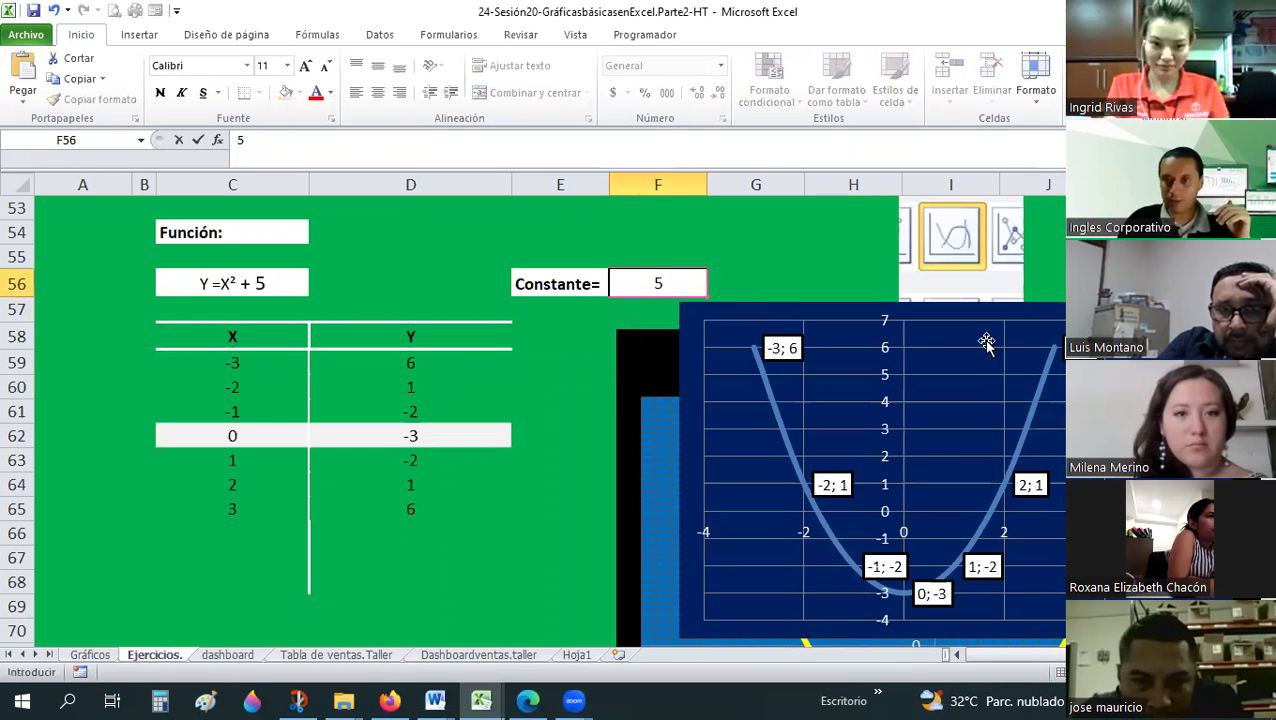
click(853, 207)
Step: Drag the right-hand parabola chart lower and scroll down to the 'Relación fletes vs N° de viajes' chart
click(1055, 648)
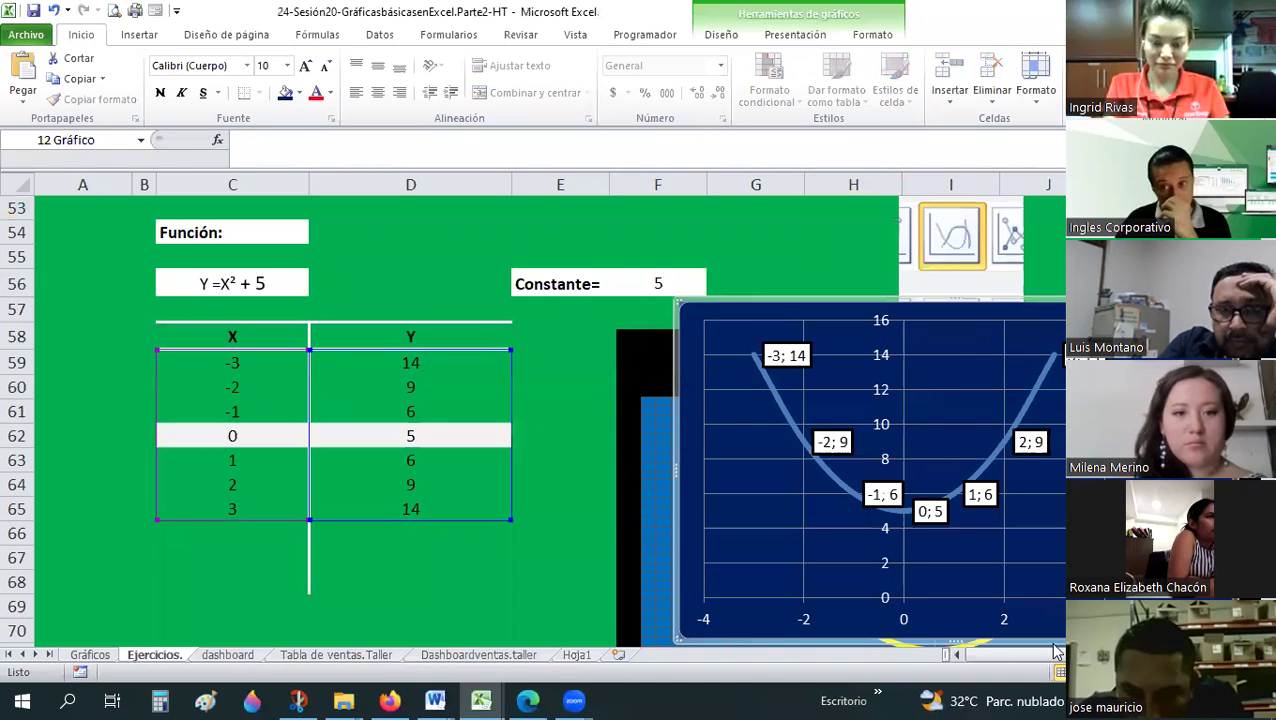
drag(1010, 654, 1060, 654)
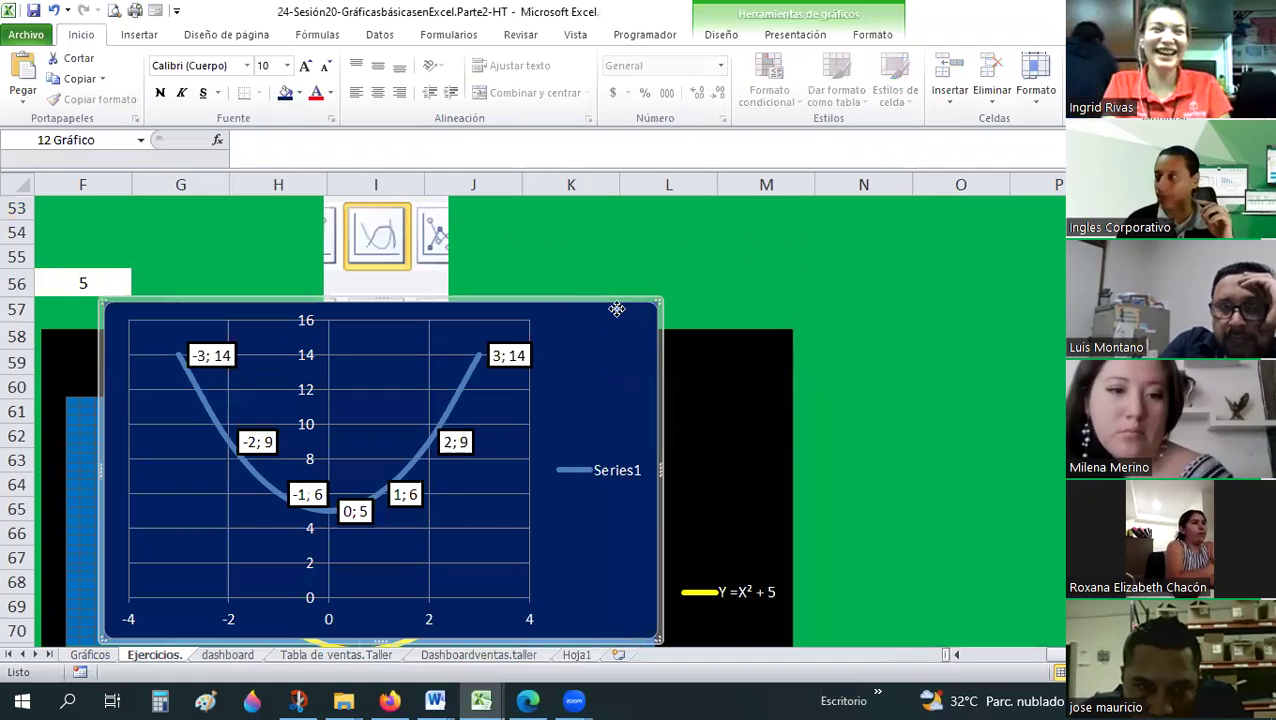
drag(1050, 654, 1058, 654)
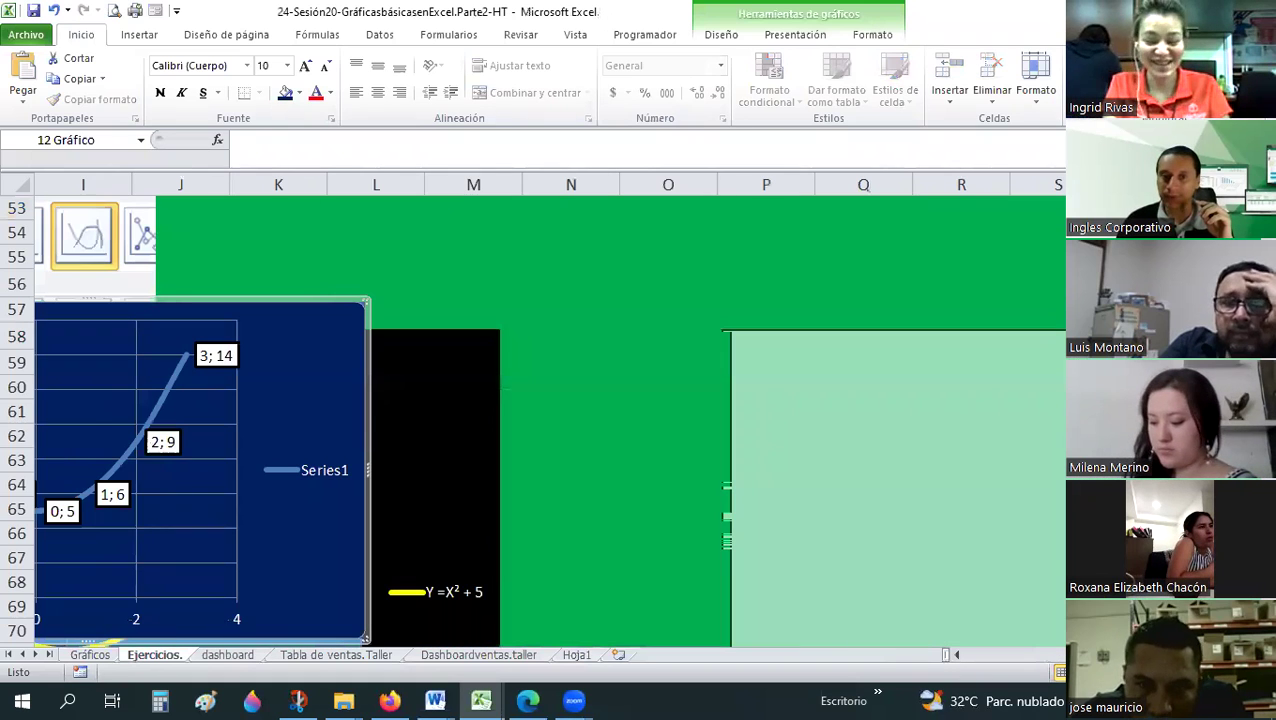
scroll(530, 420, down, 3)
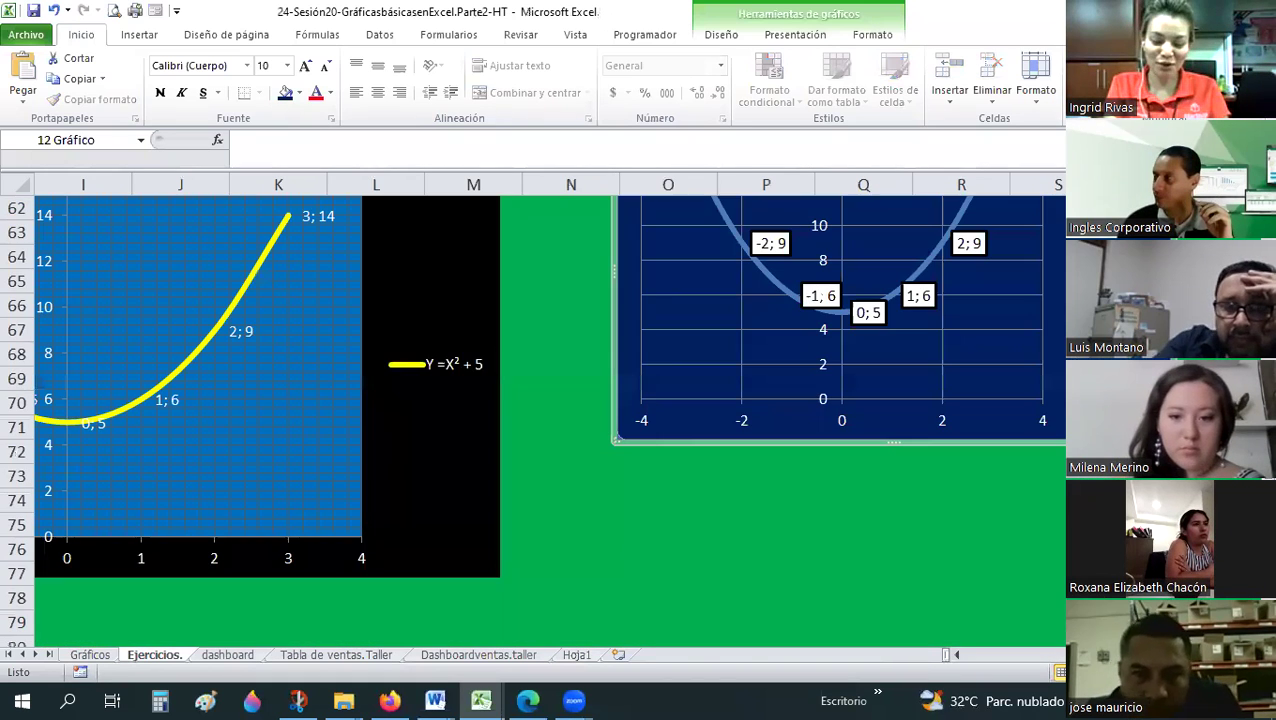
scroll(530, 420, down, 1)
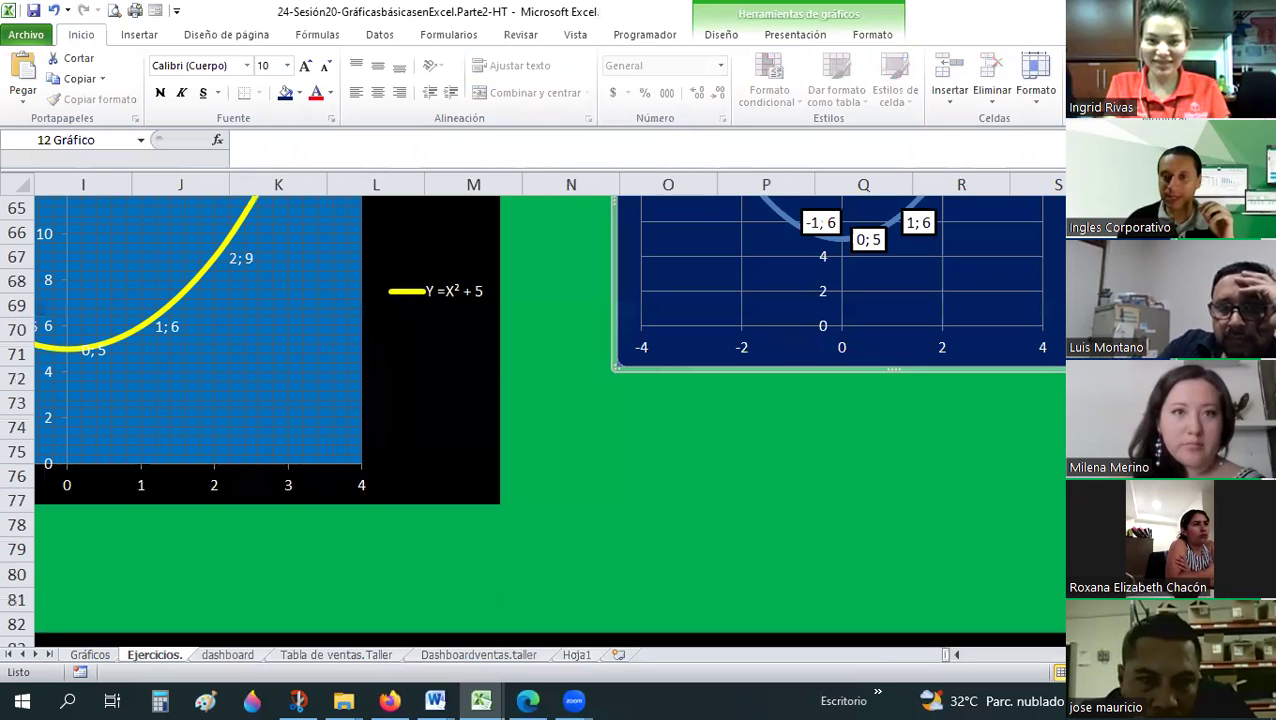
drag(928, 460, 928, 586)
click(955, 575)
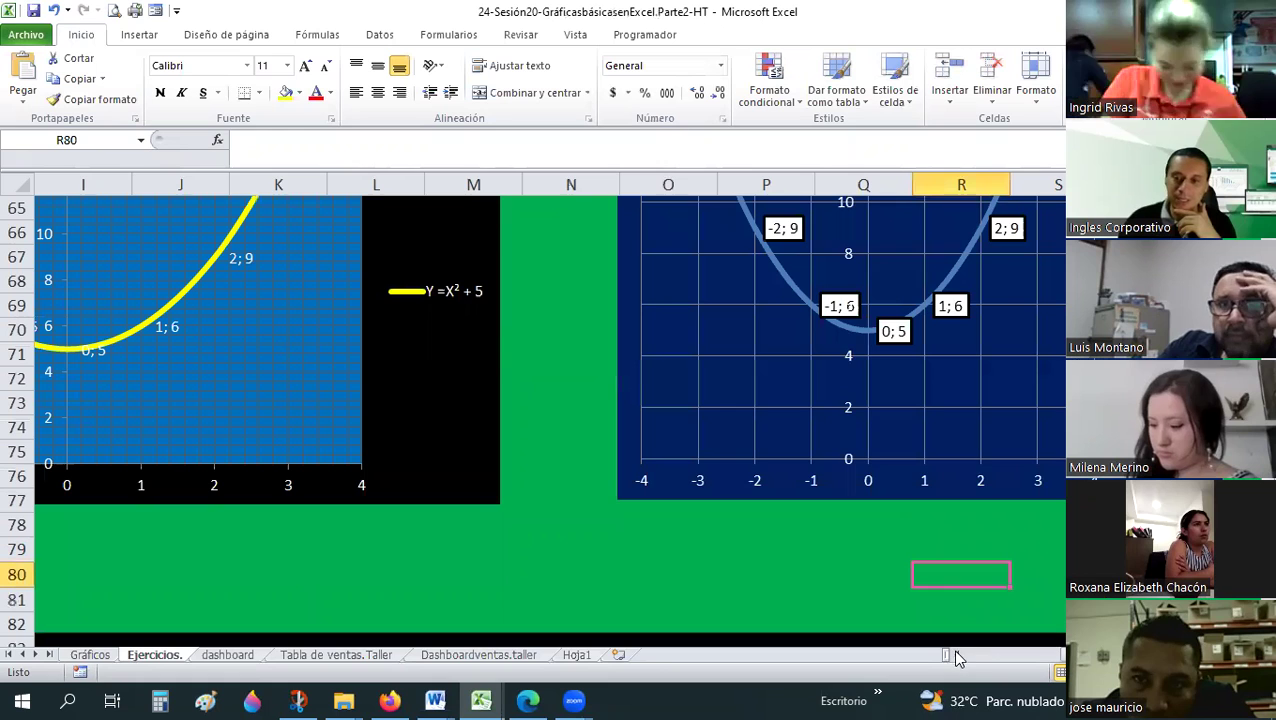
scroll(535, 419, down, 2)
scroll(537, 425, down, 4)
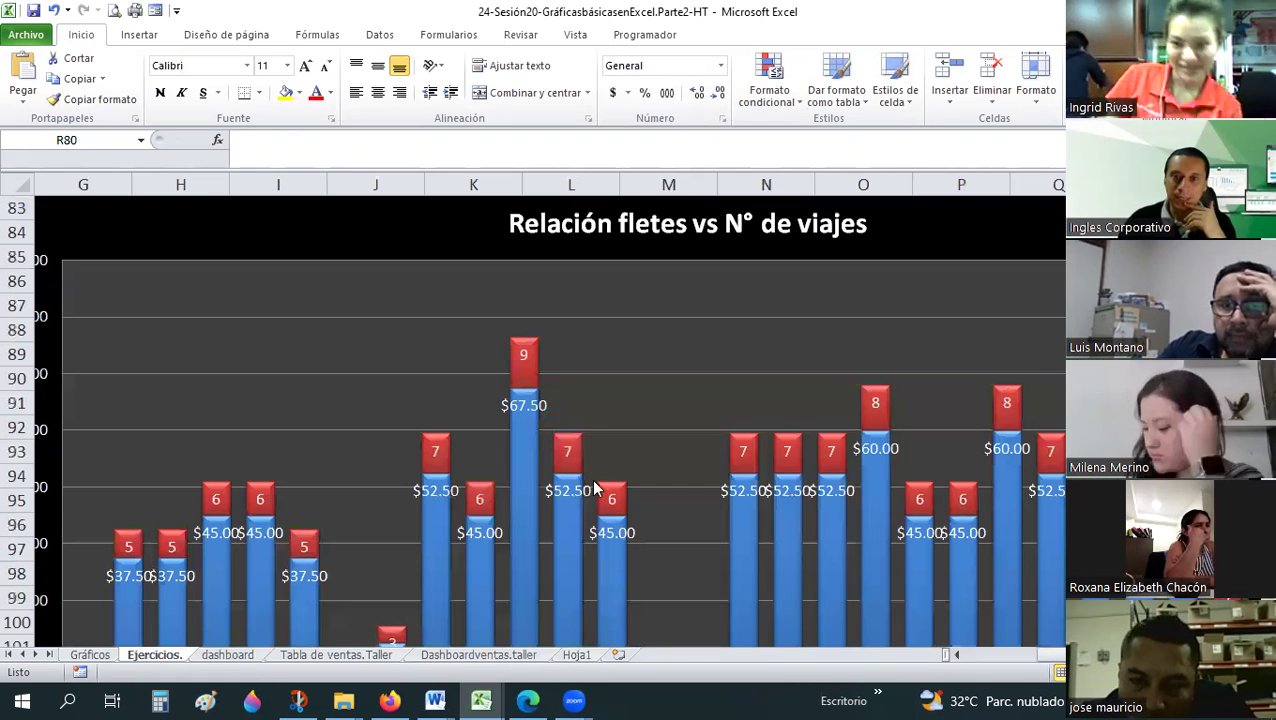
scroll(945, 651, down, 2)
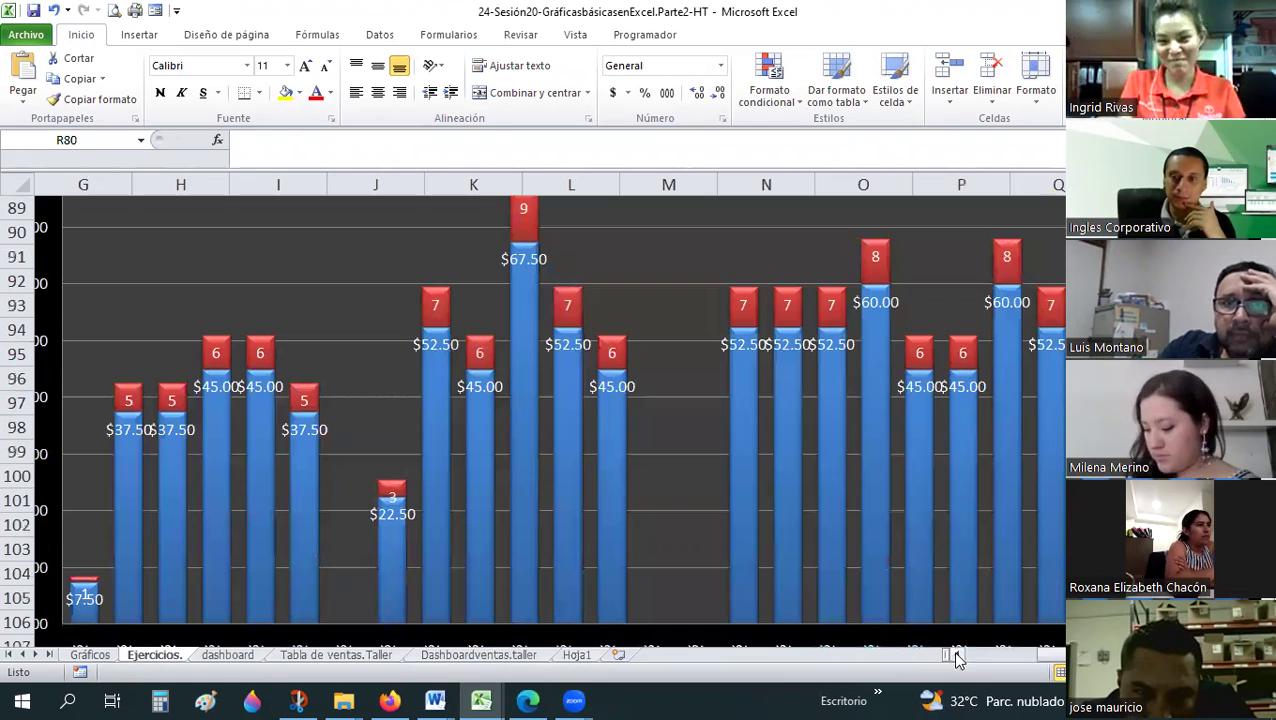
scroll(955, 657, left, 3)
scroll(797, 515, left, 1)
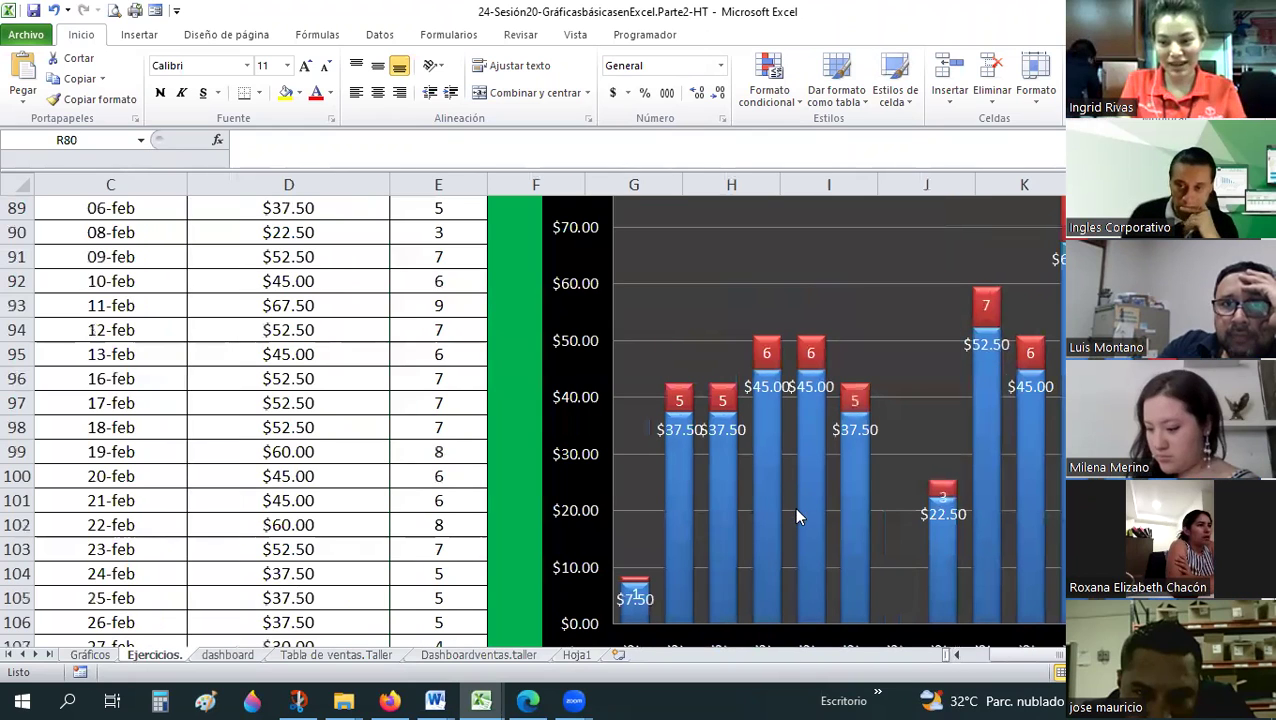
scroll(808, 473, up, 1)
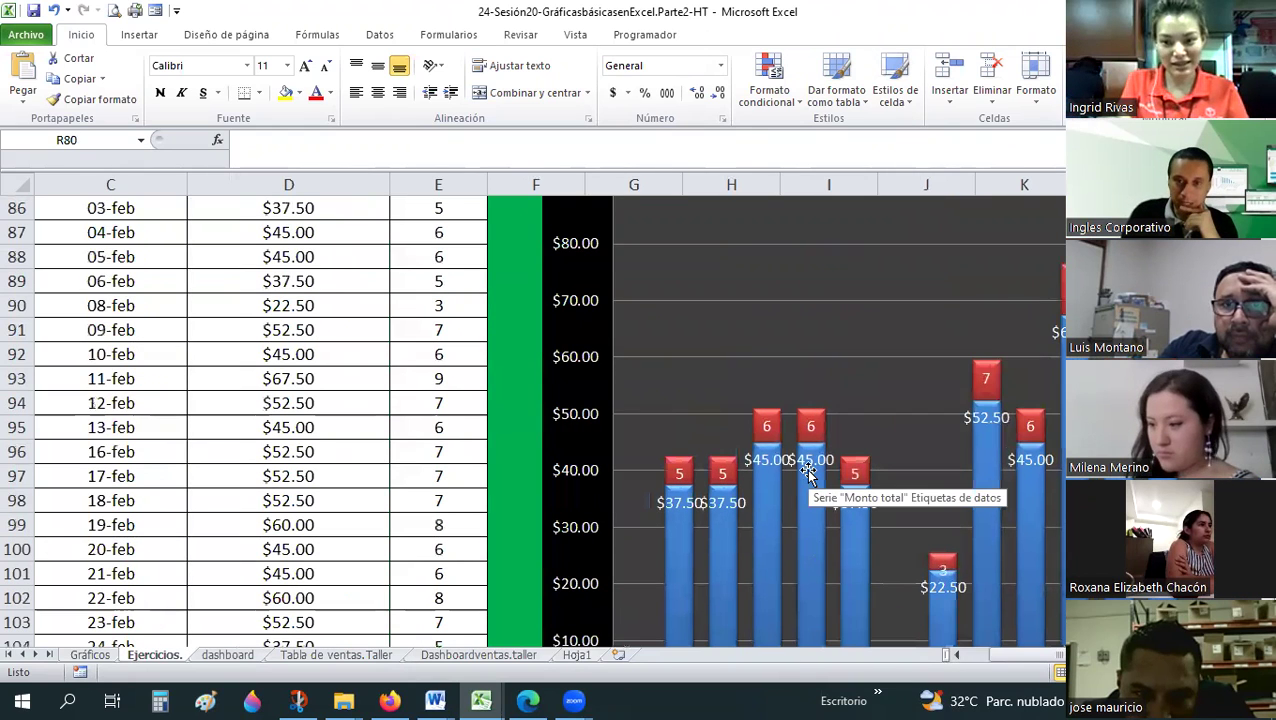
scroll(808, 473, up, 2)
scroll(808, 473, down, 1)
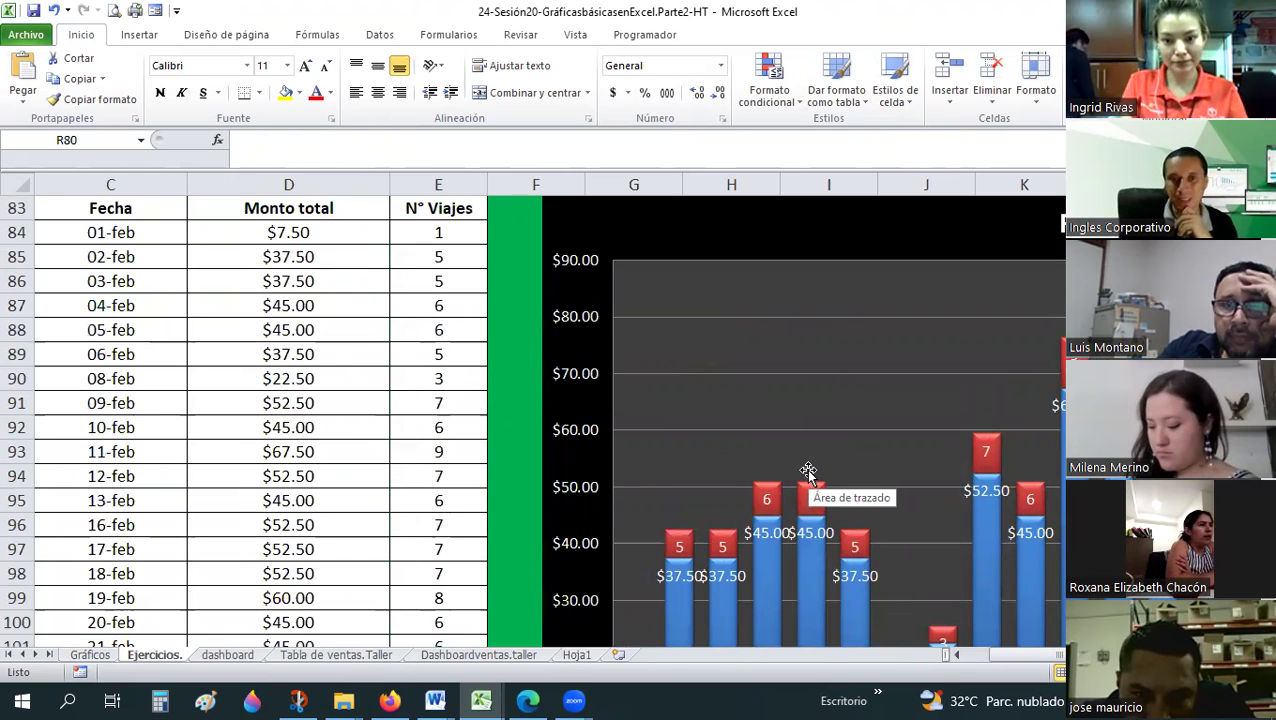
scroll(810, 470, down, 2)
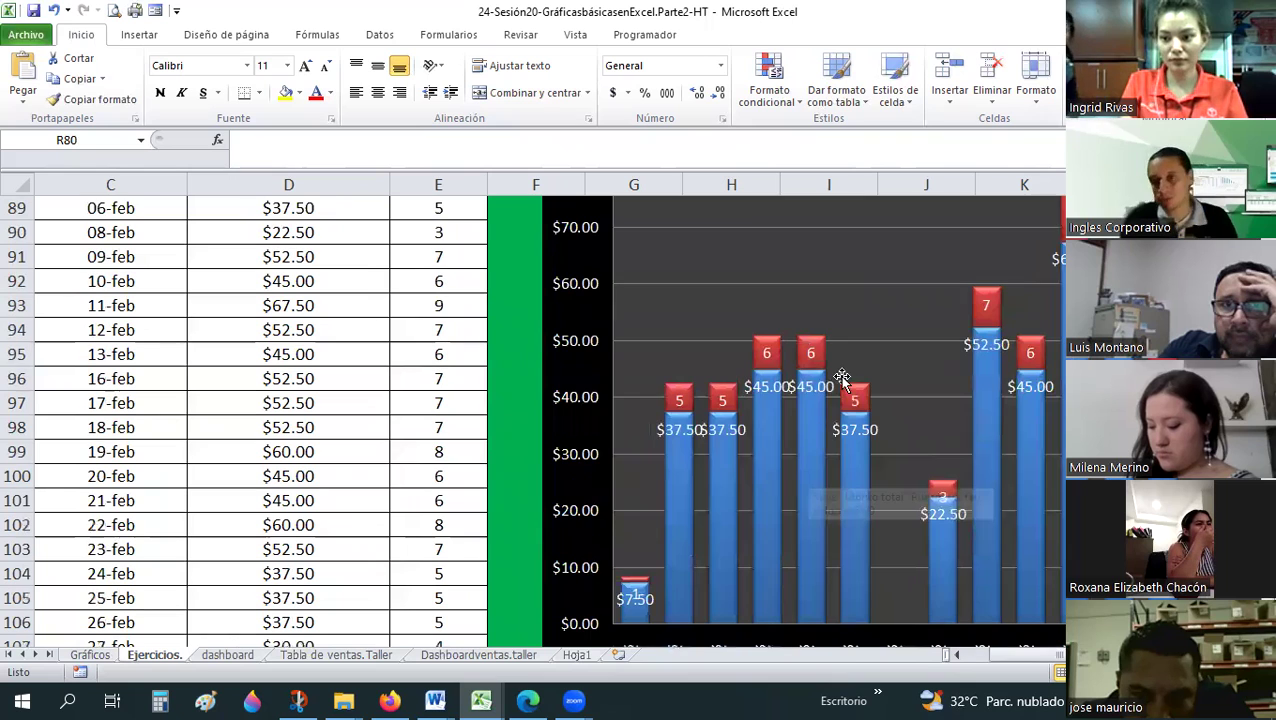
ctrl+scroll(847, 330, down, 1)
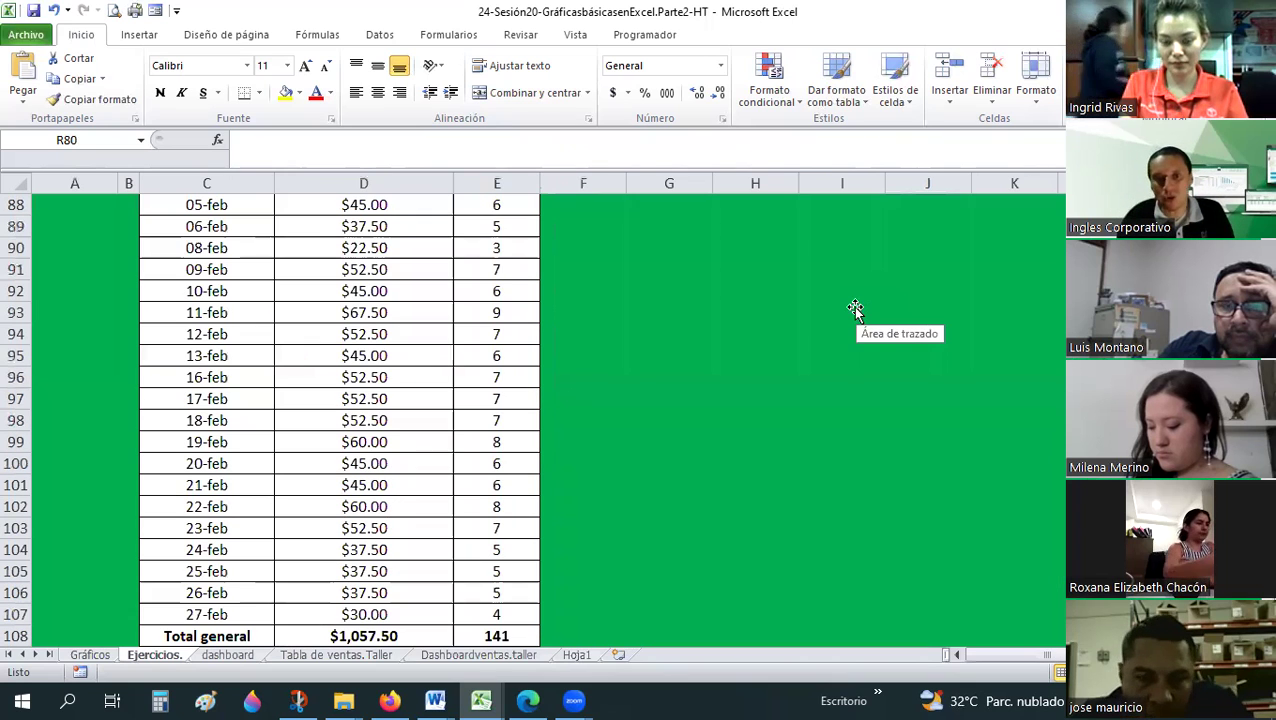
ctrl+scroll(843, 355, down, 1)
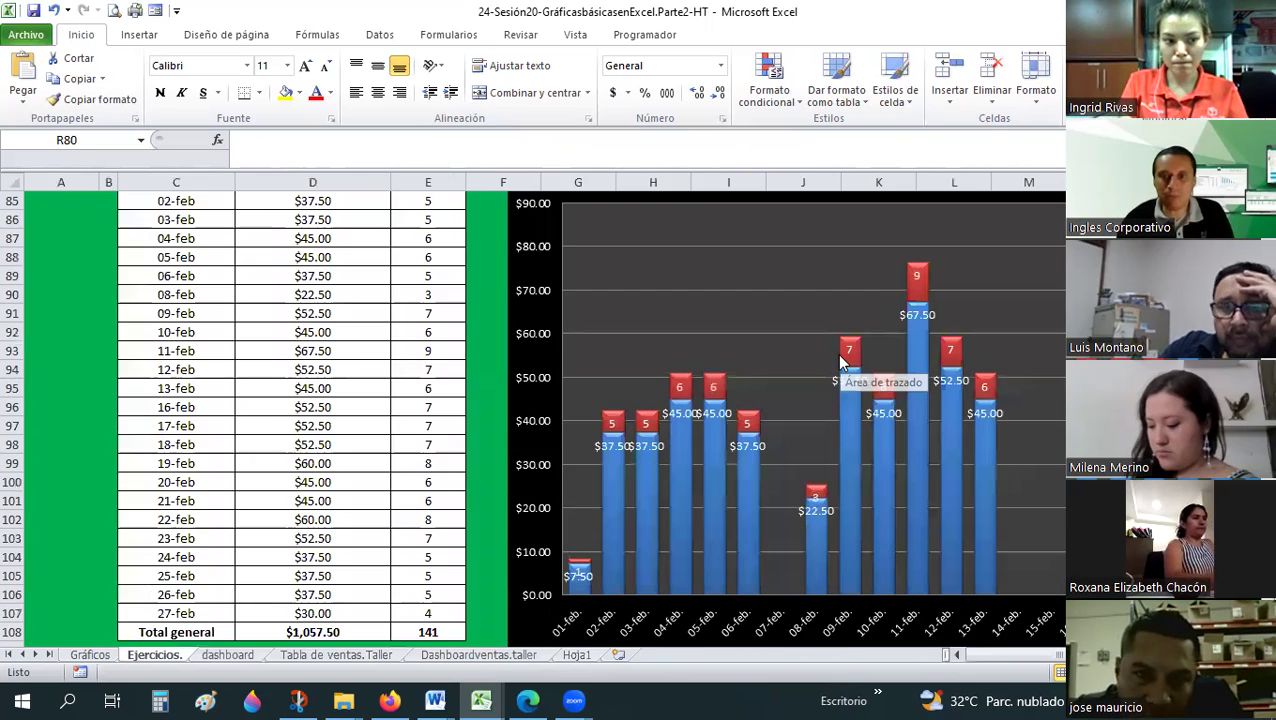
ctrl+scroll(840, 358, down, 1)
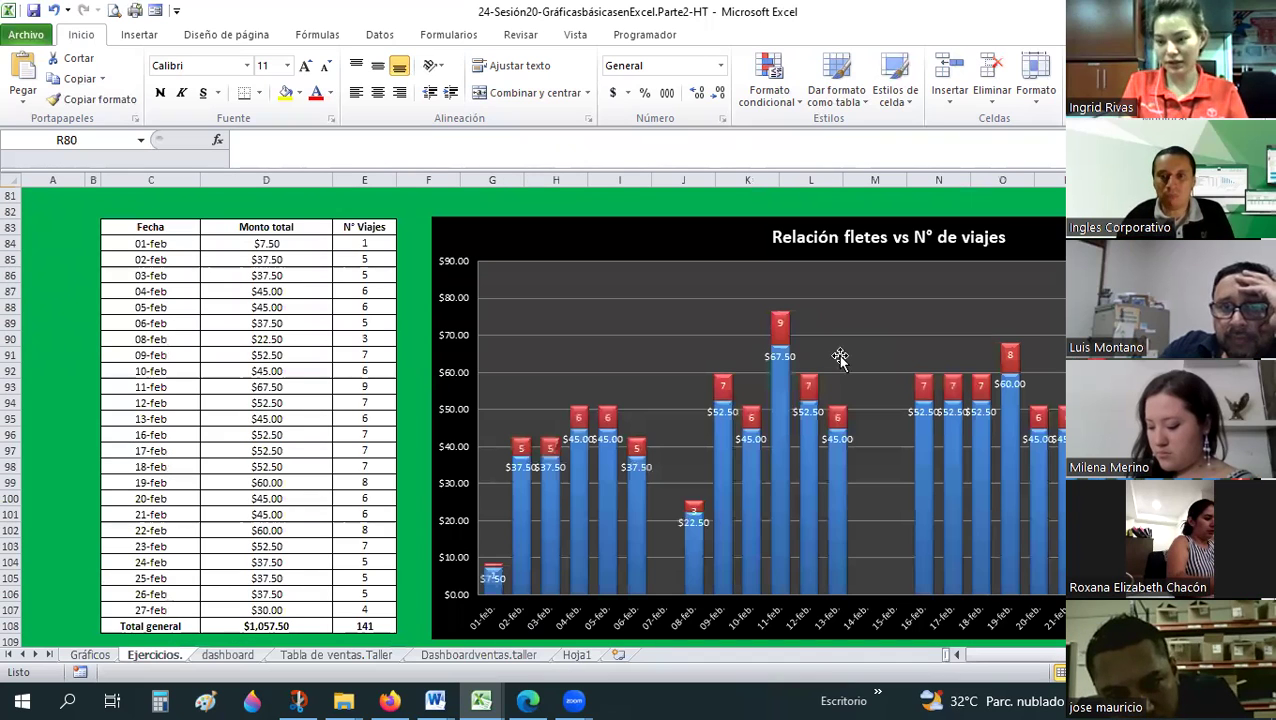
ctrl+scroll(840, 358, down, 1)
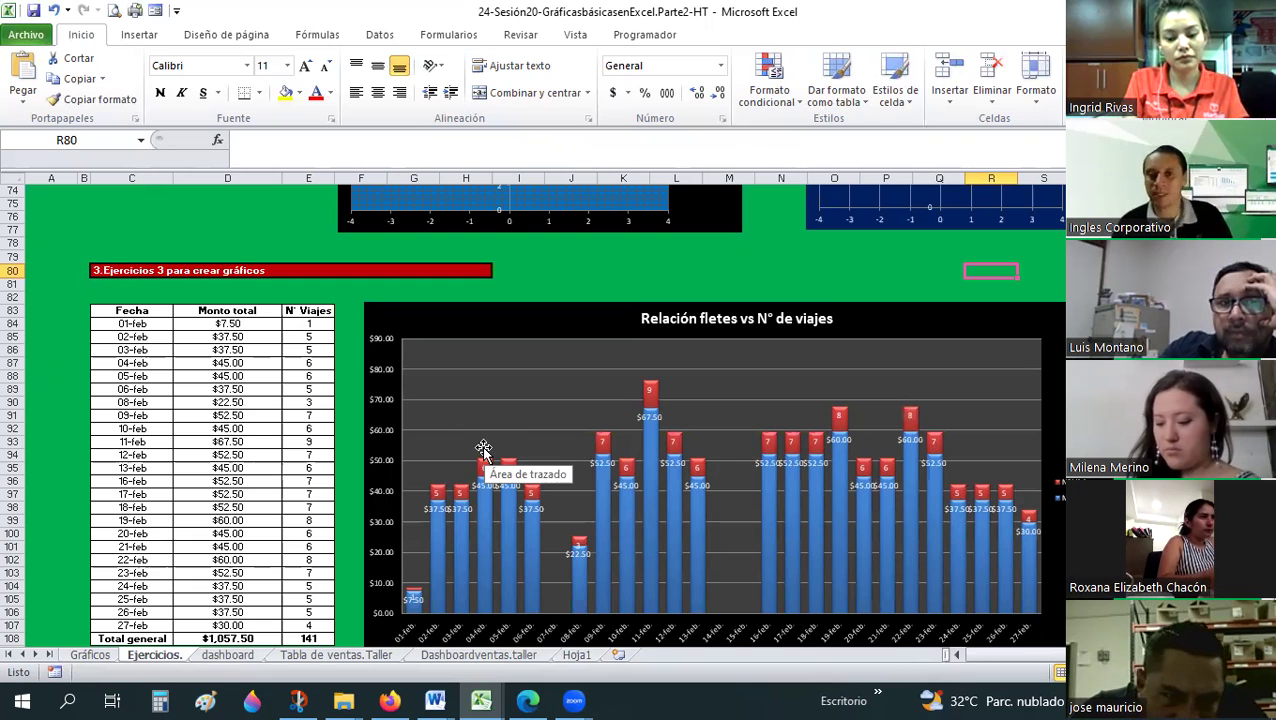
scroll(483, 449, down, 2)
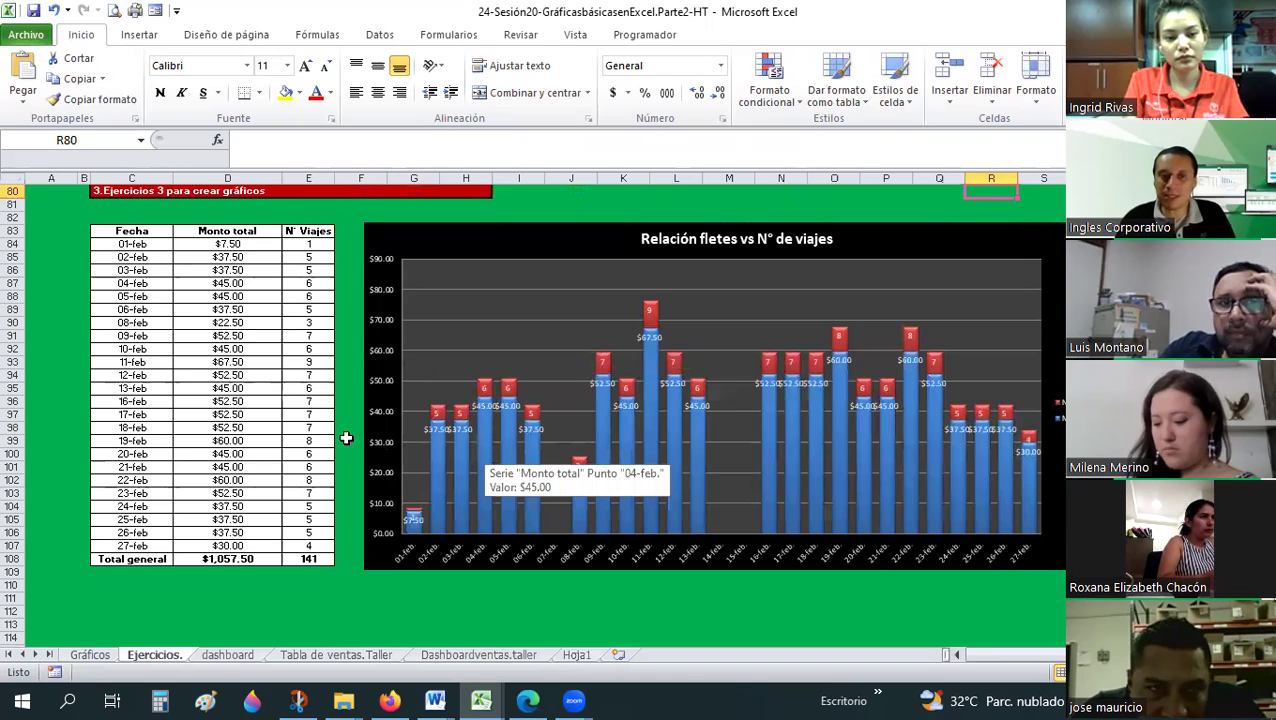
scroll(345, 437, up, 2)
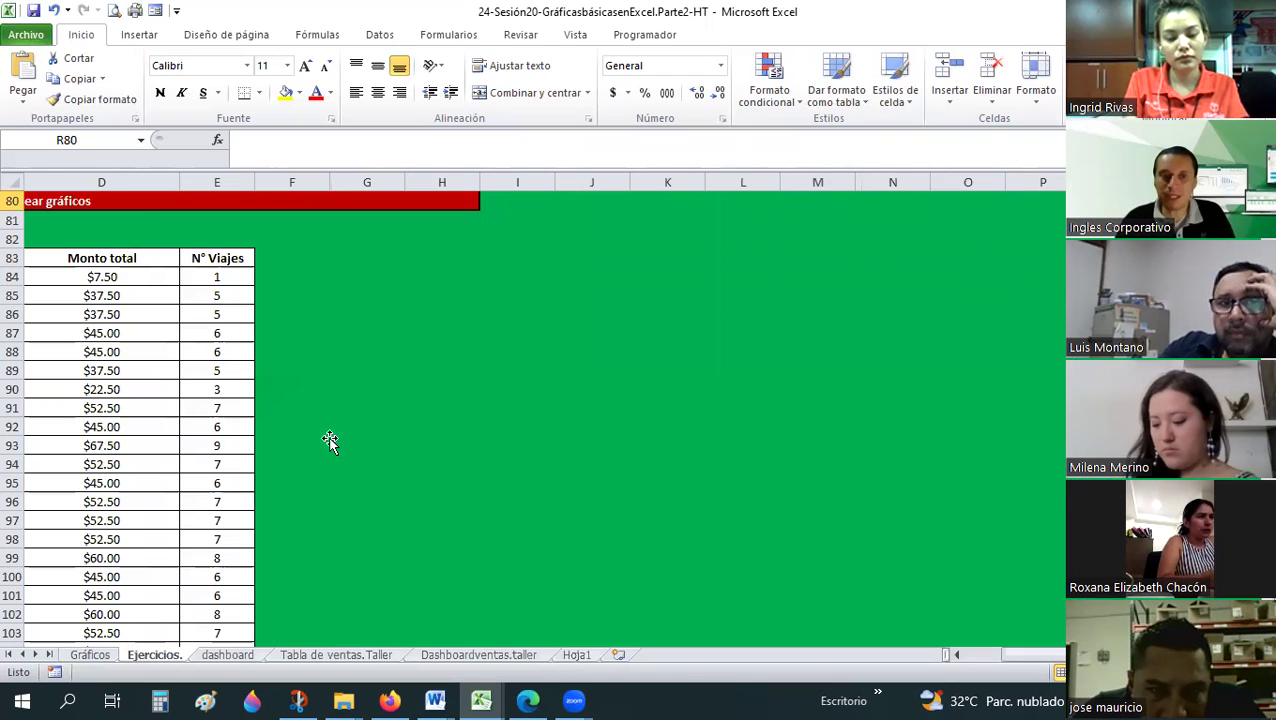
scroll(213, 376, left, 3)
Step: Add an 'N°' heading in B83 and number rows 1 to 24 with a =B84+1 formula filled down
click(72, 278)
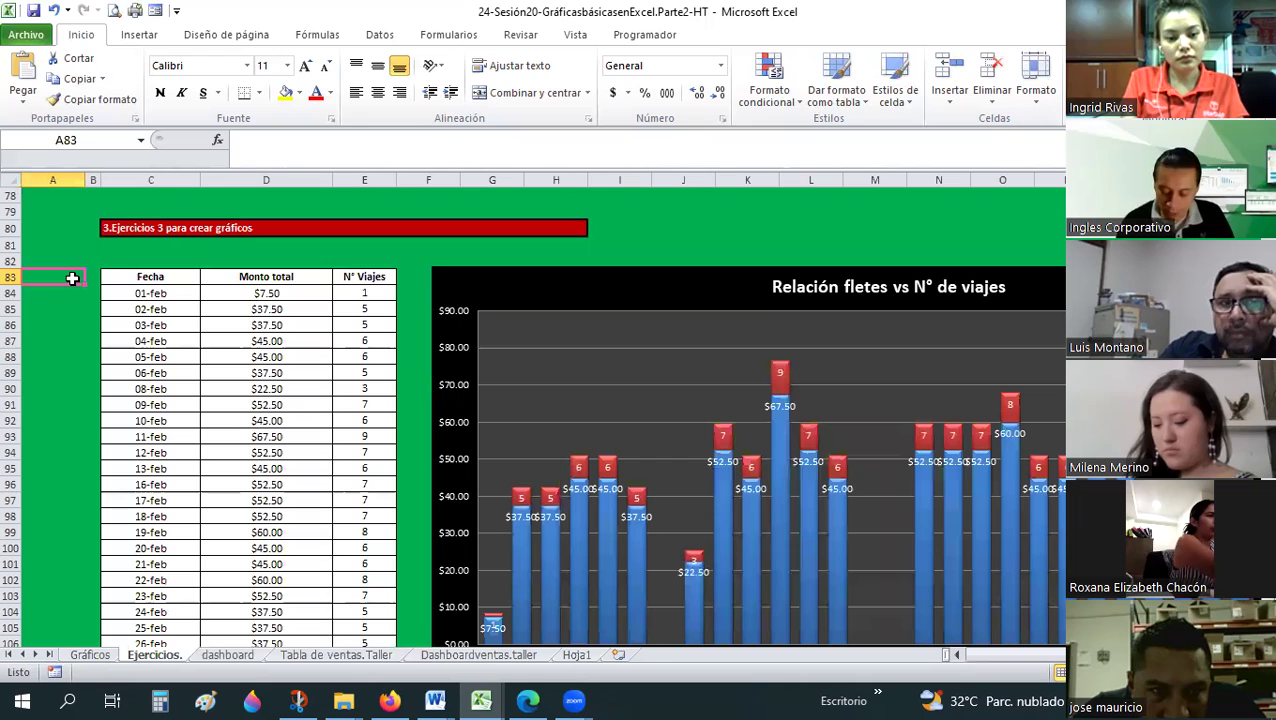
key(Right)
text(N)
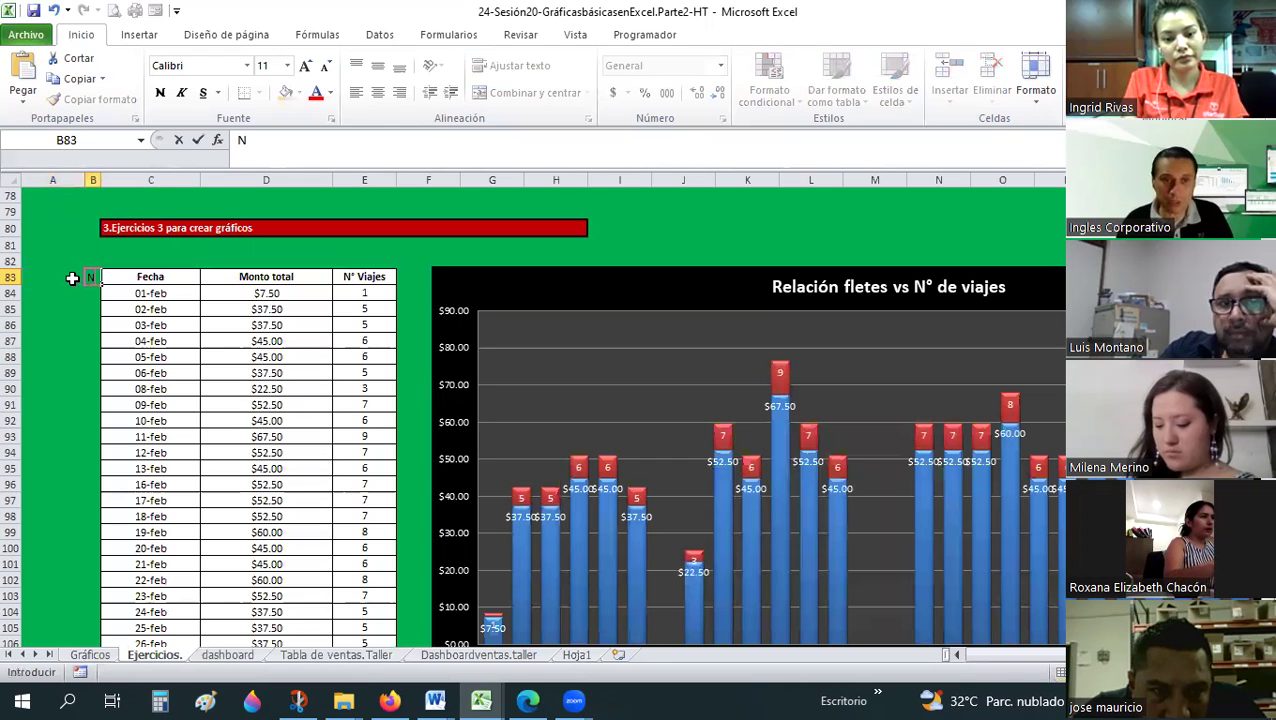
text(°)
key(Return)
text(1)
key(Return)
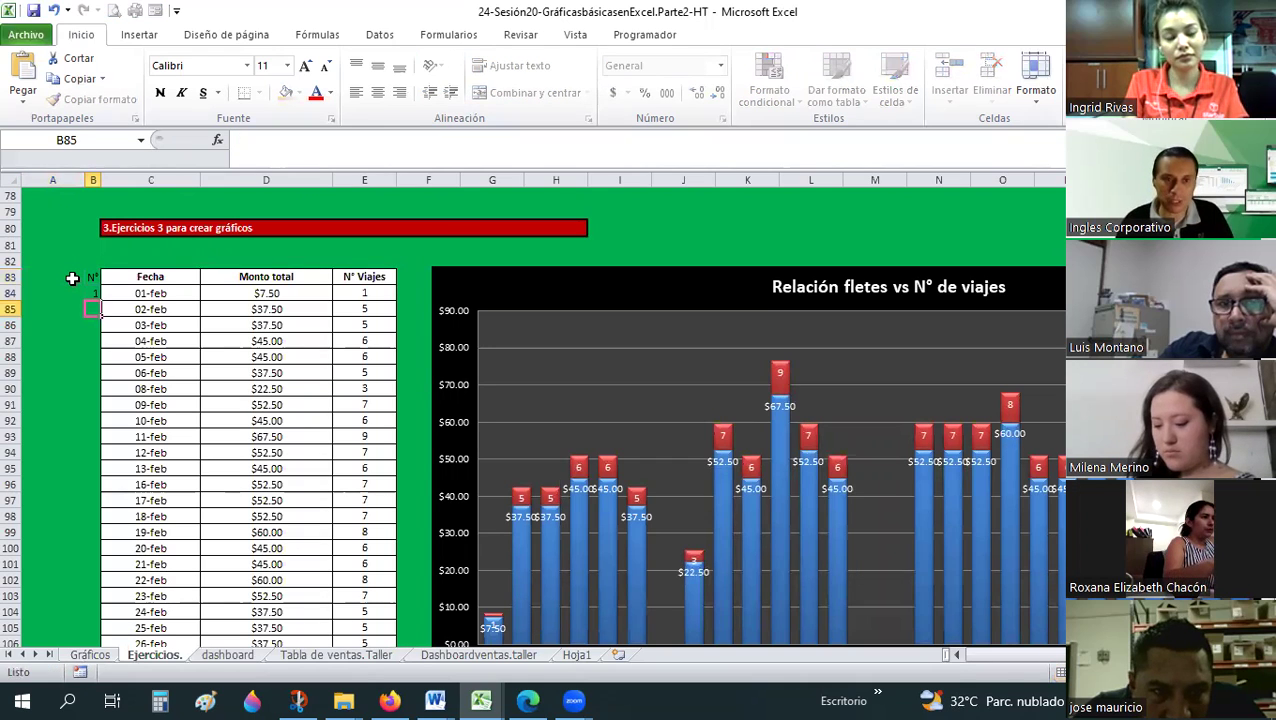
text(+)
key(Up)
text(+1)
key(Return)
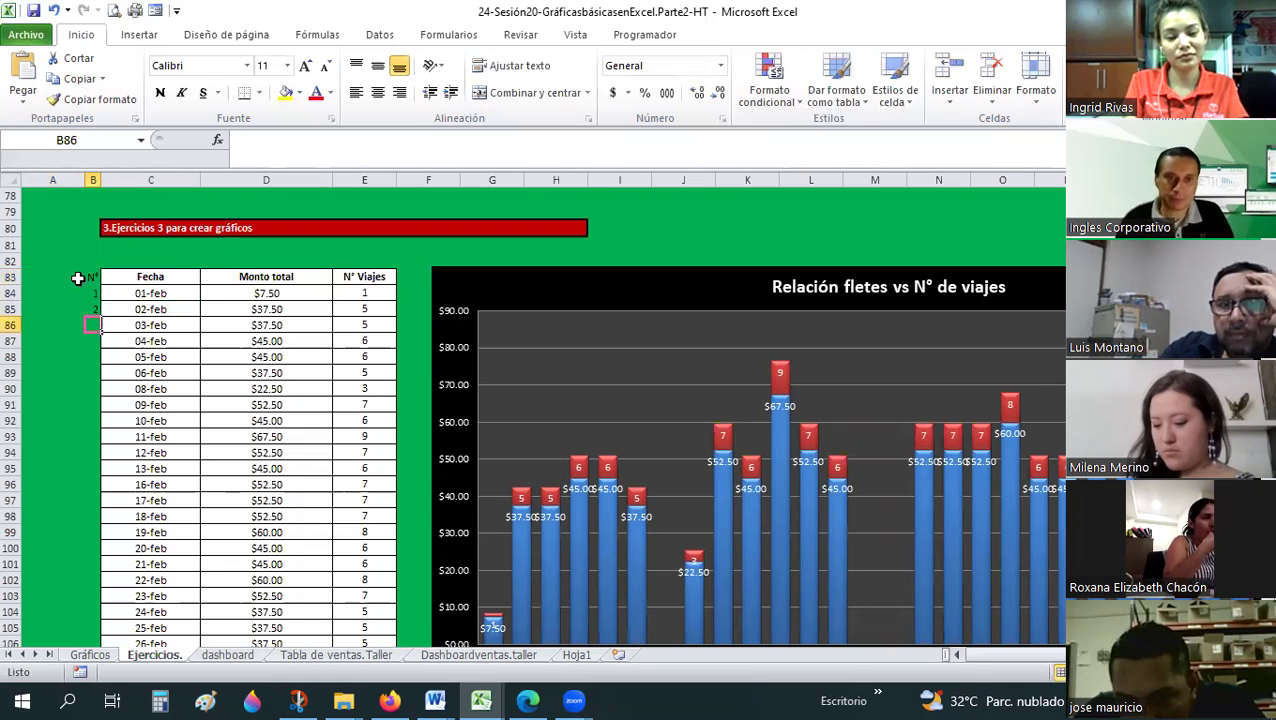
click(98, 311)
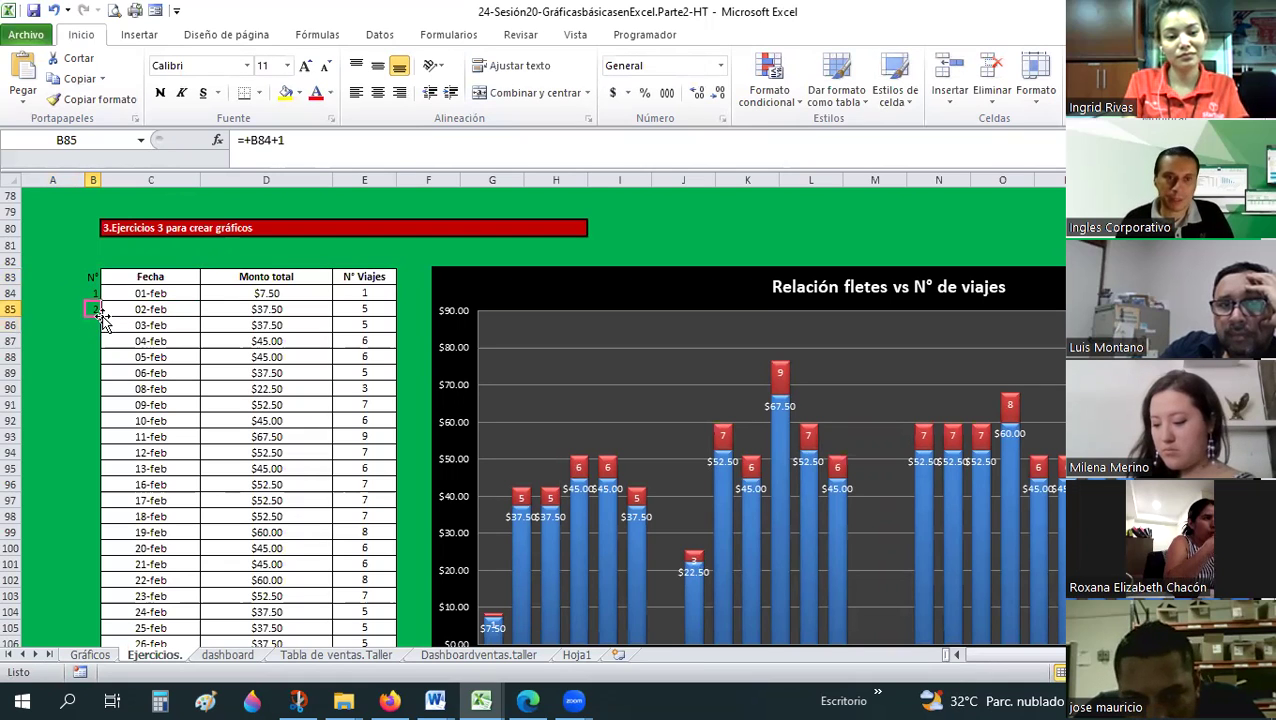
double_click(101, 317)
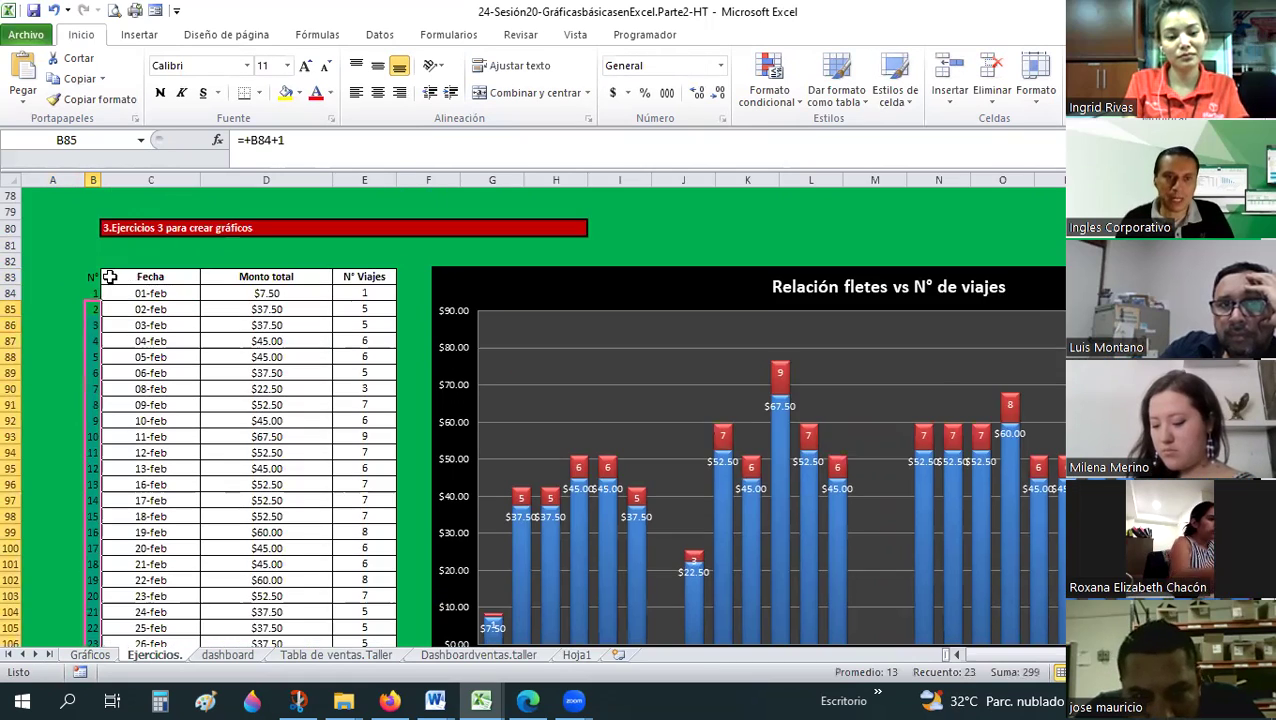
Step: Copy the Fecha header's formatting onto B84:B107 and give those cells Todos los bordes
click(110, 277)
click(70, 99)
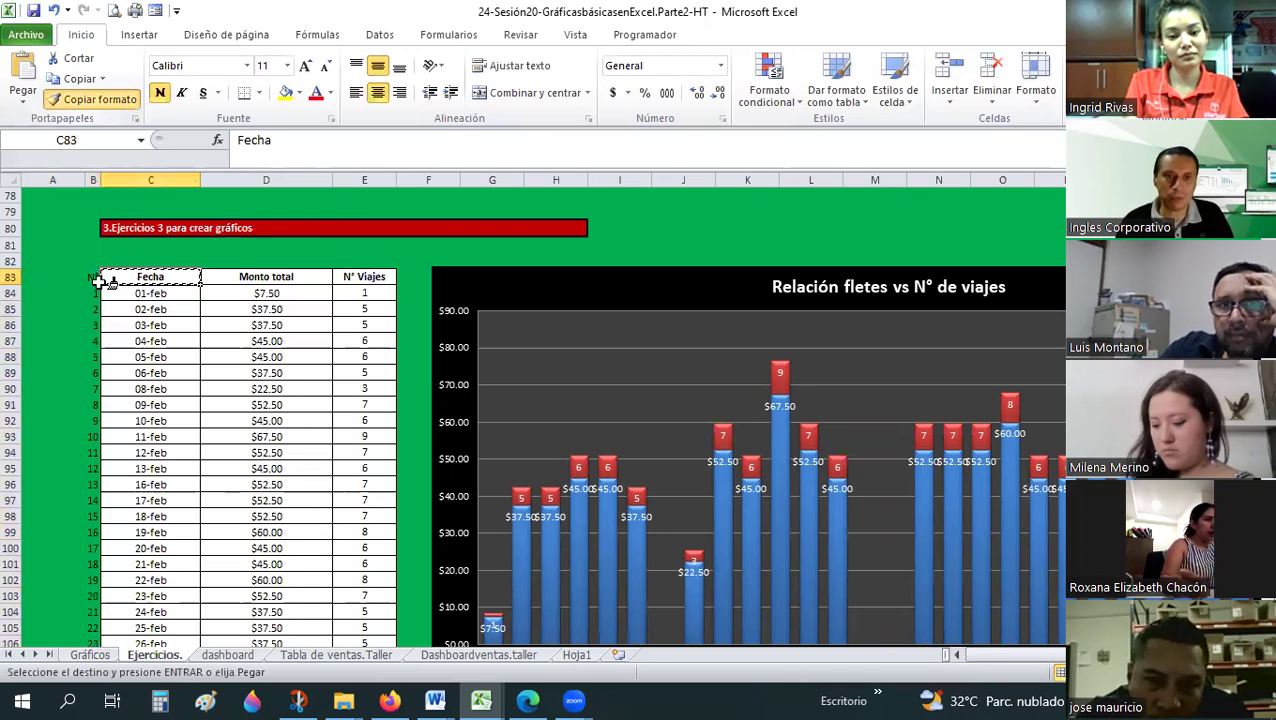
drag(92, 293, 100, 632)
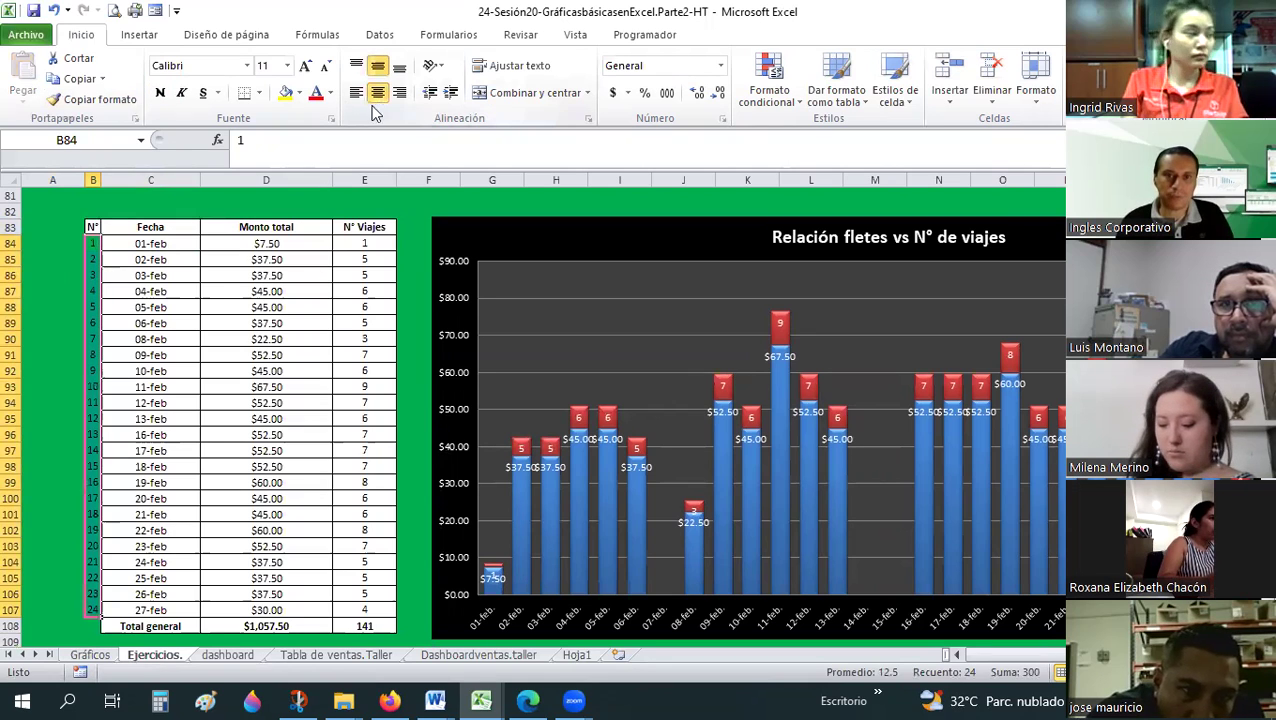
click(285, 92)
click(299, 92)
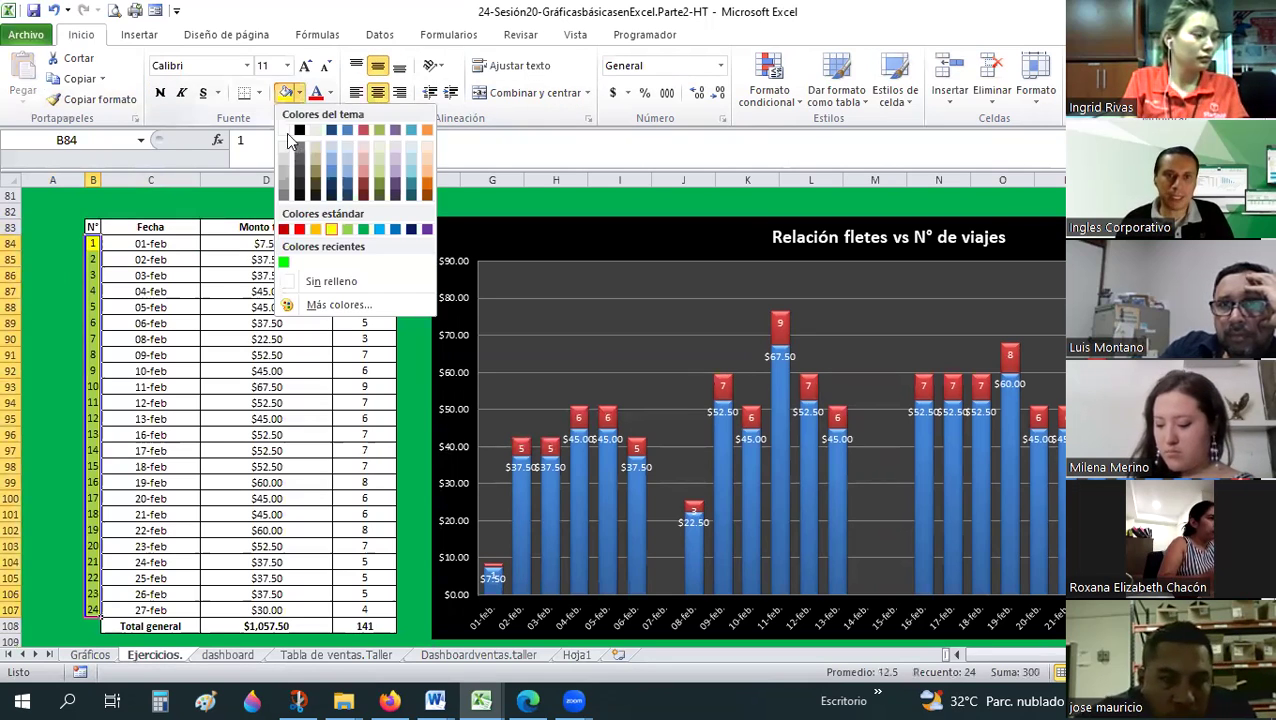
click(258, 92)
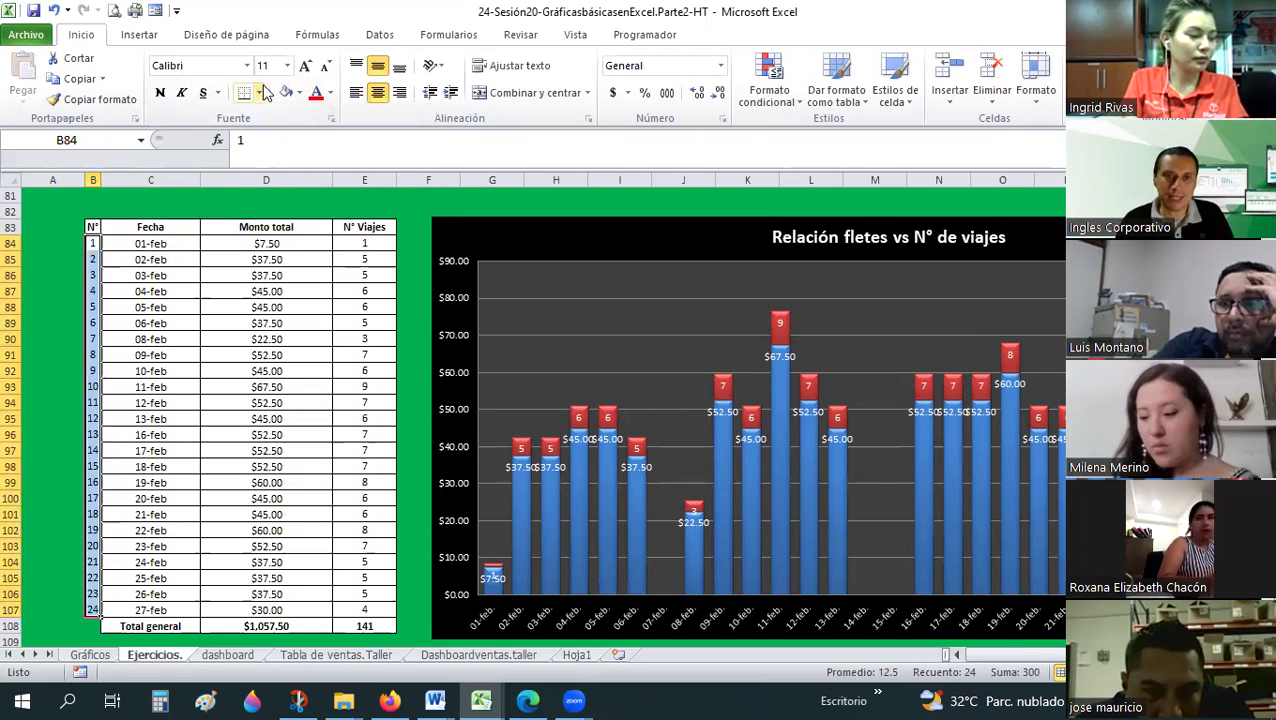
click(258, 92)
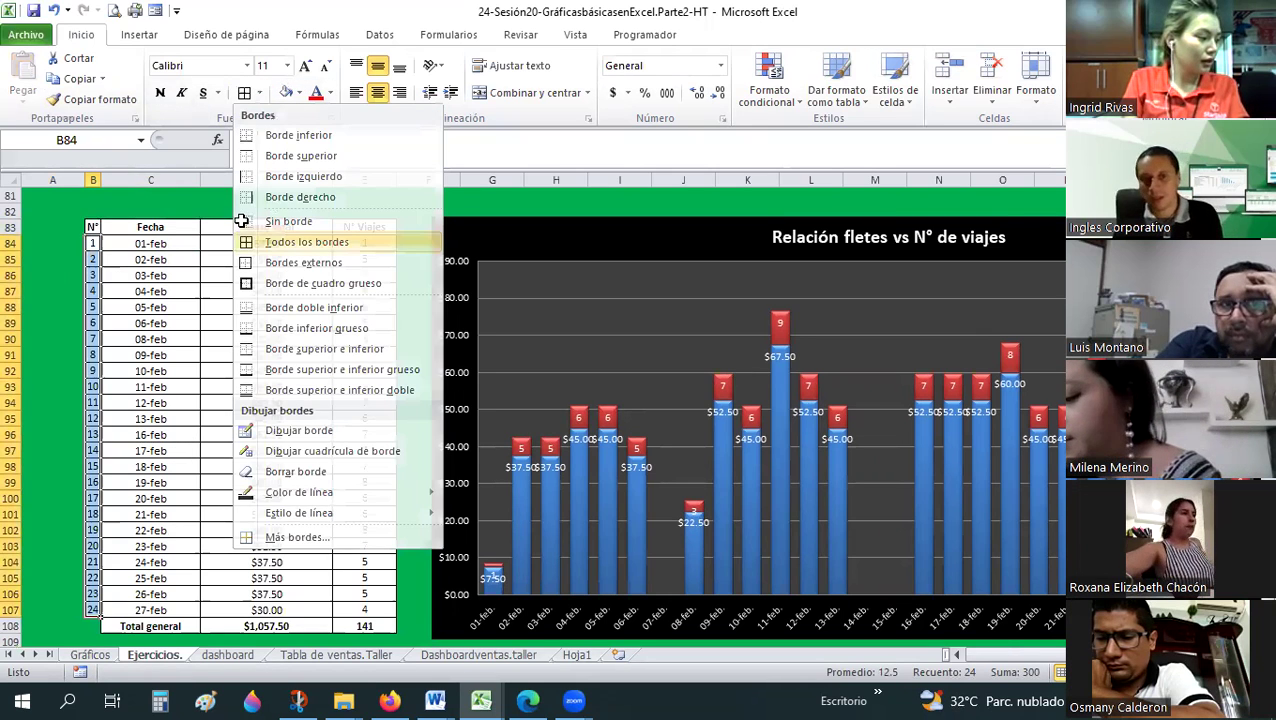
click(242, 241)
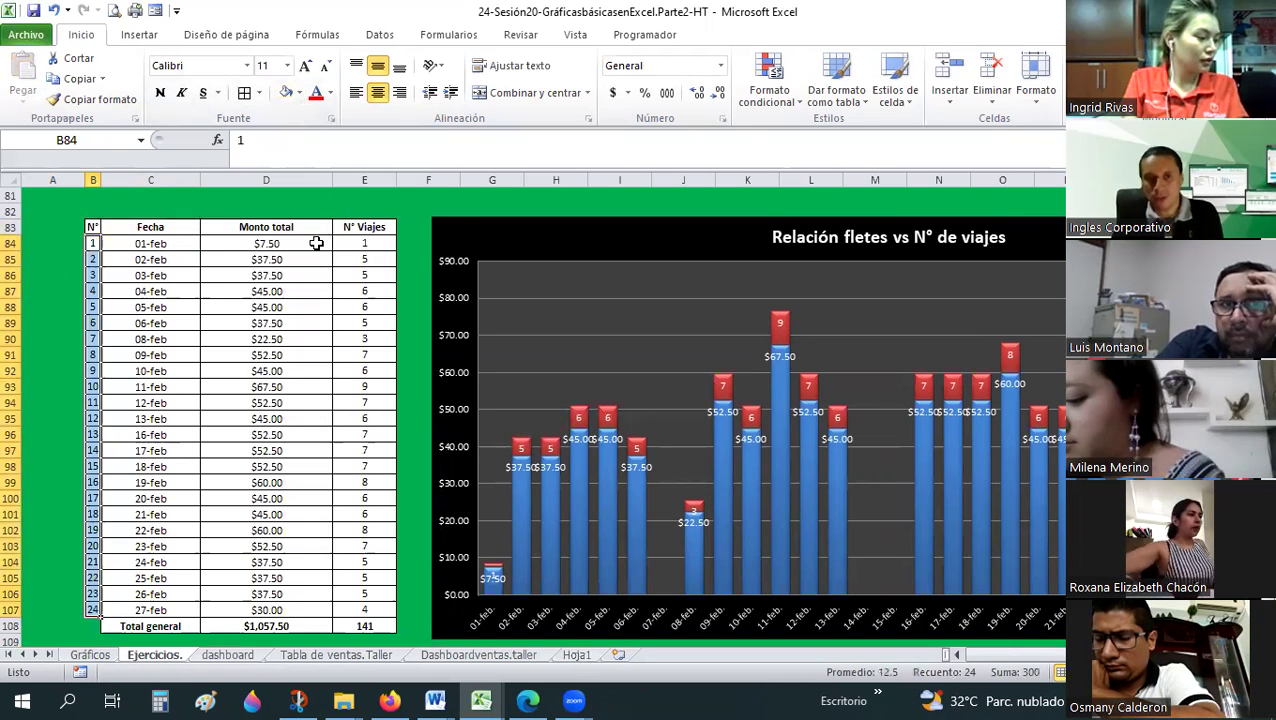
click(411, 211)
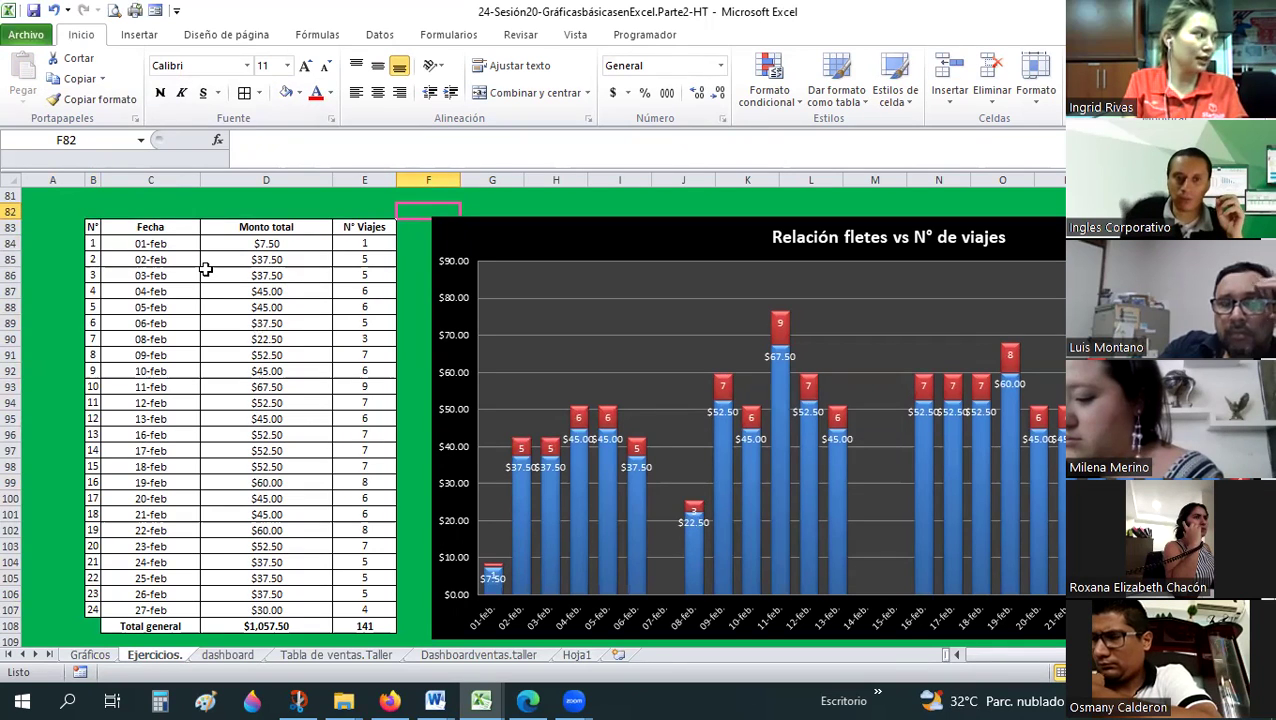
Step: Check the 01-feb and 02-feb amounts and trip counts, then zoom in on the freight table
click(251, 243)
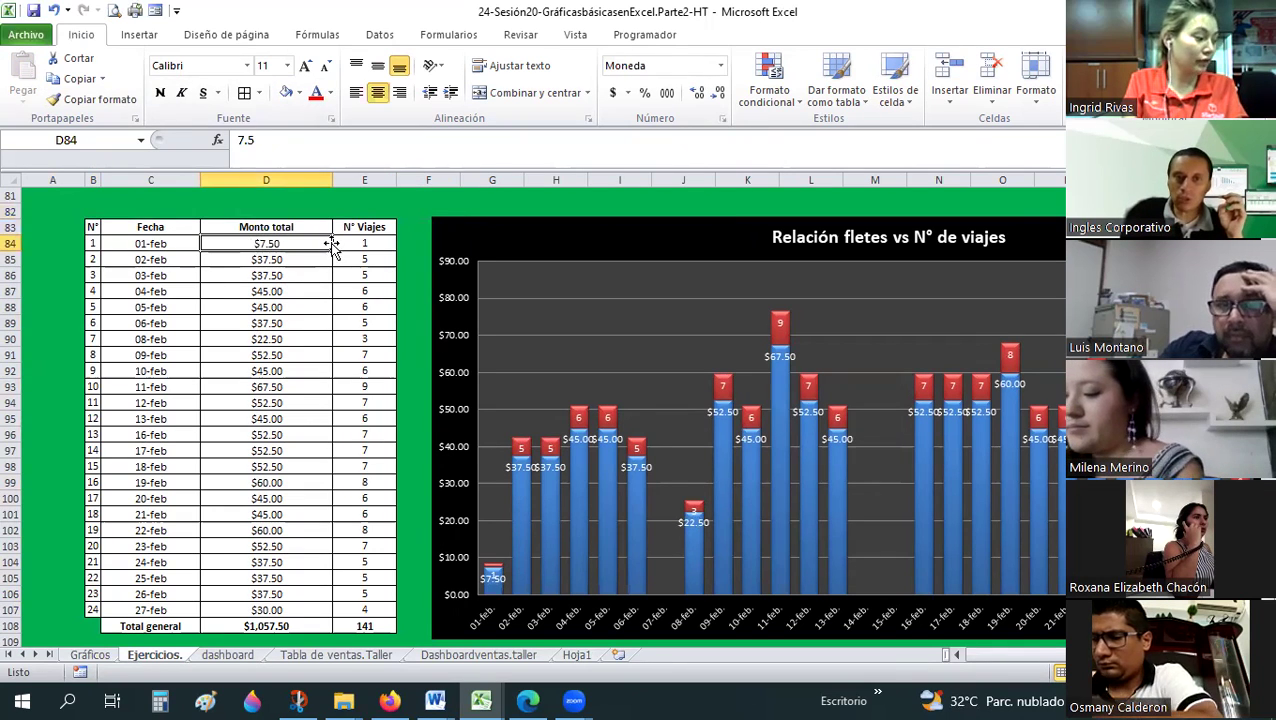
click(350, 242)
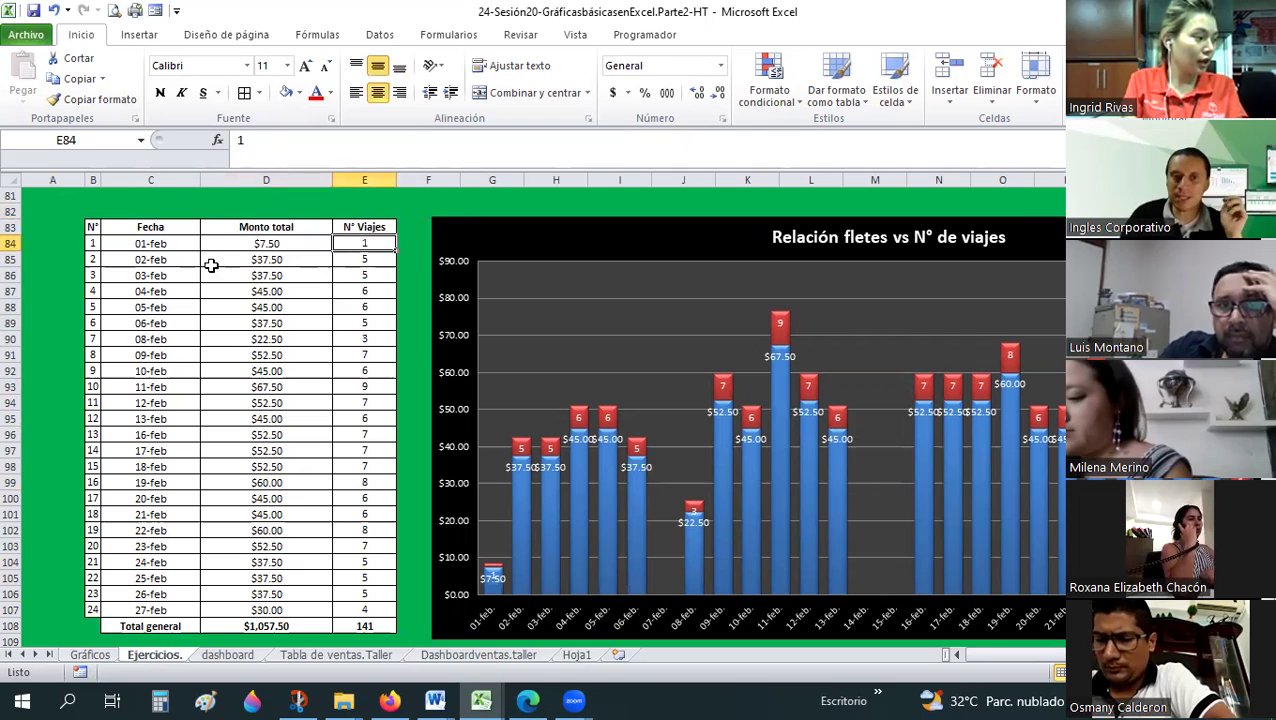
click(382, 258)
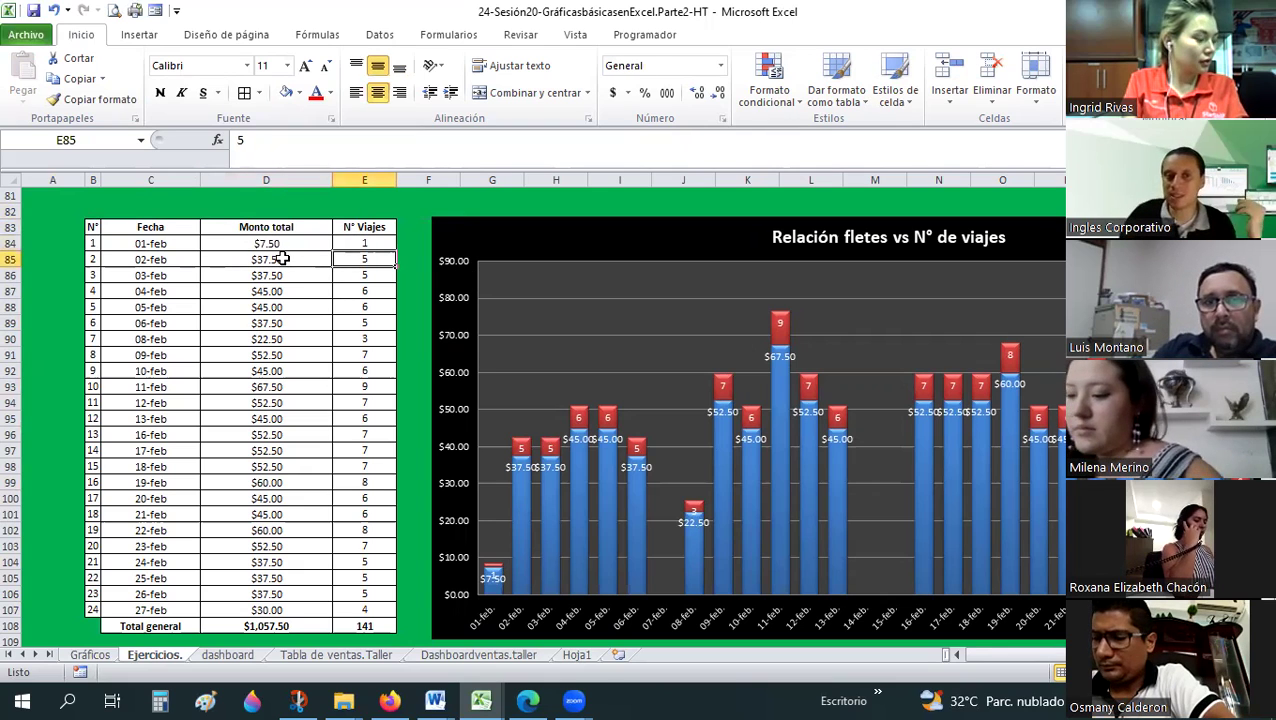
click(284, 259)
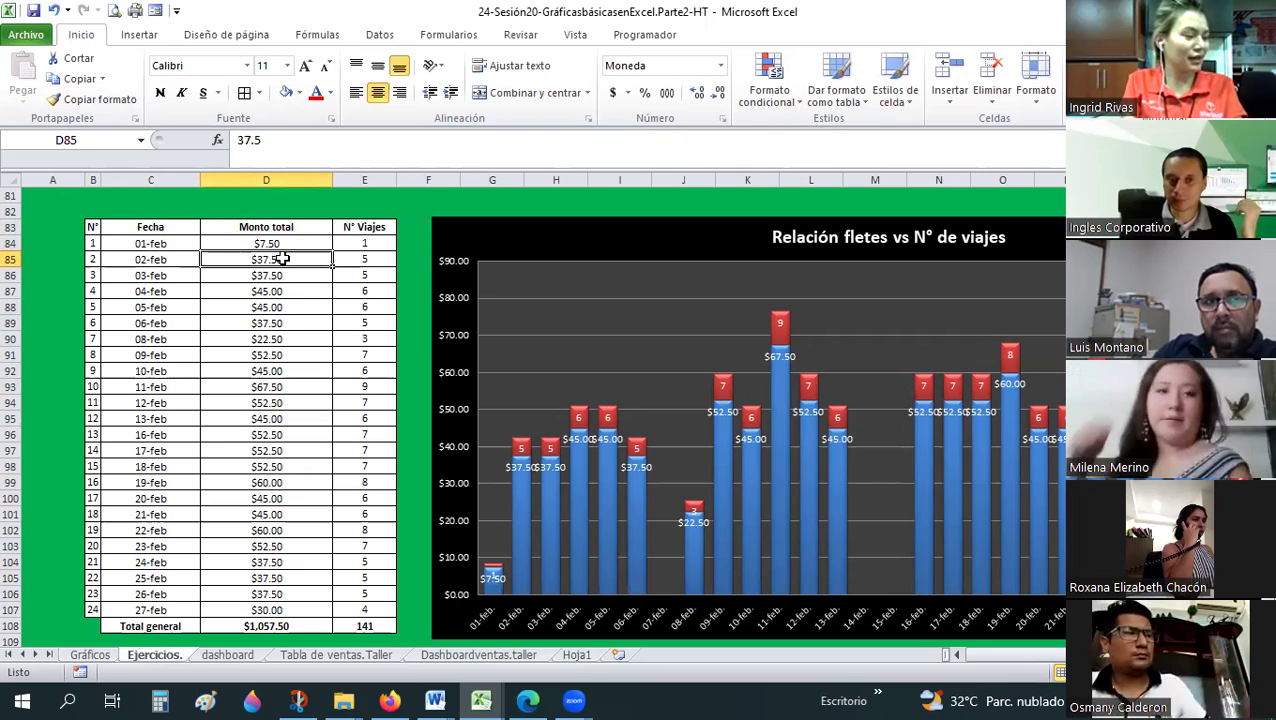
scroll(655, 527, down, 1)
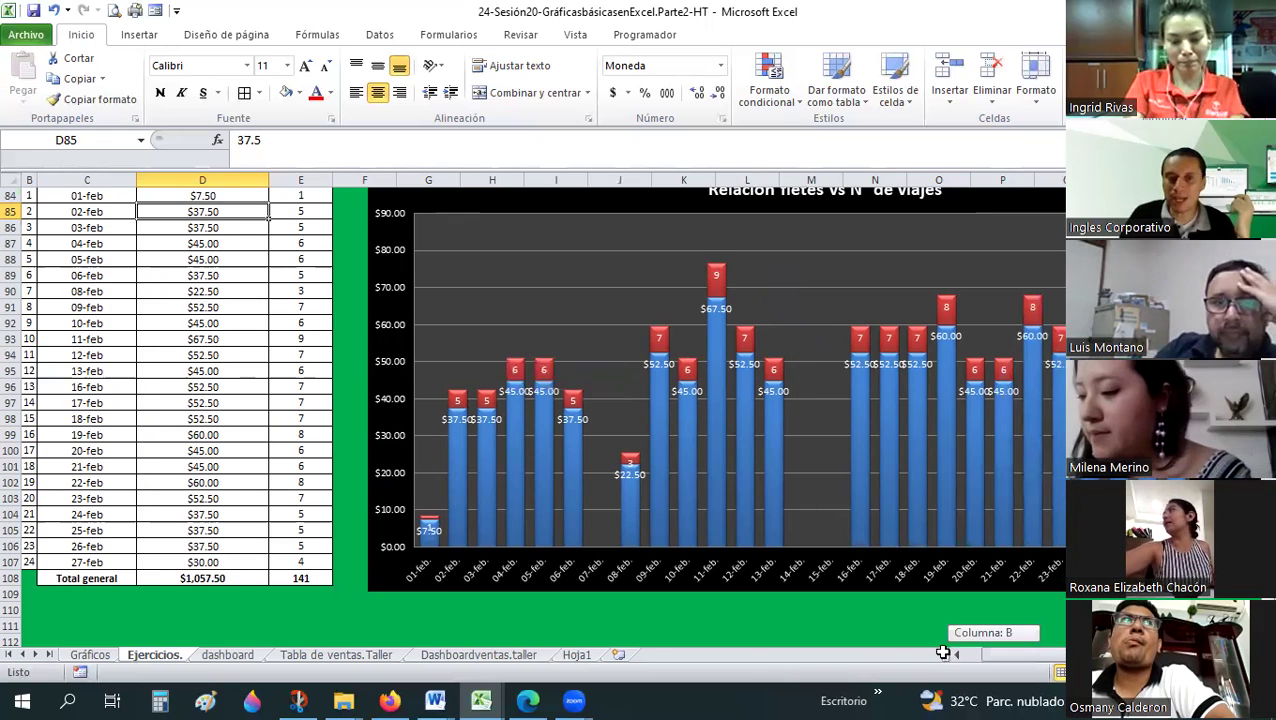
scroll(260, 480, up, 2)
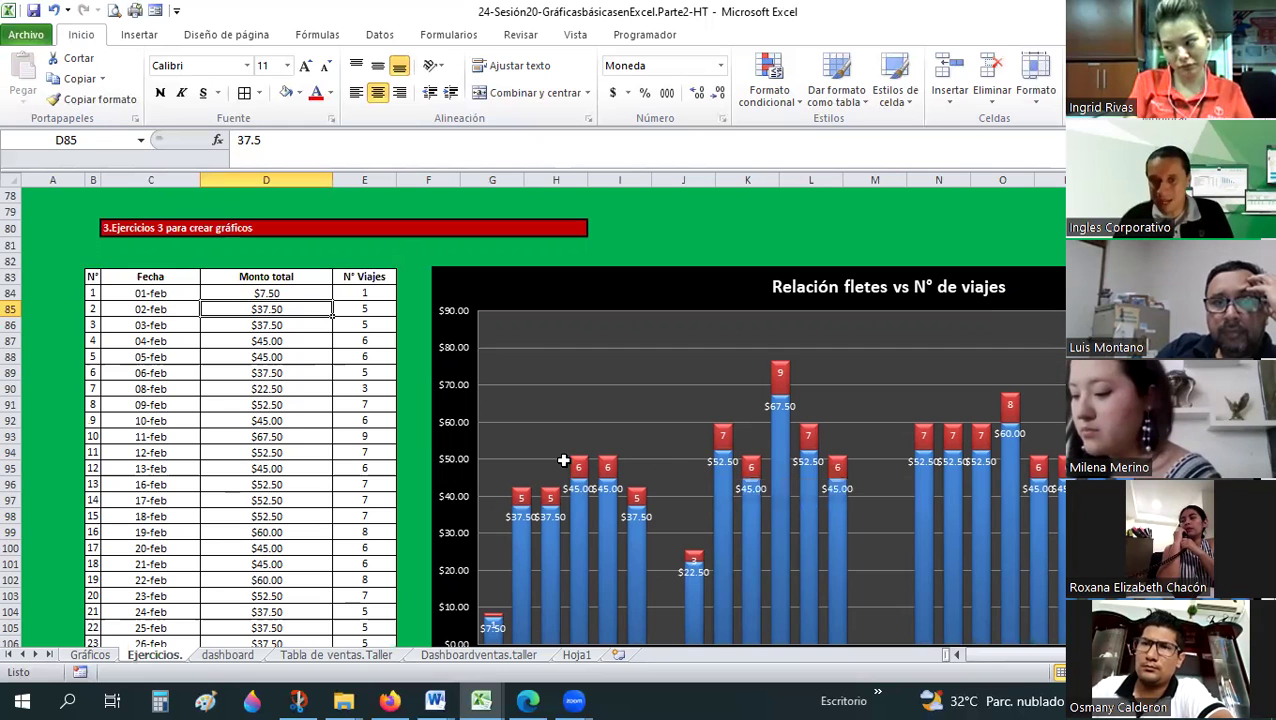
ctrl+scroll(638, 464, up, 1)
ctrl+scroll(648, 463, up, 1)
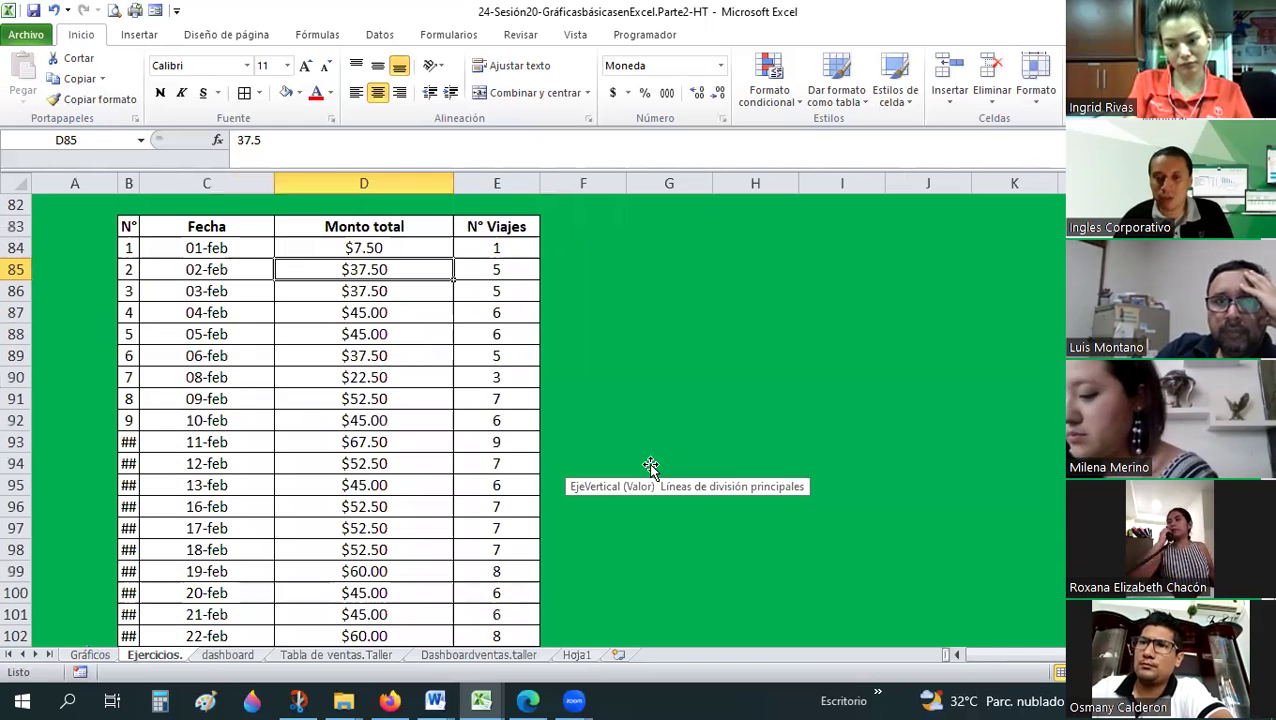
scroll(648, 463, up, 1)
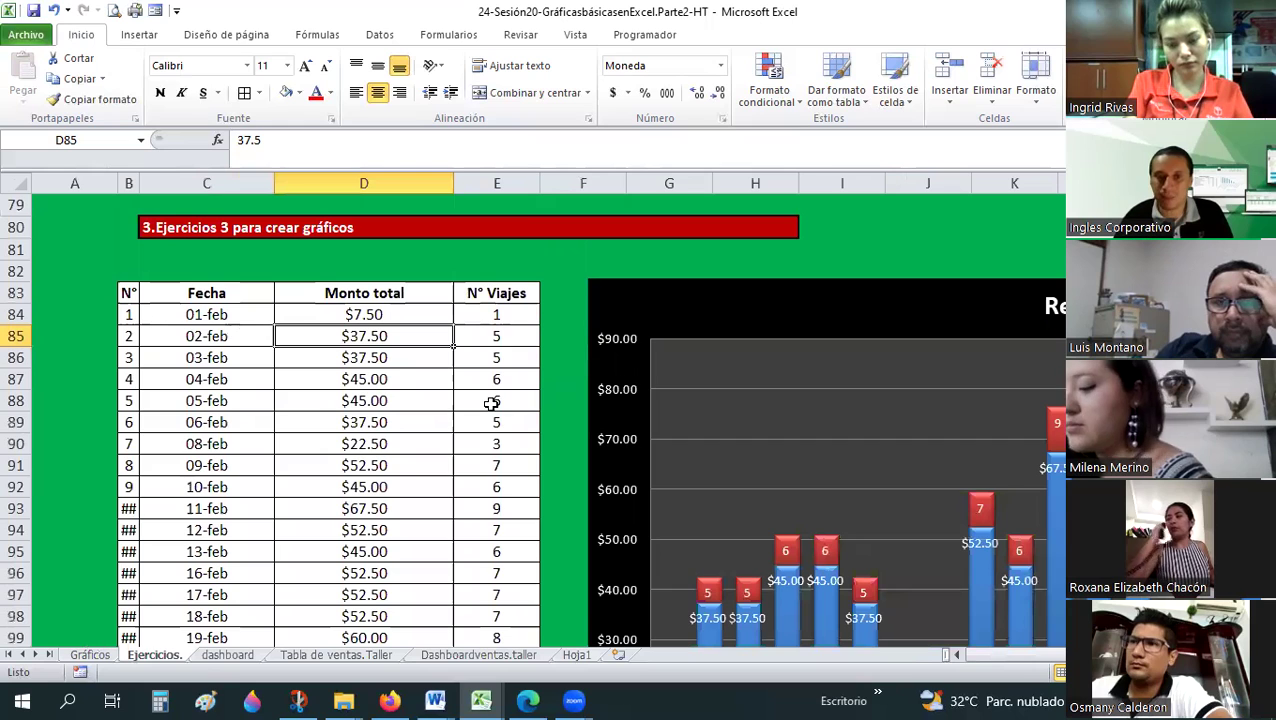
scroll(400, 248, down, 1)
Step: Select the amounts and trips in D84:E91 and widen the N° column
key(Up)
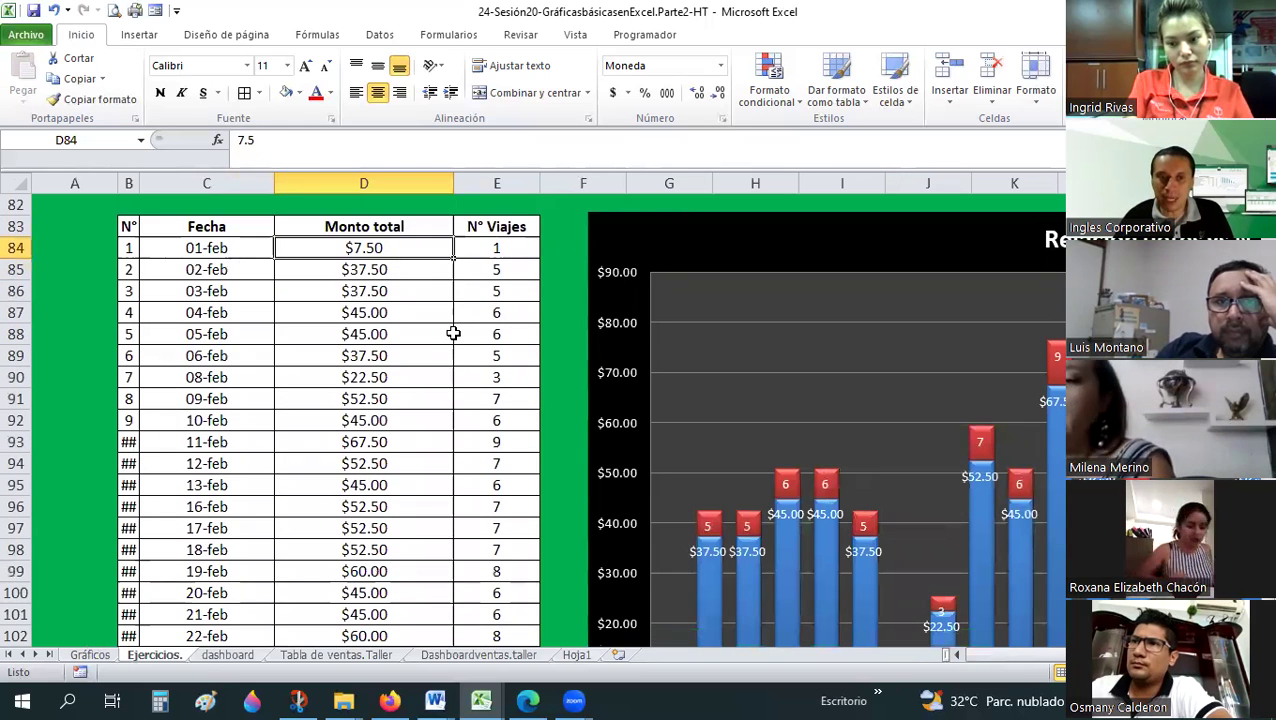
shift+drag(493, 385, 496, 399)
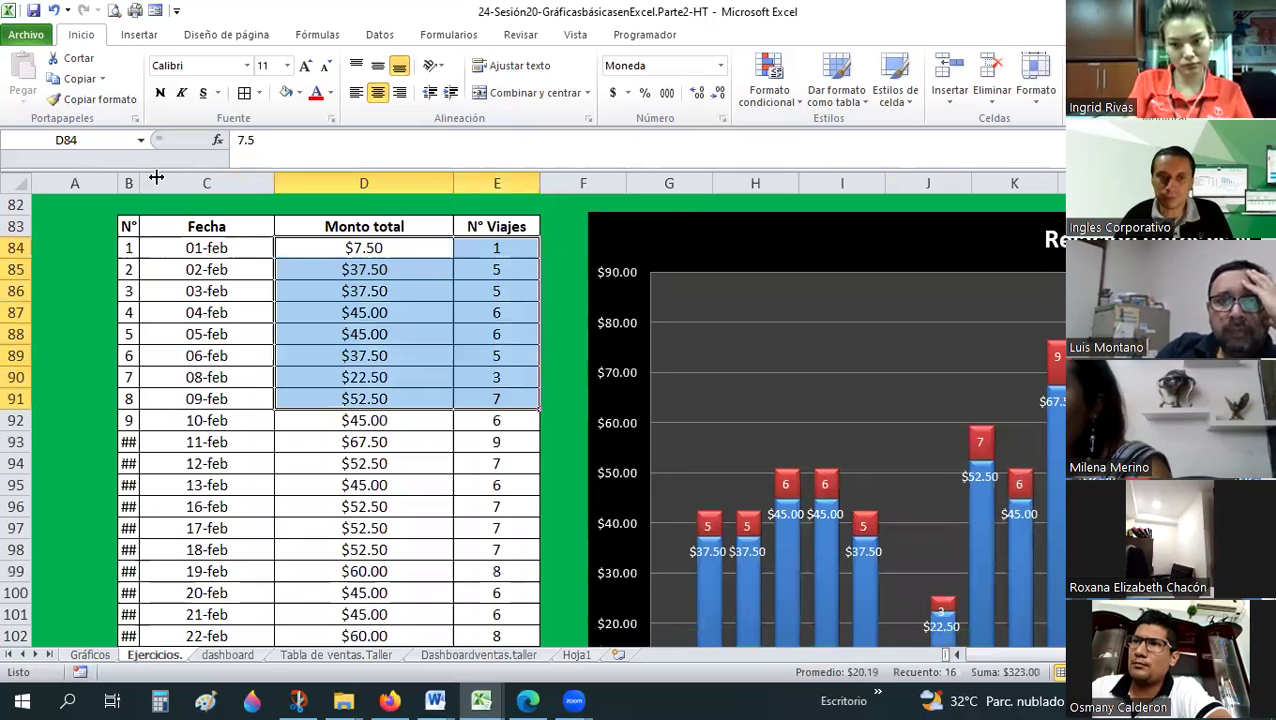
drag(139, 183, 160, 183)
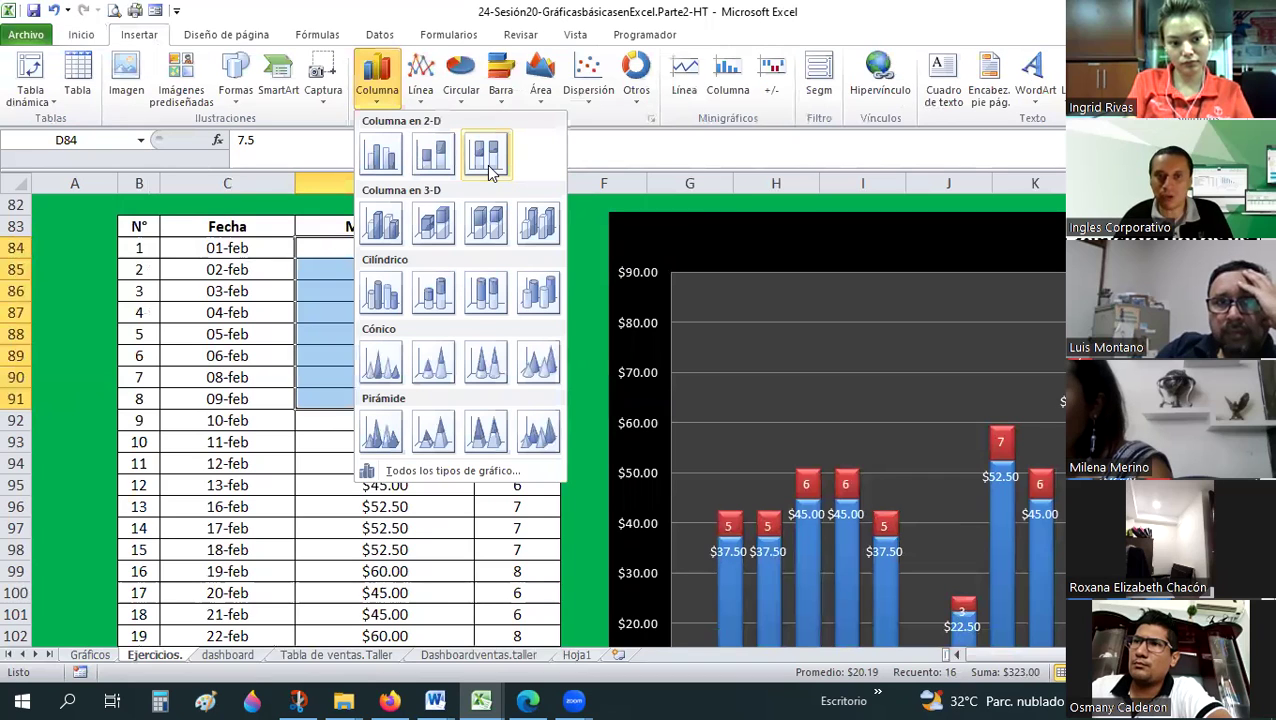
Step: Insert a 100% stacked column chart of the selection and place it below the freight table
click(488, 168)
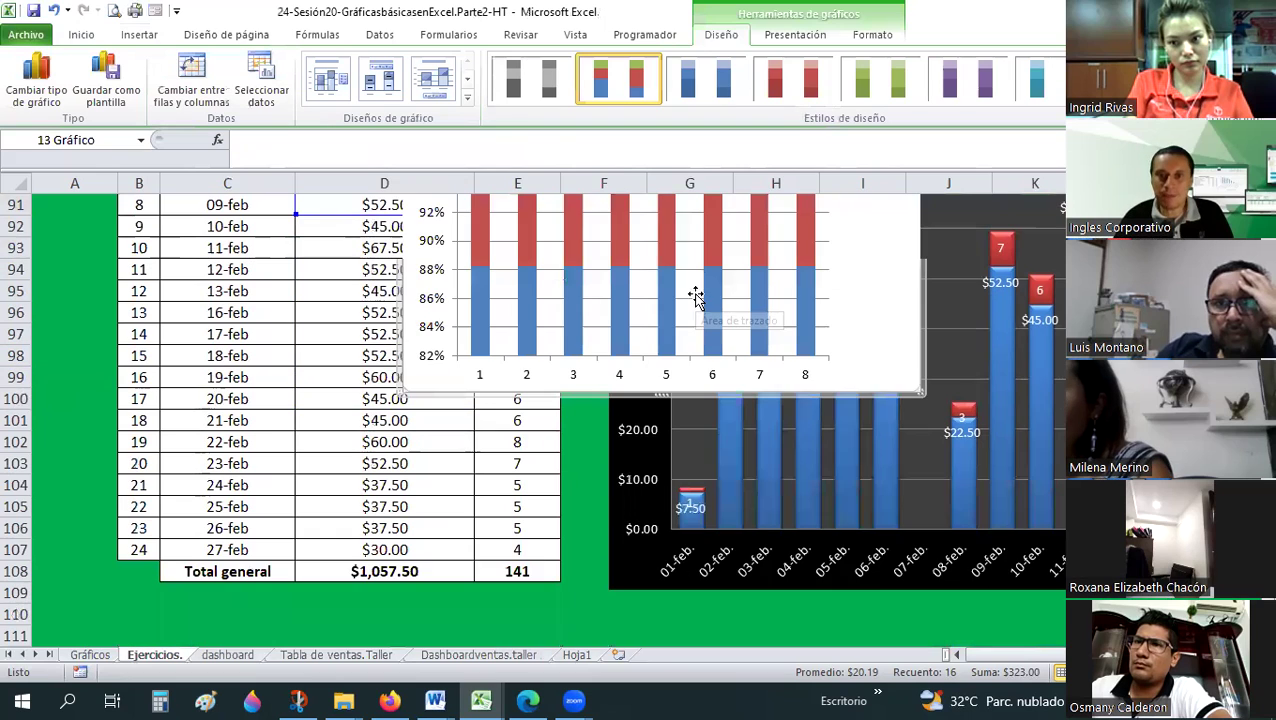
scroll(892, 253, up, 1)
scroll(881, 456, down, 1)
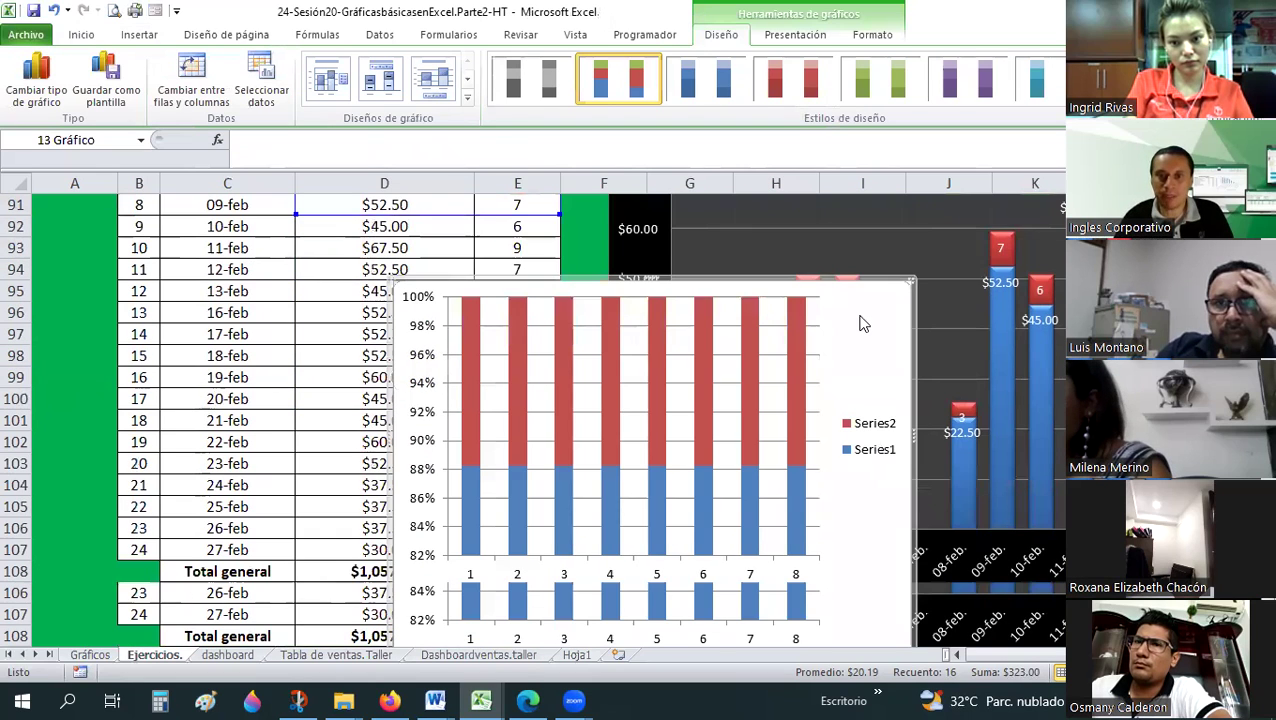
scroll(864, 496, down, 2)
scroll(958, 432, down, 2)
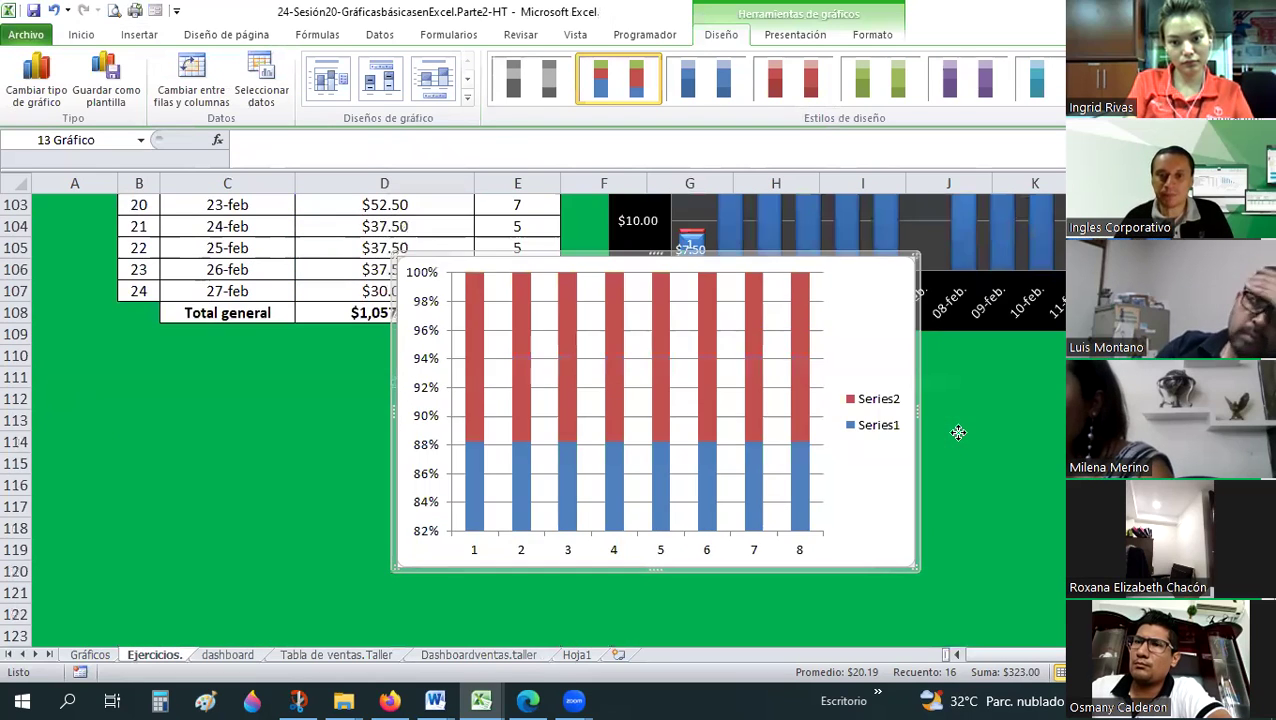
drag(603, 453, 310, 550)
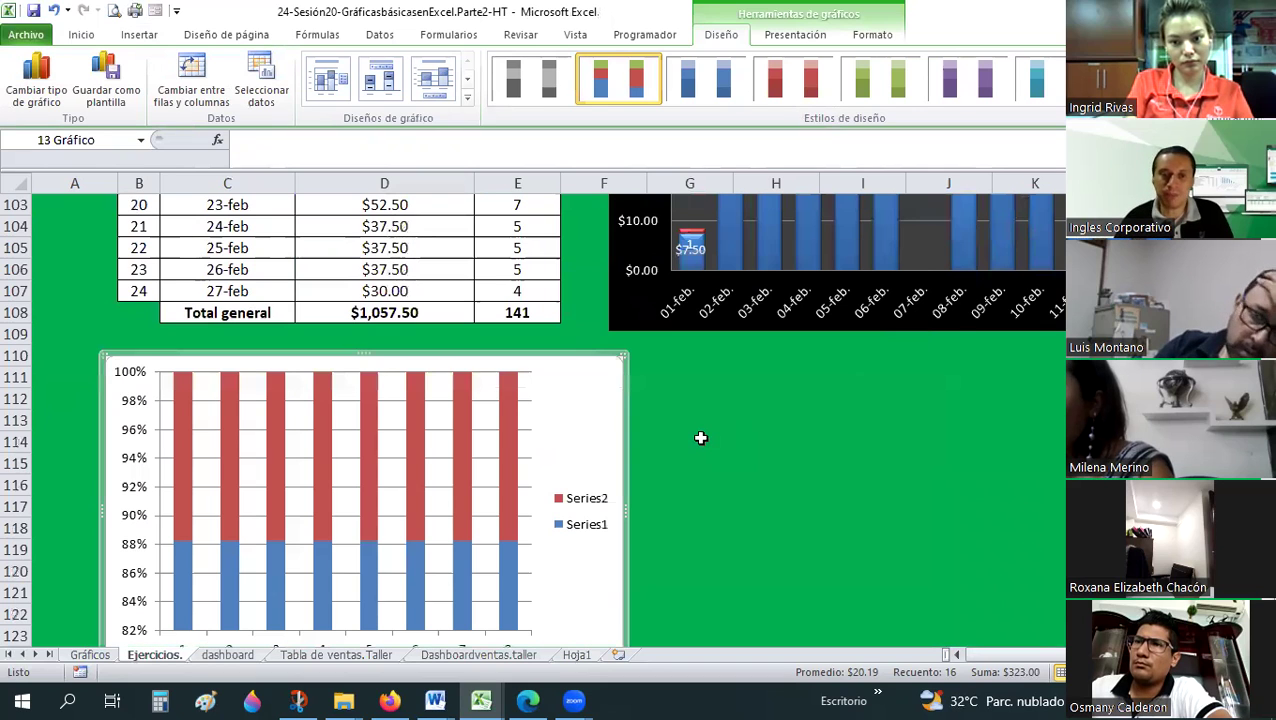
scroll(578, 430, down, 2)
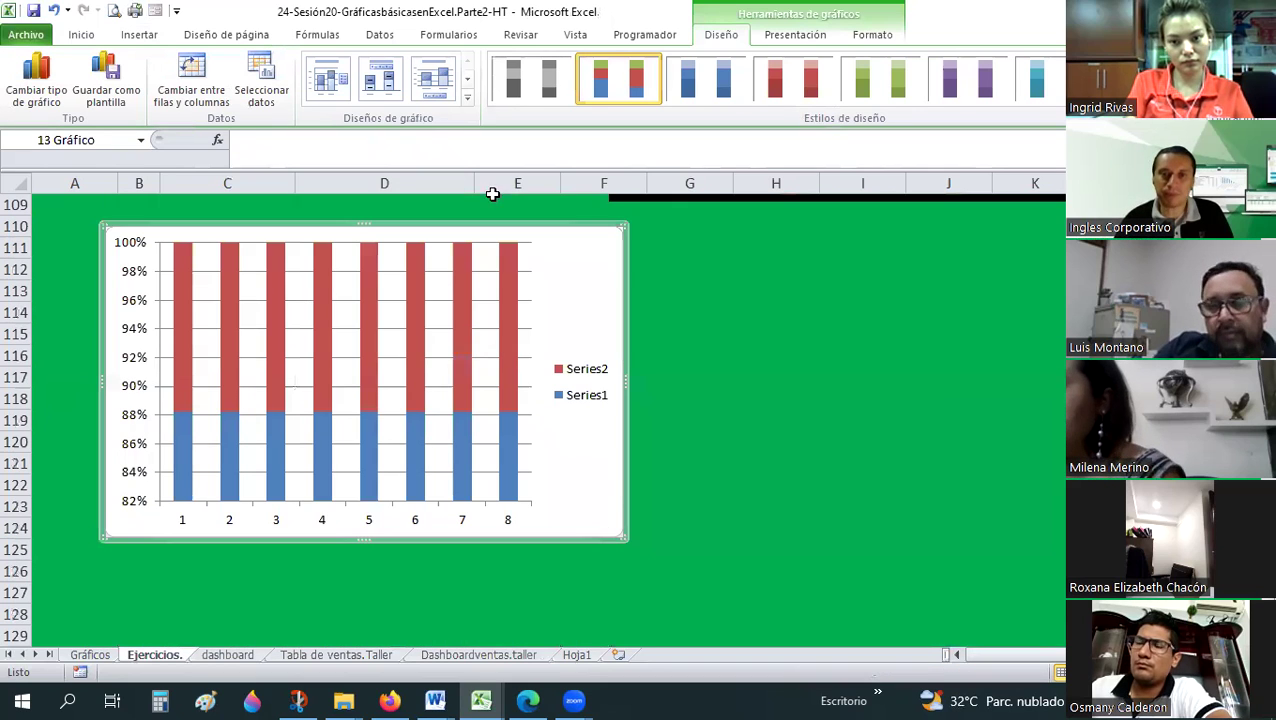
click(467, 98)
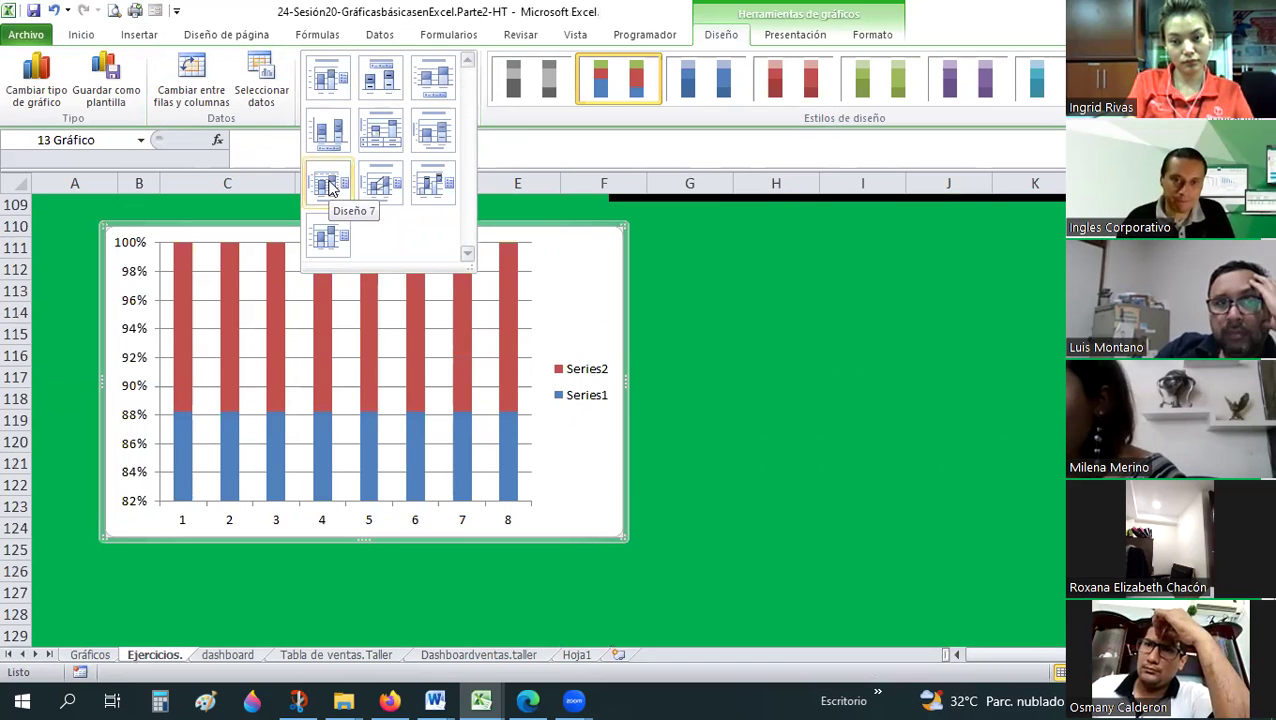
Step: Try several chart layouts and settle on Diseño 3, with the title on top and the legend below
click(330, 185)
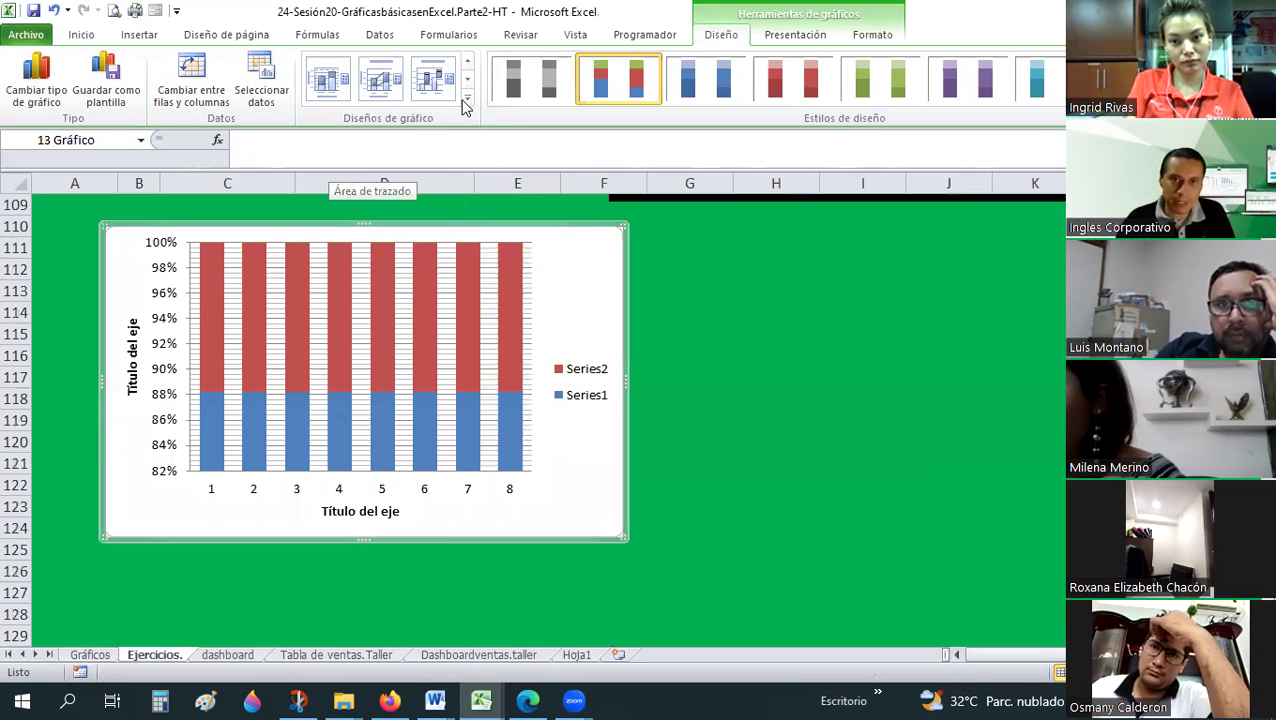
click(466, 100)
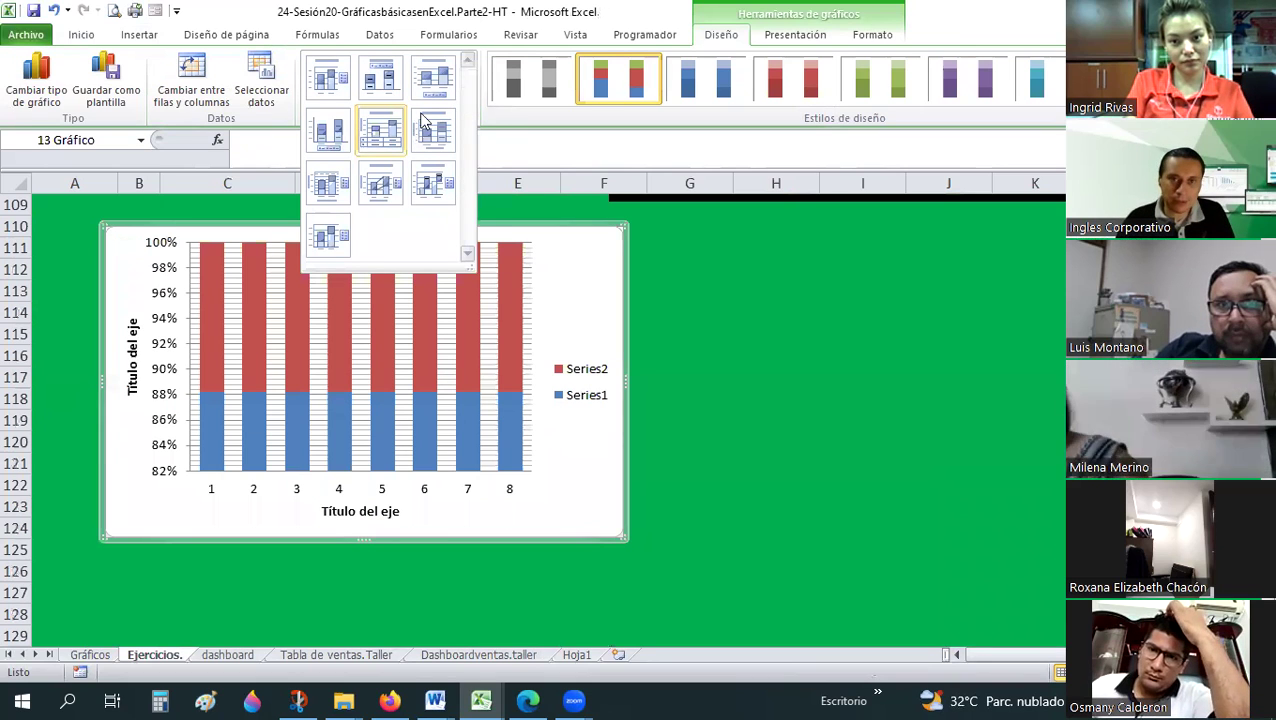
click(330, 237)
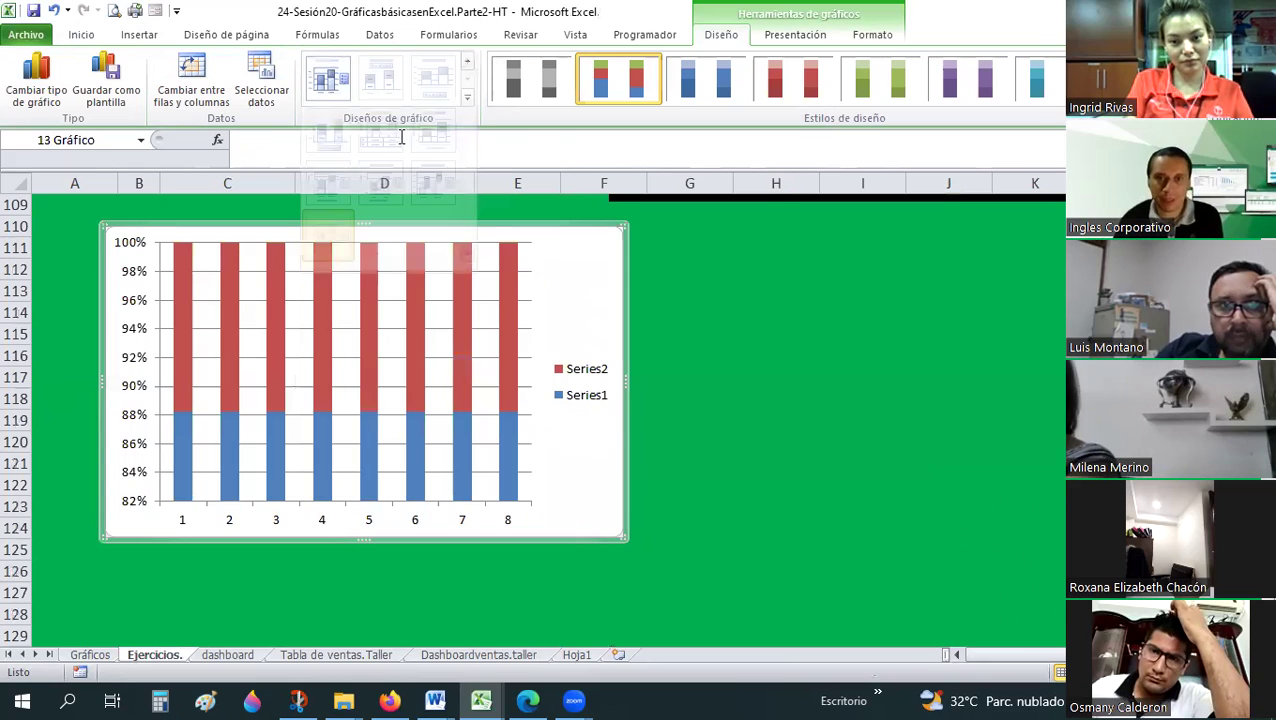
click(466, 97)
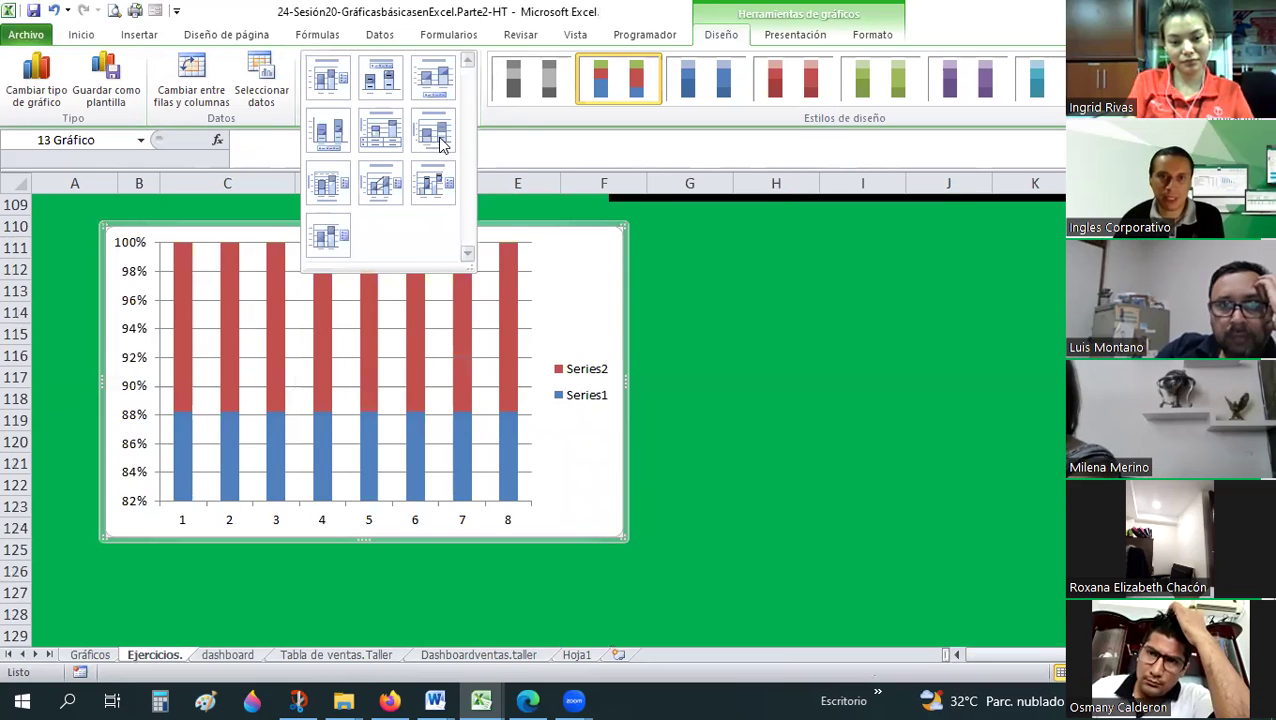
click(440, 133)
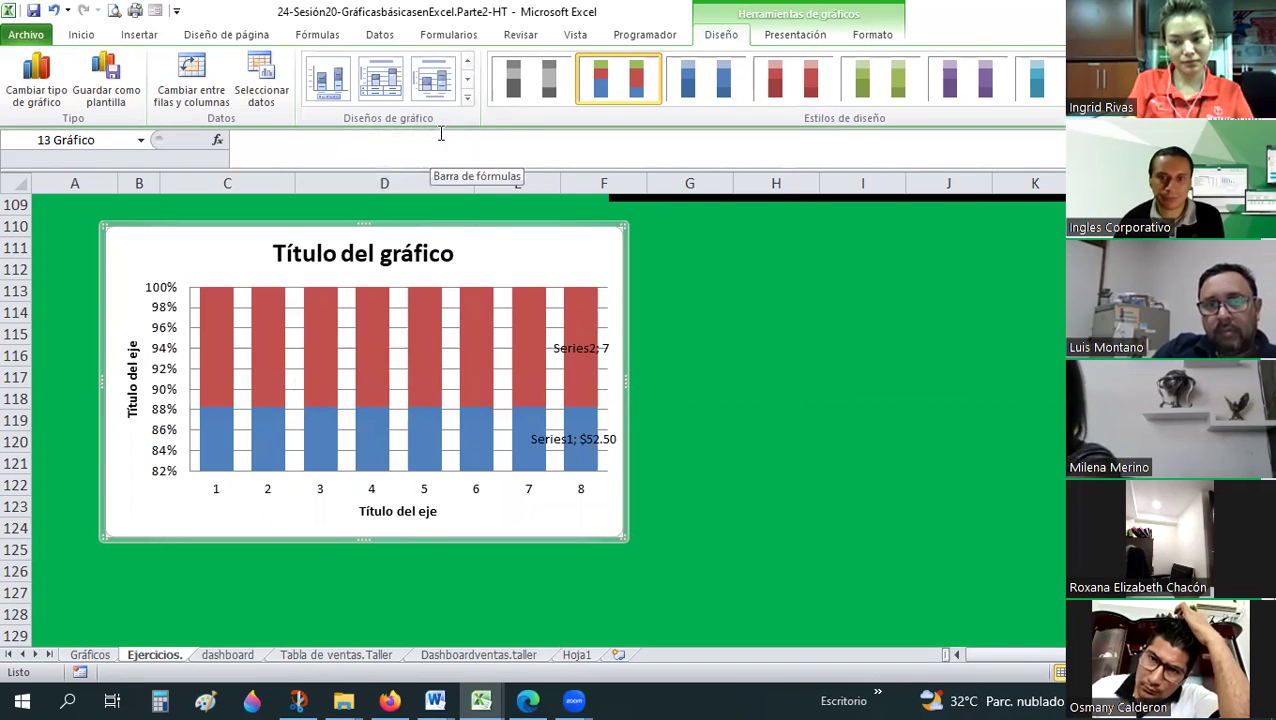
click(466, 97)
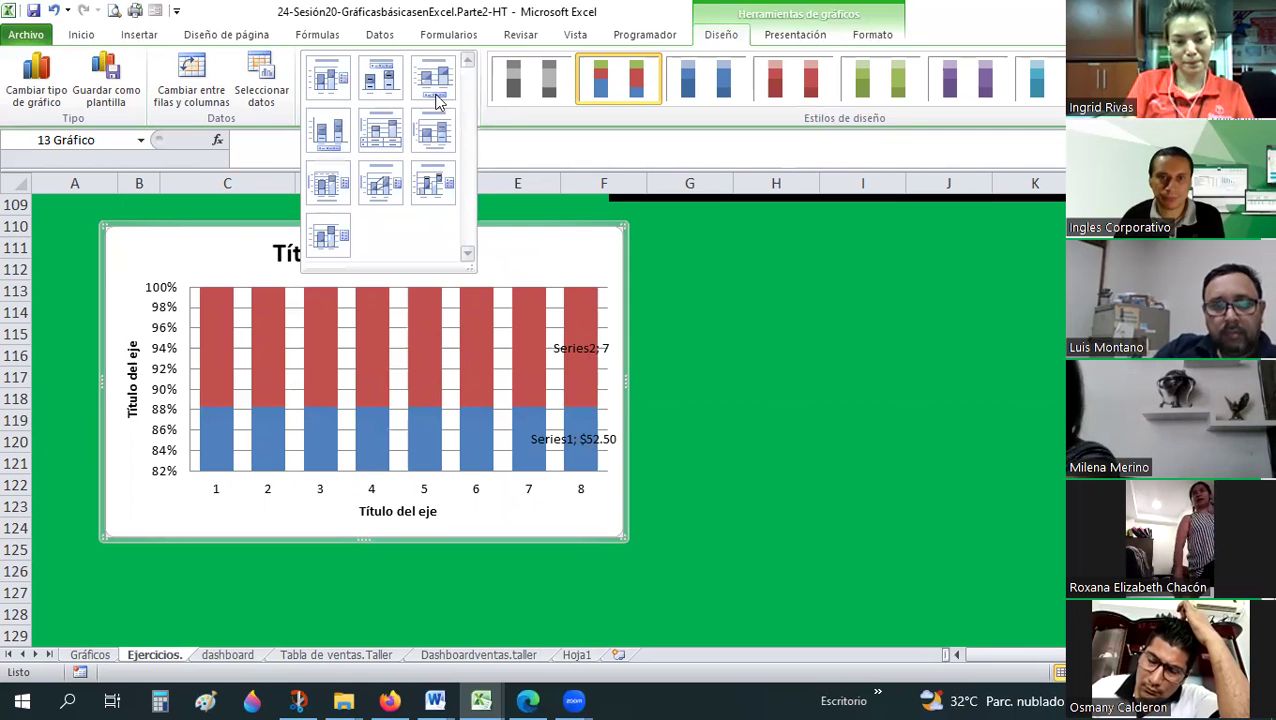
click(436, 96)
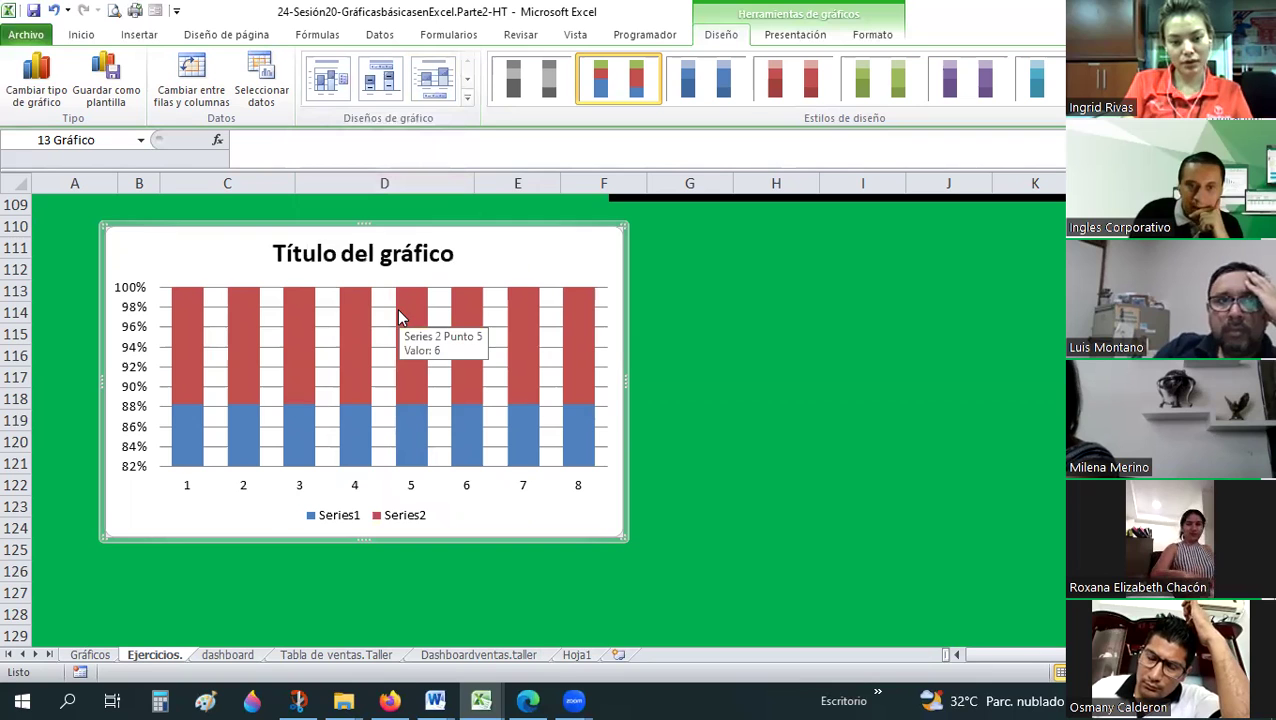
Step: Name the first series Monto total and the second series N° Viajes from cell E83
click(250, 103)
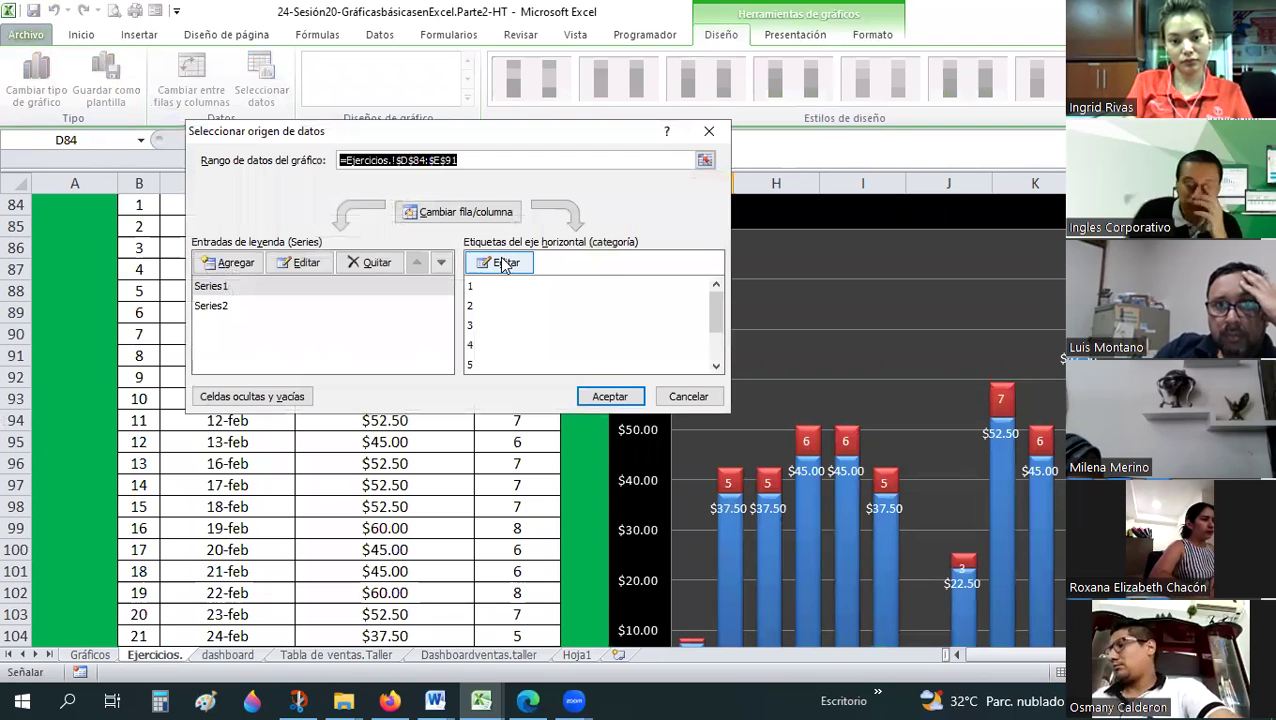
click(297, 263)
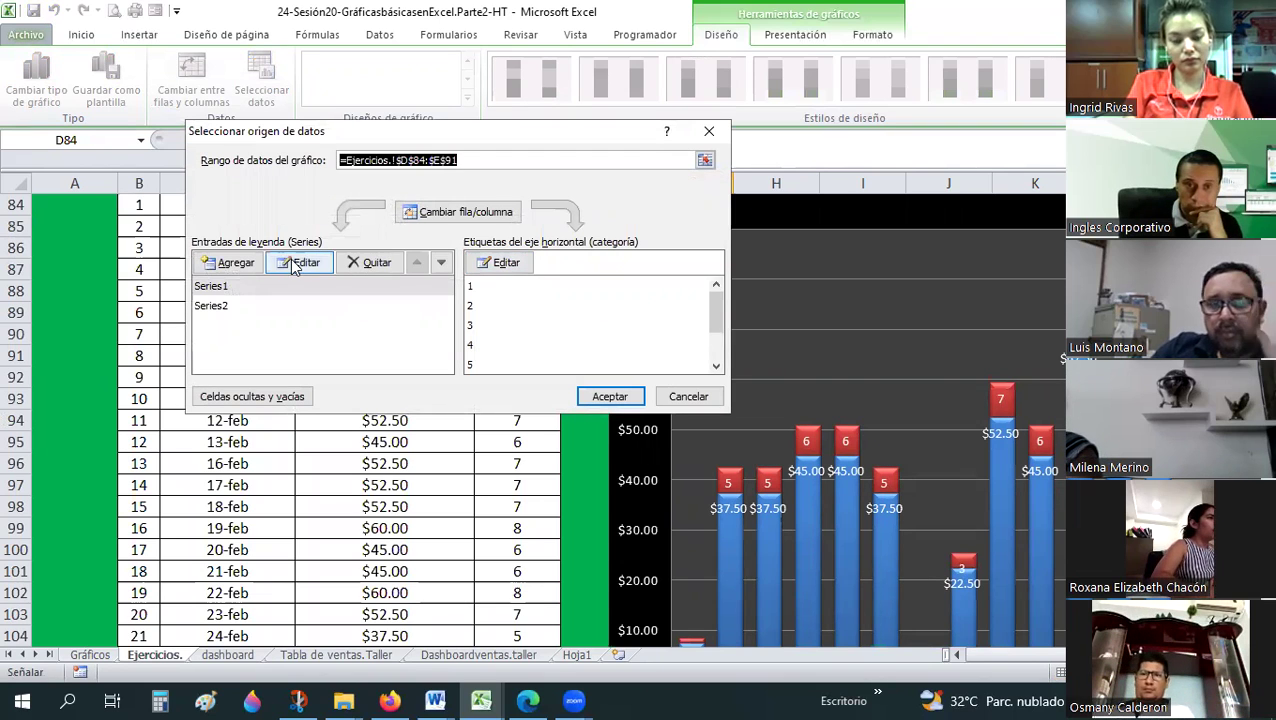
scroll(328, 333, up, 3)
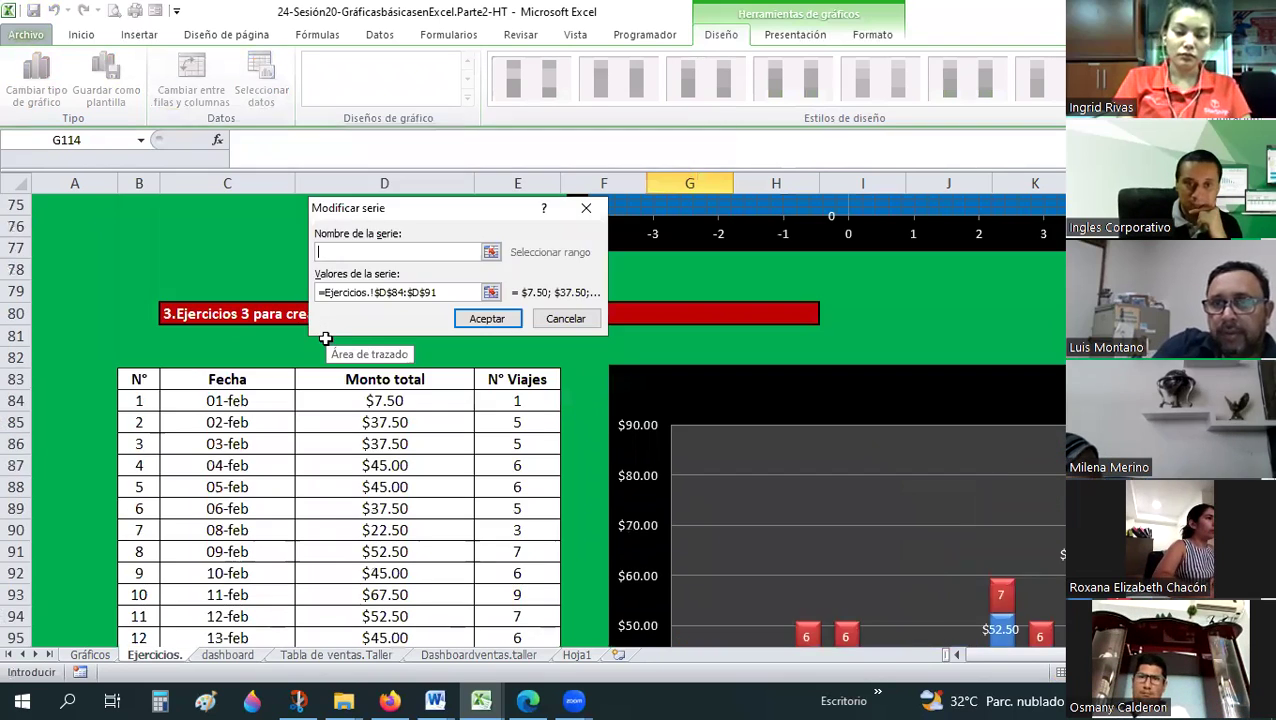
scroll(362, 430, up, 1)
click(384, 444)
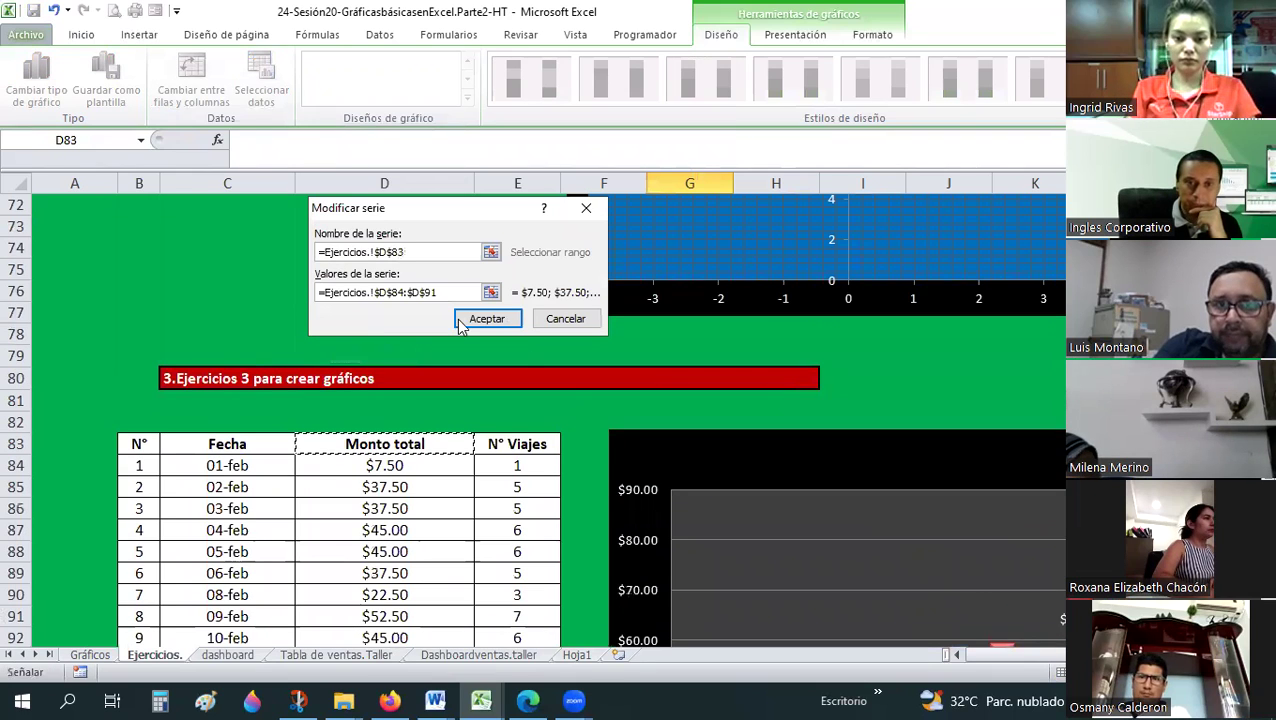
key(Return)
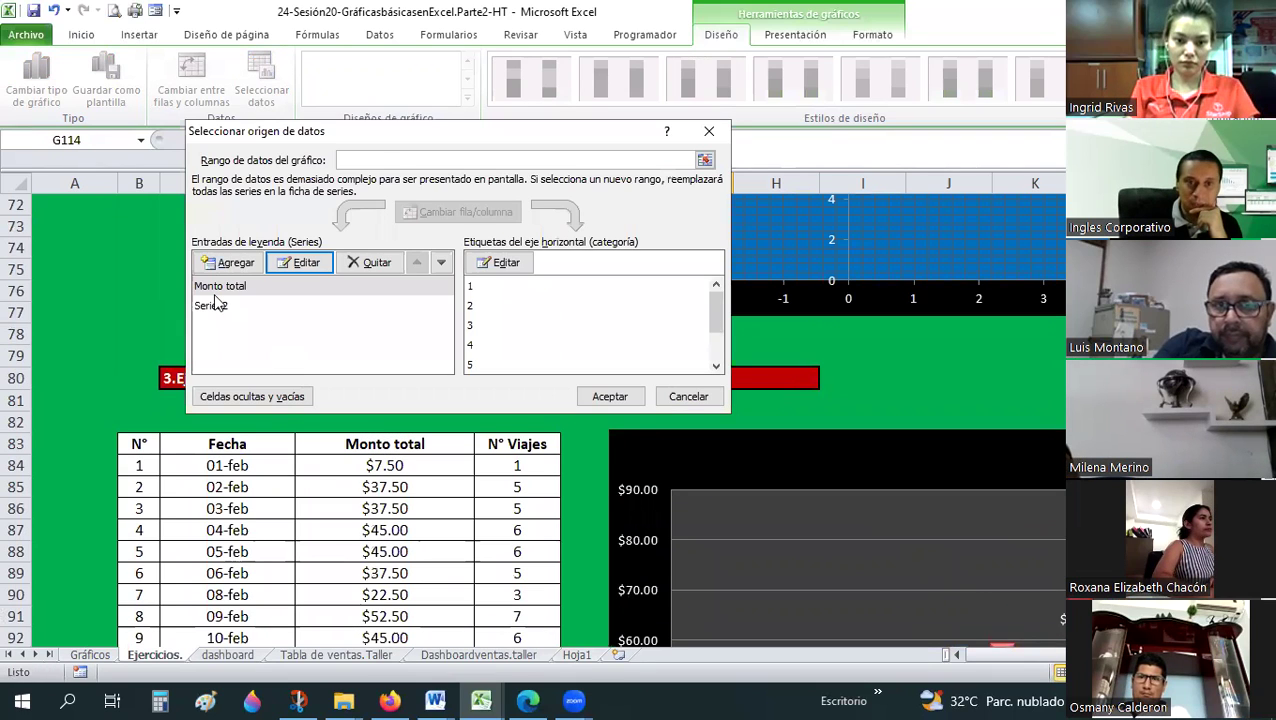
click(216, 308)
click(305, 263)
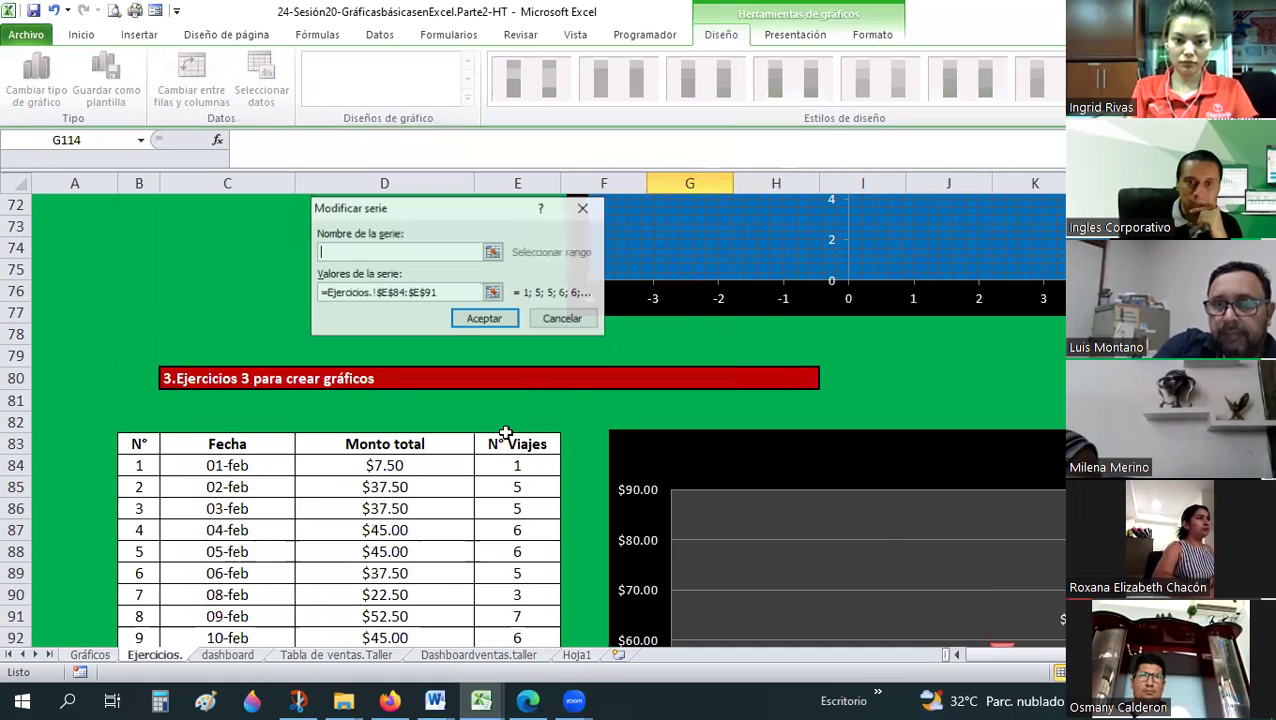
click(509, 441)
key(Return)
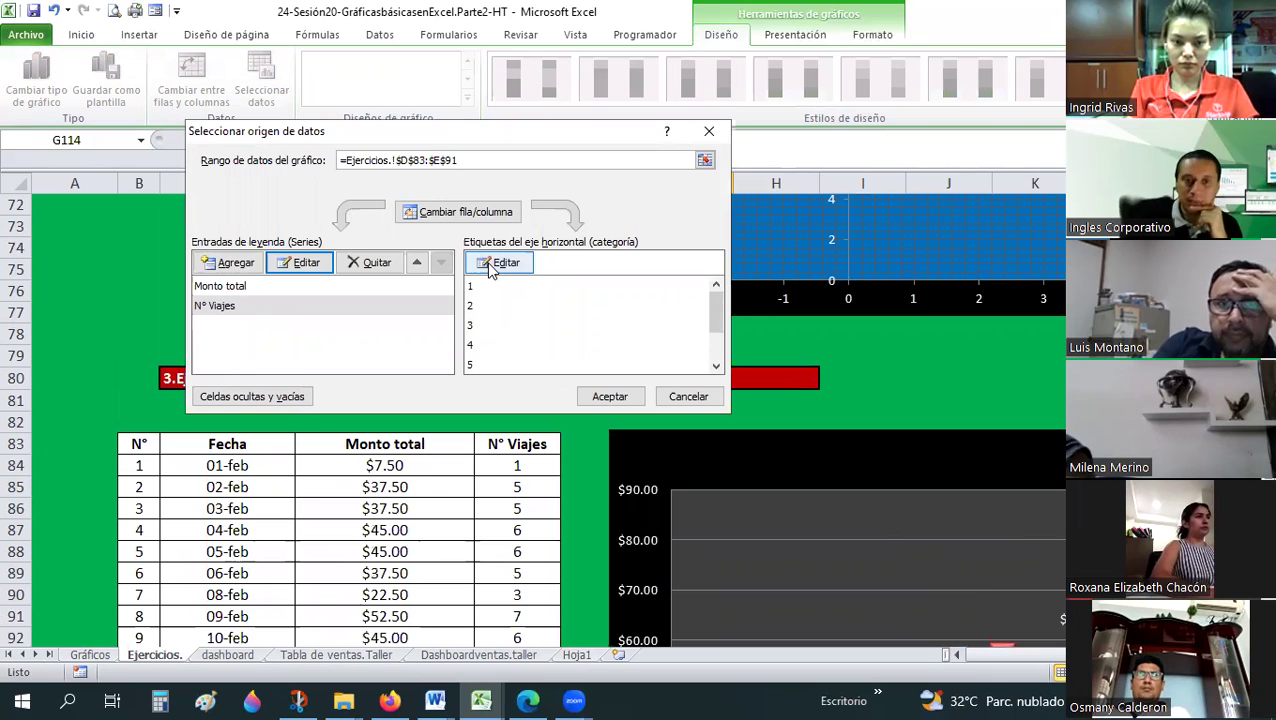
Step: Use the Fecha dates in C84:C91 as the horizontal axis labels and apply the changes
click(492, 266)
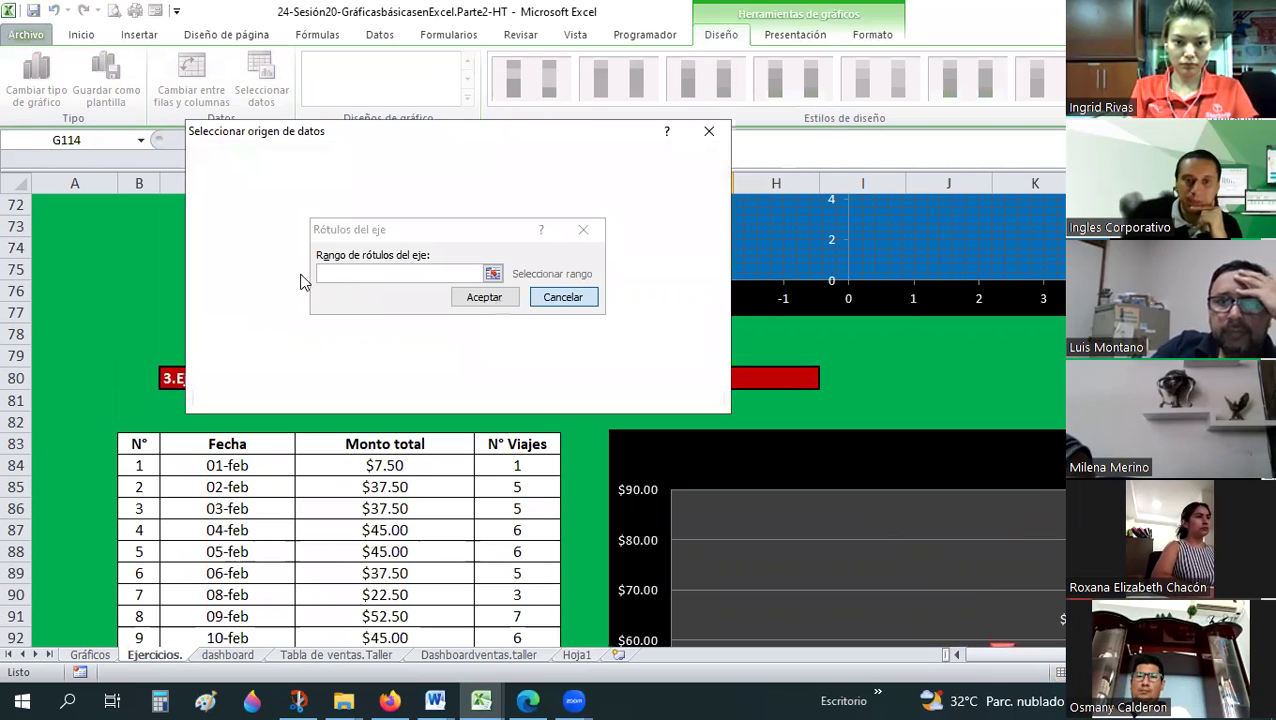
key(Escape)
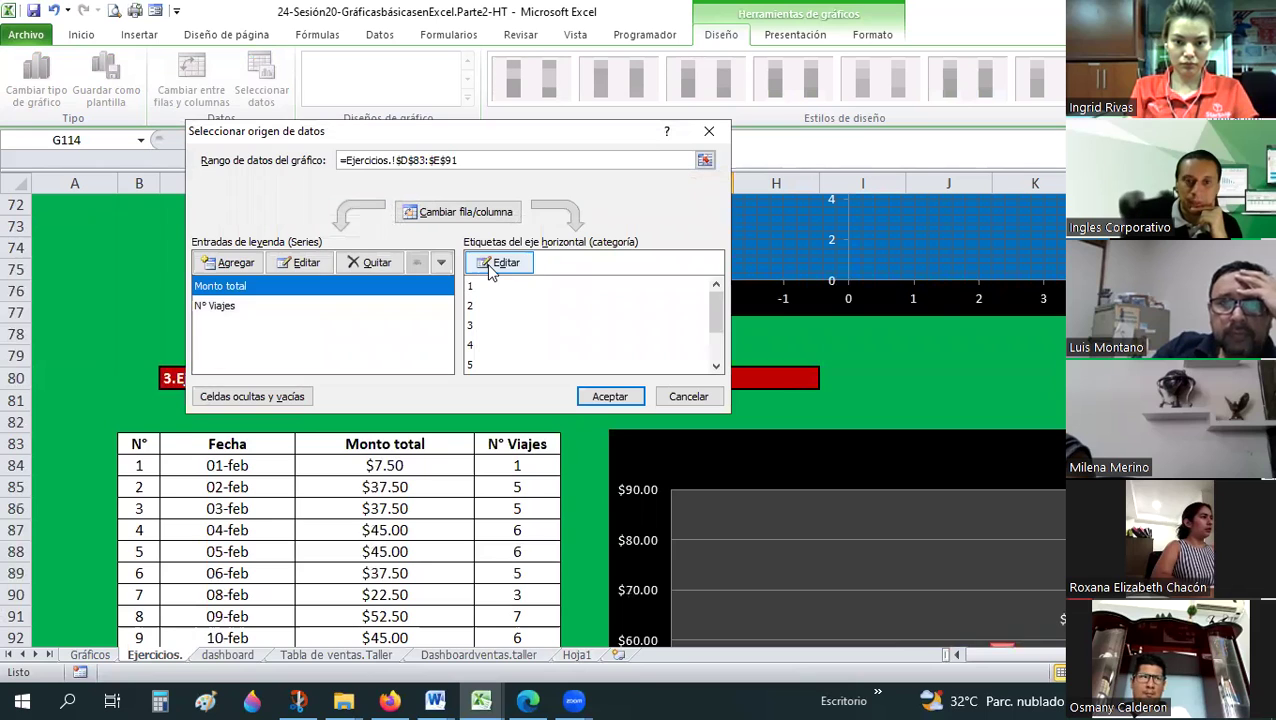
drag(240, 465, 233, 612)
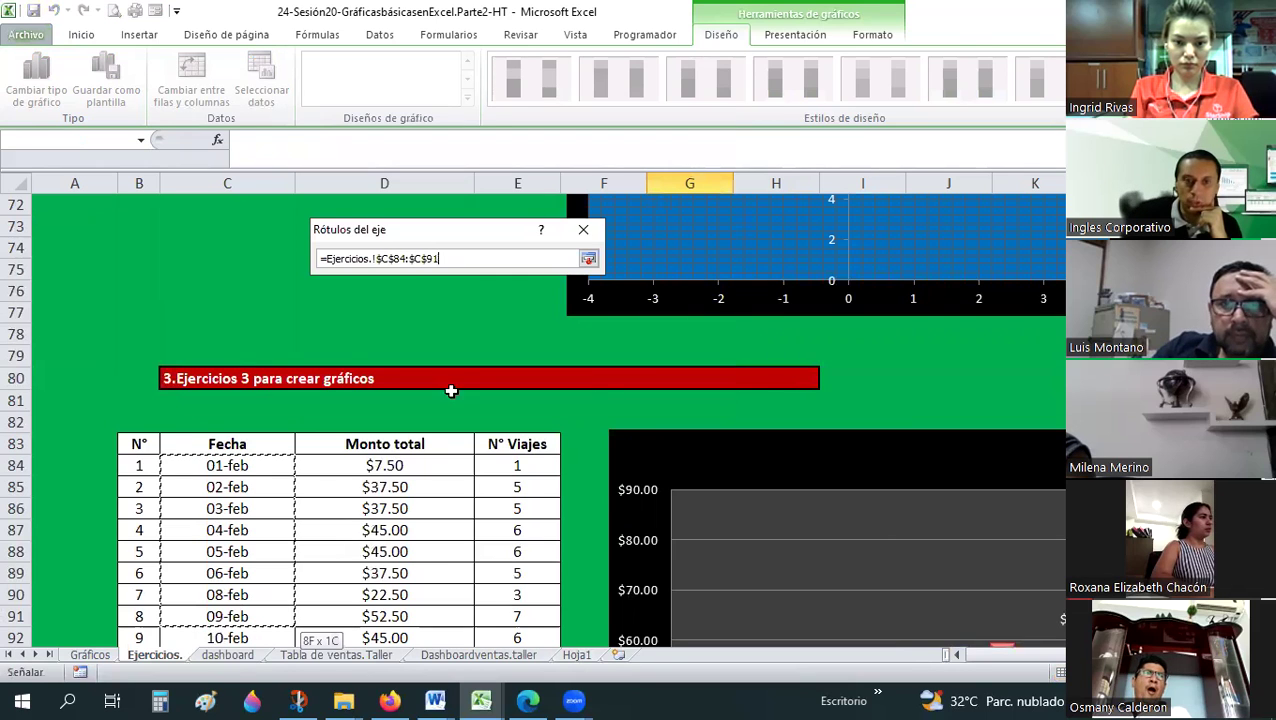
key(Return)
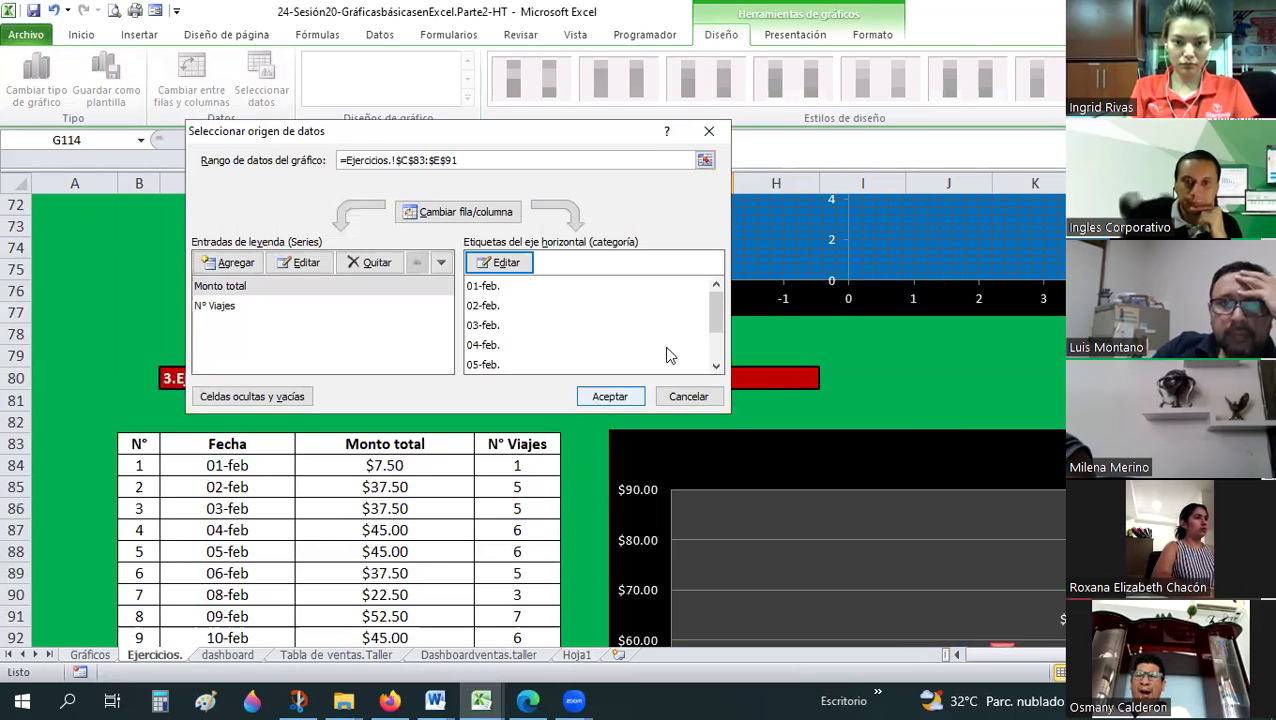
scroll(606, 388, down, 1)
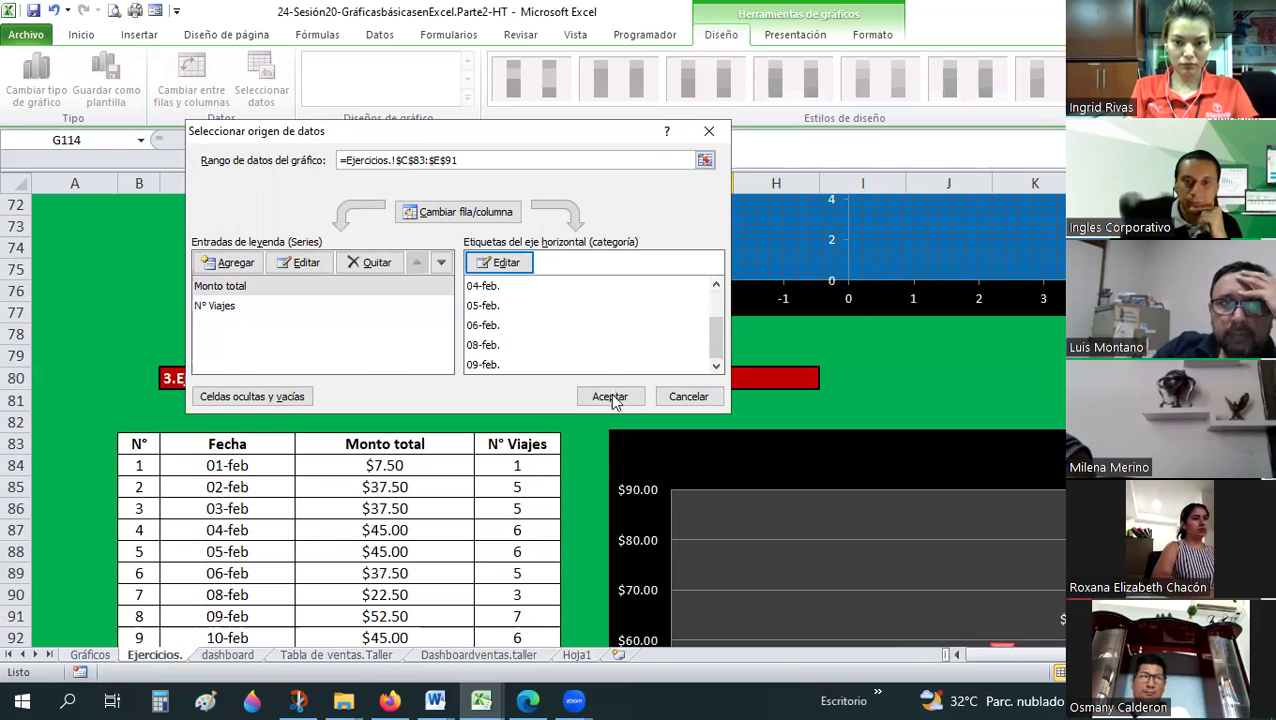
click(611, 397)
Step: Add Extremo interno data labels to the N° Viajes series
scroll(614, 400, down, 6)
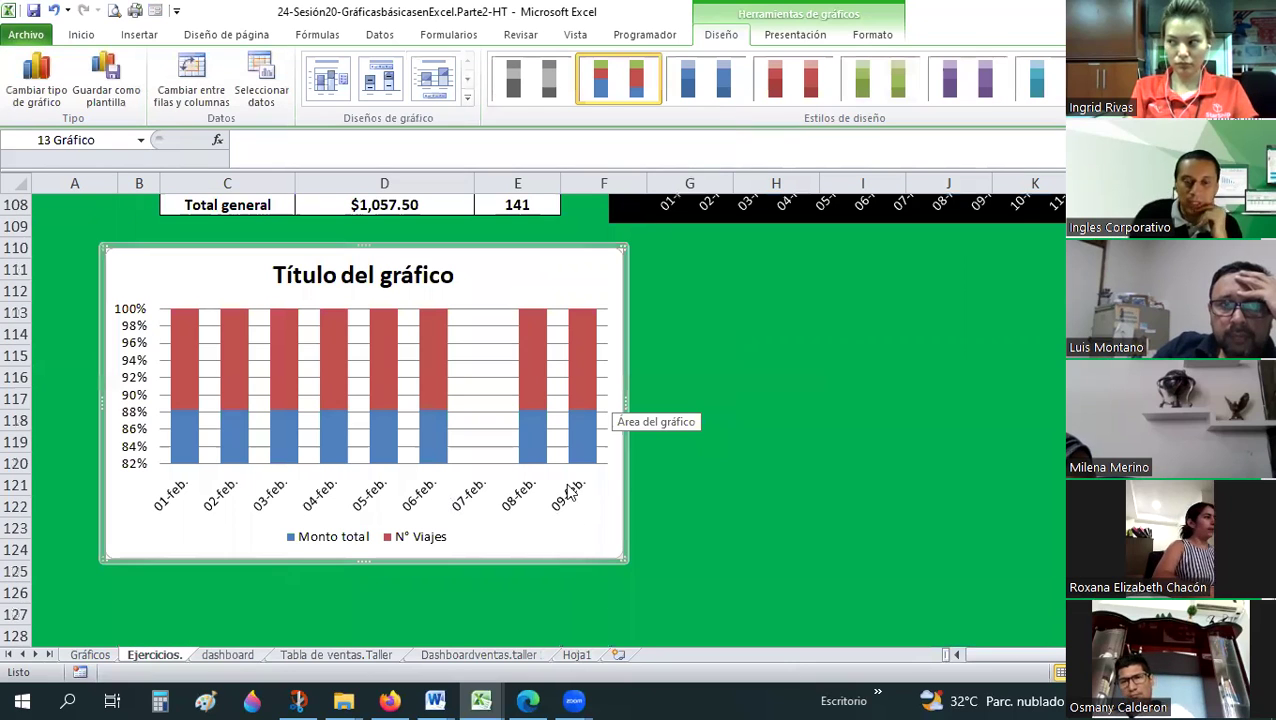
click(188, 346)
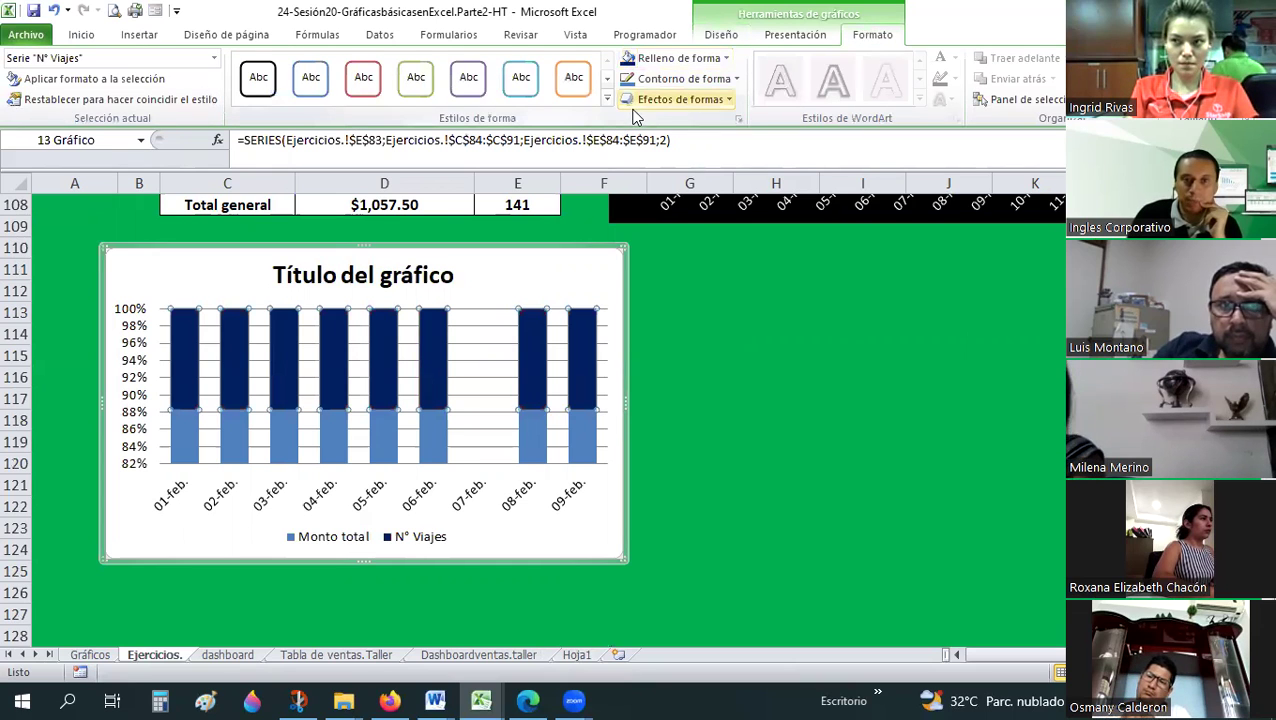
click(795, 35)
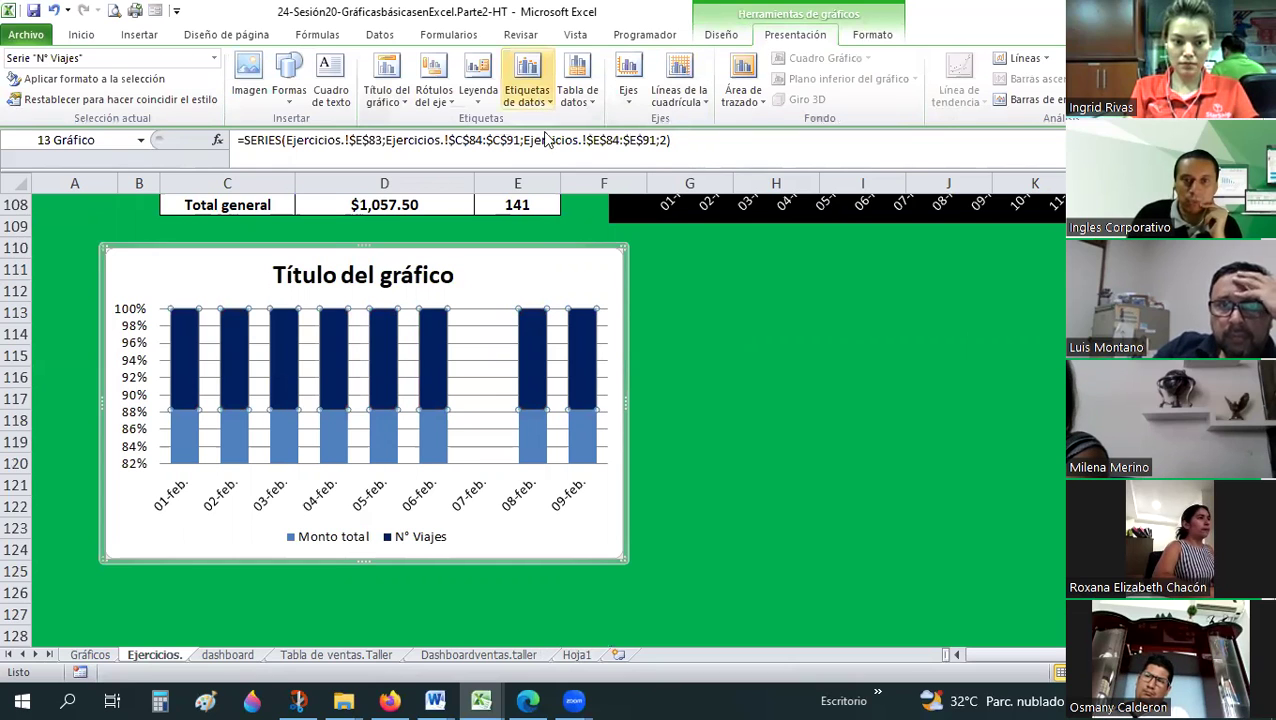
click(530, 98)
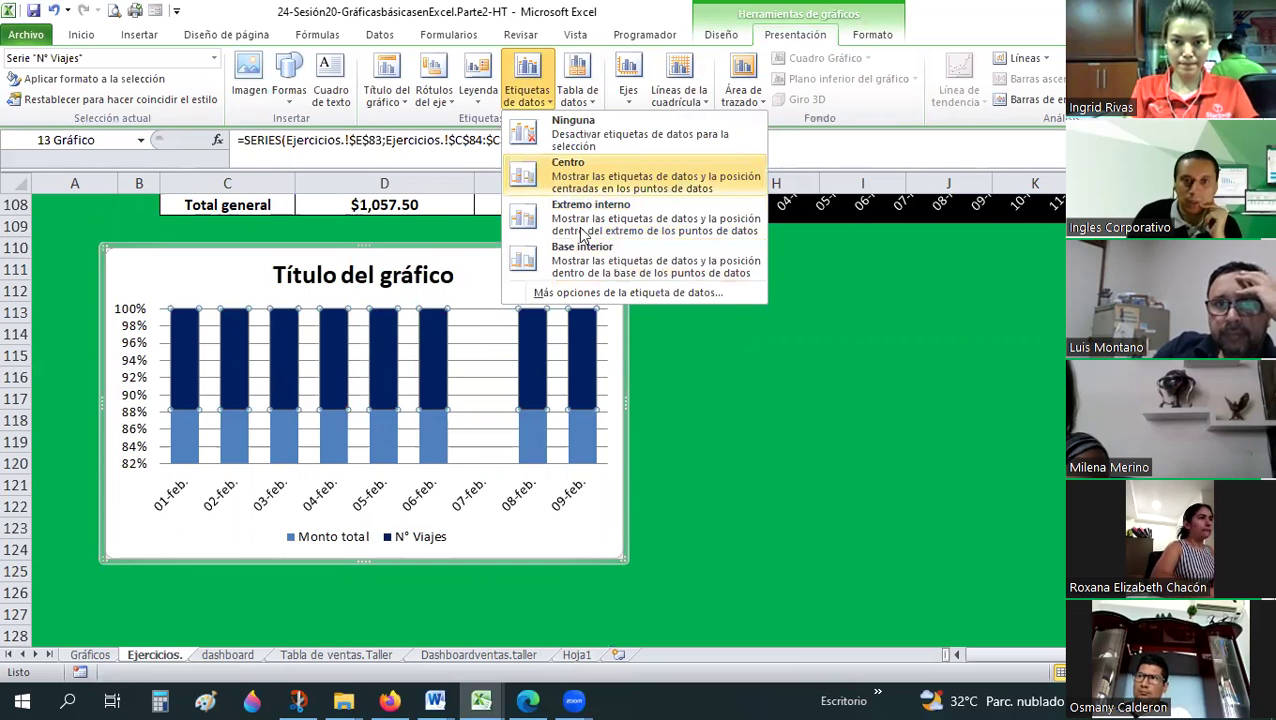
click(588, 216)
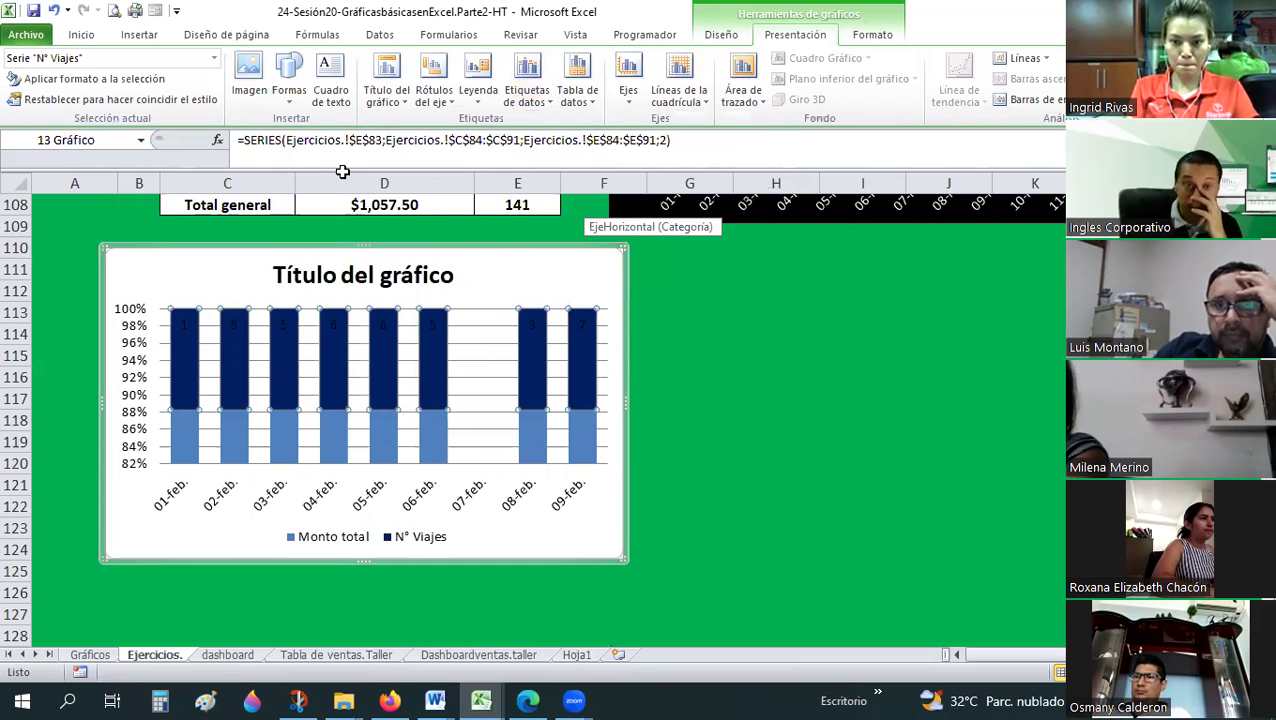
Step: Make the N° Viajes data labels white
click(90, 36)
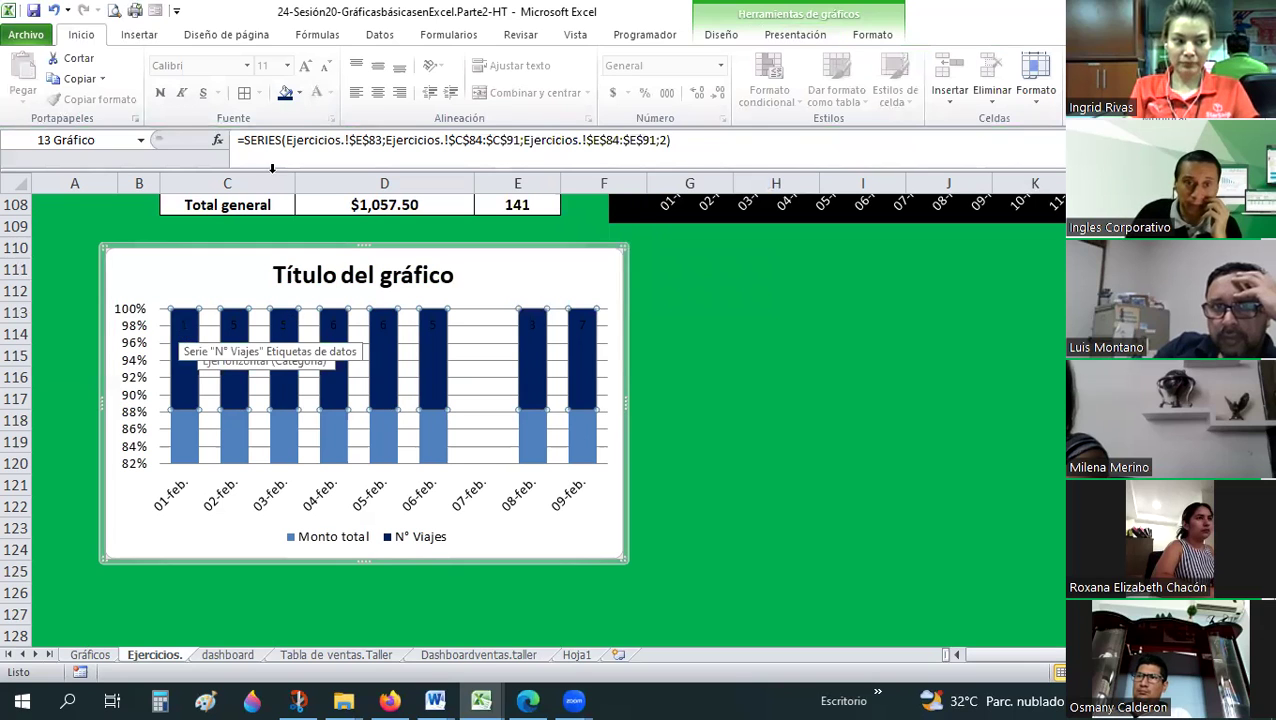
click(330, 92)
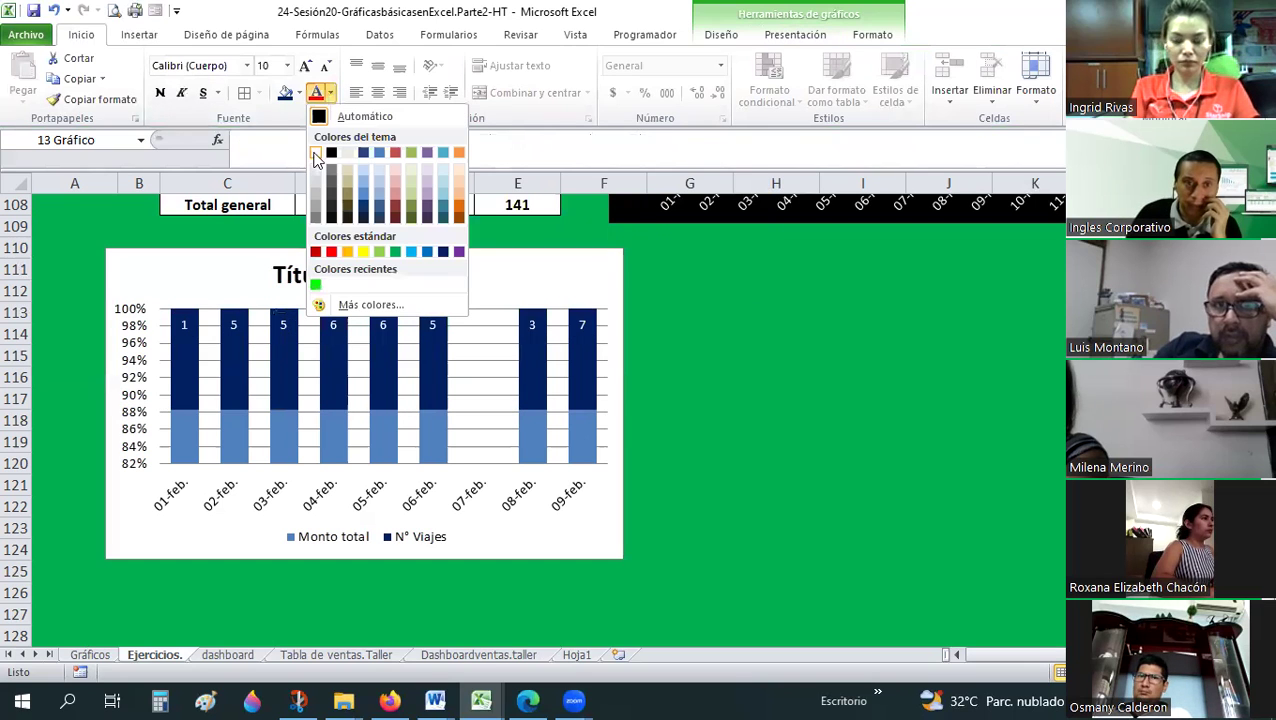
click(318, 152)
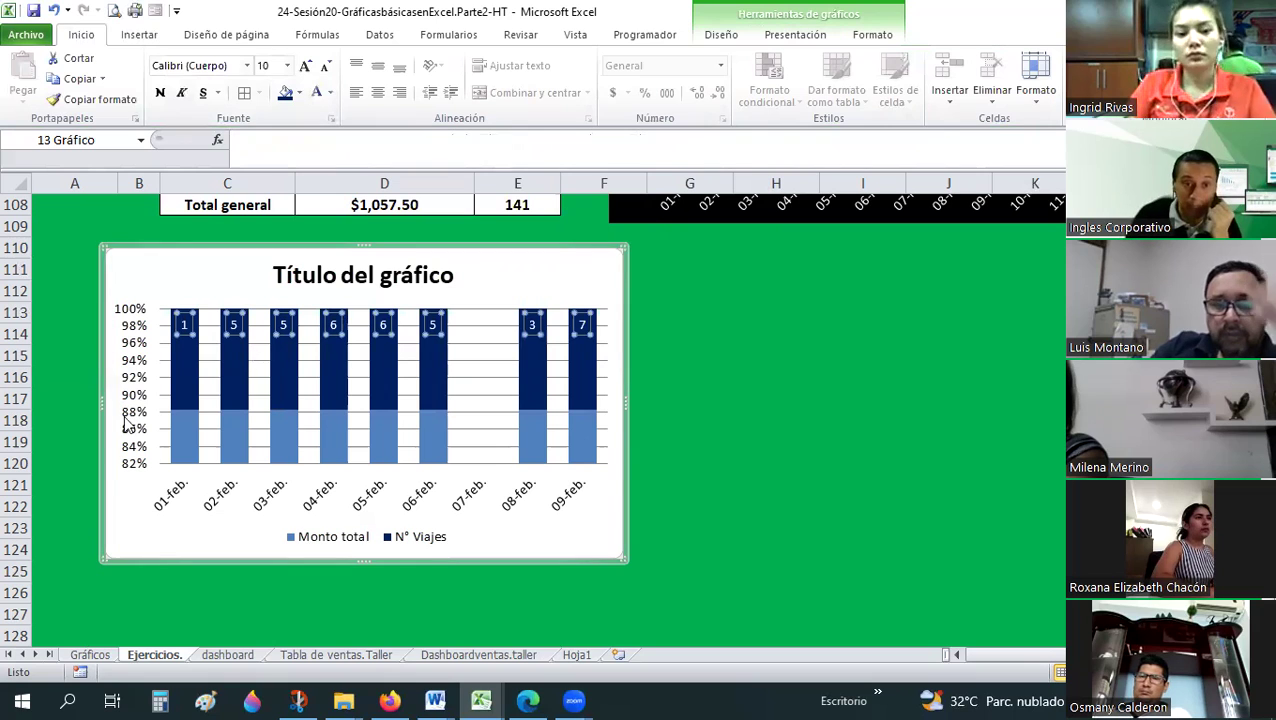
click(177, 433)
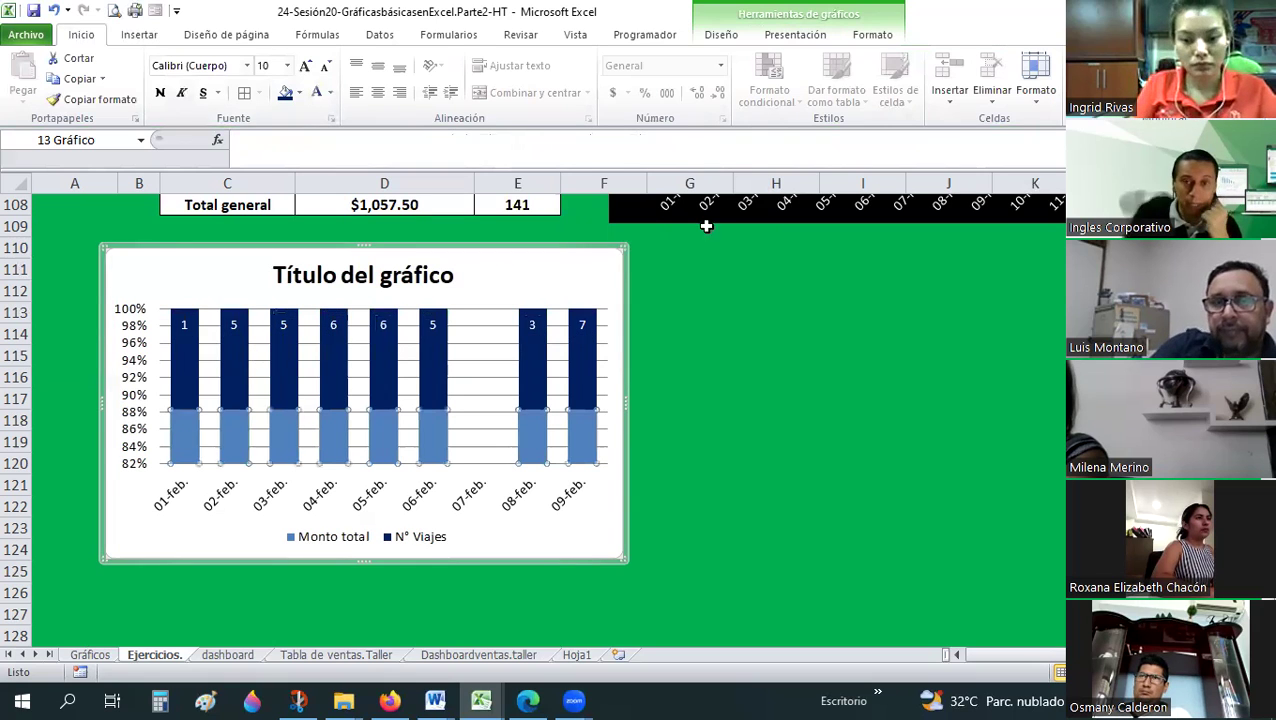
Step: Add Extremo interno data labels to the Monto total series
click(789, 40)
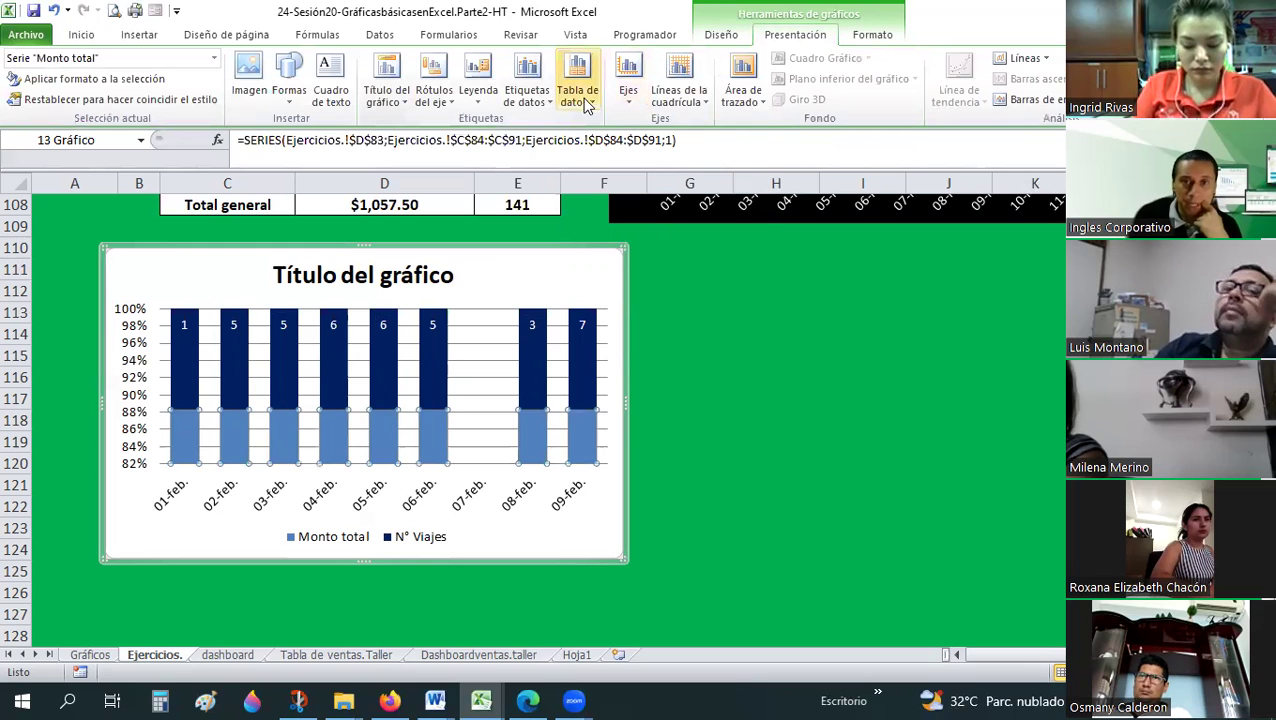
click(530, 95)
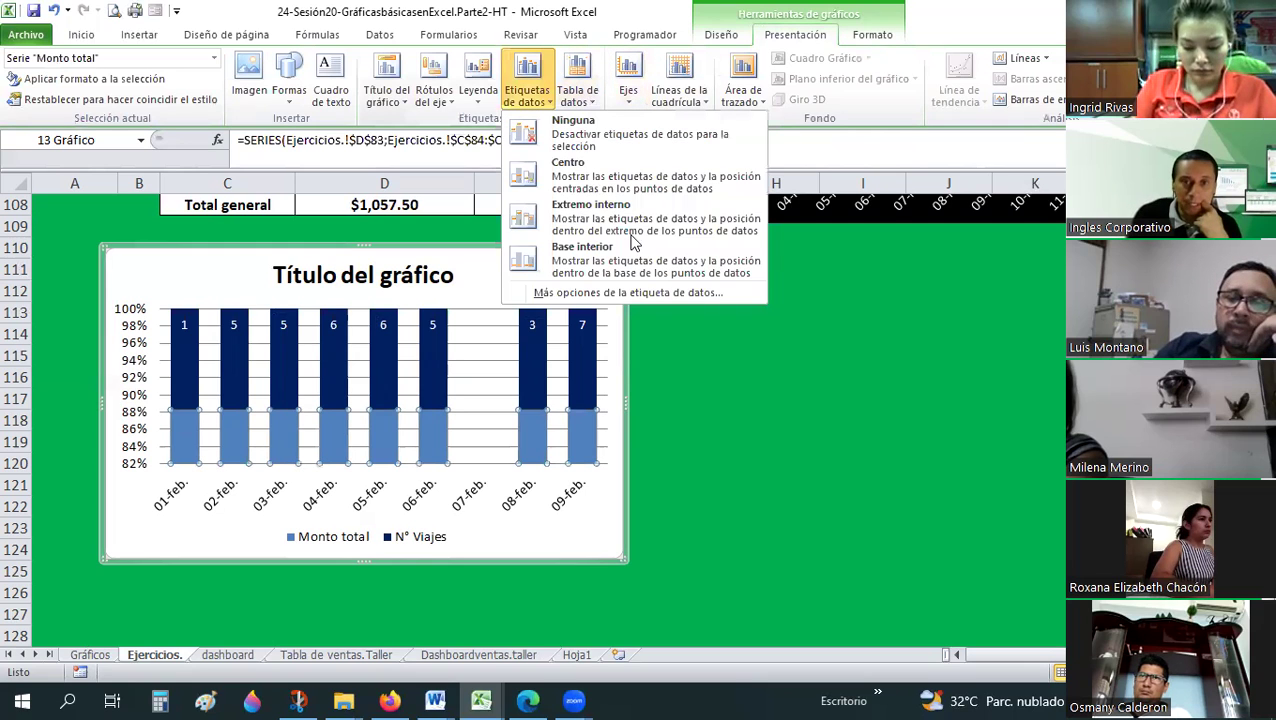
click(627, 221)
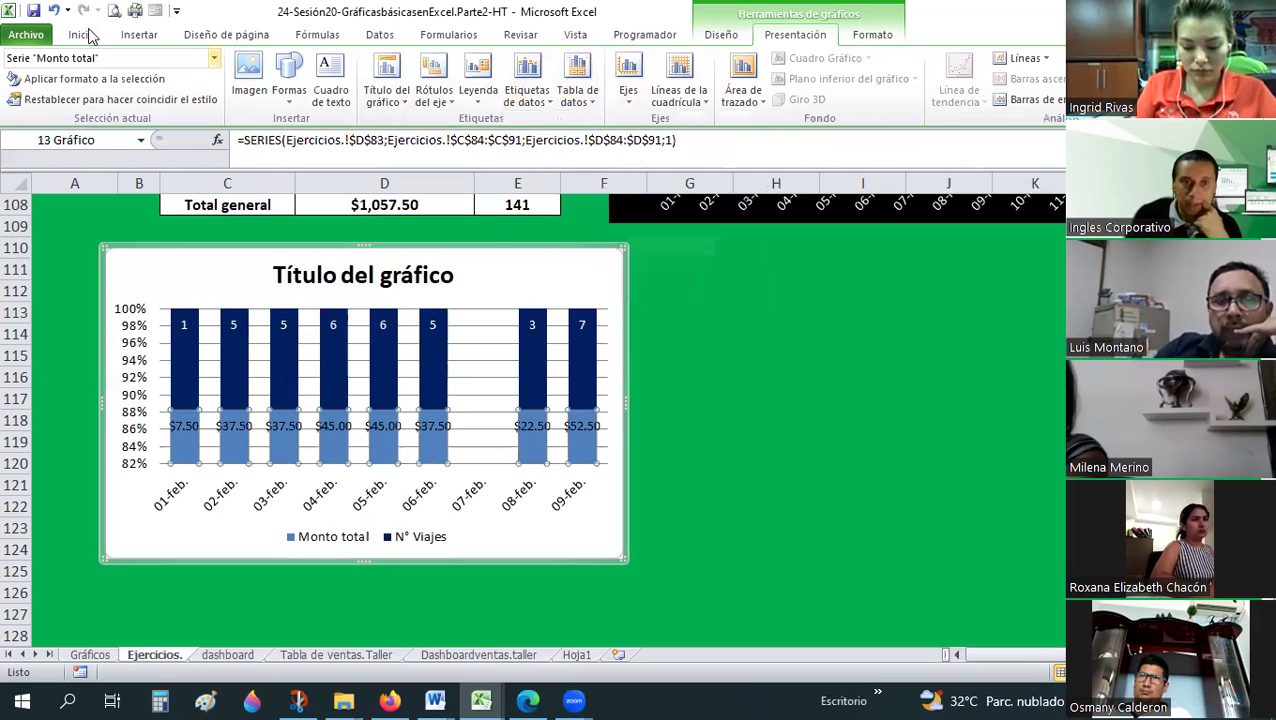
click(740, 488)
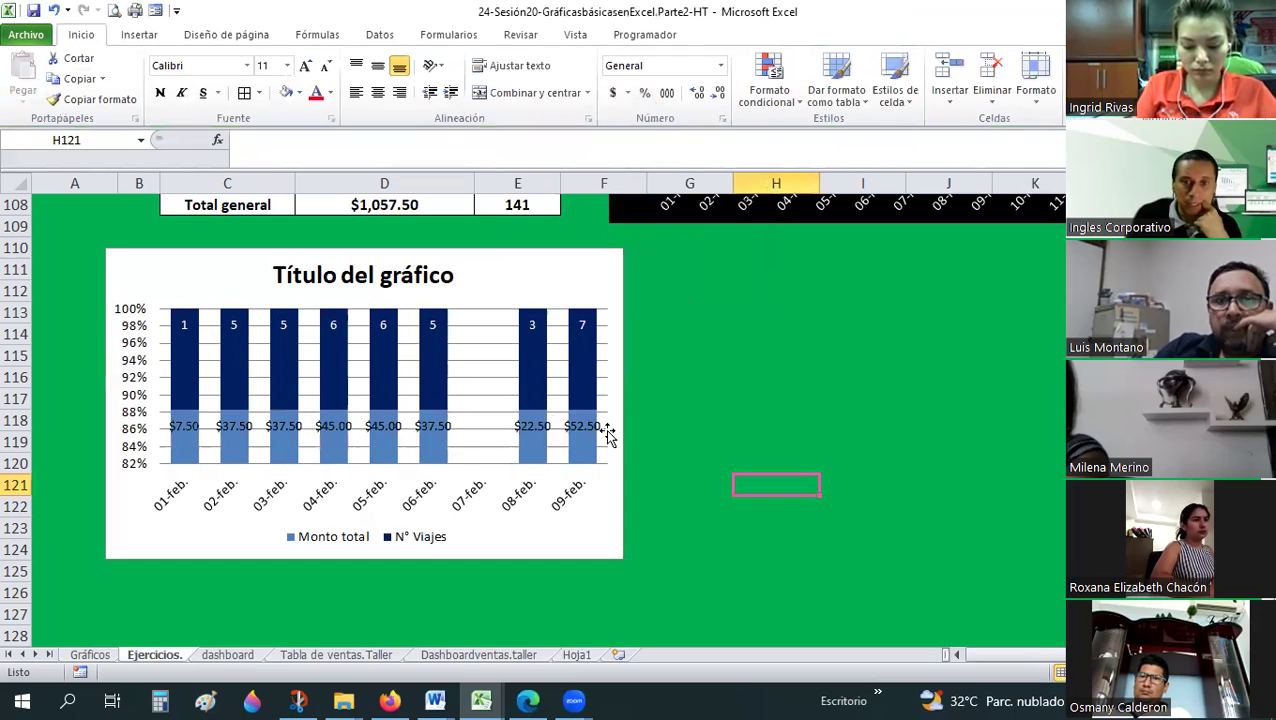
Step: Make the Monto total data labels bold, keeping them black with no fill
click(234, 426)
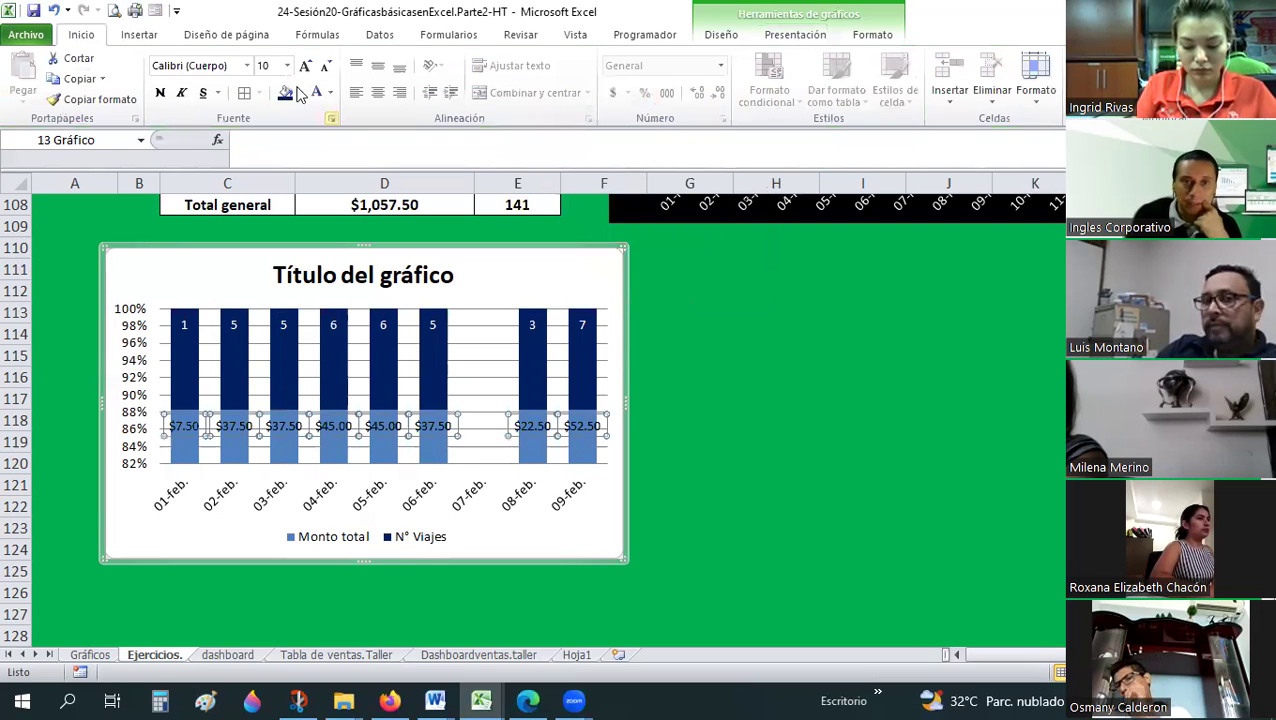
click(285, 92)
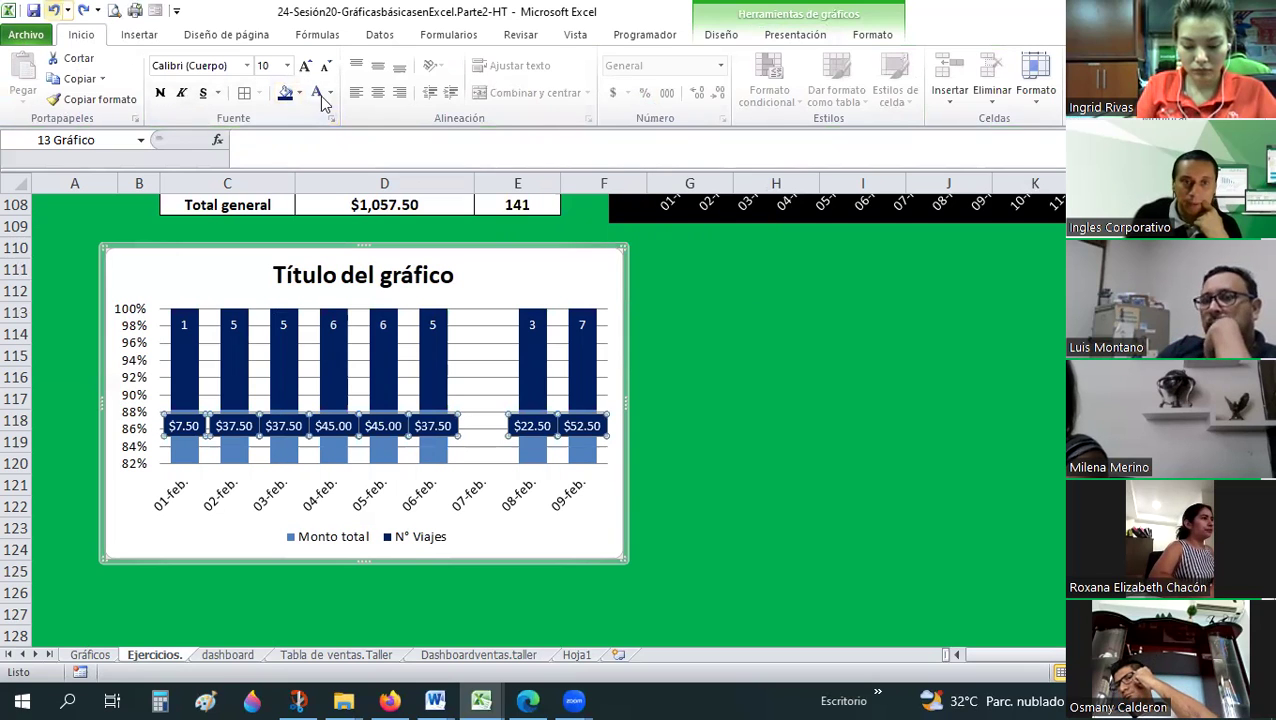
key(ctrl+z)
click(159, 93)
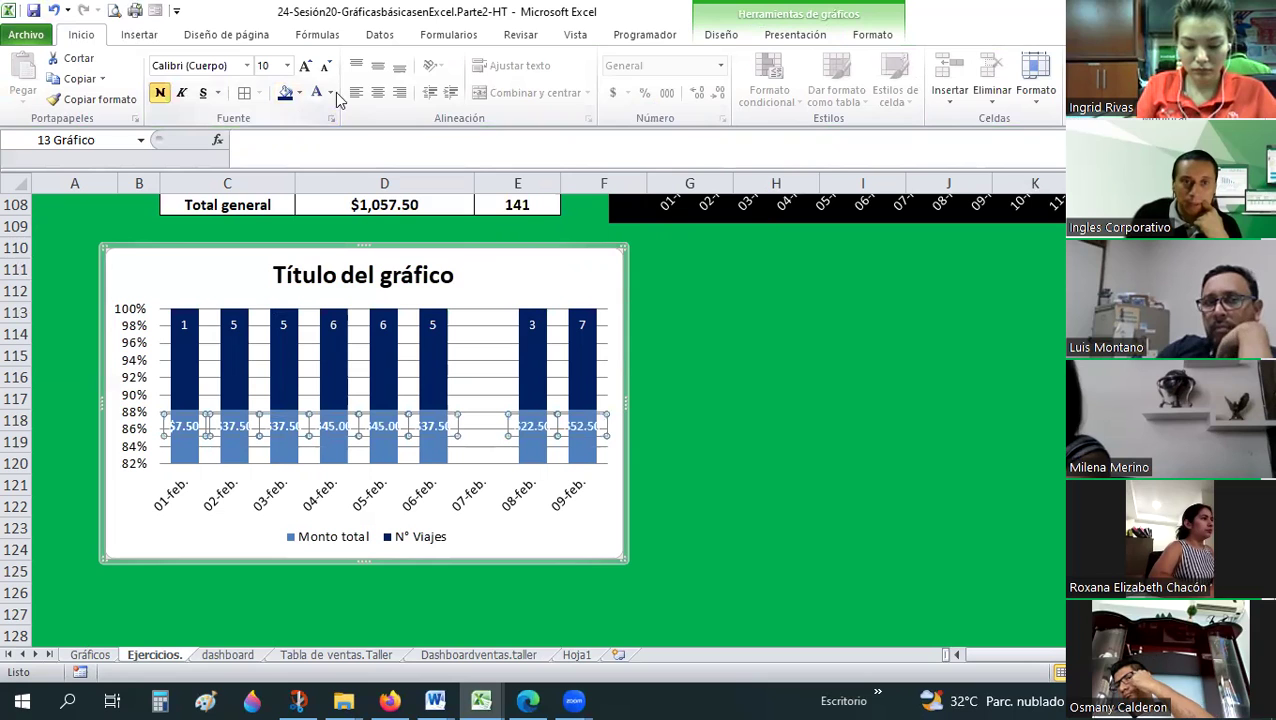
click(330, 92)
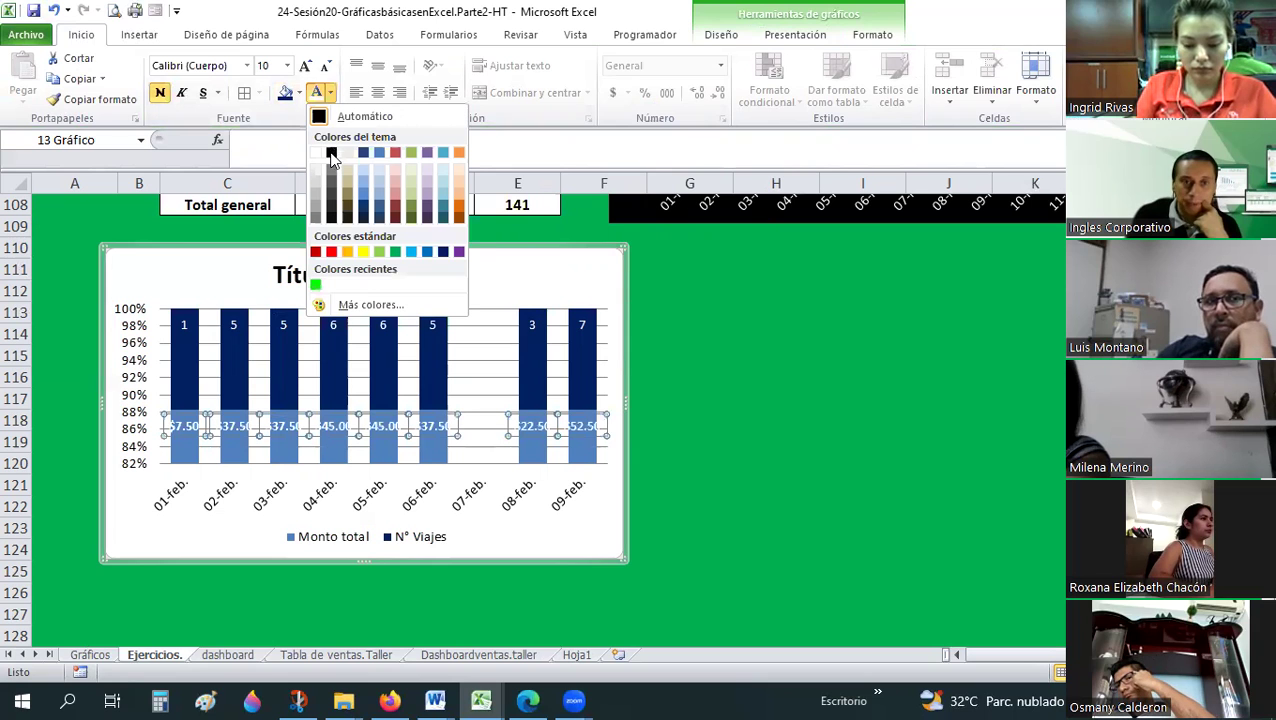
click(804, 404)
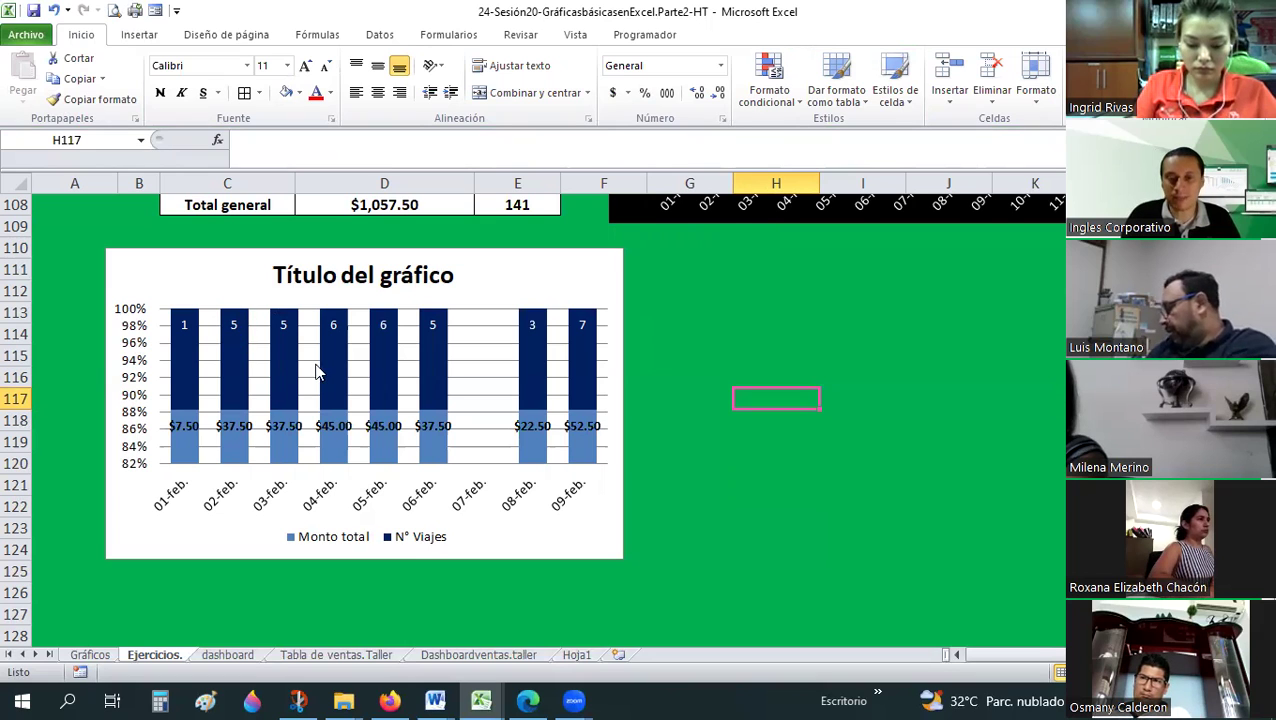
click(594, 540)
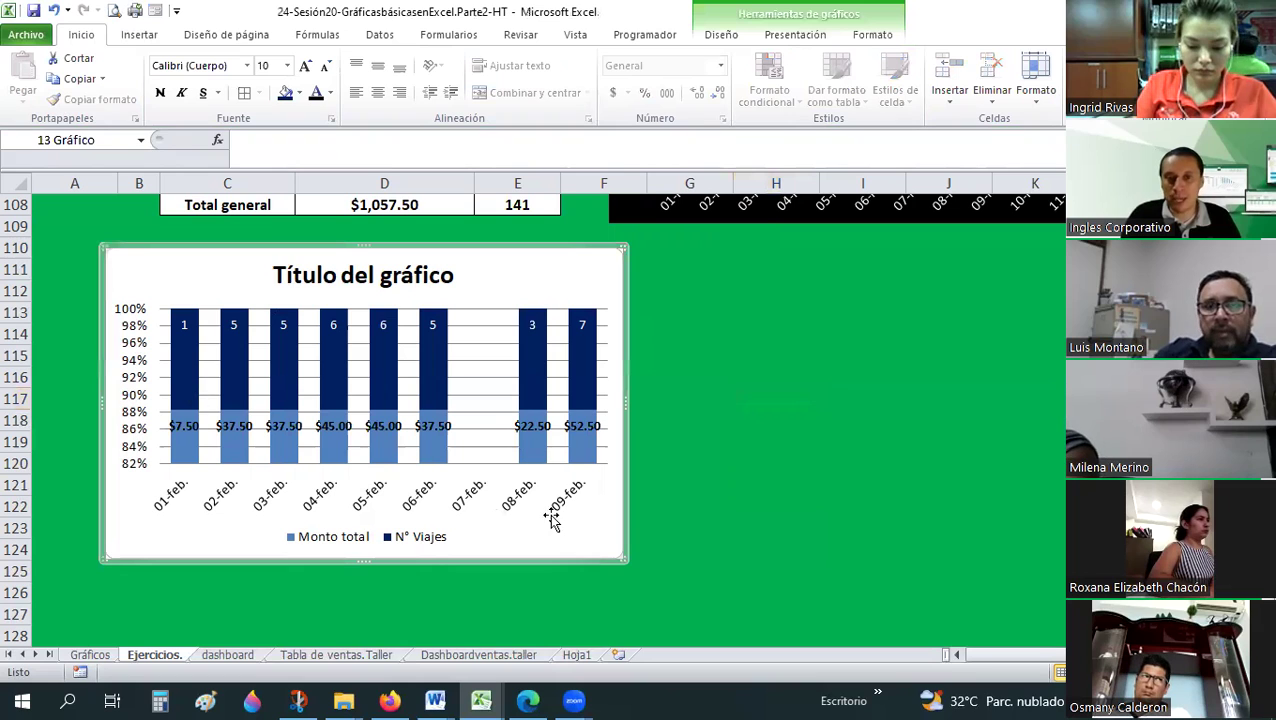
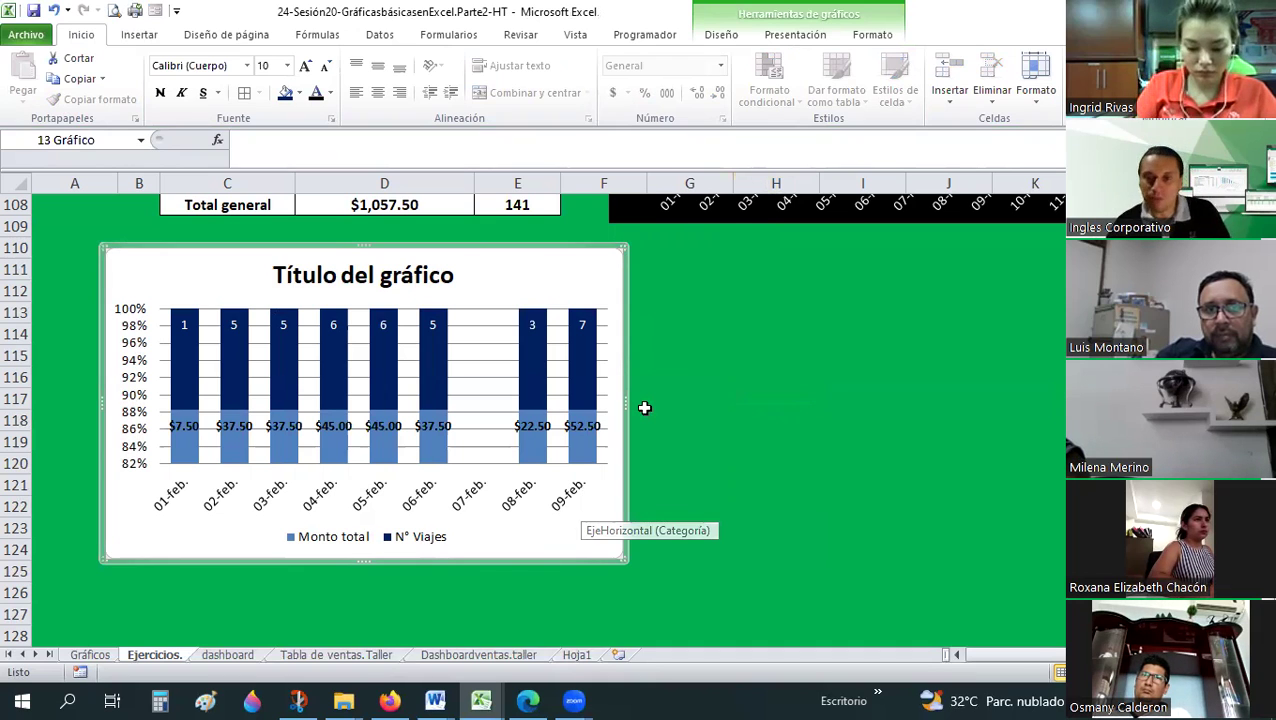
Step: Enter January 2023 in H112 so it shows ene-23, and centre it
click(729, 320)
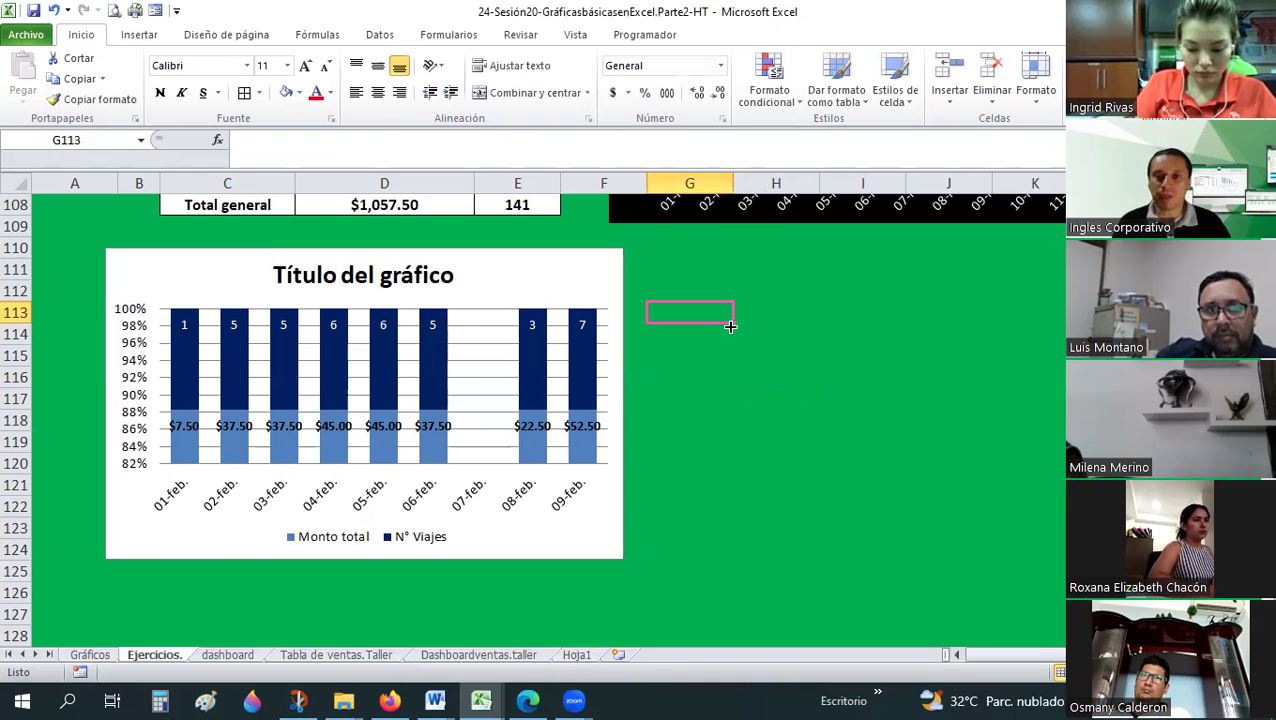
scroll(738, 329, up, 1)
scroll(770, 333, down, 1)
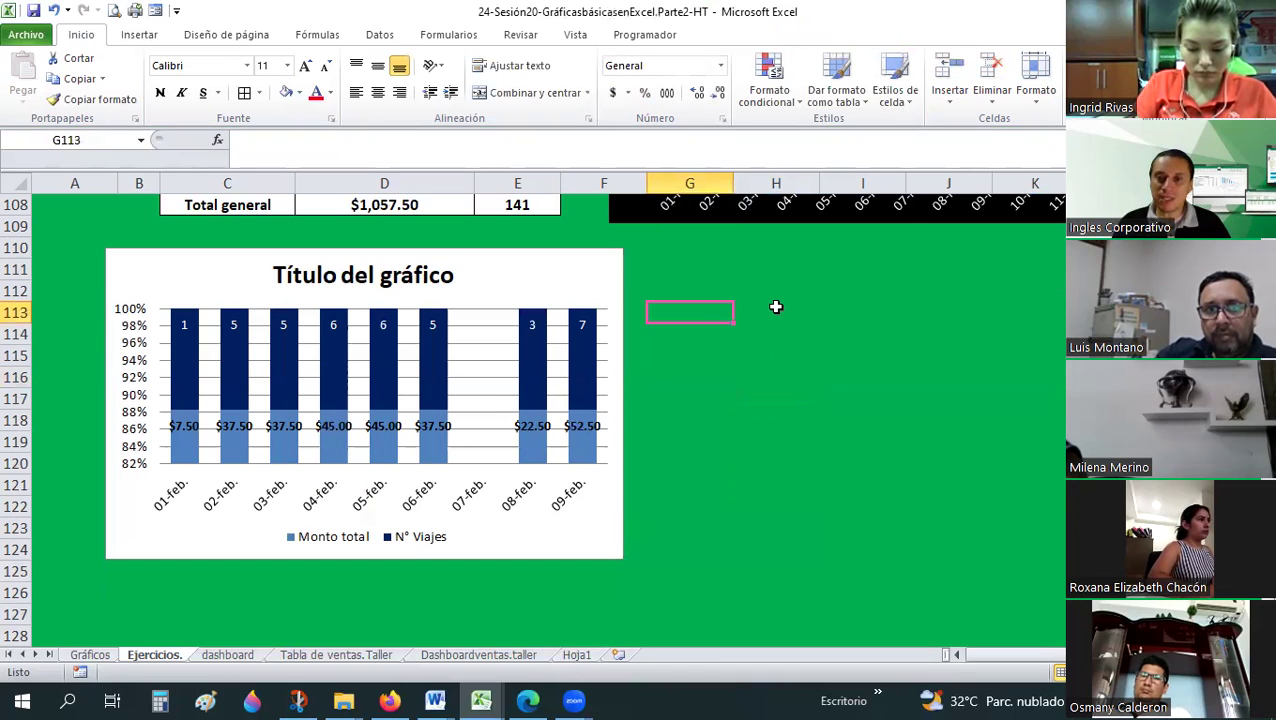
click(776, 310)
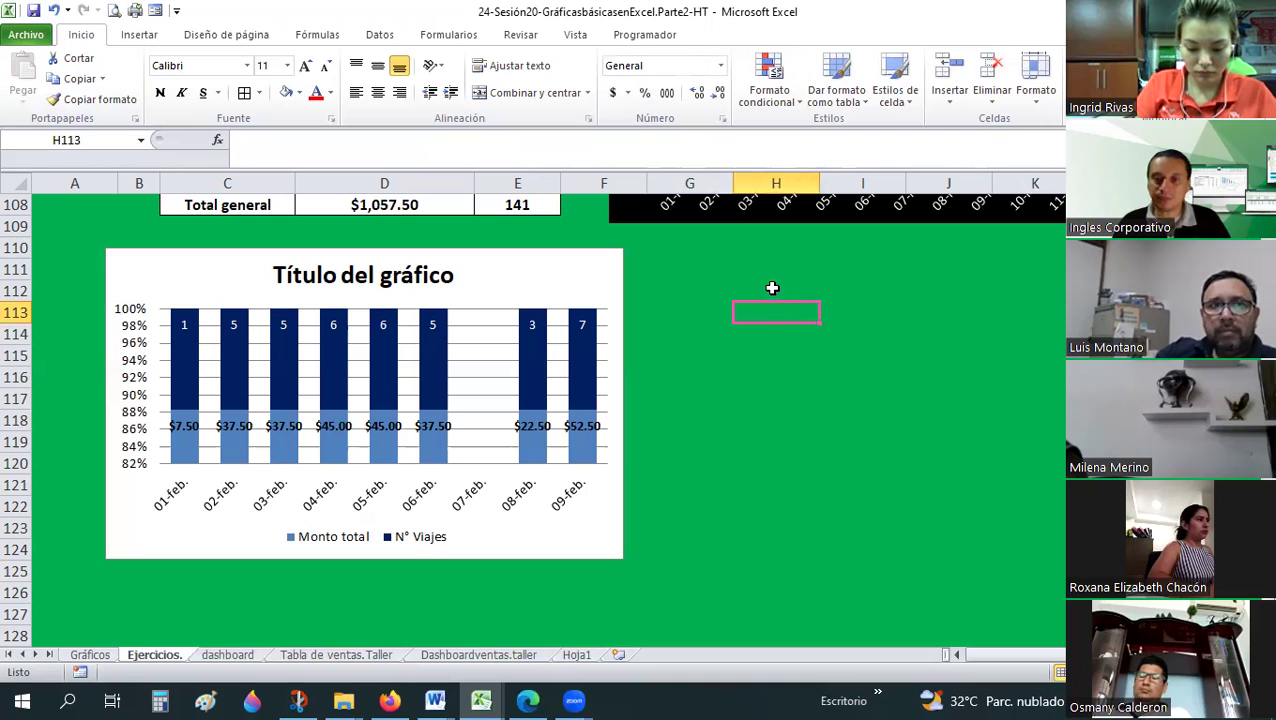
click(772, 288)
text(eNRO)
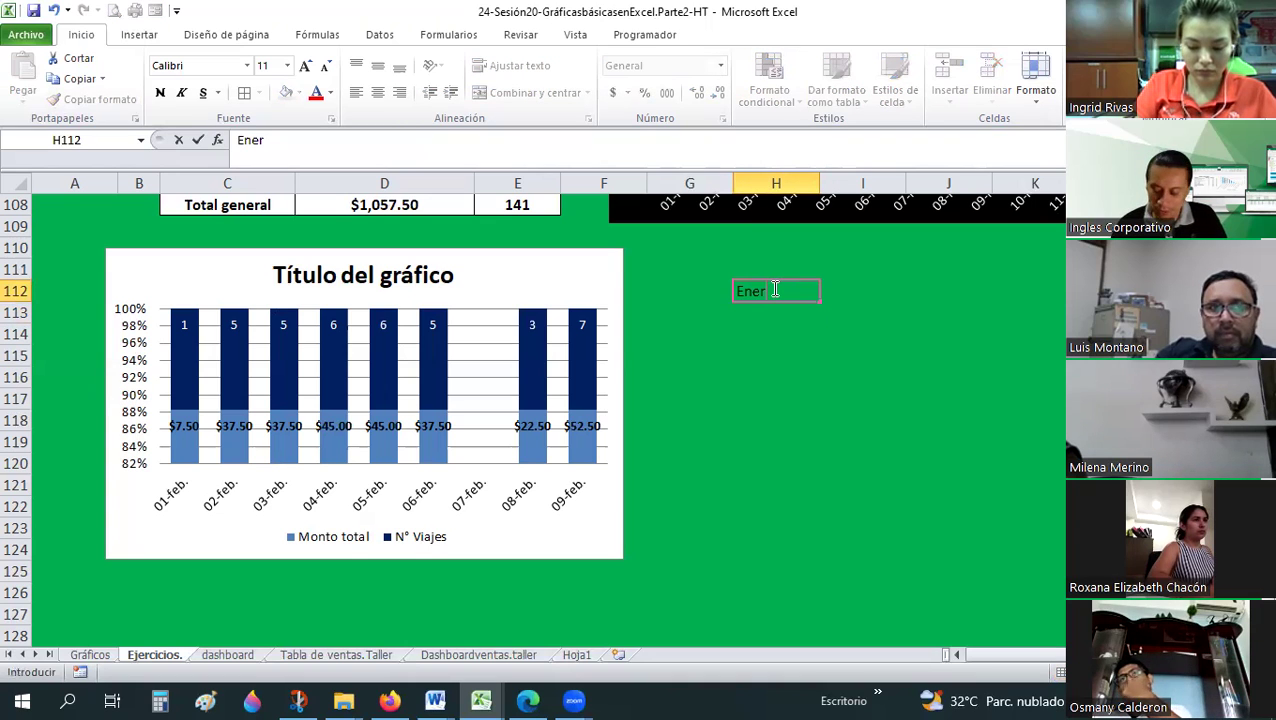
key(Return)
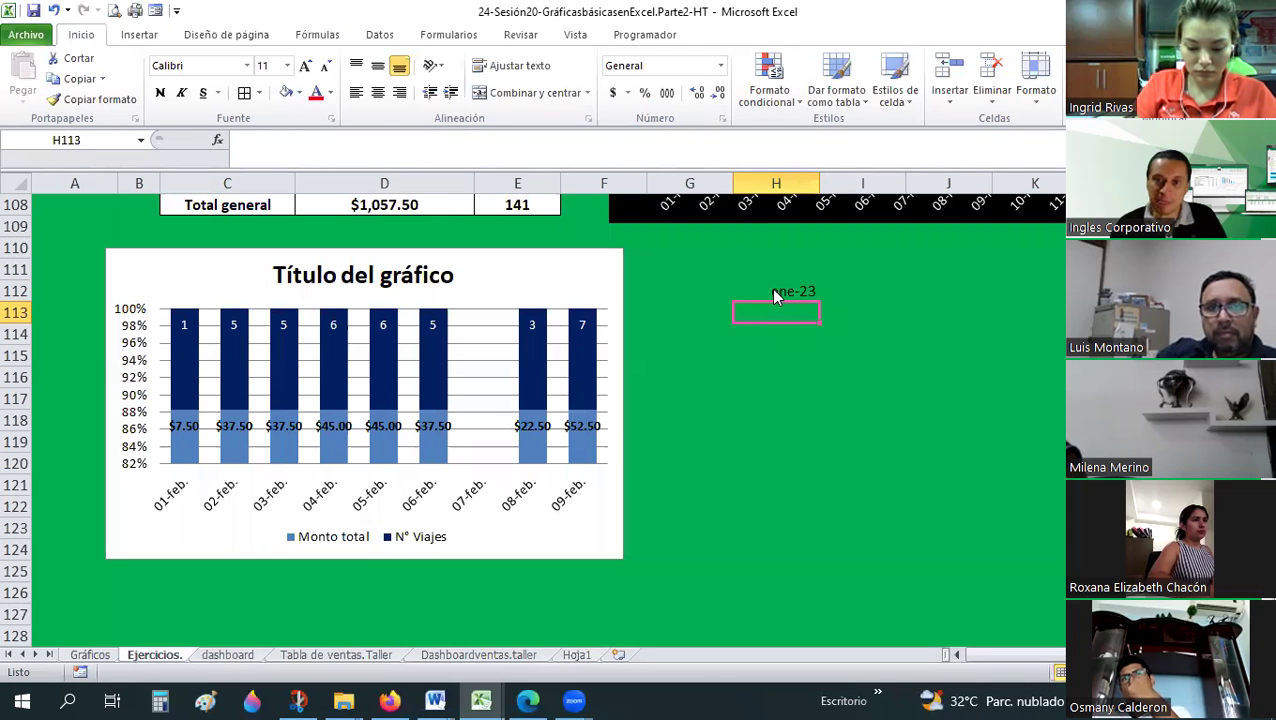
key(Up)
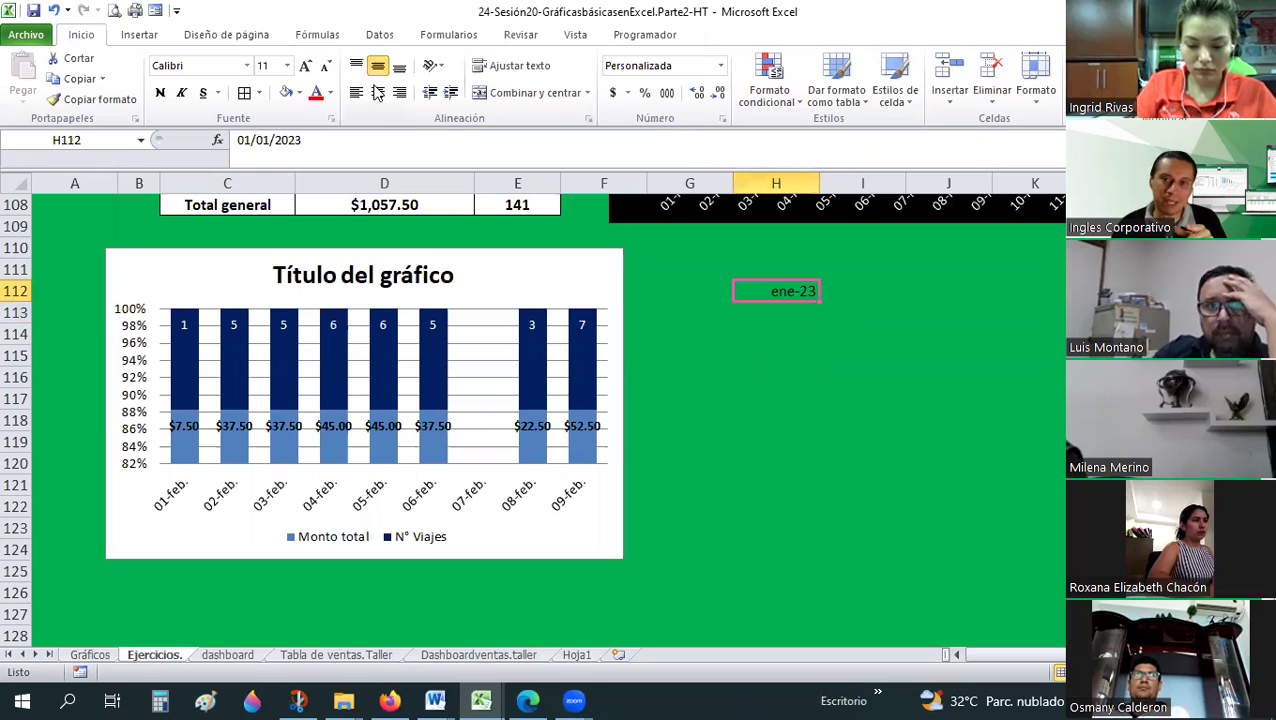
key(alt+o)
key(a)
key(c)
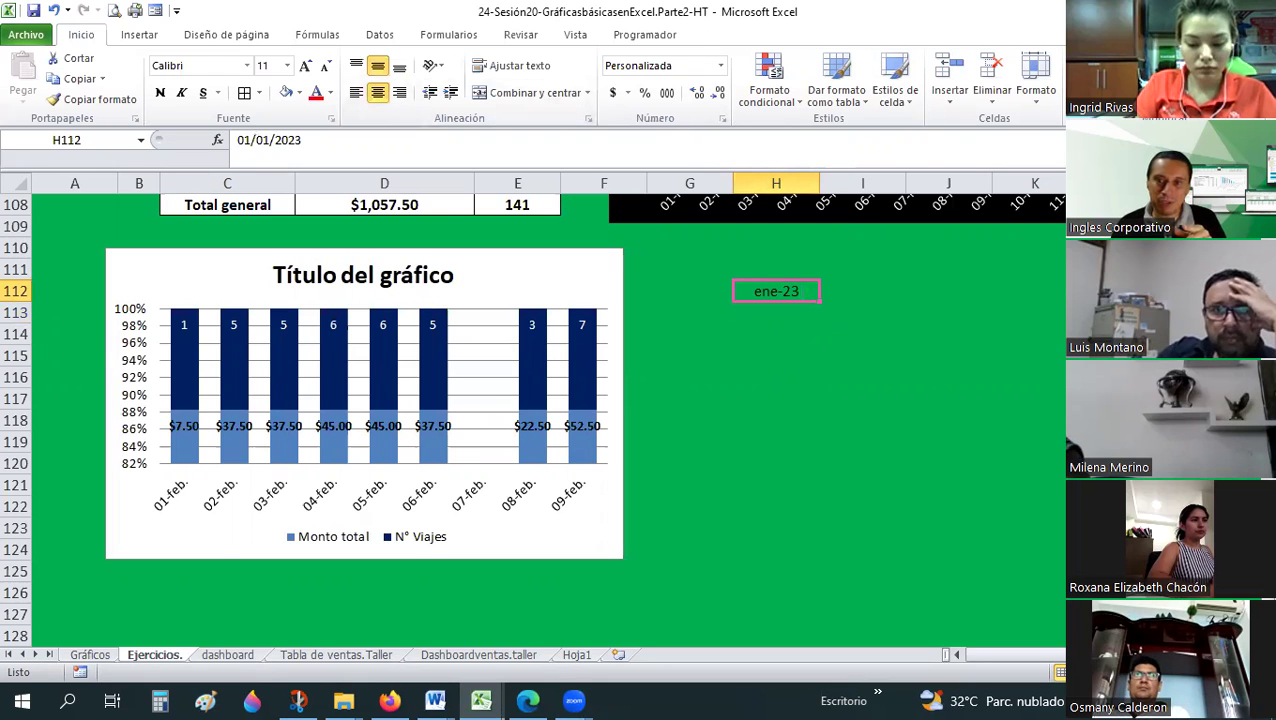
Step: Fill the month series along row 112 through dic-23 and give it white fill with borders
mouse_move(820, 300)
mouse_down()
mouse_move(1062, 298)
mouse_move(973, 346)
mouse_up()
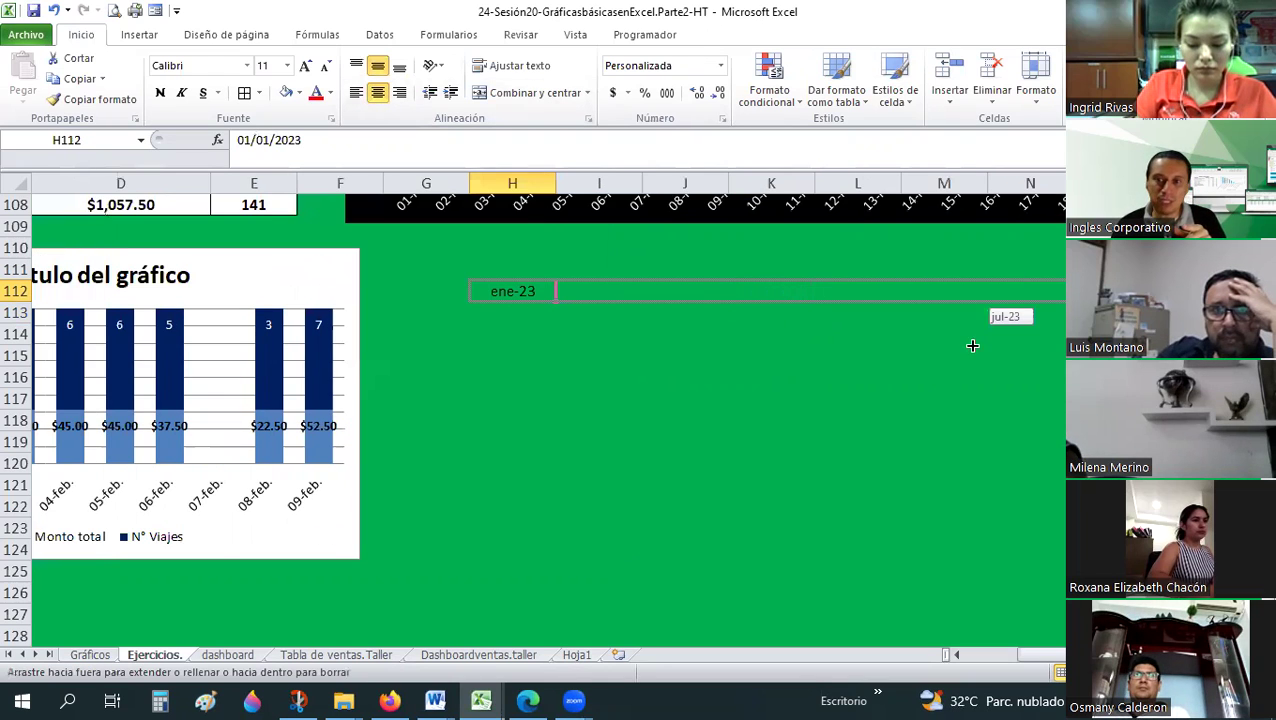
mouse_move(982, 302)
mouse_down()
mouse_move(1064, 316)
mouse_move(909, 520)
mouse_move(988, 663)
mouse_up()
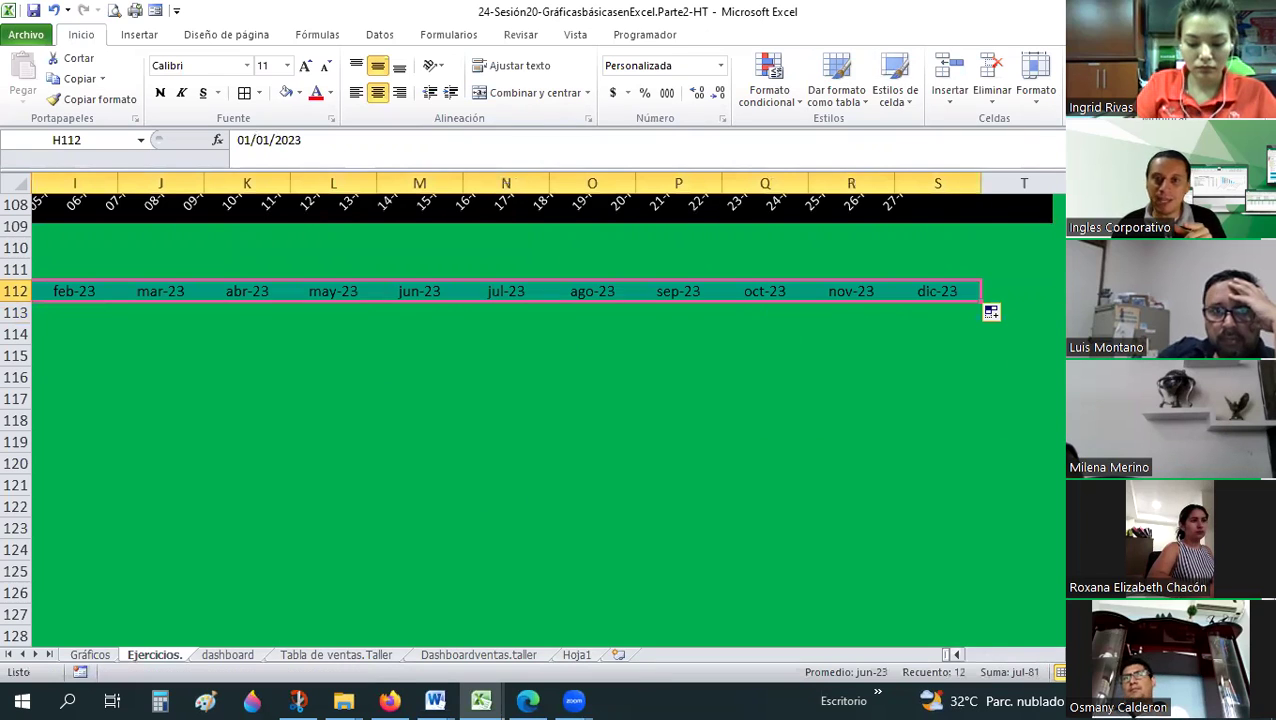
scroll(1052, 662, left, 1)
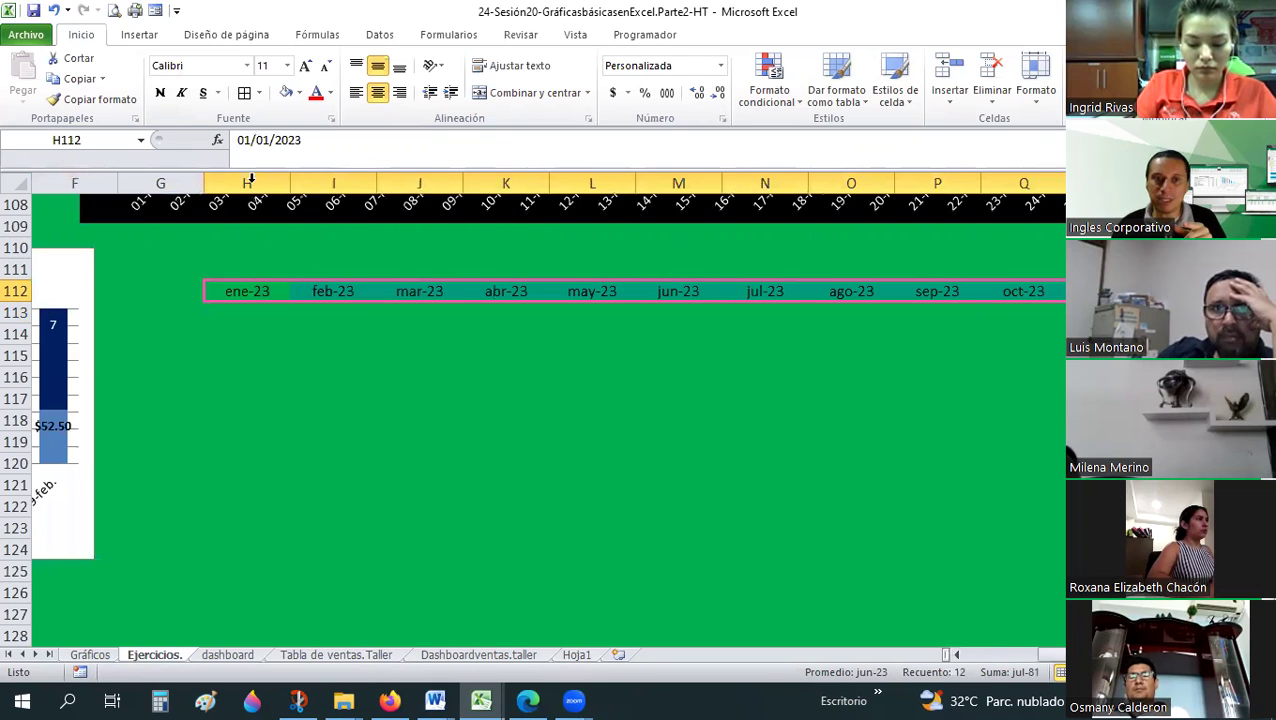
click(244, 92)
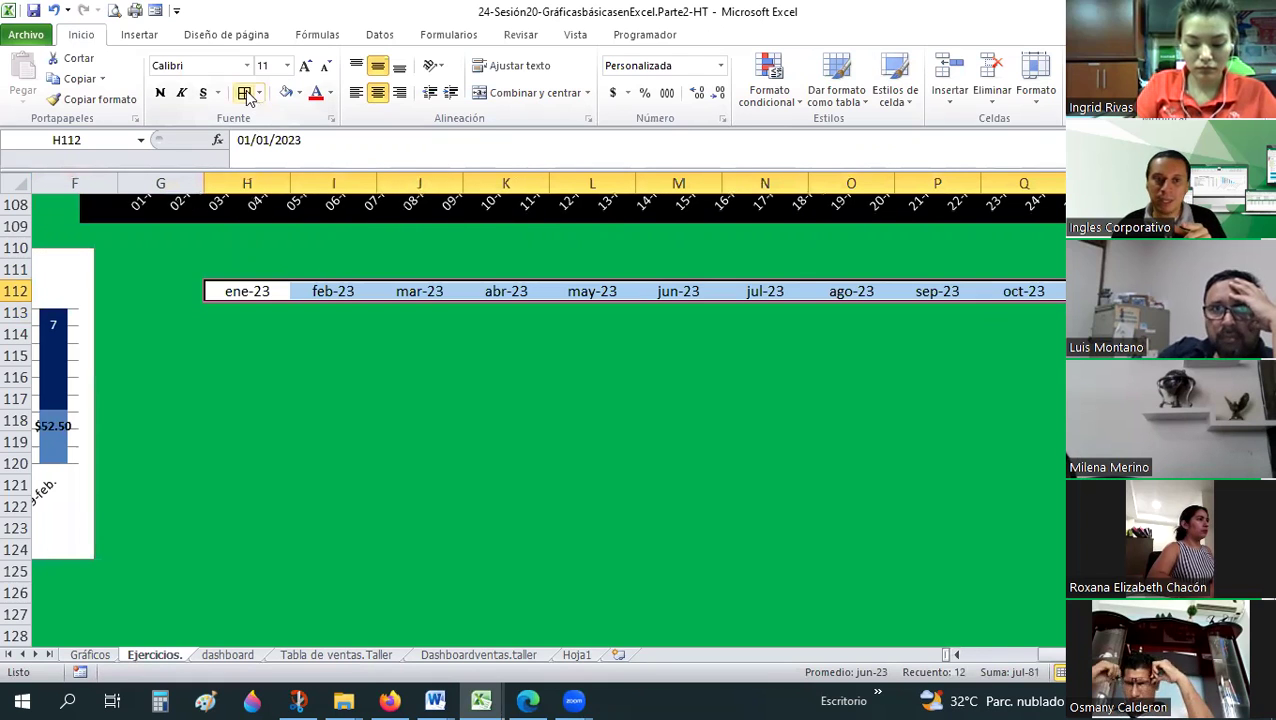
Step: Enter the January amount 22,225 in H113 in accounting format with adjusted decimals
click(230, 314)
text(2)
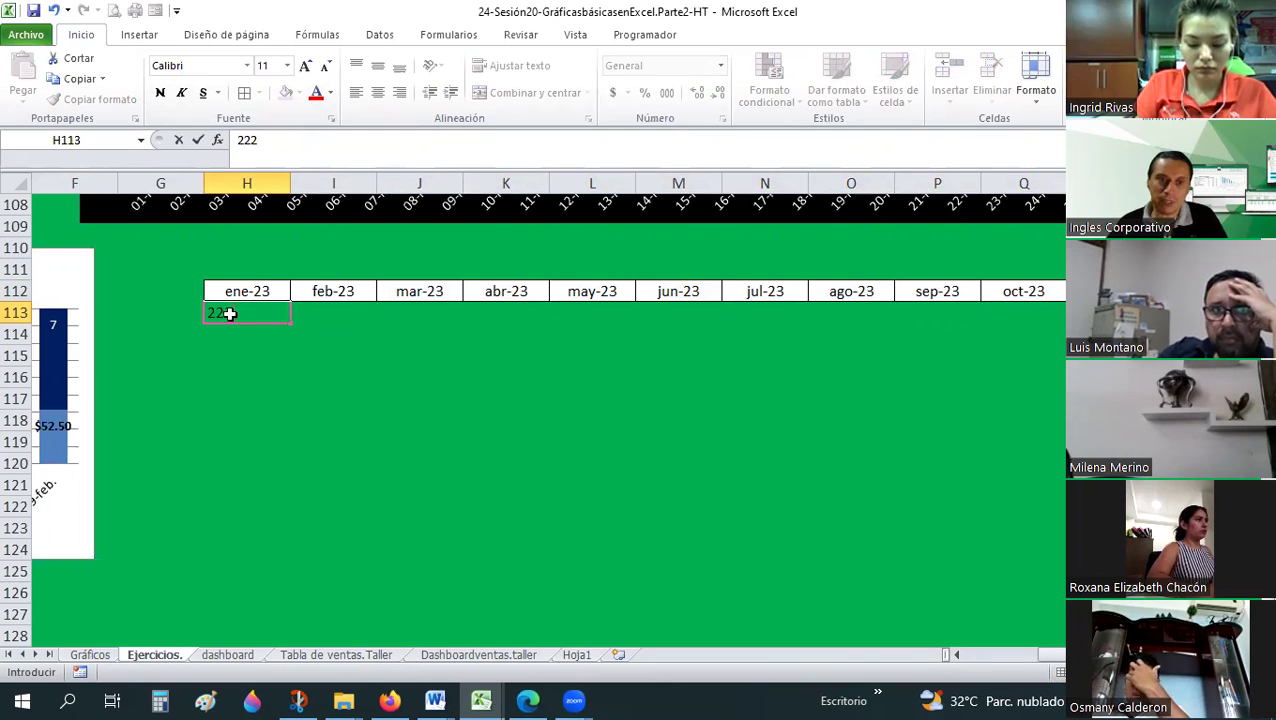
text(25)
key(Return)
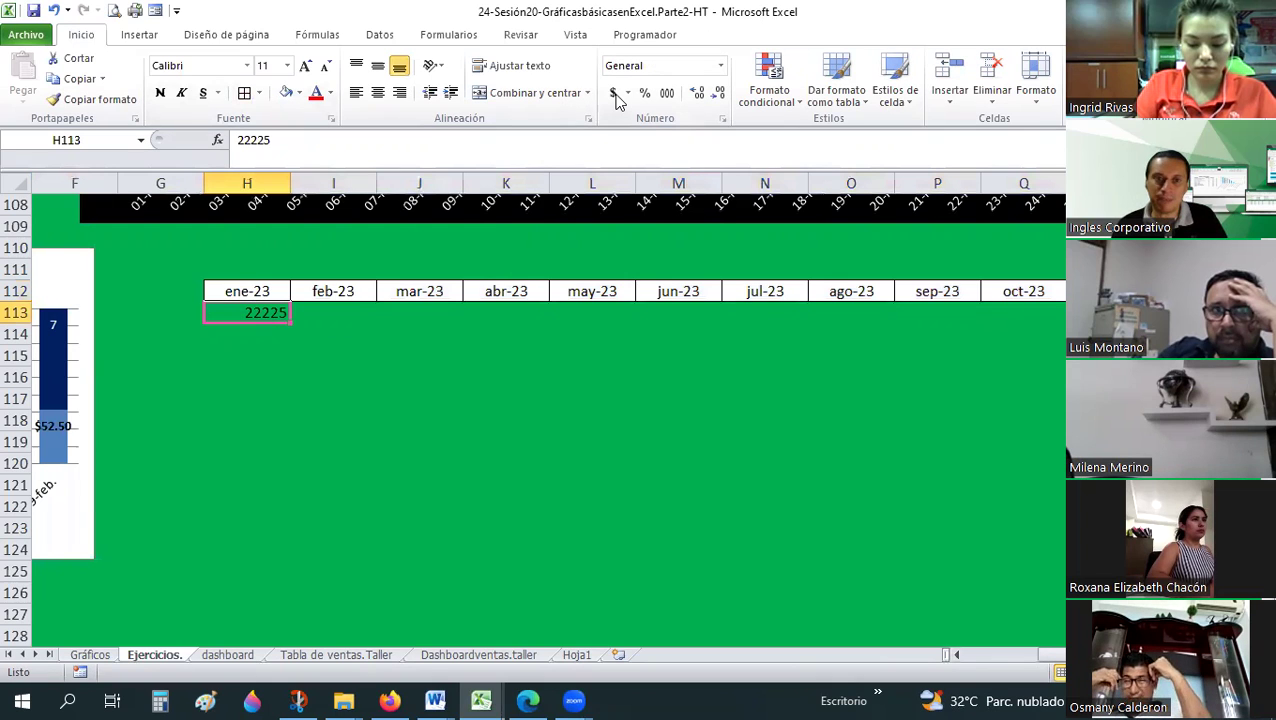
click(666, 92)
click(697, 92)
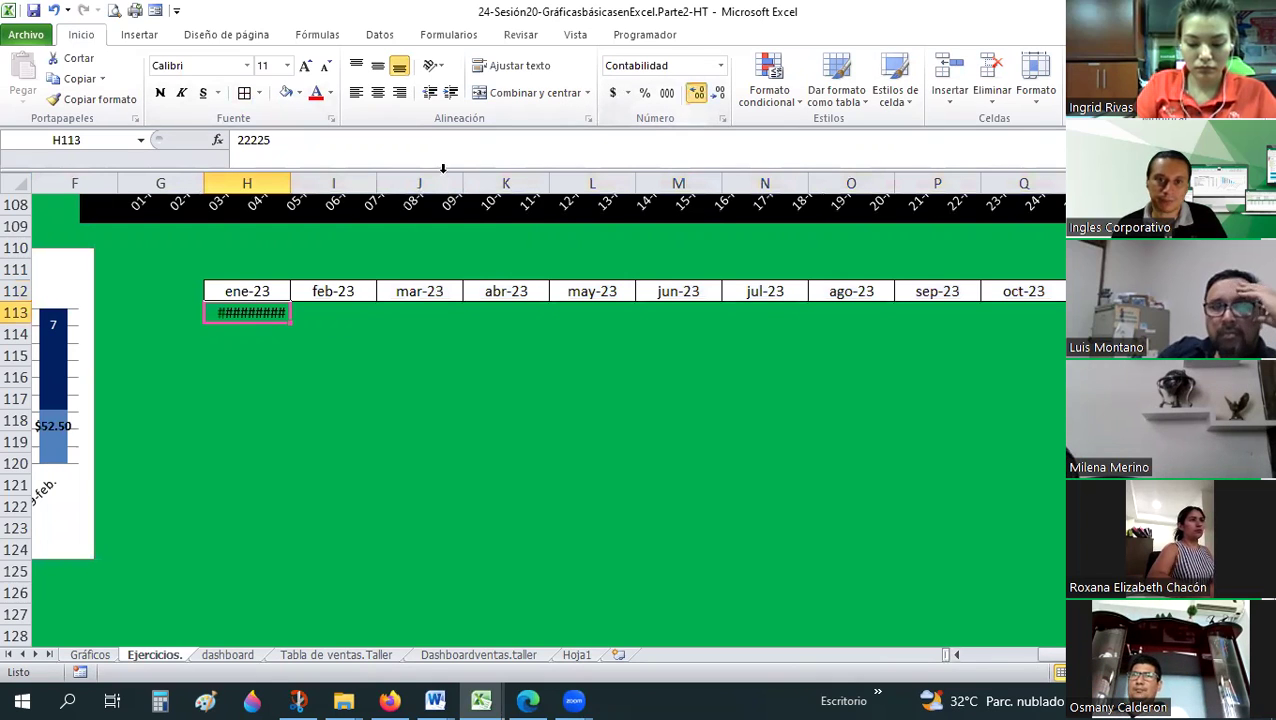
Step: Enter the February formula in I113 as the January amount times 35%
click(325, 313)
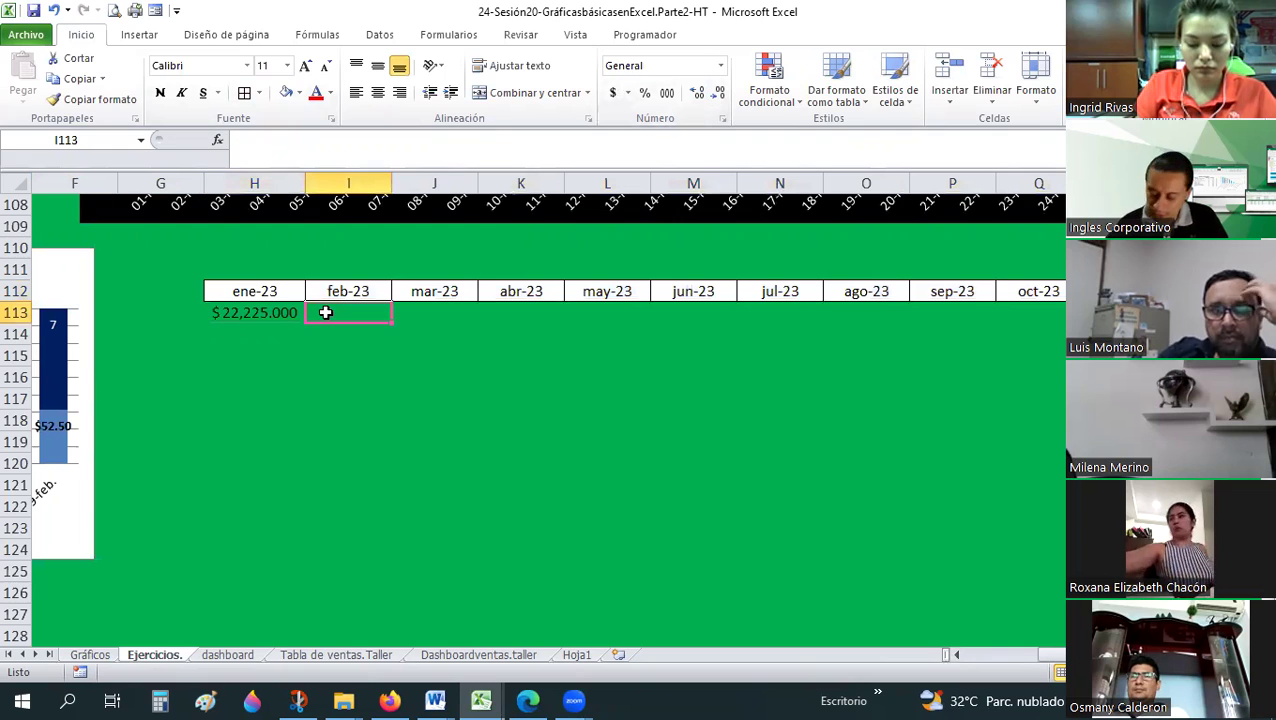
text(+)
key(Left)
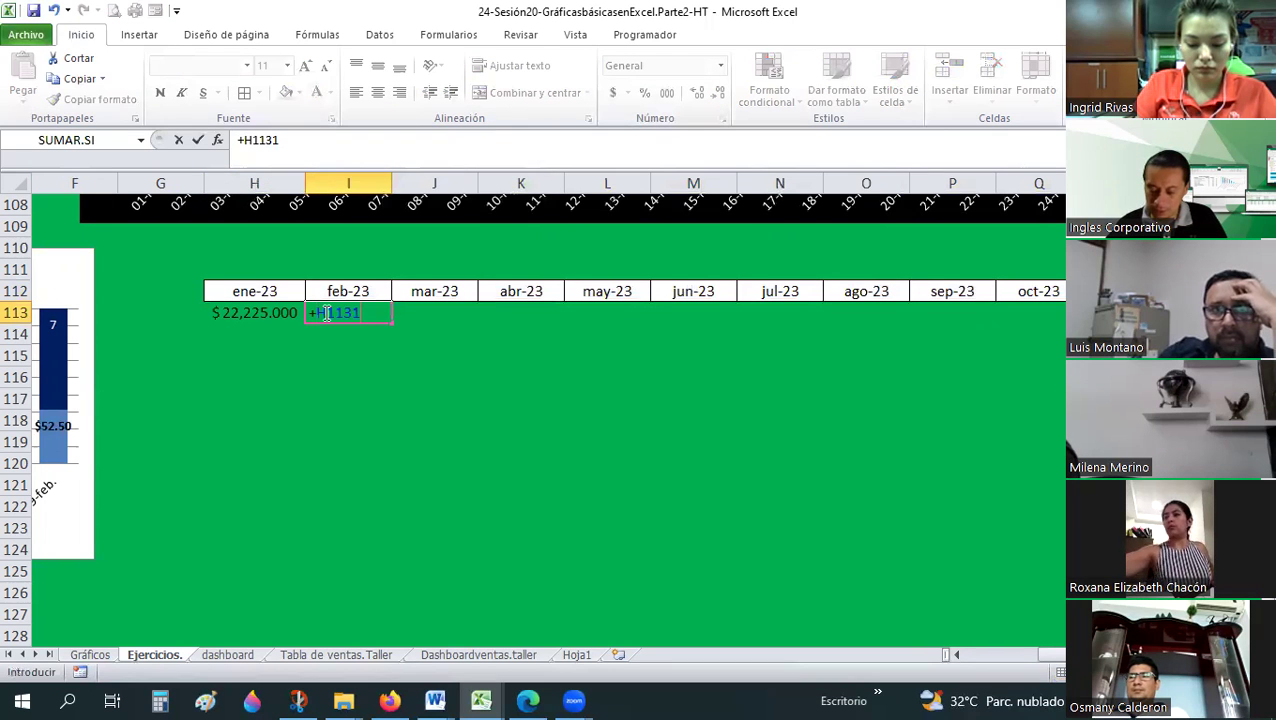
key(Escape)
text(+)
key(Left)
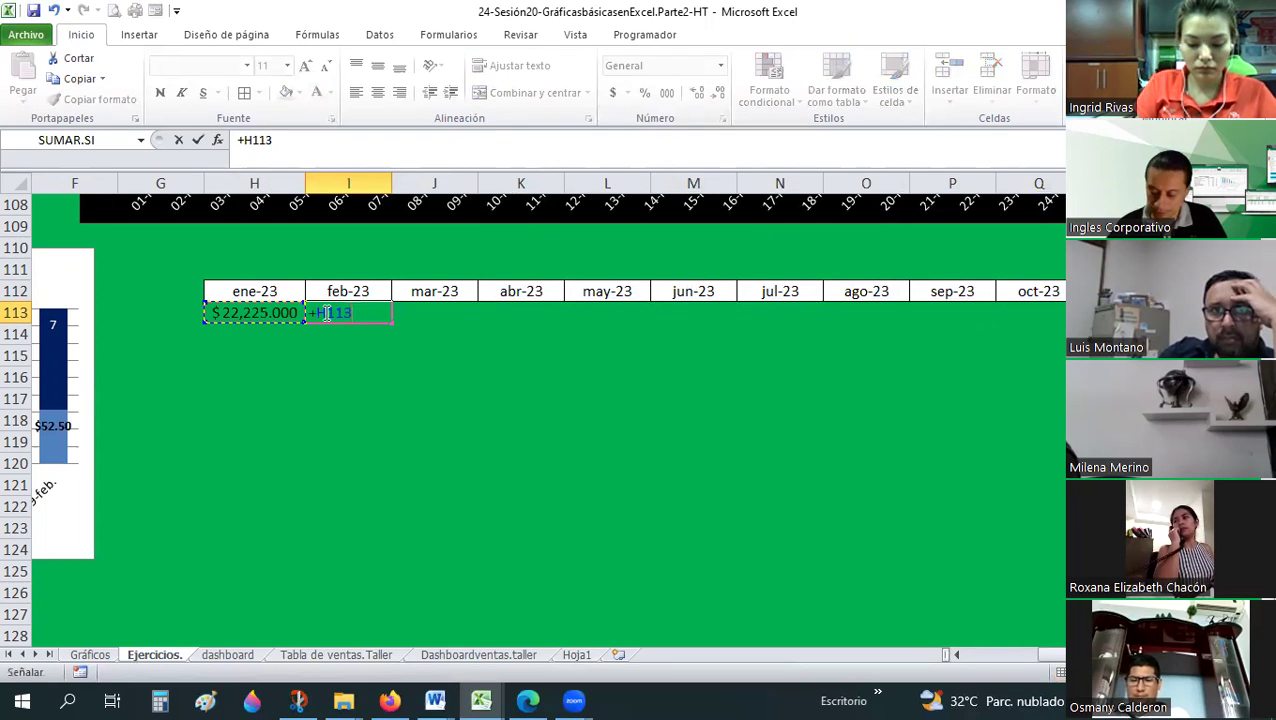
text(*35%)
key(Return)
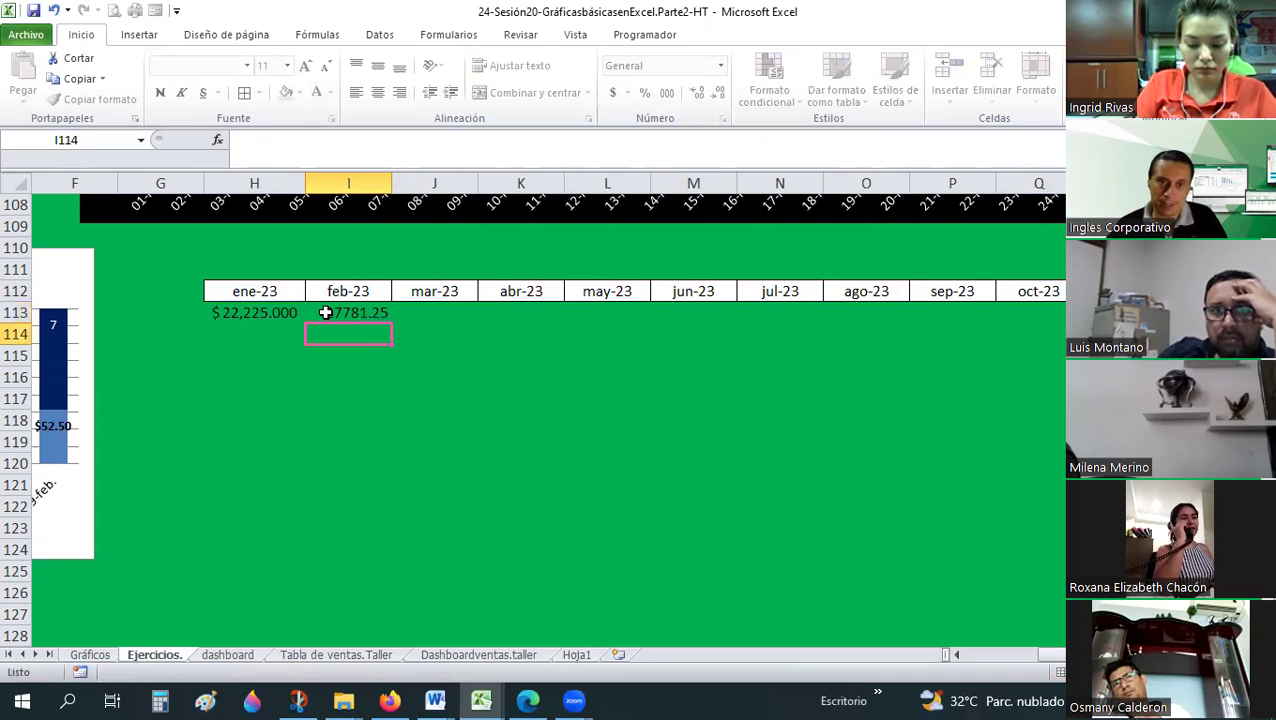
Step: Enter the March formula in J113 as the January amount times .25
click(430, 311)
text(+)
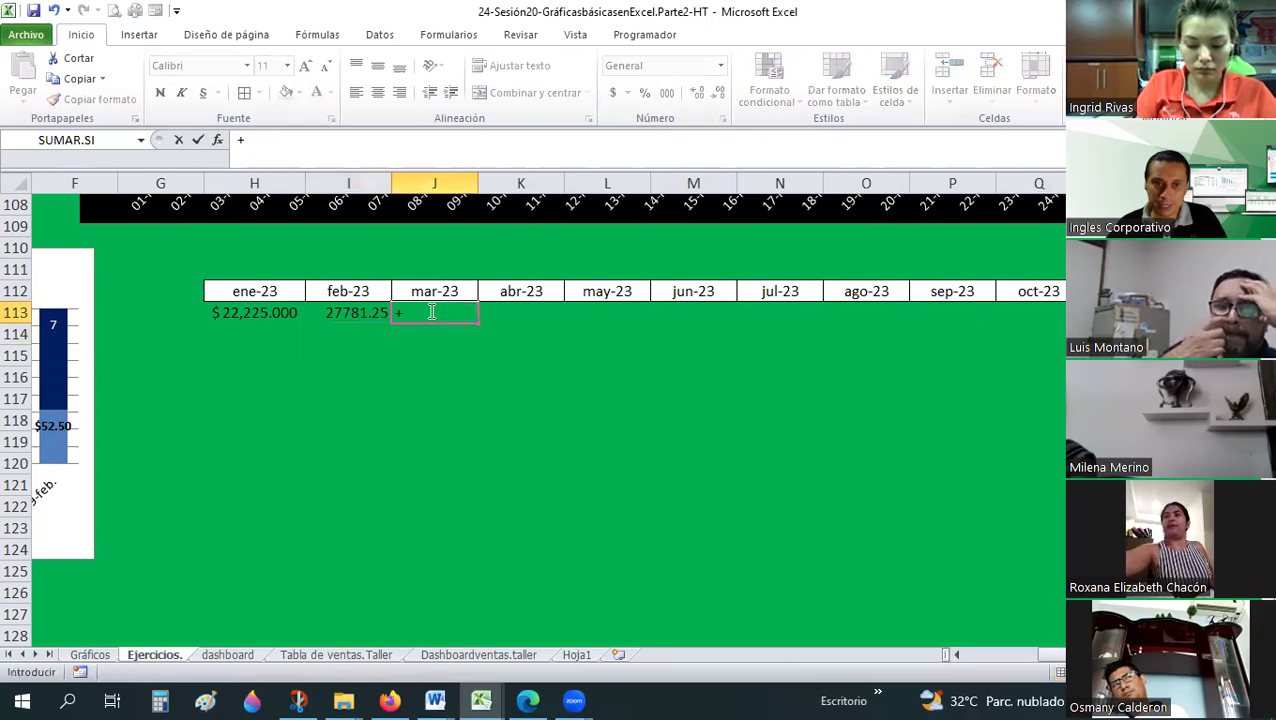
key(Left)
key(Left)
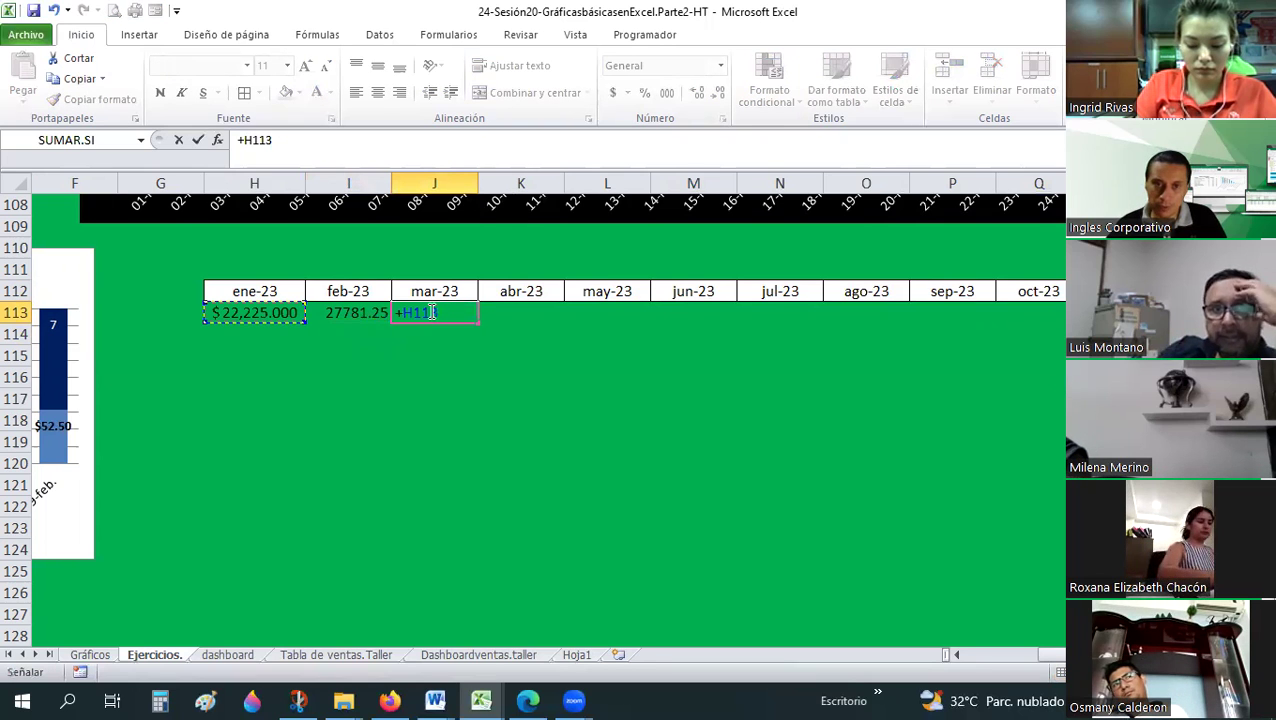
text(*.25)
key(Return)
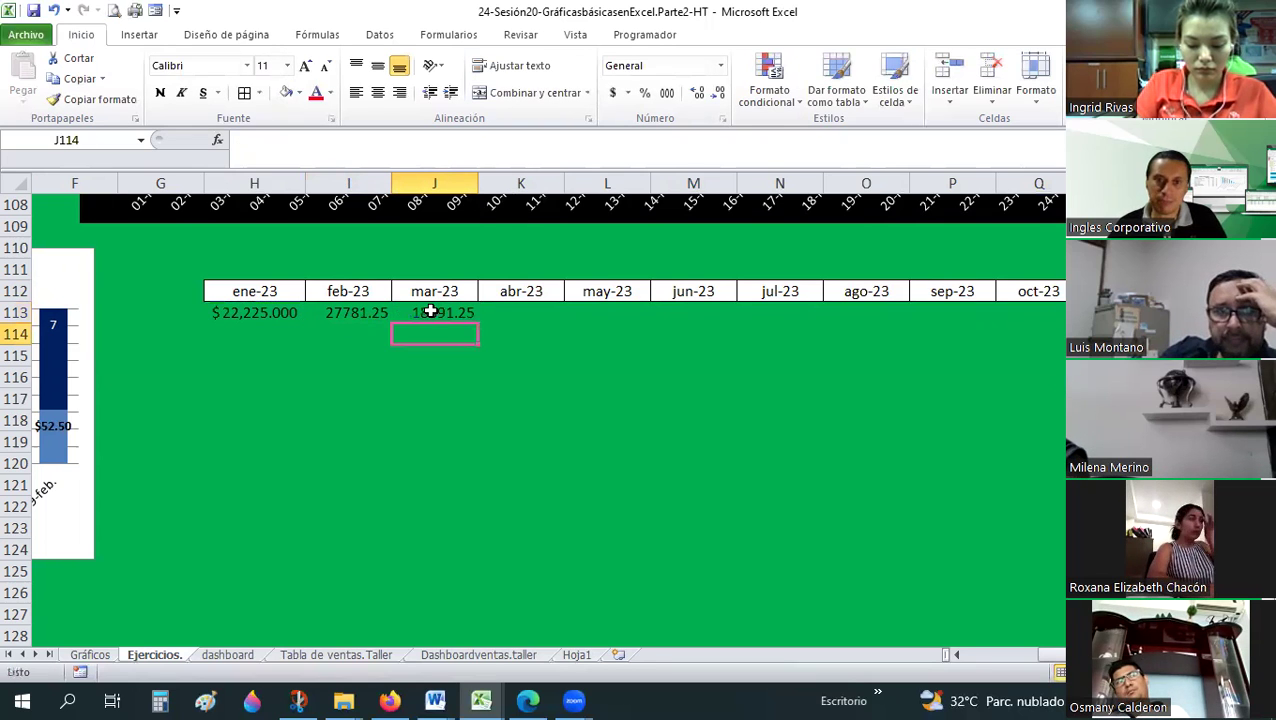
key(Up)
Step: Copy the January format to February and March and widen columns I and J
key(Left)
key(Left)
click(100, 99)
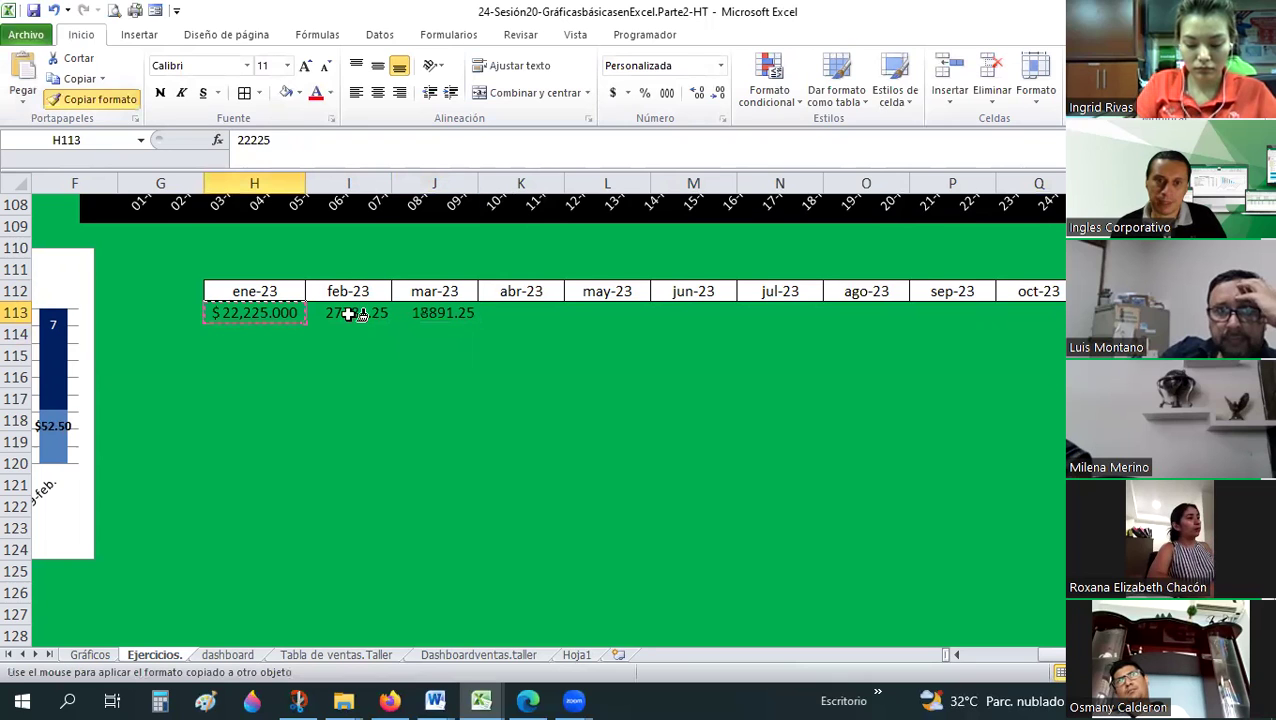
drag(350, 314, 437, 327)
drag(397, 207, 417, 188)
click(404, 177)
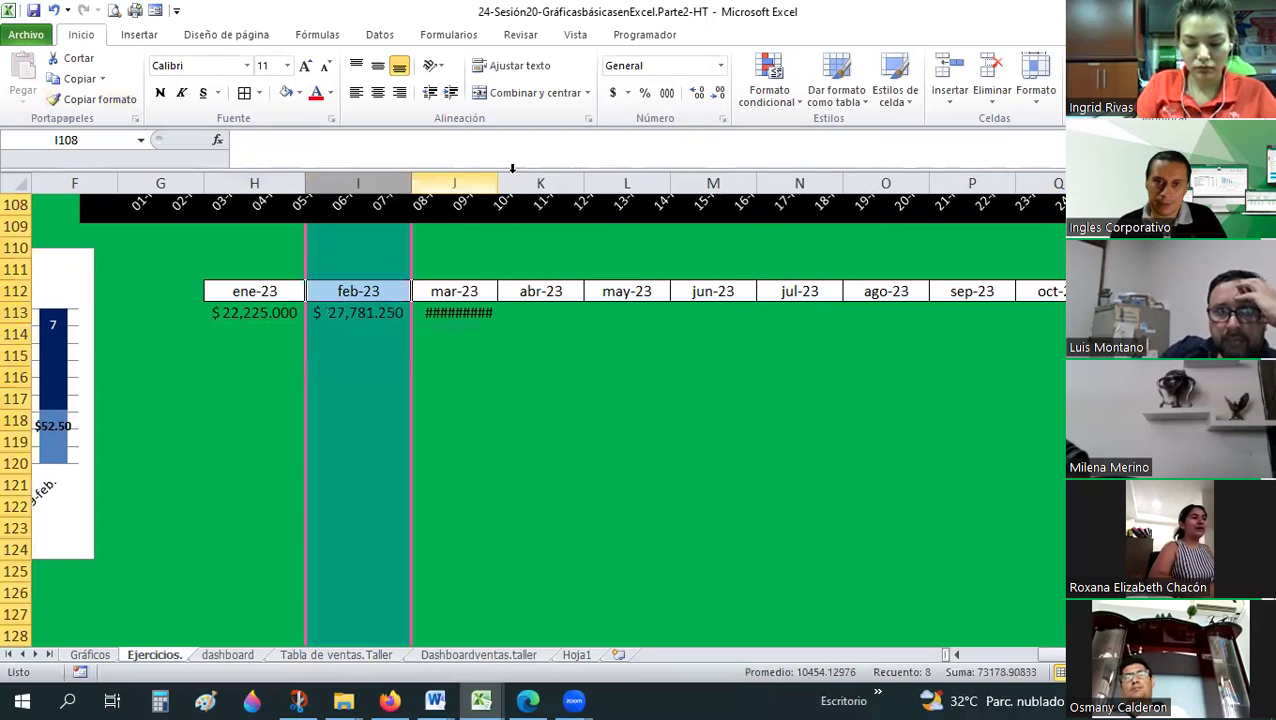
drag(497, 183, 536, 183)
Step: Enter the April formula in K113 as the March total times 1.15
click(566, 312)
text(+)
key(Left)
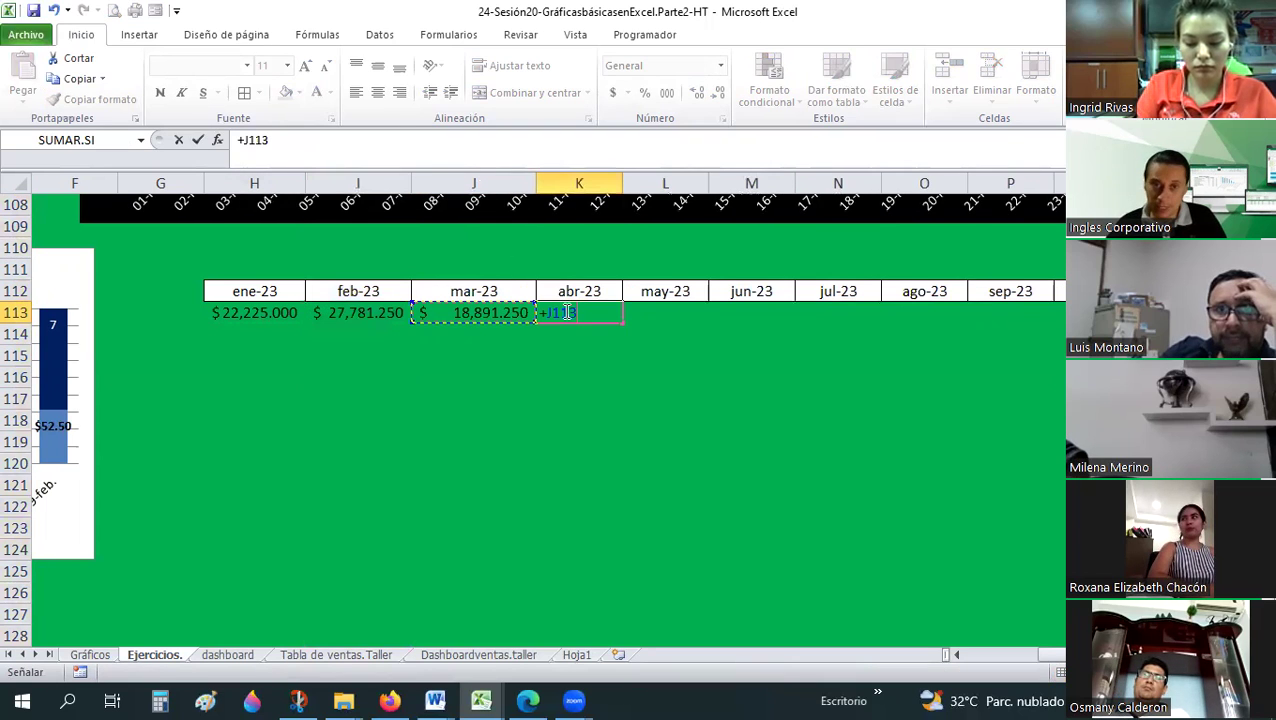
key(Left)
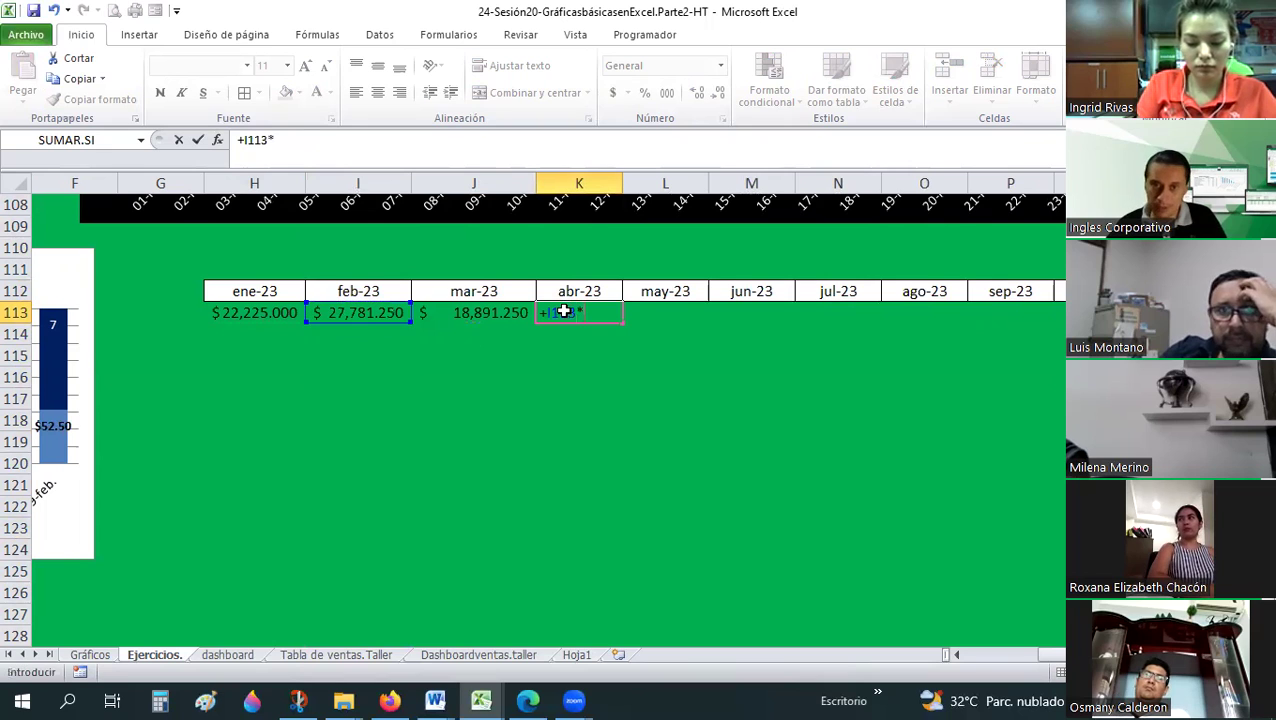
key(Escape)
key(Left)
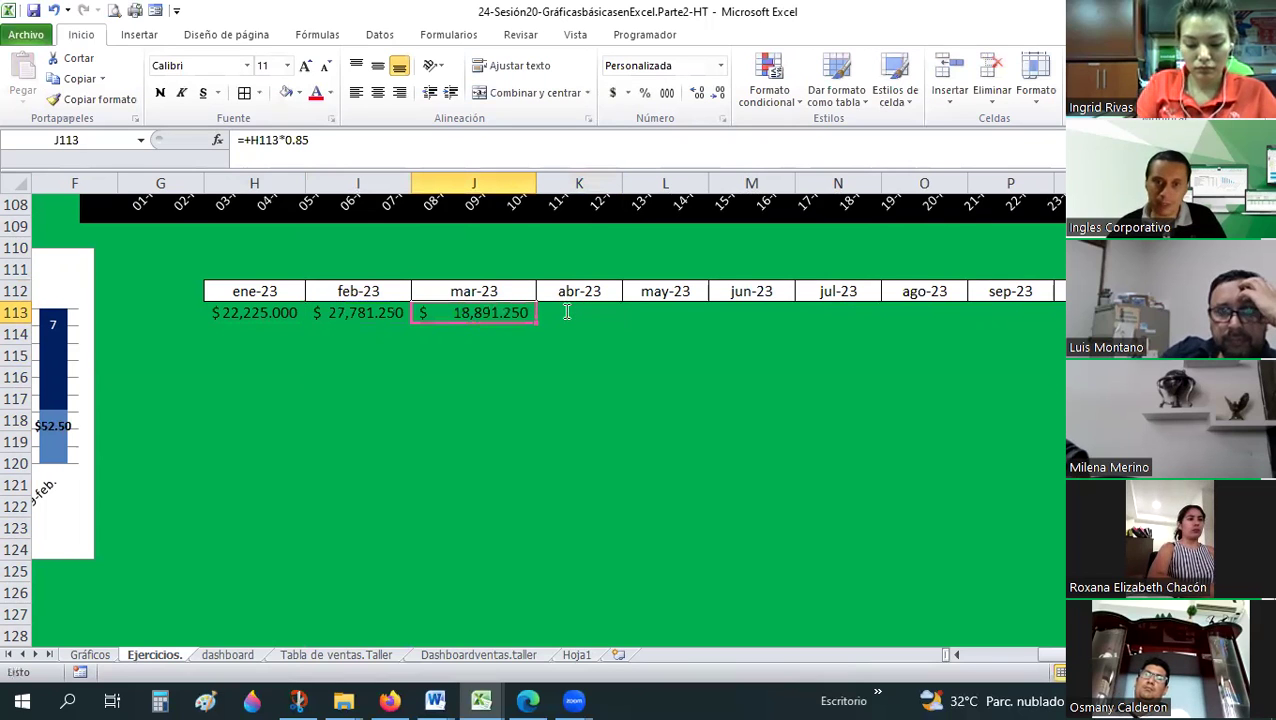
click(566, 312)
text(+)
key(Left)
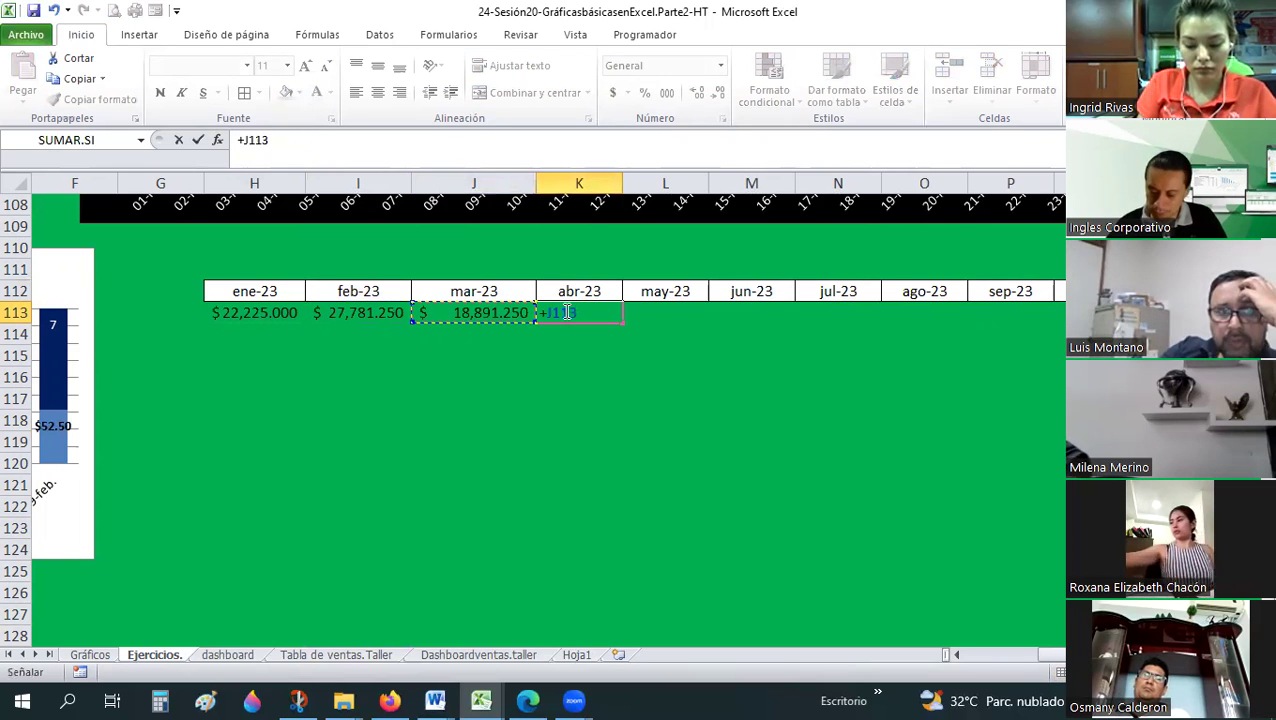
text(1,1)
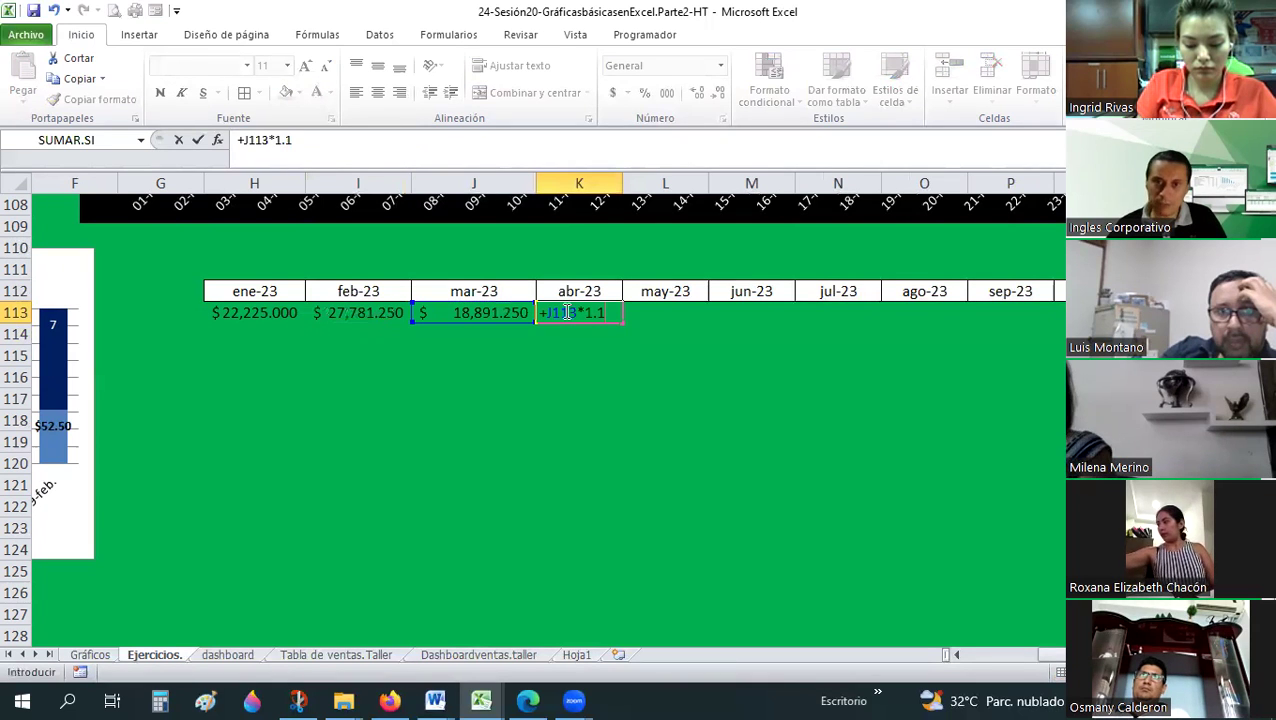
key(Return)
Step: Paint the March currency format onto K113 and fill the growth formulas across row 113
key(Up)
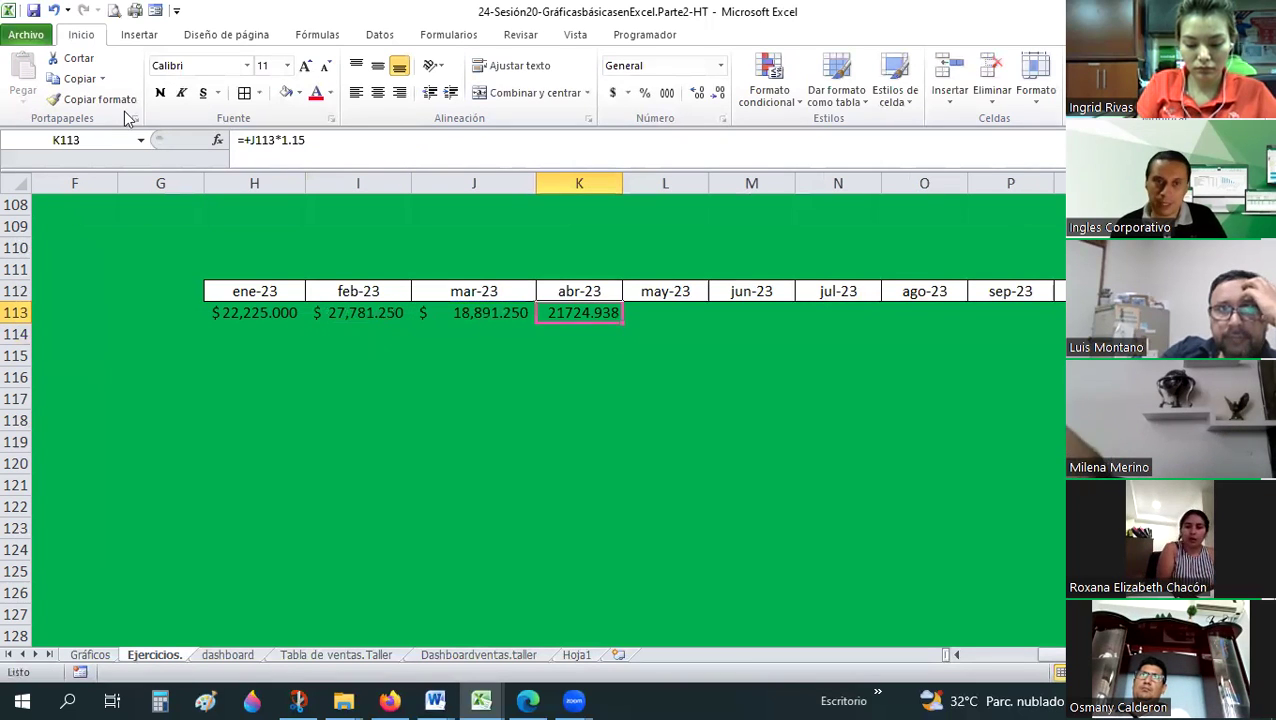
key(Left)
click(93, 99)
click(610, 314)
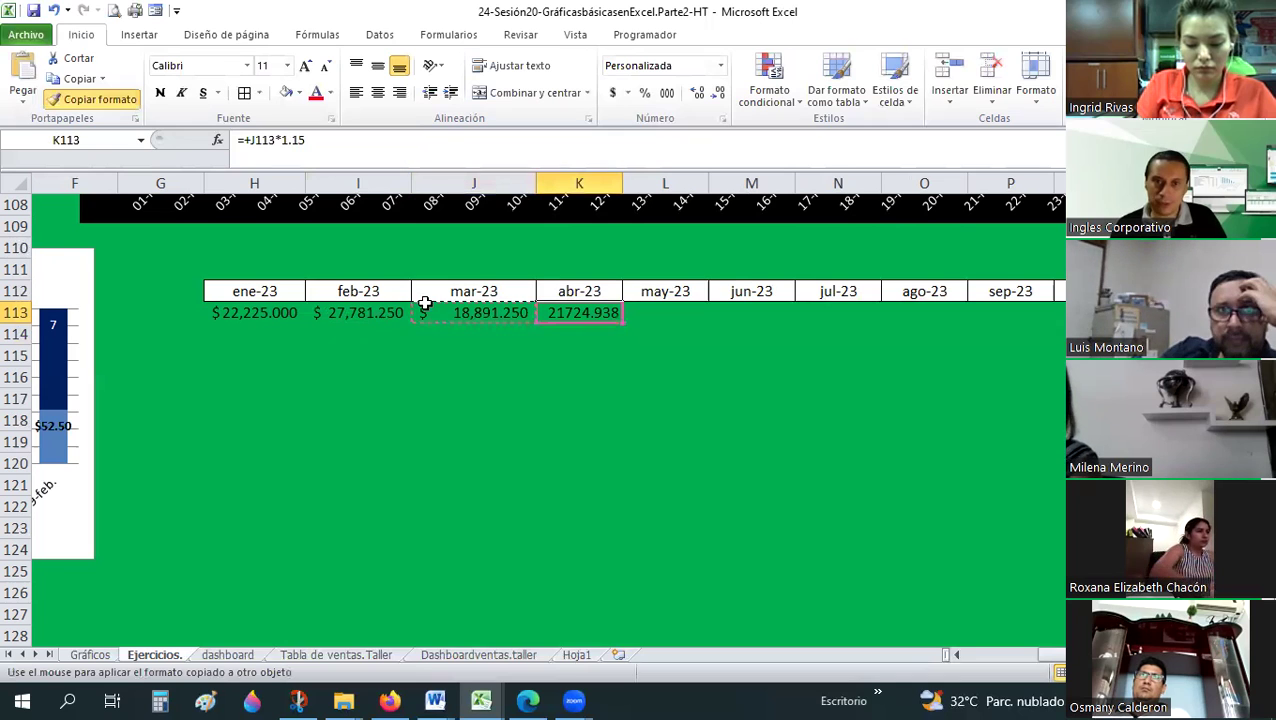
drag(358, 313, 1050, 318)
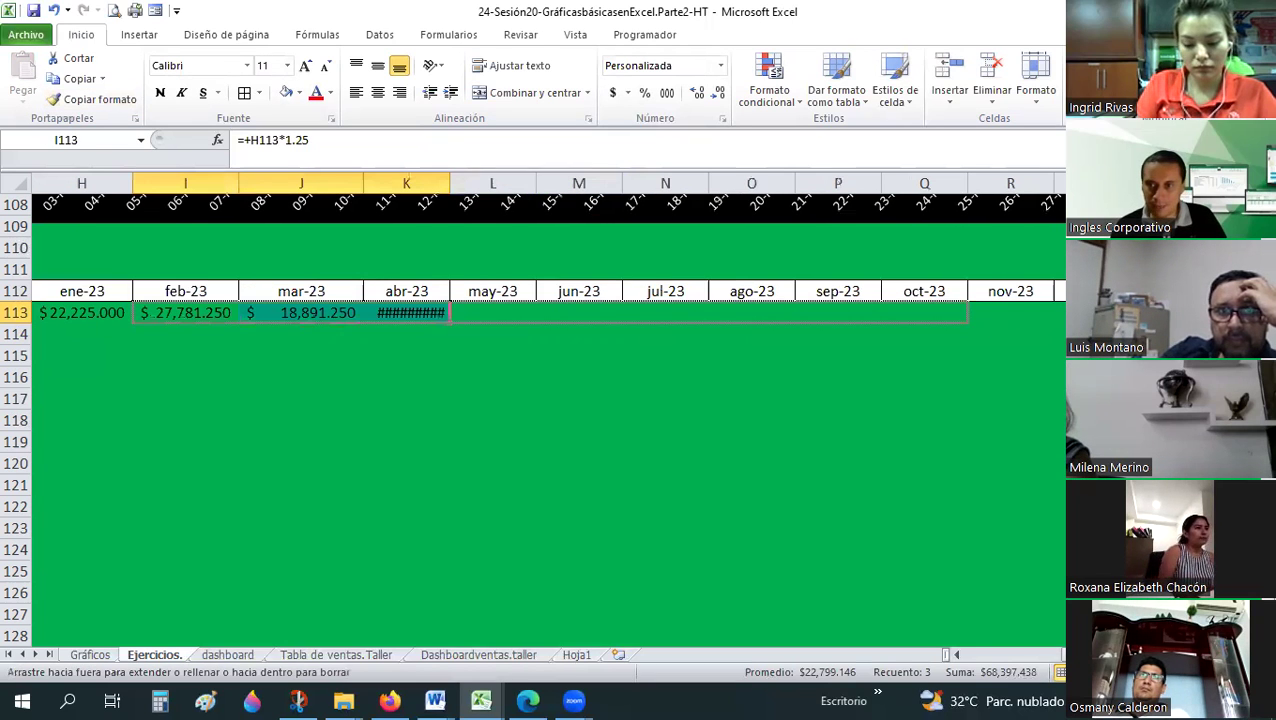
Step: Autofit column K and the remaining month columns so every total displays
double_click(451, 182)
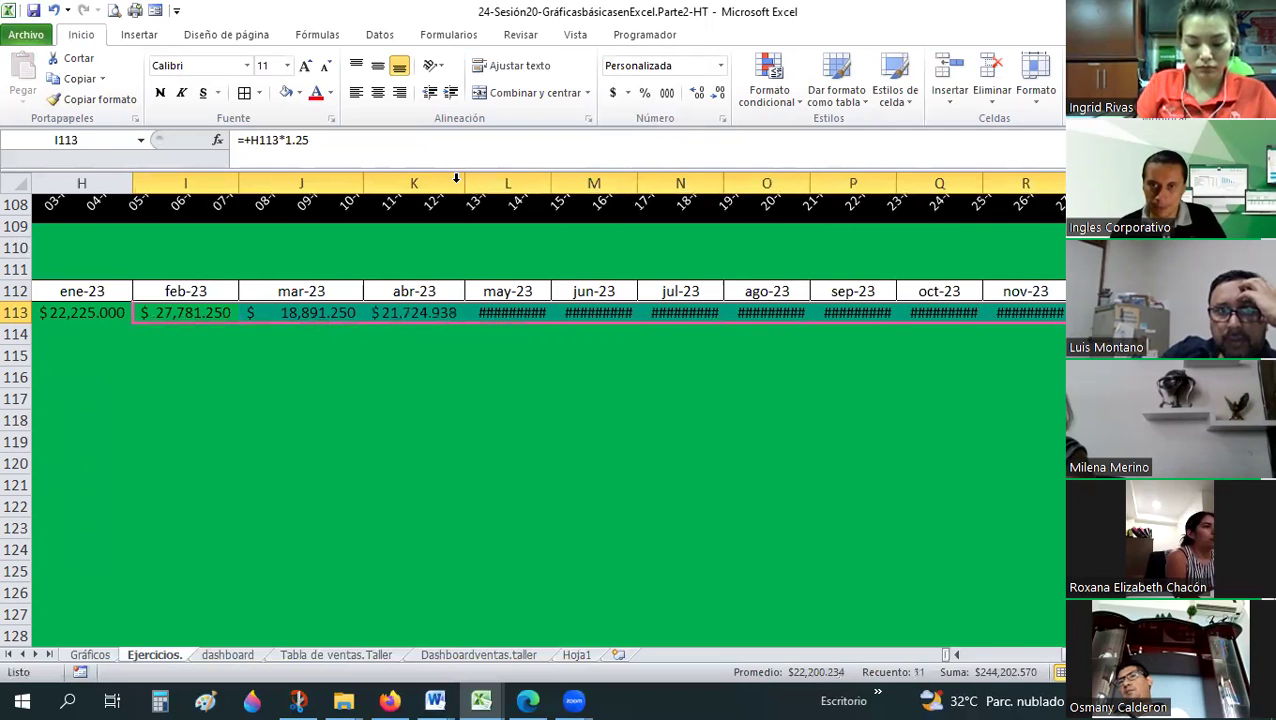
click(455, 182)
drag(470, 182, 634, 181)
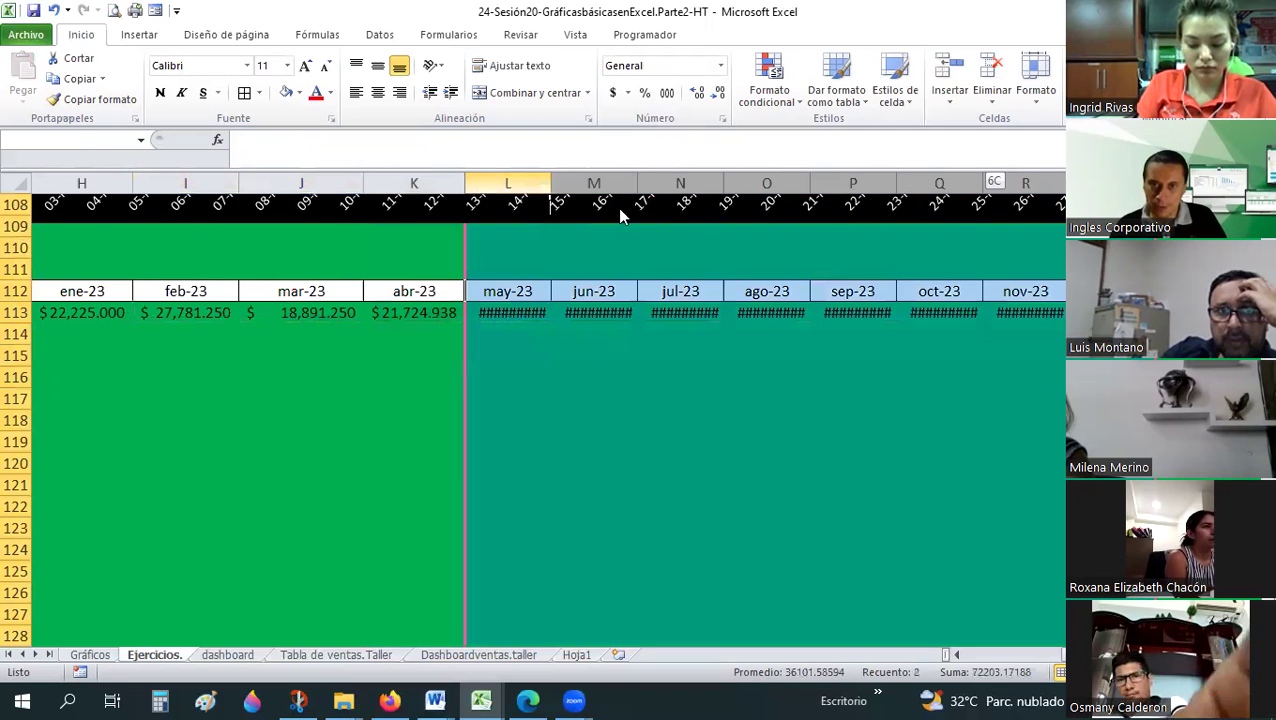
click(637, 181)
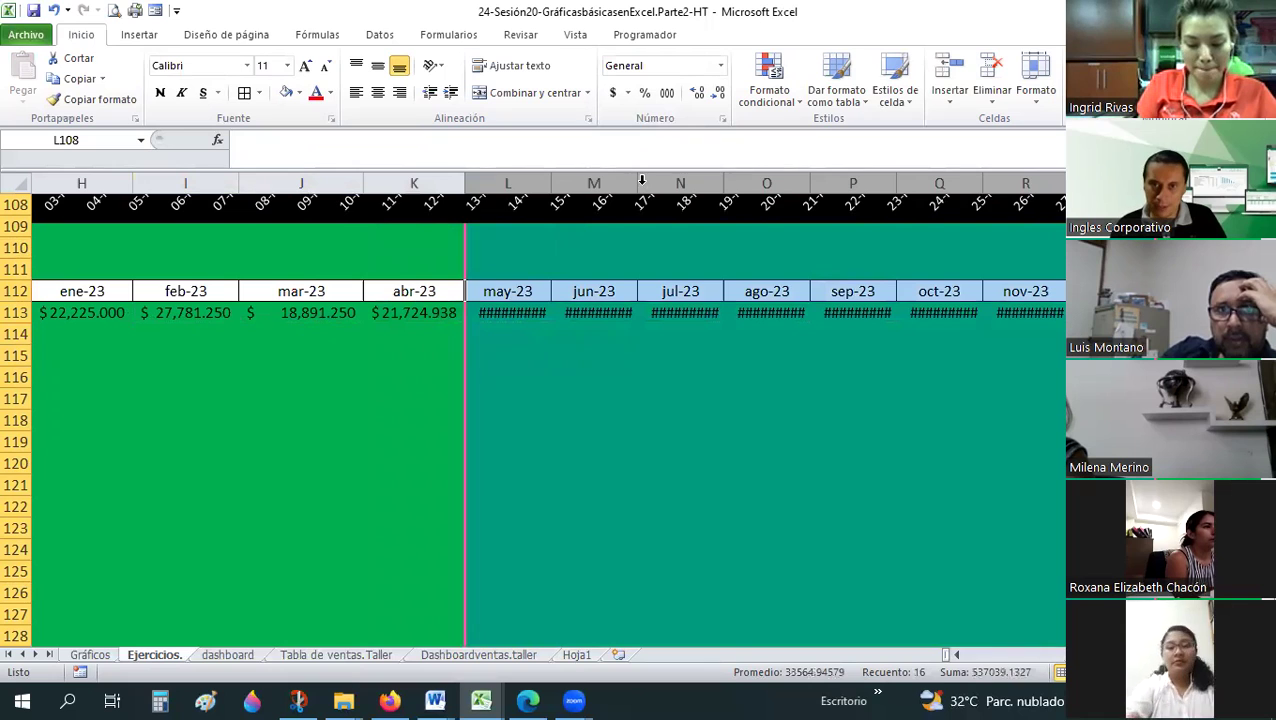
double_click(642, 181)
click(717, 420)
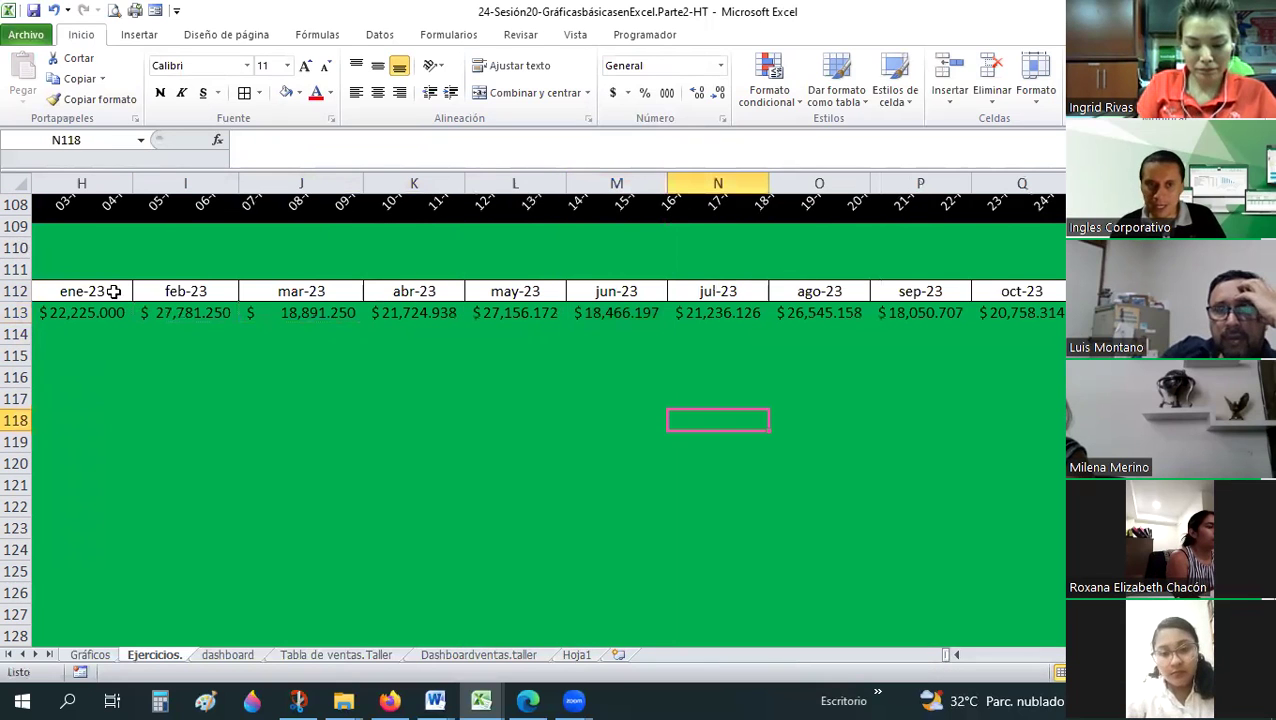
Step: Apply All Borders to the two-row month table H112:Q113
drag(82, 291, 1060, 313)
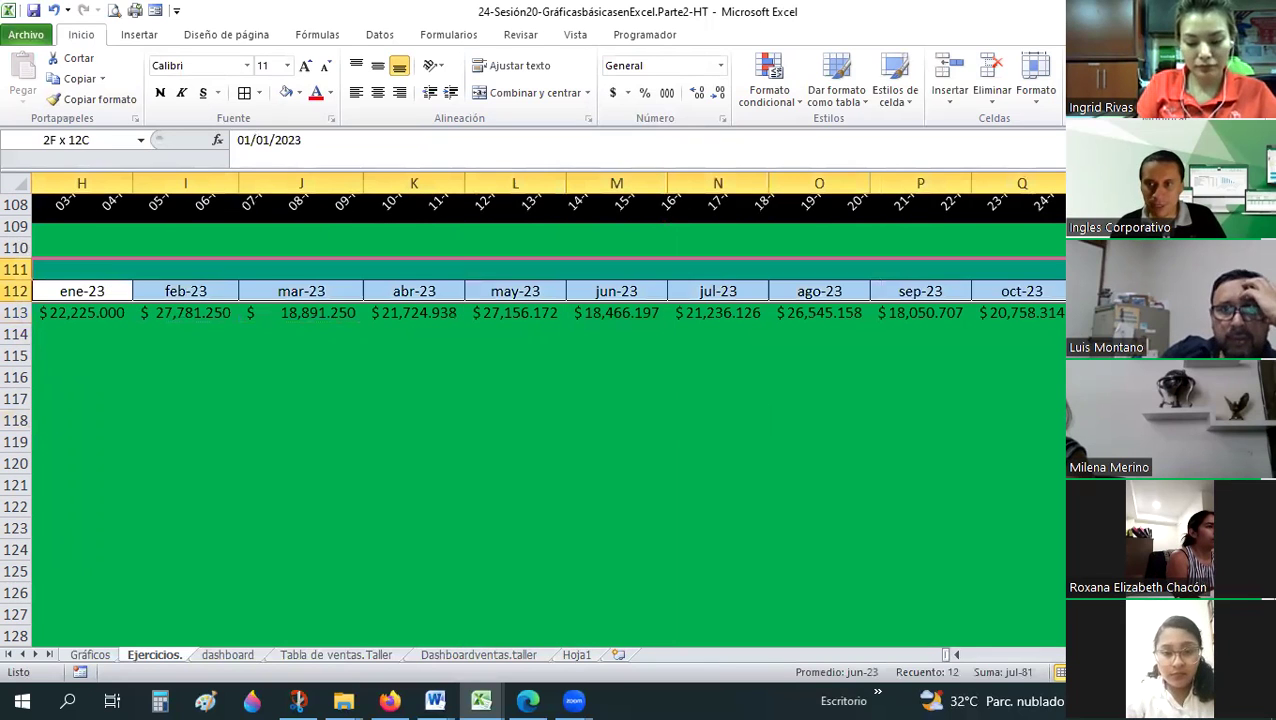
click(287, 92)
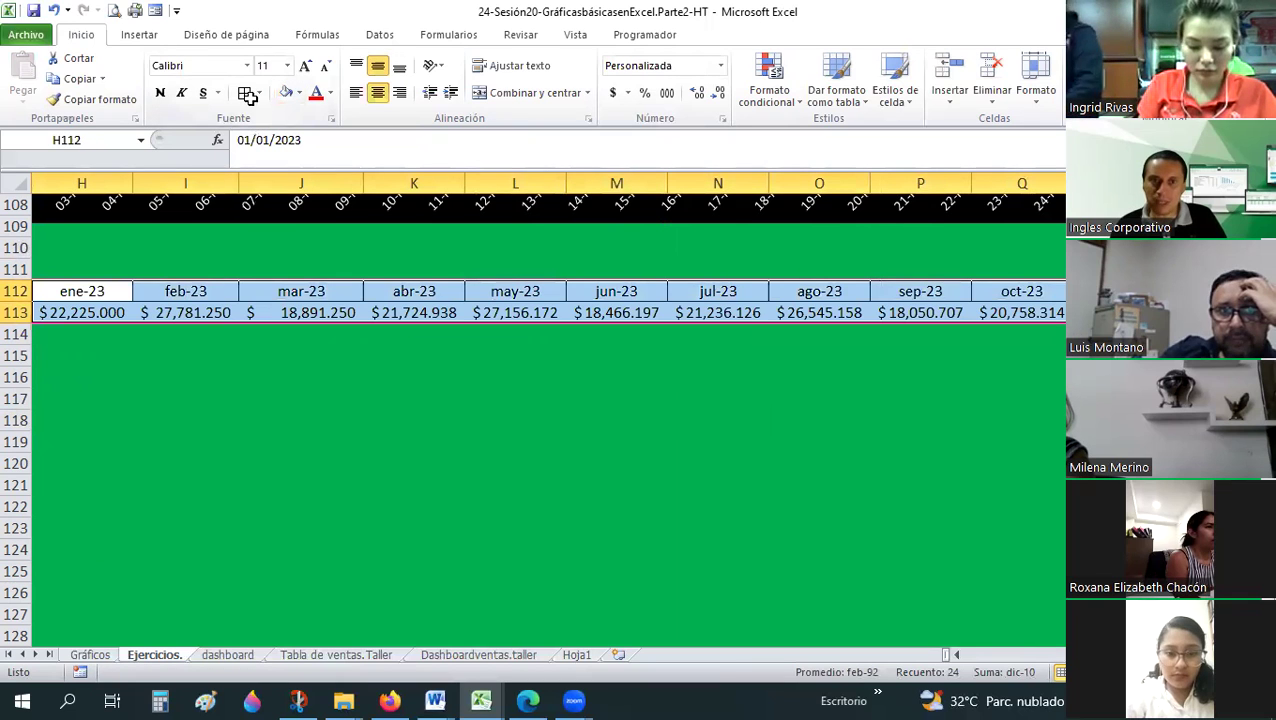
click(290, 416)
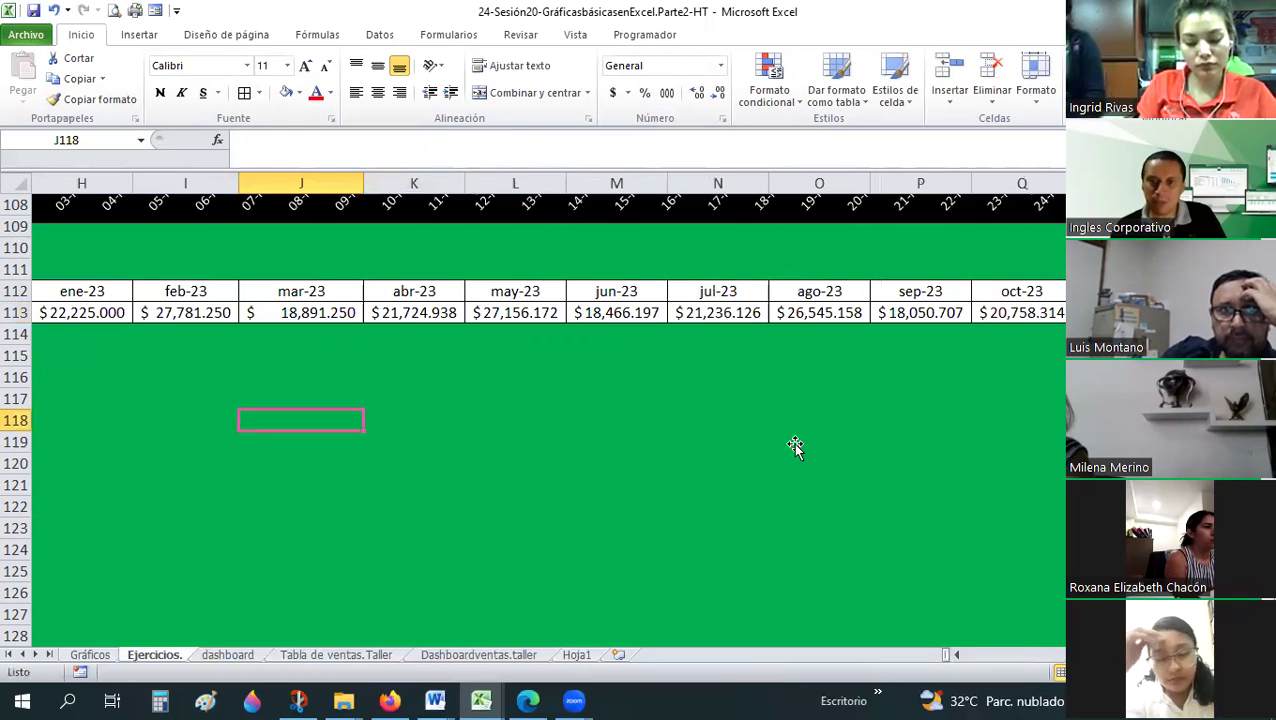
ctrl+scroll(792, 442, down, 2)
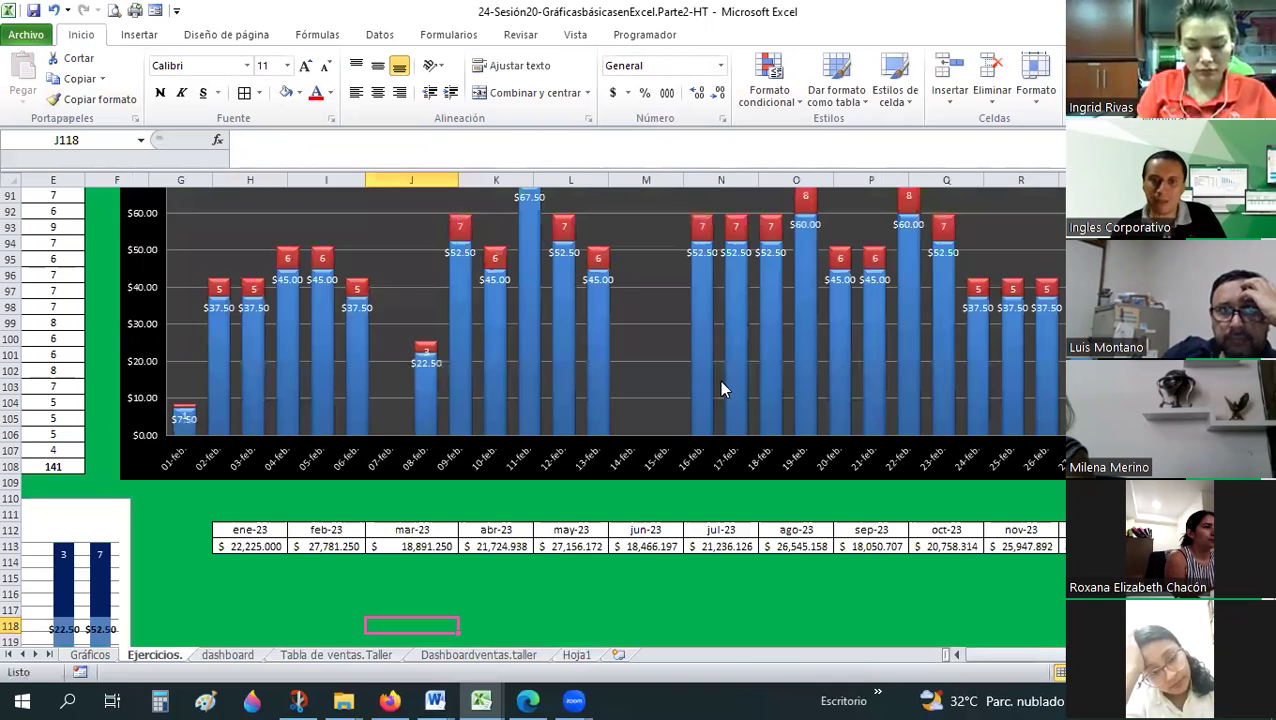
scroll(724, 388, left, 3)
scroll(1045, 665, down, 3)
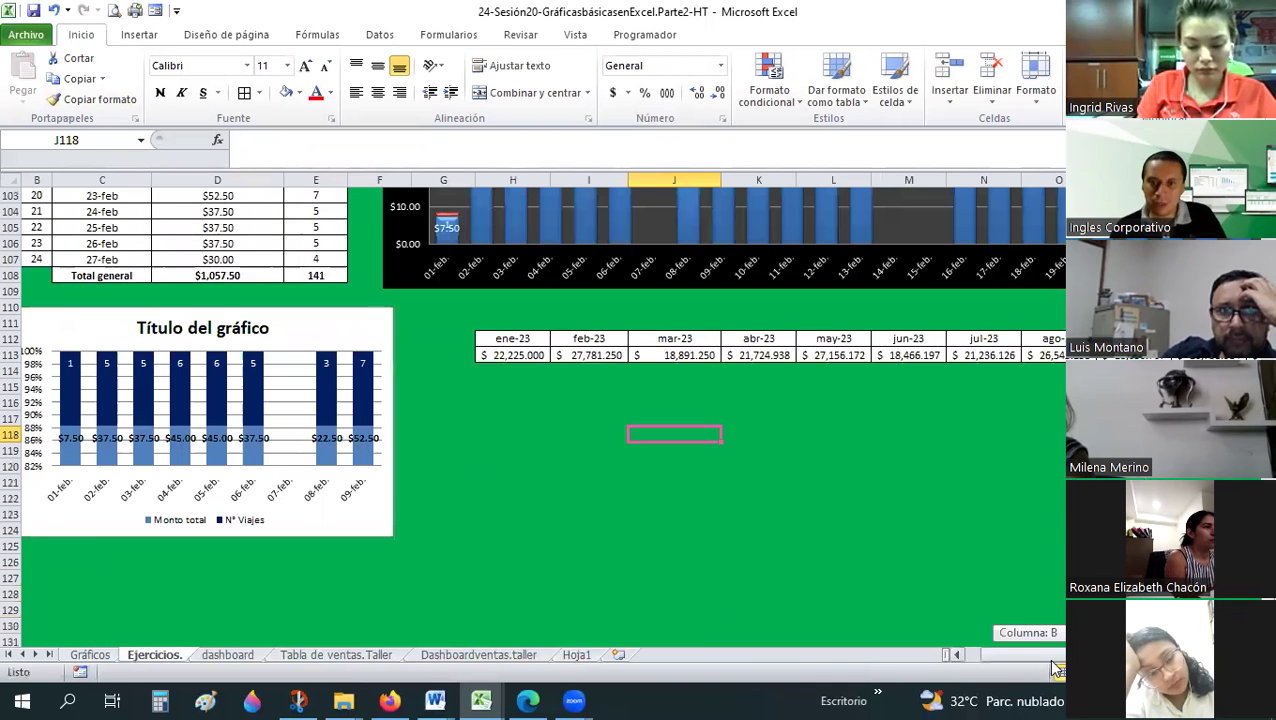
scroll(890, 563, right, 3)
ctrl+scroll(1038, 475, up, 1)
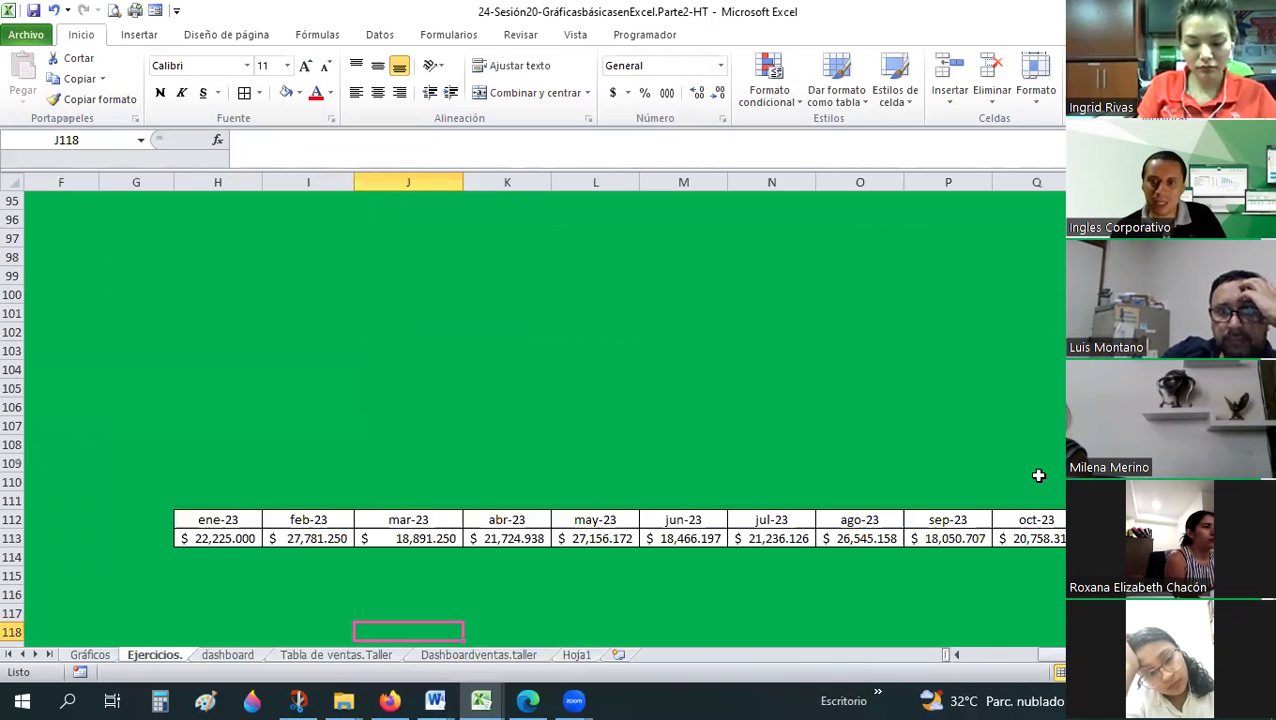
scroll(771, 495, down, 3)
click(947, 575)
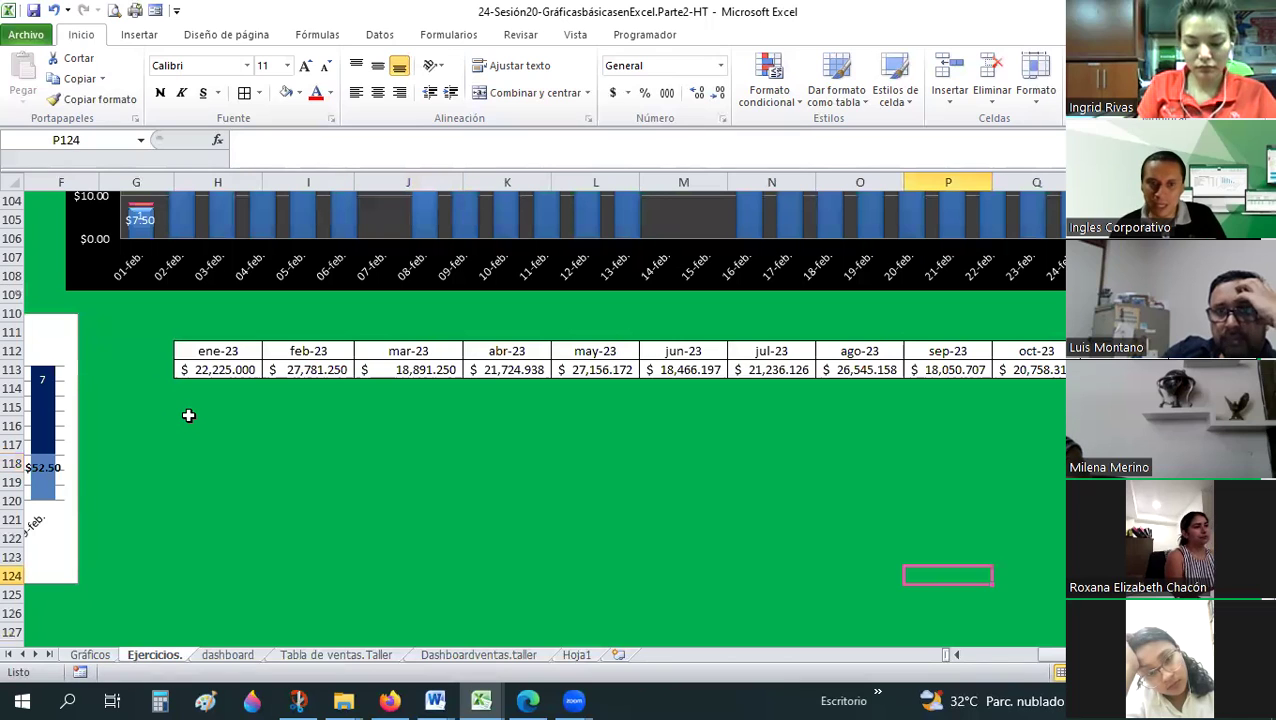
Step: Merge the cells H115:Q119 into a single block
mouse_move(188, 415)
mouse_down()
mouse_move(595, 425)
mouse_move(1040, 482)
mouse_up()
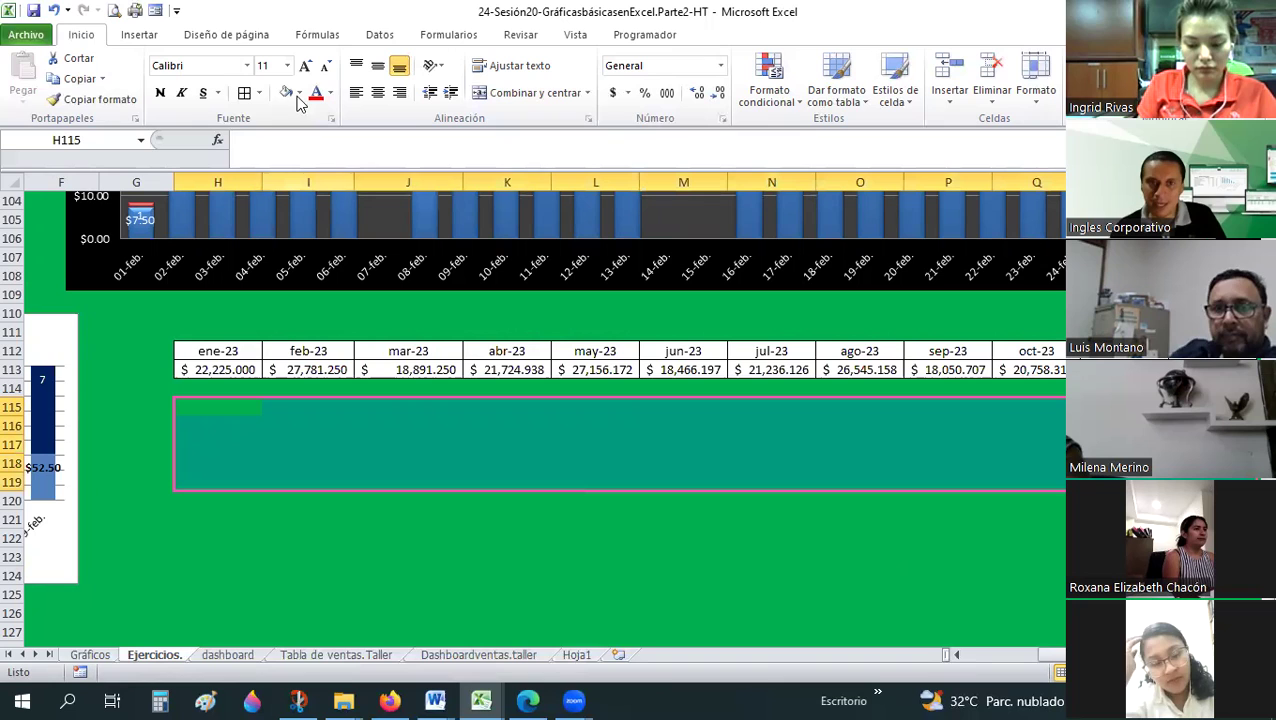
click(507, 92)
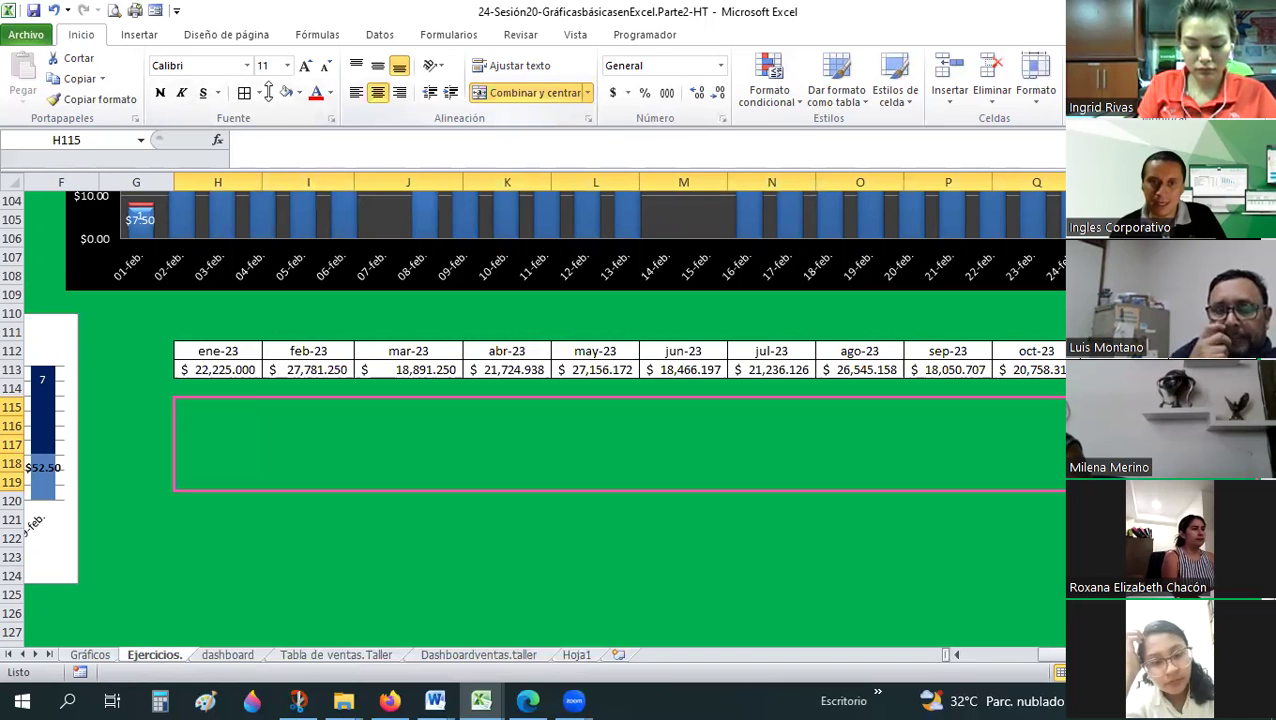
right_click(355, 447)
key(Escape)
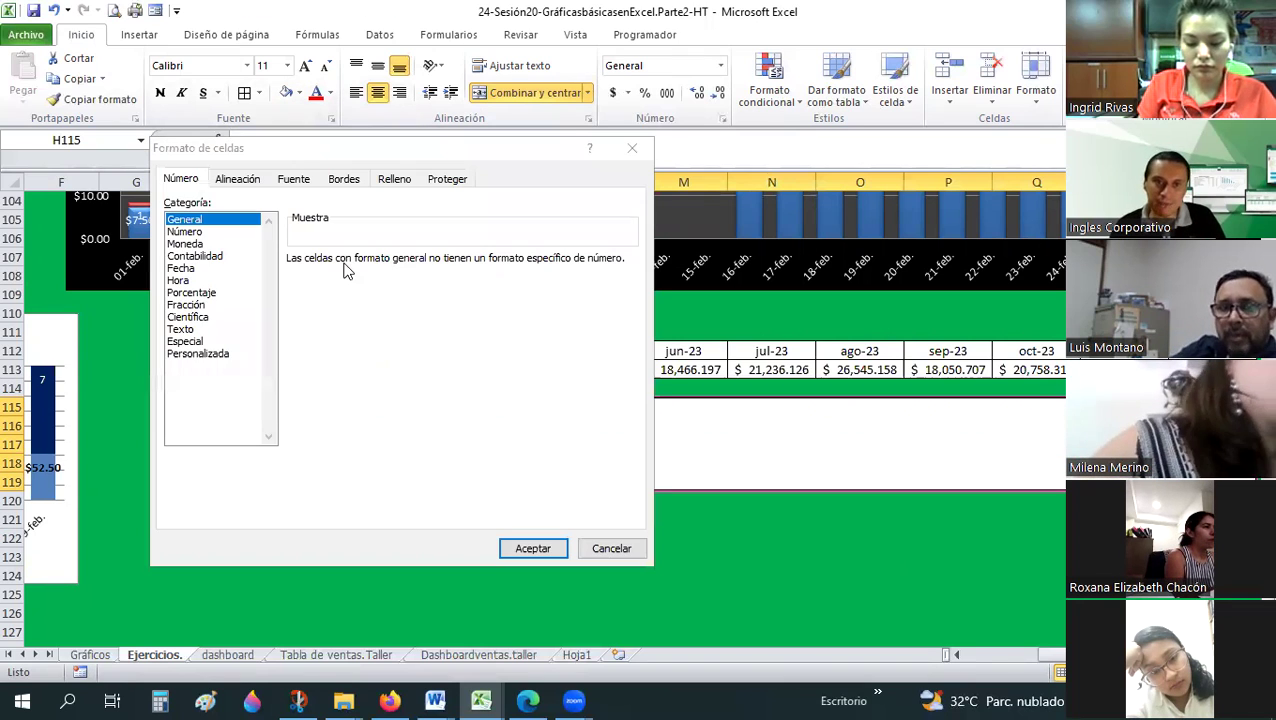
Step: Give the merged block top, right and left borders
click(344, 178)
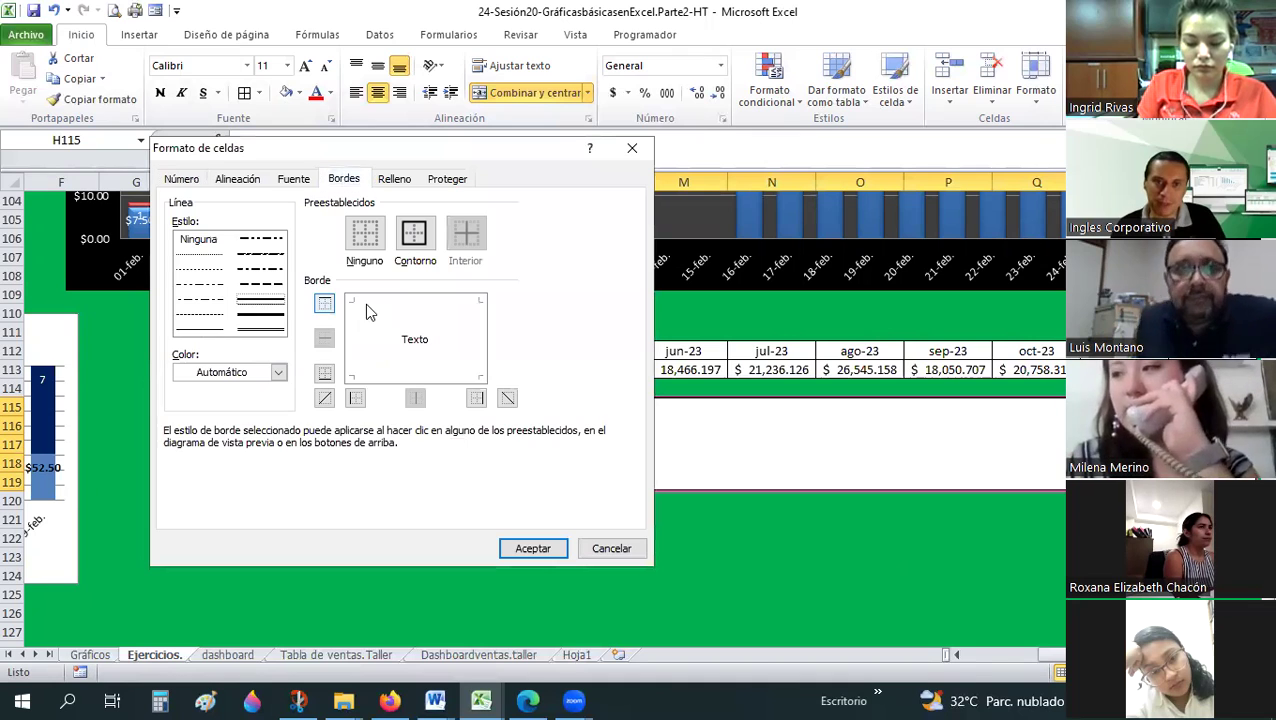
click(365, 303)
click(480, 347)
click(360, 370)
click(640, 552)
click(633, 581)
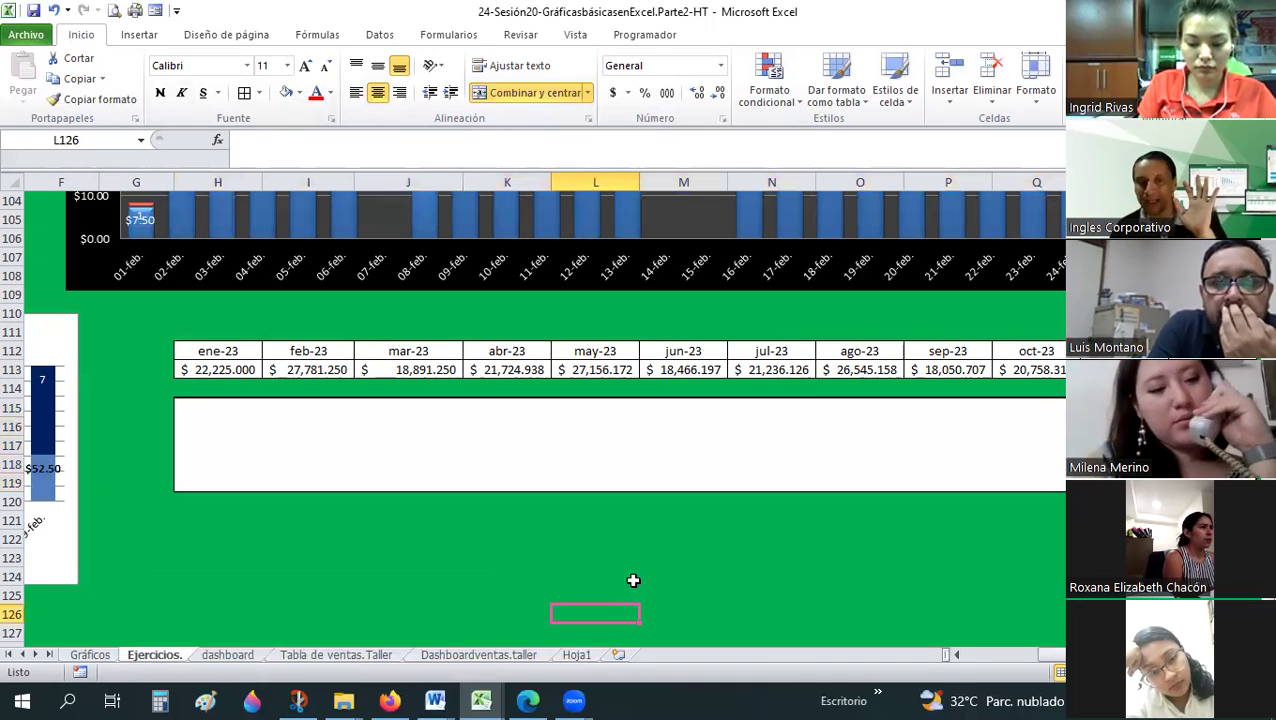
click(590, 464)
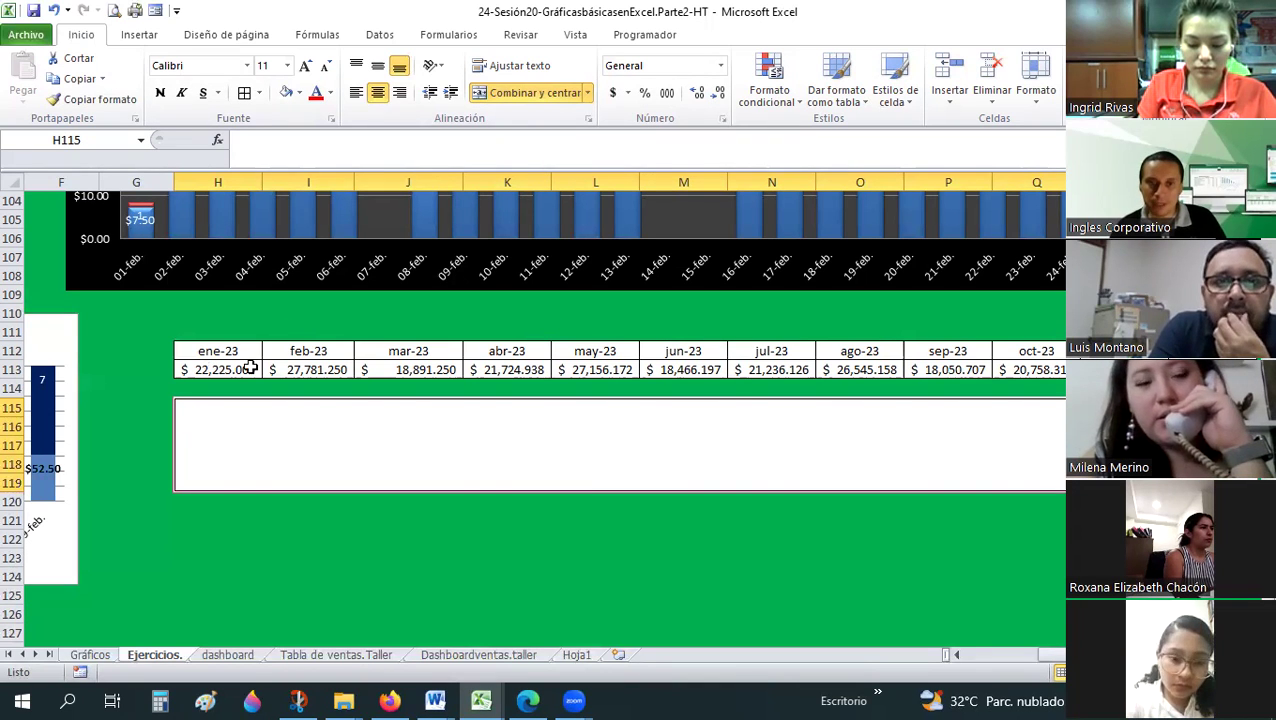
Step: Insert a line sparkline of the H113:S113 monthly totals with location $H$115
drag(250, 367, 683, 388)
key(ctrl+shift+Right)
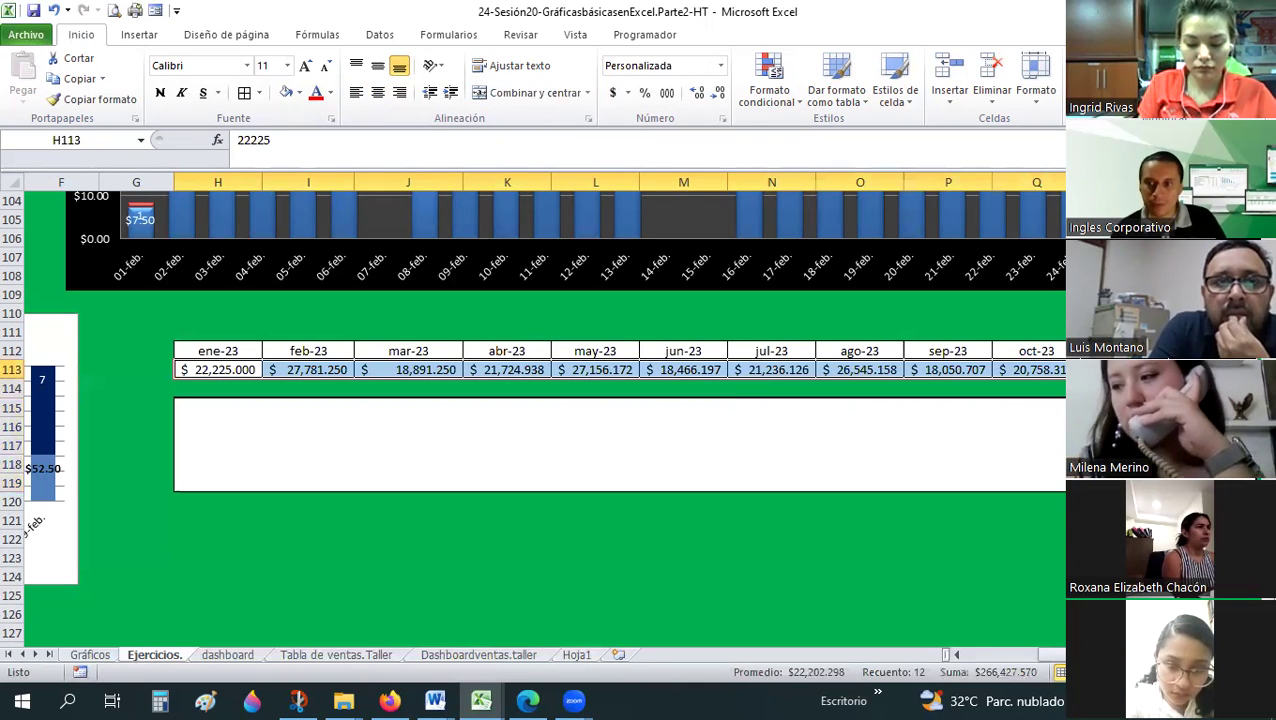
scroll(600, 400, up, 15)
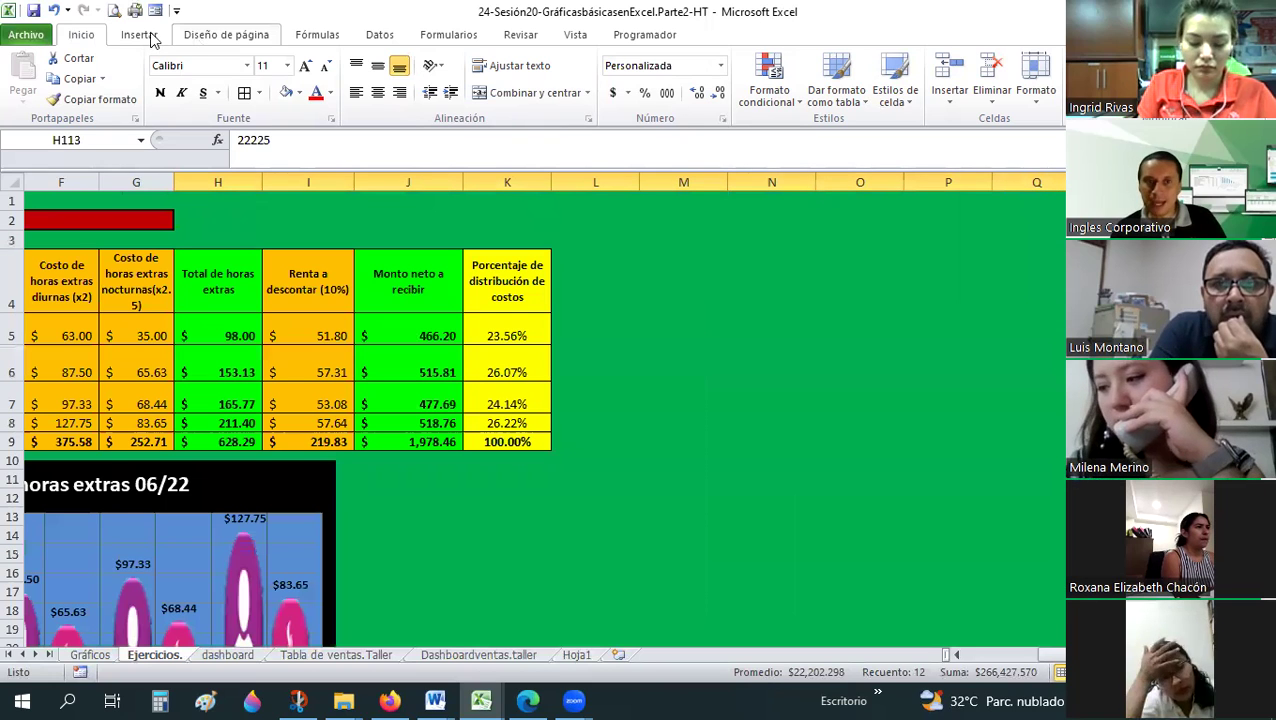
click(139, 34)
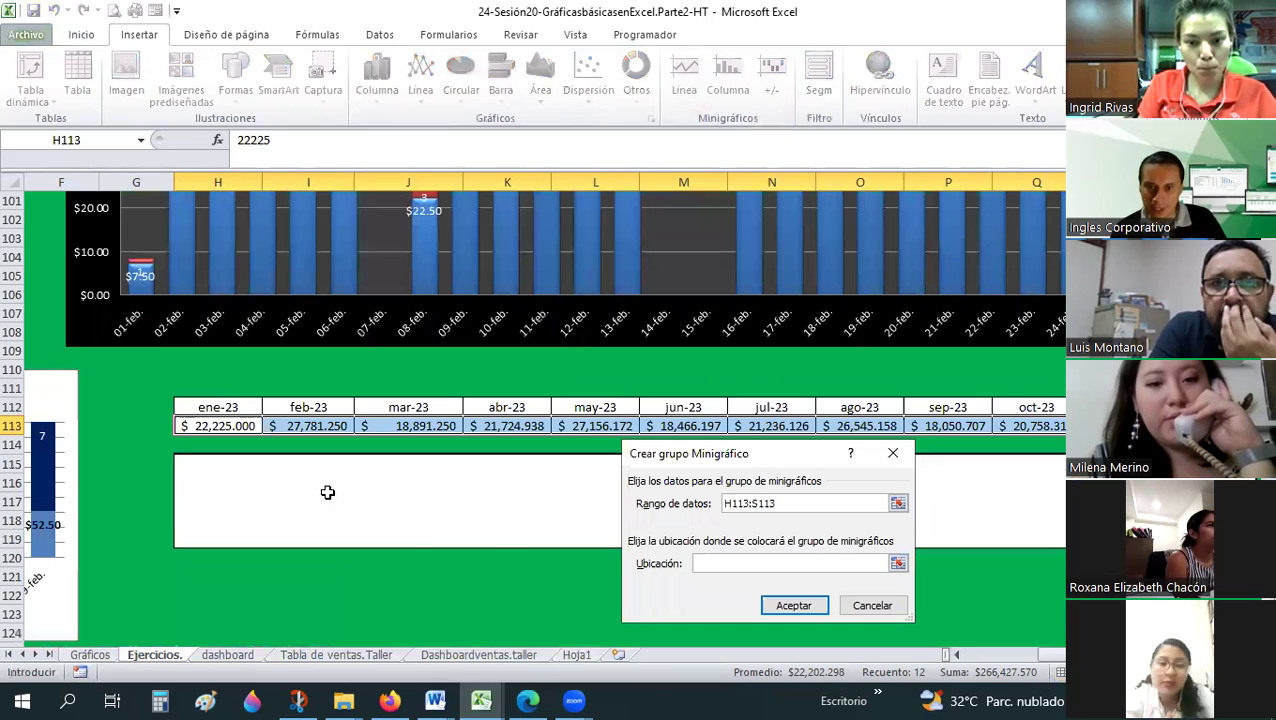
click(794, 605)
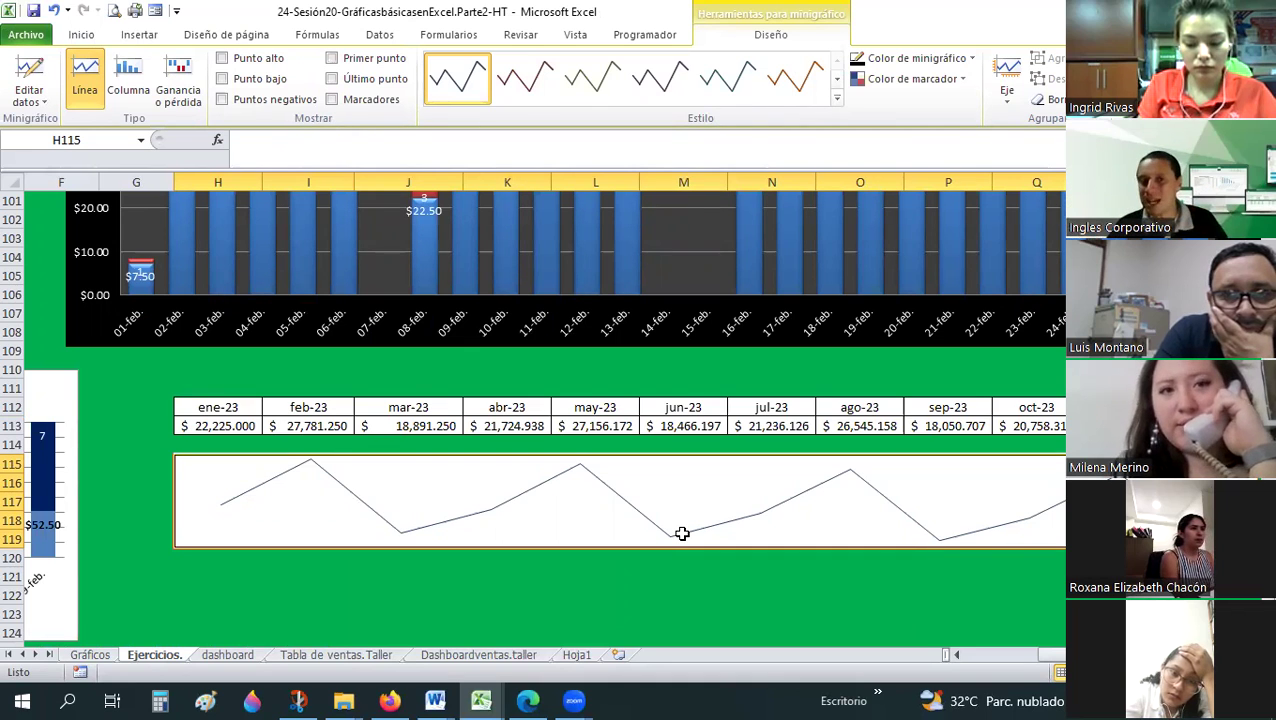
scroll(679, 358, down, 1)
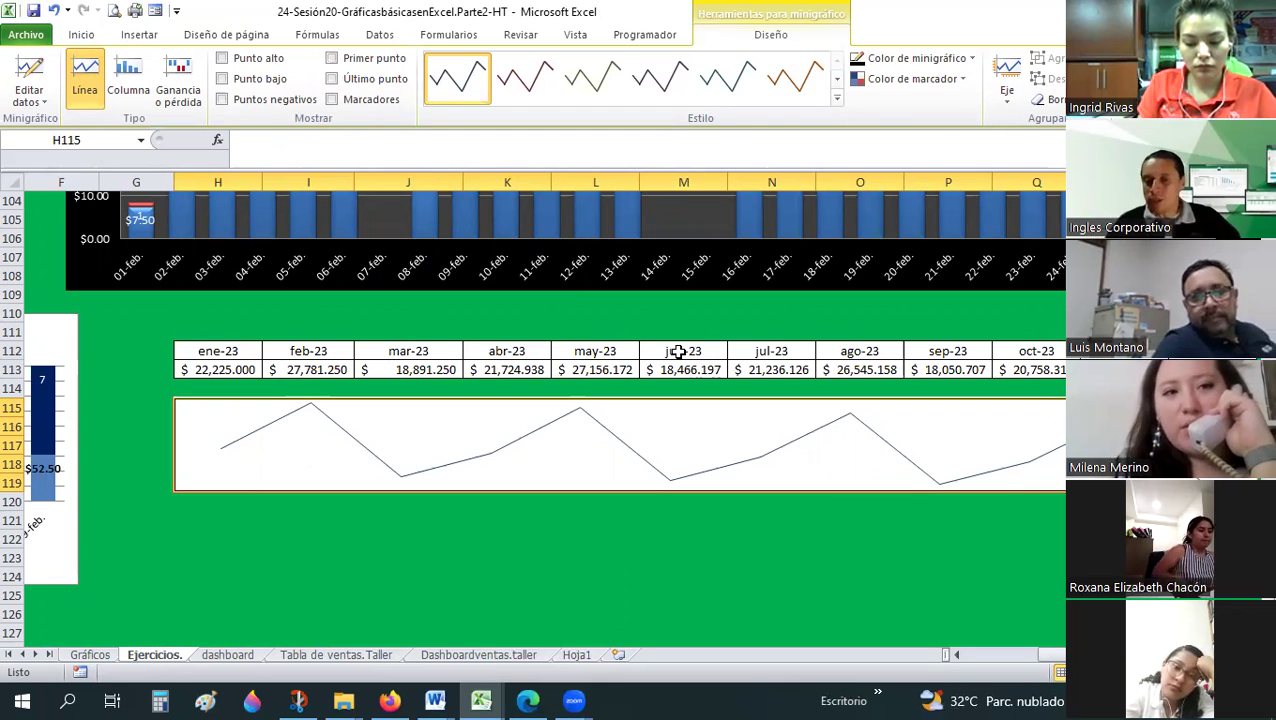
Step: Go to the dashboard sheet showing the budget-versus-actual and storage cost pie charts
click(481, 700)
mouse_move(480, 700)
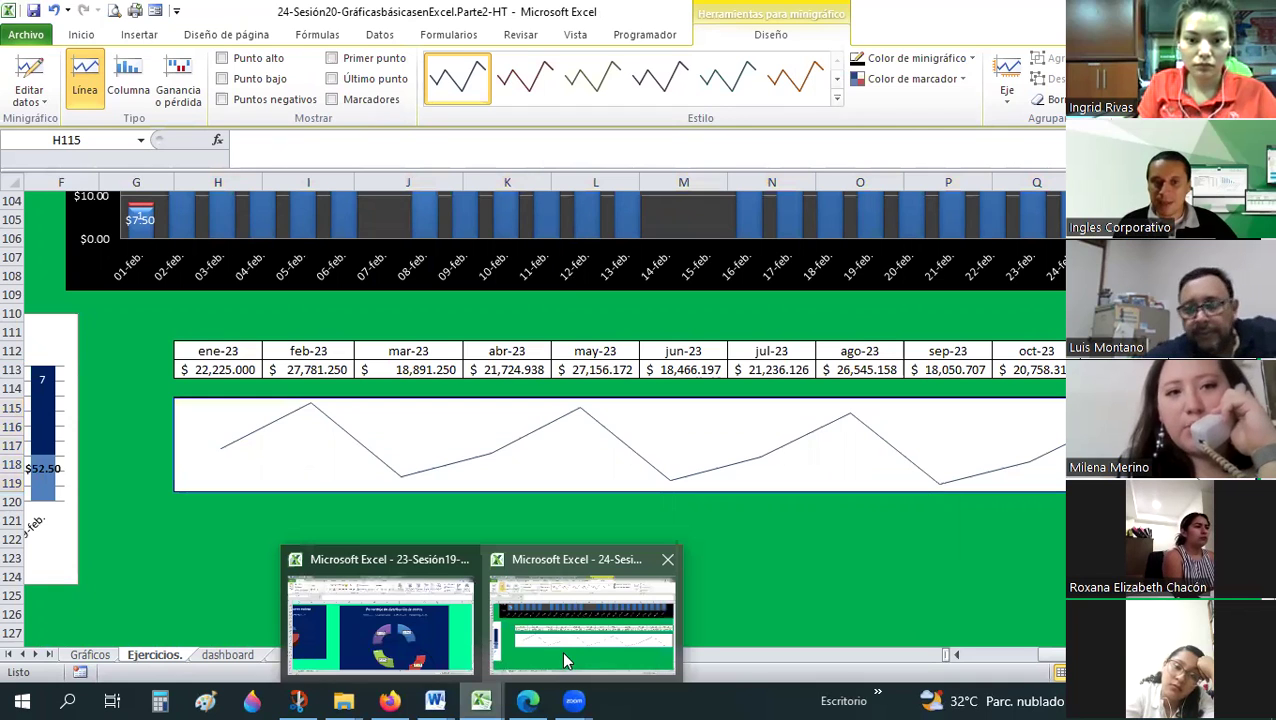
click(493, 700)
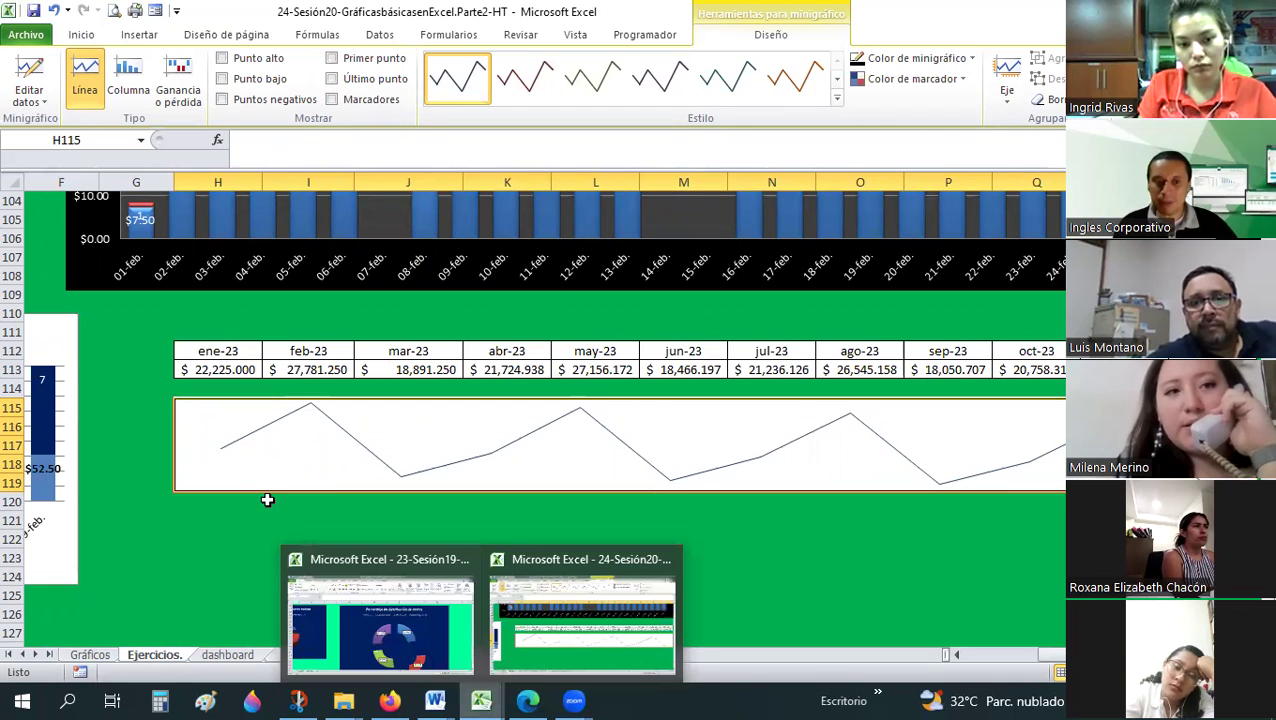
click(229, 655)
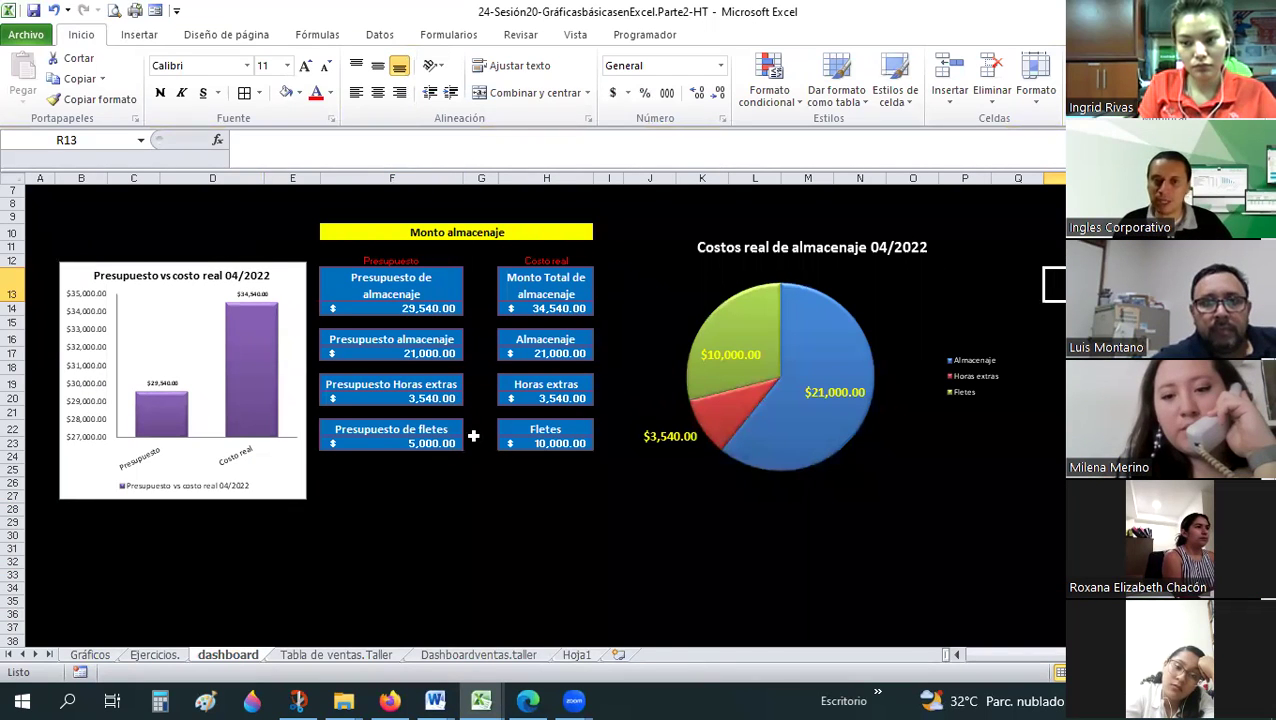
scroll(471, 436, up, 2)
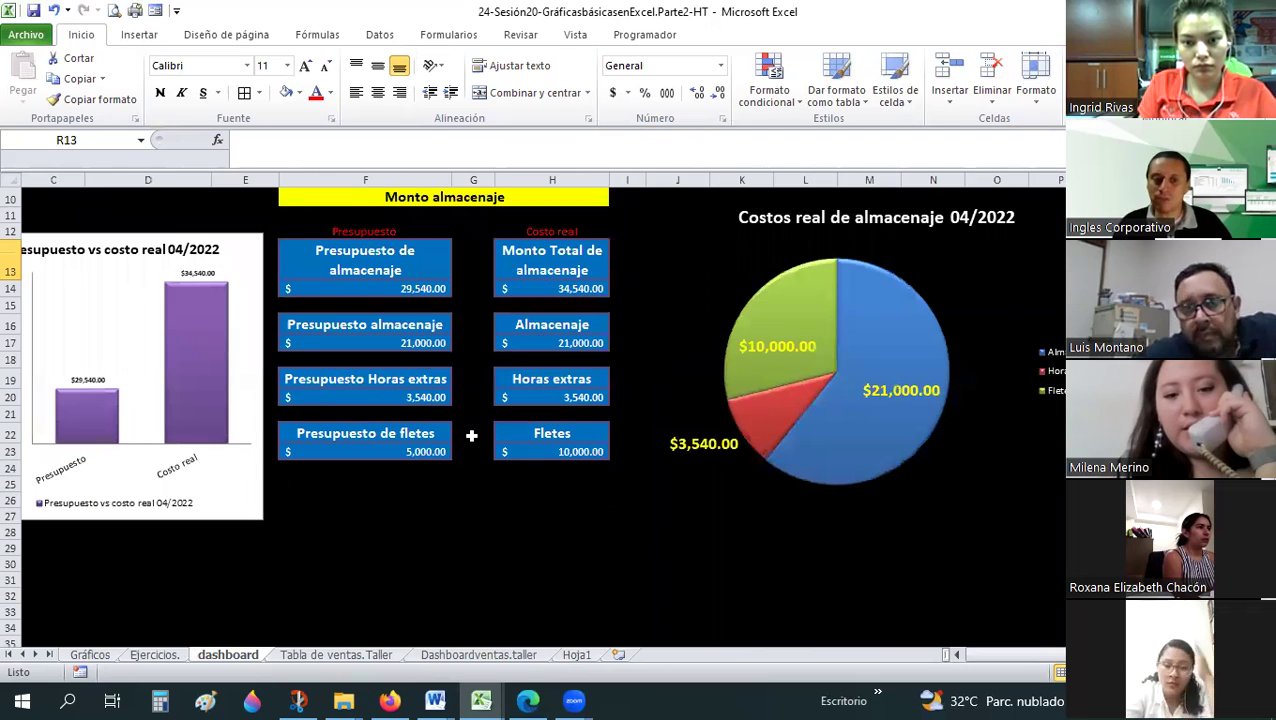
scroll(471, 436, down, 2)
scroll(787, 440, up, 3)
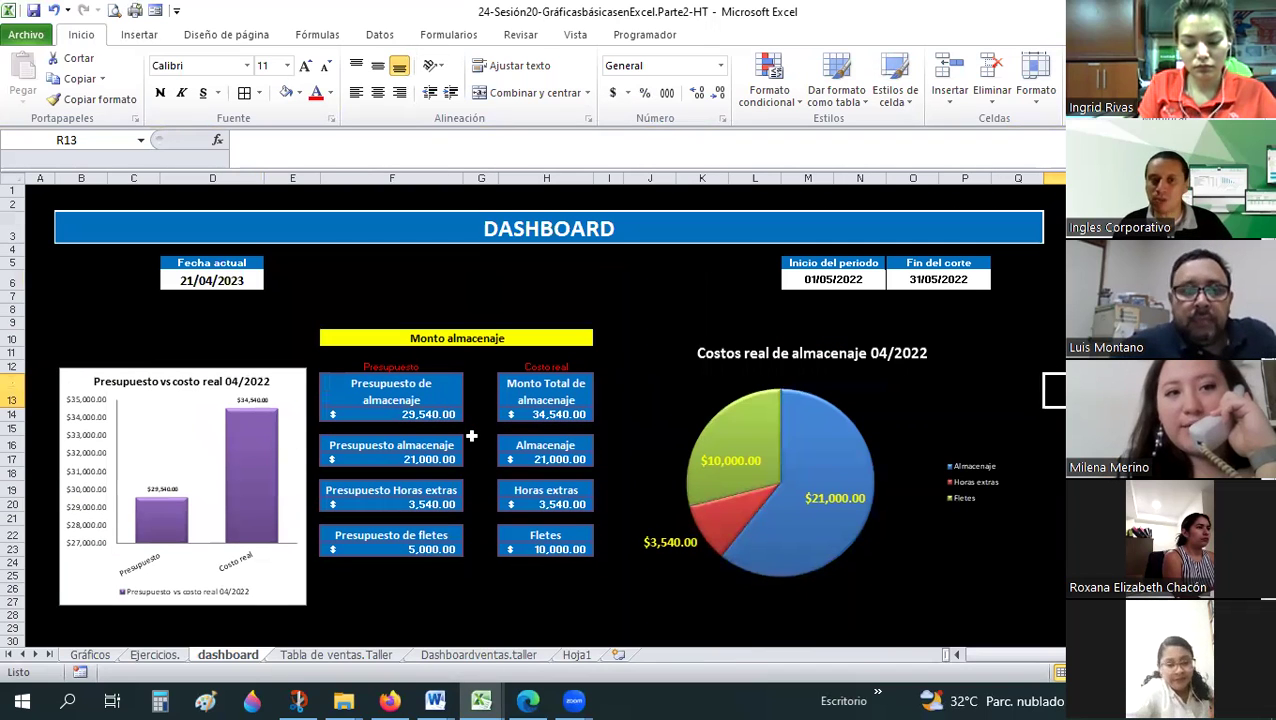
click(1148, 262)
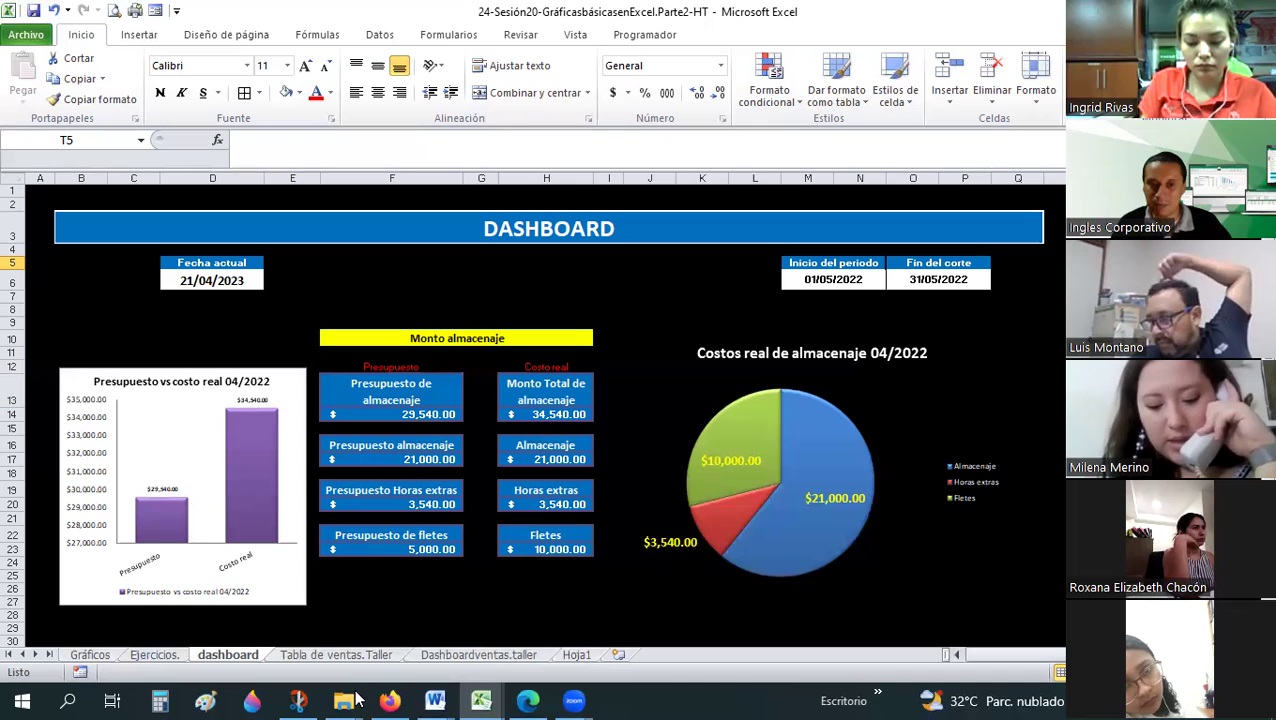
Step: Move from Tabla de ventas.Taller to Dashboardventas.taller and scroll through its sales charts
click(340, 655)
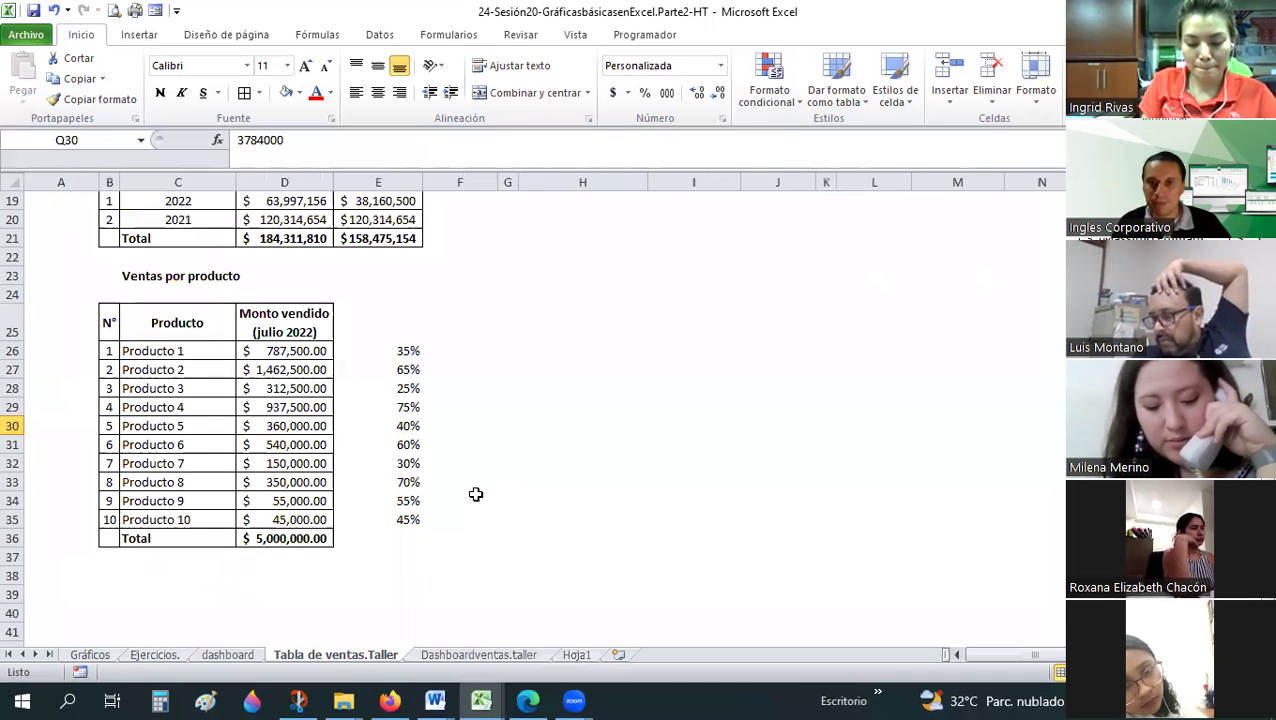
scroll(530, 332, up, 6)
scroll(530, 332, down, 4)
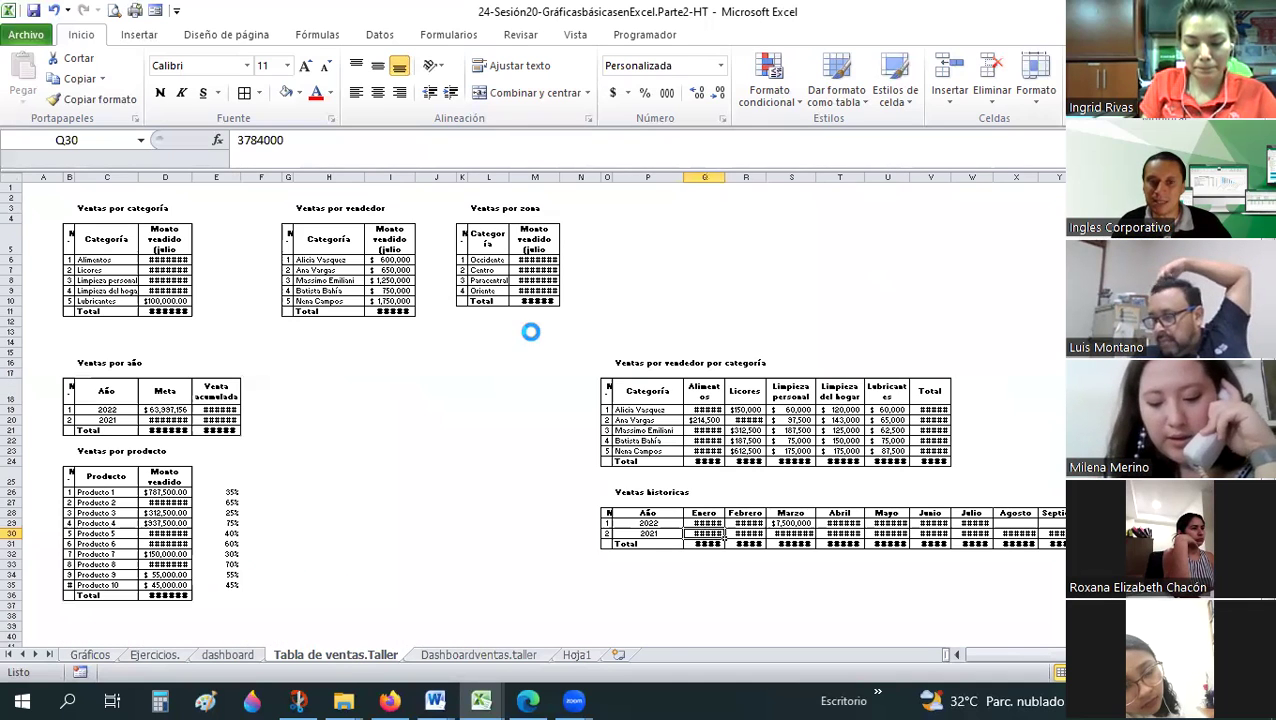
scroll(527, 530, up, 4)
key(ctrl+Page_Down)
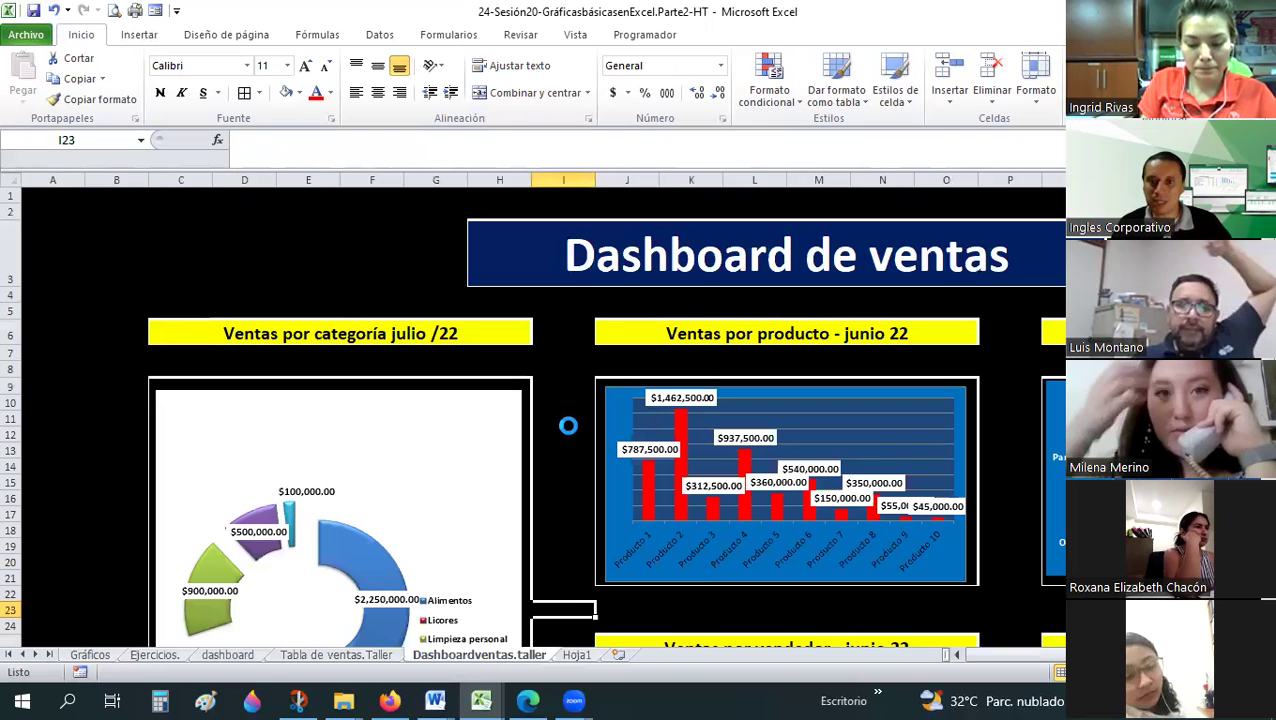
scroll(569, 425, down, 1)
scroll(569, 425, down, 5)
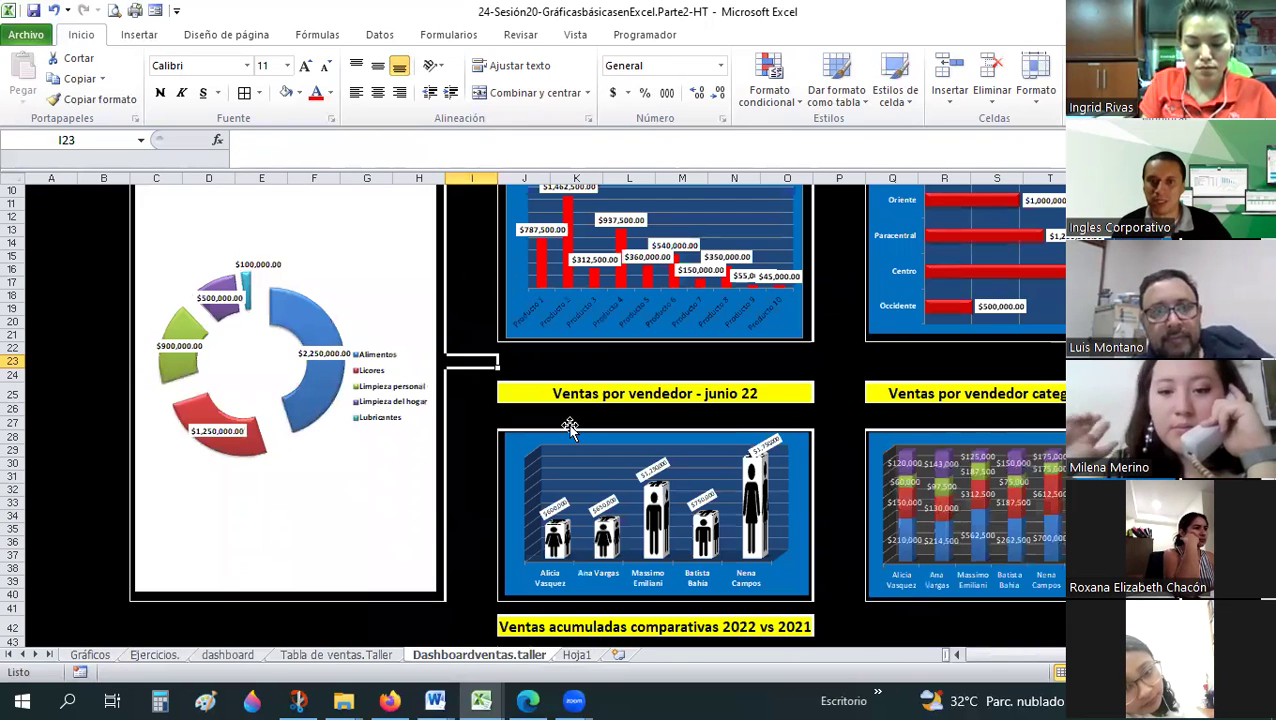
scroll(569, 425, up, 4)
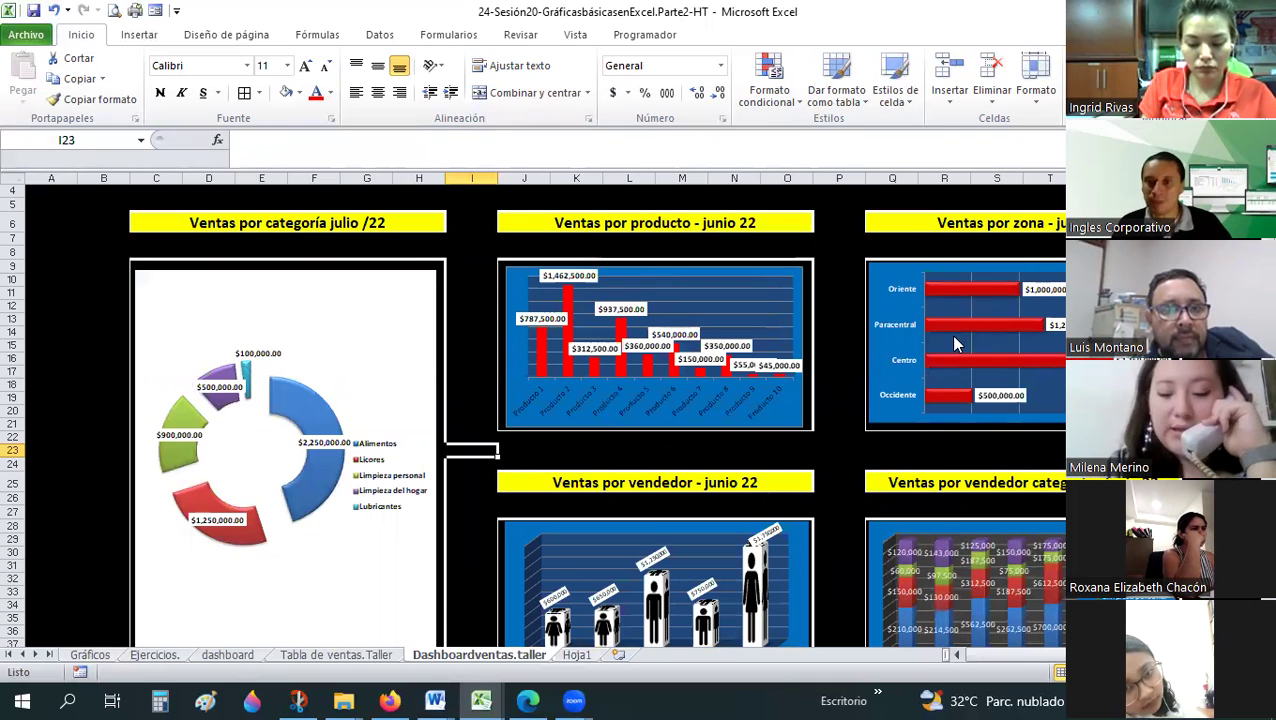
ctrl+scroll(952, 325, up, 1)
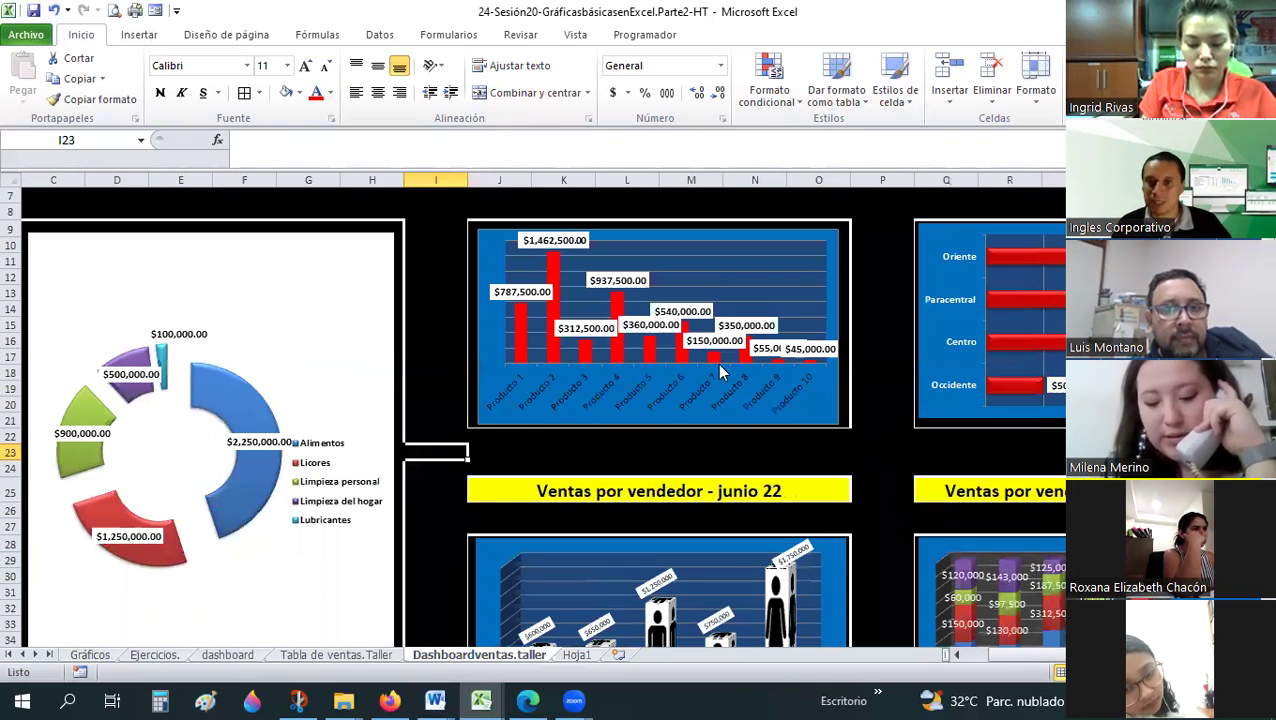
scroll(716, 369, down, 3)
scroll(702, 387, down, 2)
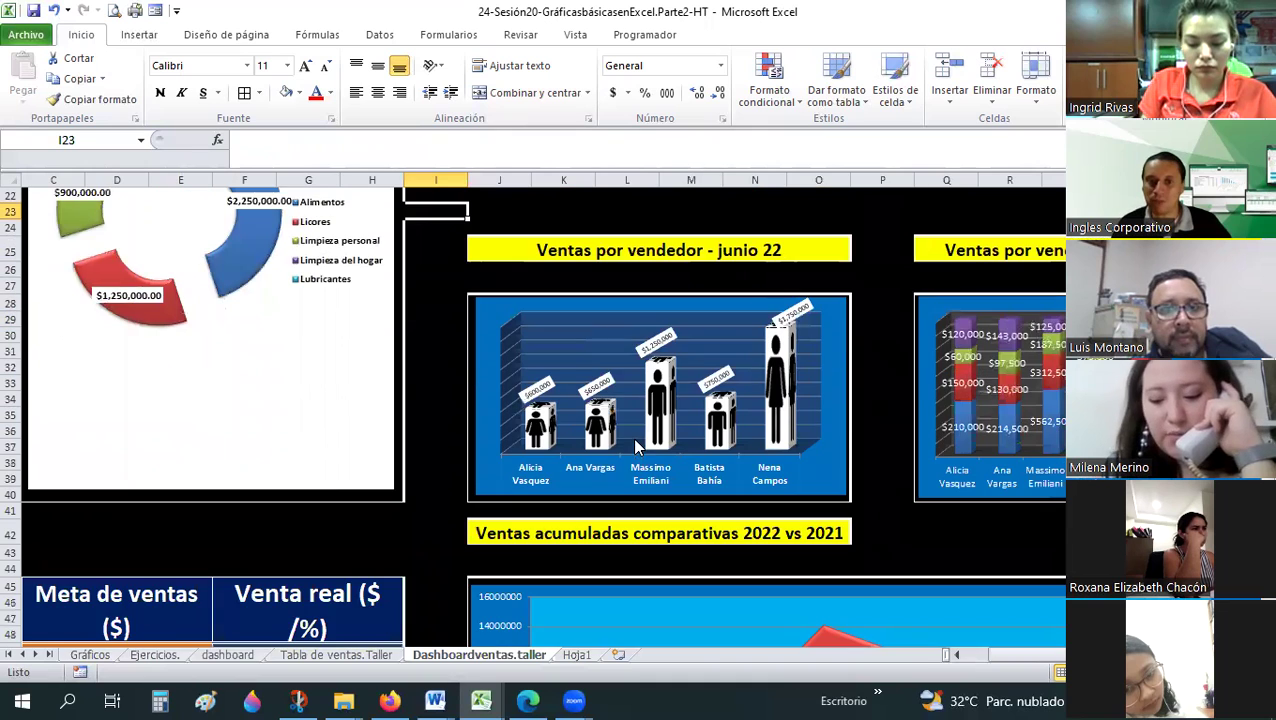
ctrl+scroll(634, 438, up, 1)
ctrl+scroll(866, 437, up, 1)
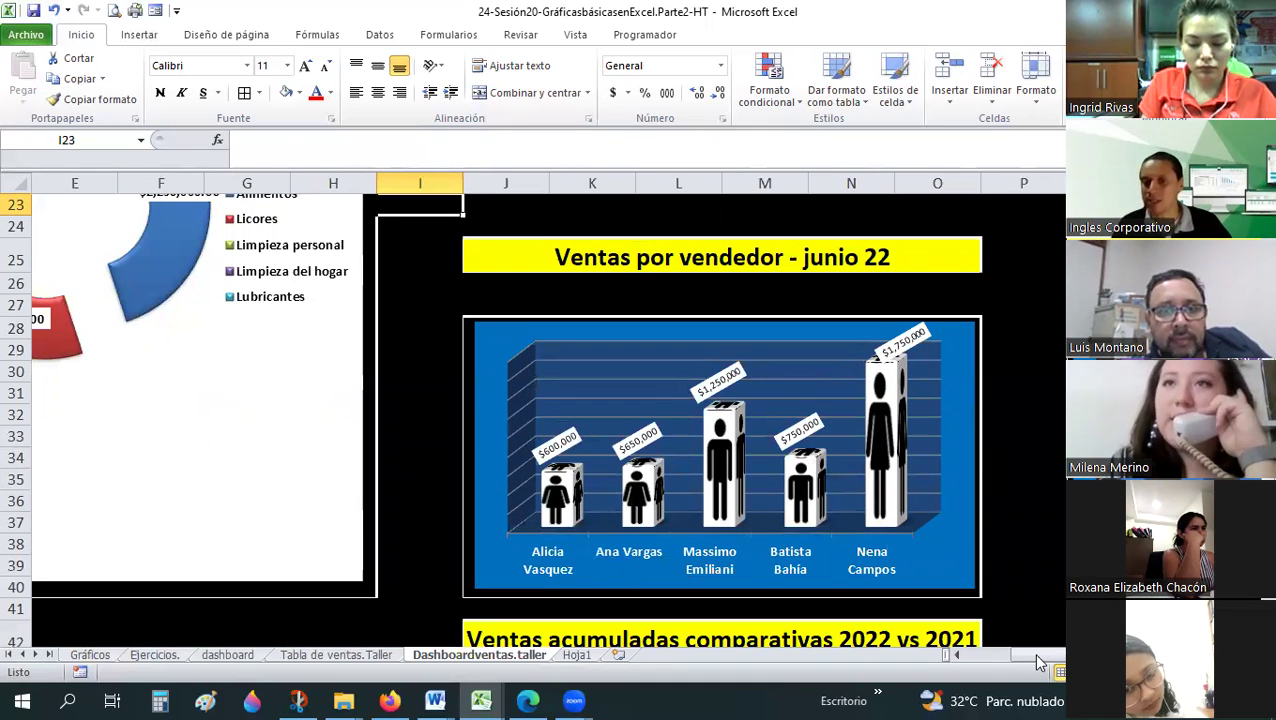
drag(1040, 663, 978, 510)
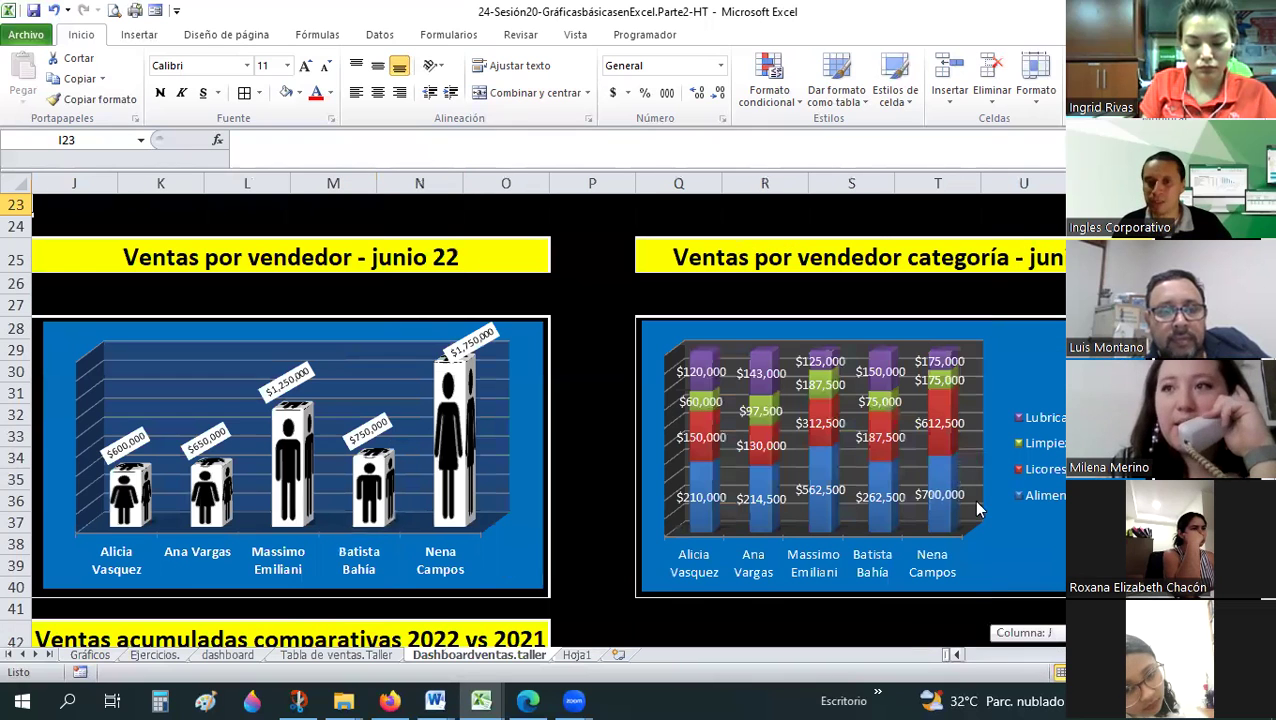
scroll(877, 423, down, 1)
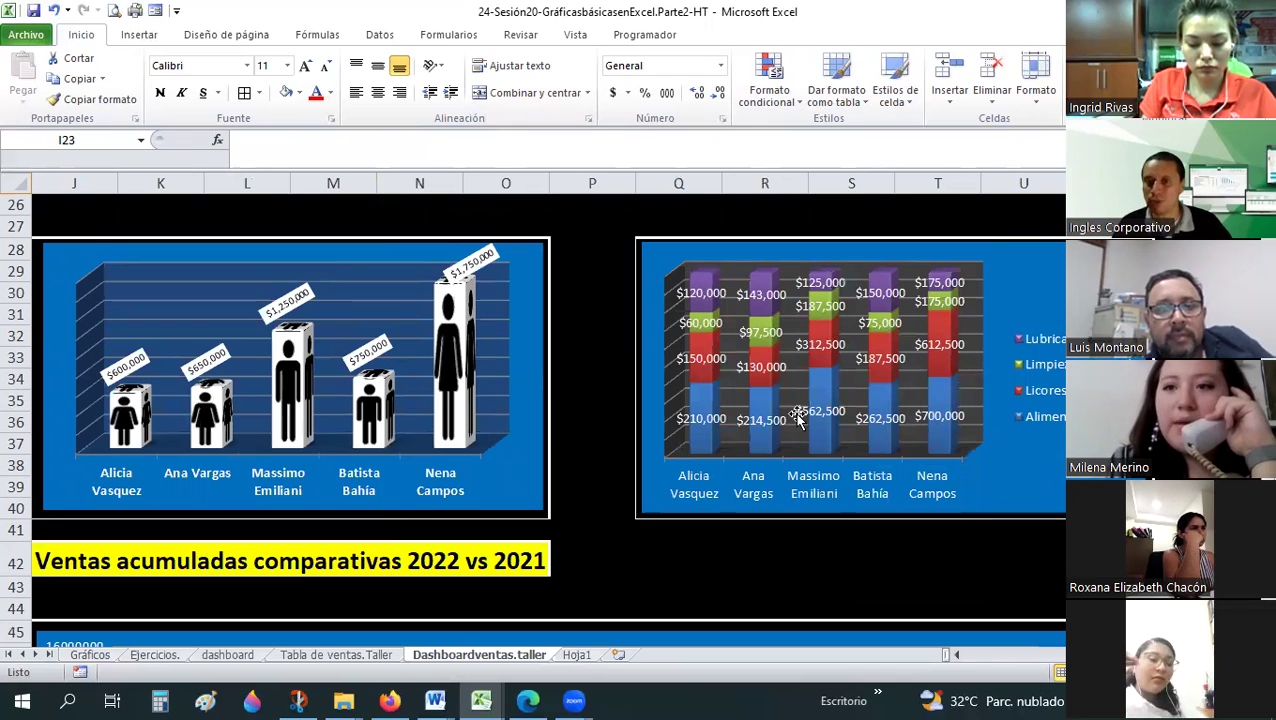
scroll(546, 453, down, 5)
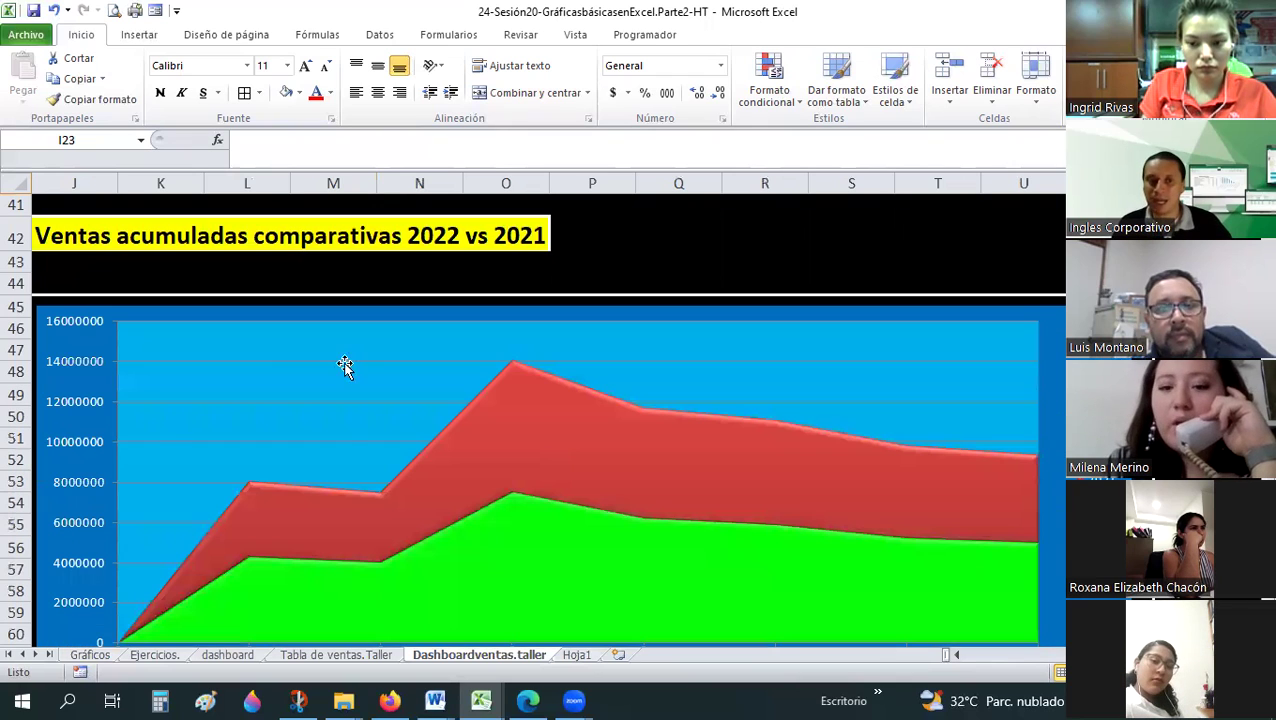
scroll(343, 358, down, 1)
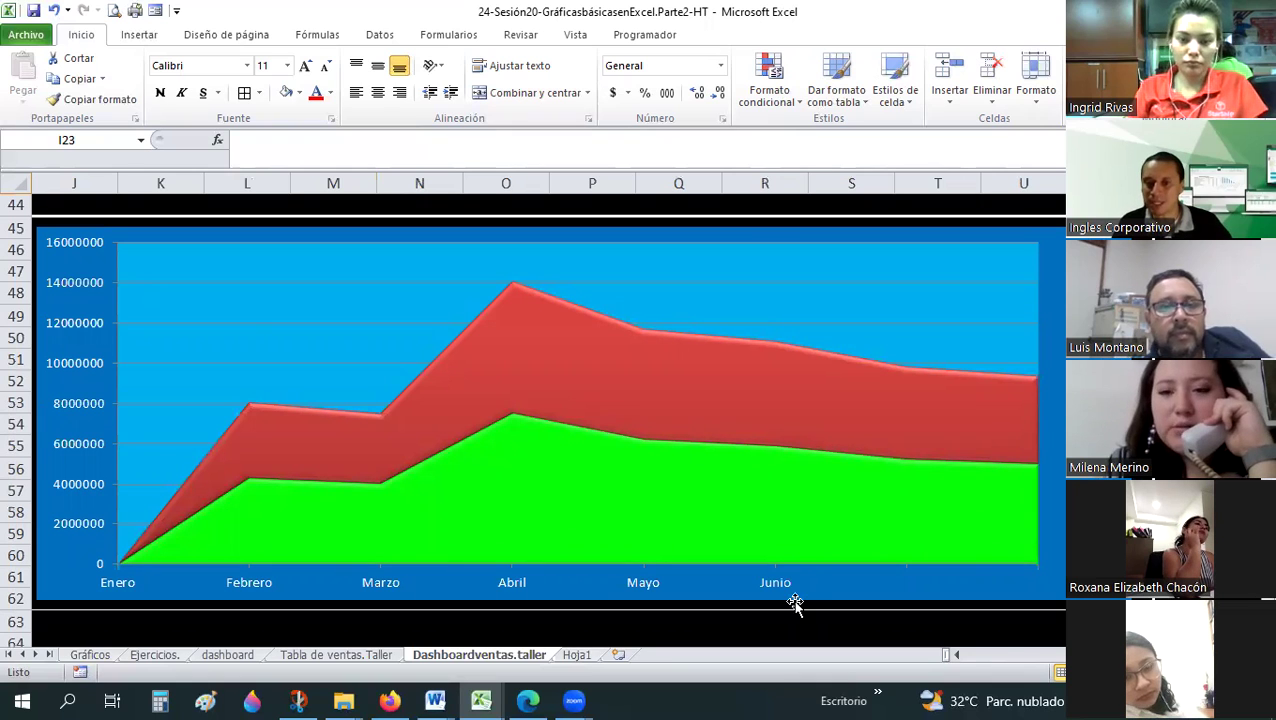
scroll(464, 400, left, 2)
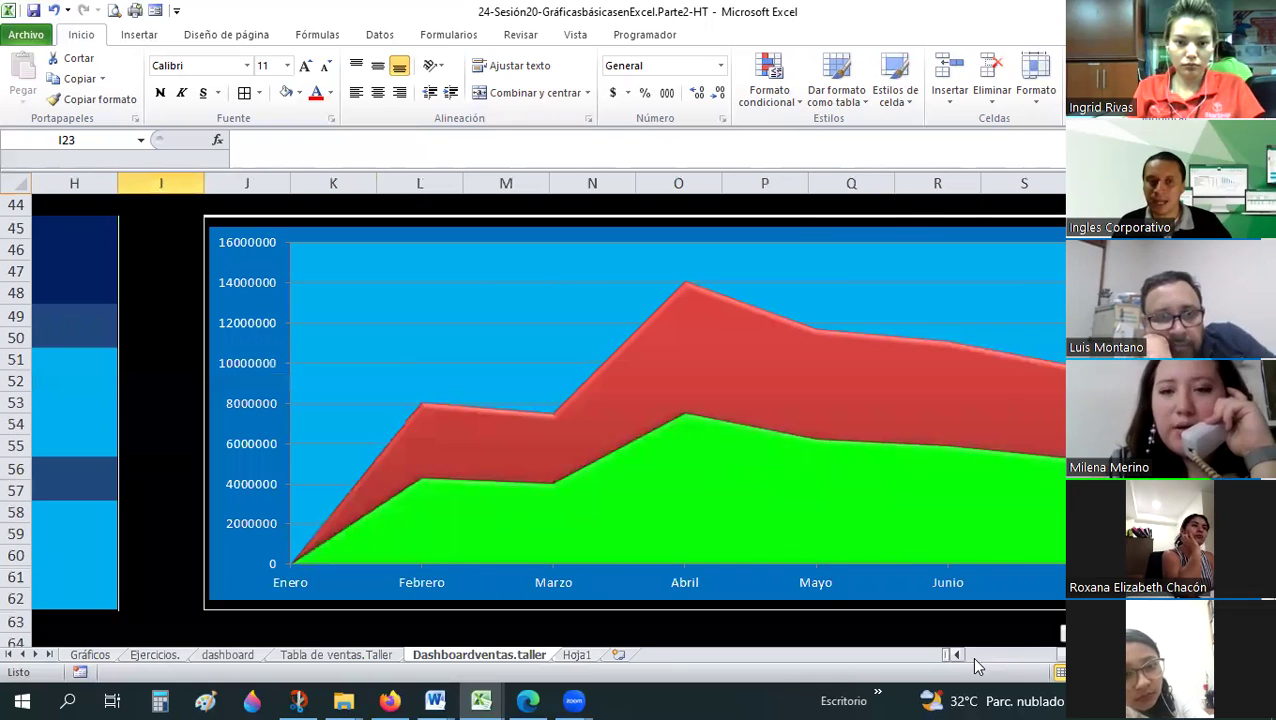
scroll(374, 387, left, 5)
scroll(316, 319, down, 1)
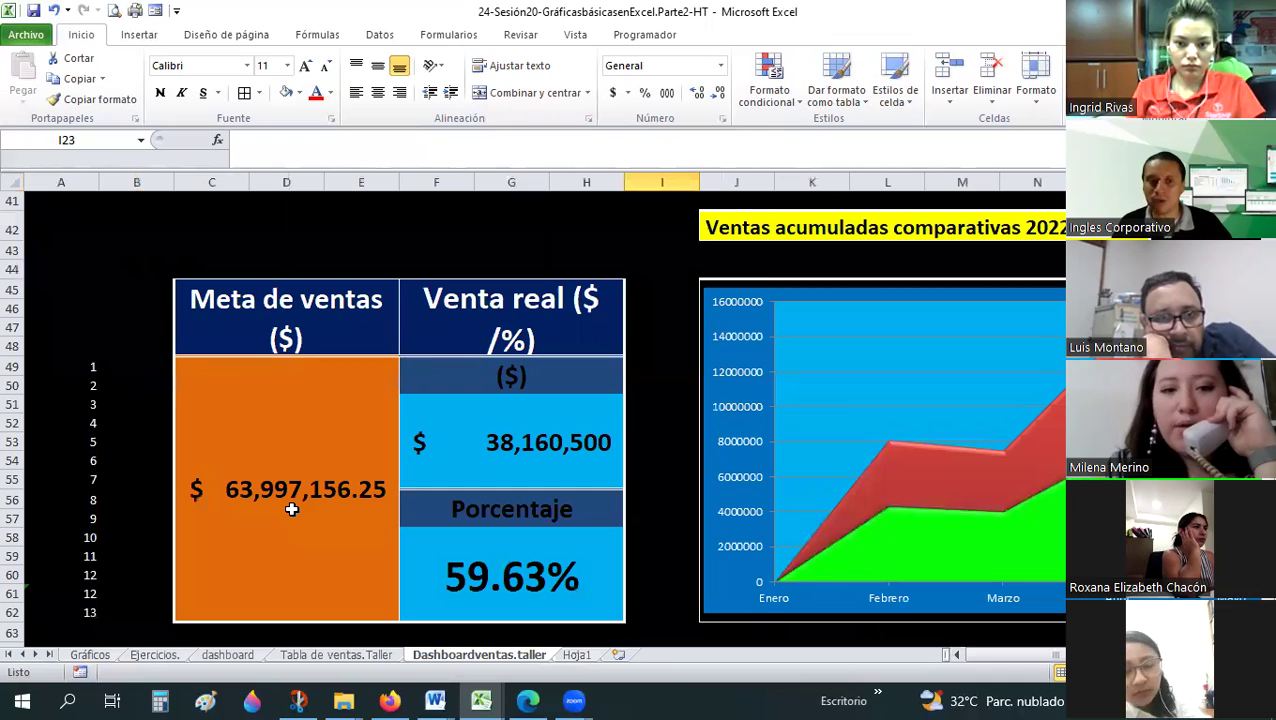
Step: Inspect the formulas behind the sales goal, the 38,160,500 actual sales and the 59.63% figure
click(291, 510)
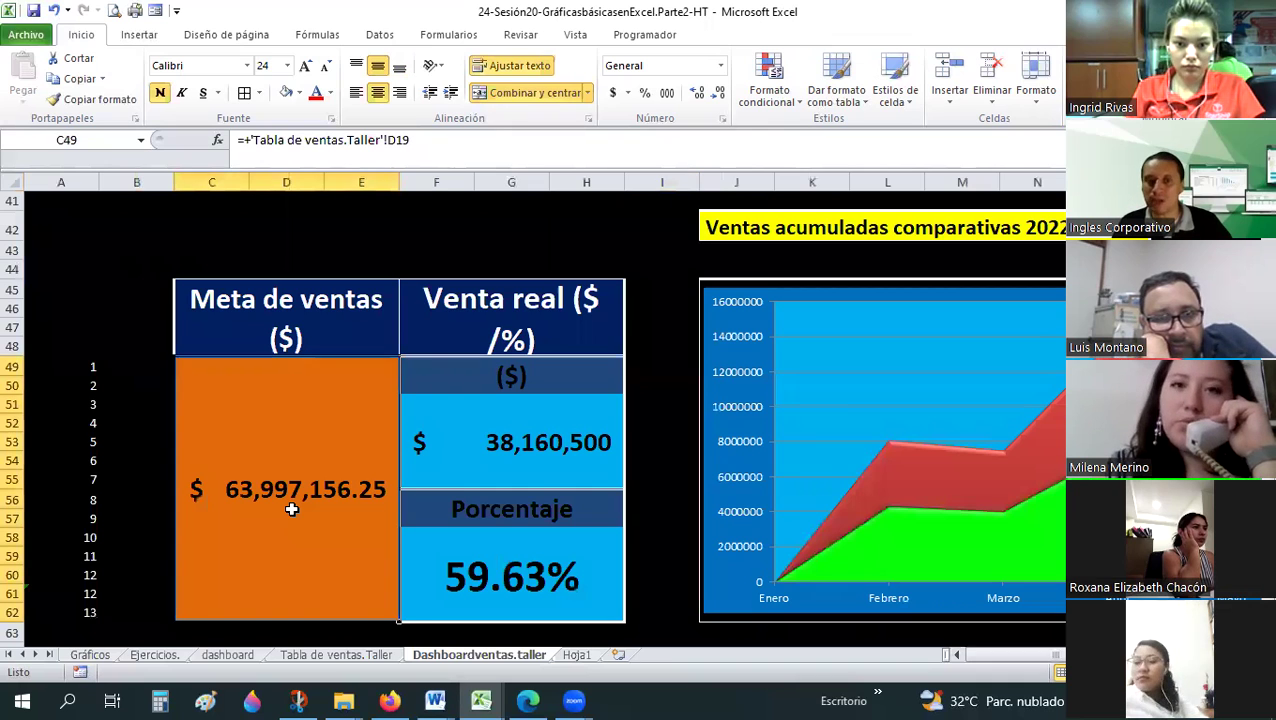
click(509, 430)
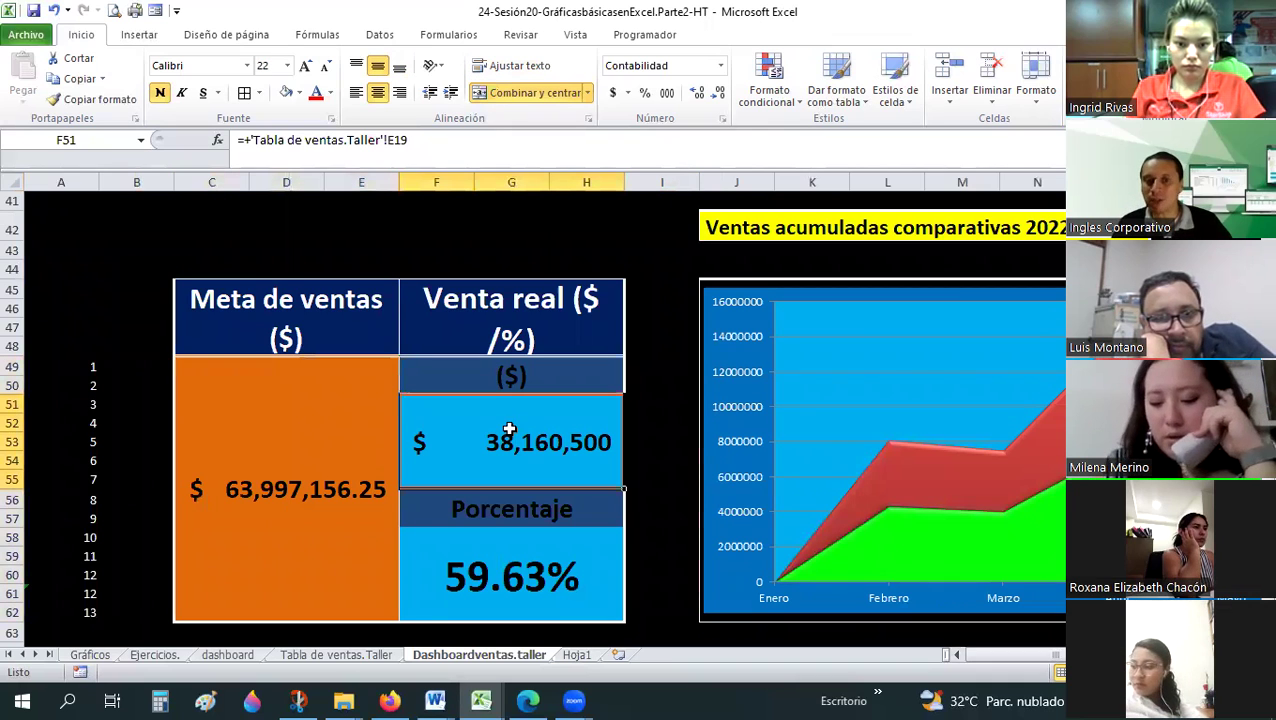
click(516, 573)
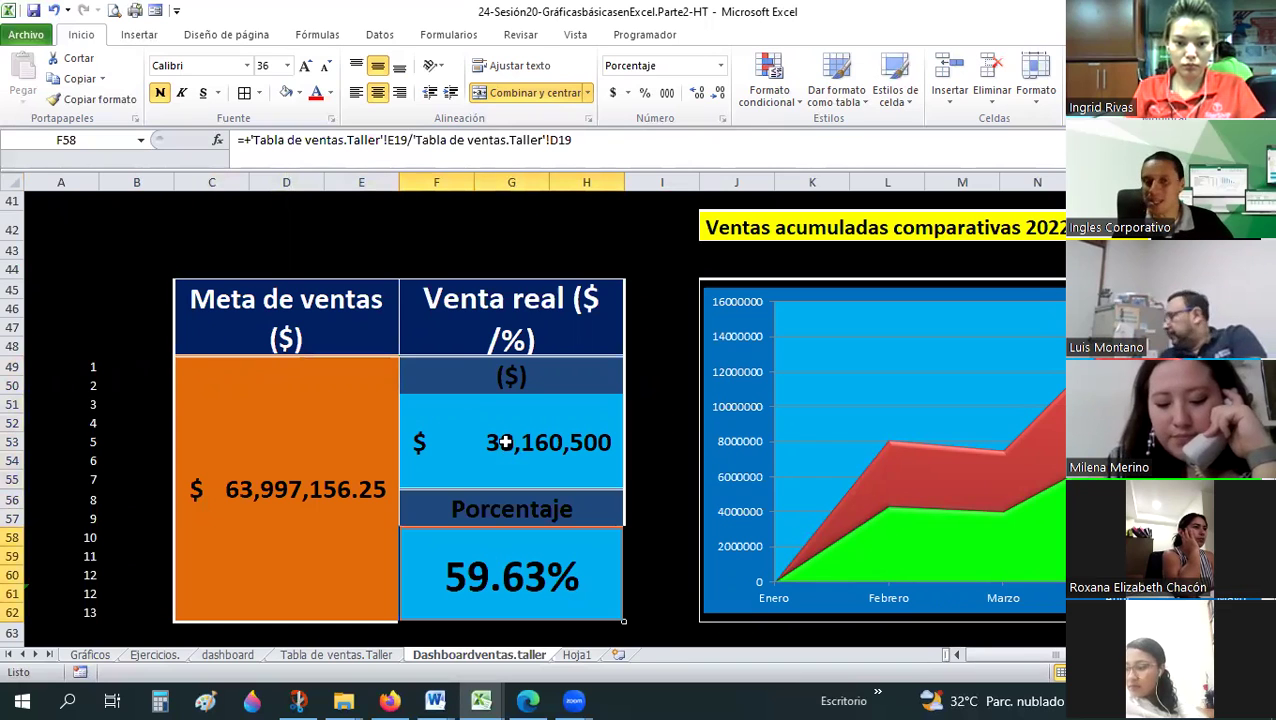
scroll(505, 442, up, 10)
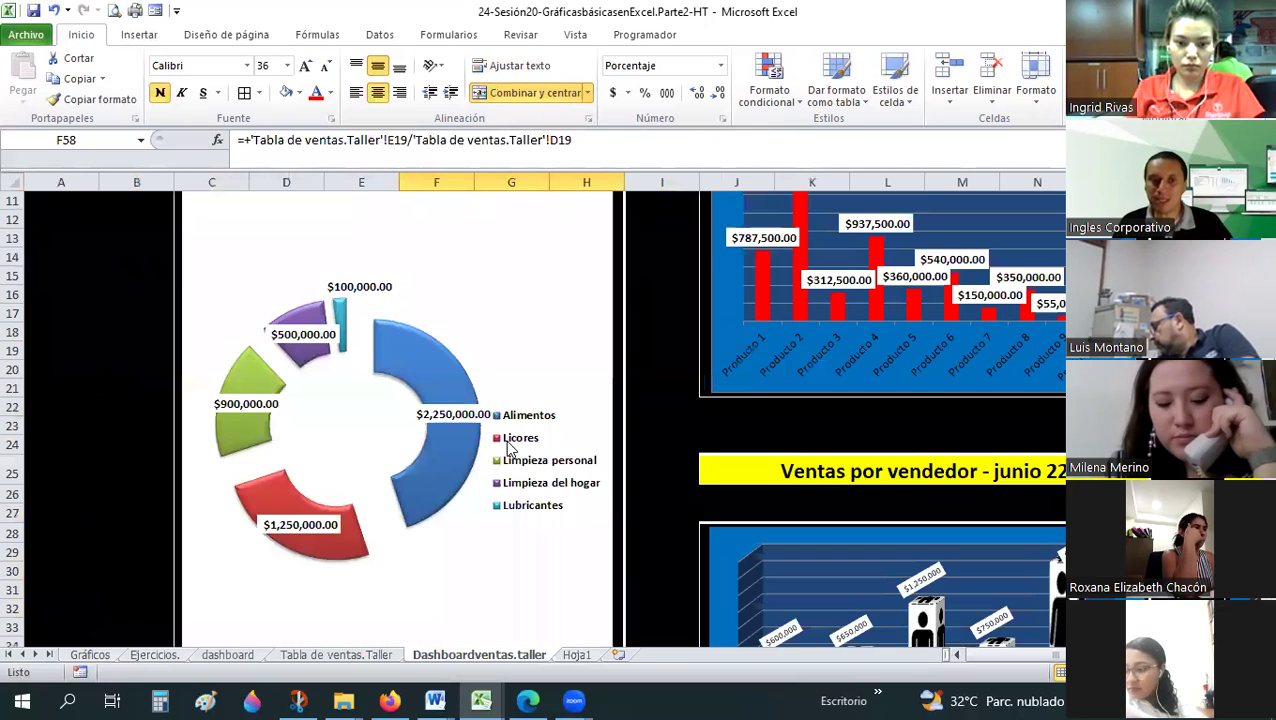
scroll(505, 442, up, 2)
scroll(505, 442, down, 1)
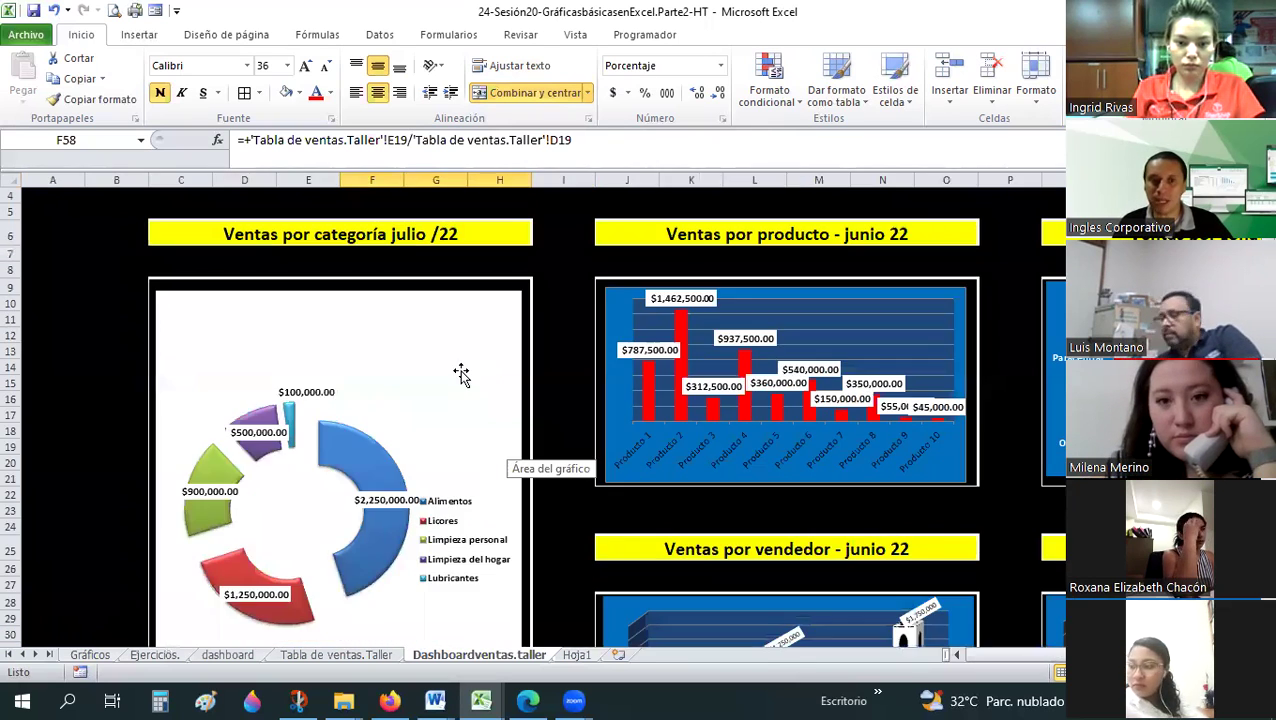
click(408, 230)
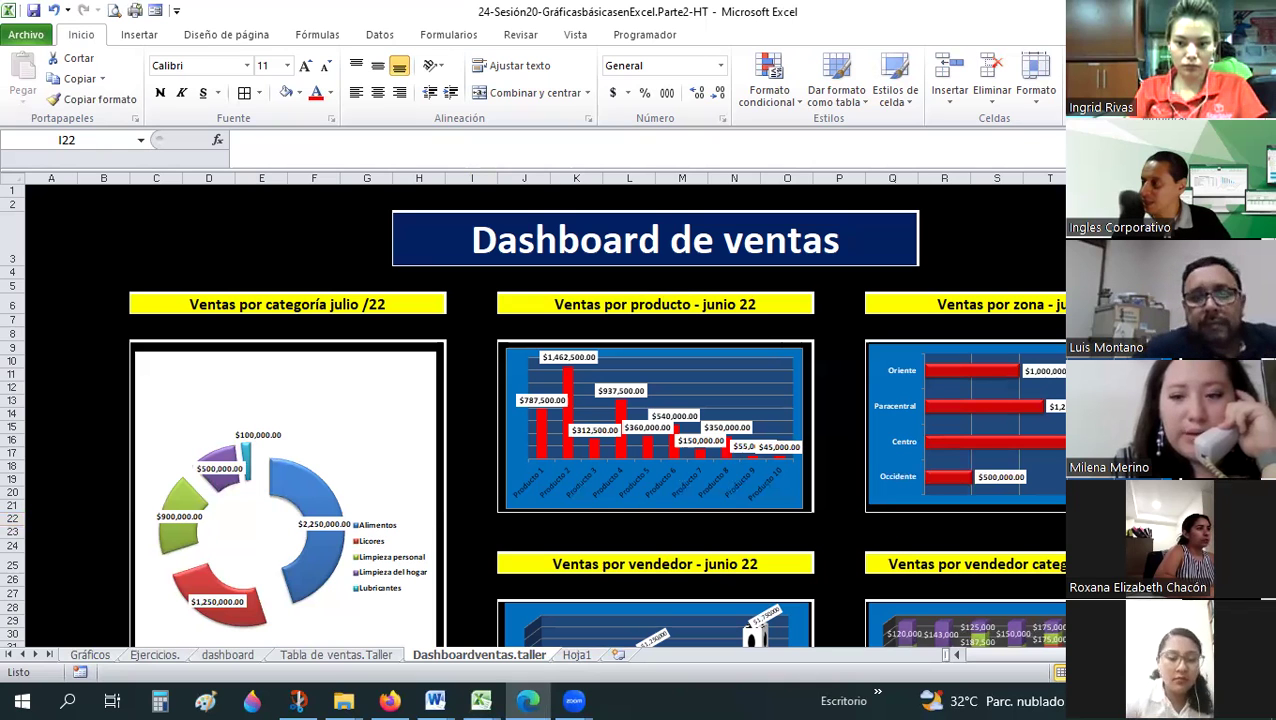
Step: Load the Microsoft Forms survey link in the browser's Zoom post-meeting tab
click(390, 700)
click(963, 24)
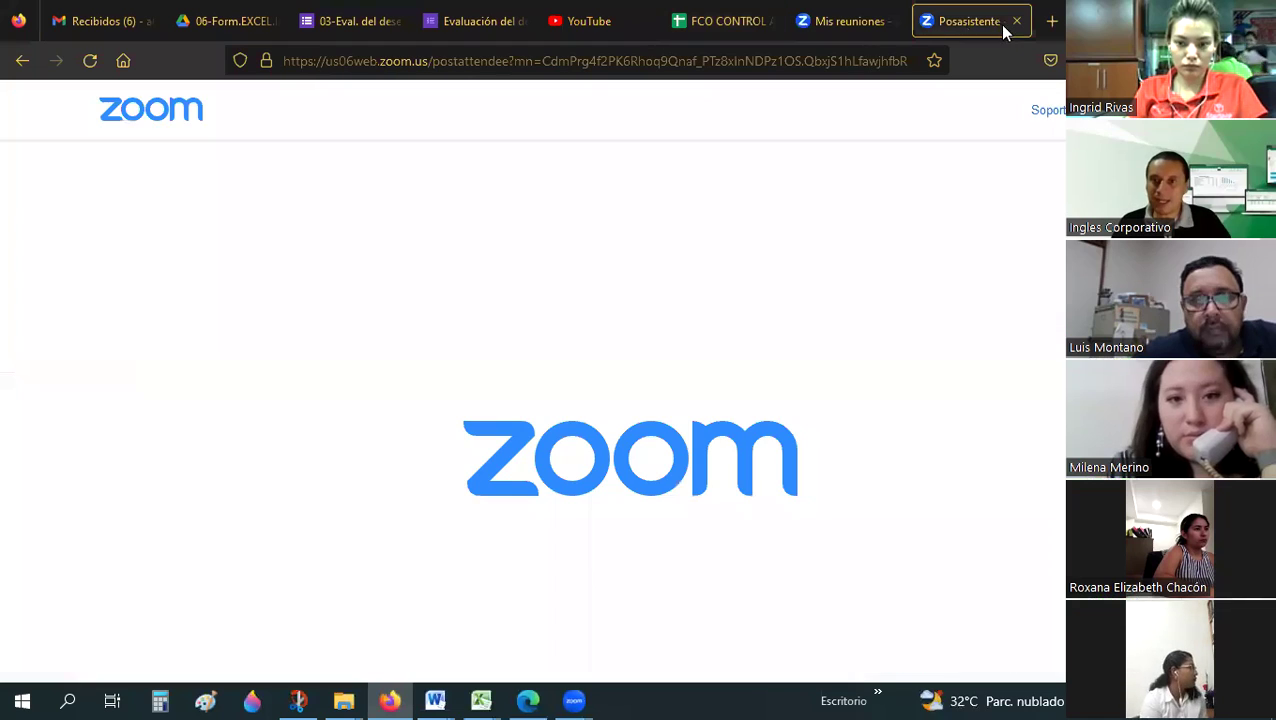
click(858, 61)
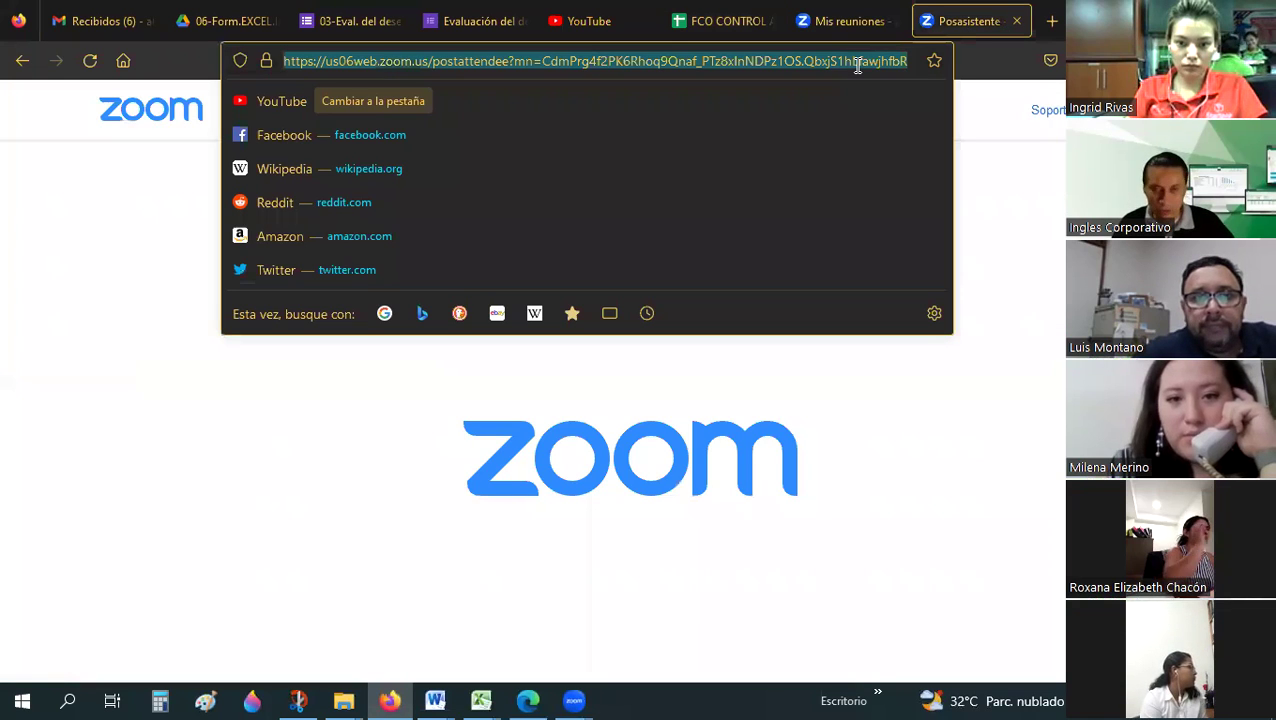
key(ctrl+v)
key(Return)
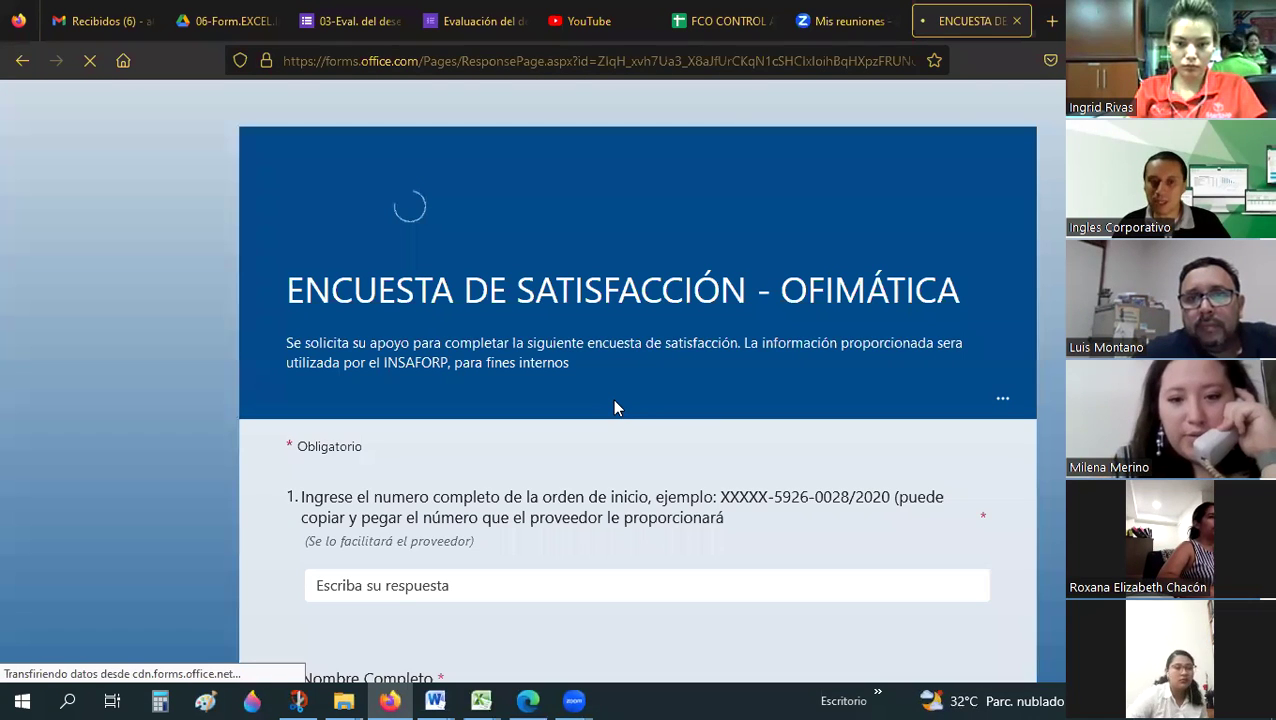
scroll(615, 407, down, 2)
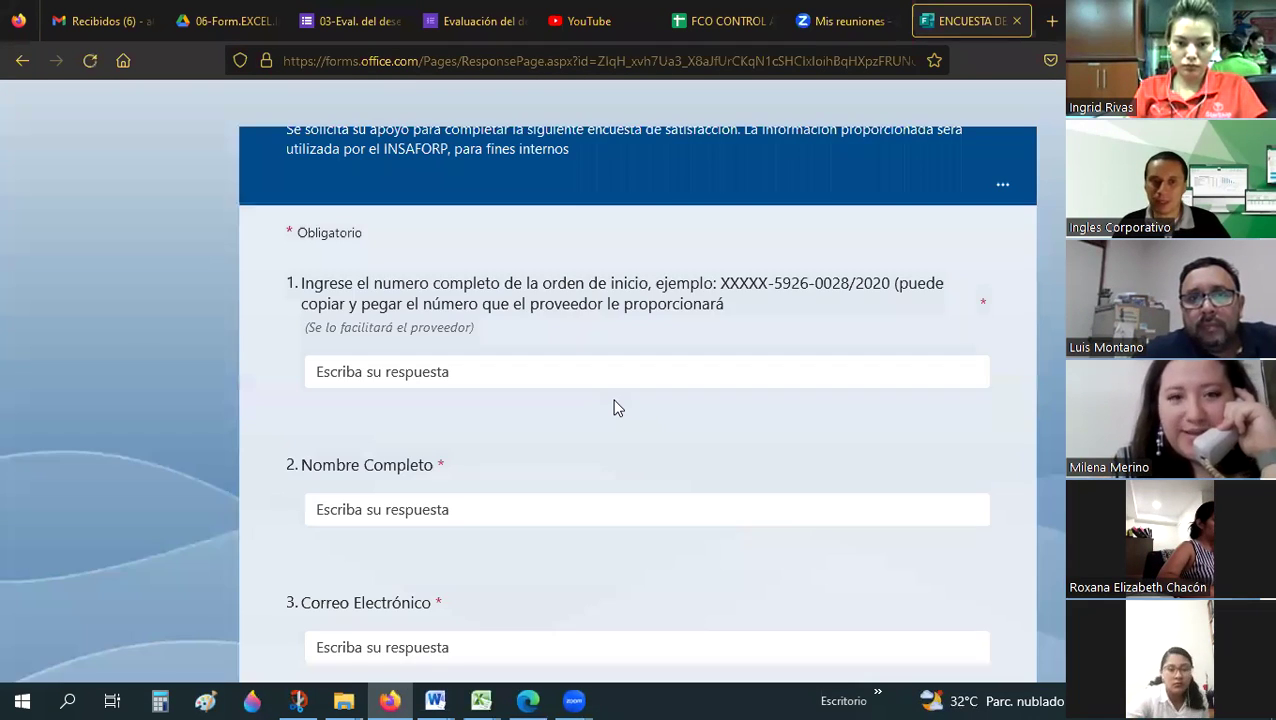
Step: Paste the copied order number and enter the respondent's full name
click(503, 370)
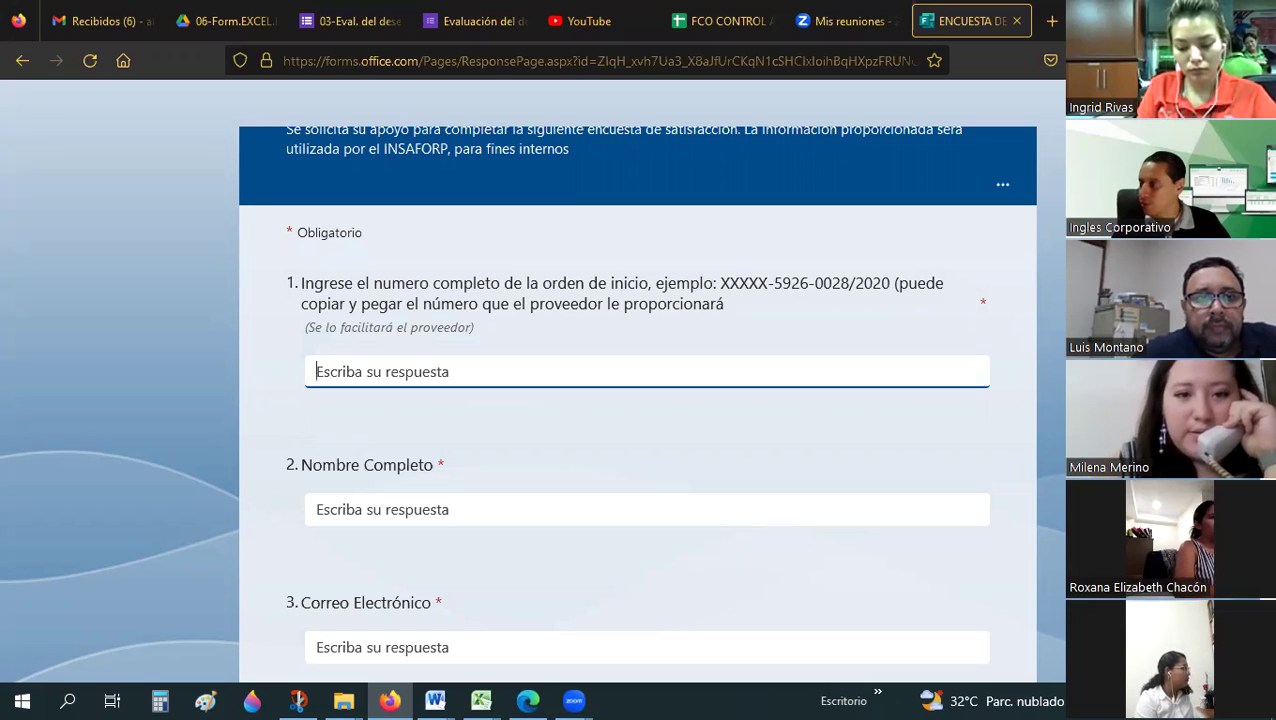
click(527, 700)
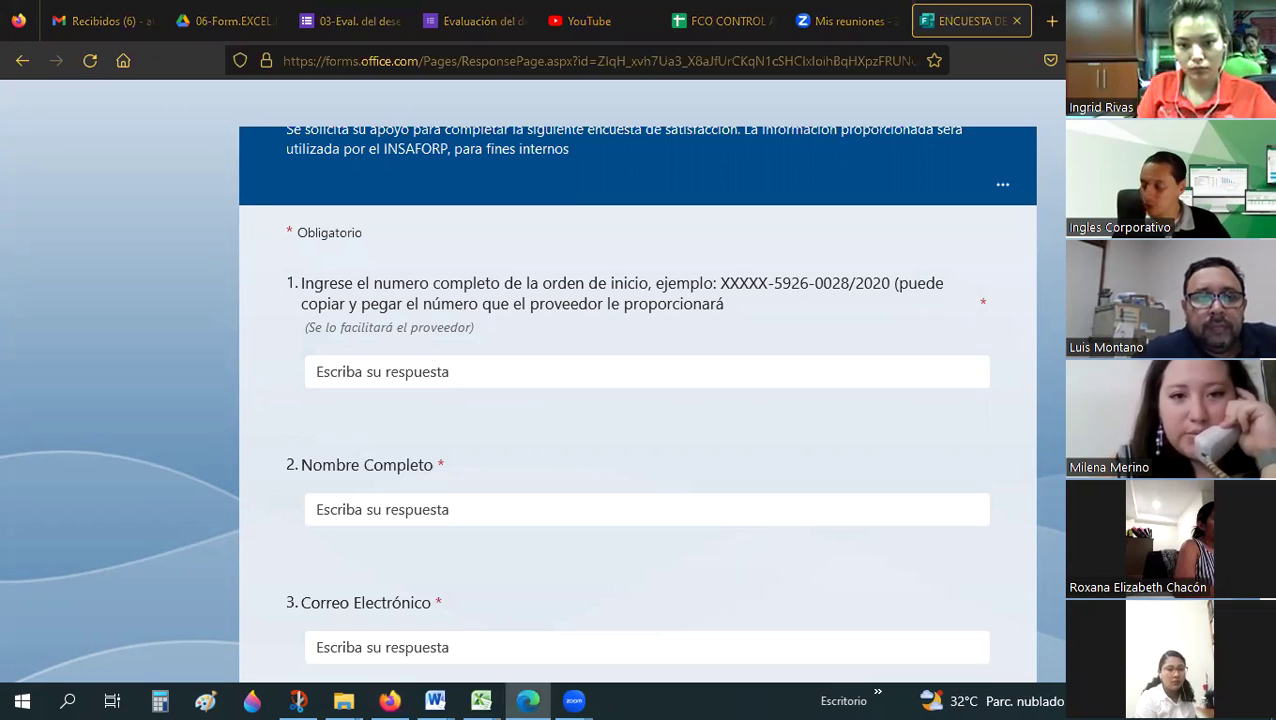
click(622, 376)
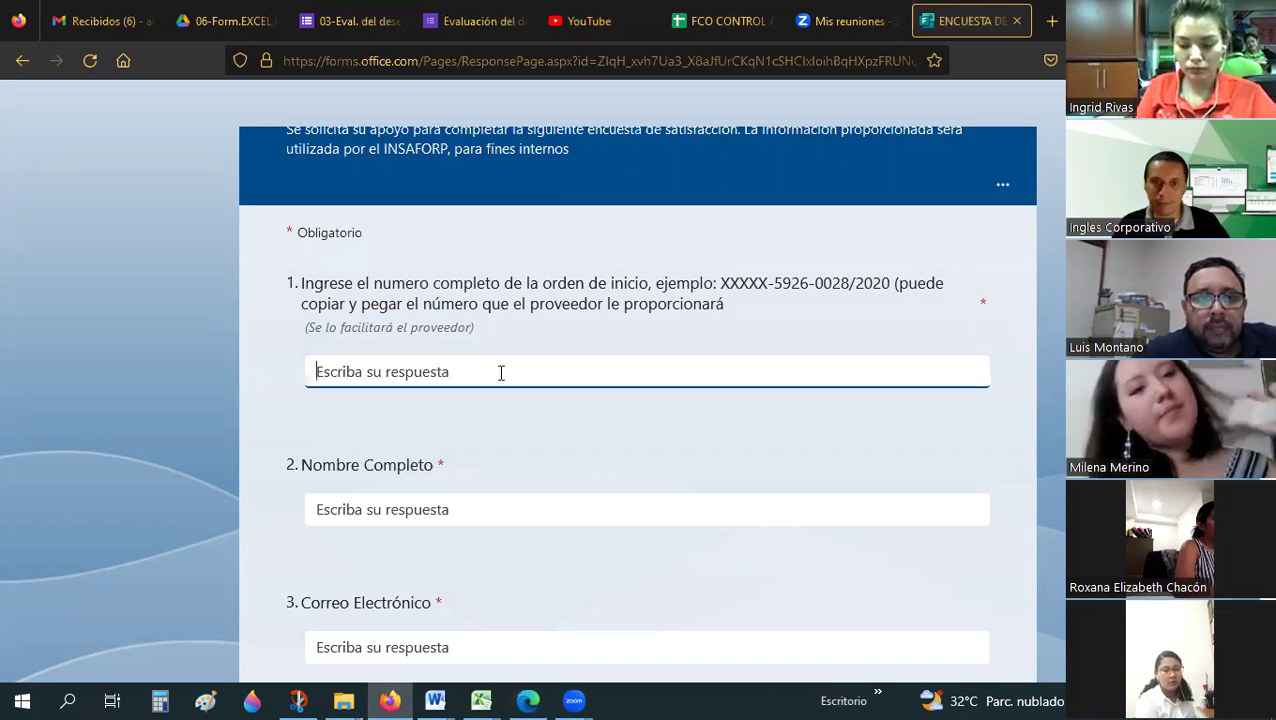
key(ctrl+v)
click(407, 507)
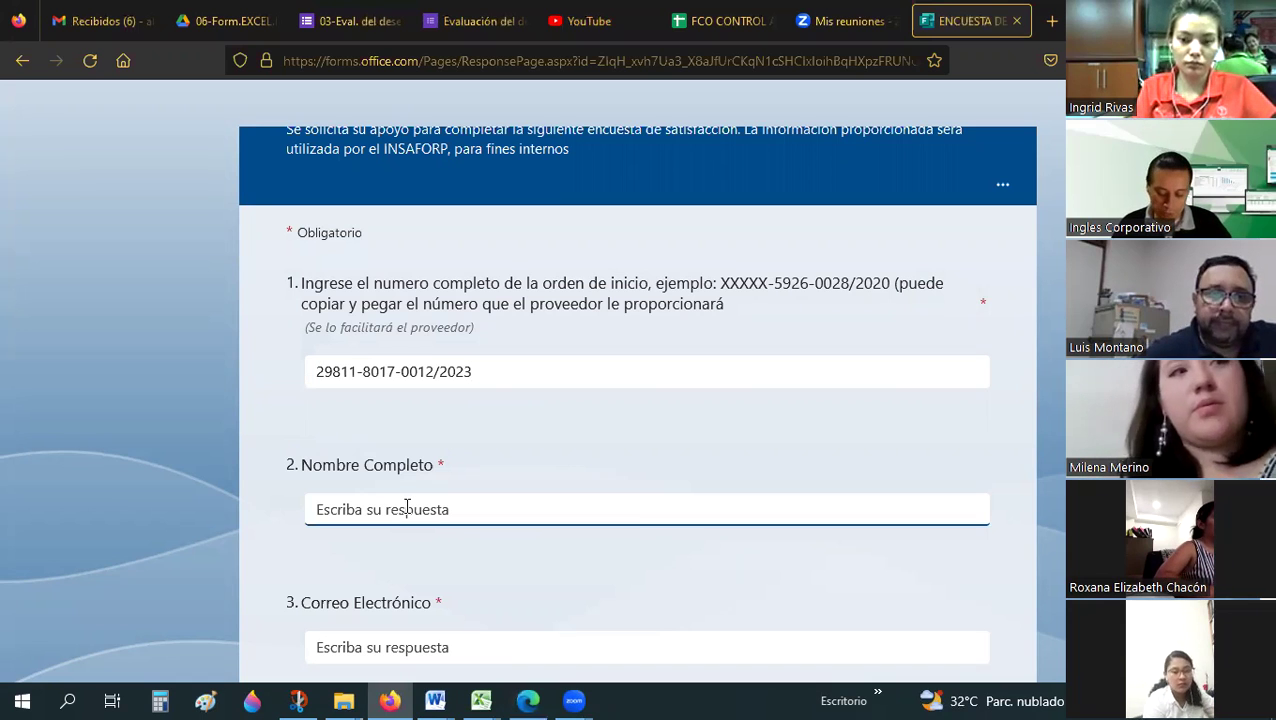
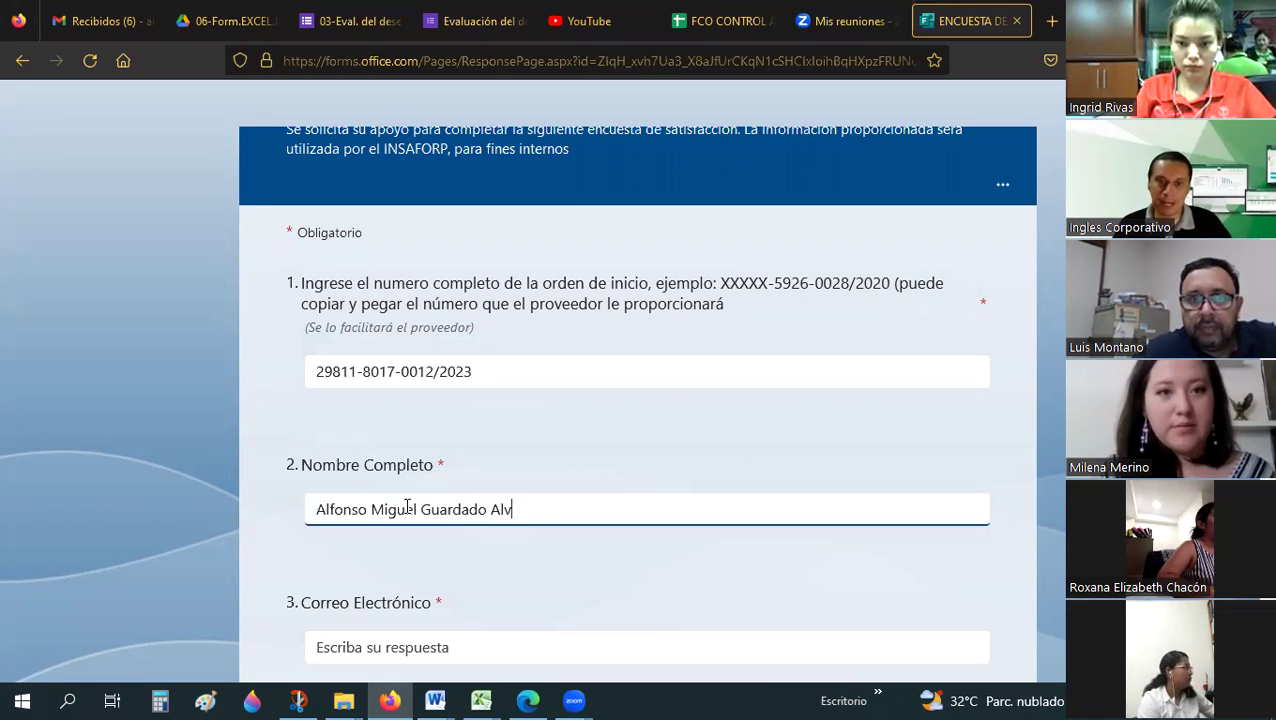
Step: Fill in the respondent's e-mail address and mobile number
scroll(439, 334, down, 1)
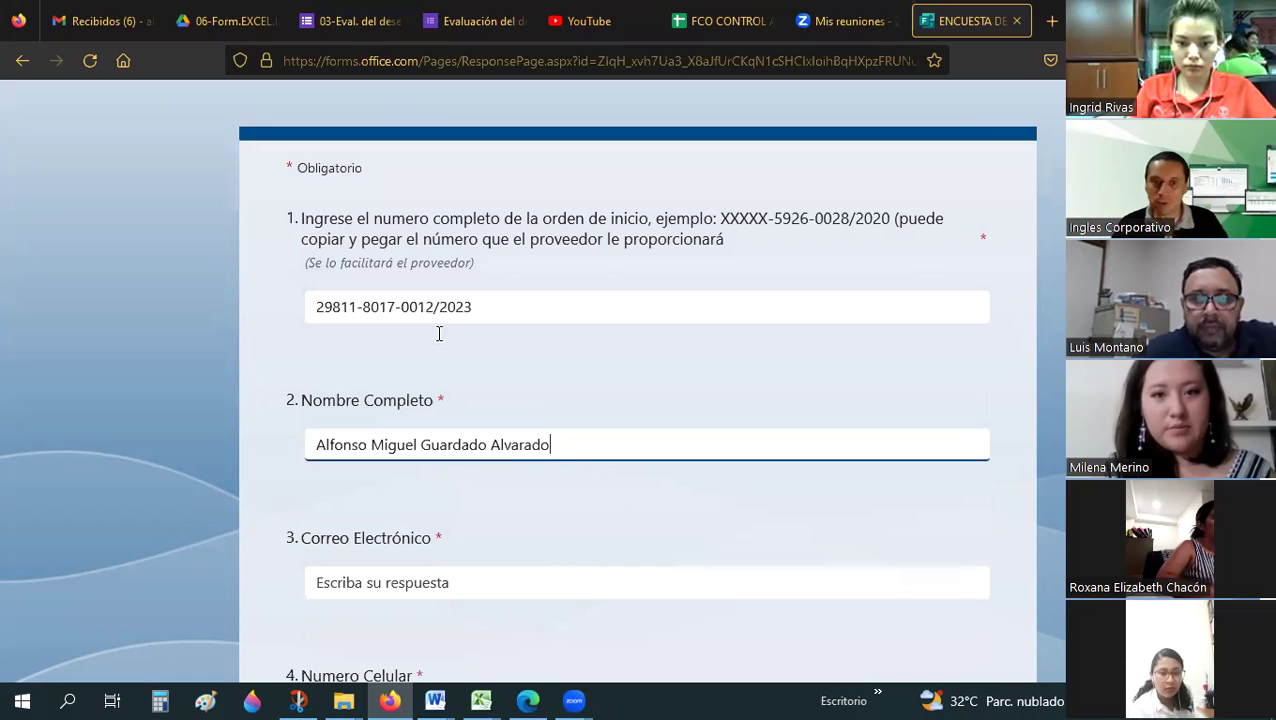
key(Tab)
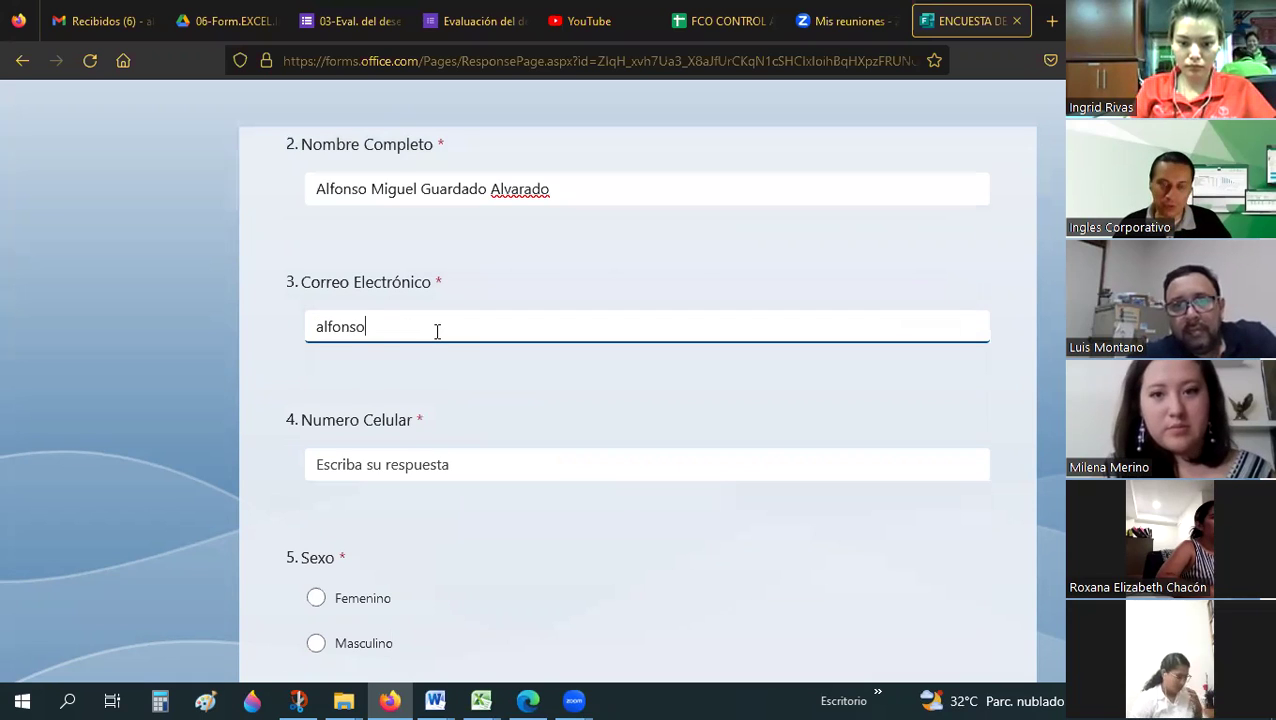
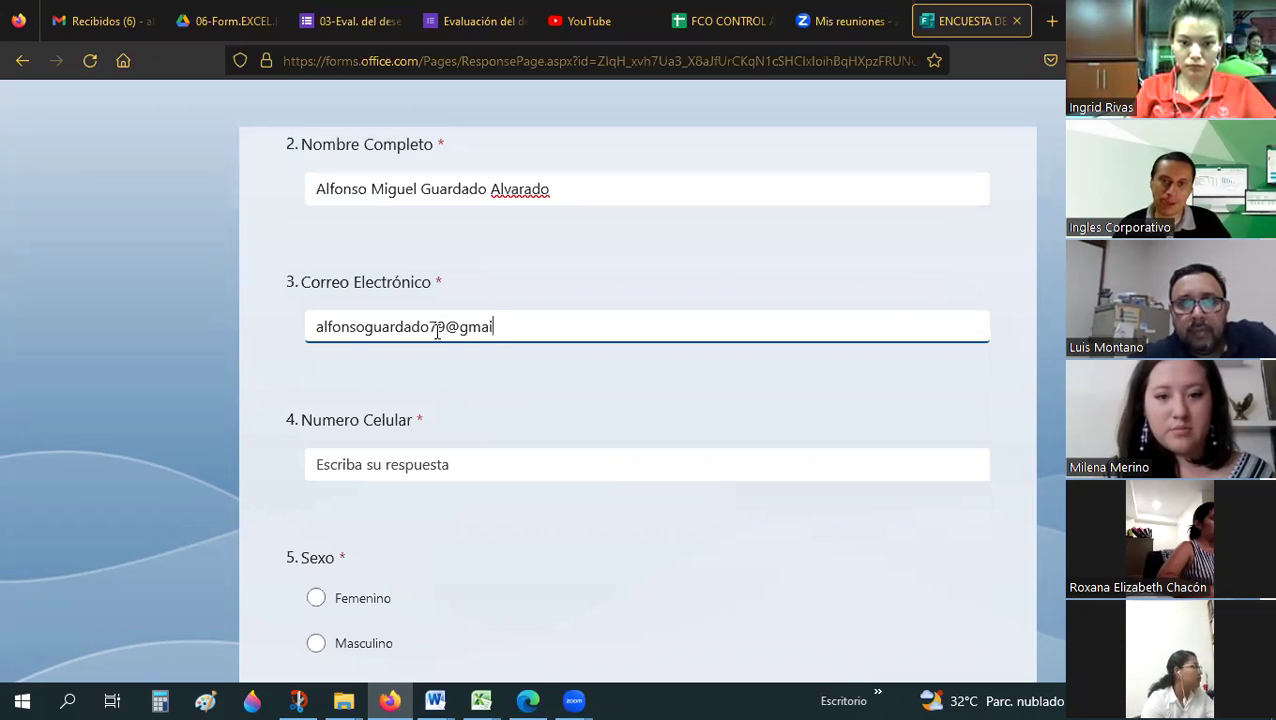
click(420, 466)
text(123456)
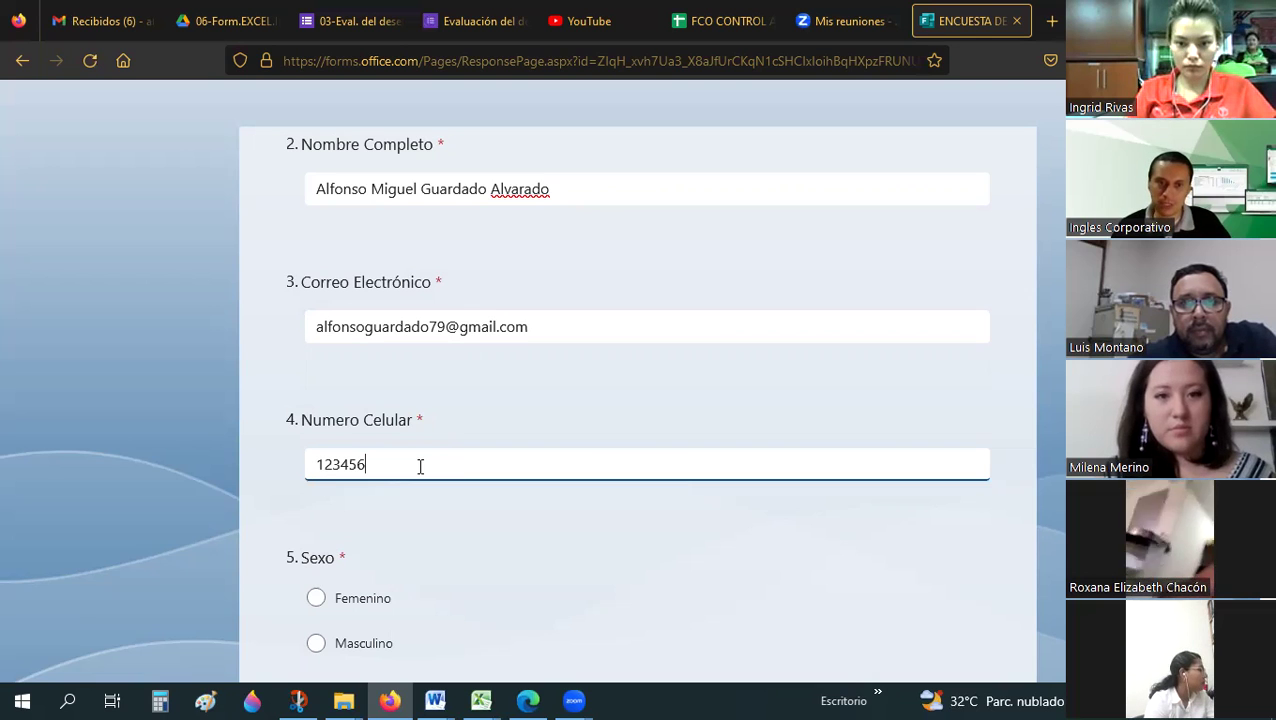
text(789)
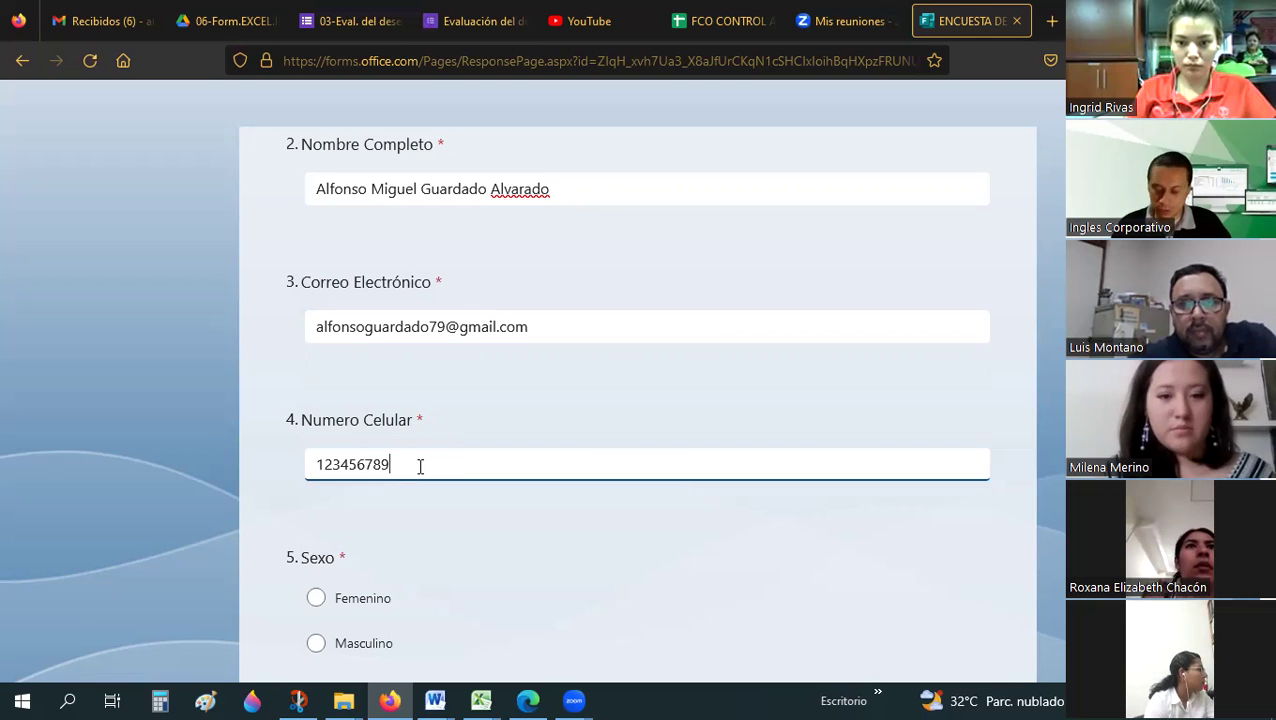
Step: Choose REGAL PRODUCTS as the training provider from the dropdown
scroll(420, 466, down, 1)
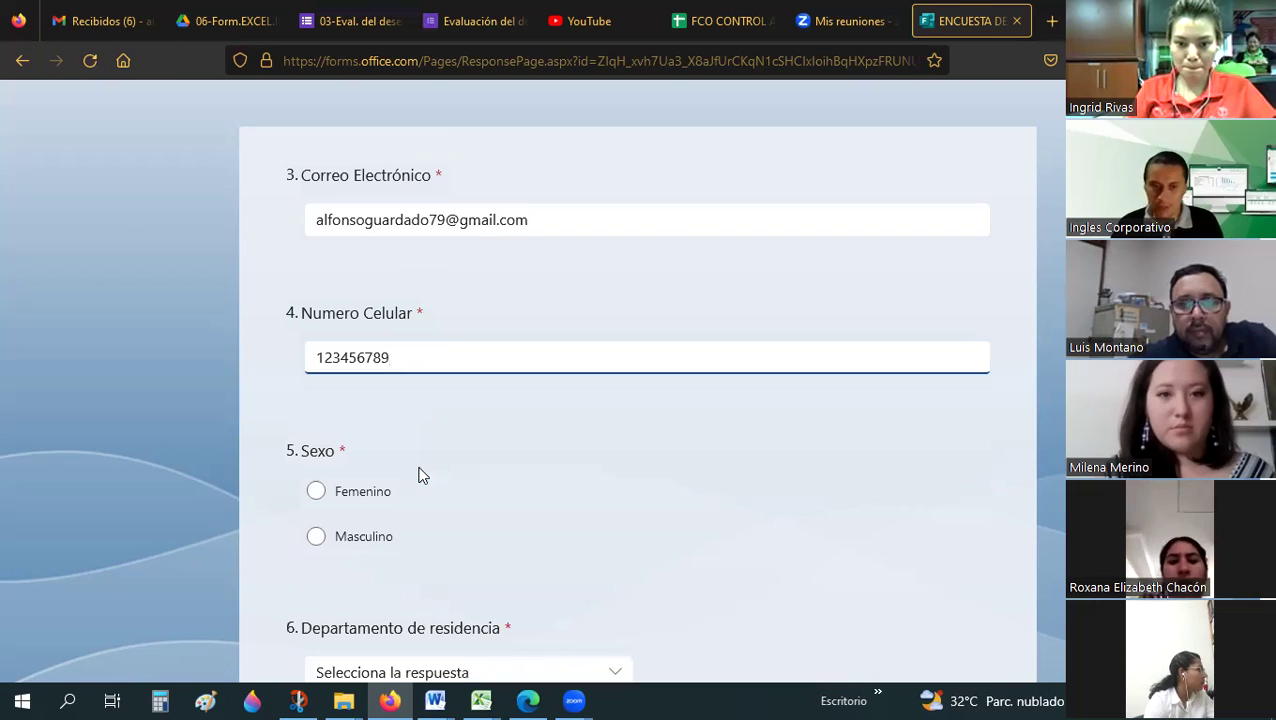
scroll(420, 475, down, 3)
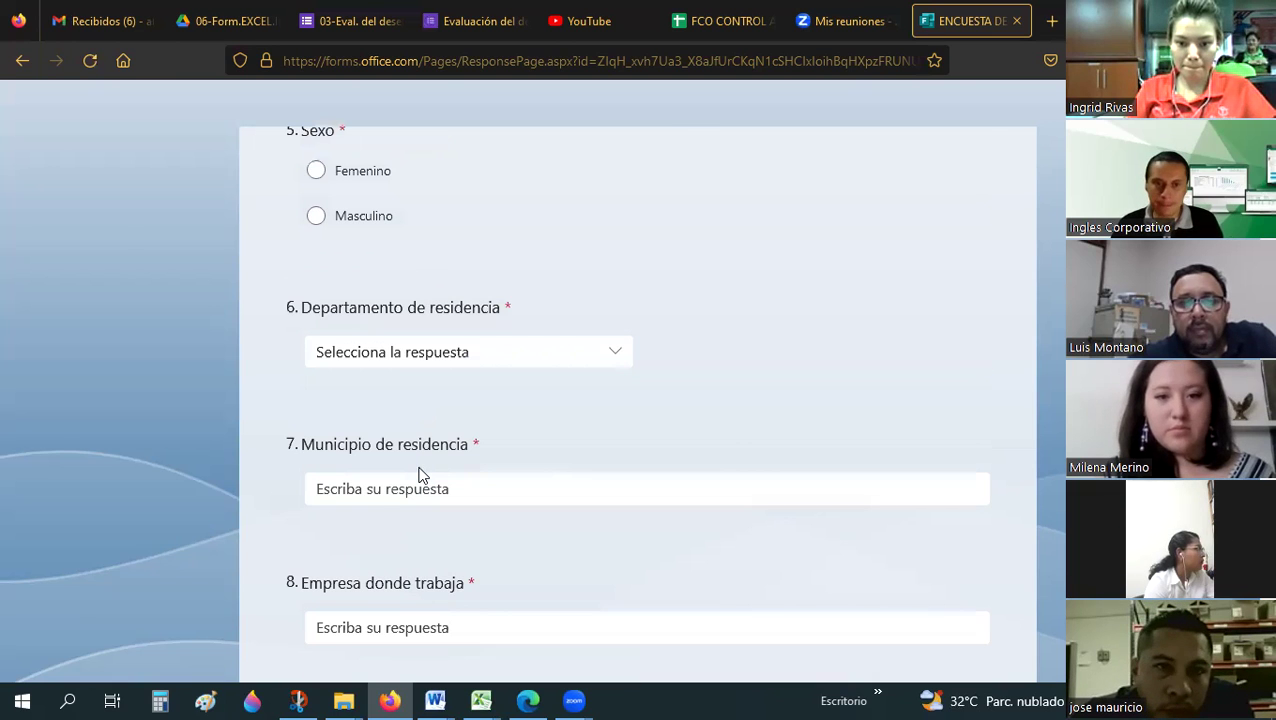
scroll(410, 417, down, 1)
scroll(410, 417, down, 2)
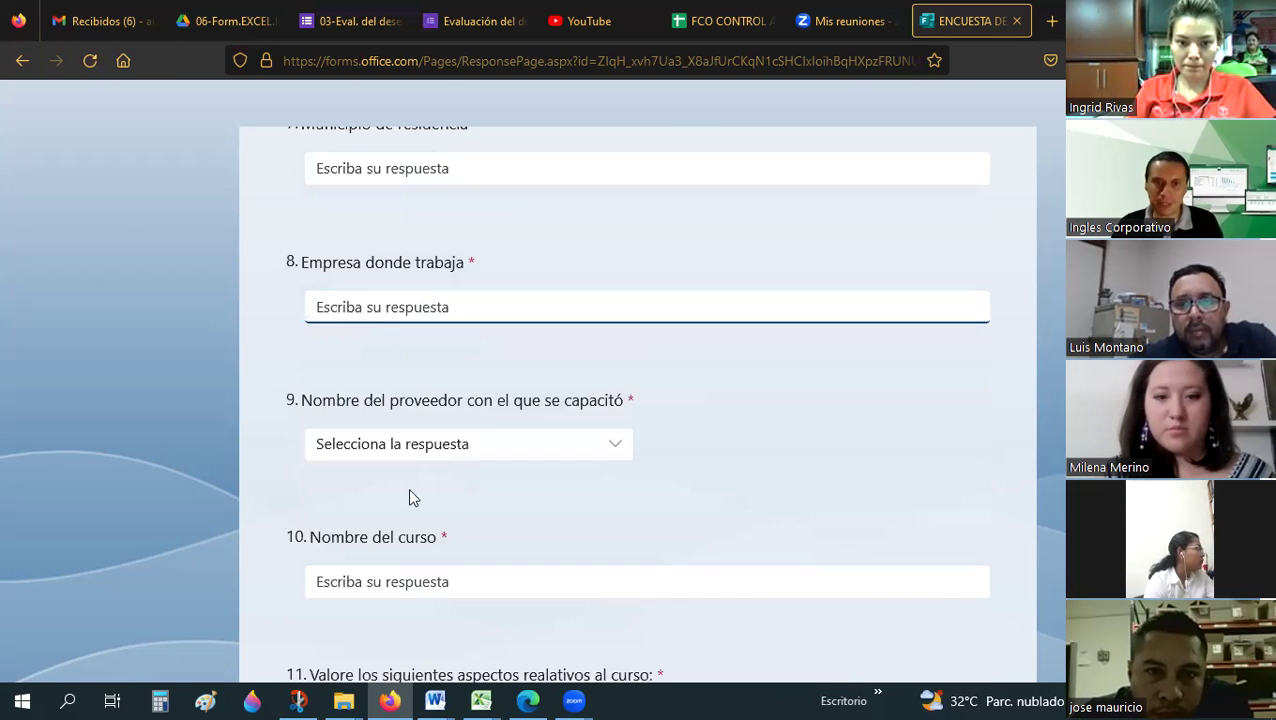
scroll(390, 397, down, 1)
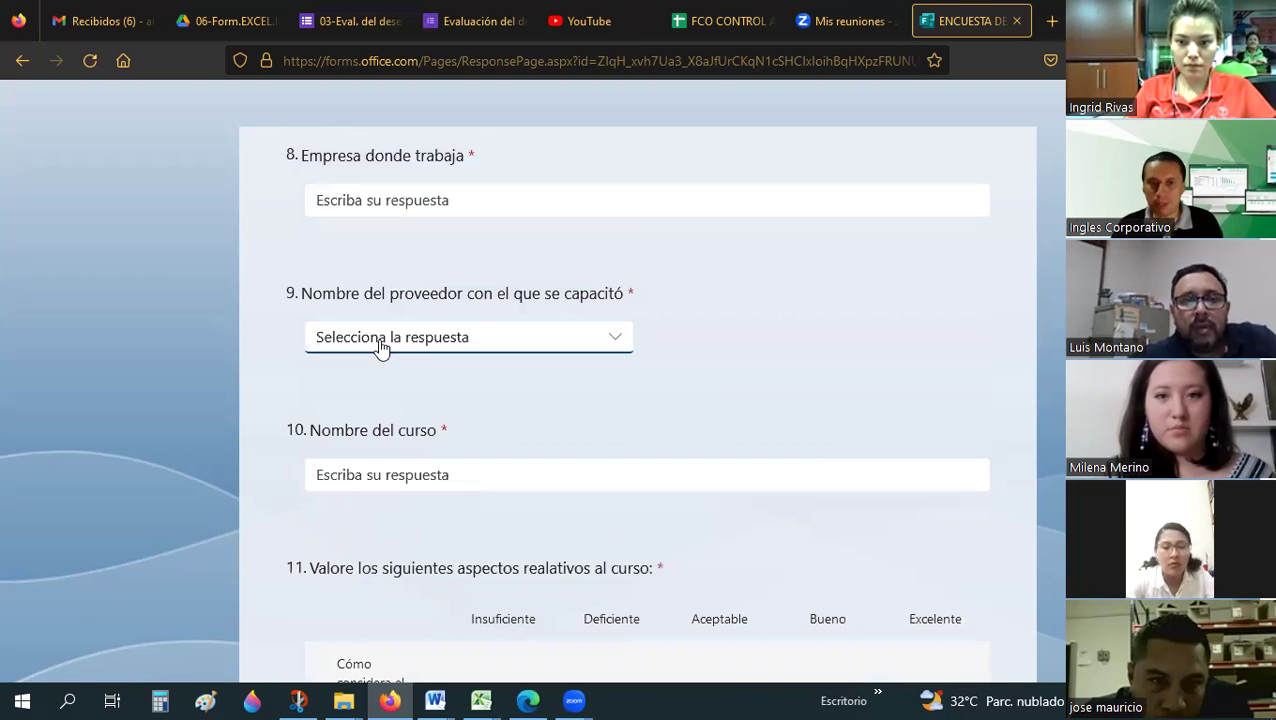
key(alt+Down)
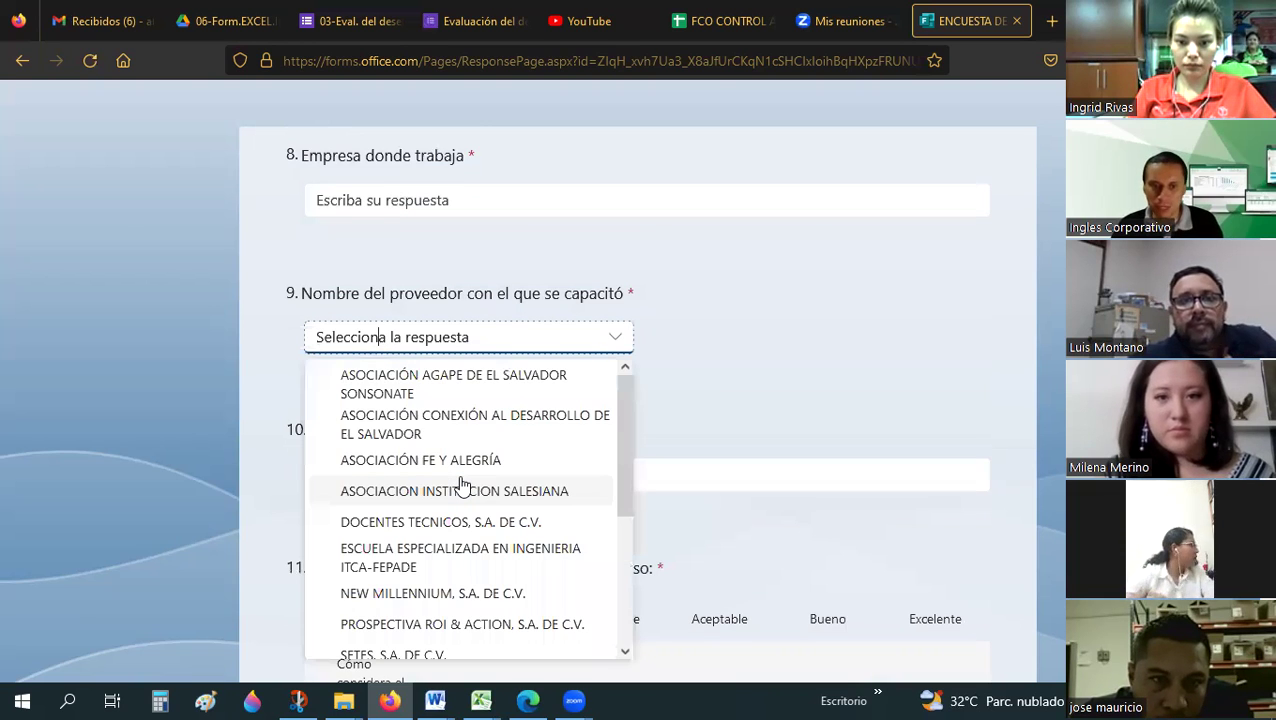
scroll(462, 485, down, 1)
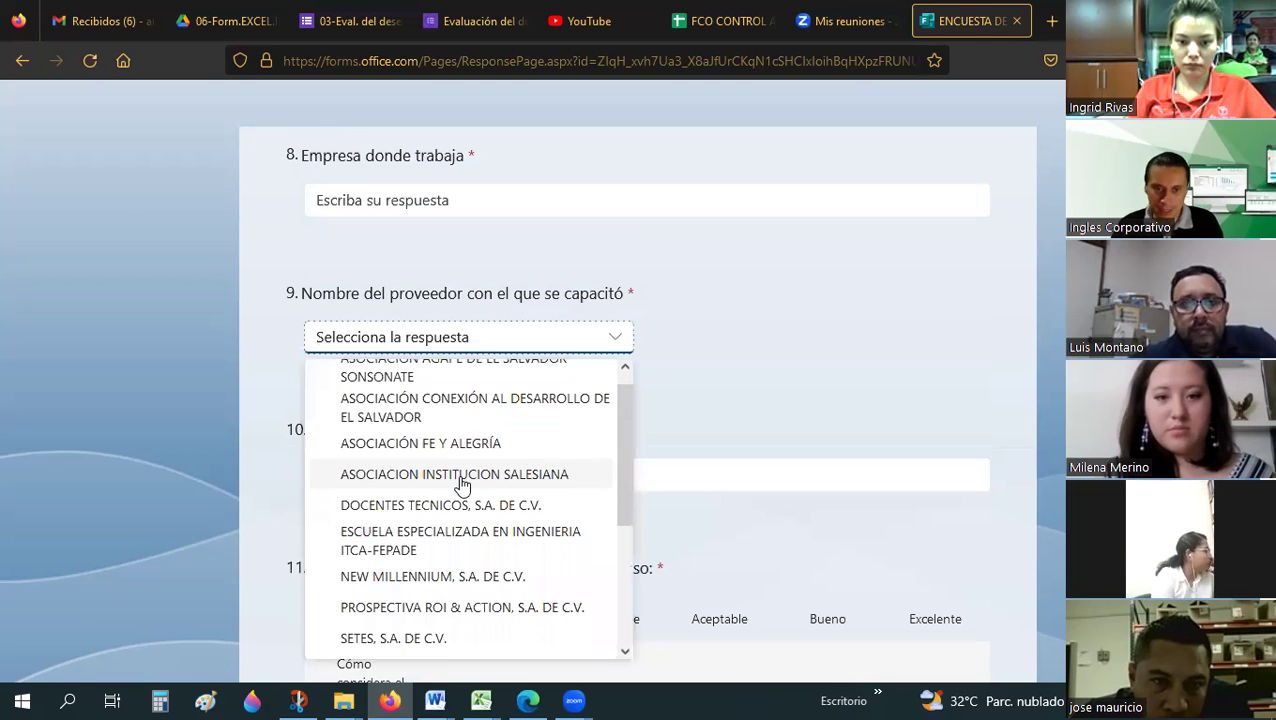
scroll(455, 540, down, 4)
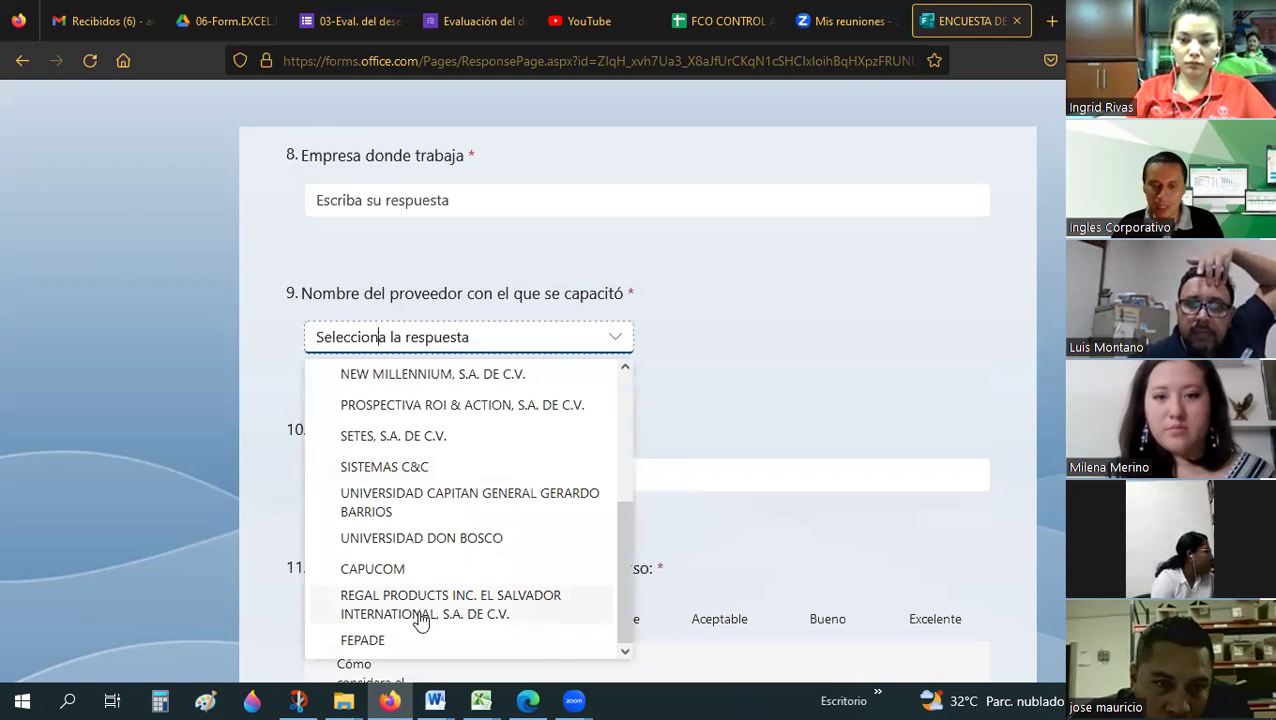
click(420, 615)
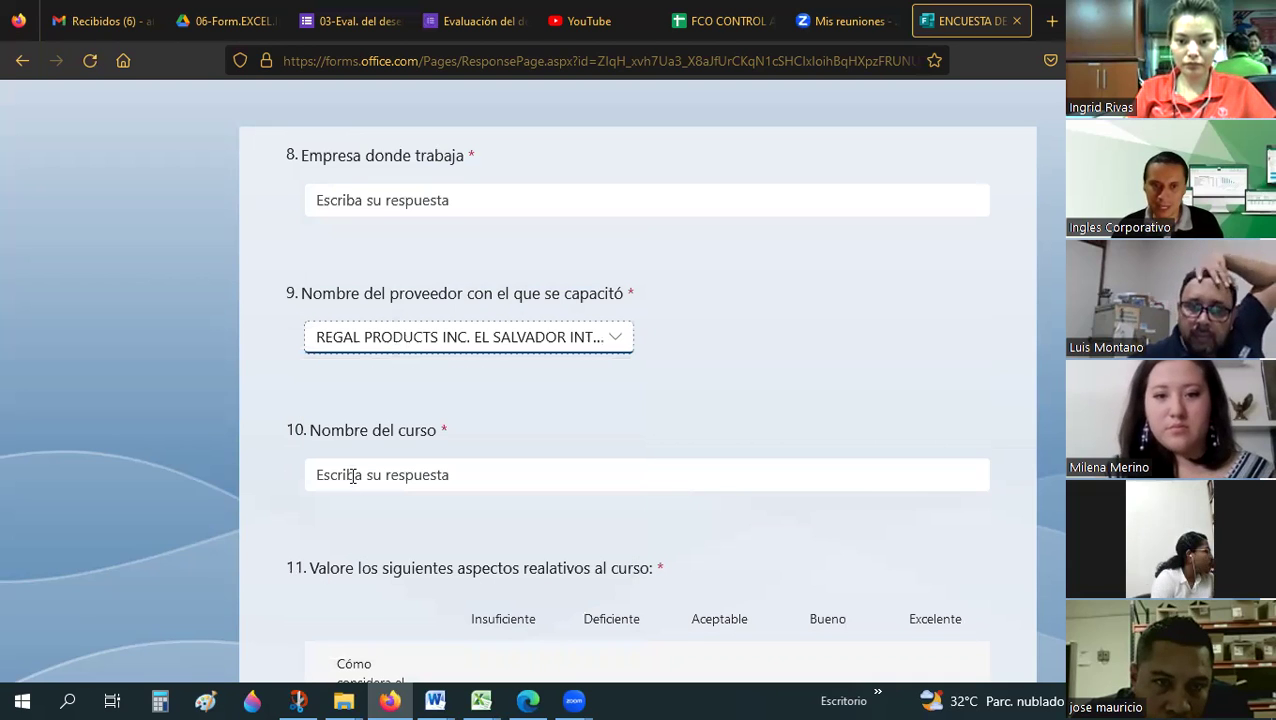
Step: Enter 'EXCEL BASICO' as the course name
click(353, 477)
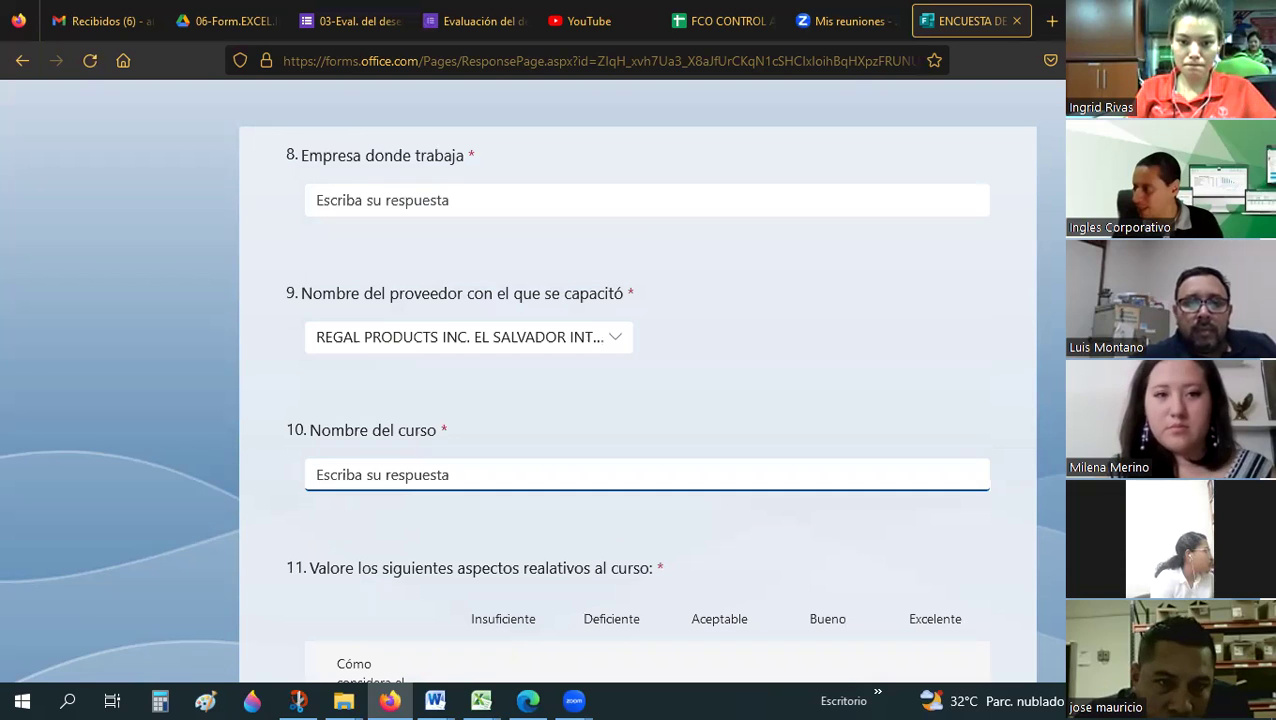
click(527, 700)
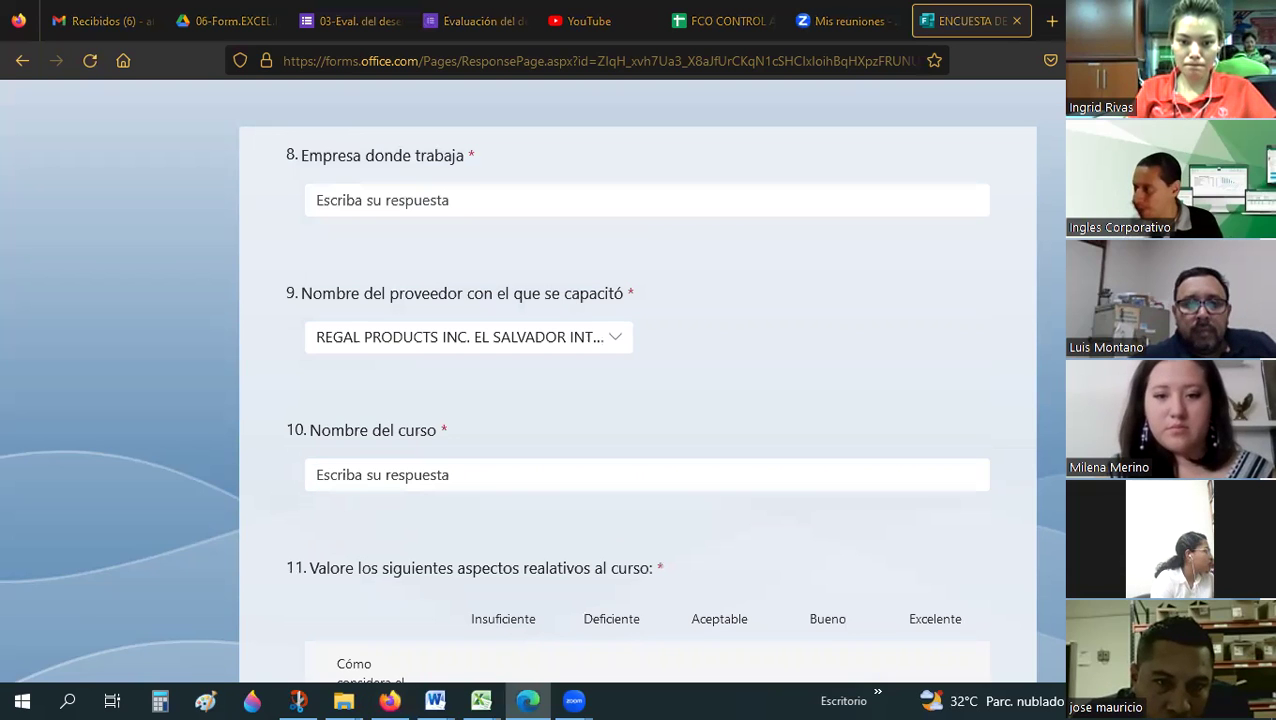
click(412, 475)
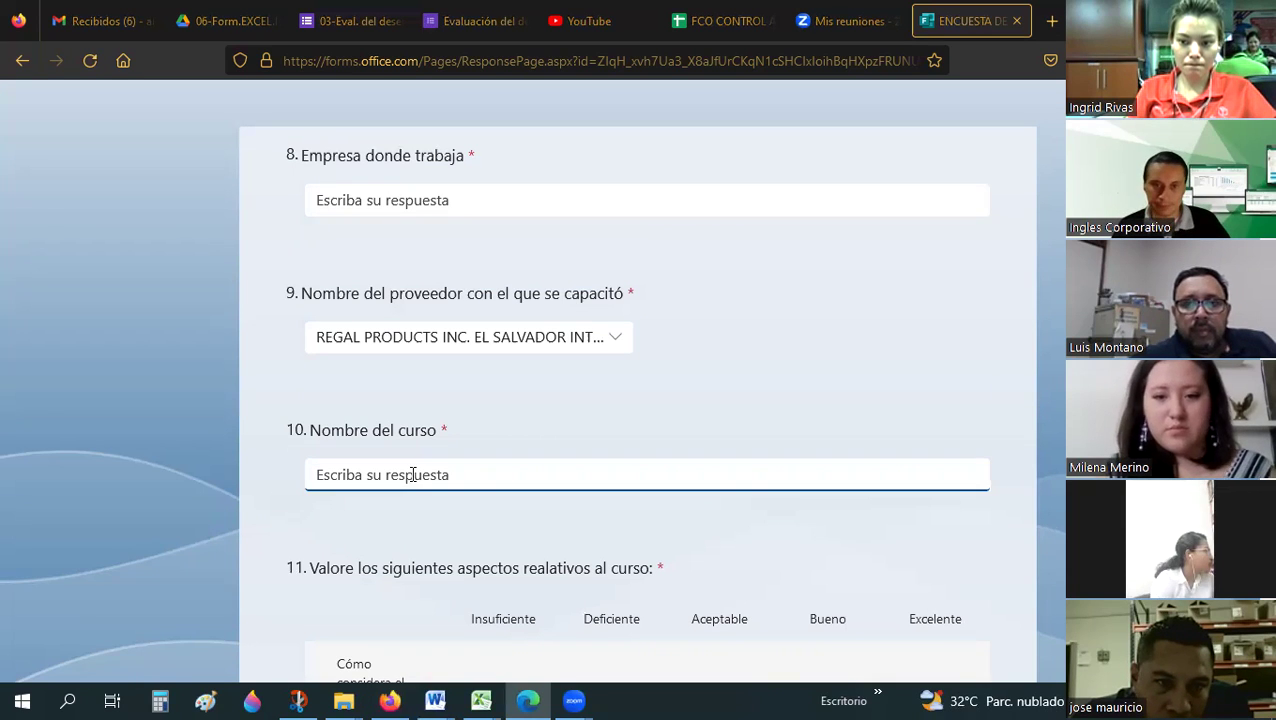
text(EXCEL BASICO)
scroll(664, 421, down, 3)
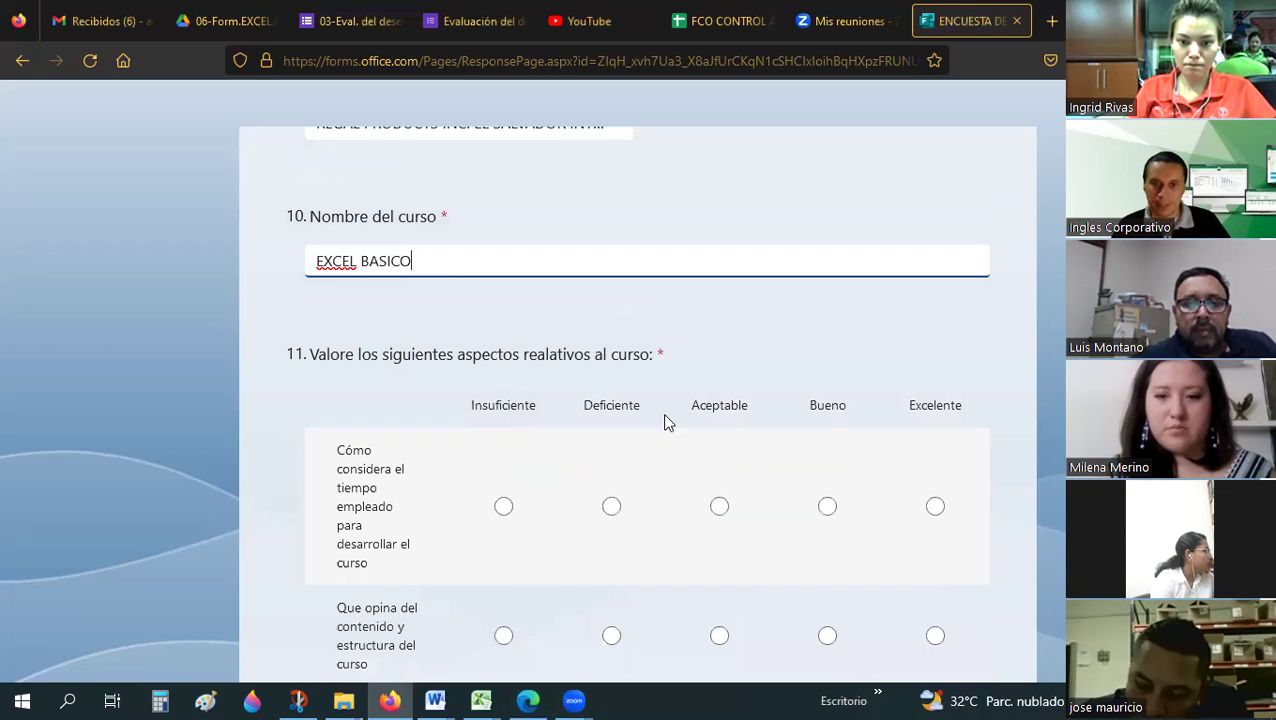
scroll(664, 421, down, 1)
scroll(664, 421, down, 6)
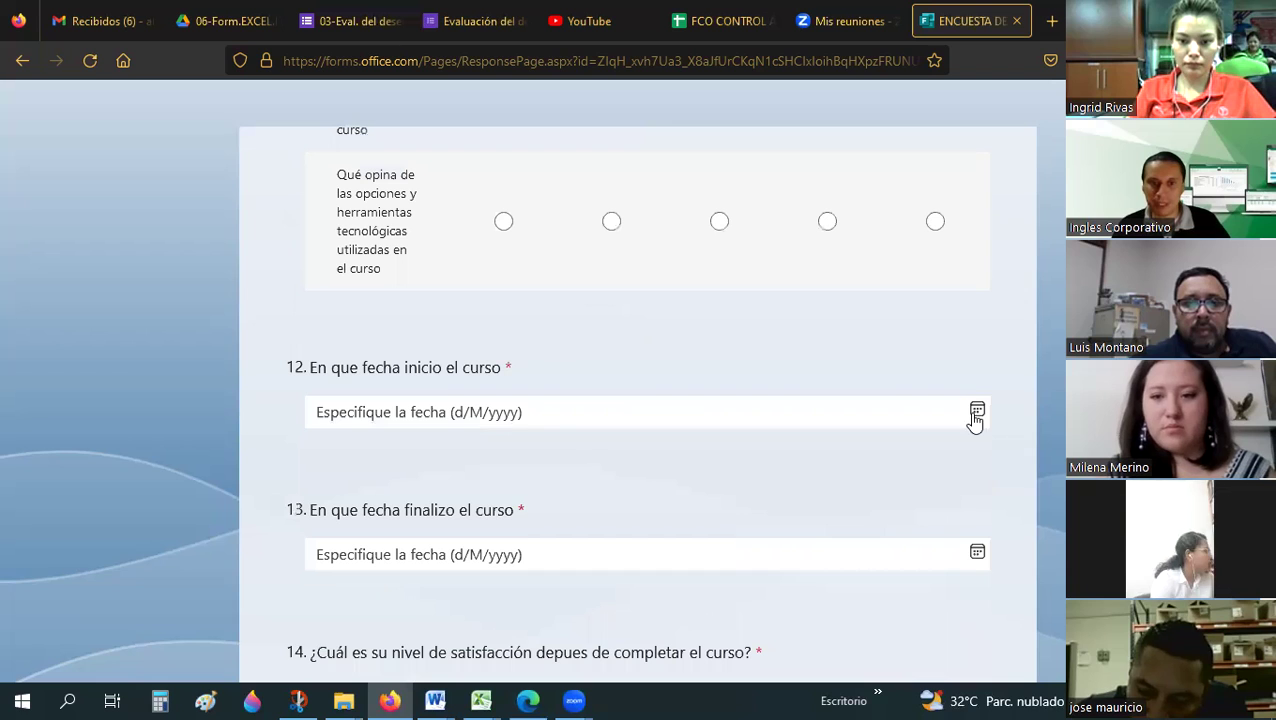
Step: Pick 20/3/2023 as the course start date and 21/4/2023 as the end date
click(555, 424)
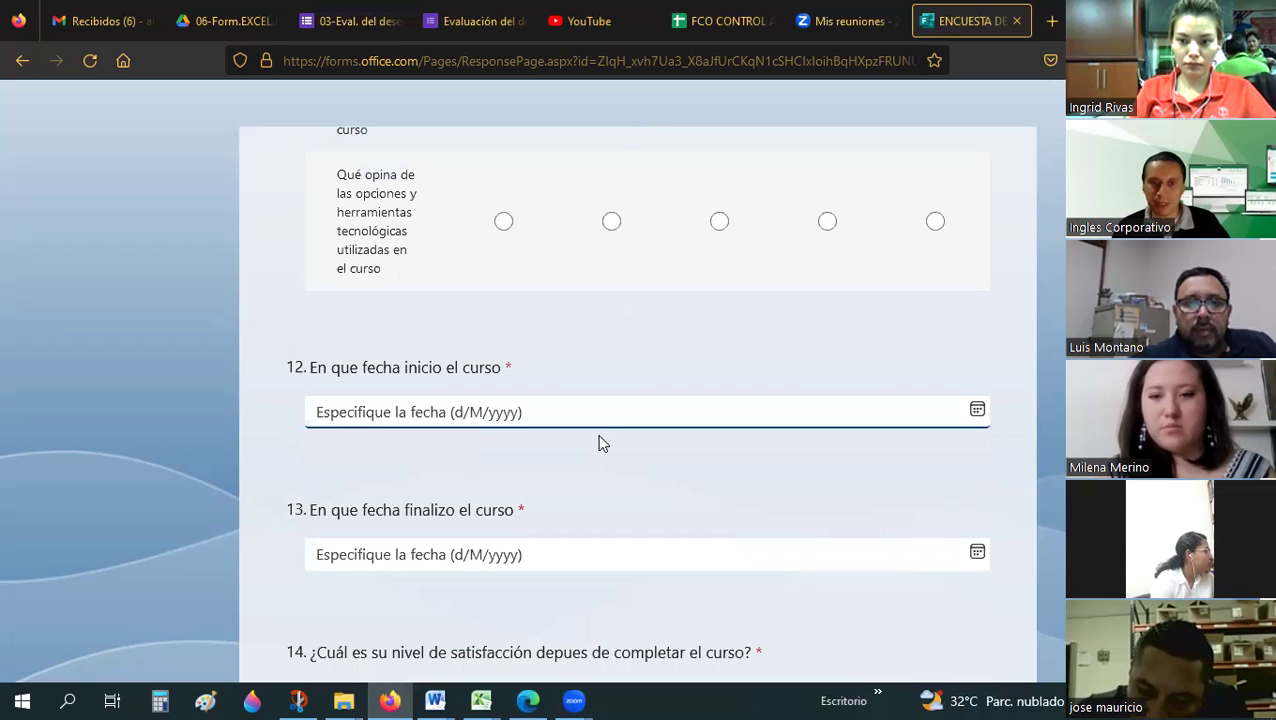
click(977, 412)
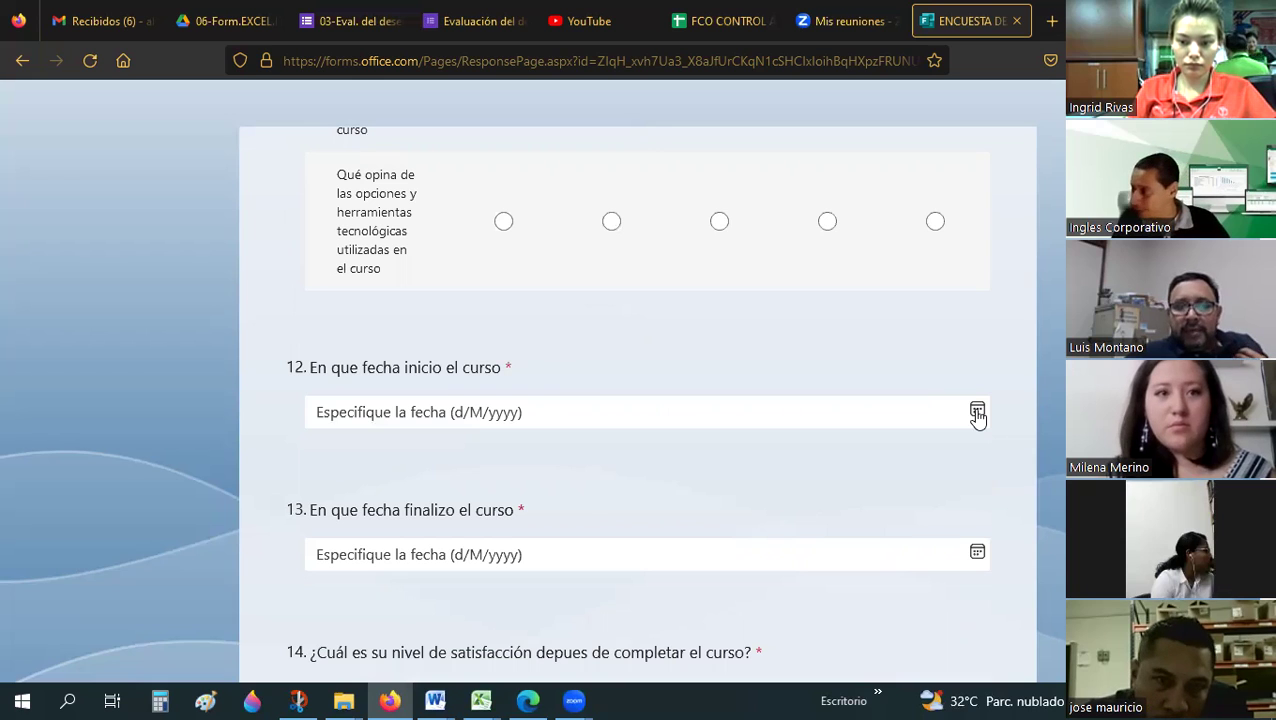
click(600, 410)
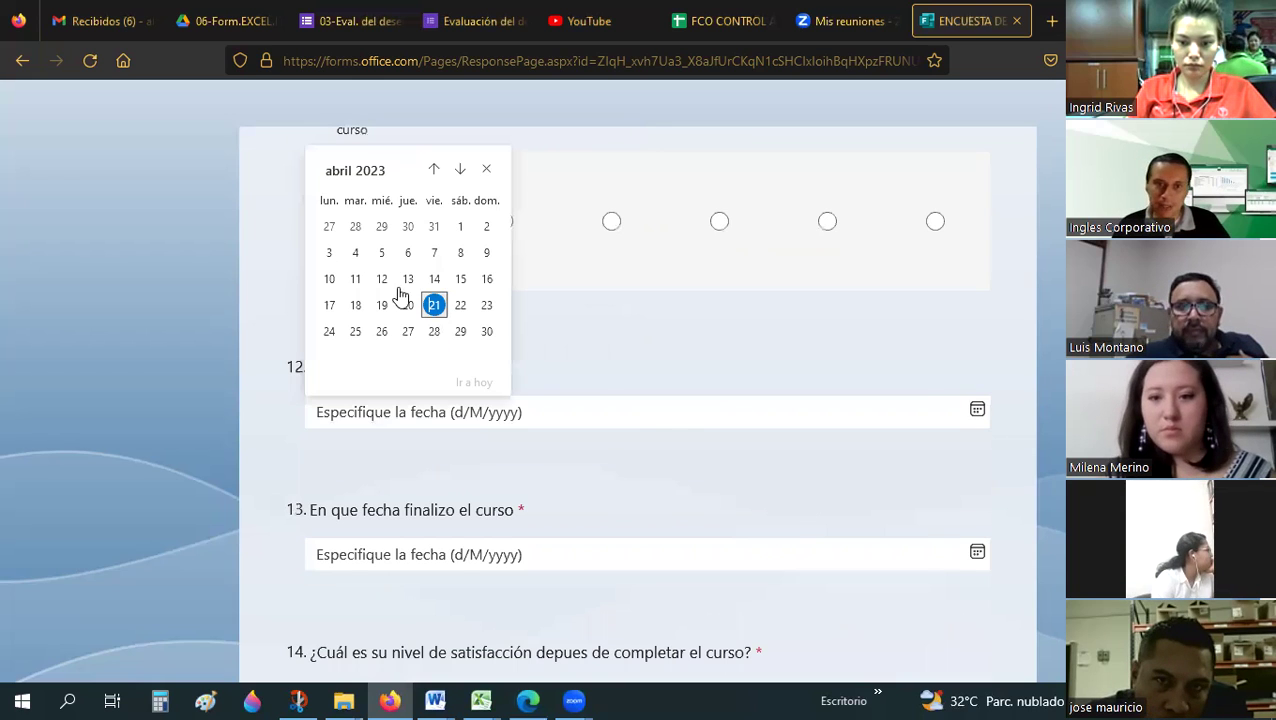
click(434, 169)
click(329, 306)
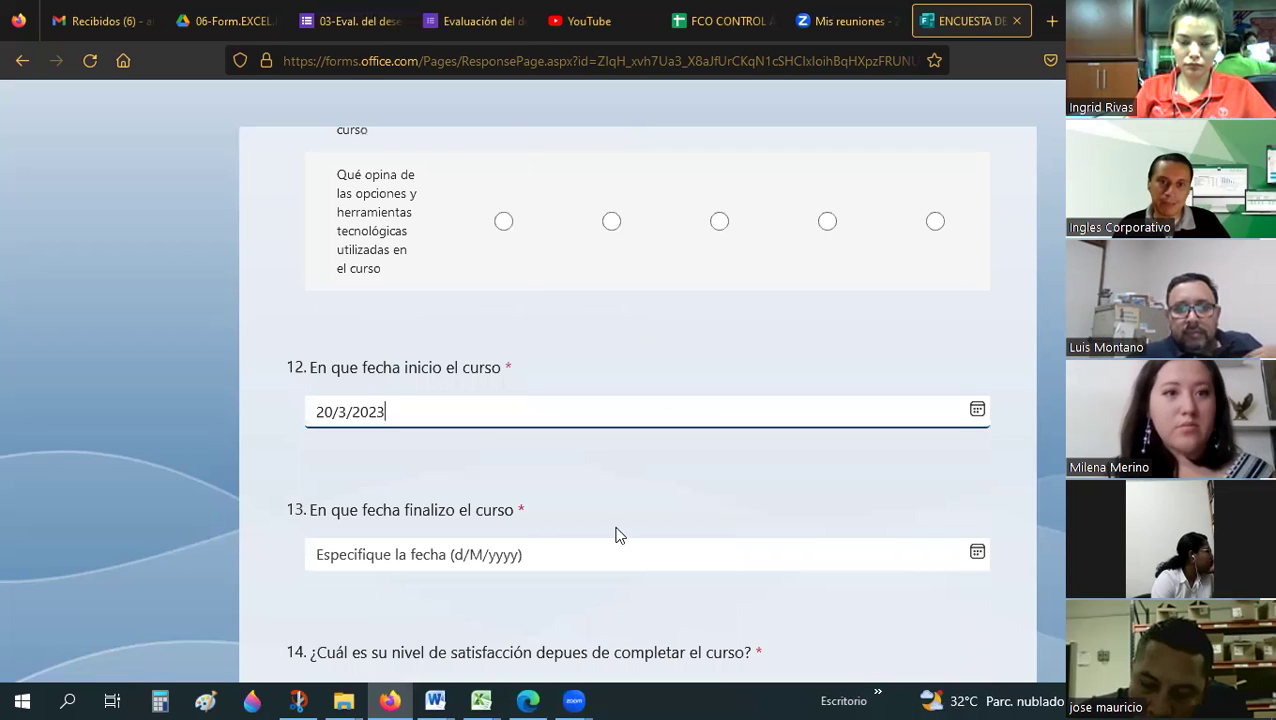
click(977, 555)
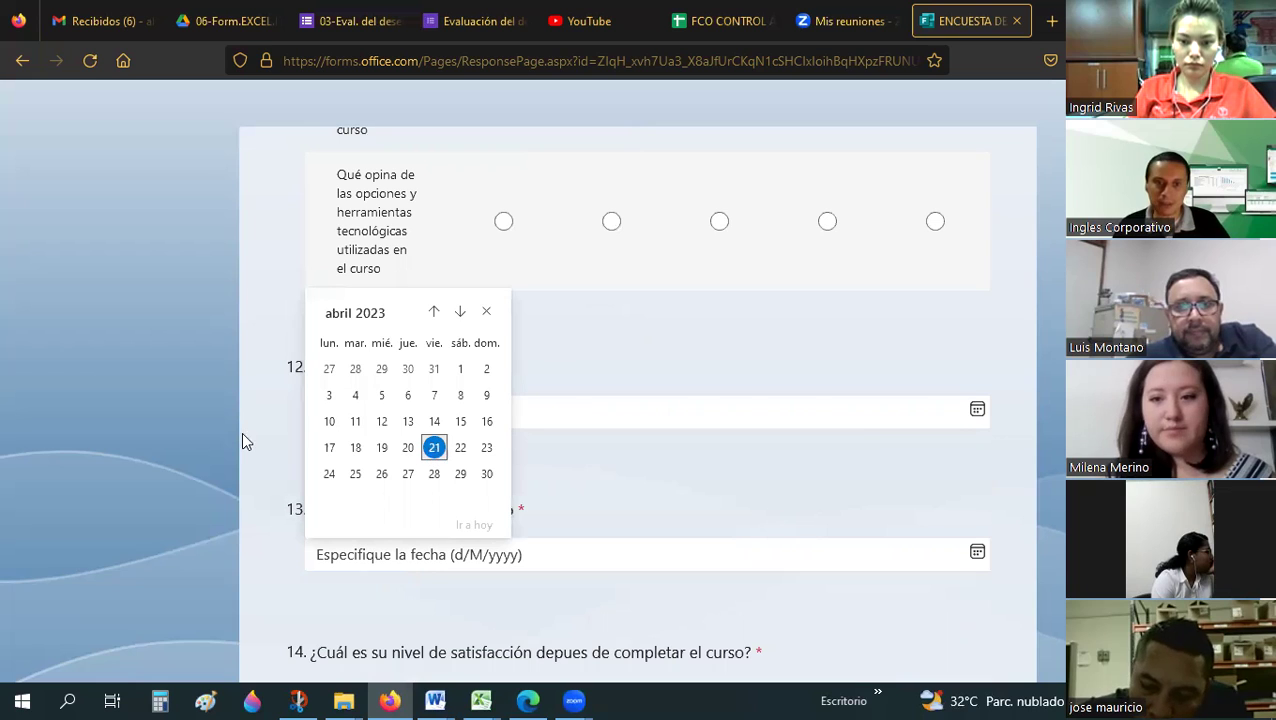
key(Return)
Step: Review the whole survey back up to the order number, then switch to the FCO CONTROL spreadsheet
scroll(240, 440, down, 2)
scroll(424, 322, down, 1)
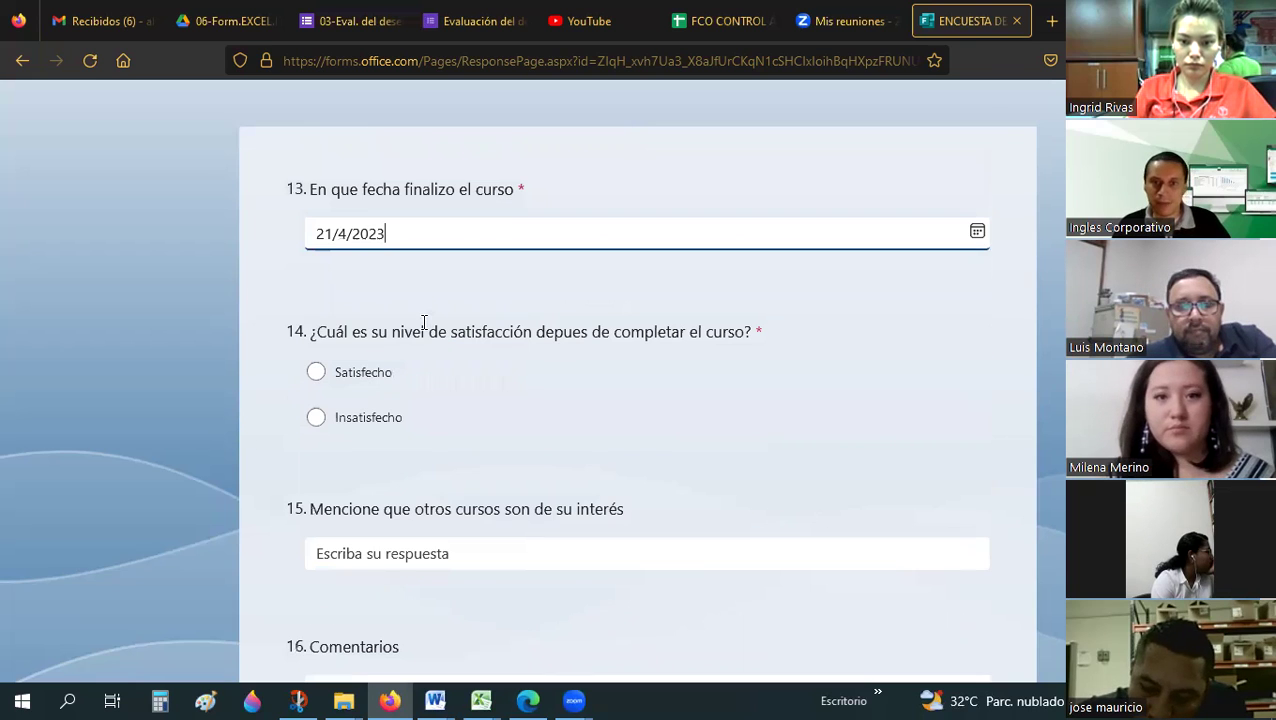
scroll(547, 500, down, 2)
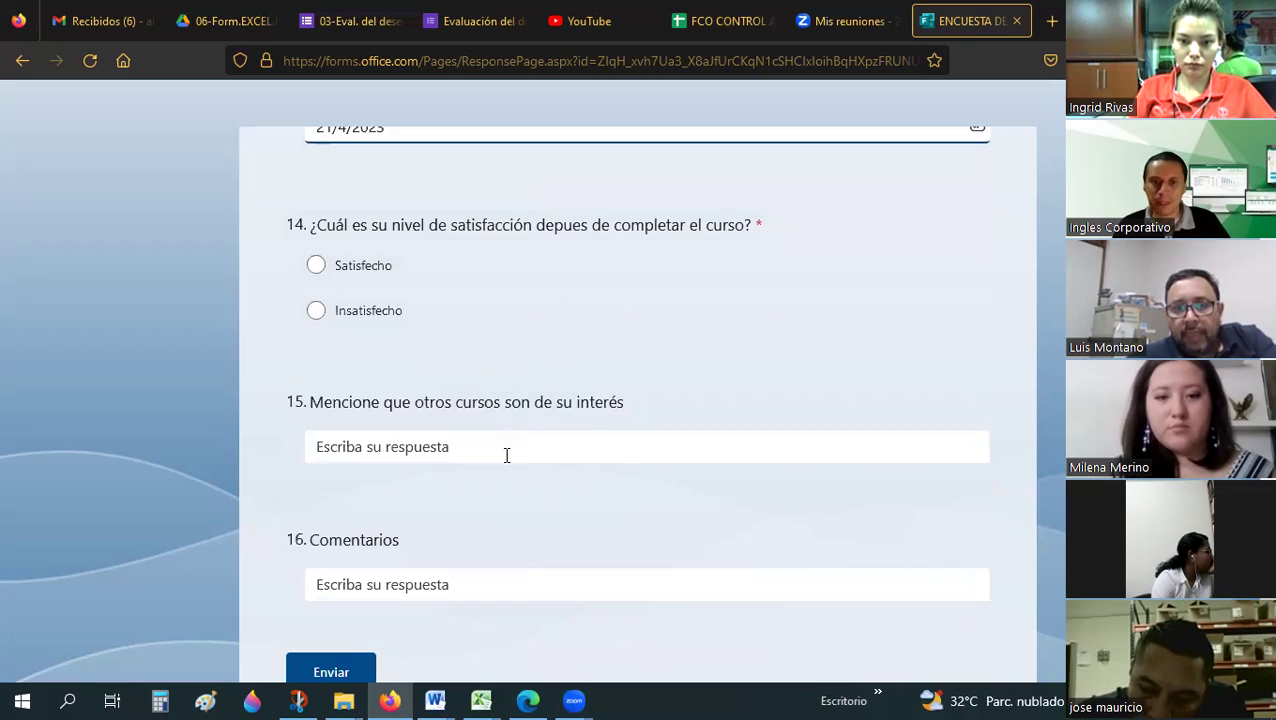
scroll(510, 466, down, 4)
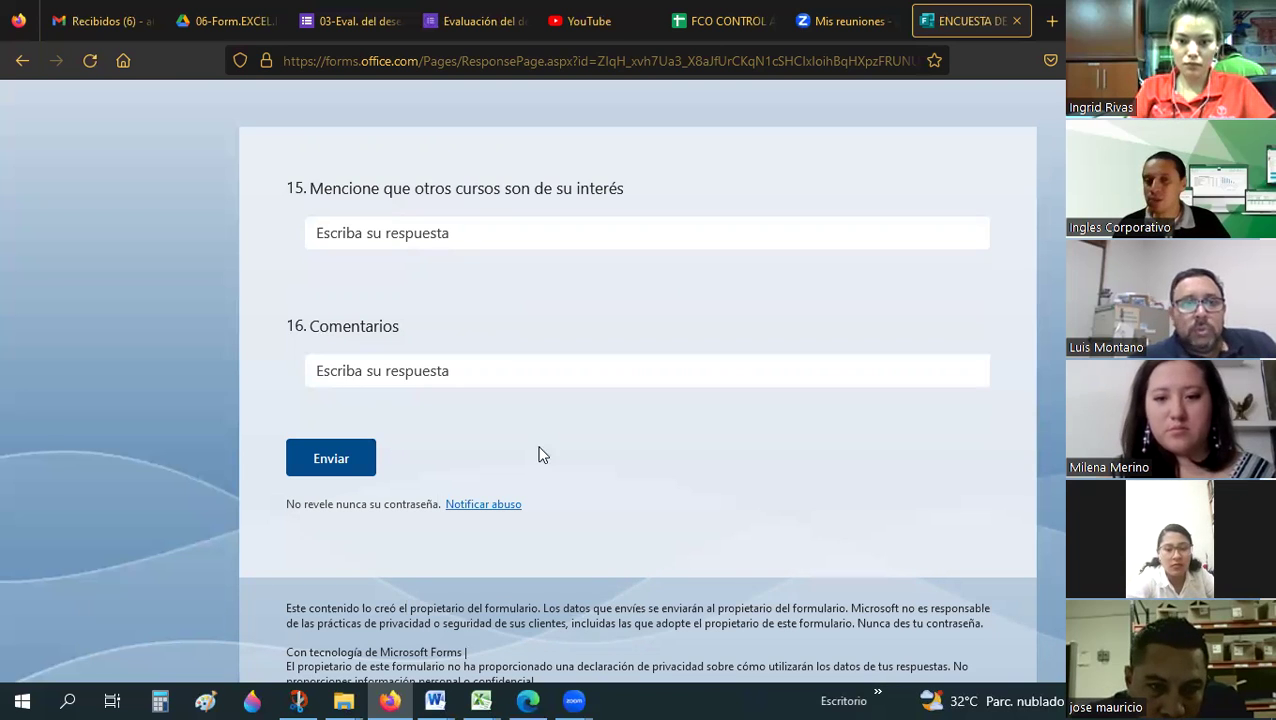
scroll(139, 420, up, 3)
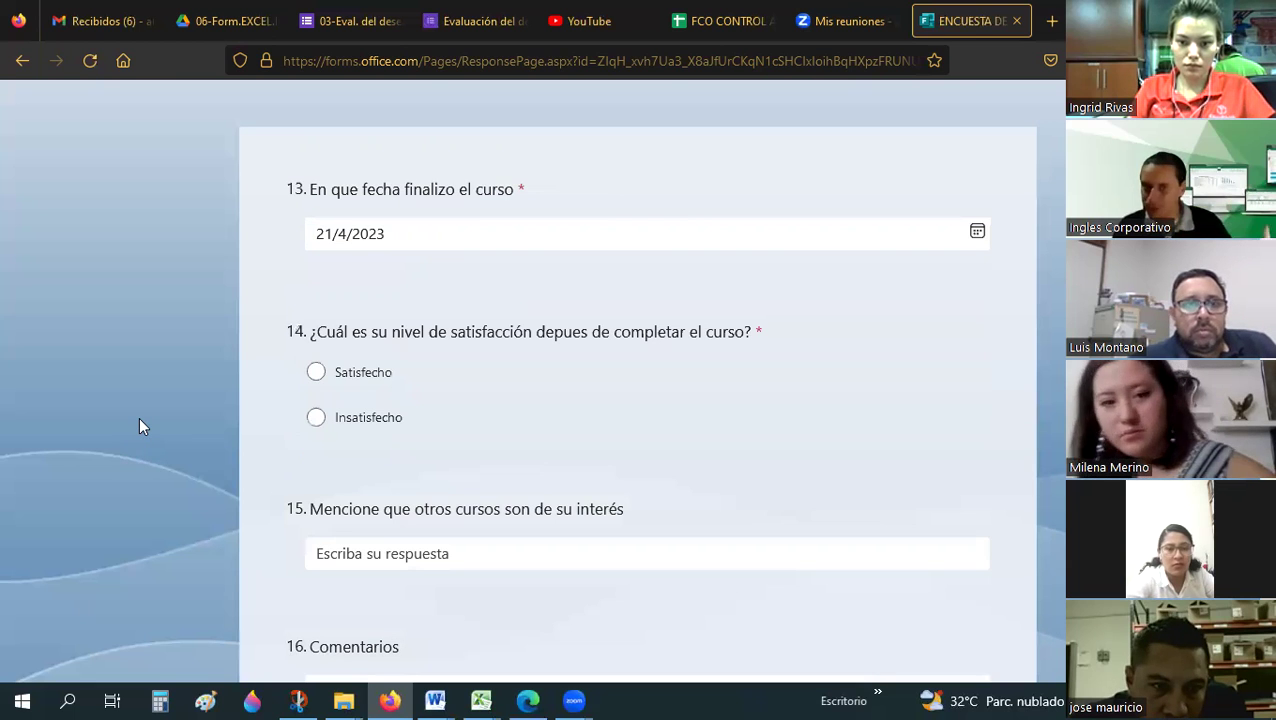
scroll(139, 420, up, 5)
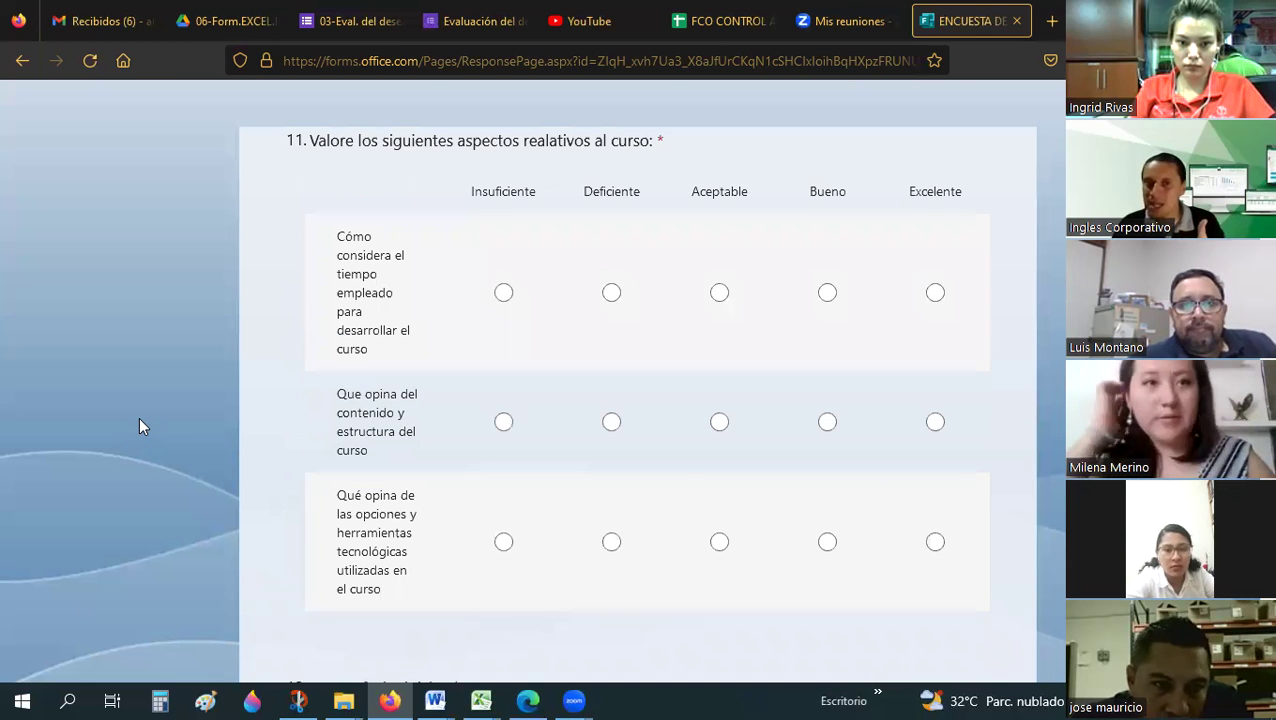
scroll(139, 419, up, 1)
scroll(139, 420, up, 5)
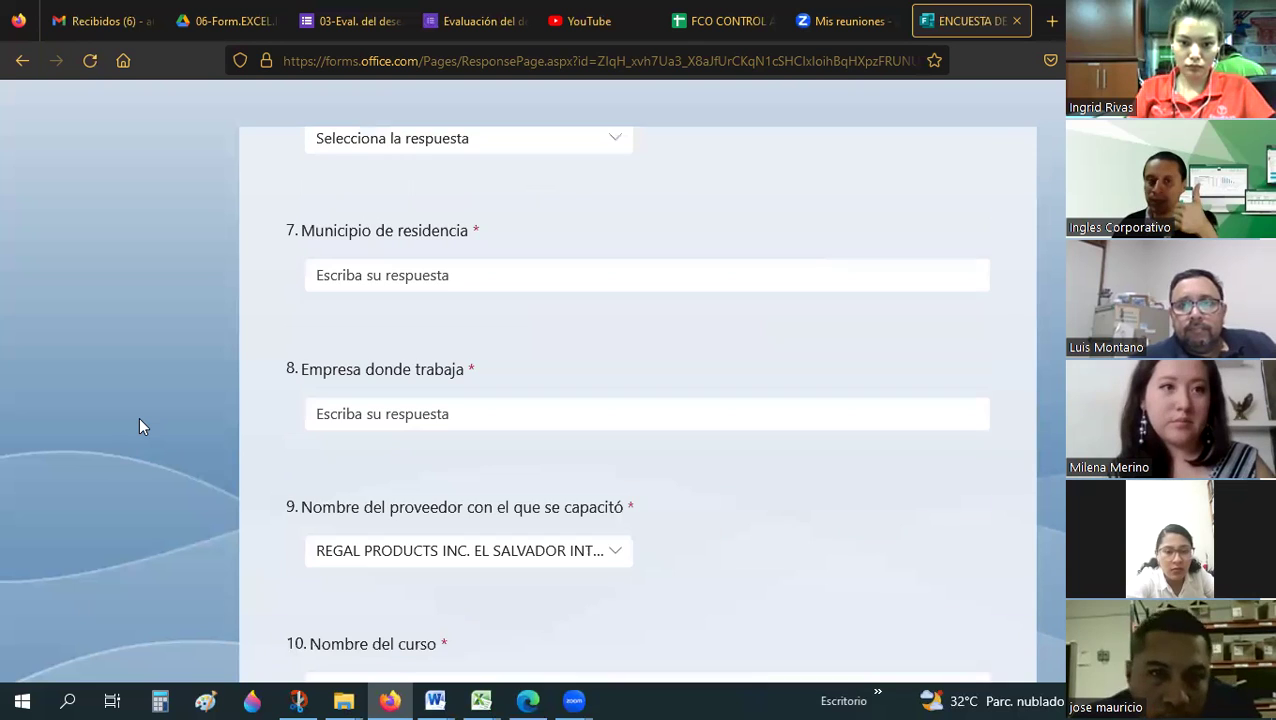
scroll(139, 420, up, 3)
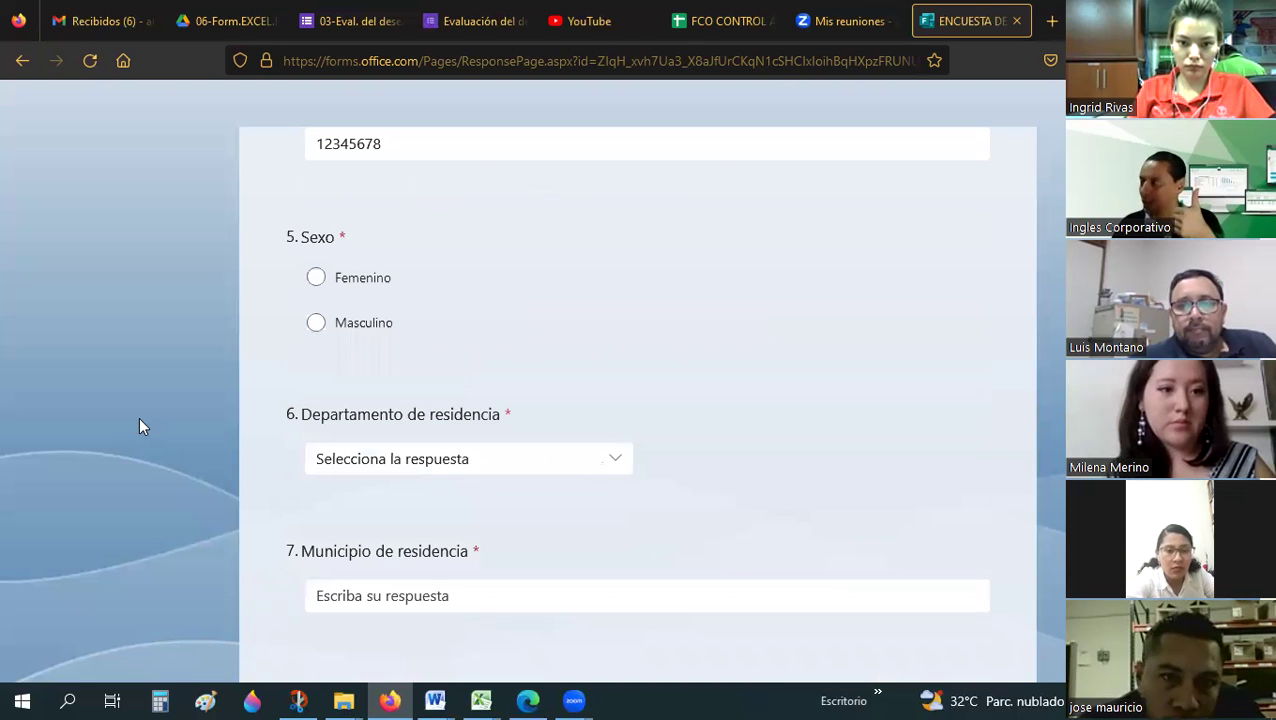
scroll(139, 427, up, 1)
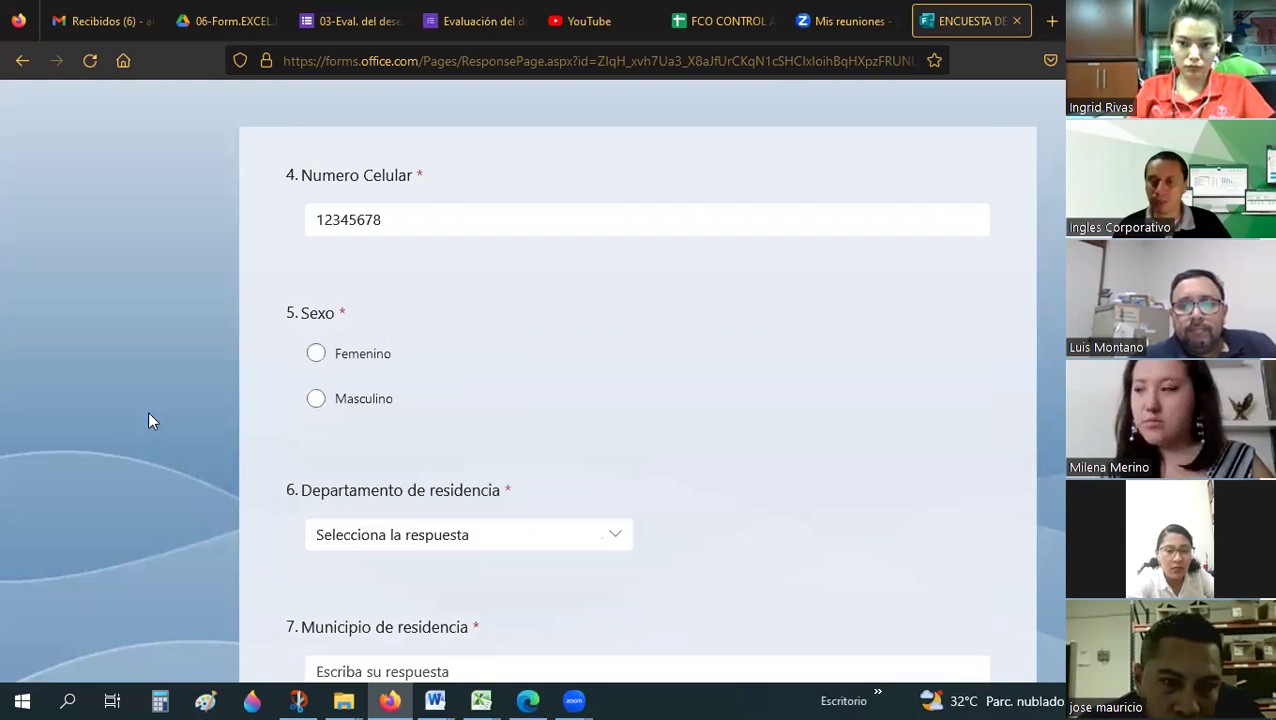
scroll(148, 418, up, 4)
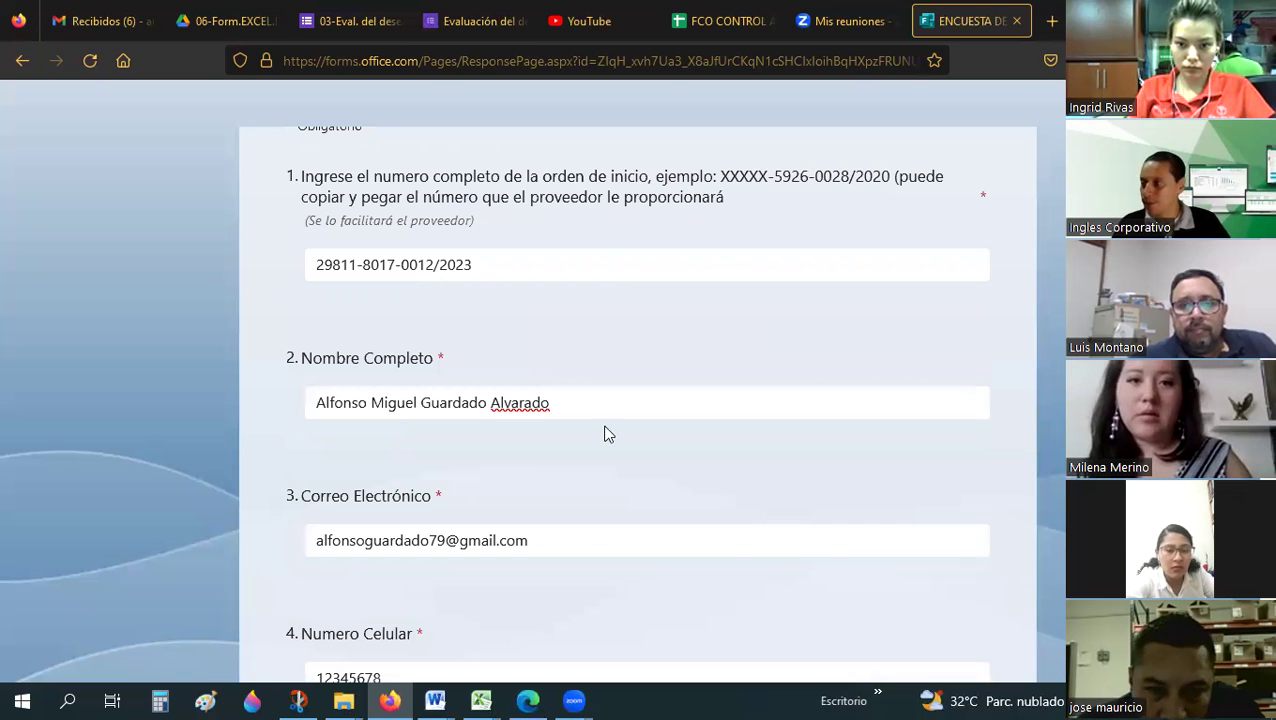
click(430, 260)
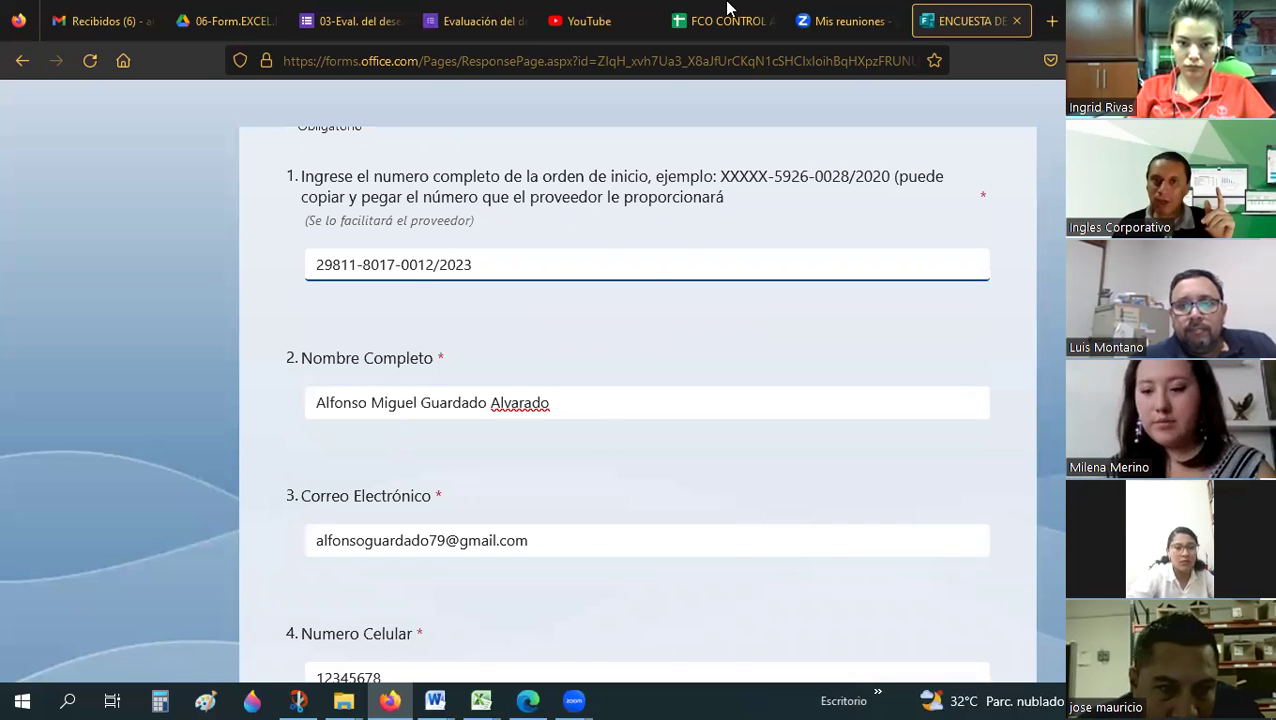
click(728, 8)
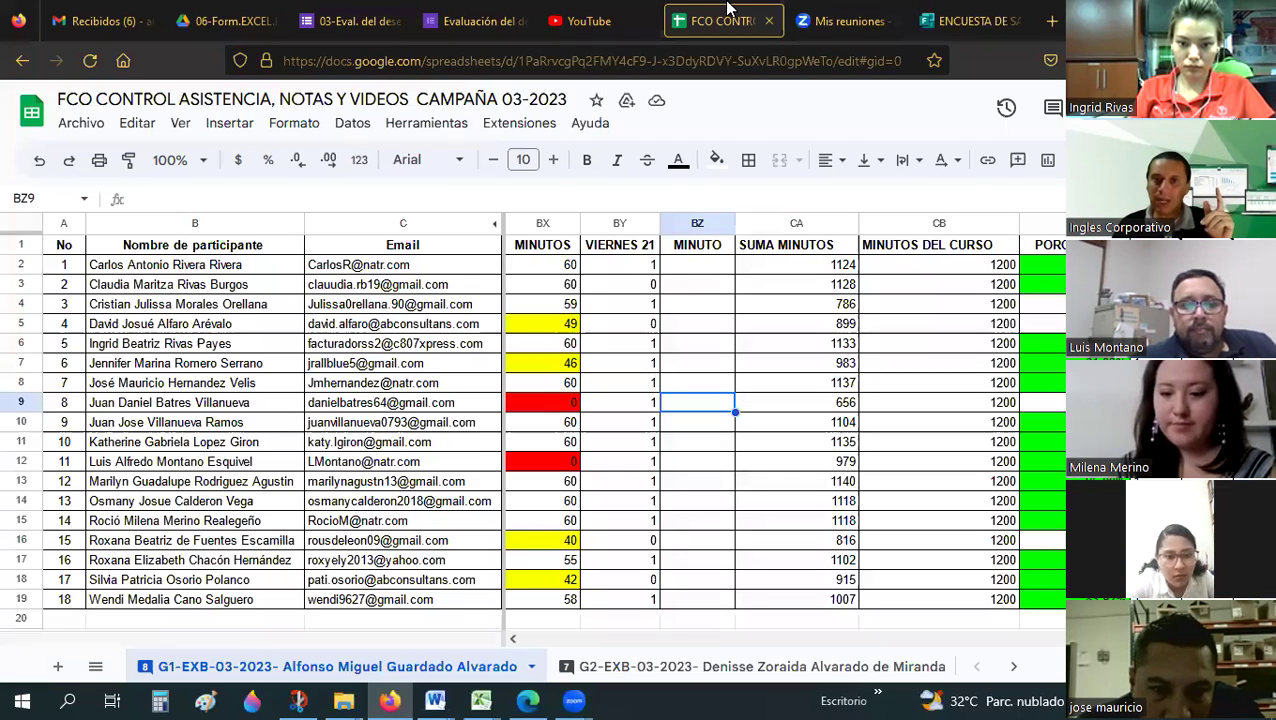
Step: Open the Excel Básico evaluation form and scroll through its prefill view
click(350, 20)
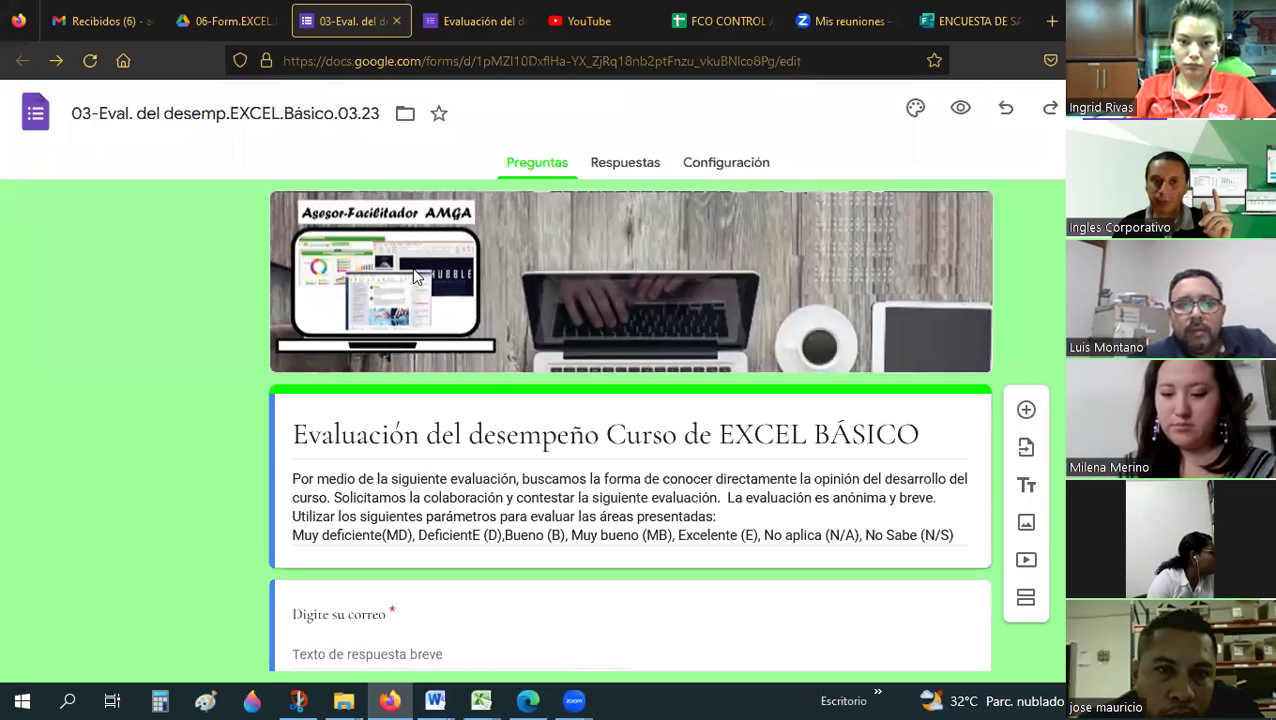
scroll(414, 268, down, 2)
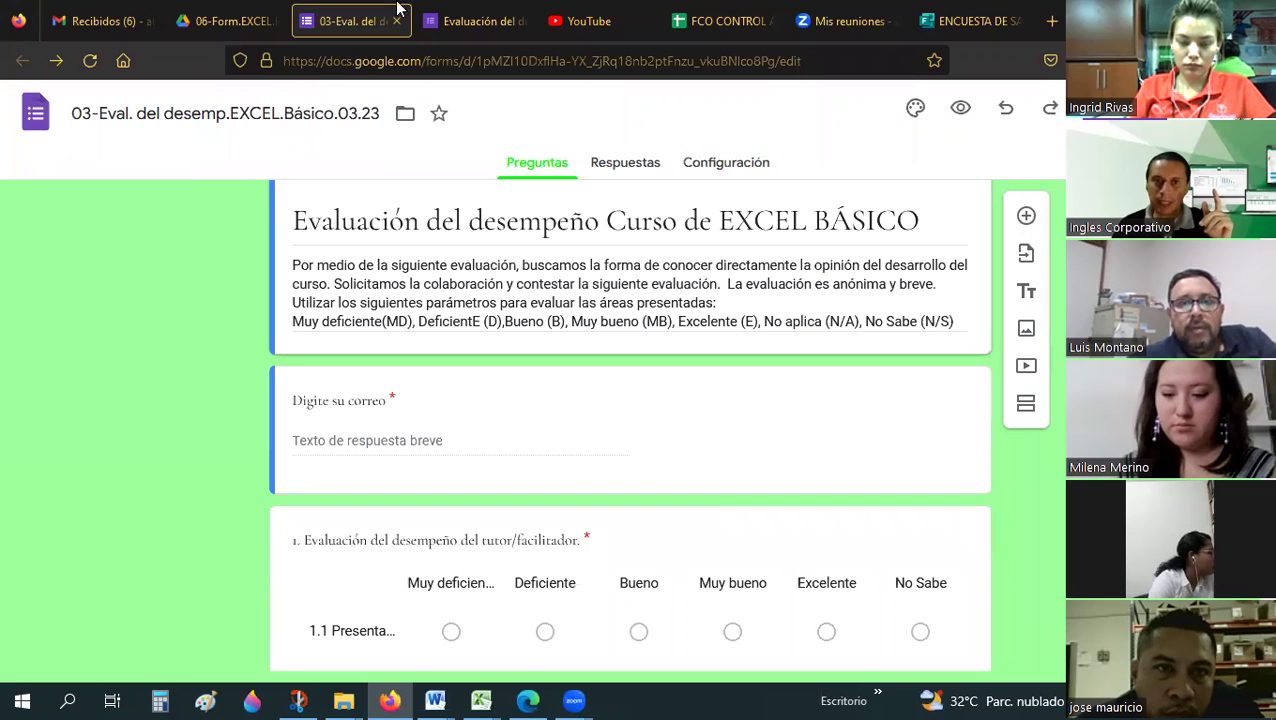
click(462, 8)
scroll(425, 346, up, 4)
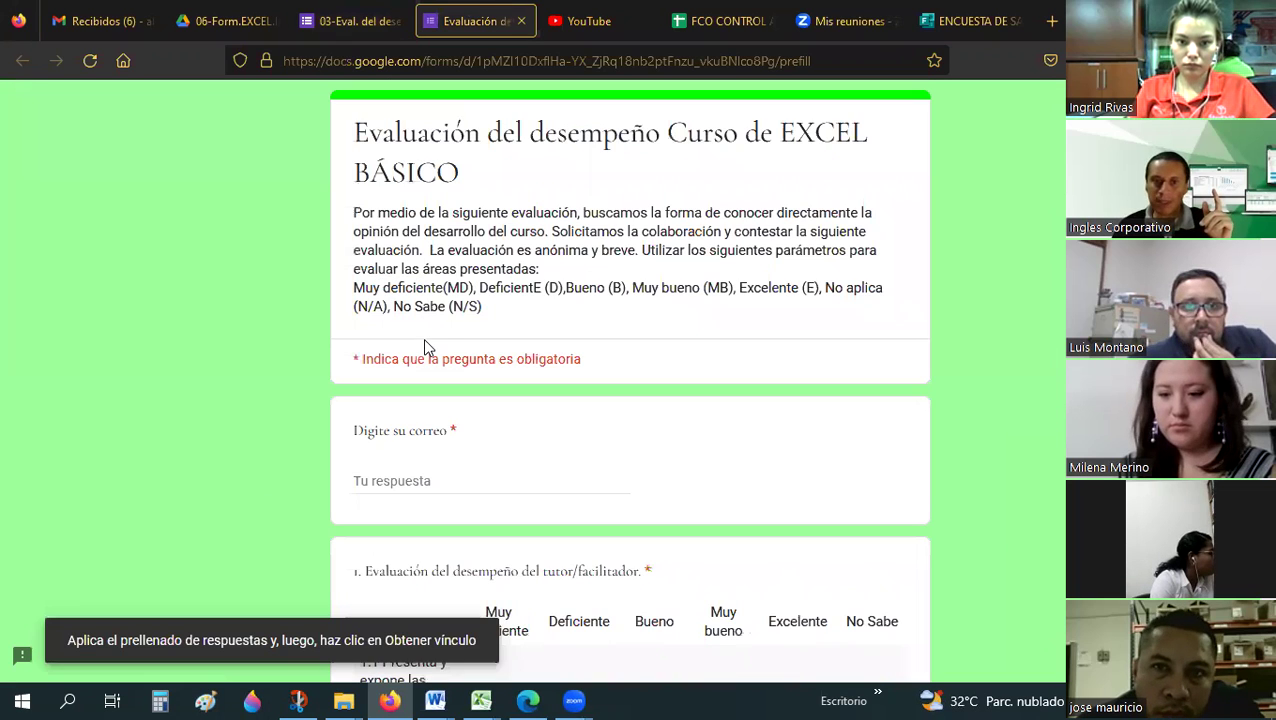
scroll(426, 340, up, 2)
scroll(425, 346, down, 6)
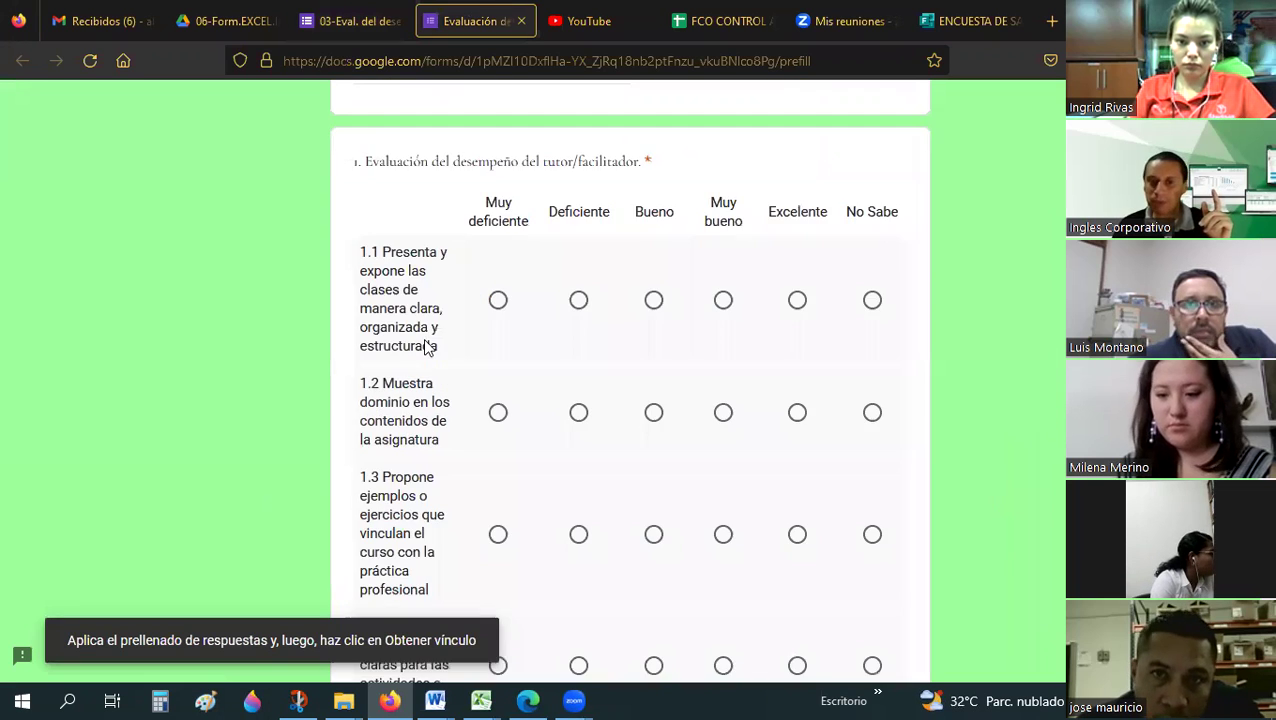
scroll(425, 346, down, 3)
scroll(425, 346, down, 4)
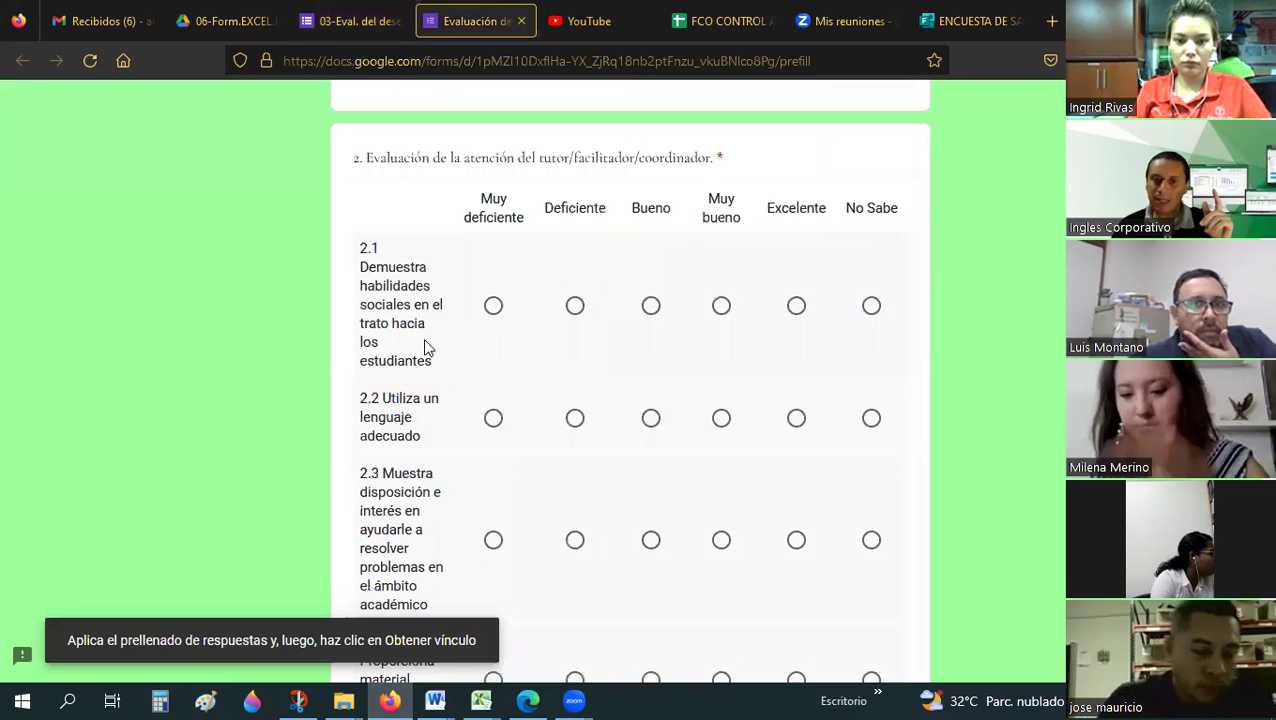
scroll(425, 346, down, 4)
scroll(424, 346, down, 4)
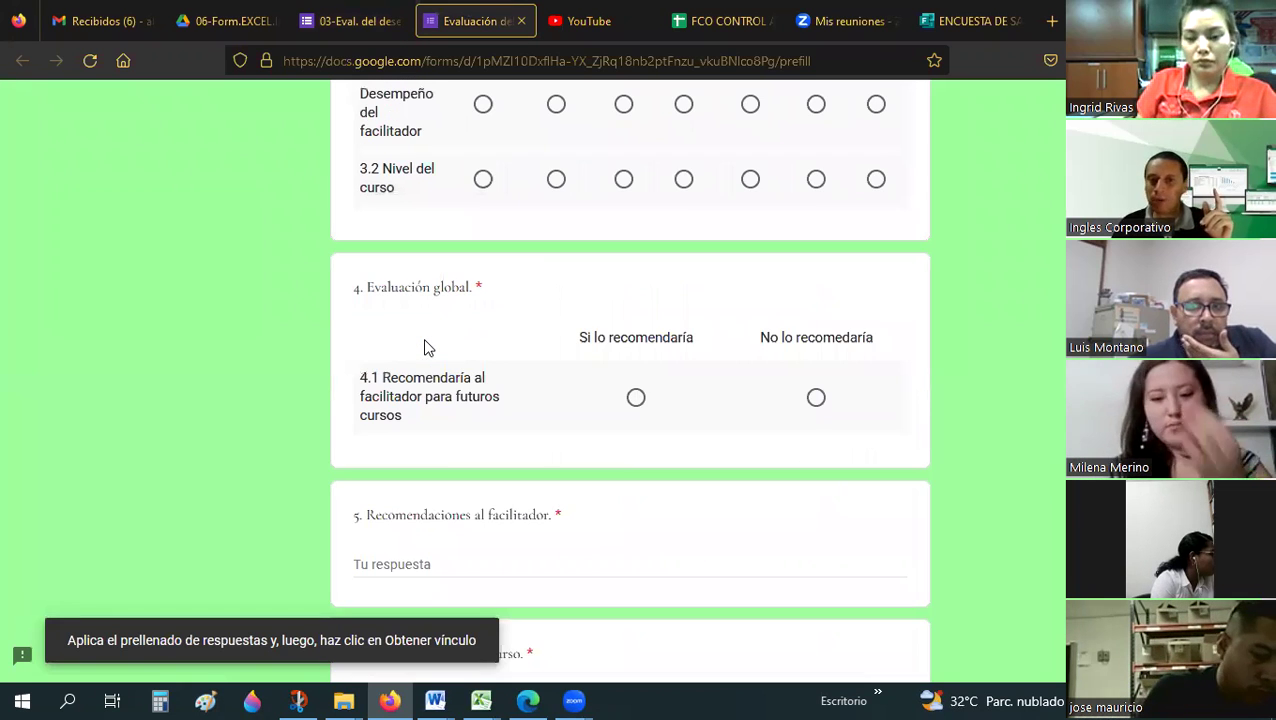
scroll(424, 346, down, 3)
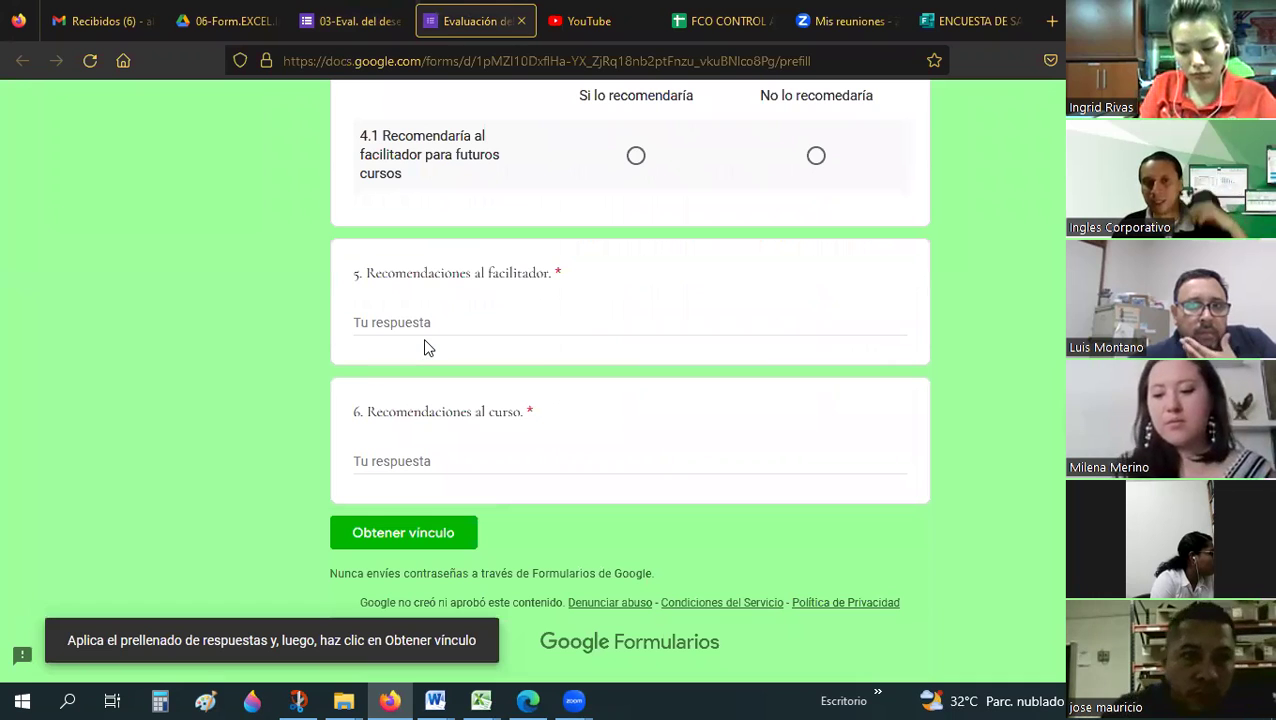
Step: Check the facilitator and course recommendation answer fields, then return to the satisfaction survey
scroll(424, 346, up, 3)
scroll(424, 347, down, 2)
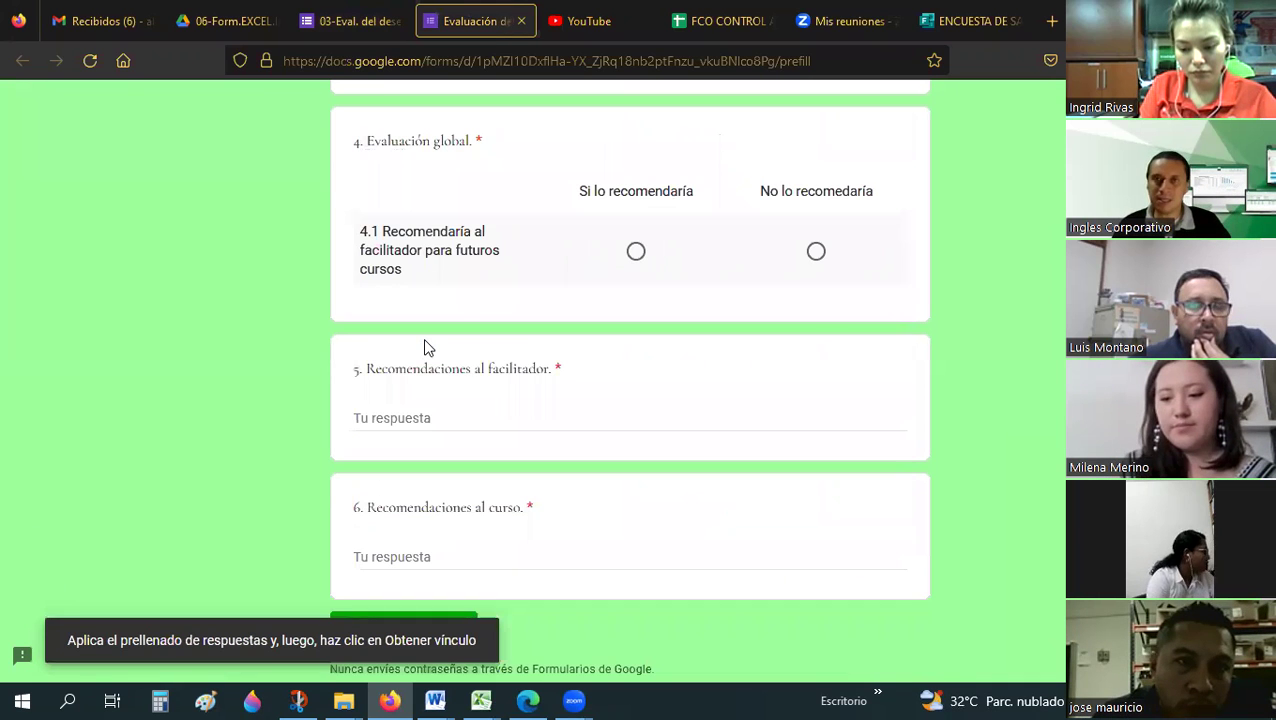
click(392, 418)
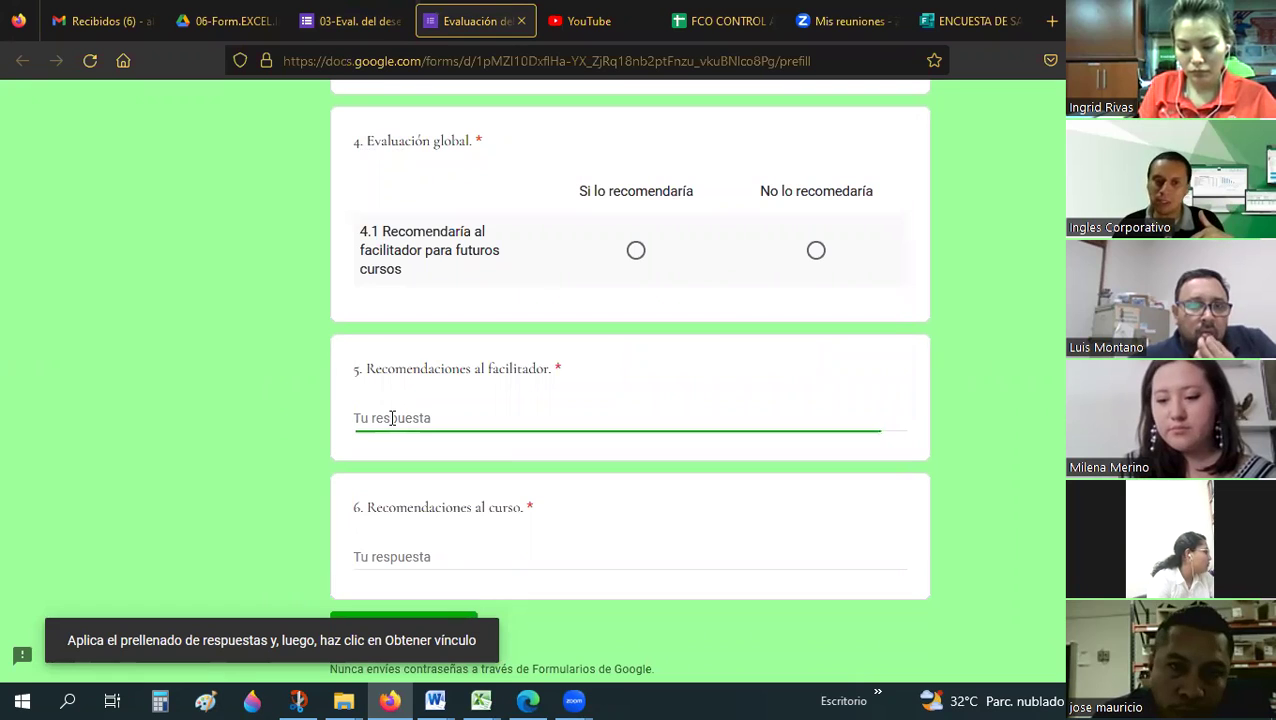
click(420, 560)
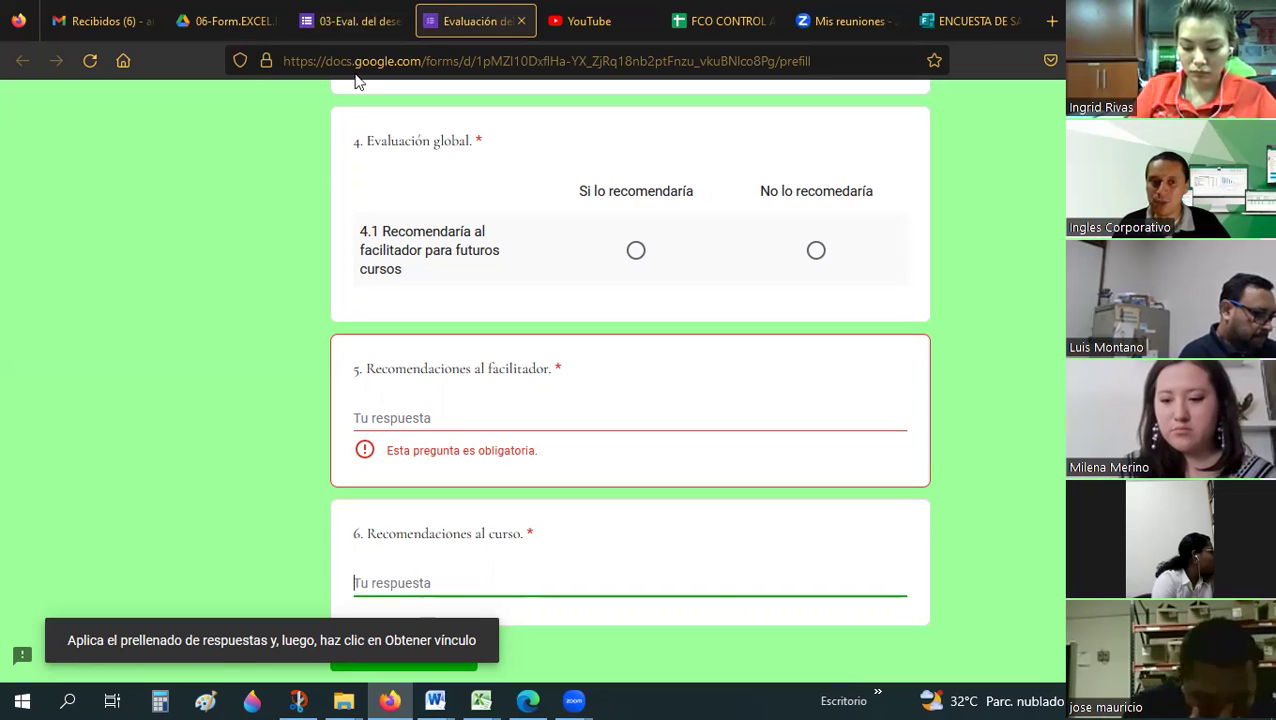
click(940, 16)
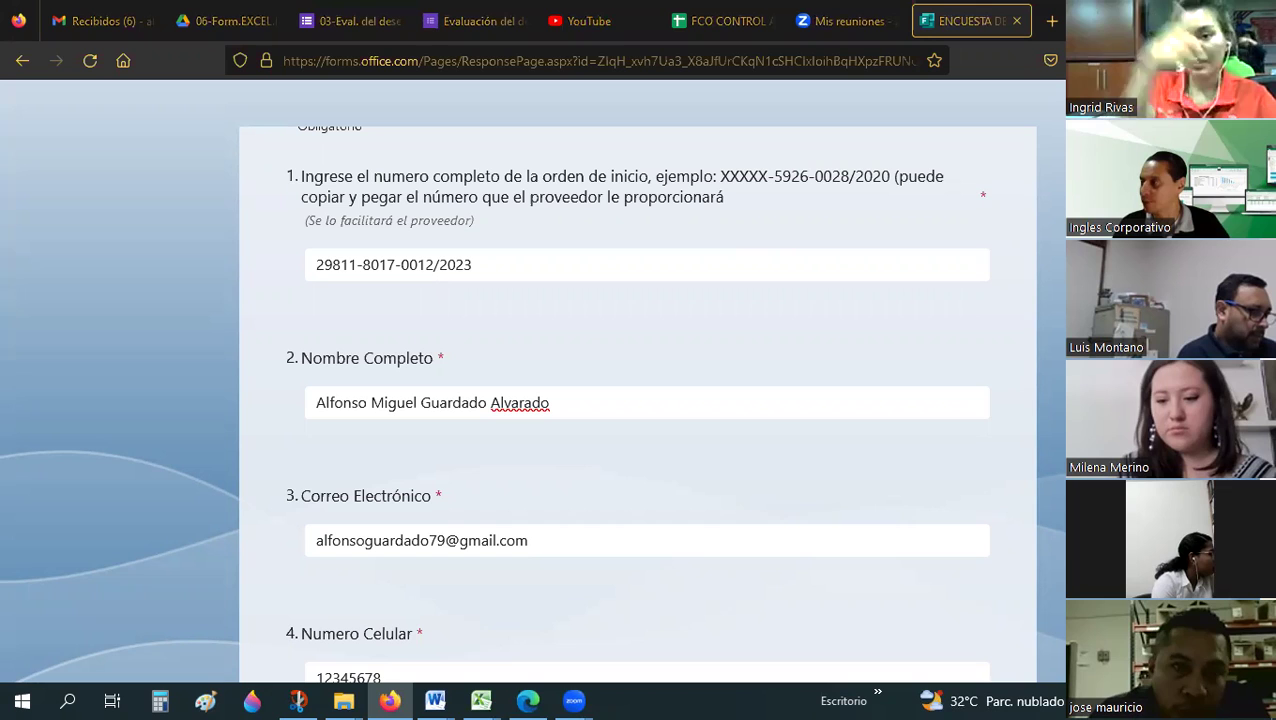
Step: Scroll the survey from the full name answer down to the course date questions 12–14
click(428, 398)
click(197, 355)
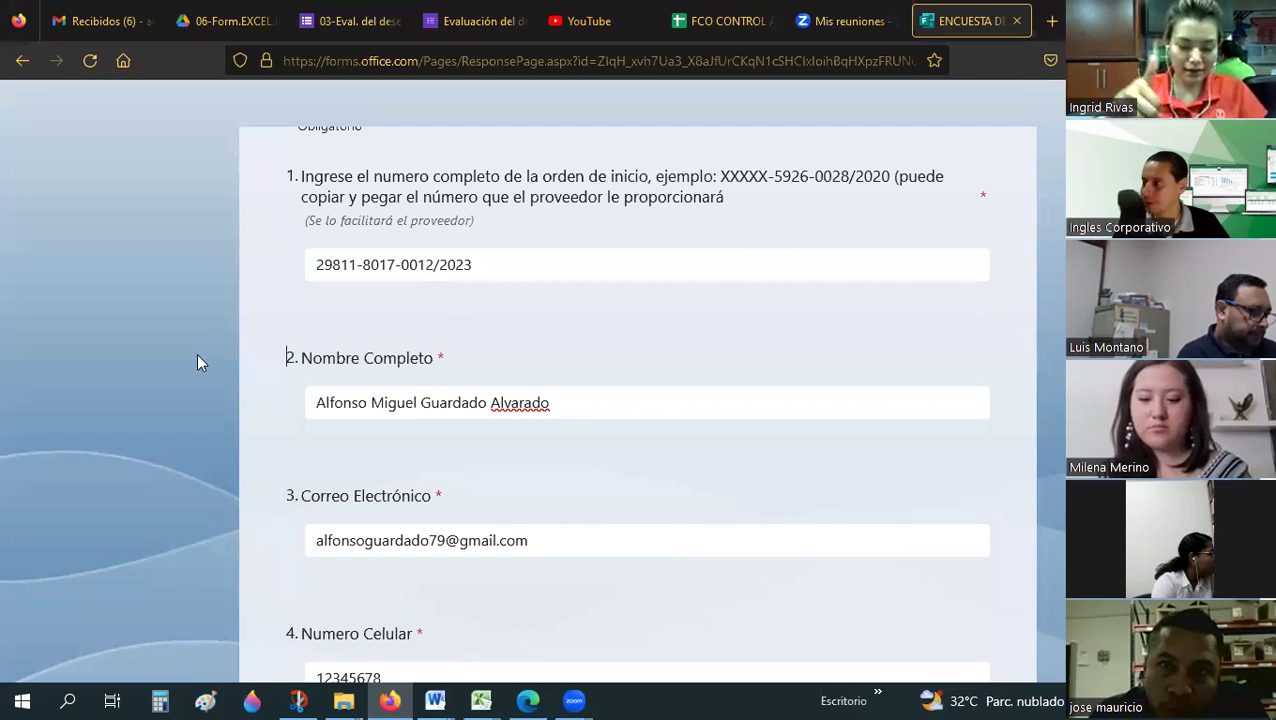
scroll(197, 355, down, 2)
scroll(197, 355, down, 4)
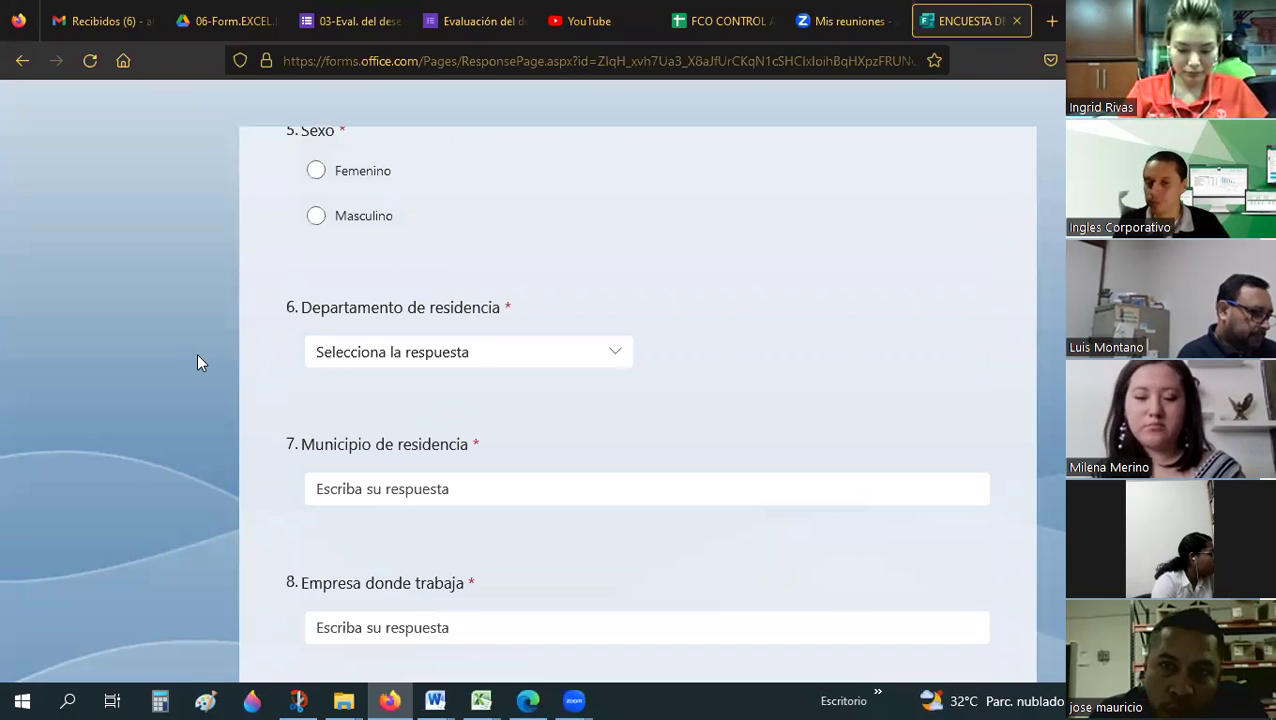
scroll(196, 353, down, 4)
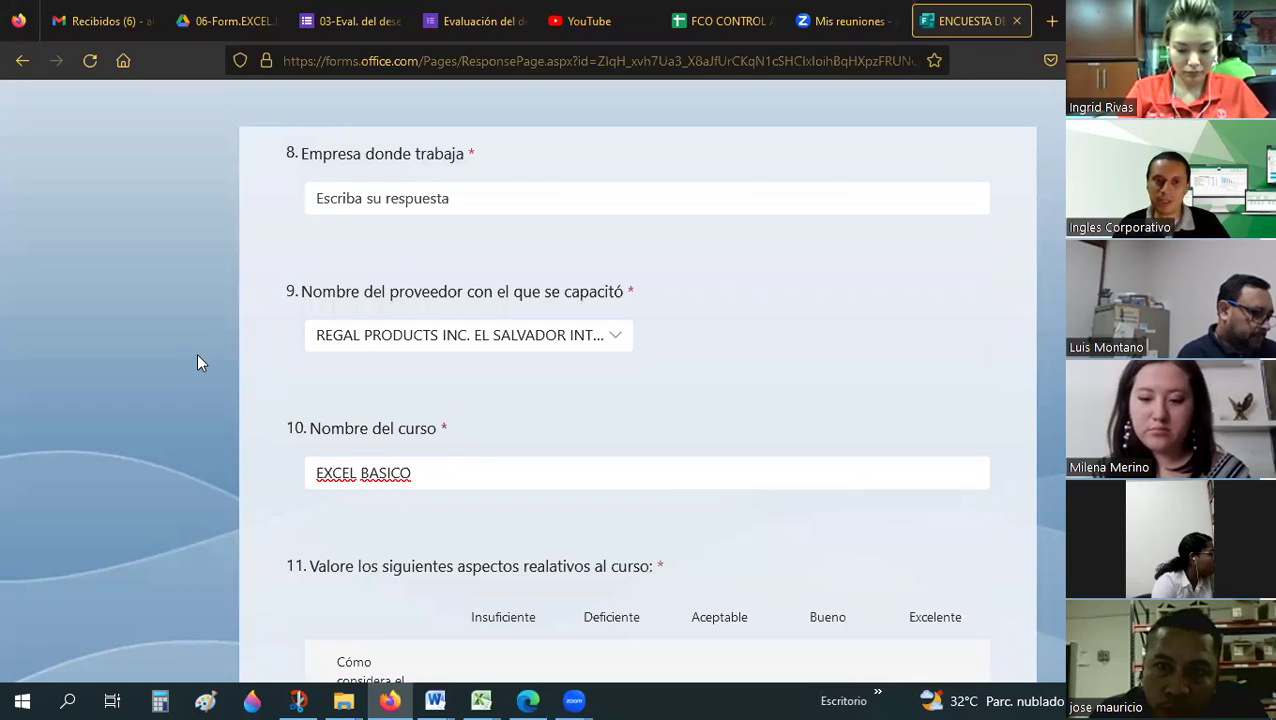
scroll(196, 353, down, 6)
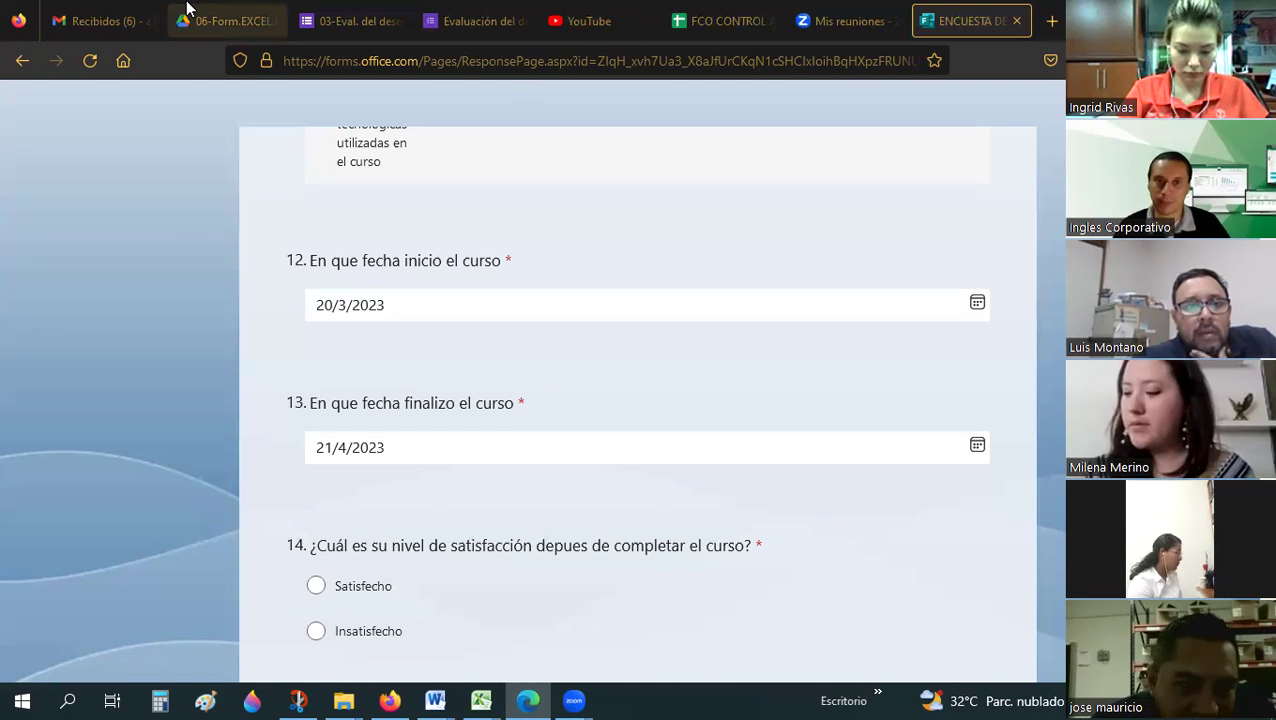
Step: Pass through the Drive and Zoom tabs to reach the FCO CONTROL attendance spreadsheet
click(188, 10)
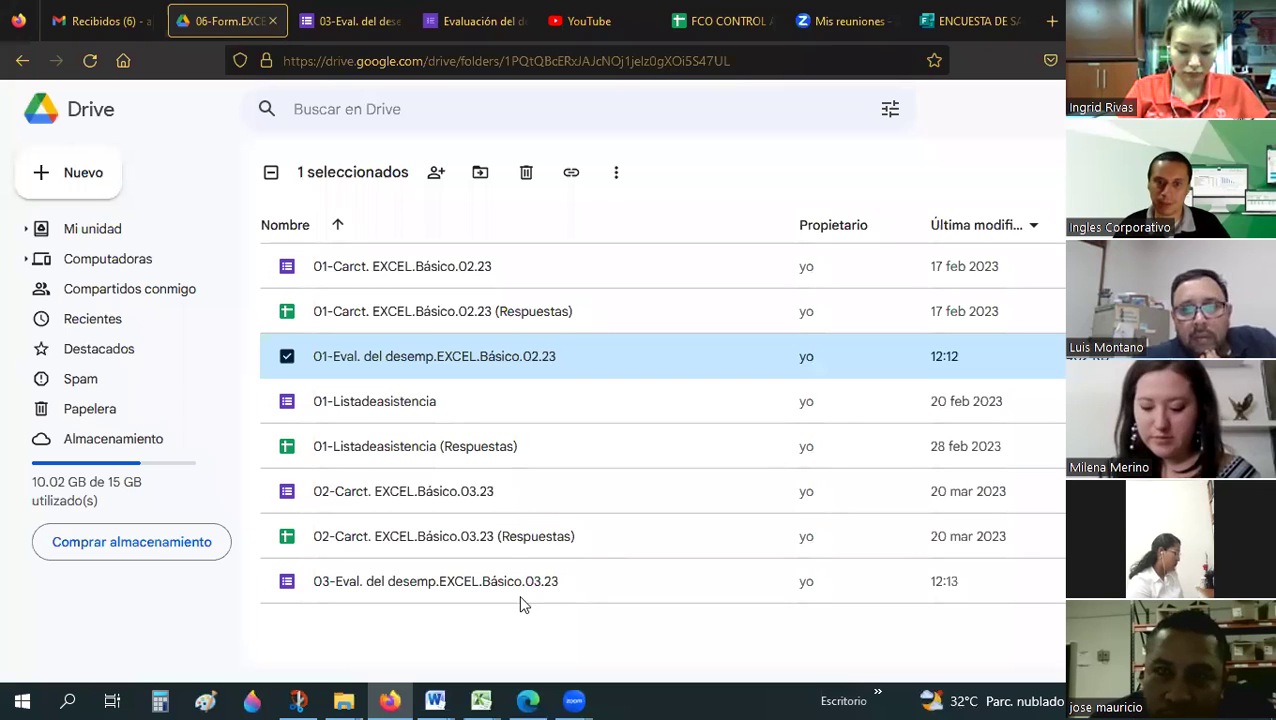
click(889, 10)
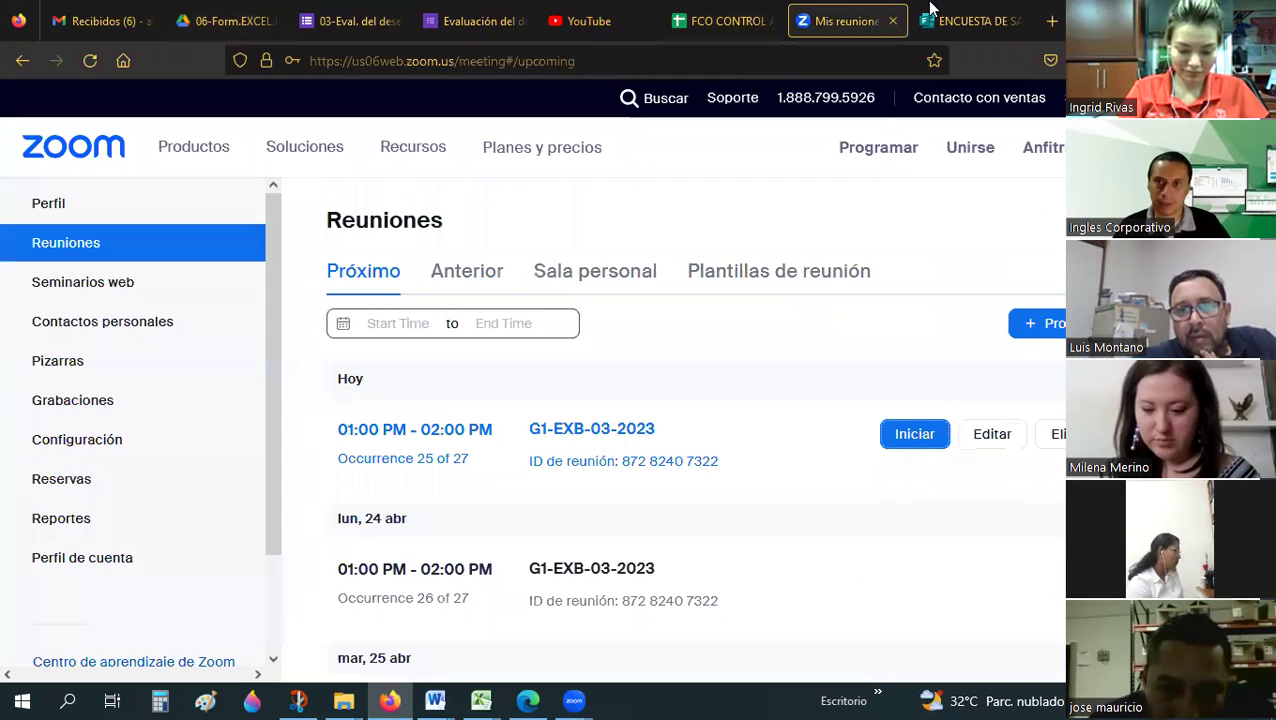
key(ctrl+Tab)
key(ctrl+shift+Tab)
key(ctrl+shift+Tab)
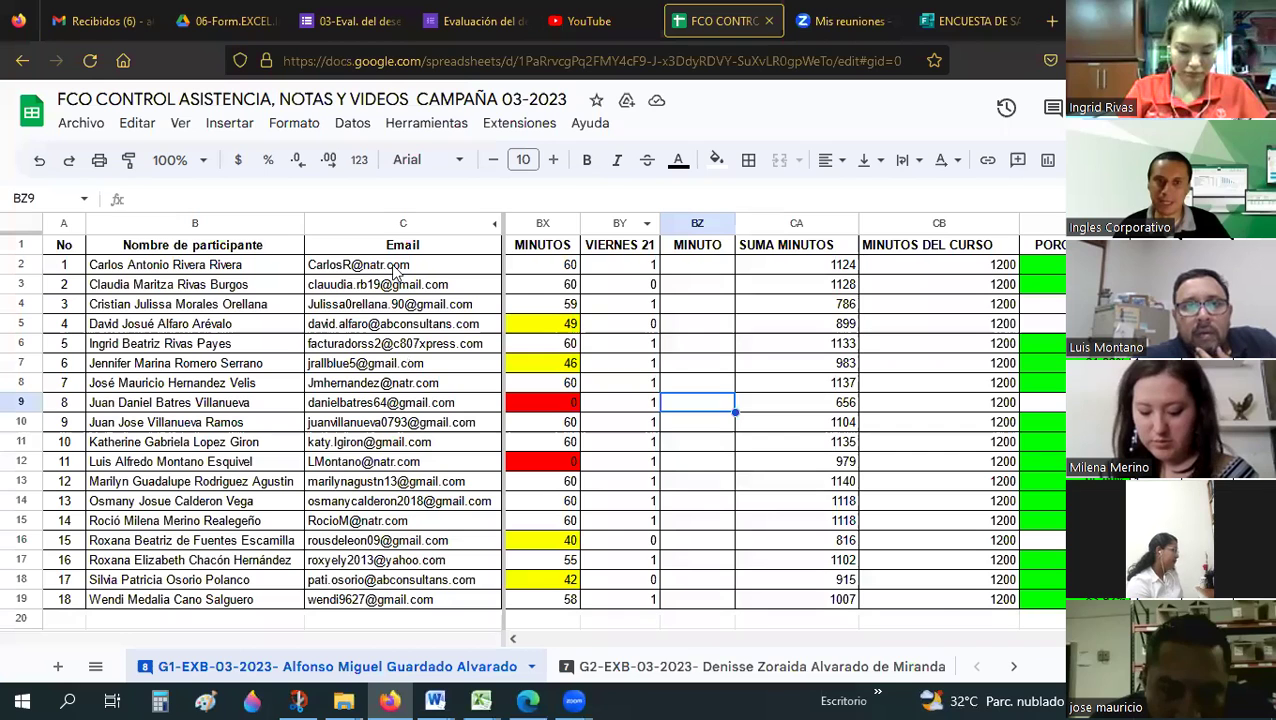
Step: Select all participants' email addresses in C2:C19 of the attendance sheet
click(395, 266)
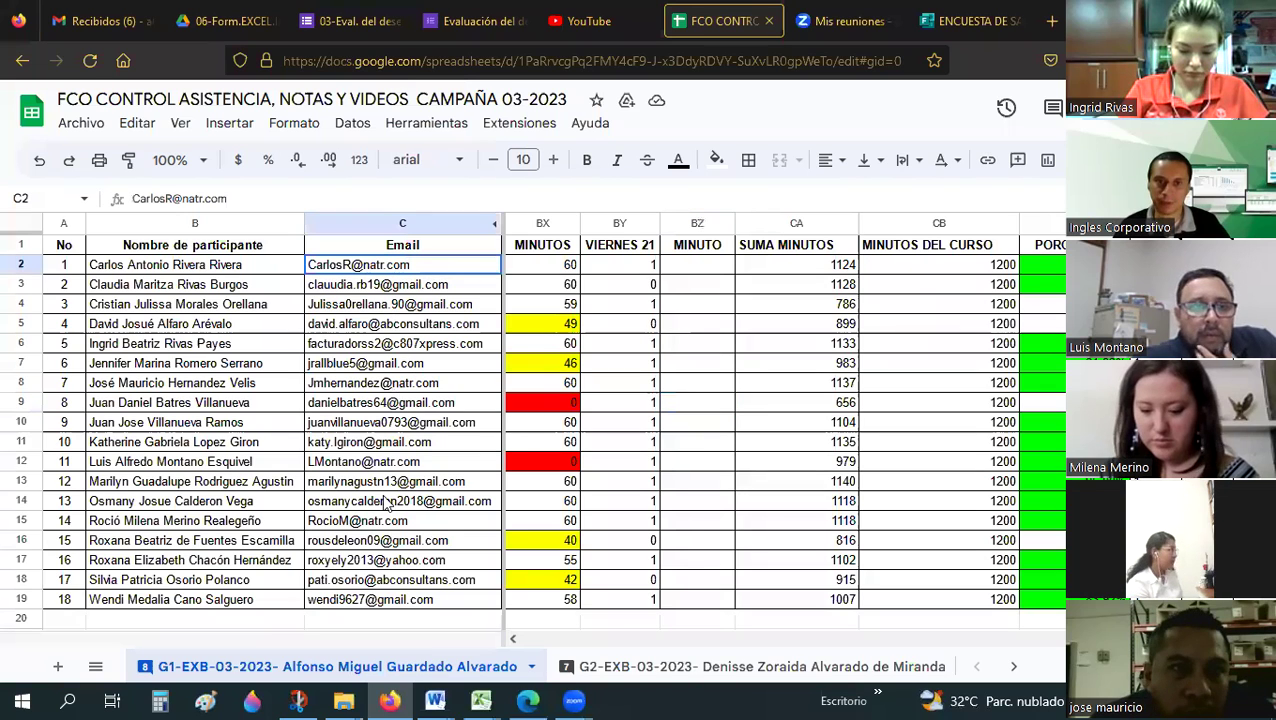
shift+click(376, 604)
shift+click(381, 597)
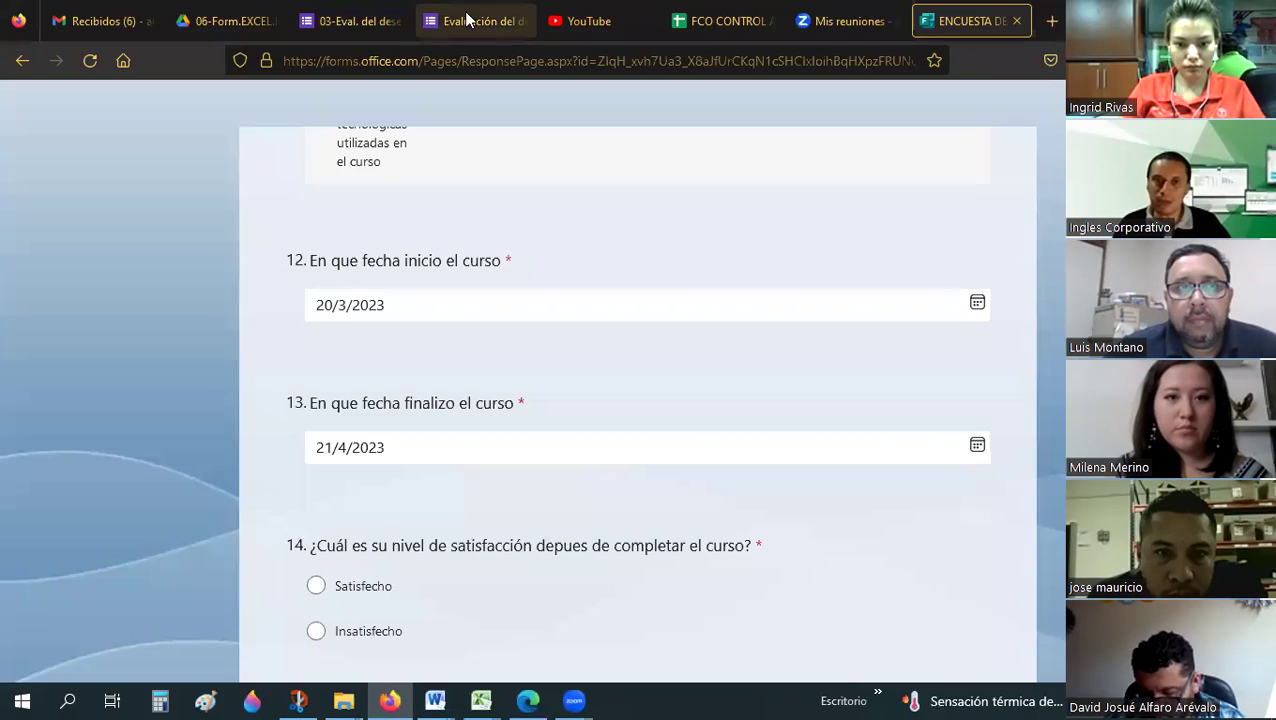
Step: Switch back to the form tab and scroll down toward the course date questions
click(450, 25)
scroll(582, 352, down, 5)
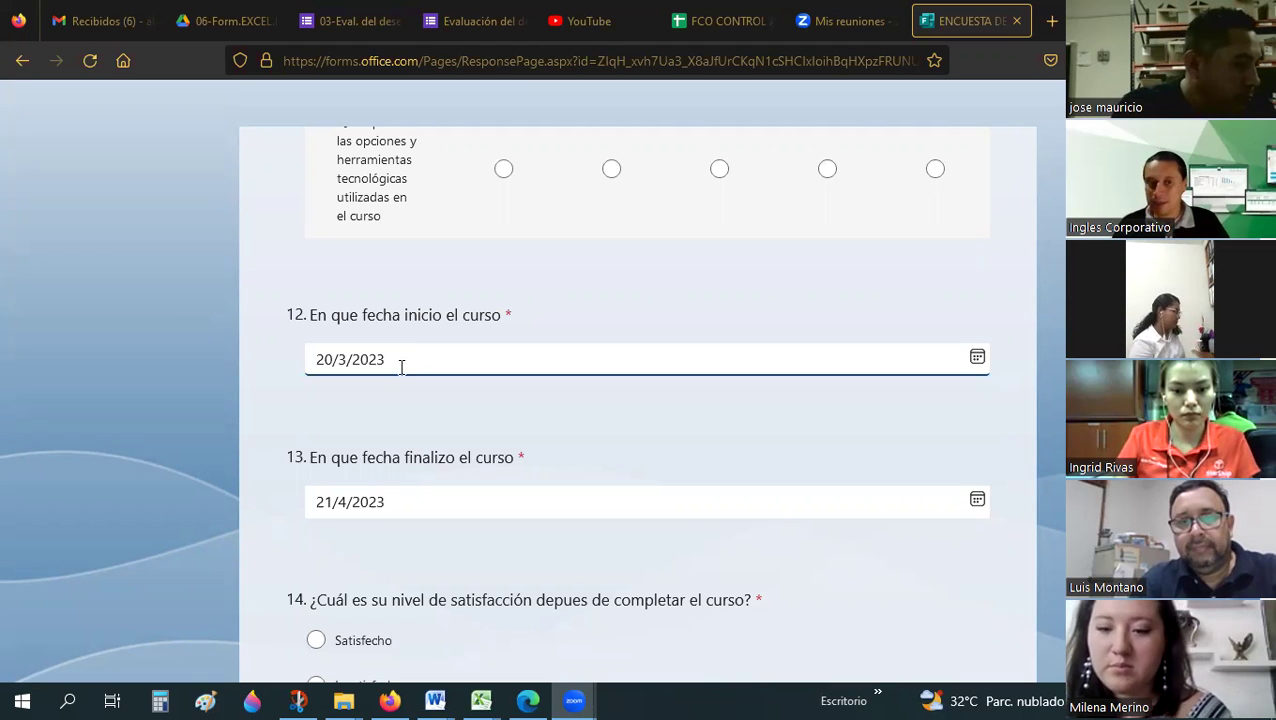
click(978, 360)
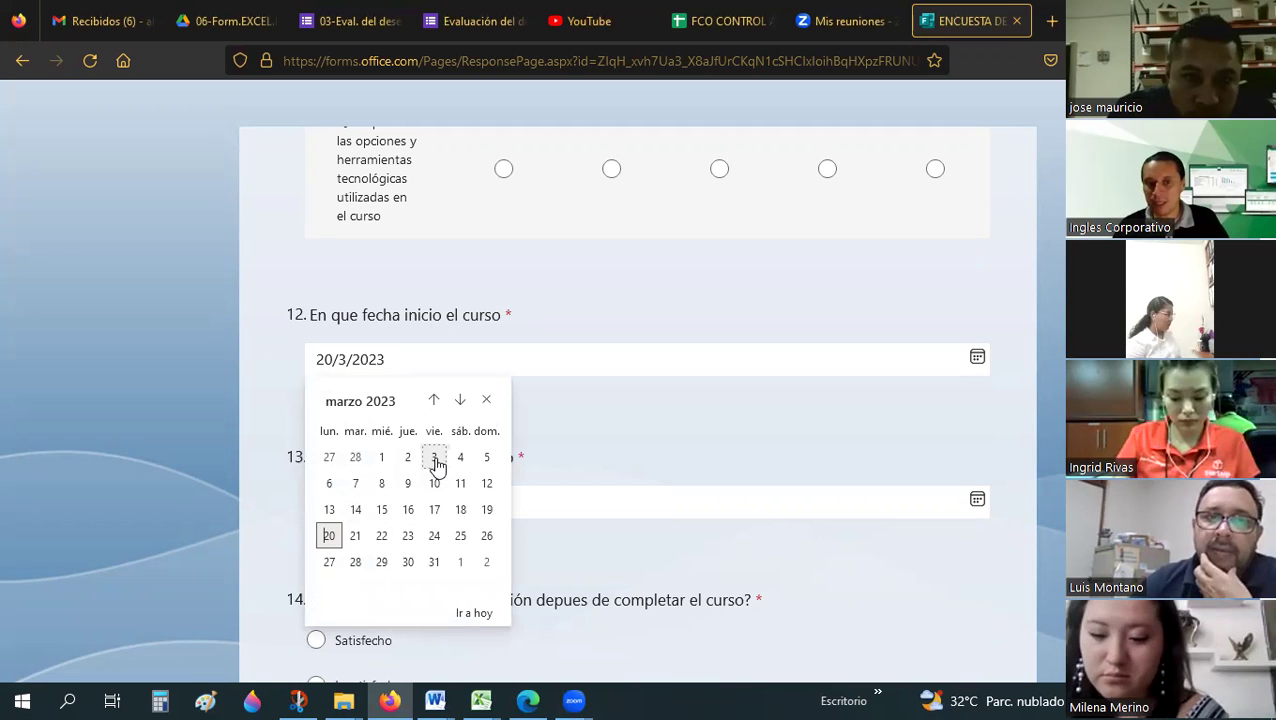
click(330, 532)
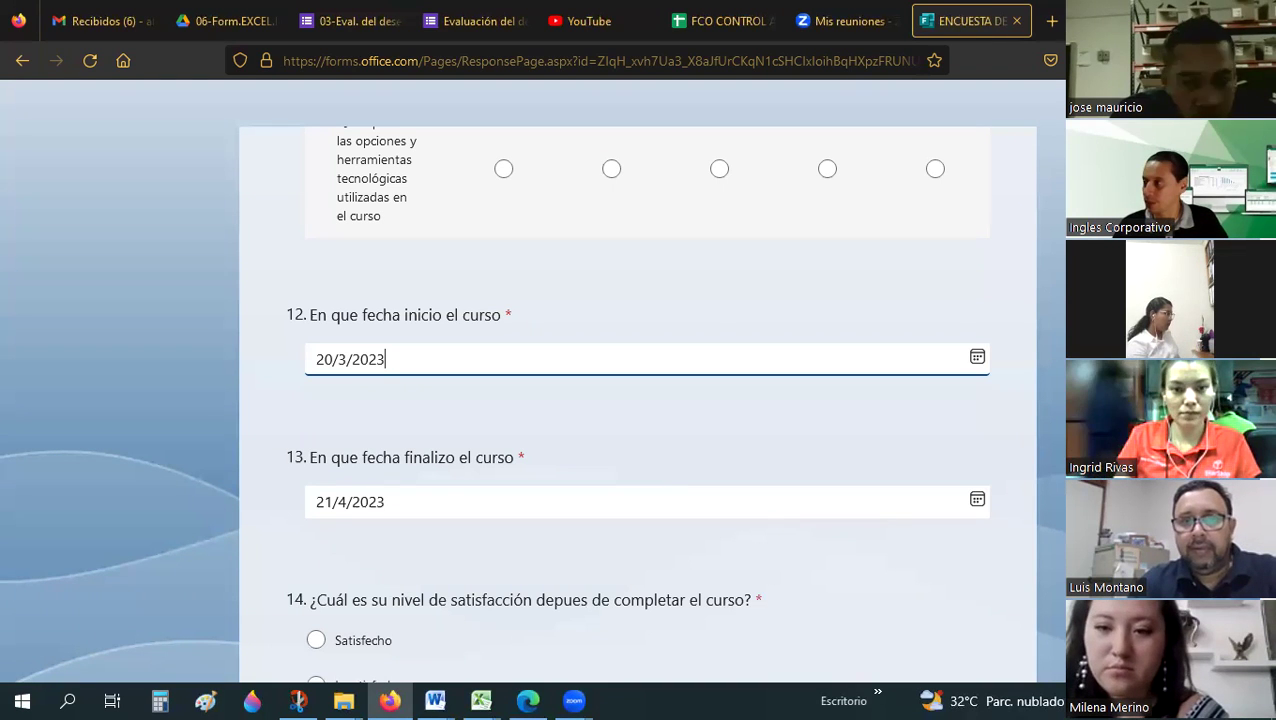
key(Tab)
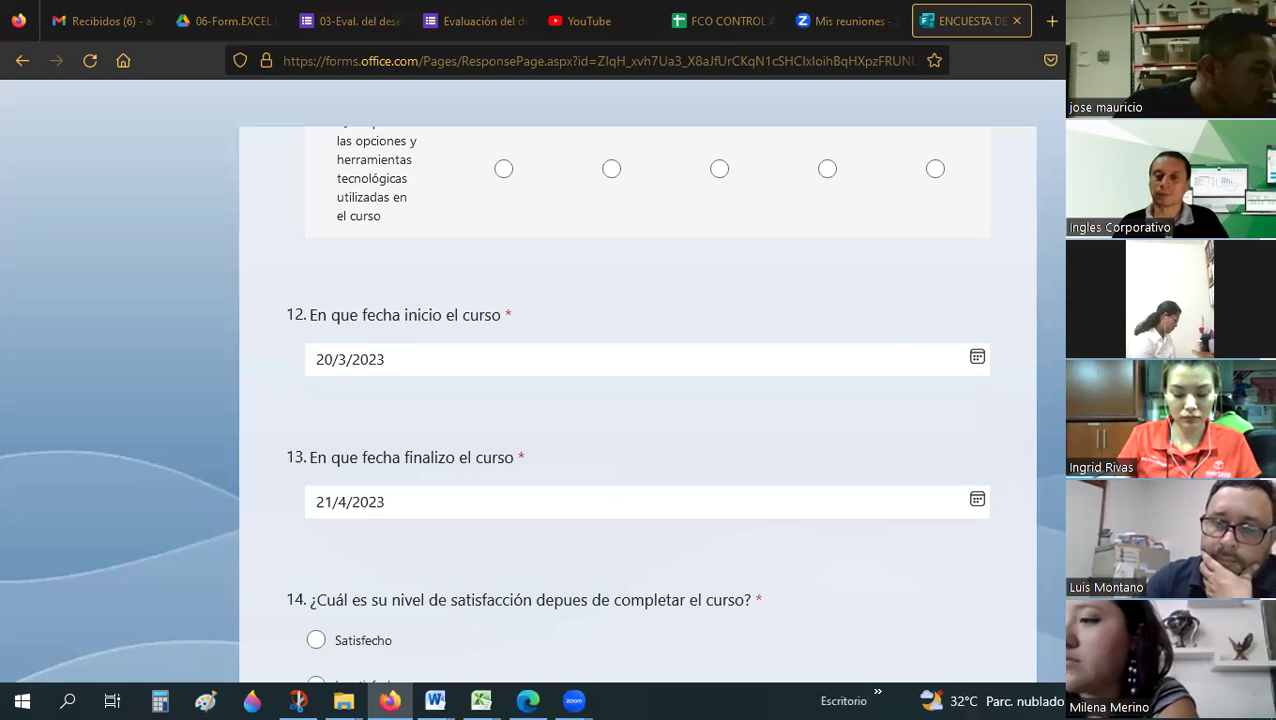
scroll(638, 400, up, 5)
scroll(638, 400, up, 10)
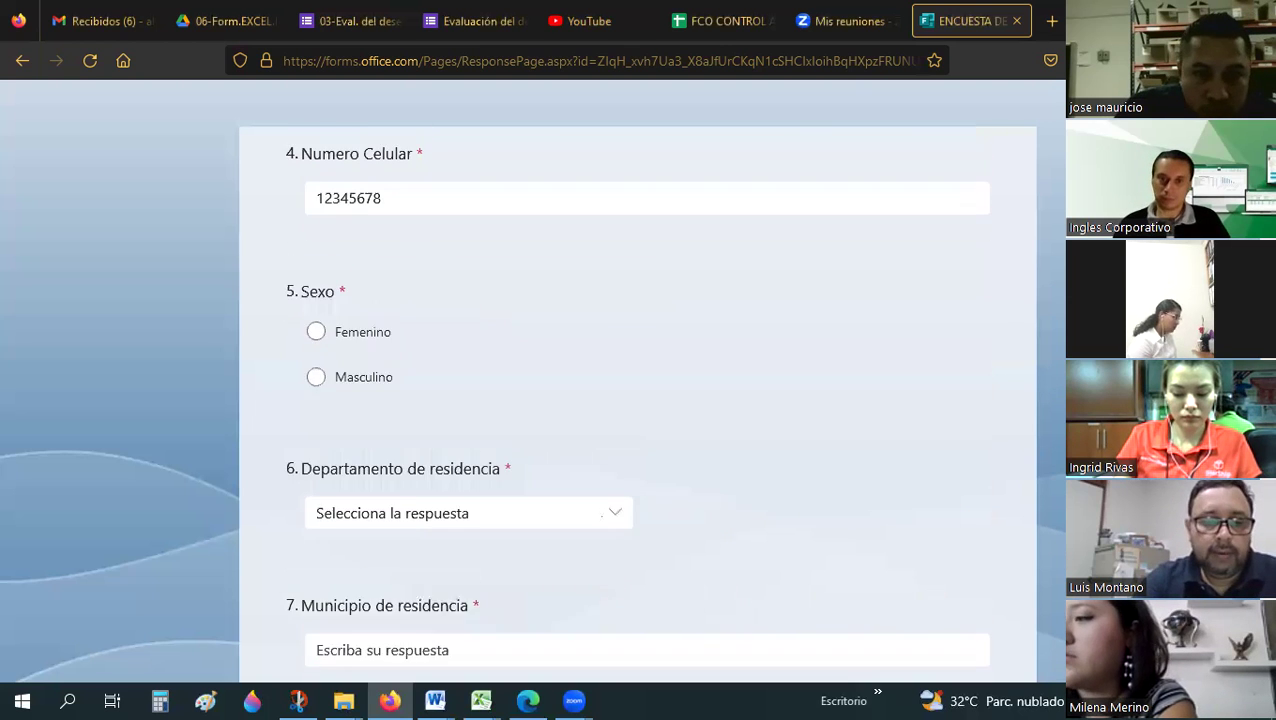
scroll(638, 400, up, 5)
scroll(638, 400, up, 3)
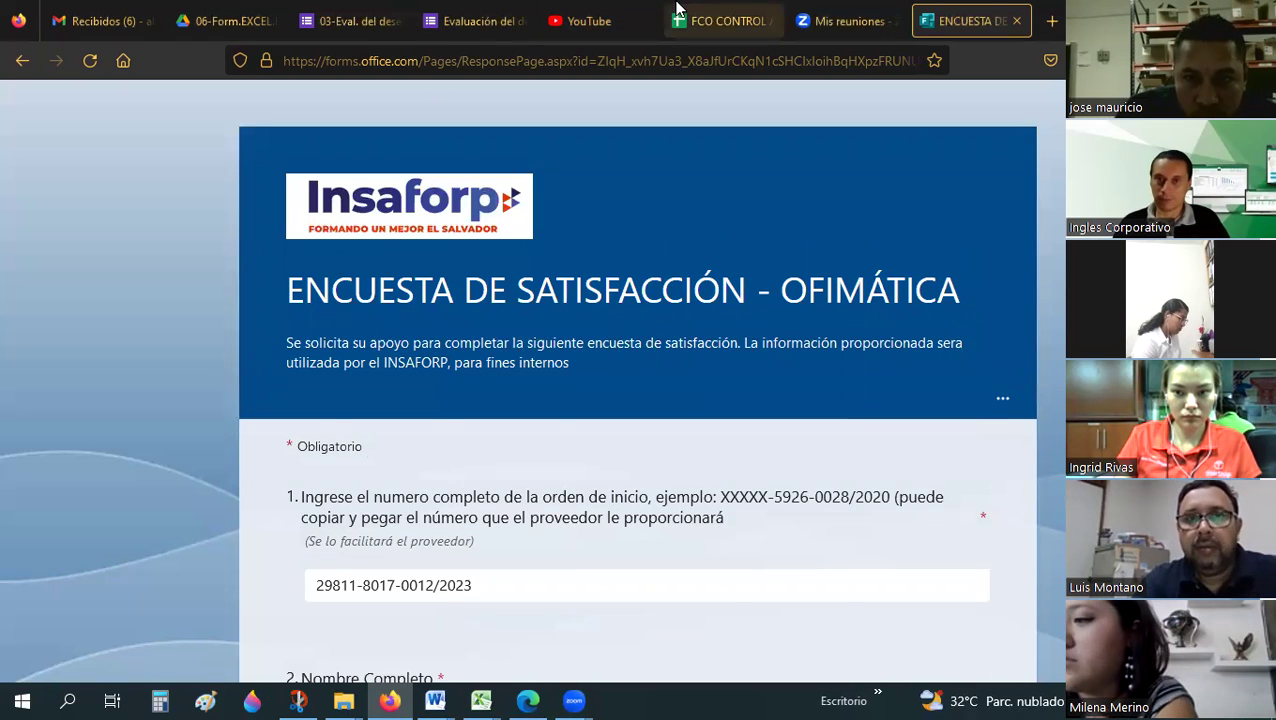
click(720, 21)
click(365, 18)
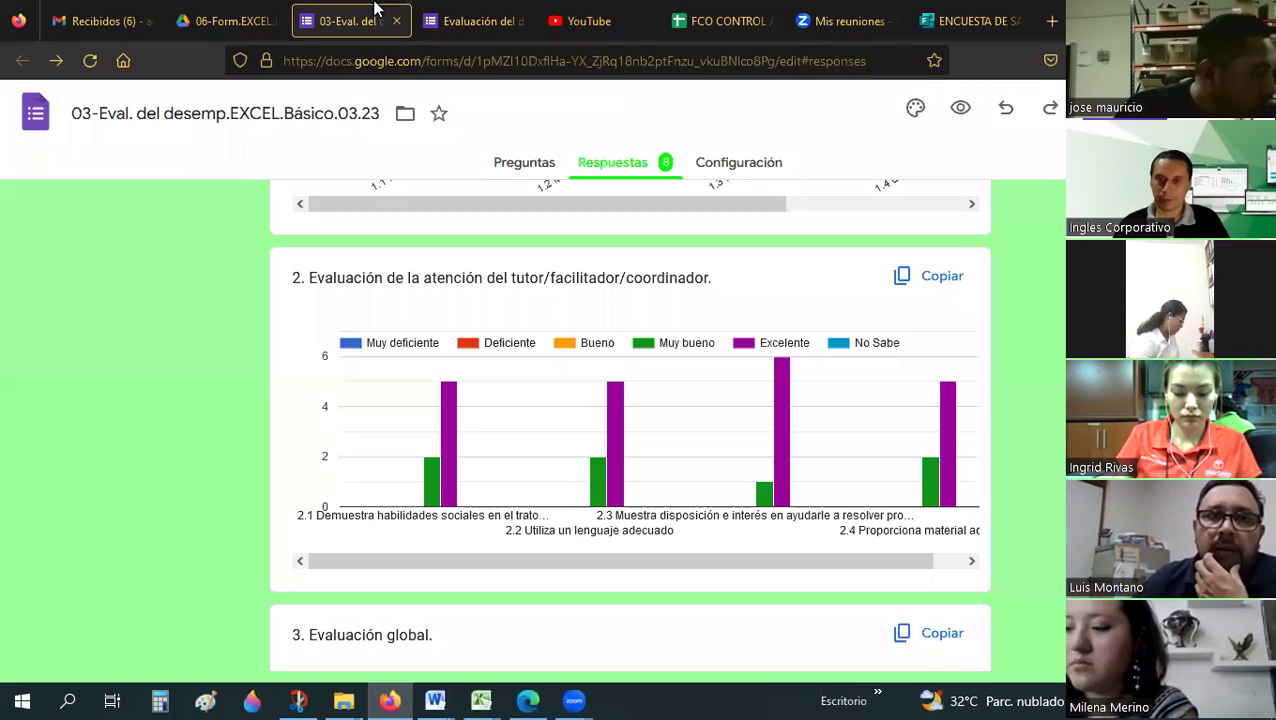
scroll(593, 330, down, 4)
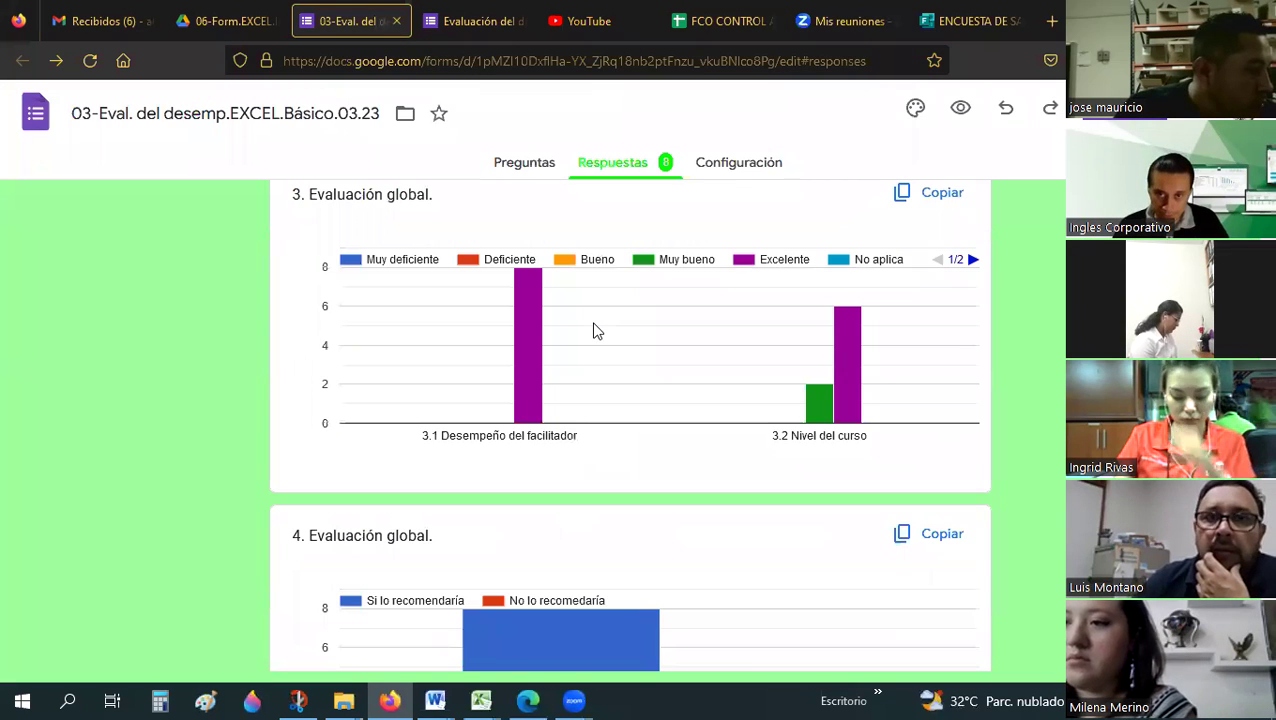
scroll(593, 330, down, 2)
scroll(593, 330, down, 3)
scroll(593, 330, down, 5)
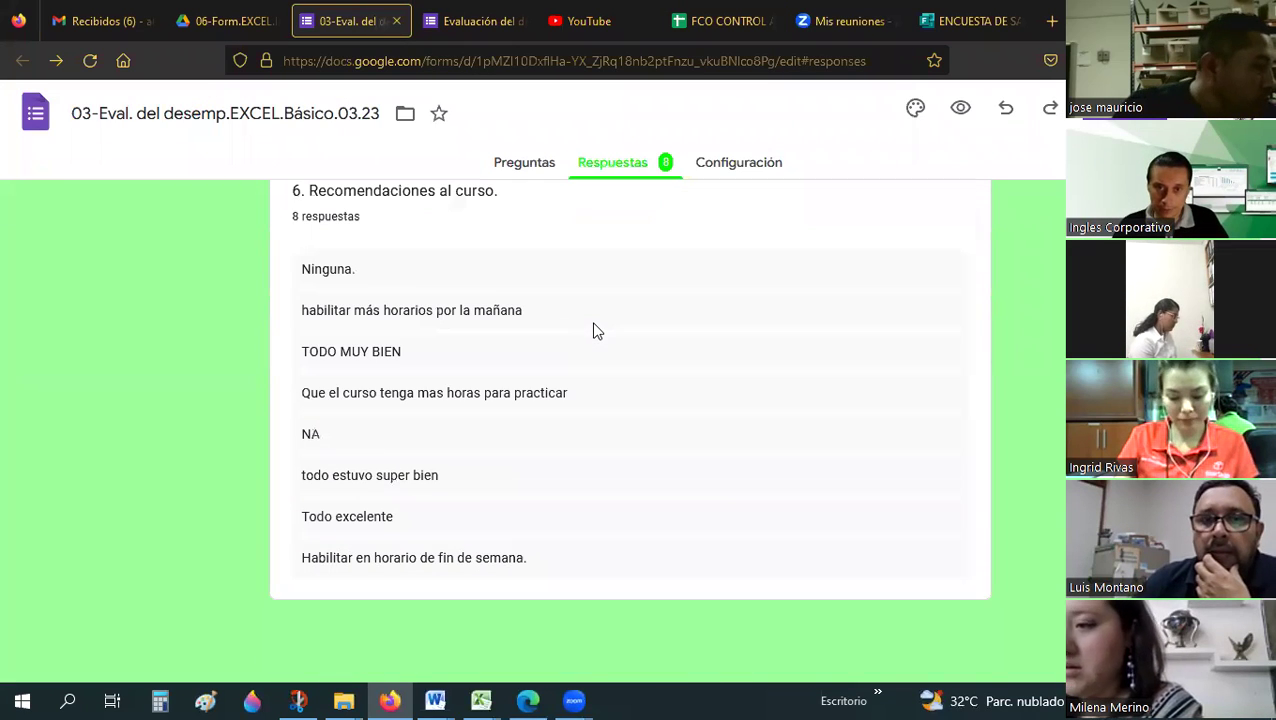
scroll(593, 330, up, 1)
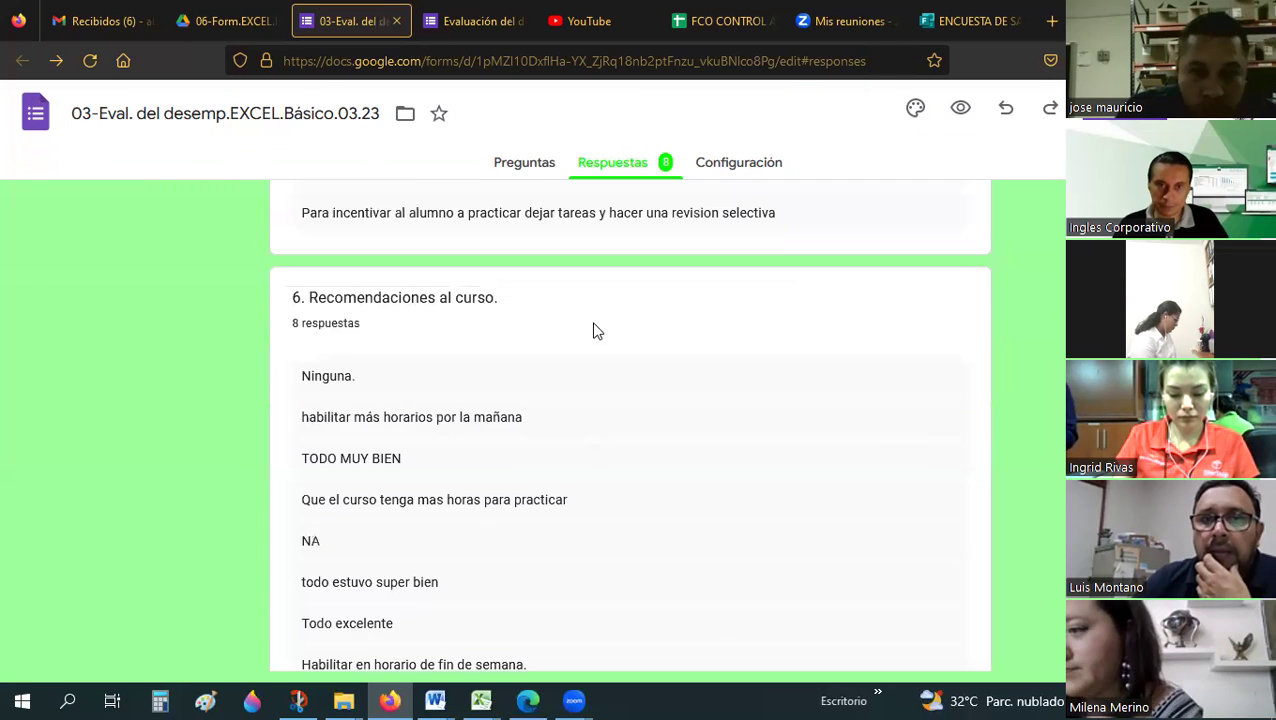
scroll(595, 322, up, 1)
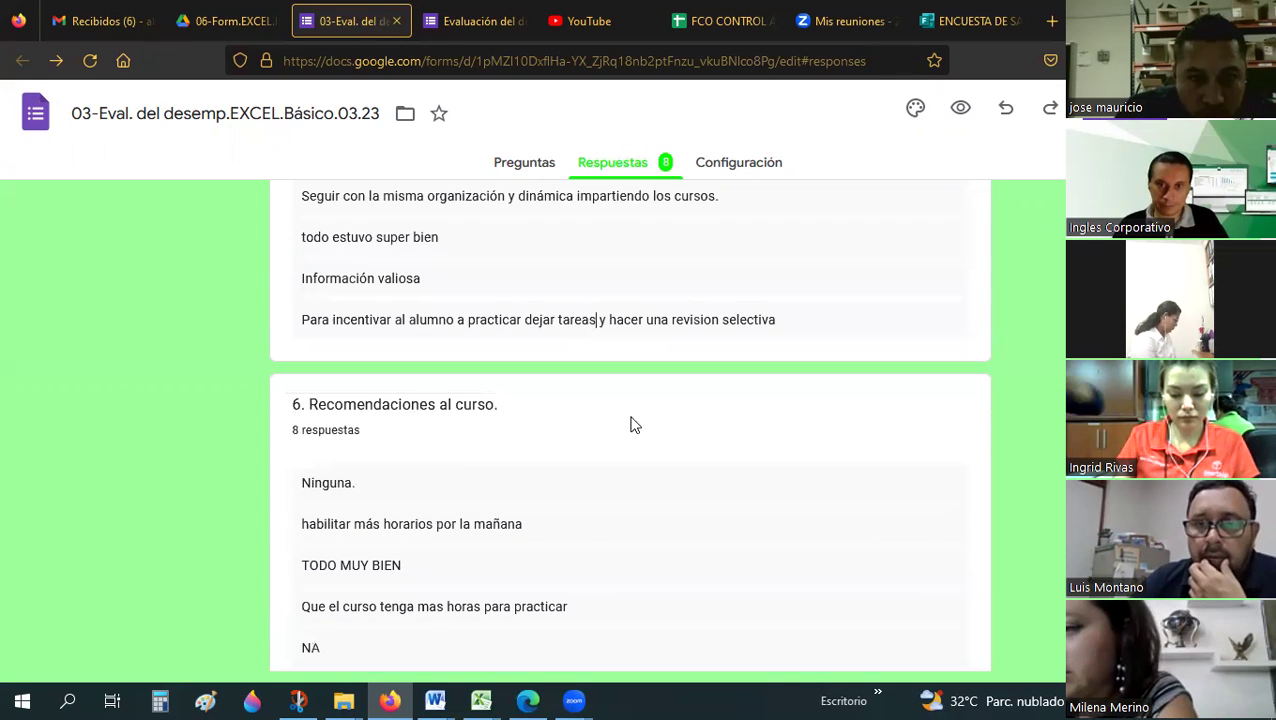
scroll(630, 424, up, 1)
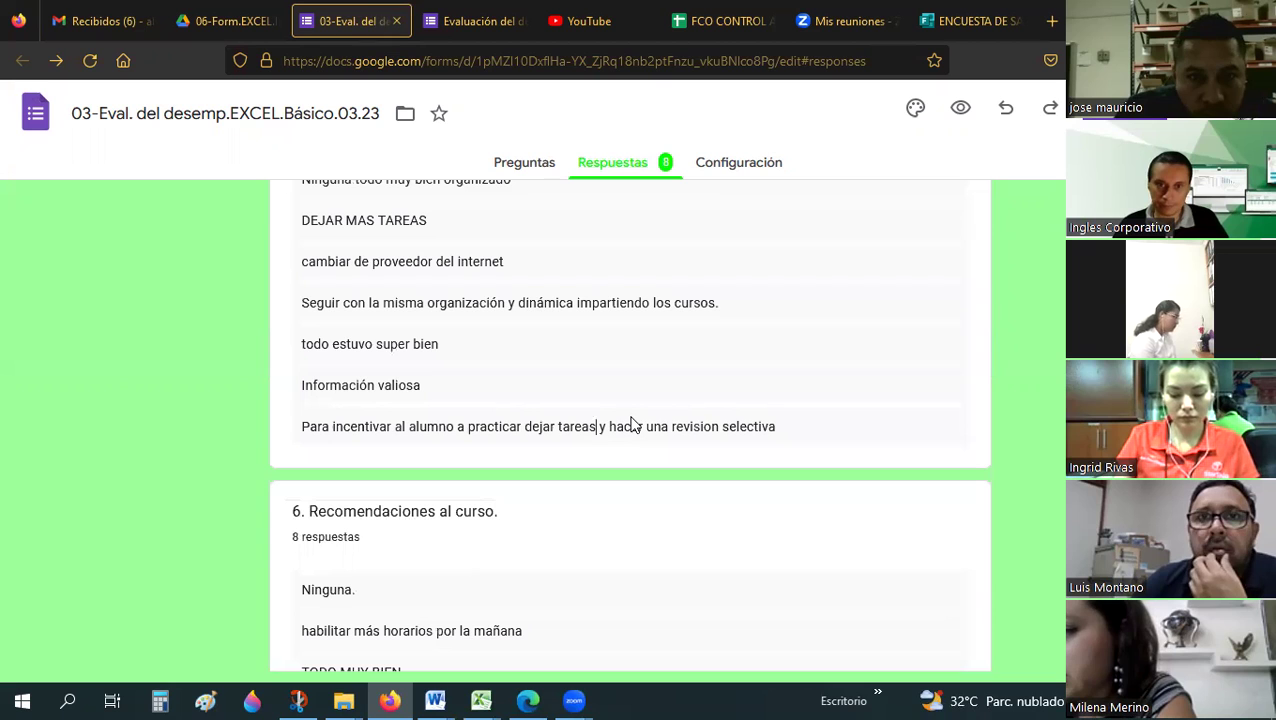
scroll(631, 421, up, 1)
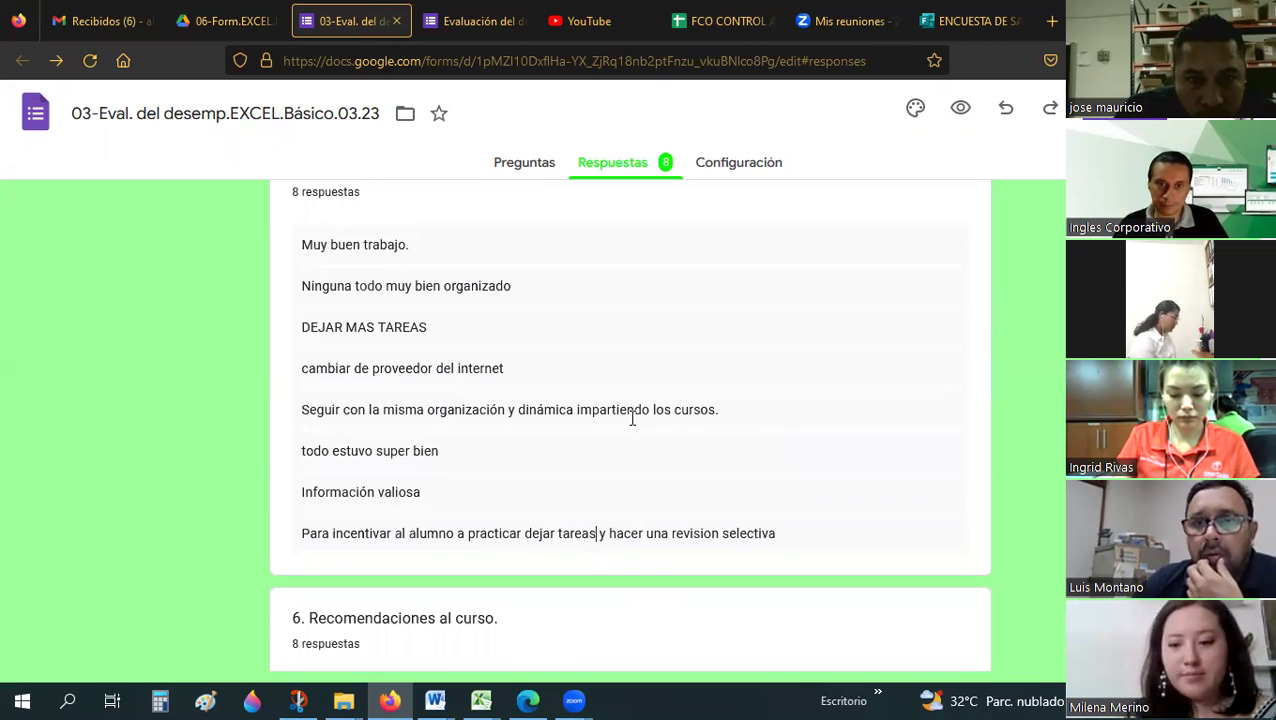
scroll(632, 423, up, 1)
scroll(631, 424, up, 10)
scroll(631, 424, up, 10)
scroll(631, 424, up, 2)
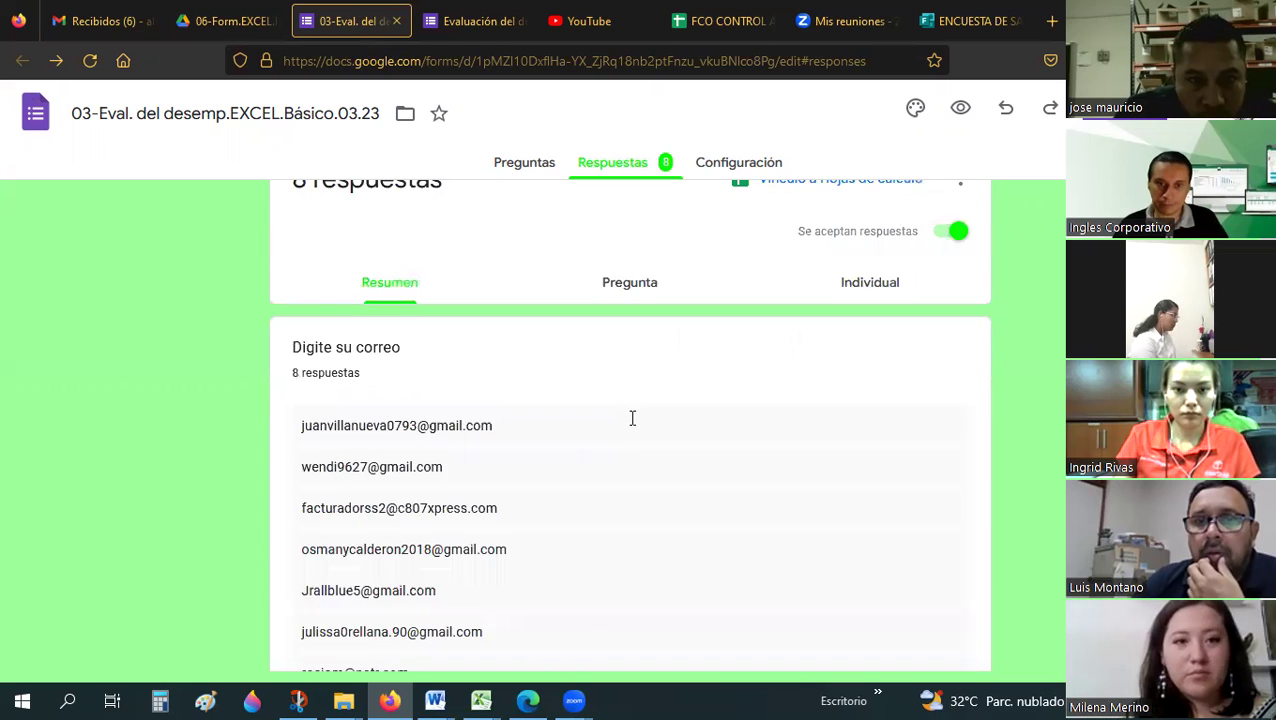
scroll(632, 420, down, 3)
scroll(631, 421, down, 10)
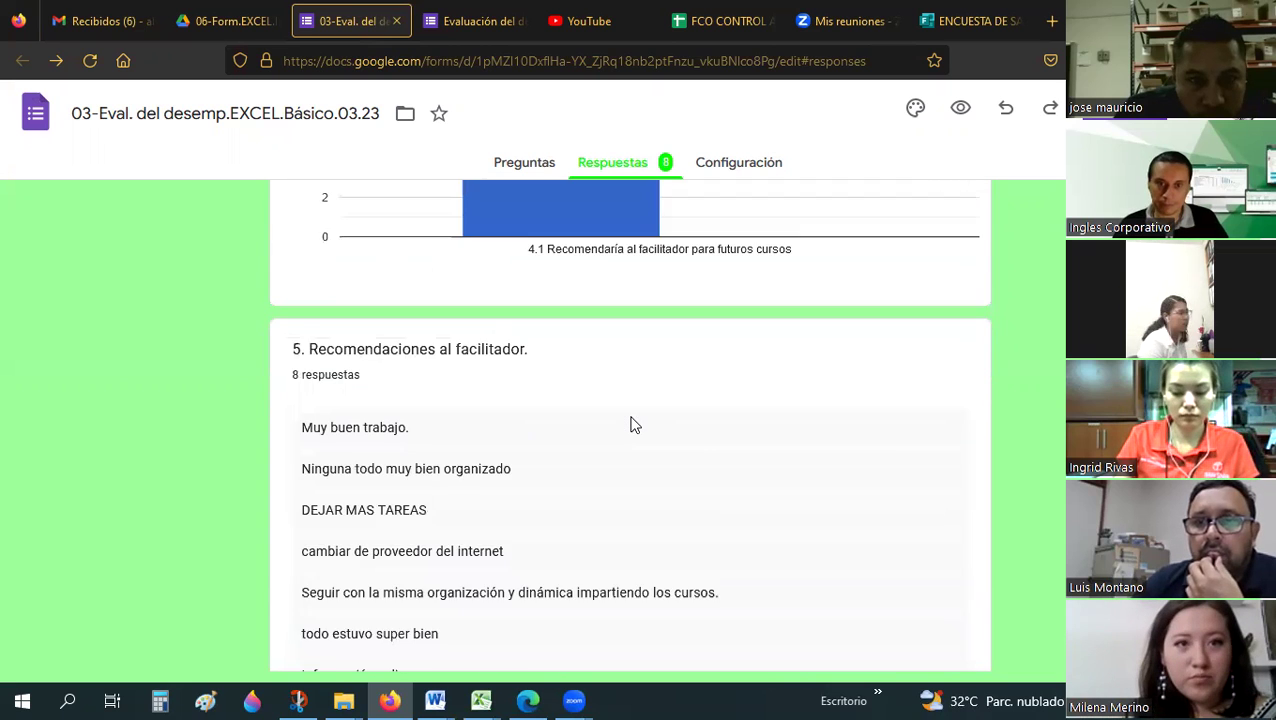
scroll(631, 424, down, 5)
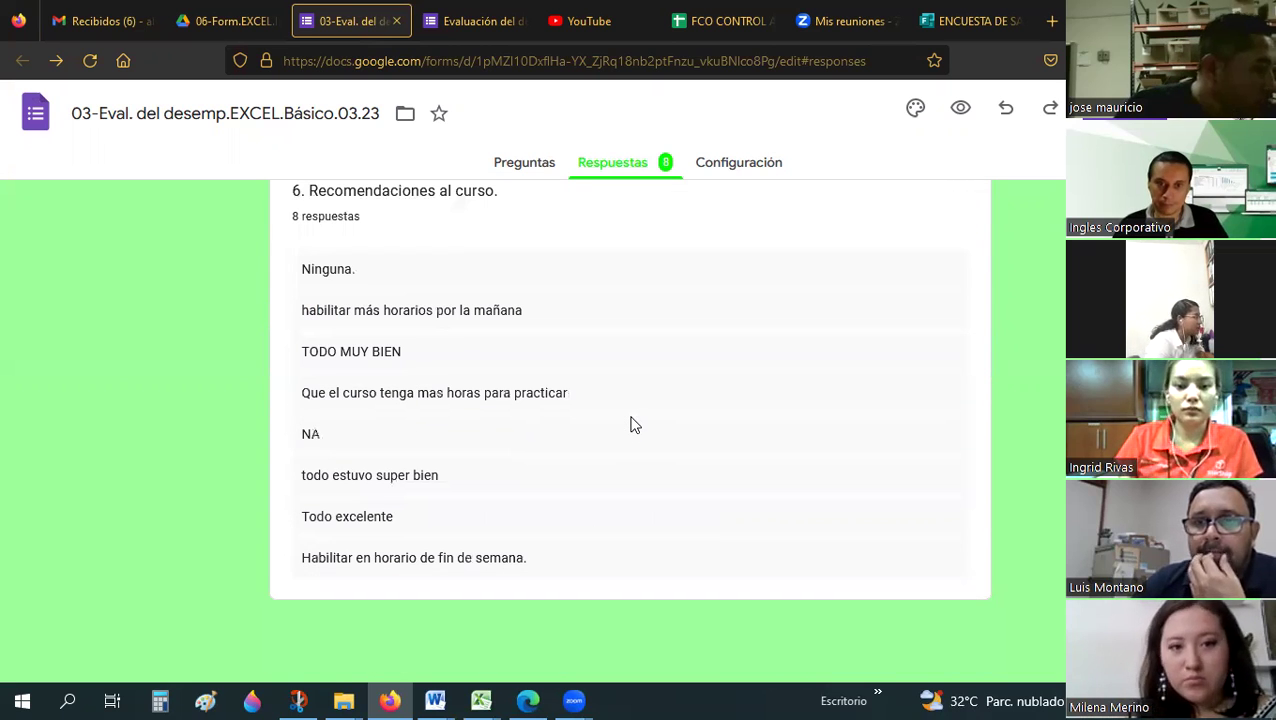
scroll(631, 424, up, 2)
scroll(631, 424, up, 3)
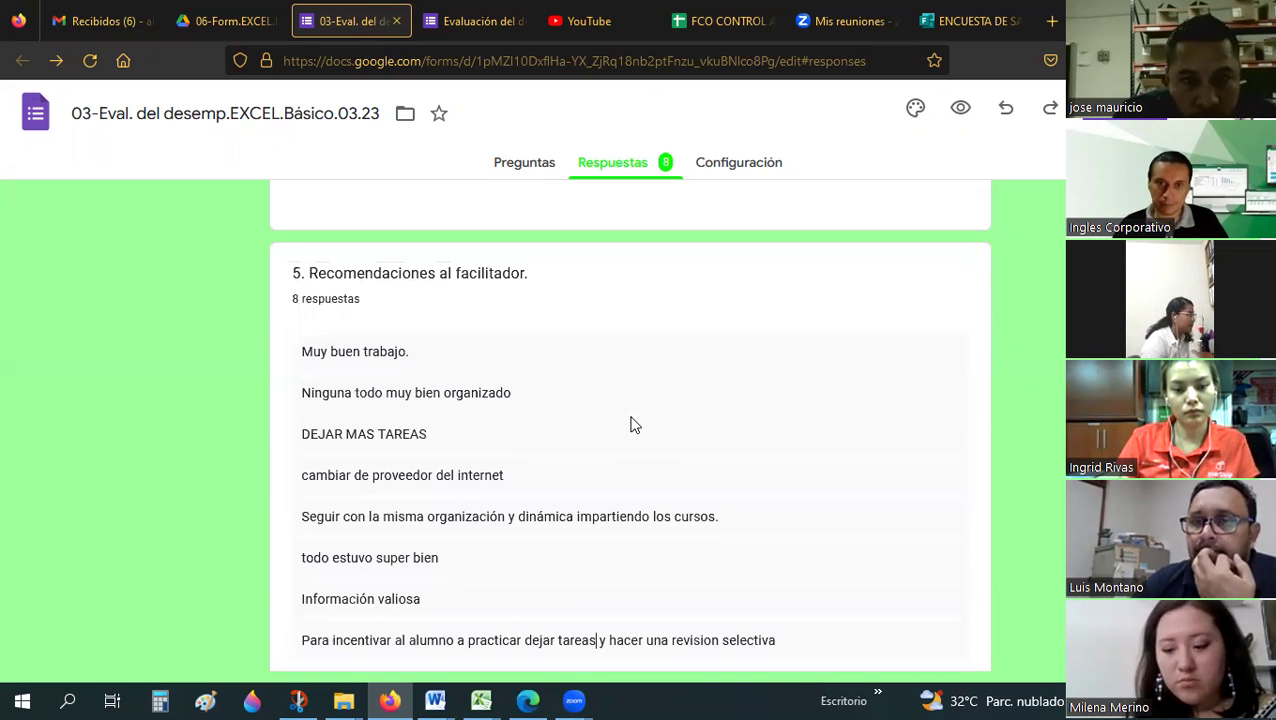
scroll(631, 424, down, 2)
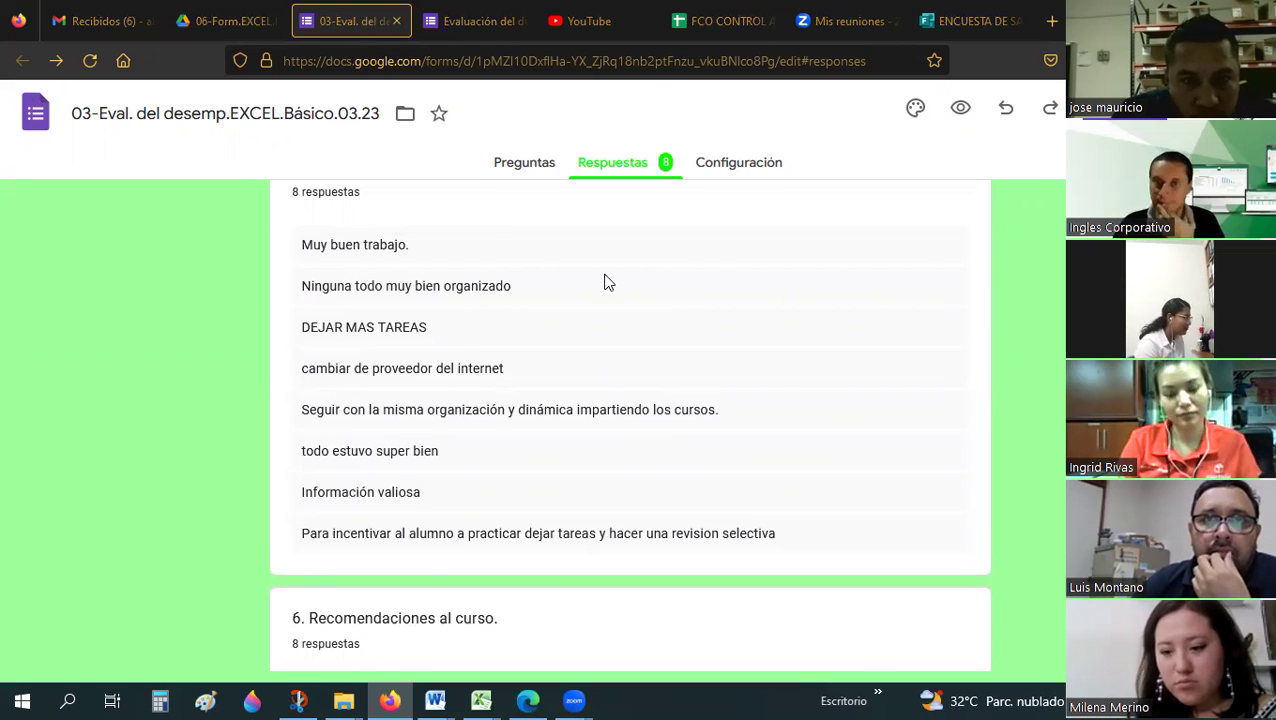
Step: Scroll over the filled-in survey answers and open question 12's start-date calendar
click(953, 16)
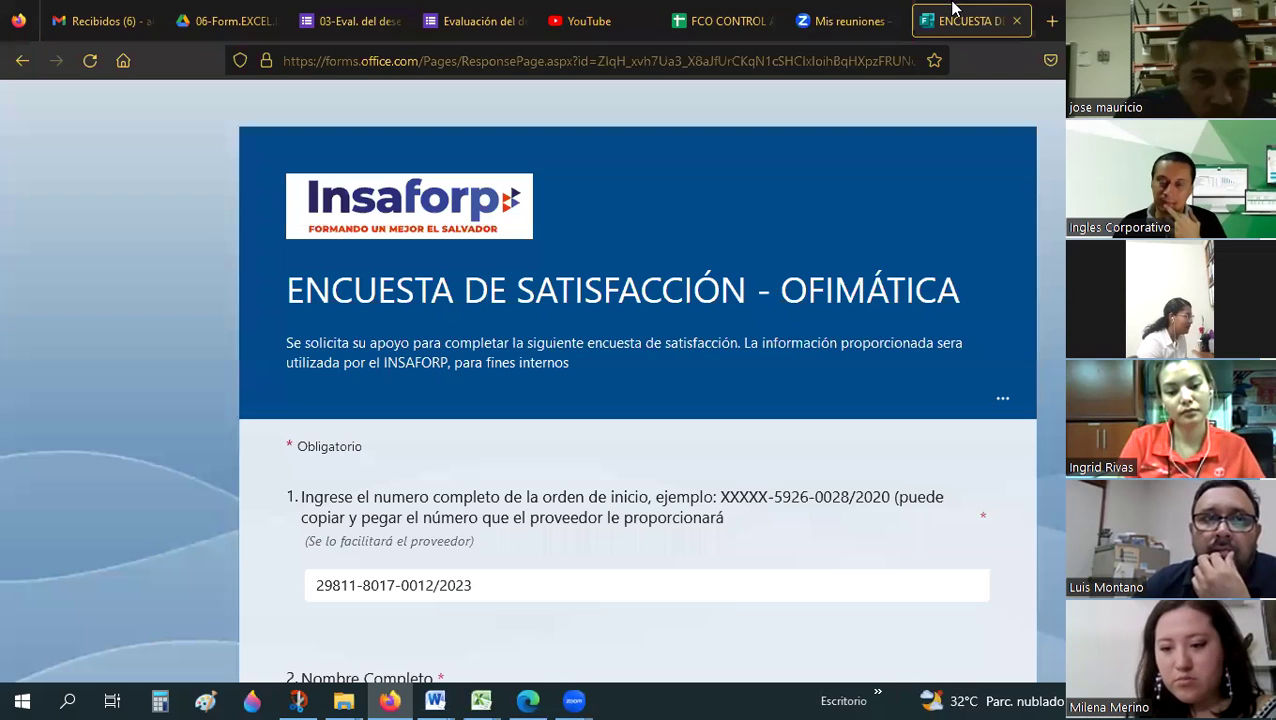
scroll(476, 386, down, 8)
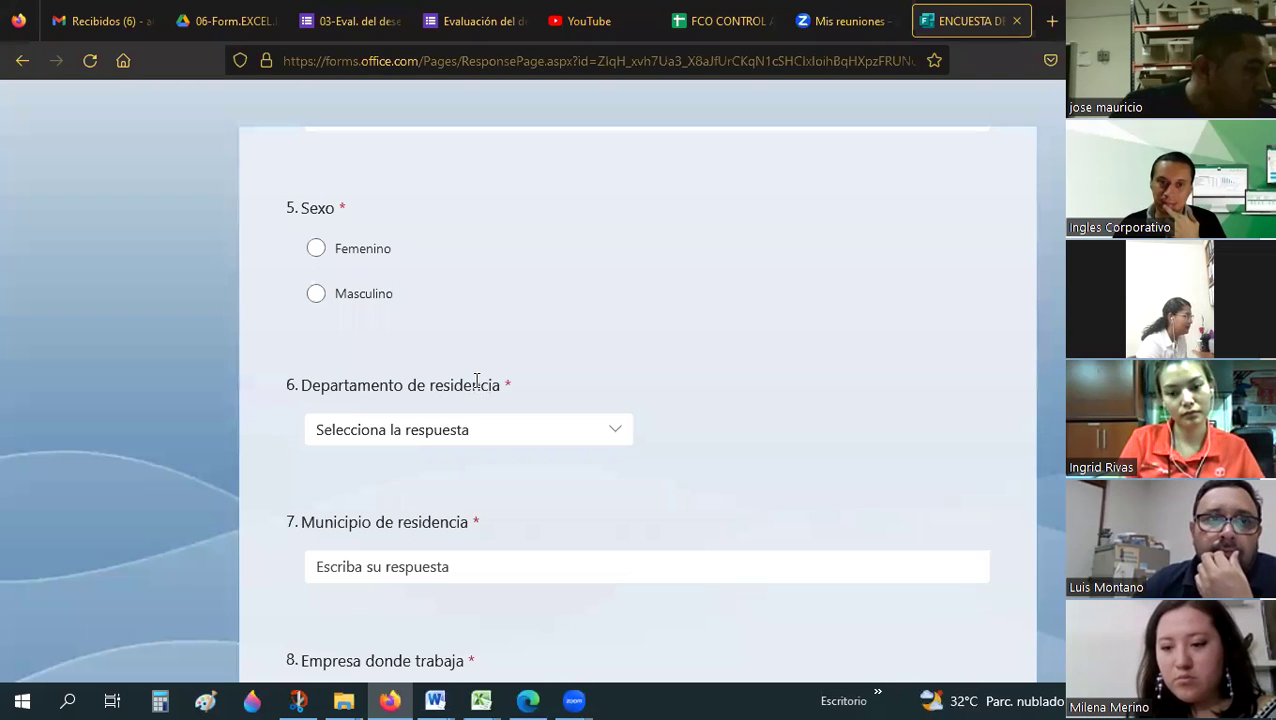
scroll(476, 381, down, 6)
scroll(476, 380, up, 1)
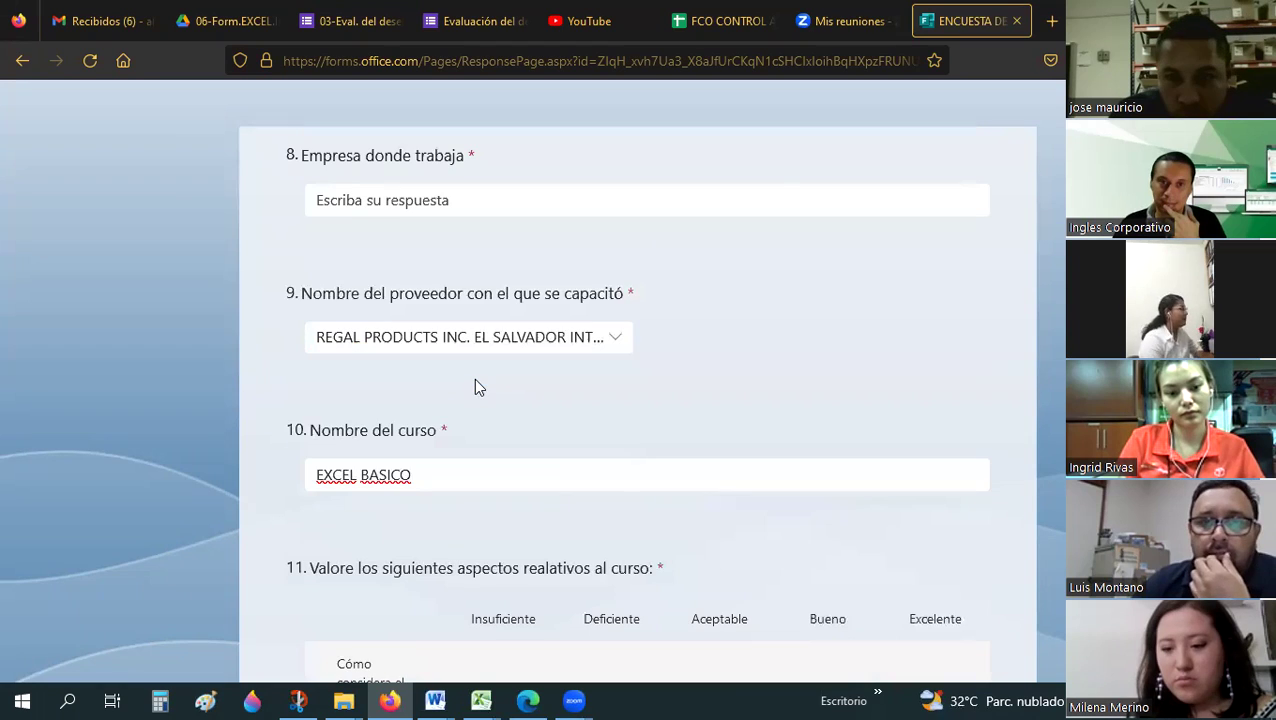
scroll(476, 381, up, 5)
scroll(476, 381, up, 2)
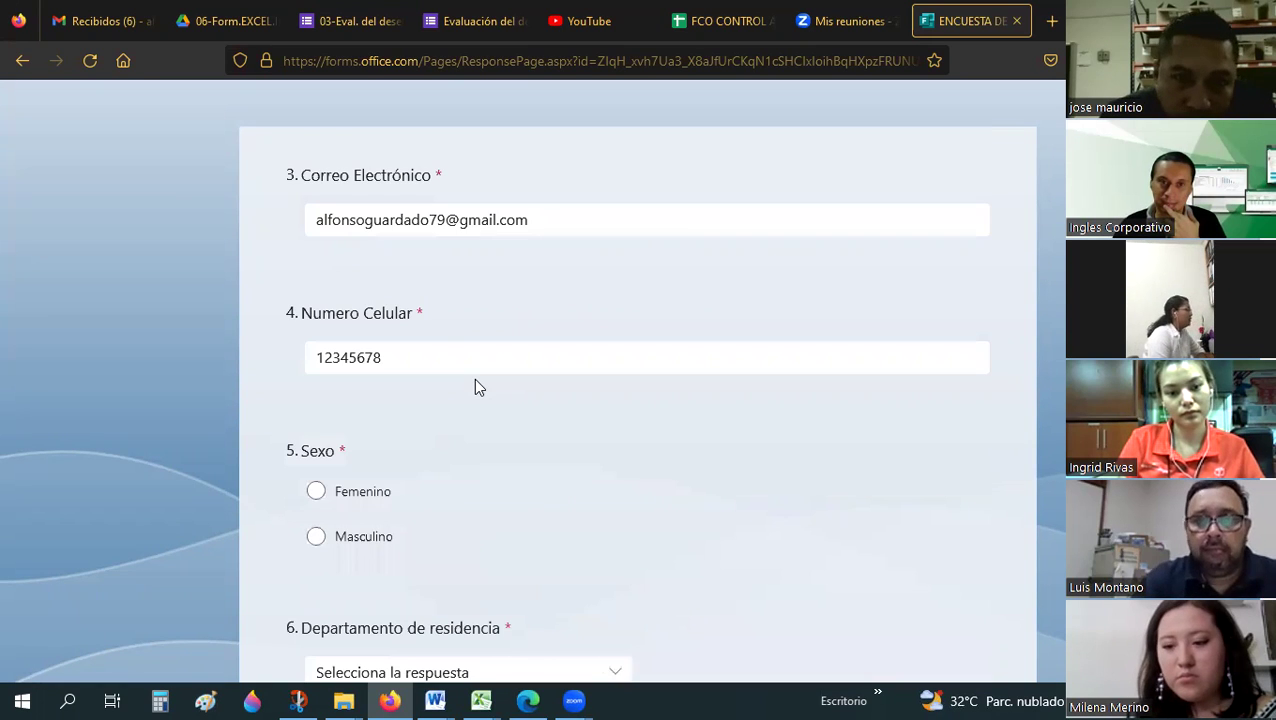
scroll(476, 386, down, 4)
scroll(475, 386, down, 10)
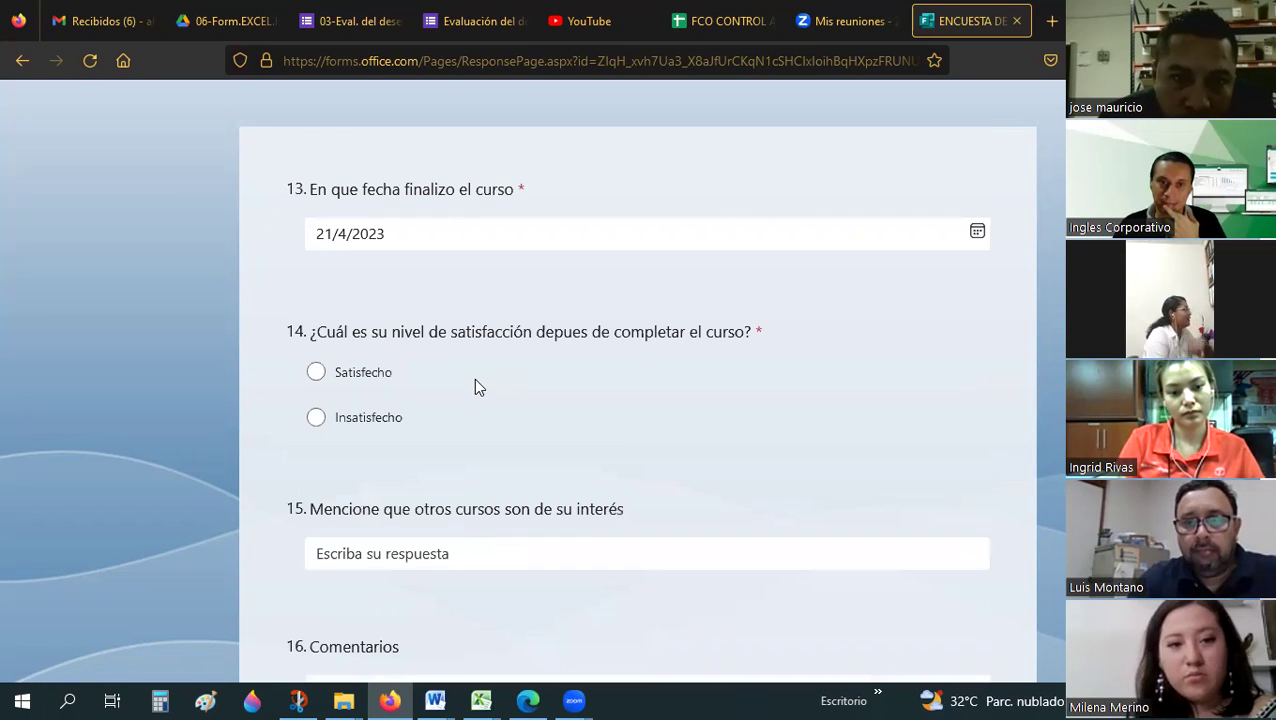
scroll(476, 381, up, 2)
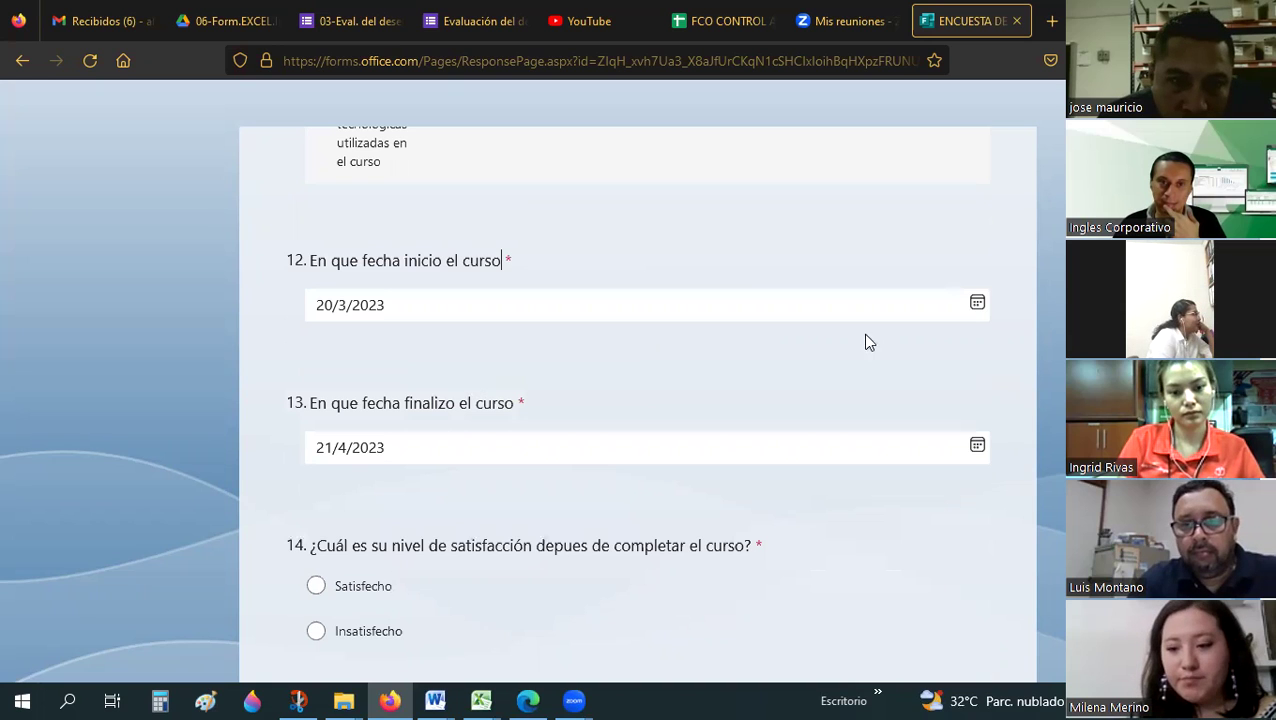
click(977, 306)
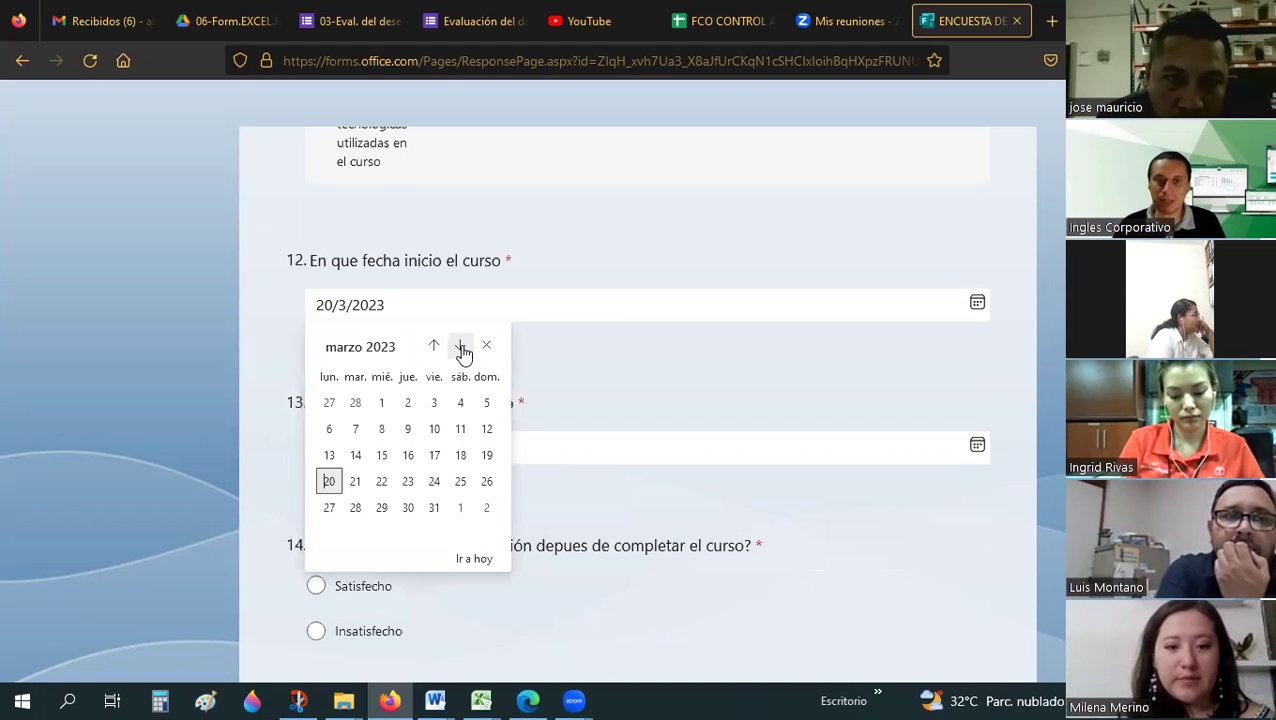
Step: Browse the start-date calendar between March and April 2023 and select the date's month part
click(438, 347)
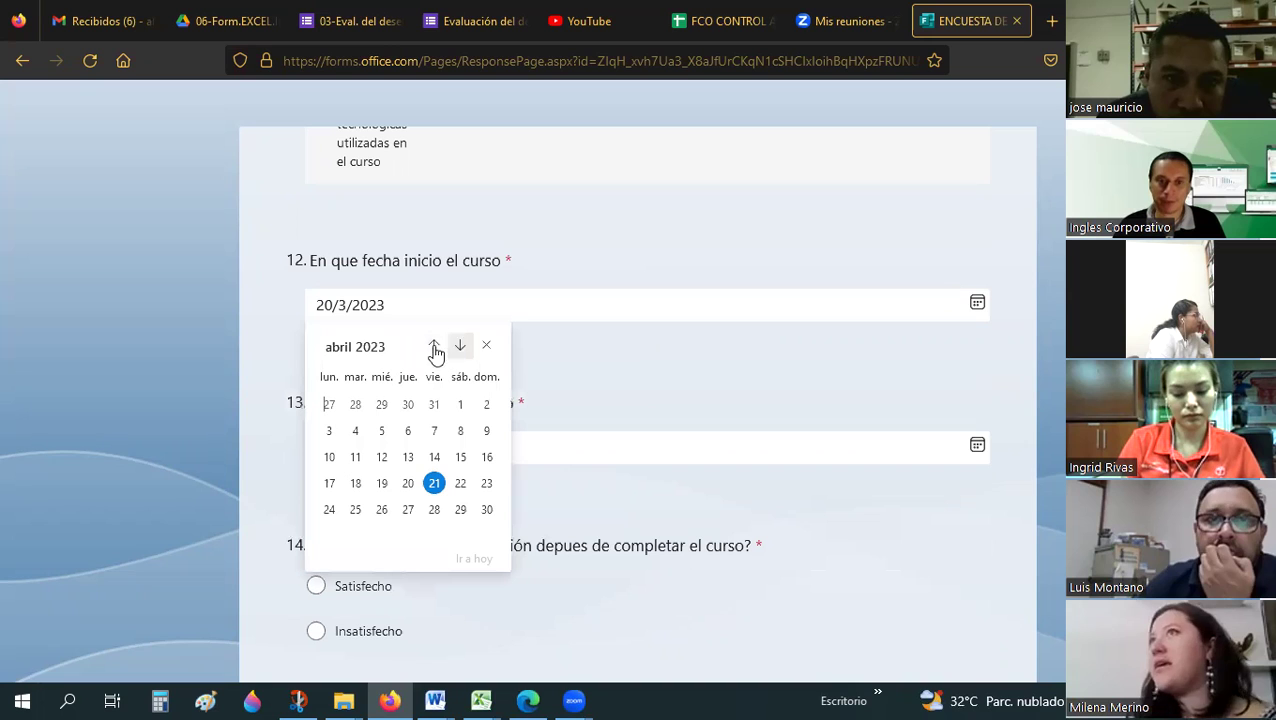
click(441, 348)
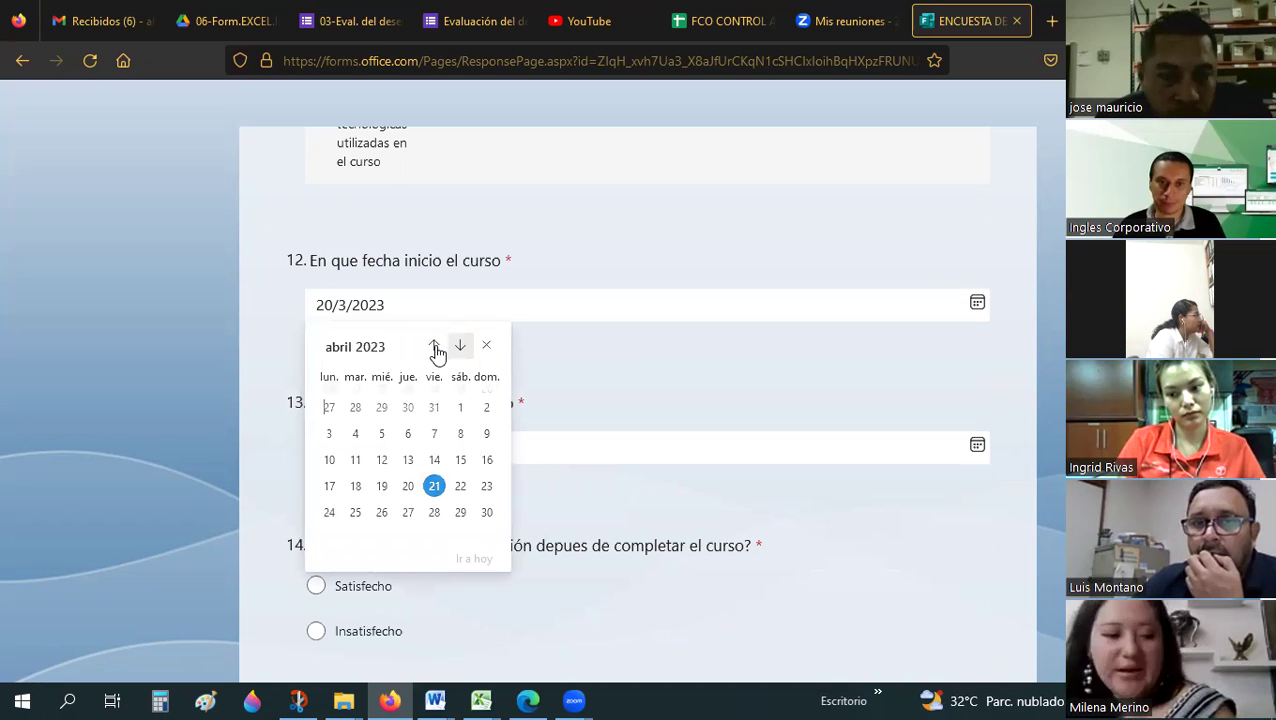
click(434, 346)
click(431, 317)
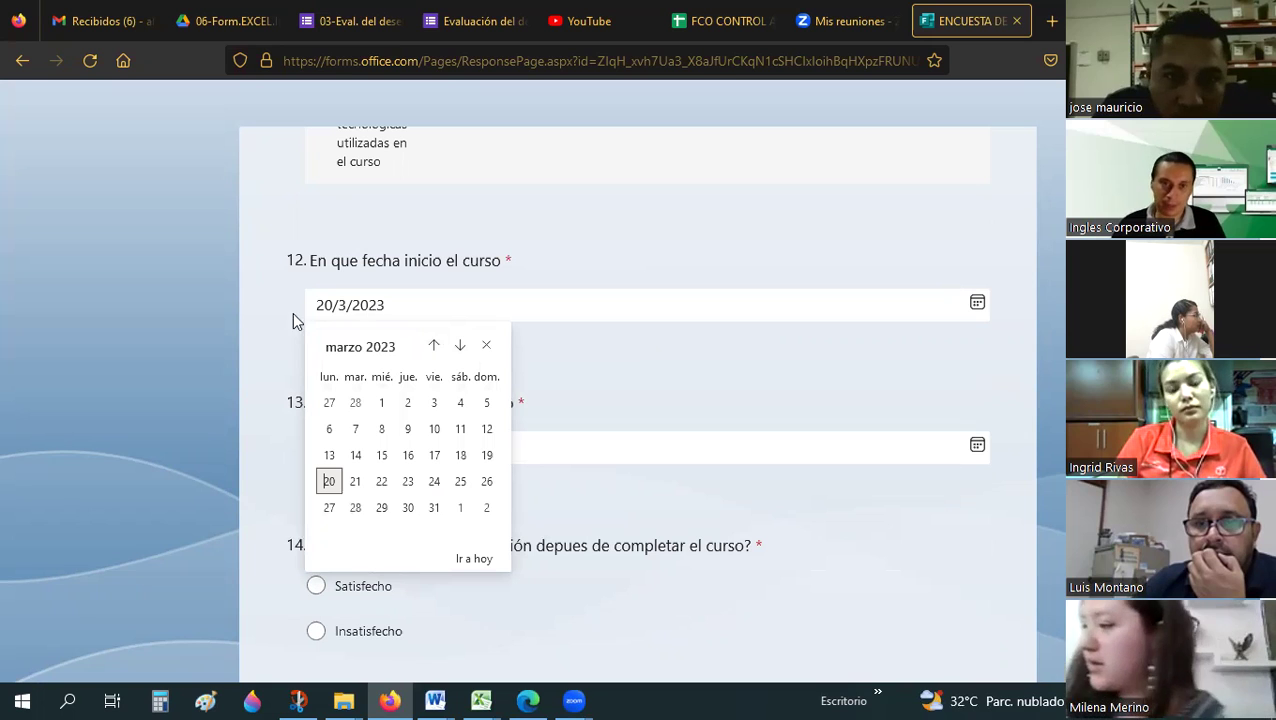
click(355, 313)
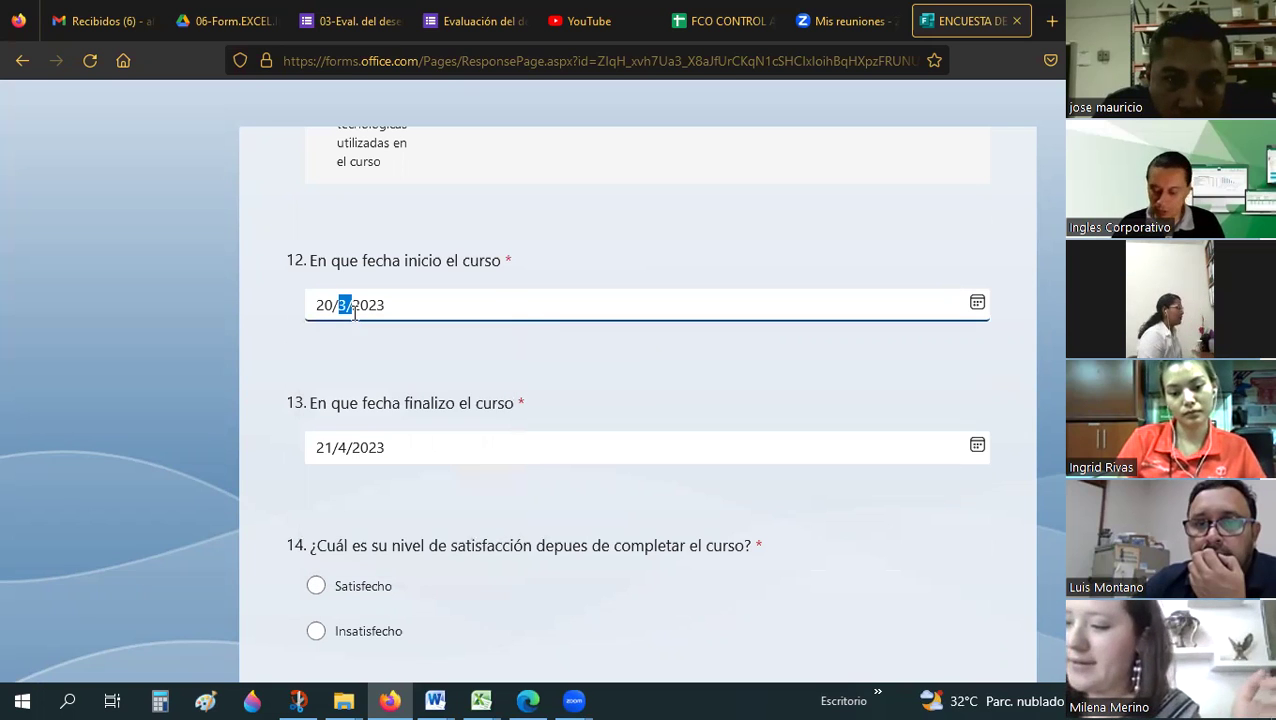
click(355, 313)
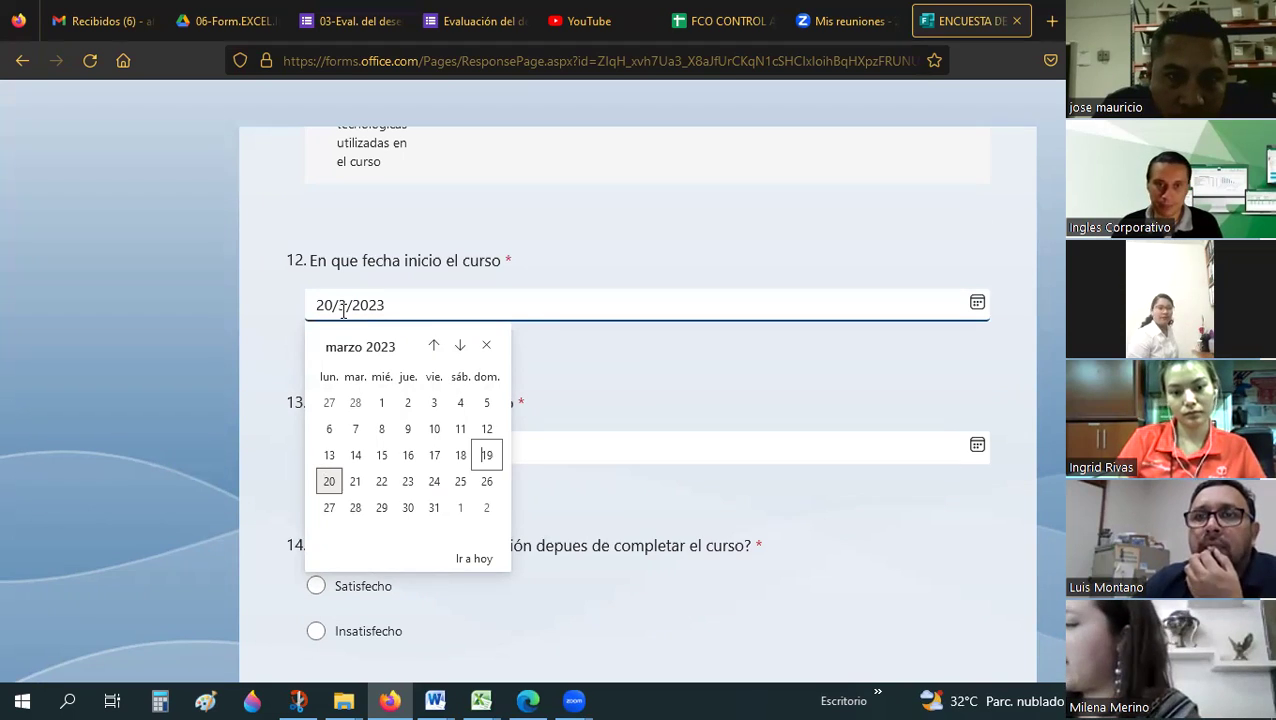
Step: Clear the invalid start date and pick 20 March 2023 from the calendar
key(Escape)
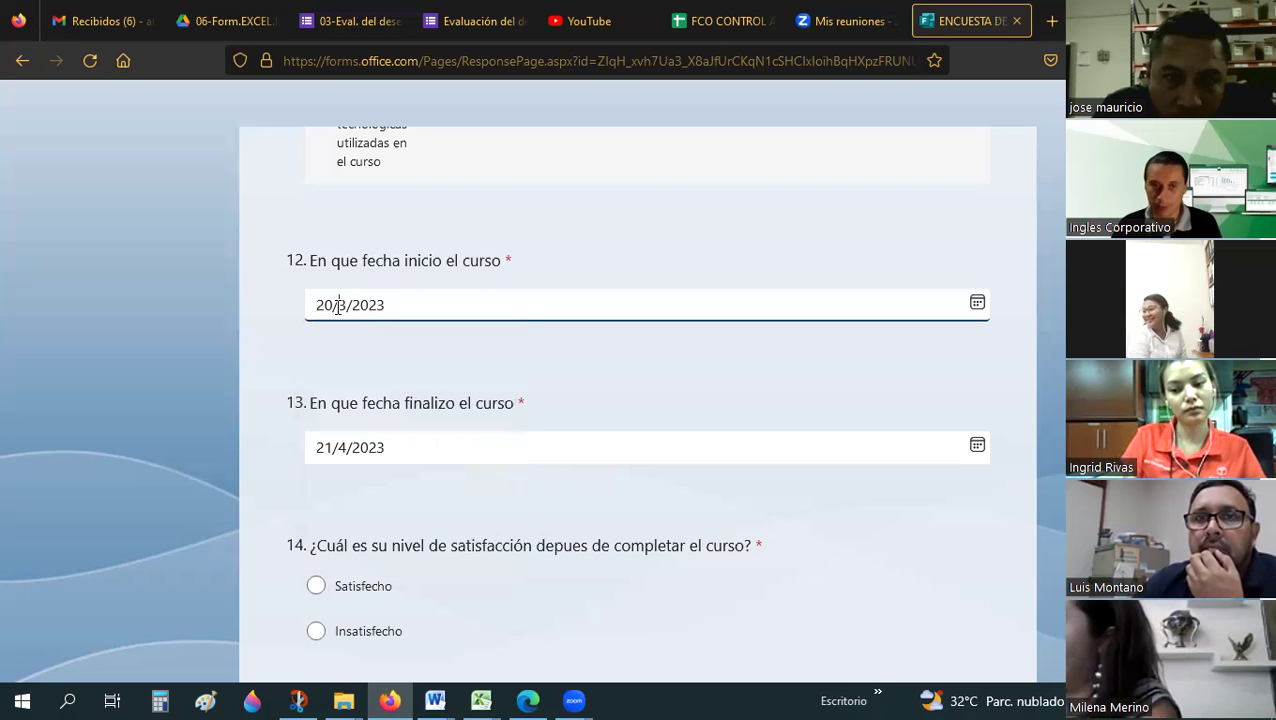
key(Delete)
key(End)
text(44)
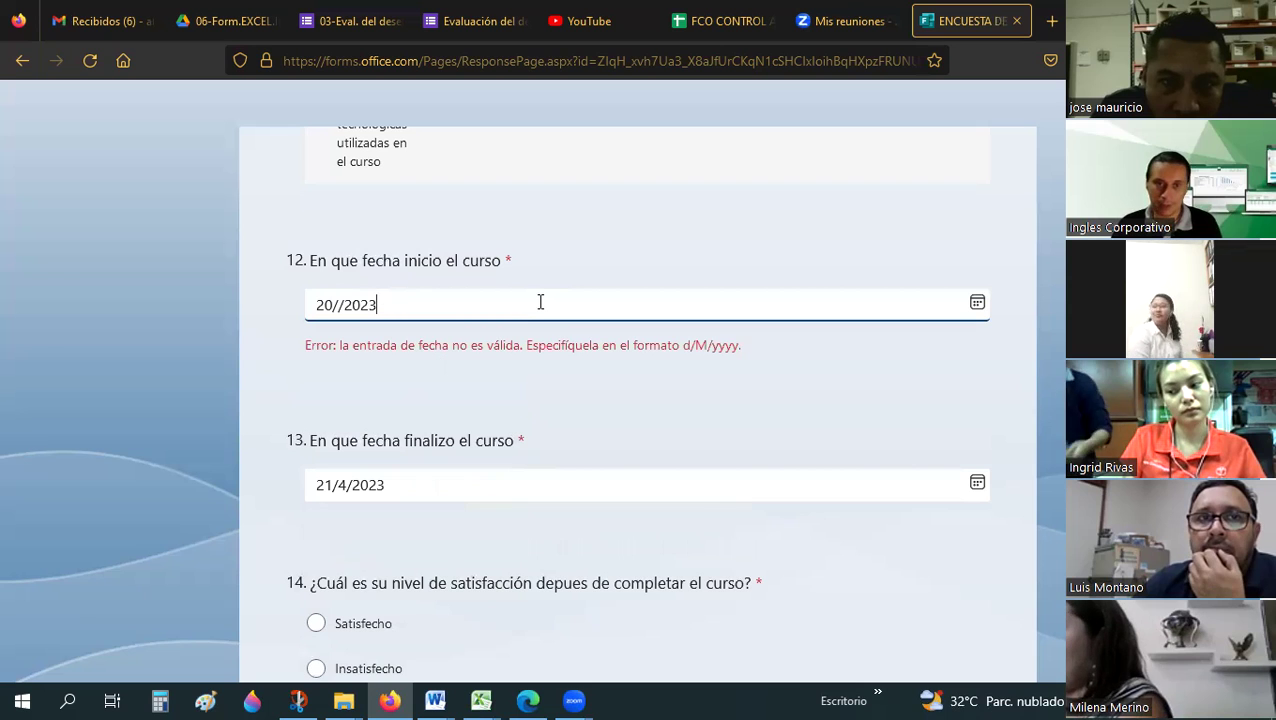
key(ctrl+a)
key(BackSpace)
click(977, 310)
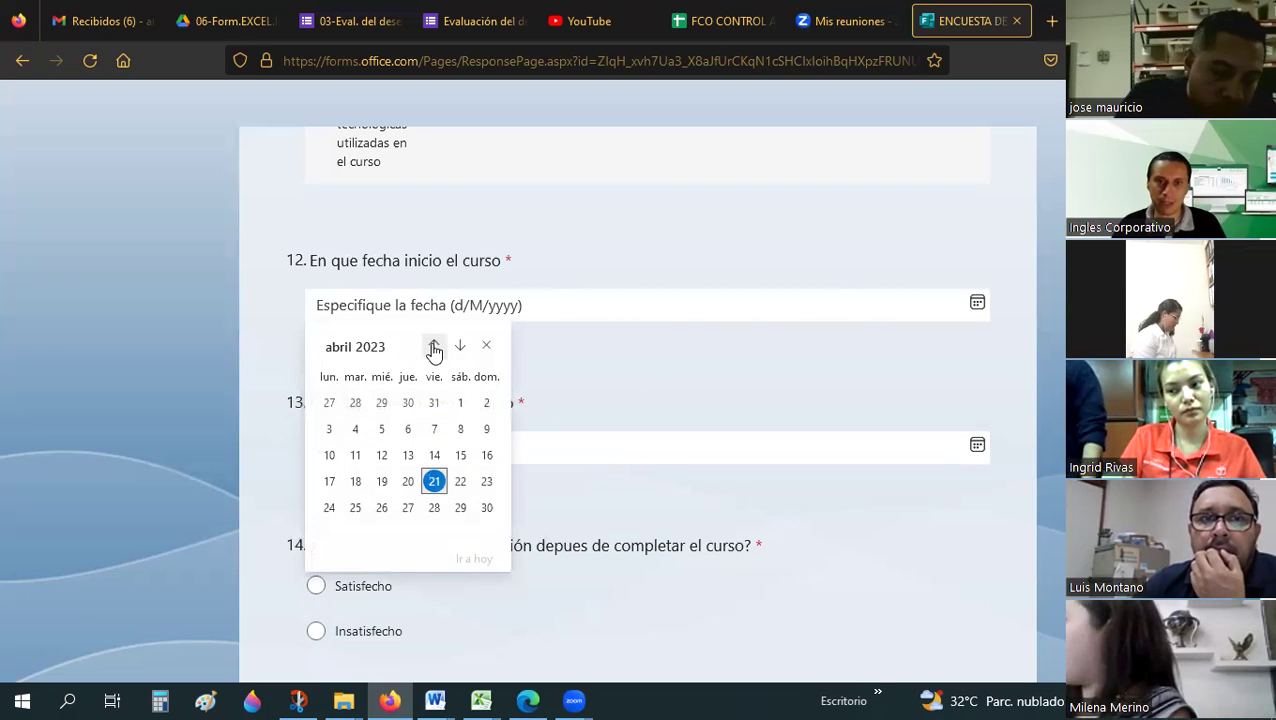
click(322, 480)
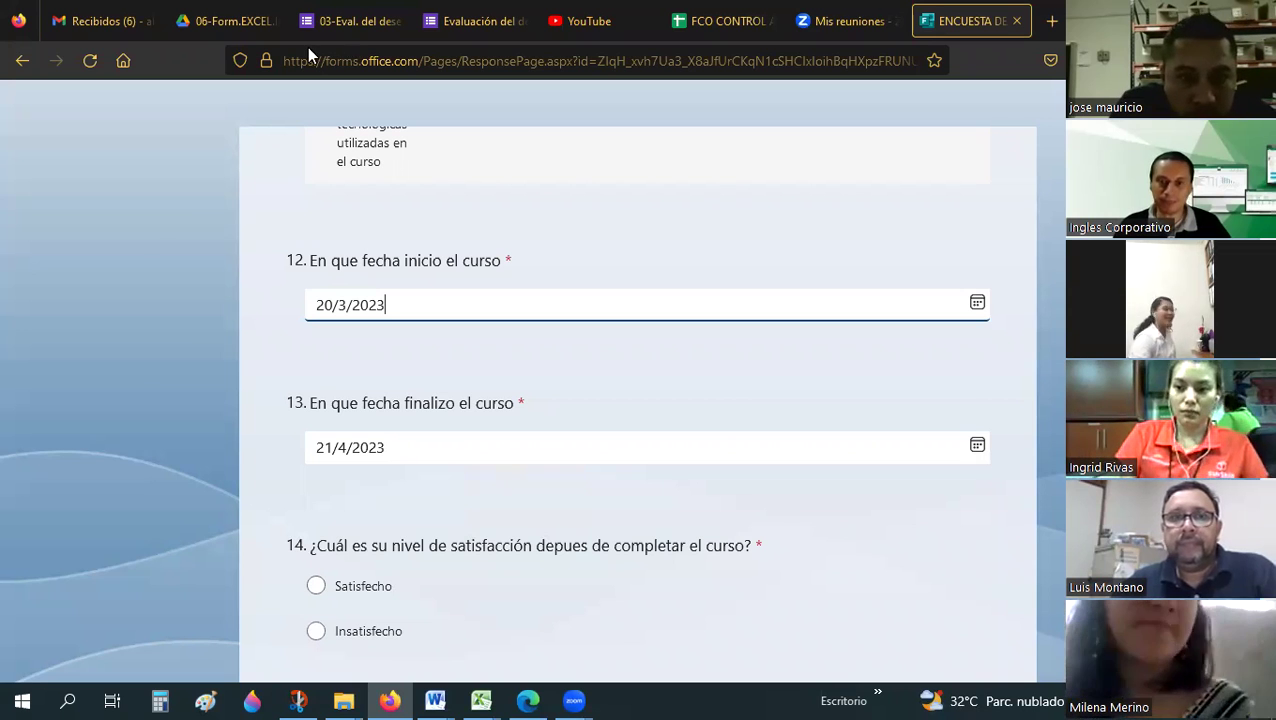
Step: Open Recorte y anotación, cycle windows back to the Zoom gallery, and start a Win+Shift+S snip
click(297, 700)
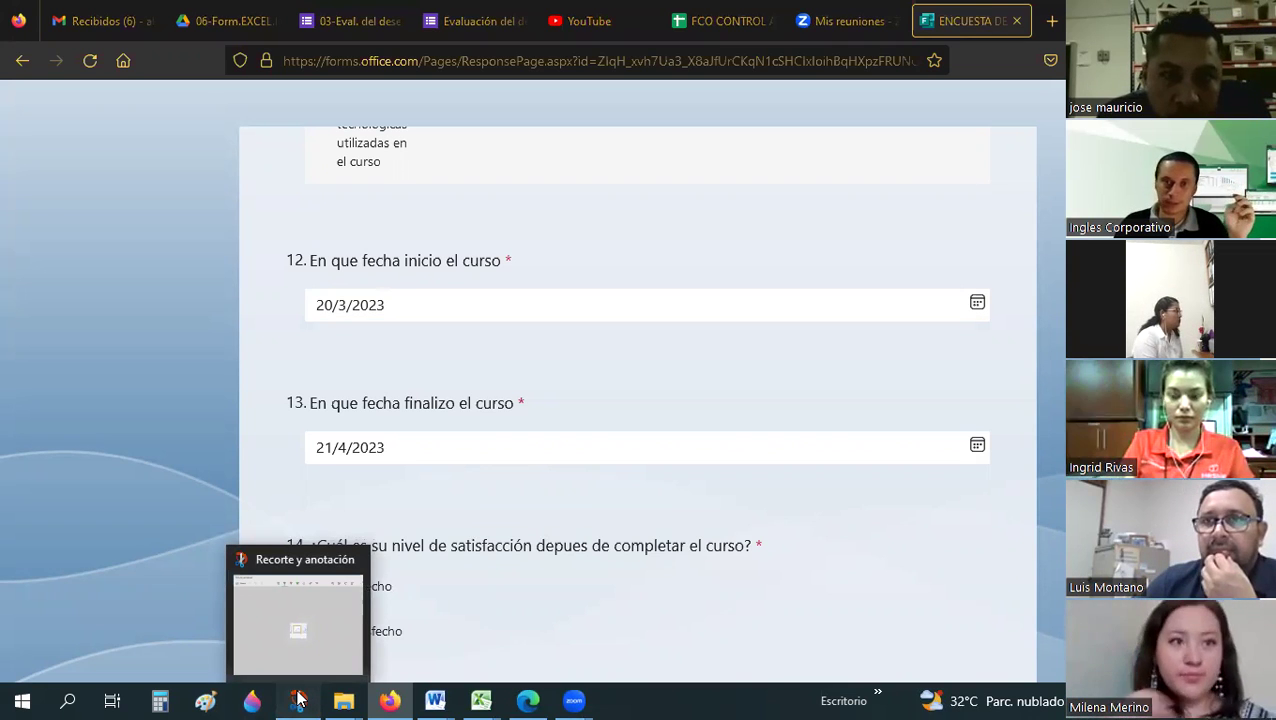
click(297, 700)
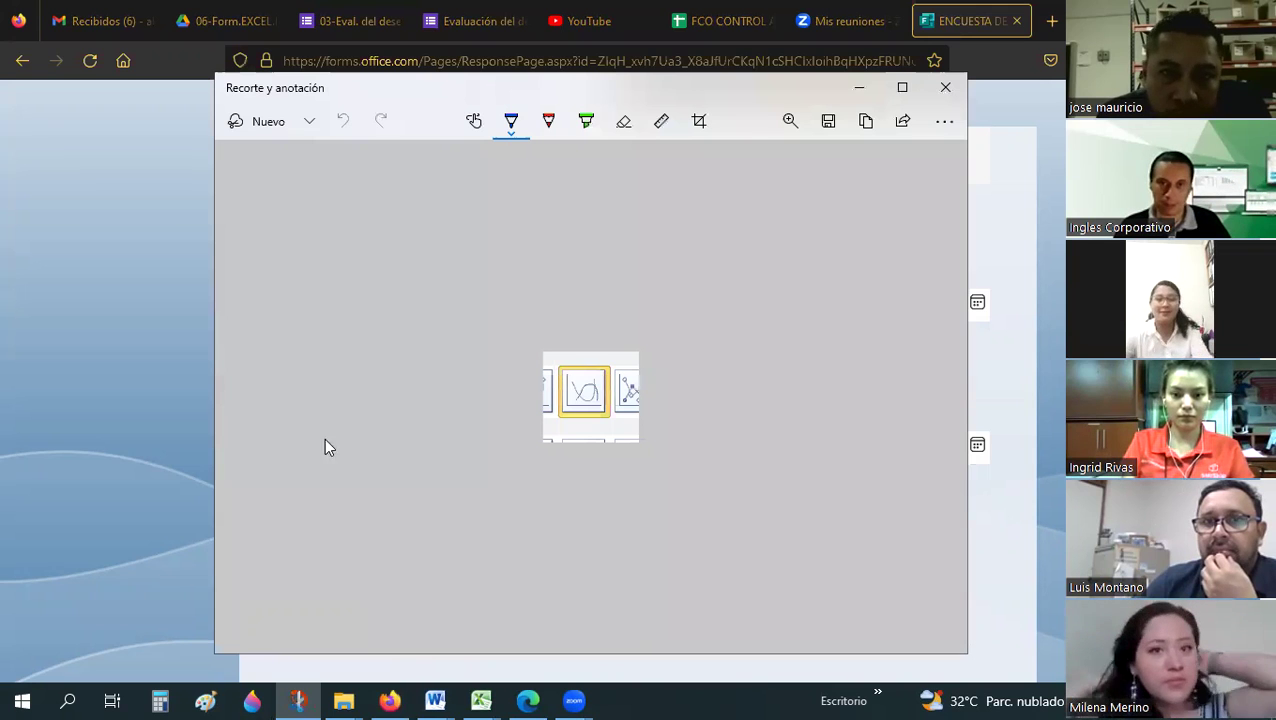
key(alt+Tab)
key(Tab)
key(Tab)
key(Tab)
key(Tab)
key(Tab)
key(Tab)
key(Tab)
key(Tab)
key(Tab)
key(Tab)
key(Tab)
key(Tab)
key(Tab)
key(Tab)
key(Tab)
key(Tab)
key(Tab)
key(Tab)
key(Tab)
key(Tab)
key(Tab)
key(Tab)
key(Tab)
key(Tab)
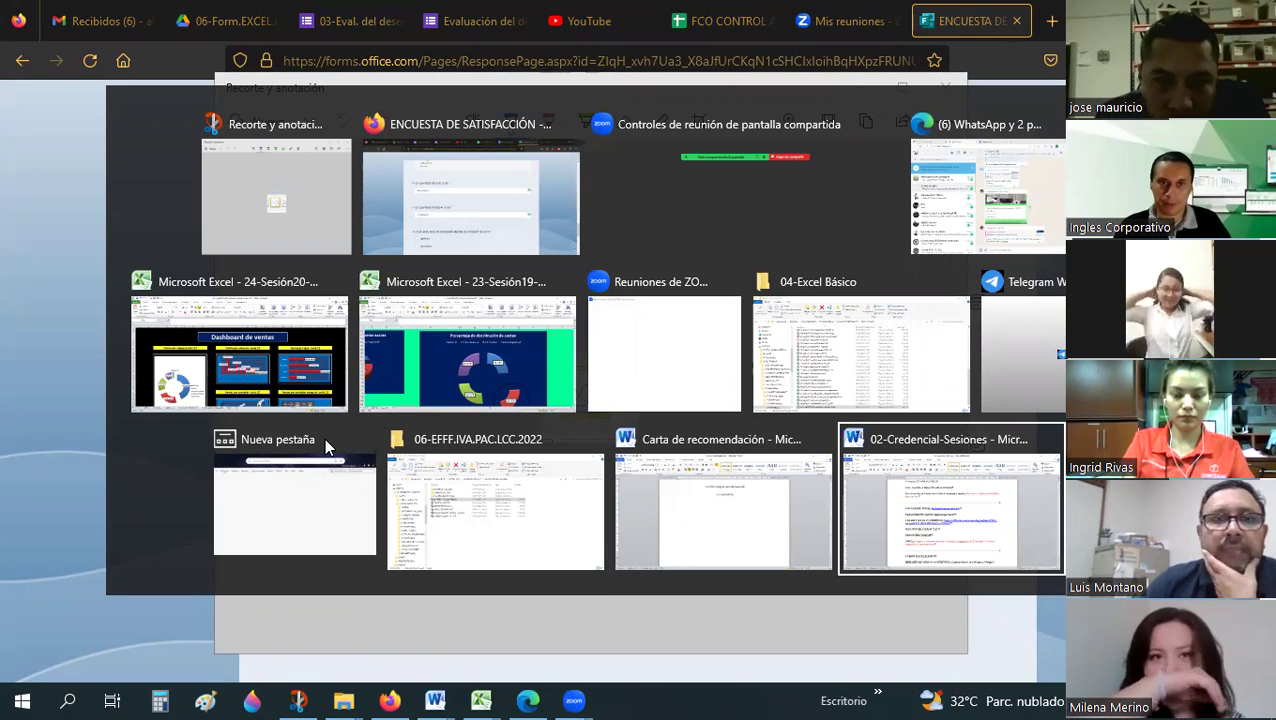
key(Tab)
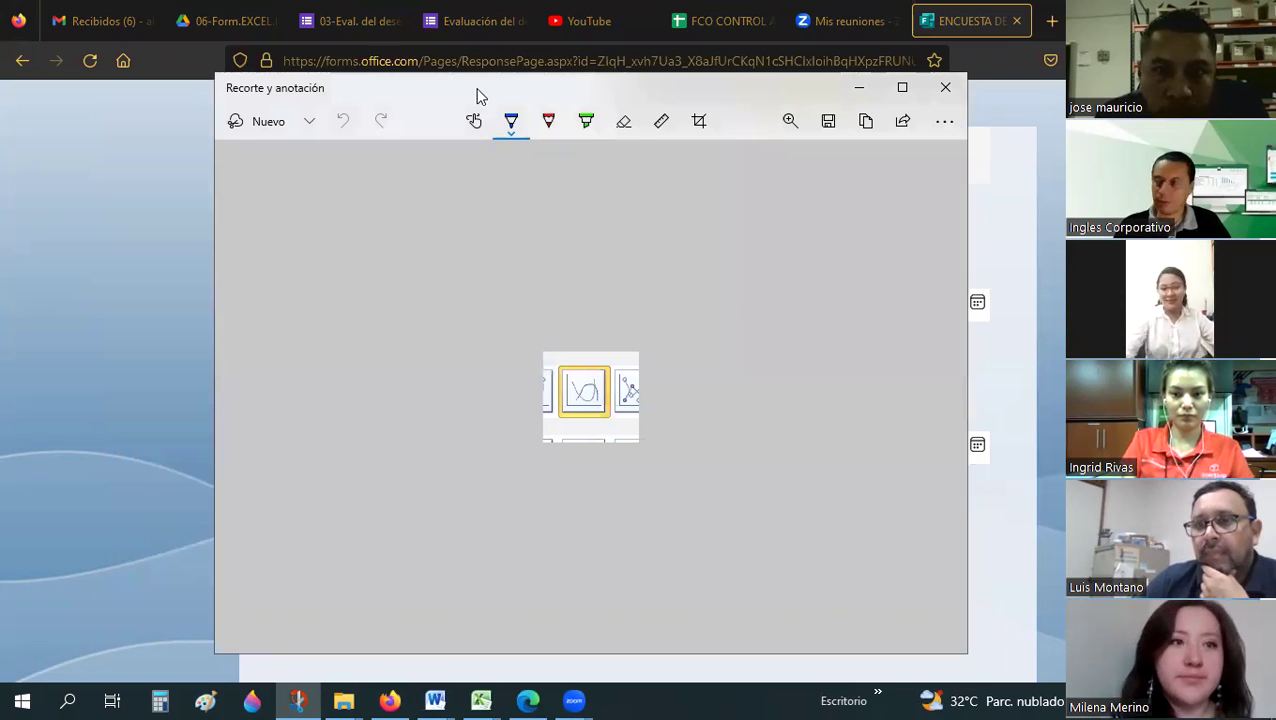
key(alt+Tab)
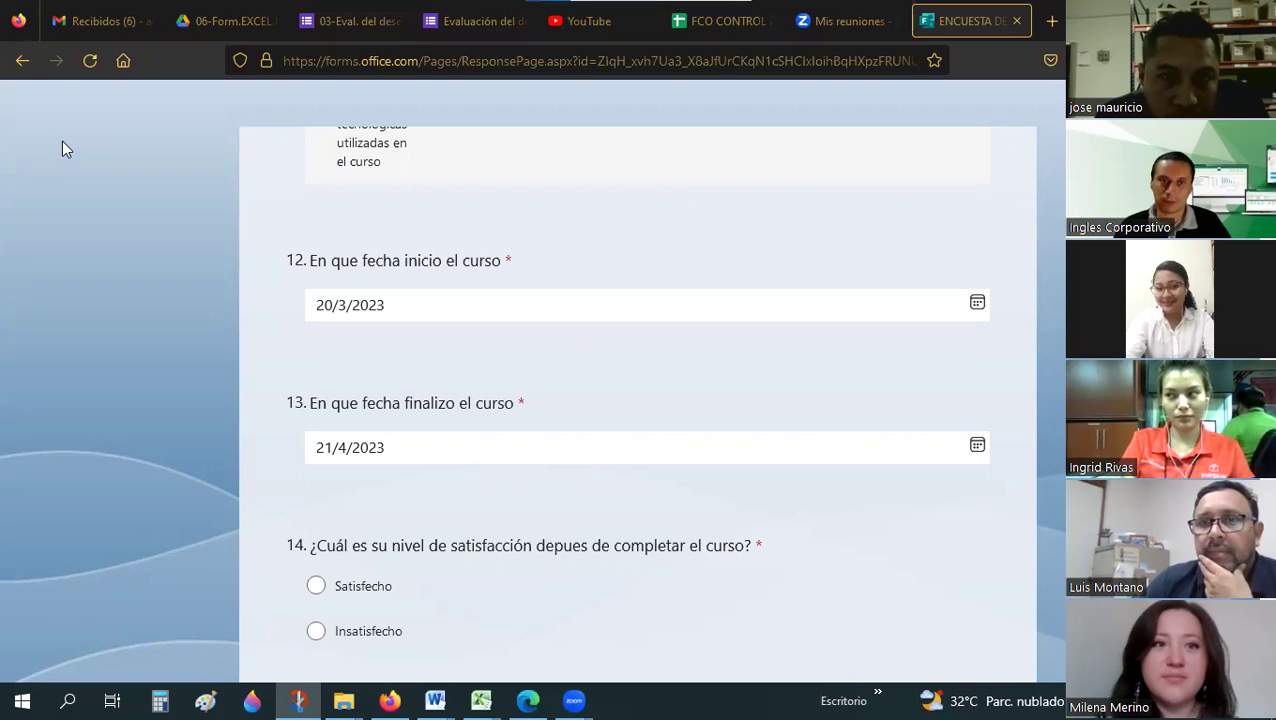
key(super+shift+s)
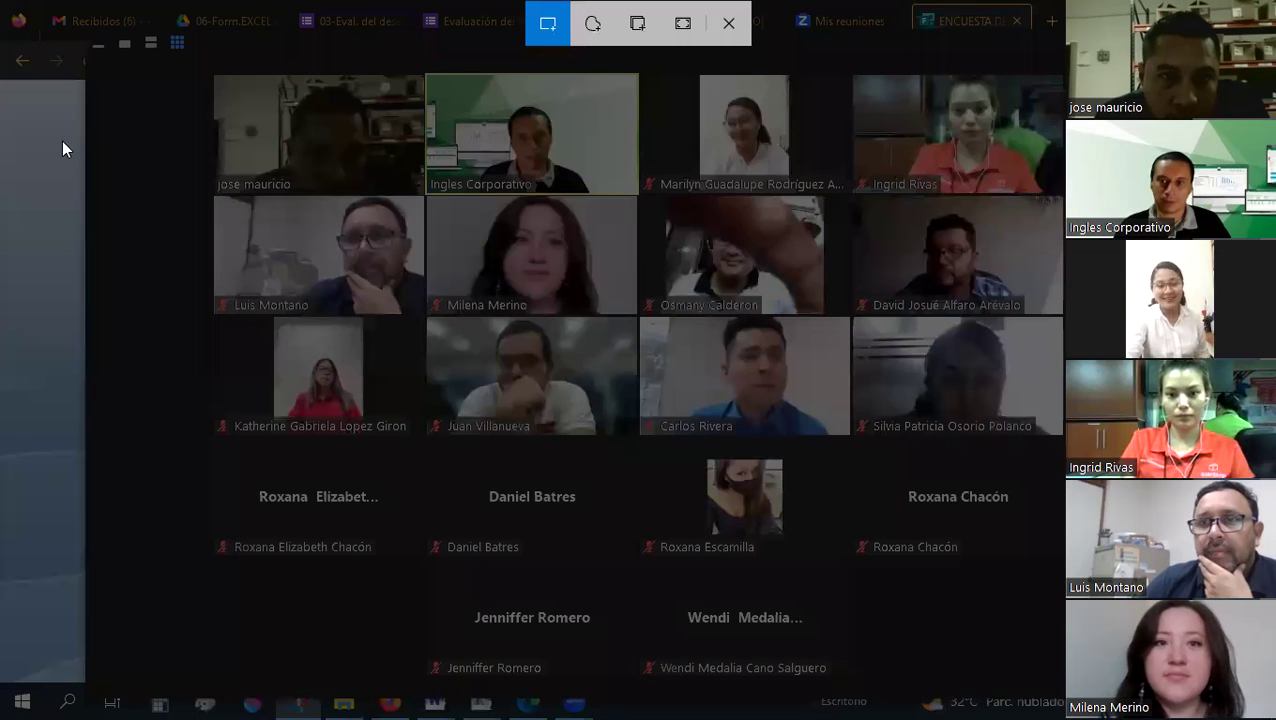
Step: Snip the Zoom participant gallery area and move the annotation window higher on screen
drag(192, 62, 1066, 670)
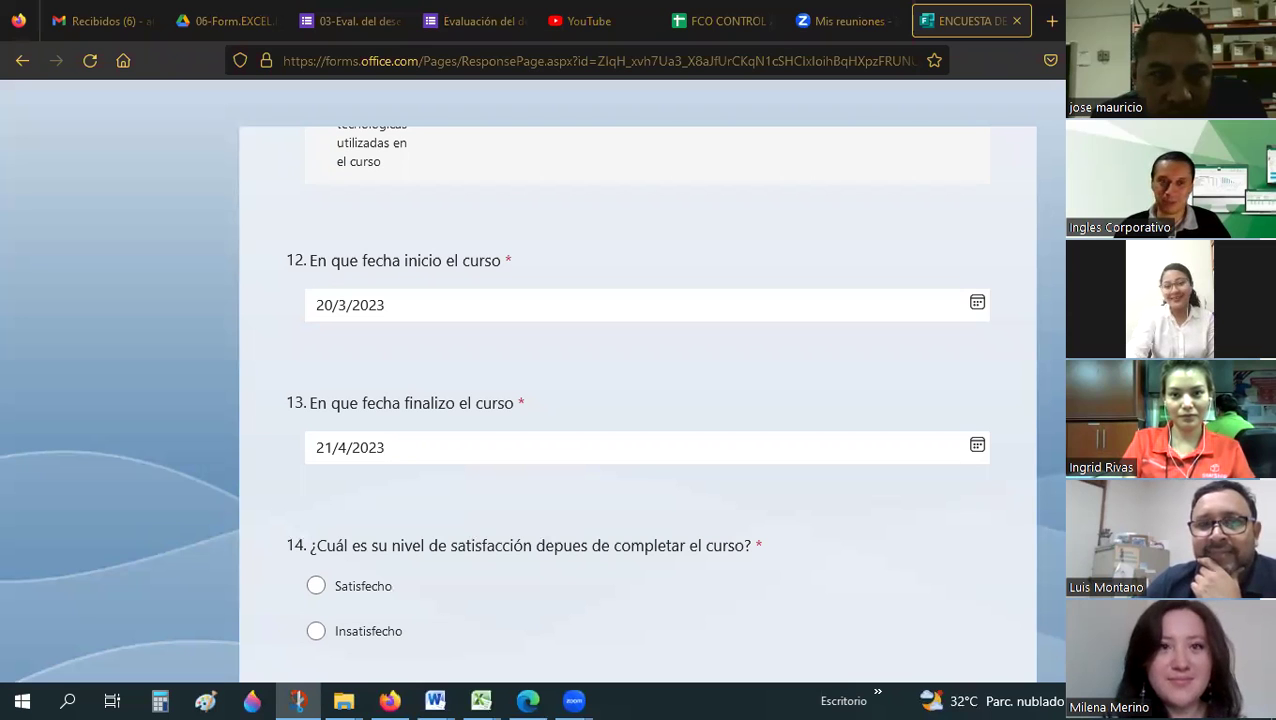
key(super+shift+s)
mouse_move(193, 58)
mouse_down()
mouse_move(928, 451)
mouse_move(1065, 682)
mouse_up()
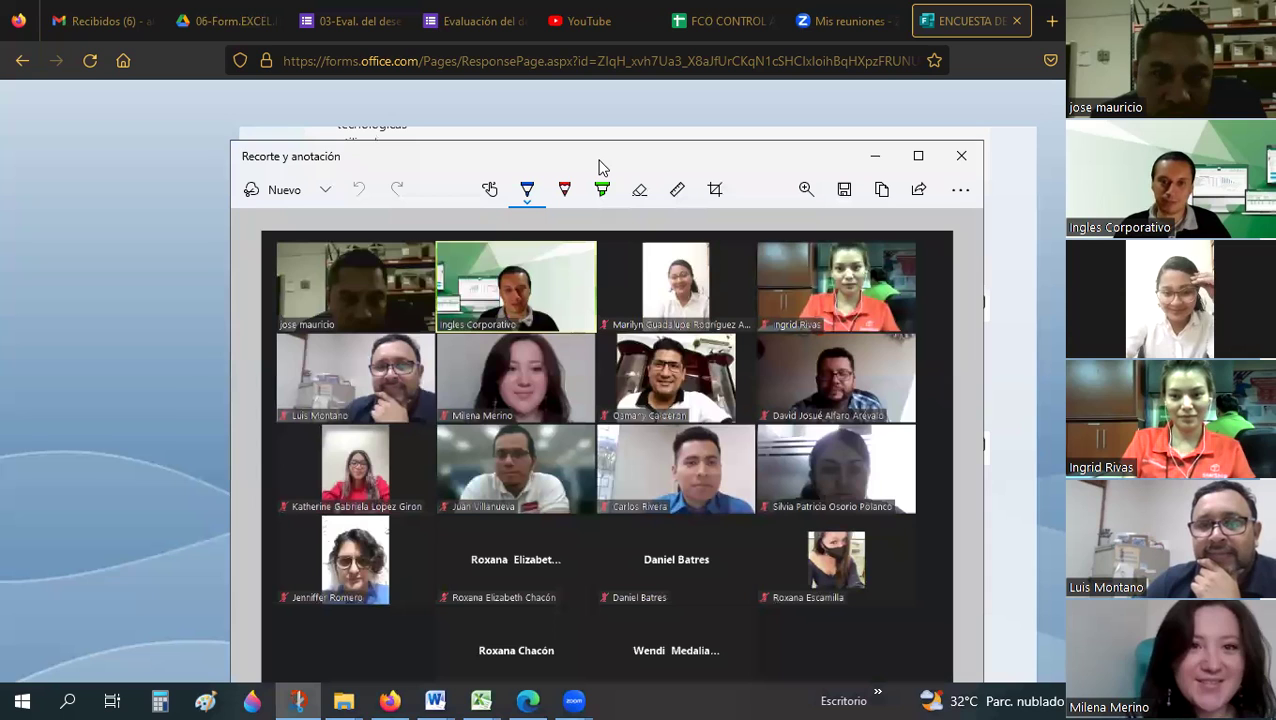
drag(598, 160, 597, 76)
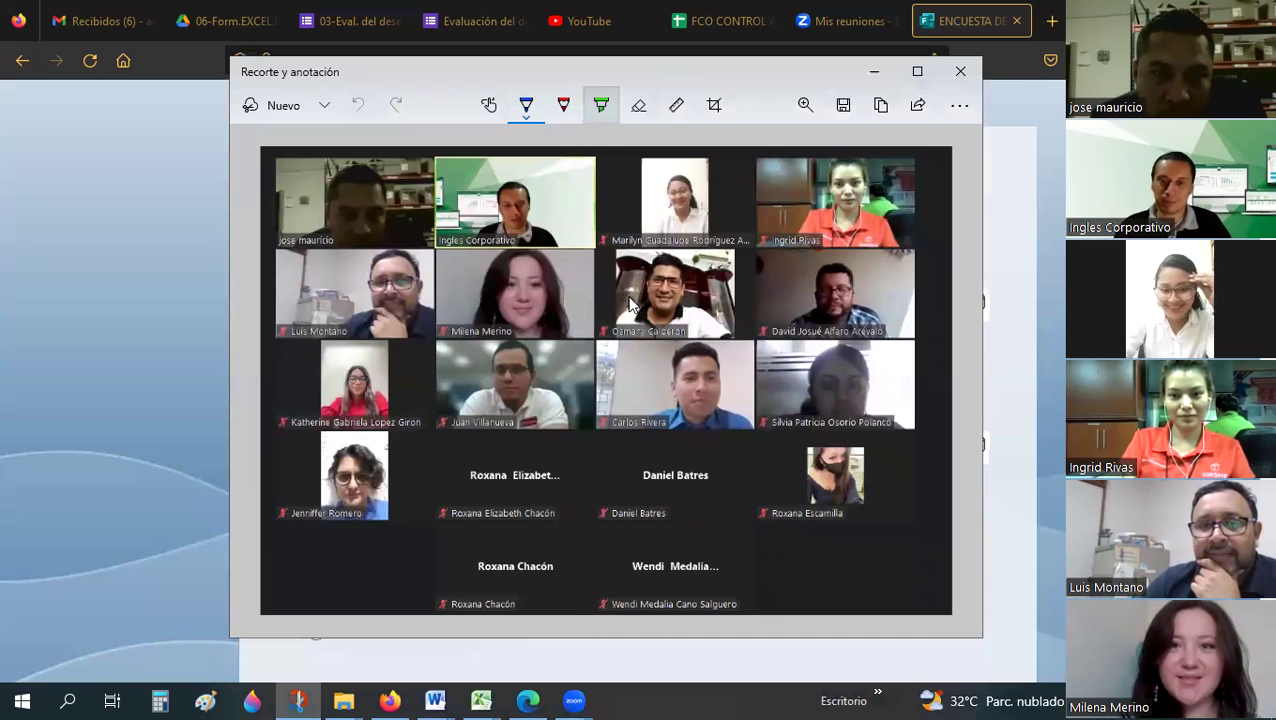